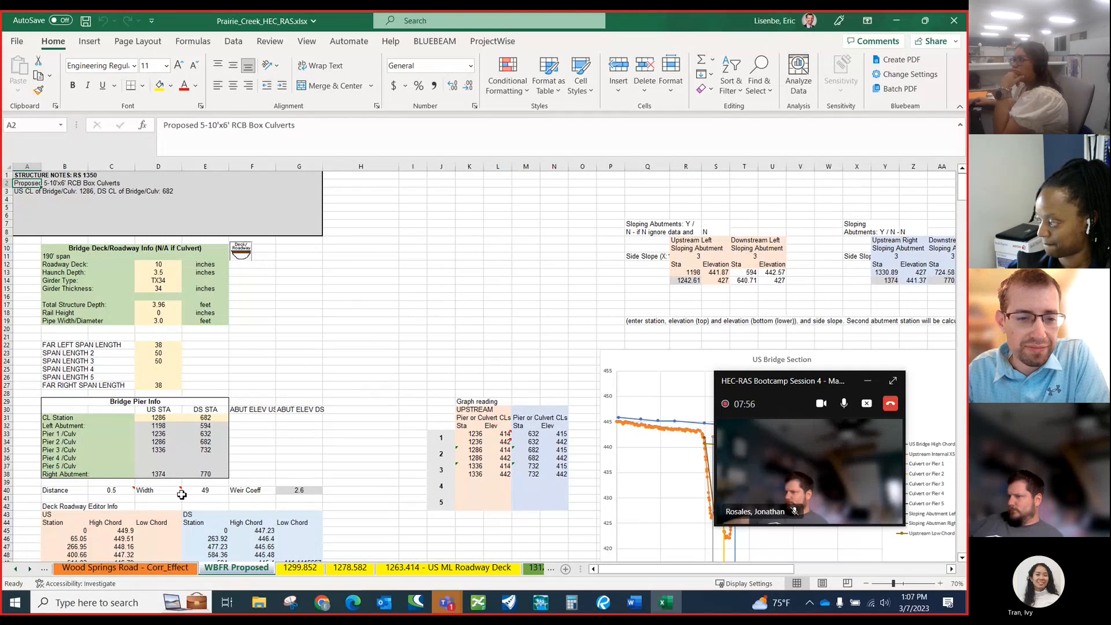
# Switch to HEC-RAS and view the steady flow analysis setup of the current plan before closing it.
pyautogui.click(537, 604)
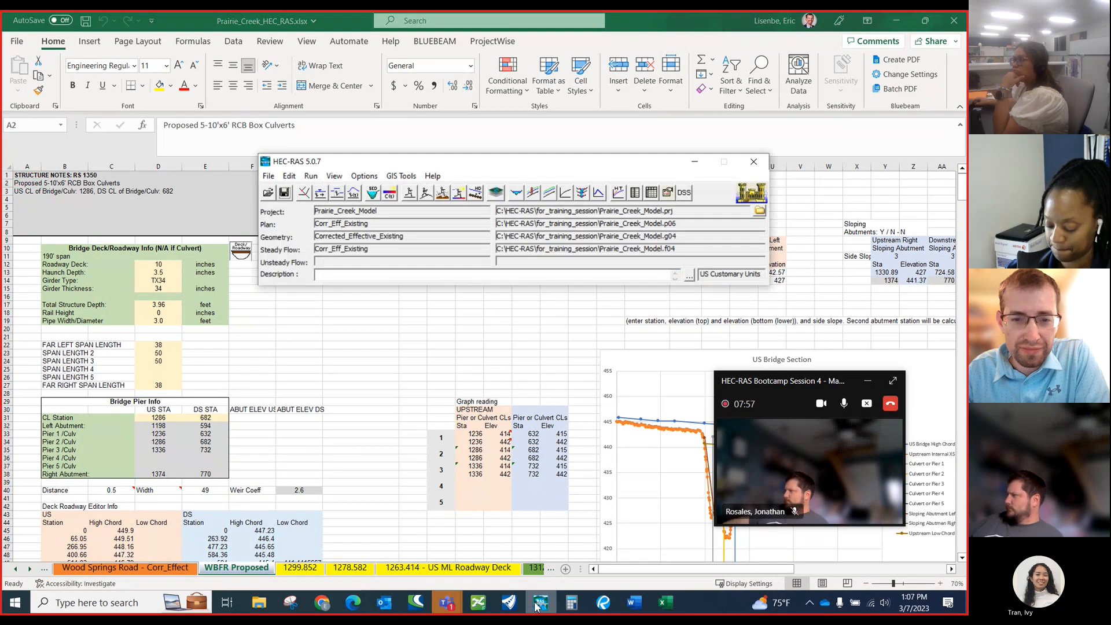
pyautogui.click(410, 197)
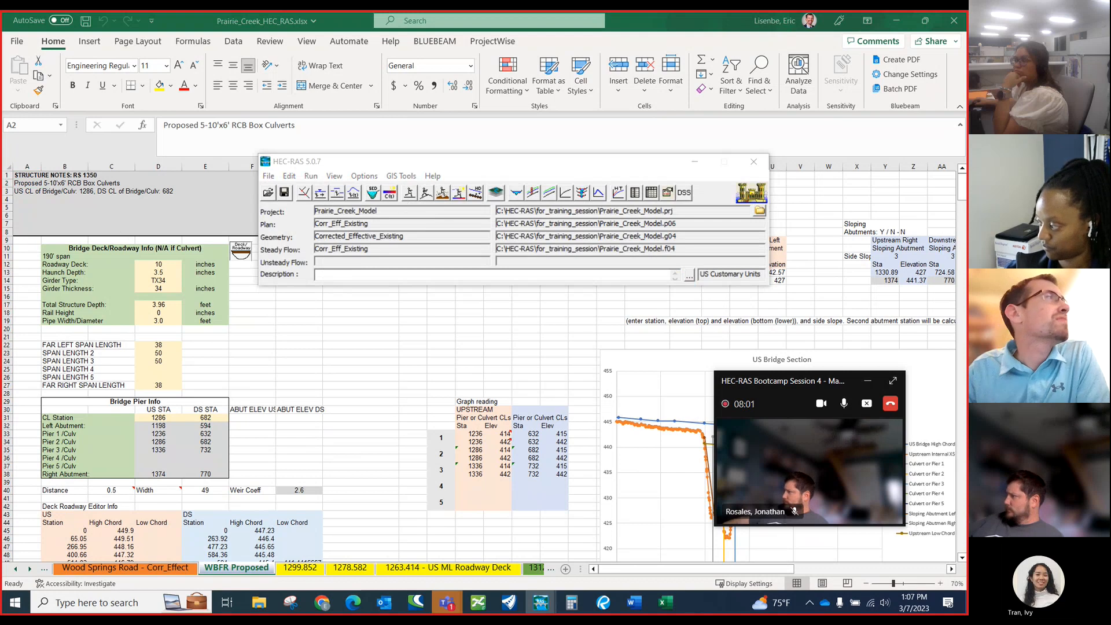
pyautogui.moveTo(1, 181); pyautogui.dragTo(533, 252)
pyautogui.click(637, 253)
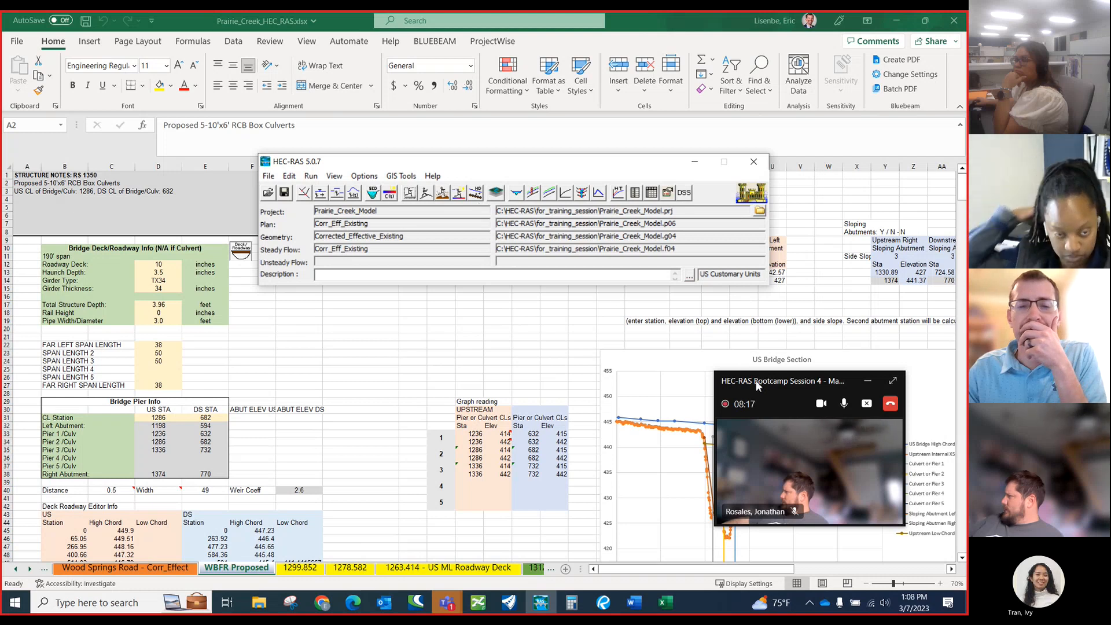
# Enlarge the meeting window to check the participants and live transcript, and minimize it to return to the project.
pyautogui.moveTo(757, 385); pyautogui.dragTo(728, 387)
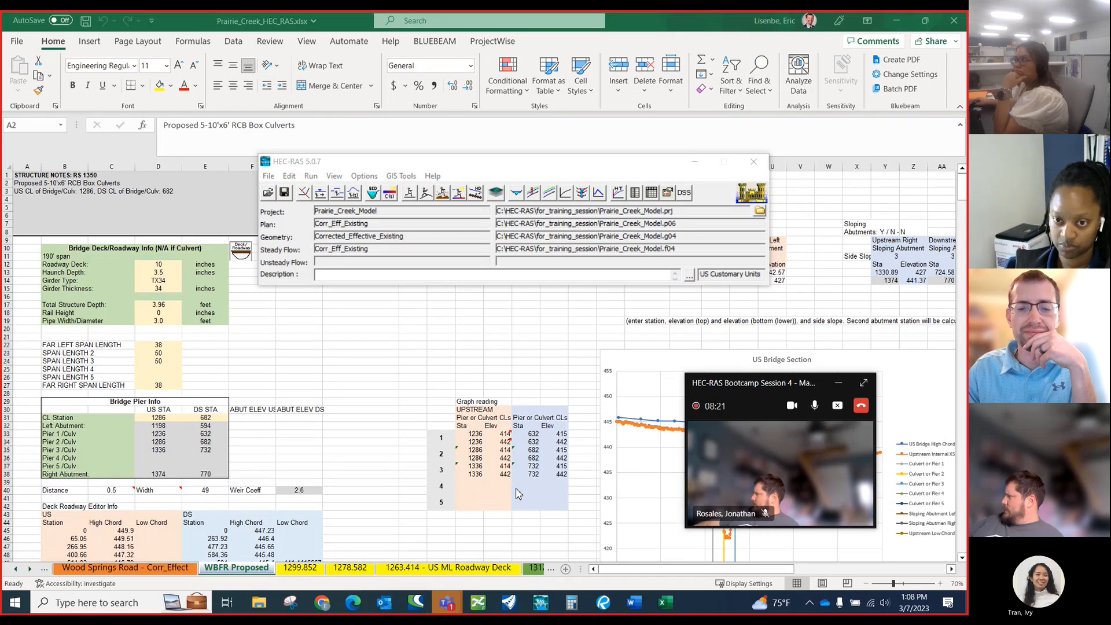
pyautogui.click(862, 384)
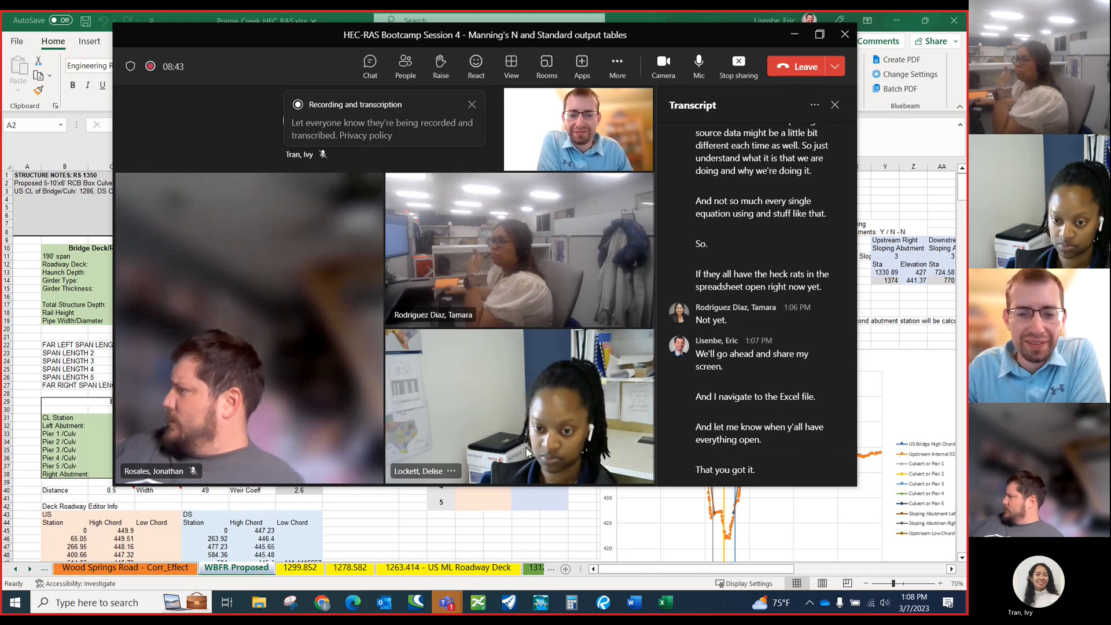
pyautogui.click(817, 42)
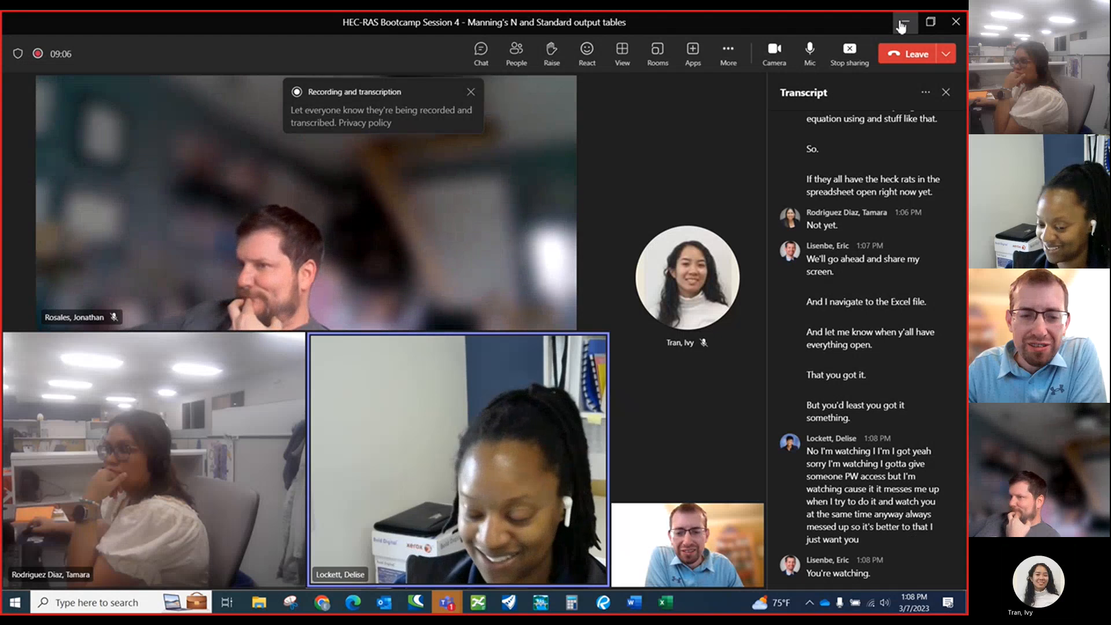
pyautogui.click(900, 23)
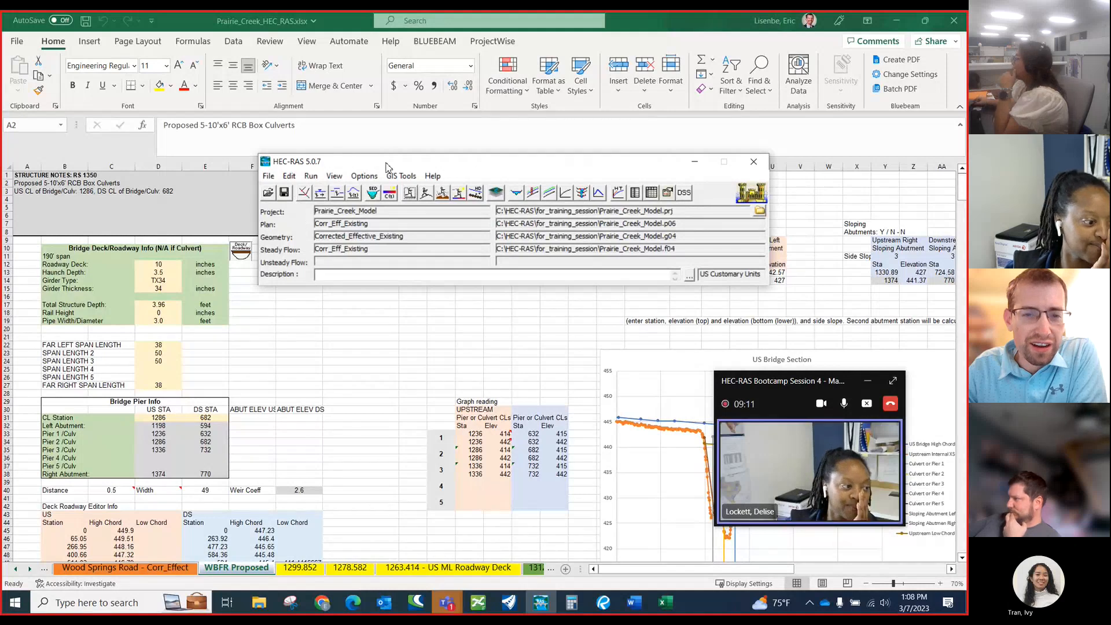
# Open the plan Prop in the steady flow analysis of the for_training_session project.
pyautogui.moveTo(385, 166); pyautogui.dragTo(352, 154)
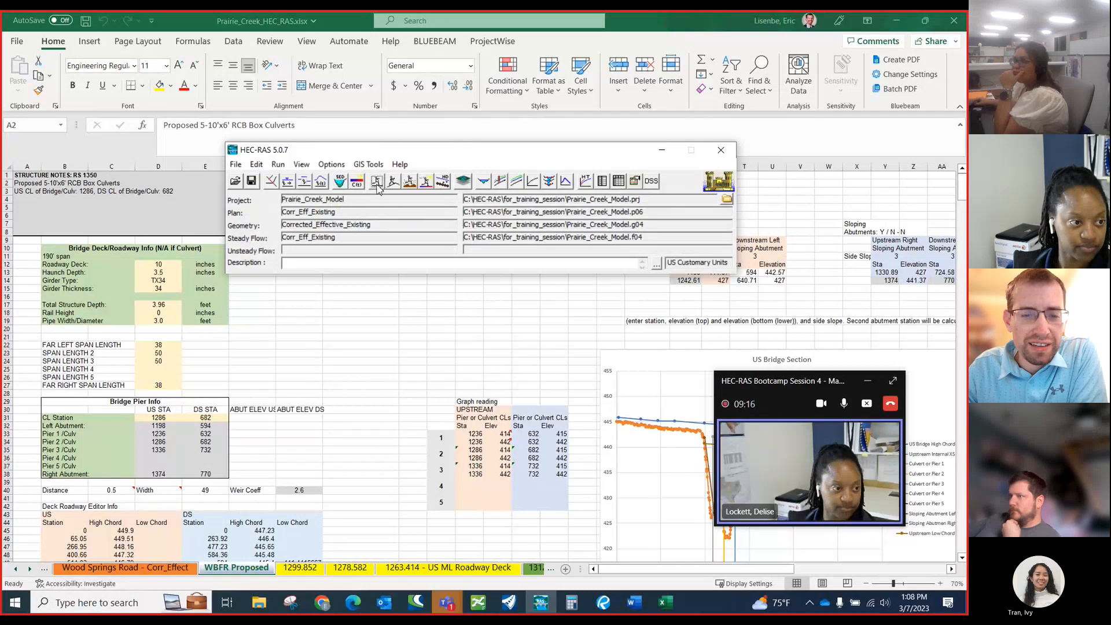
pyautogui.click(377, 184)
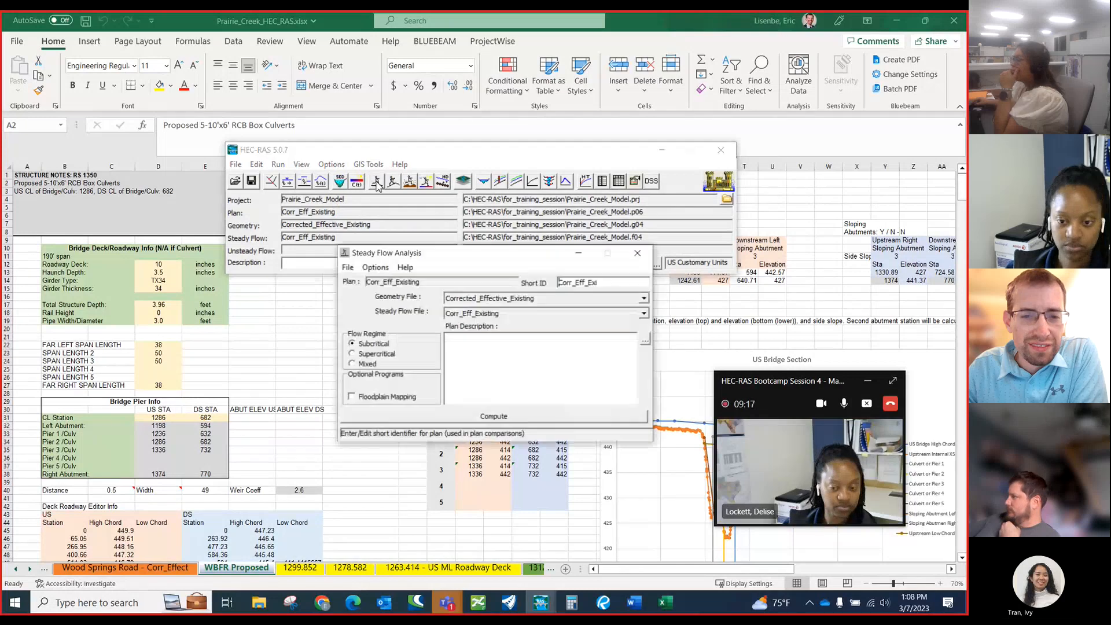
pyautogui.click(347, 268)
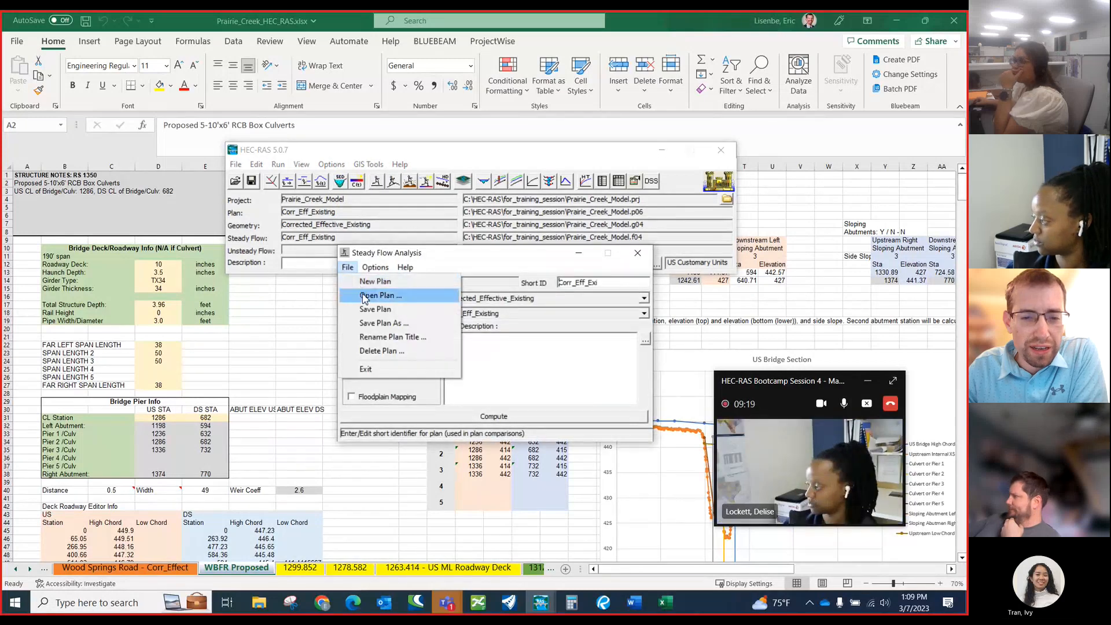
pyautogui.click(364, 296)
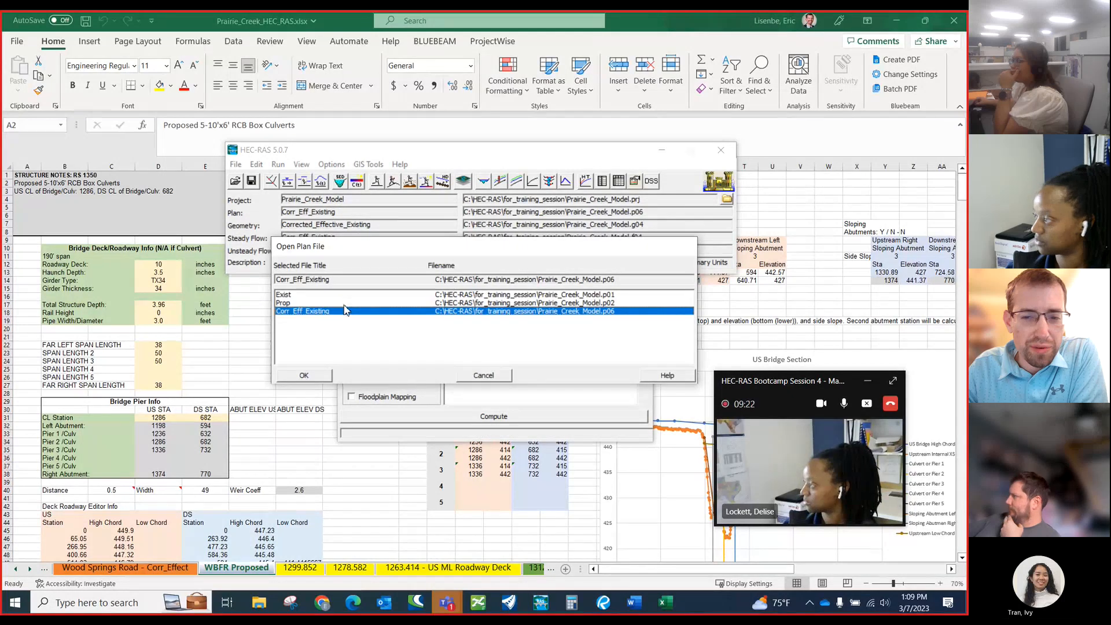
pyautogui.press('Up')
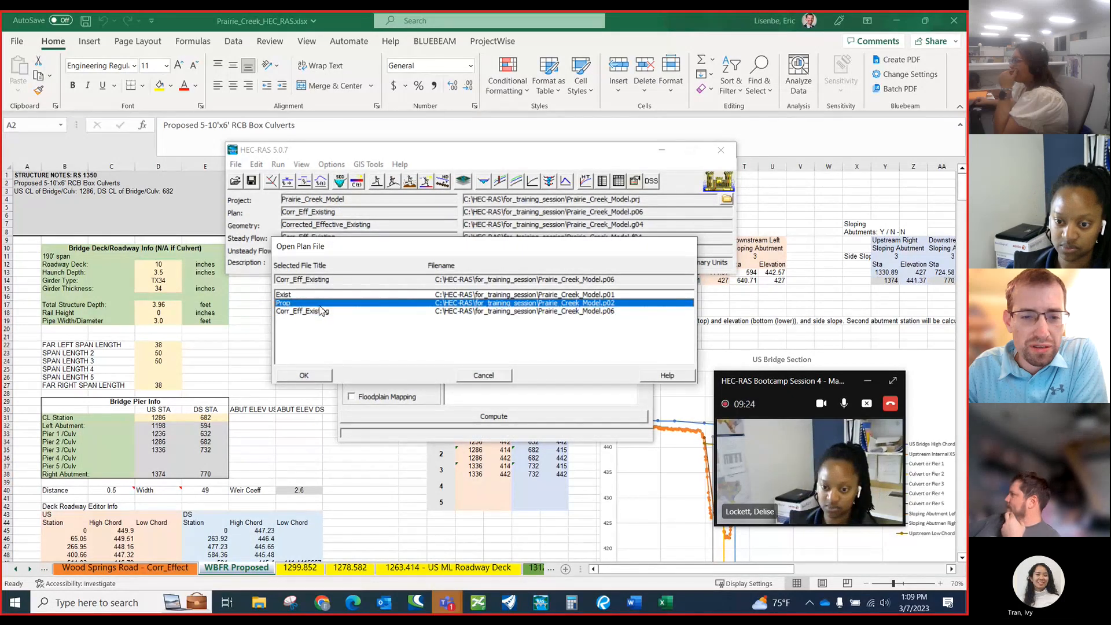
pyautogui.click(314, 377)
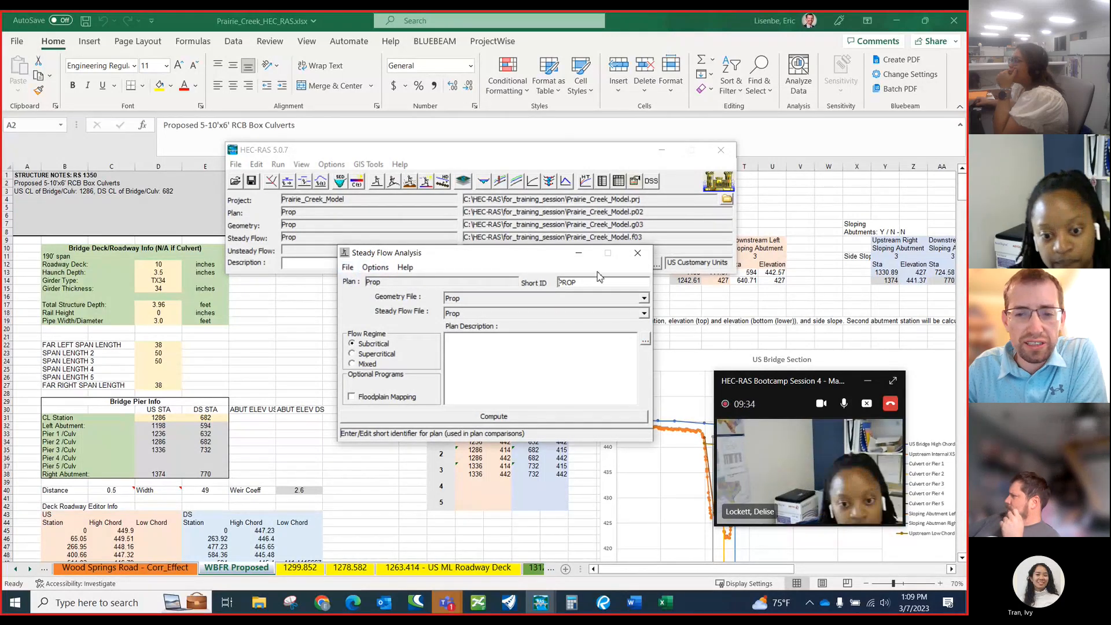
# Check which geometry files are available to the Prop plan.
pyautogui.click(644, 299)
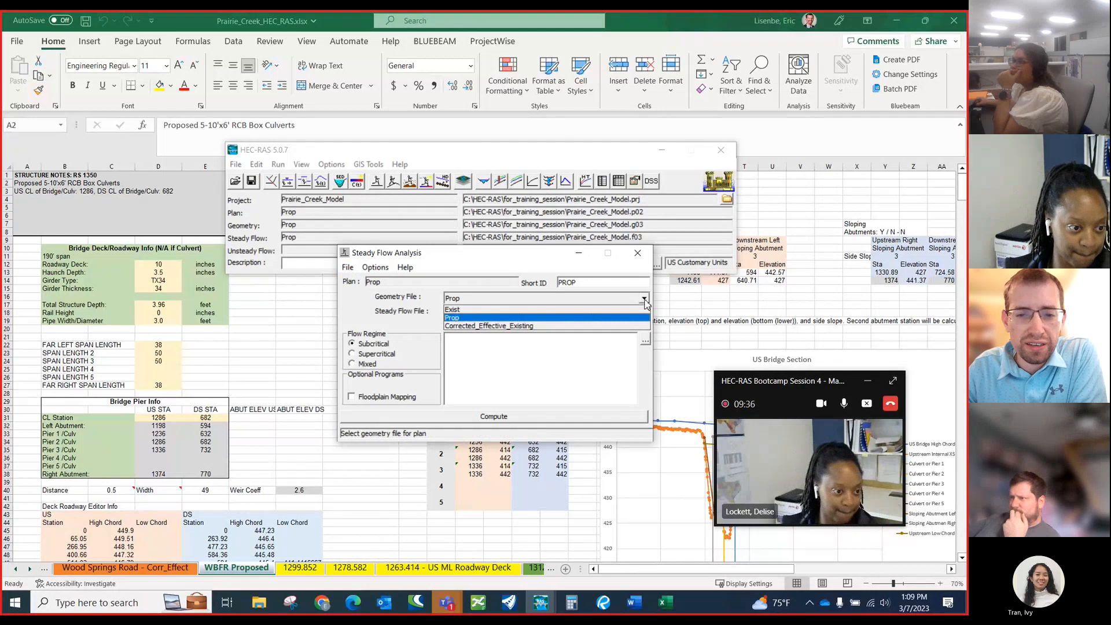
pyautogui.click(275, 186)
pyautogui.click(275, 186)
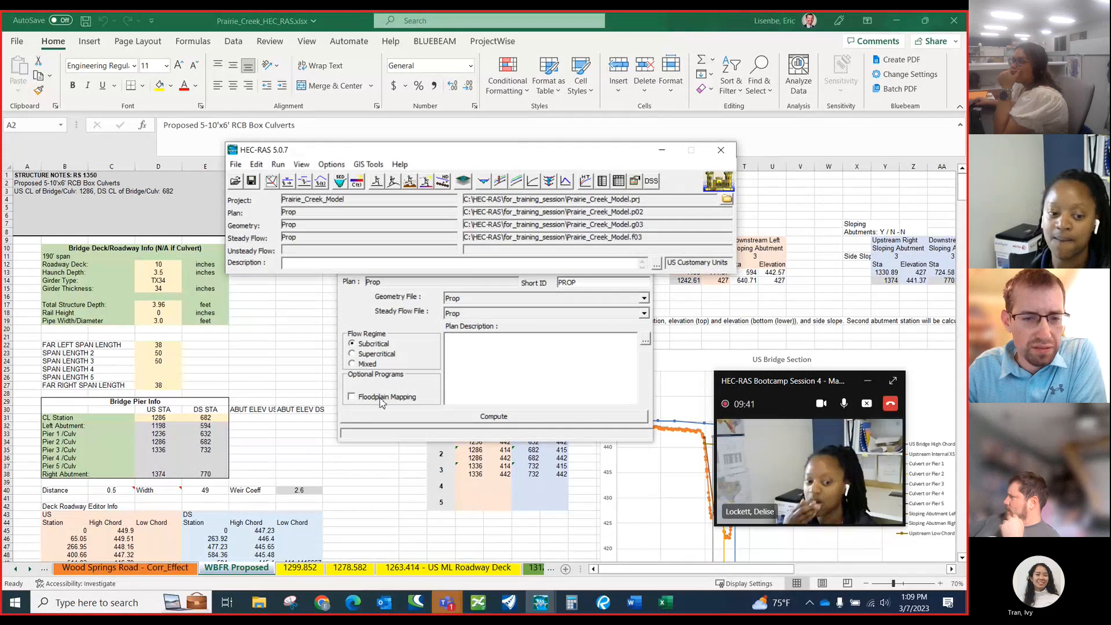
pyautogui.click(271, 182)
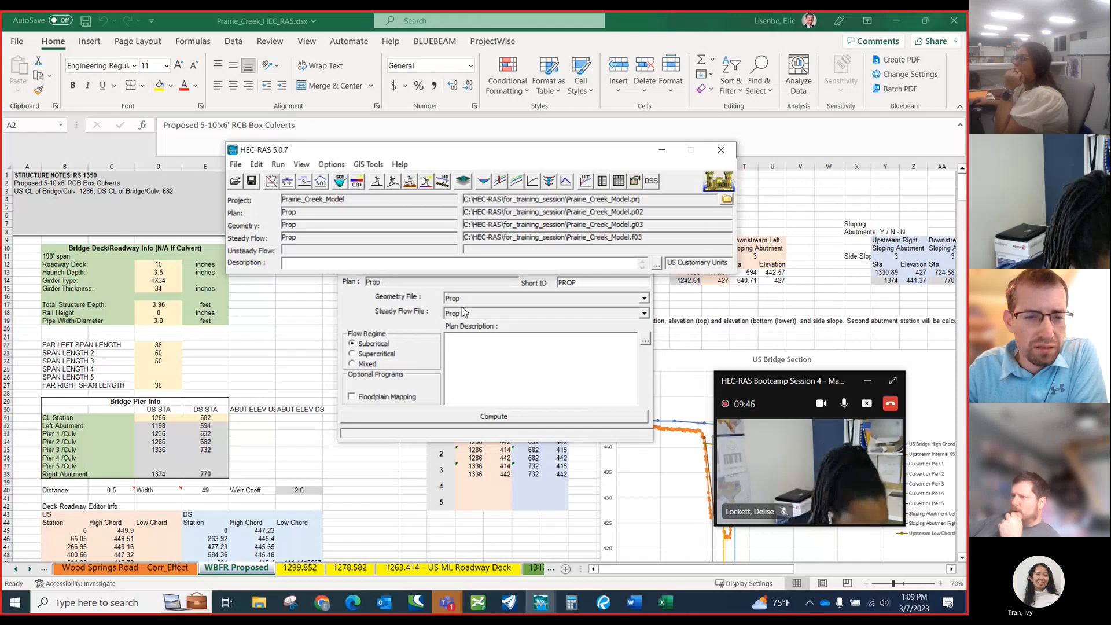
# Open the project Prairie_Creek_model.prj from C:\HEC-RAS\RAS_Training_session3 without saving the current project.
pyautogui.click(235, 164)
pyautogui.click(263, 174)
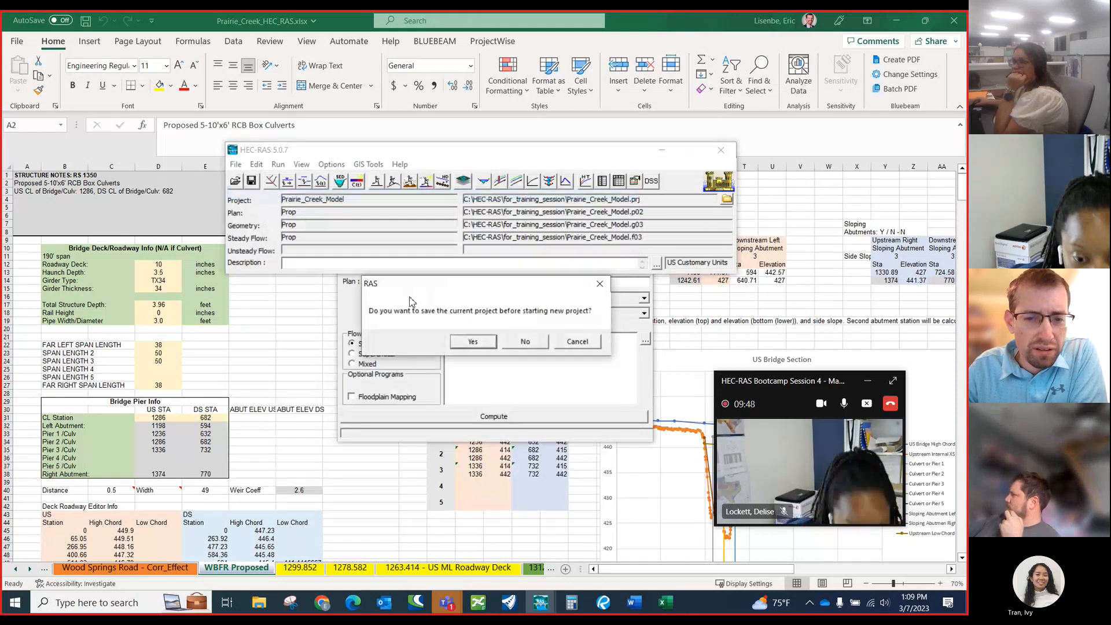
pyautogui.click(525, 342)
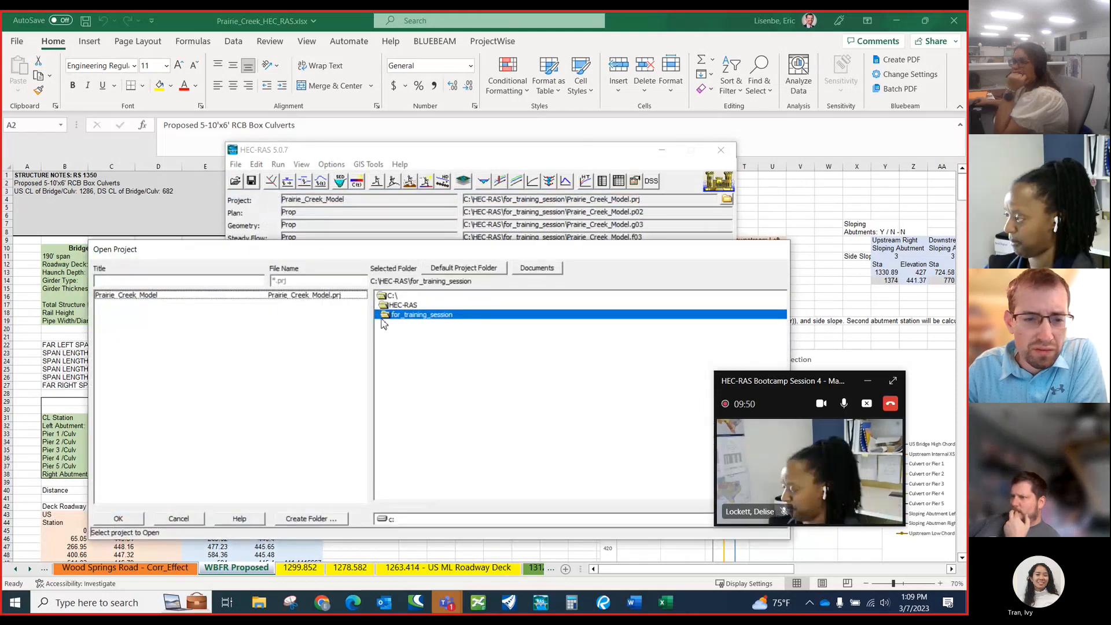
pyautogui.doubleClick(400, 305)
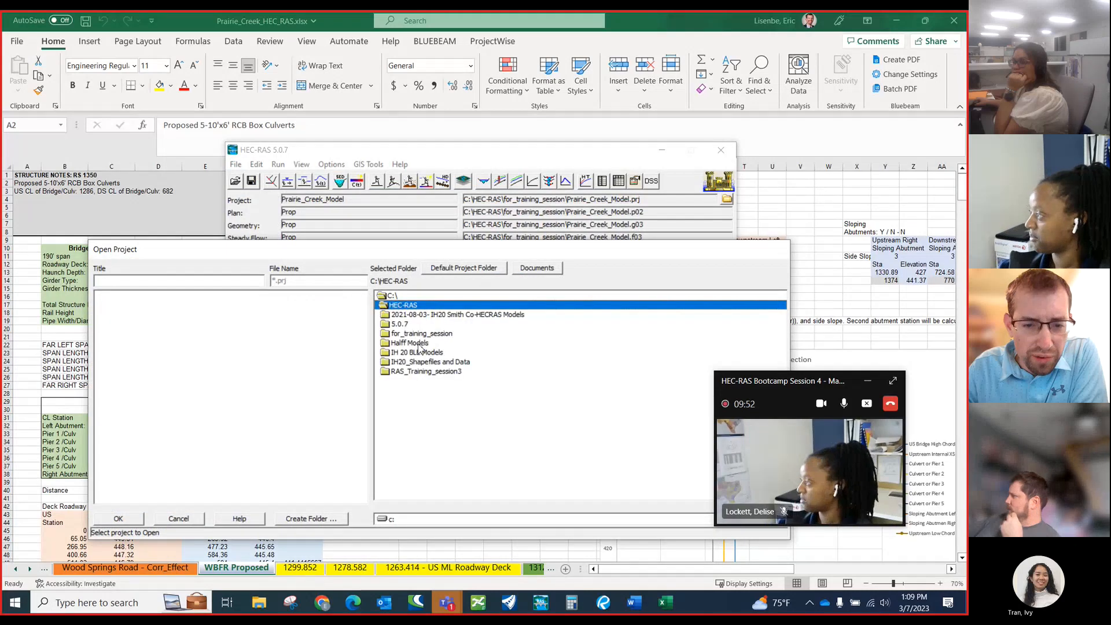
pyautogui.doubleClick(442, 372)
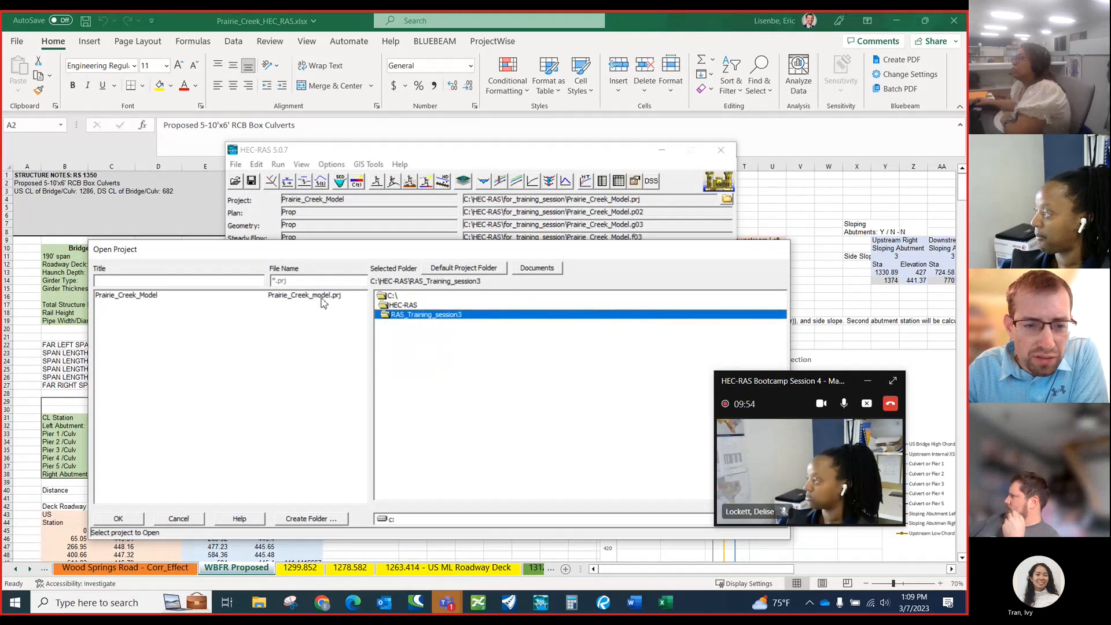
pyautogui.click(280, 296)
pyautogui.click(118, 518)
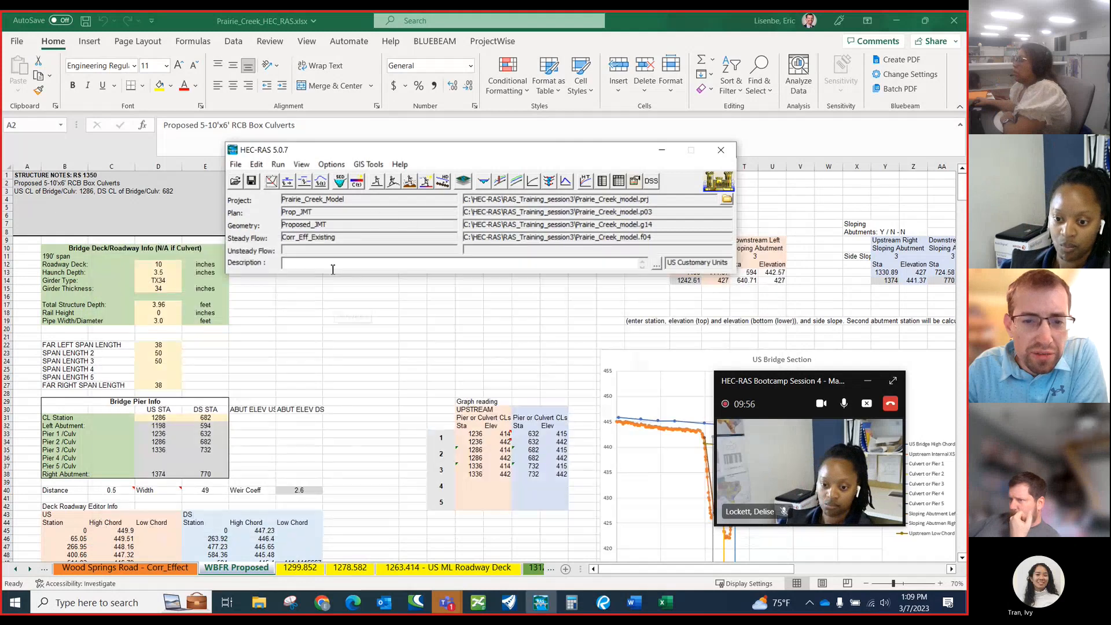
# Open the plan Prop_JMT in the steady flow analysis of the session 3 project.
pyautogui.click(379, 184)
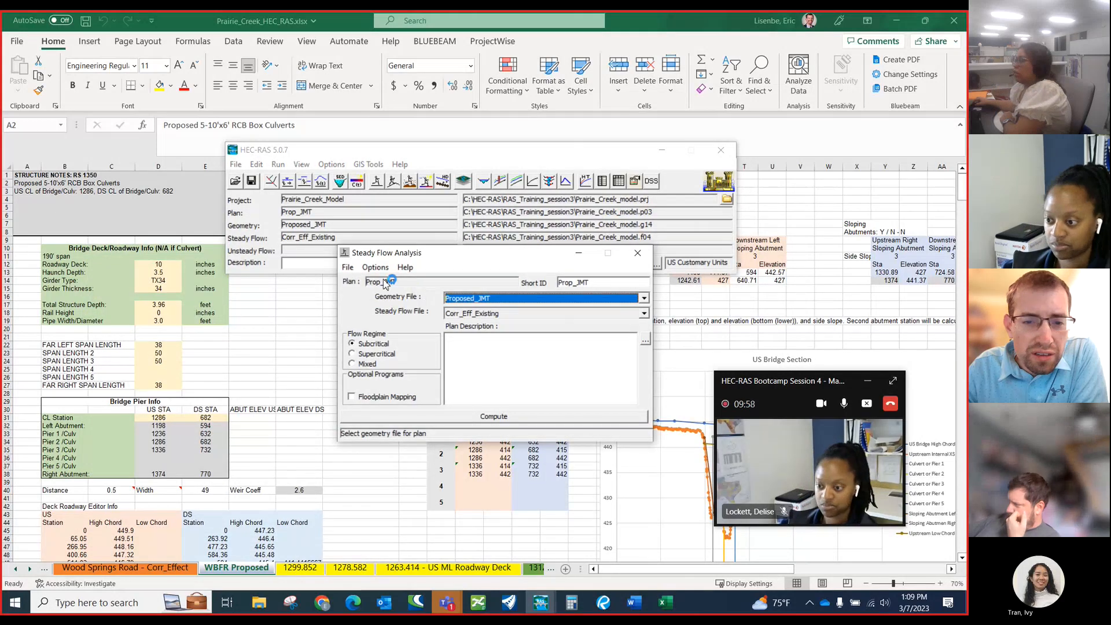
pyautogui.click(348, 268)
pyautogui.click(373, 295)
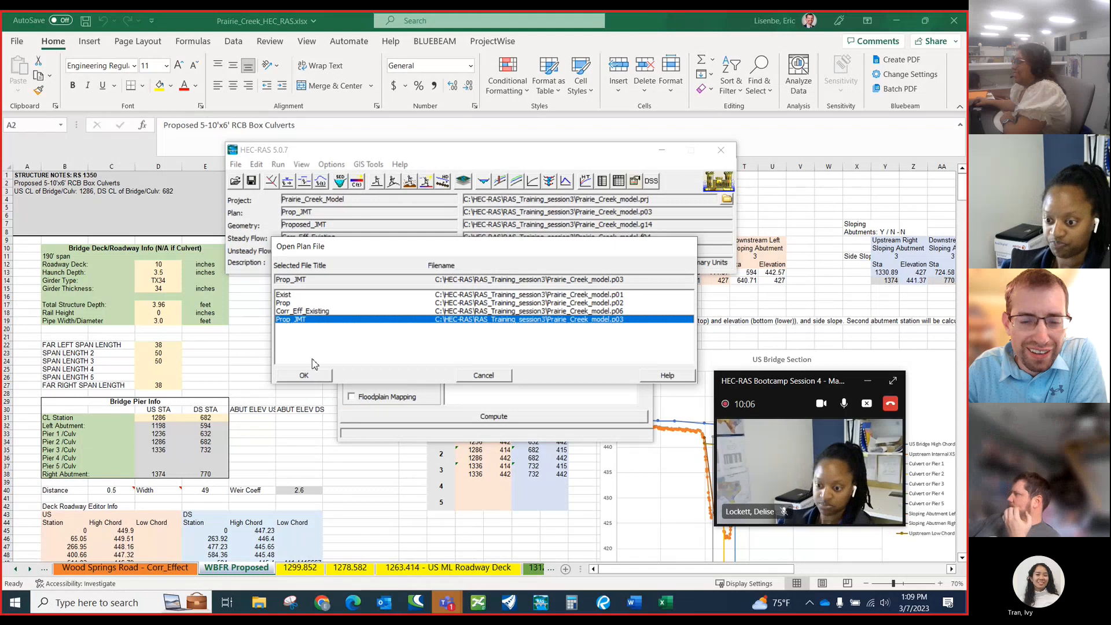
pyautogui.click(303, 375)
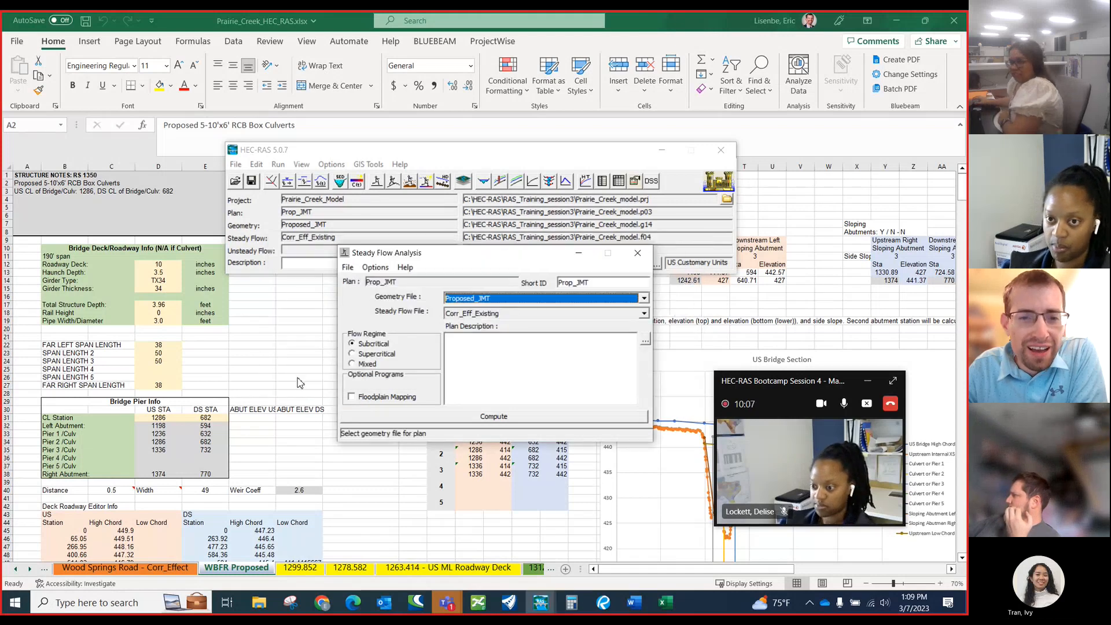
# View the bridge and culvert data at river station 1350 in the Proposed_JMT geometry, including the editing options available.
pyautogui.click(271, 181)
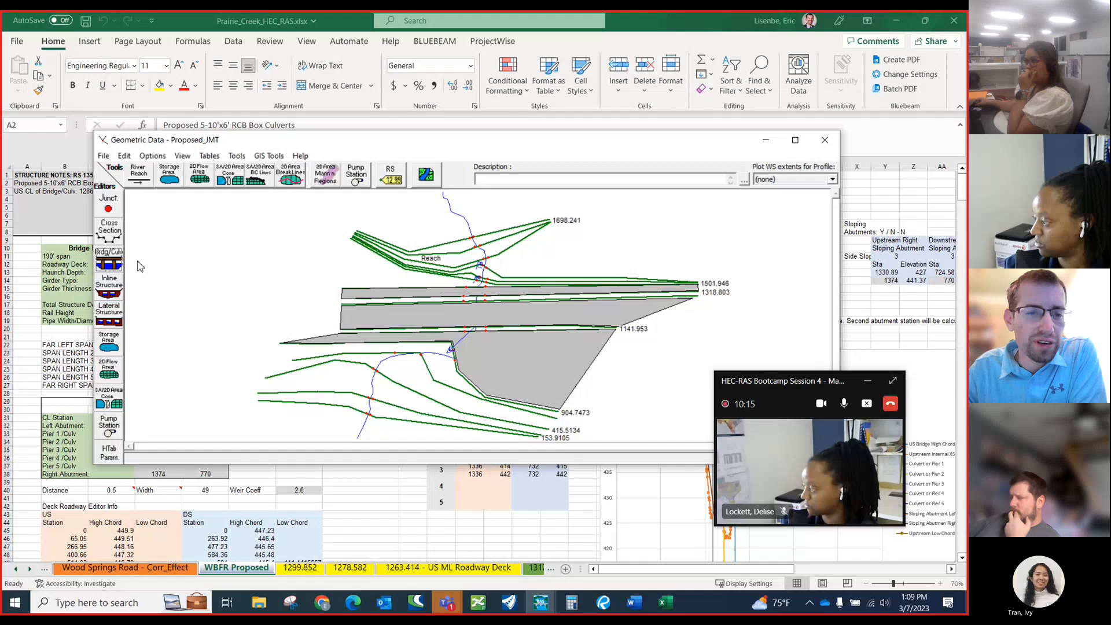
pyautogui.click(108, 261)
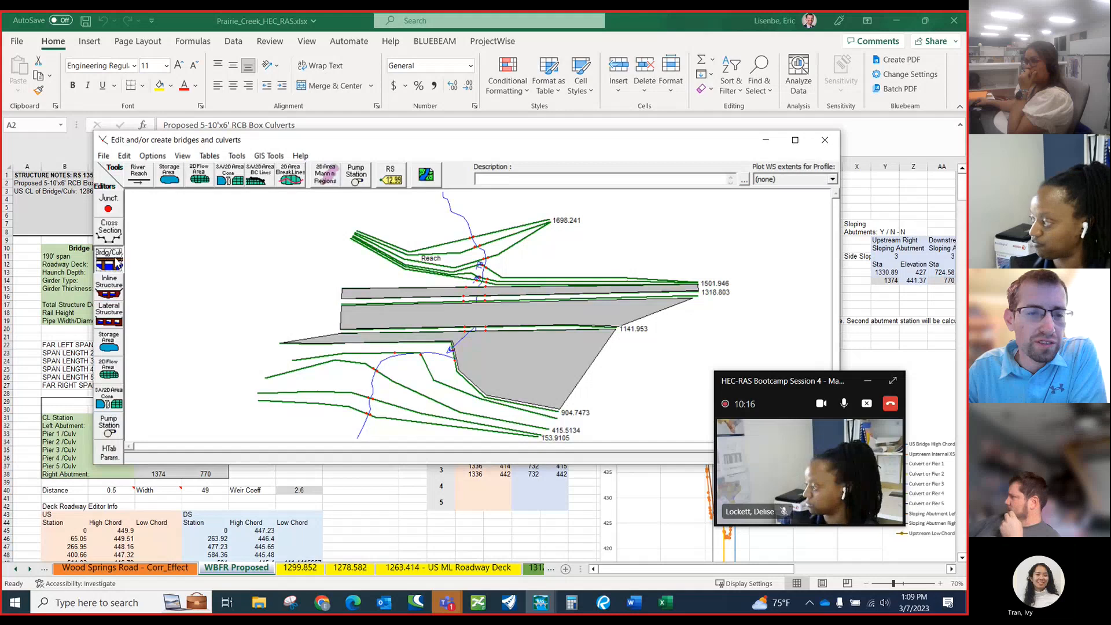
pyautogui.moveTo(555, 170); pyautogui.dragTo(514, 168)
pyautogui.click(417, 185)
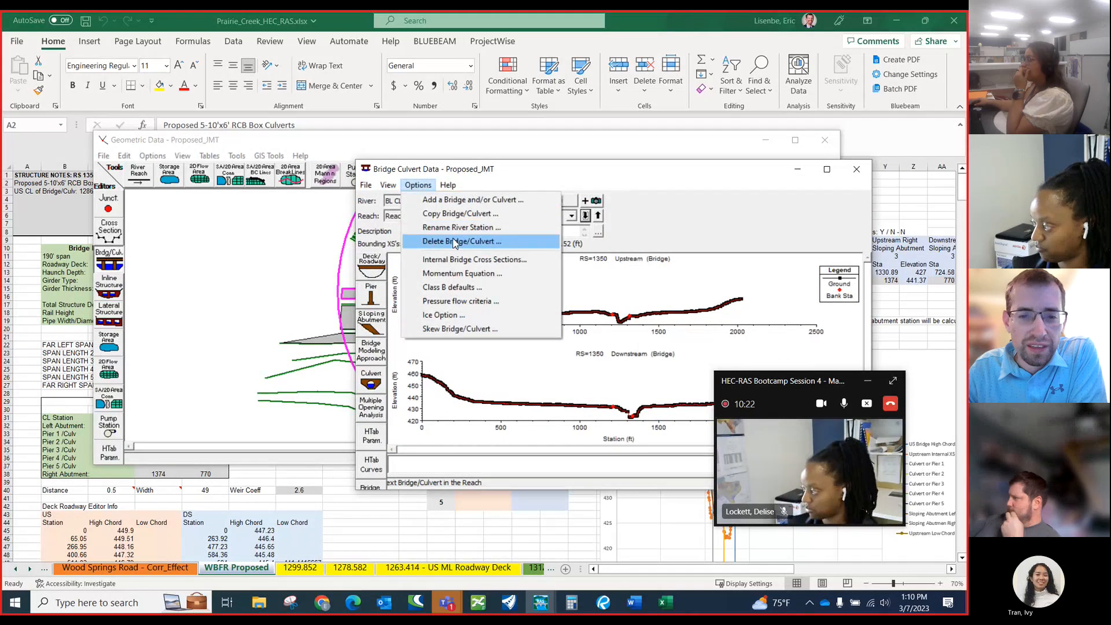
pyautogui.click(447, 185)
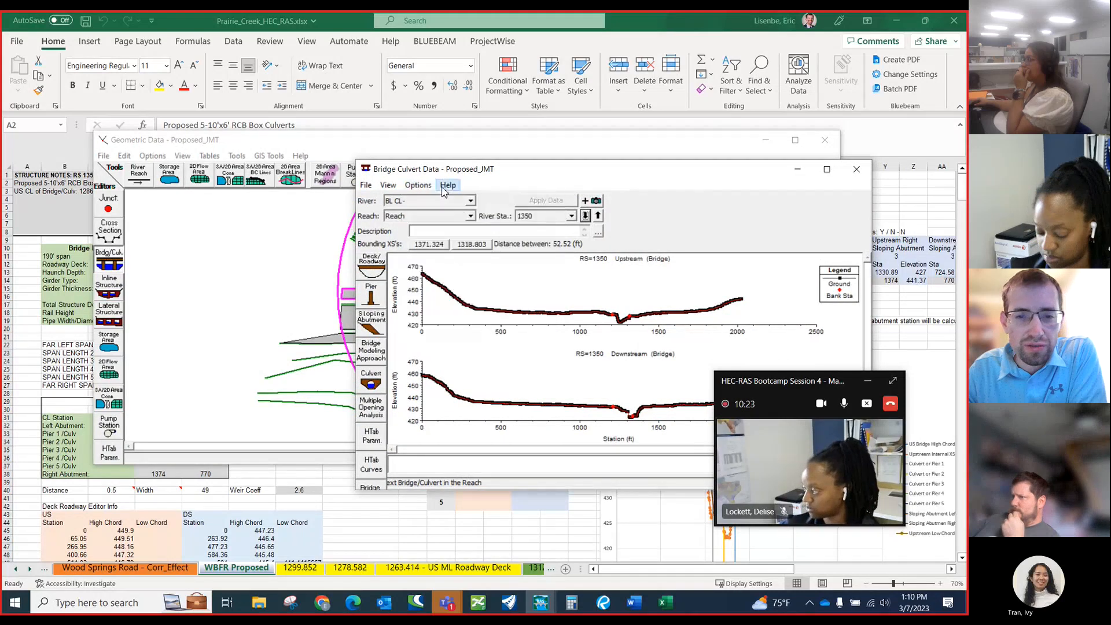
pyautogui.click(856, 172)
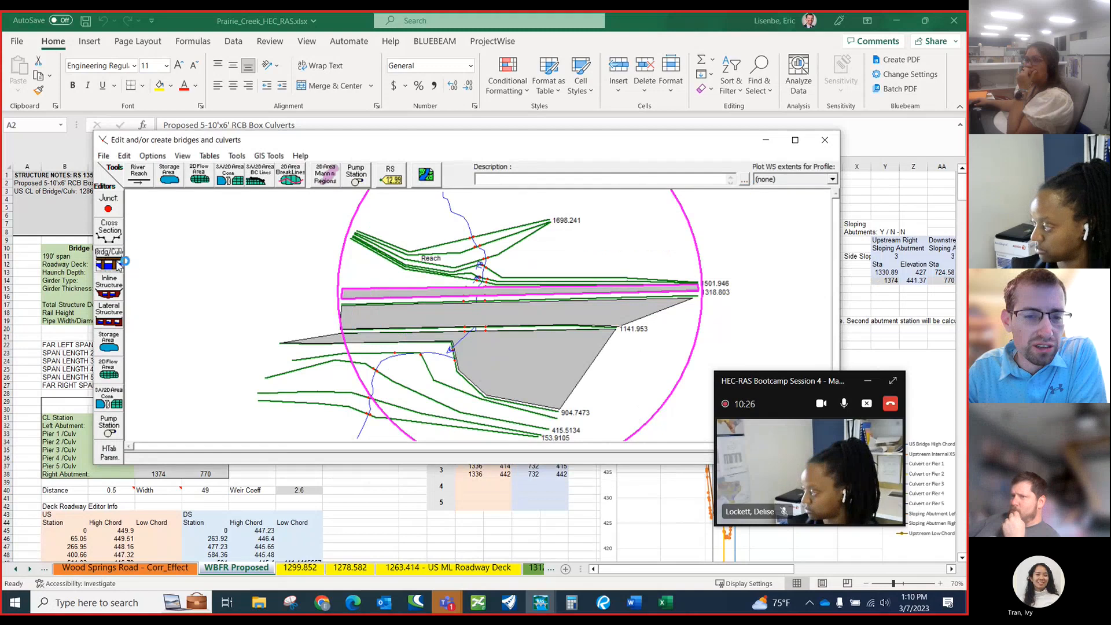
# Try to delete the bridge at river station 1350 from the Proposed_JMT geometry, and close the bridge and geometry editors.
pyautogui.click(117, 265)
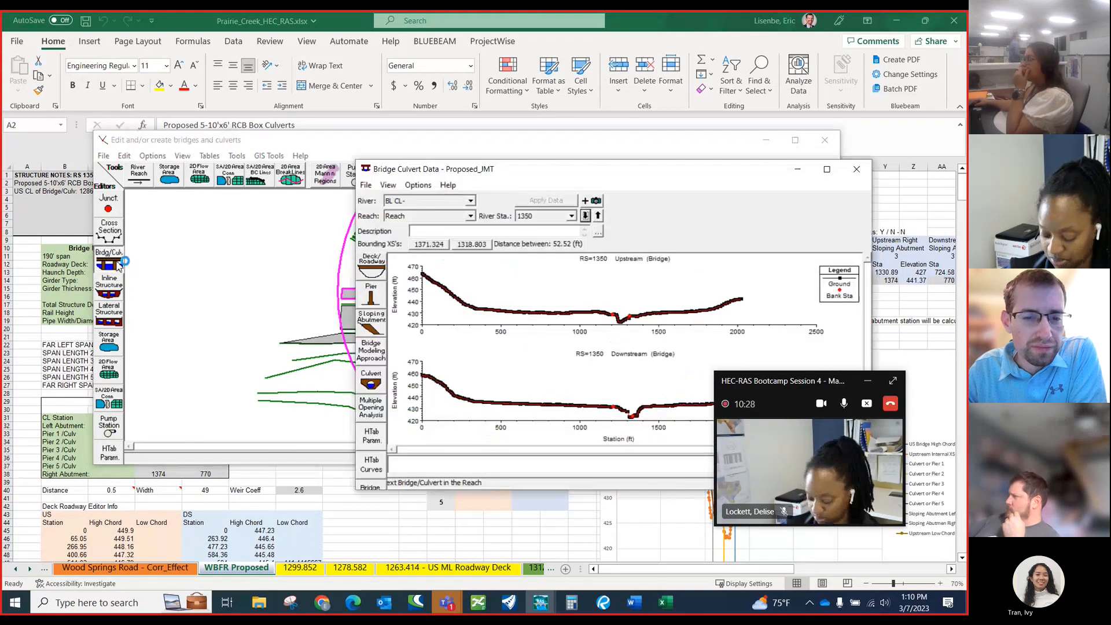
pyautogui.click(418, 184)
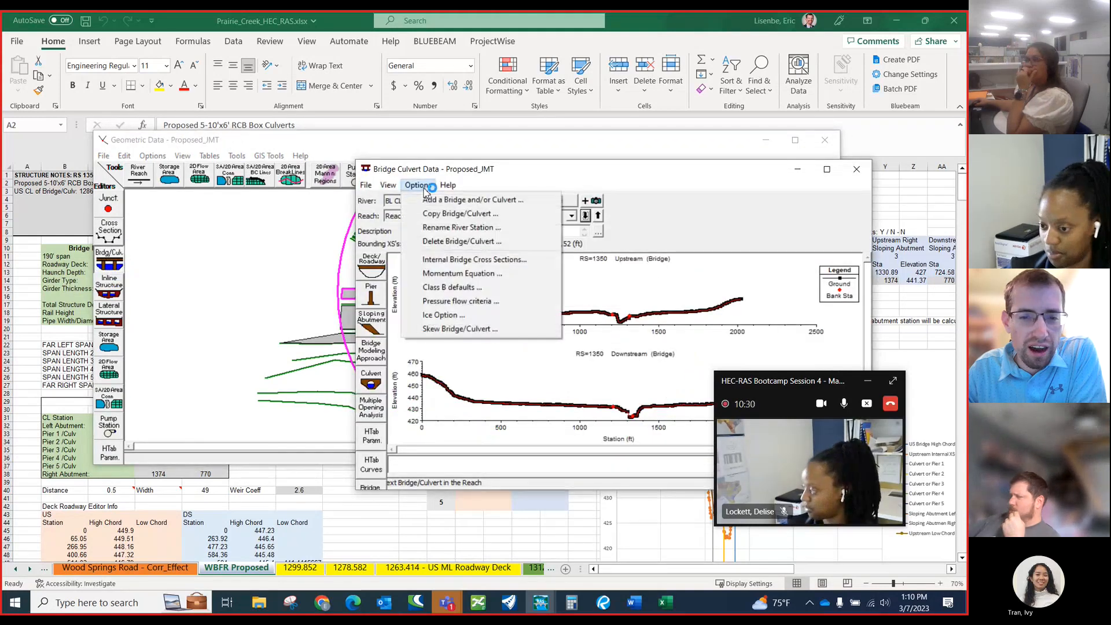
pyautogui.click(448, 242)
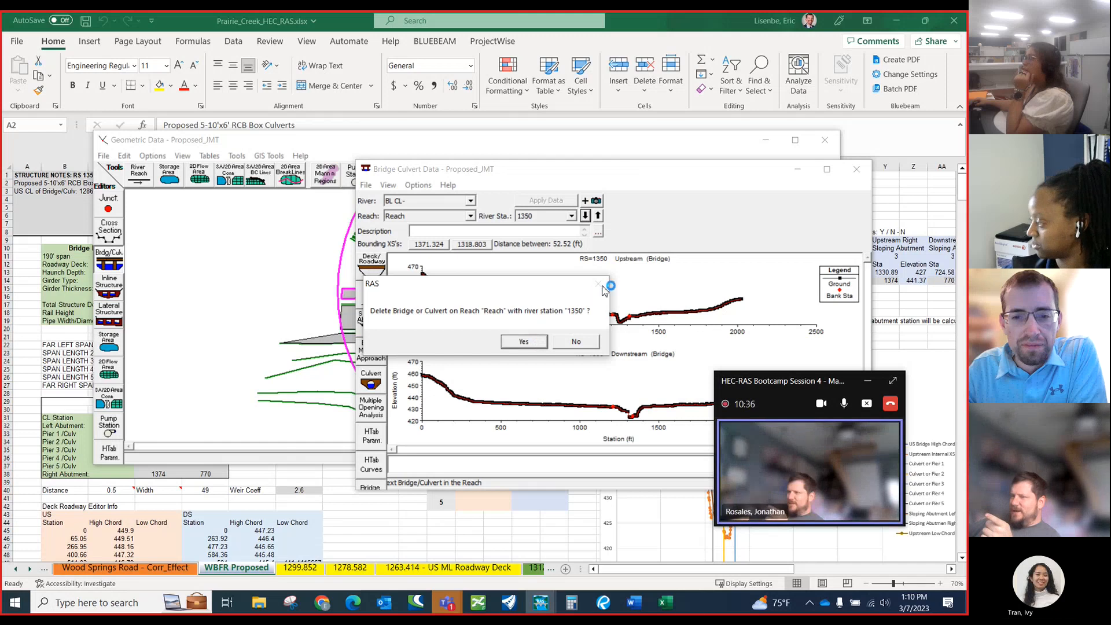
pyautogui.click(582, 342)
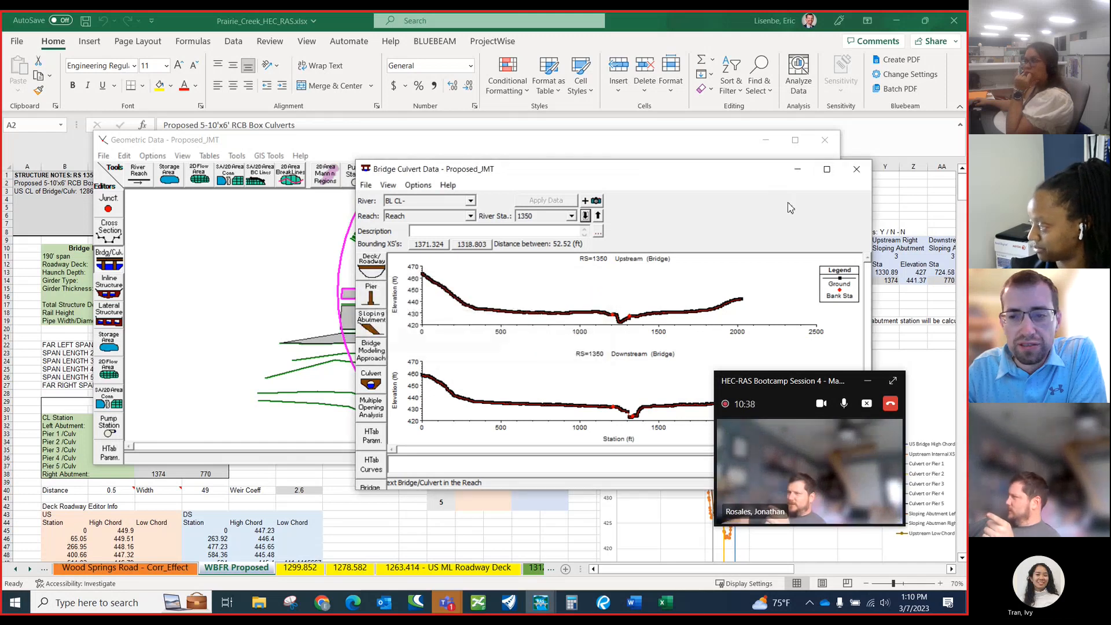
pyautogui.click(857, 169)
pyautogui.click(825, 140)
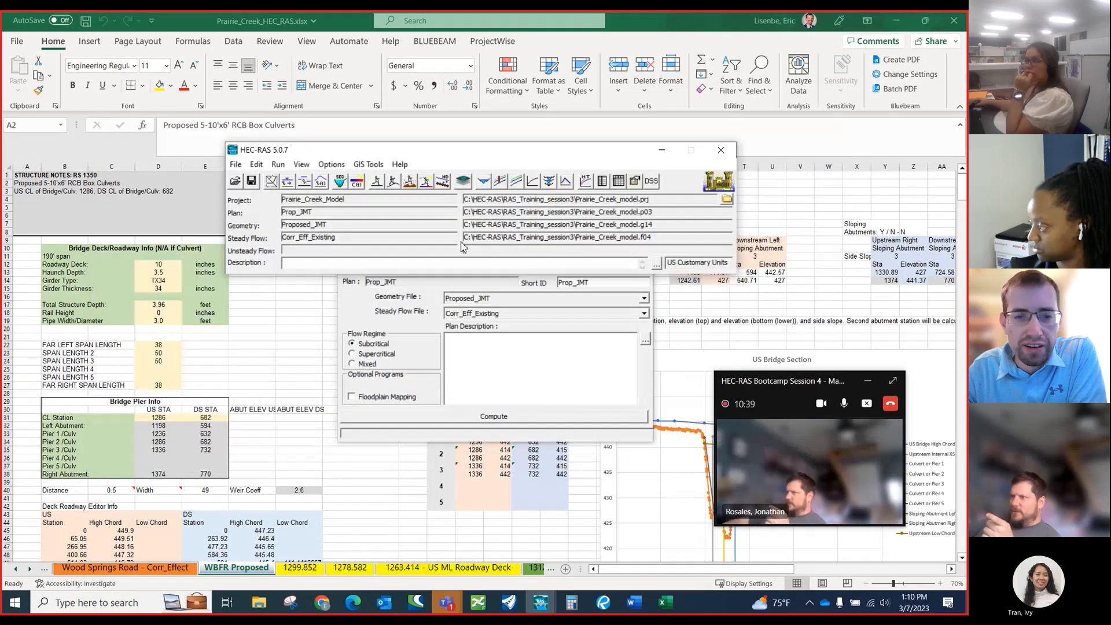
# Open the bridge and culvert data of the Proposed_JMT geometry and delete the bridge at river station 1350.
pyautogui.click(271, 181)
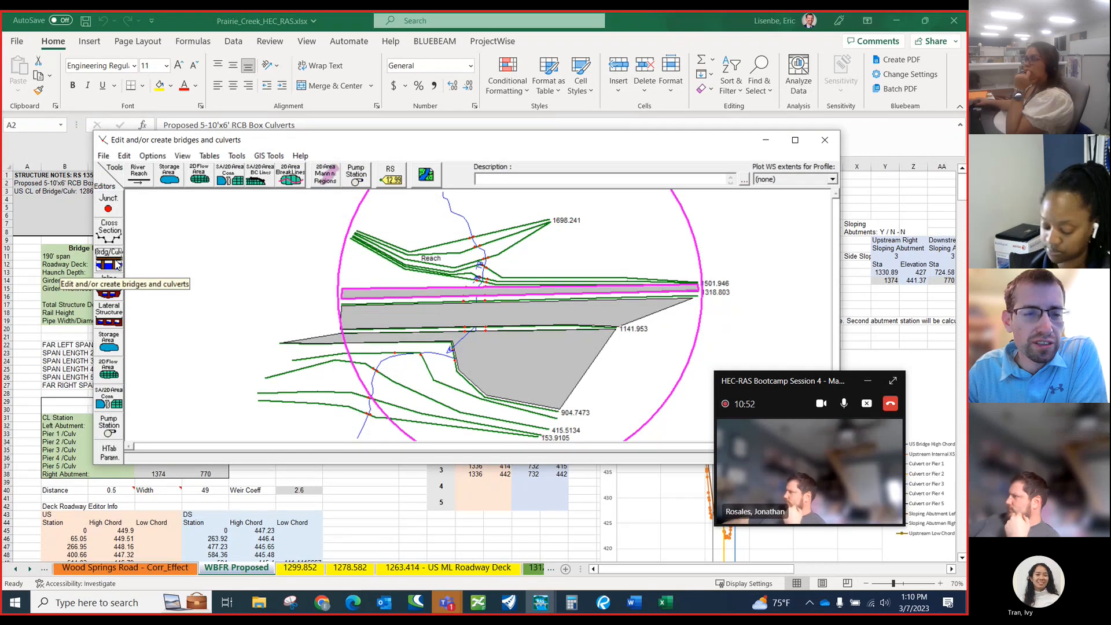
pyautogui.click(118, 265)
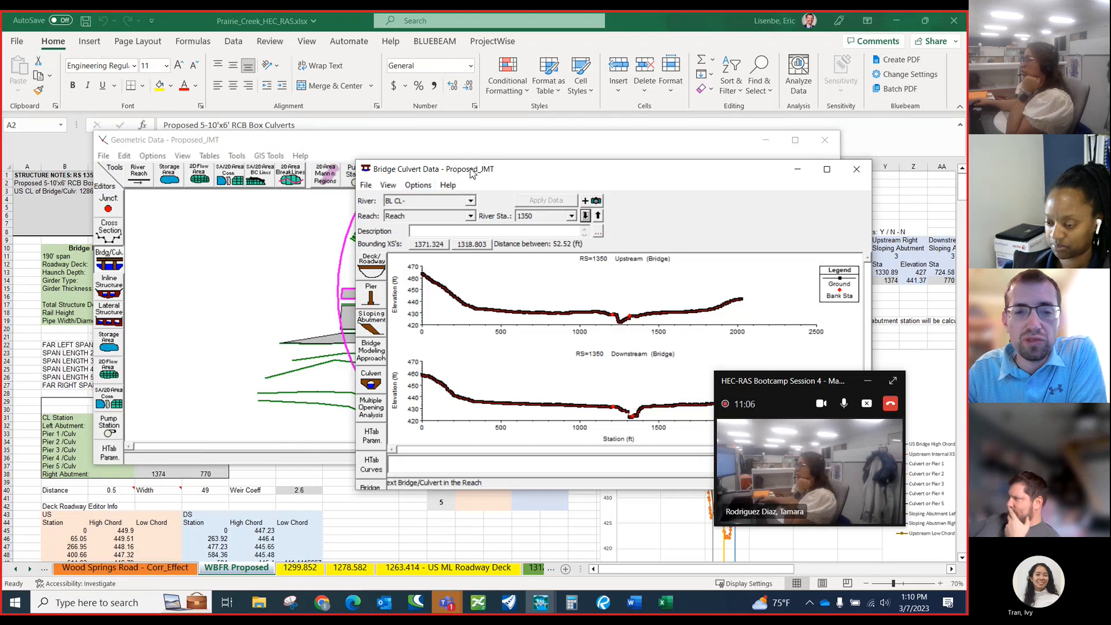
pyautogui.moveTo(468, 169); pyautogui.dragTo(406, 166)
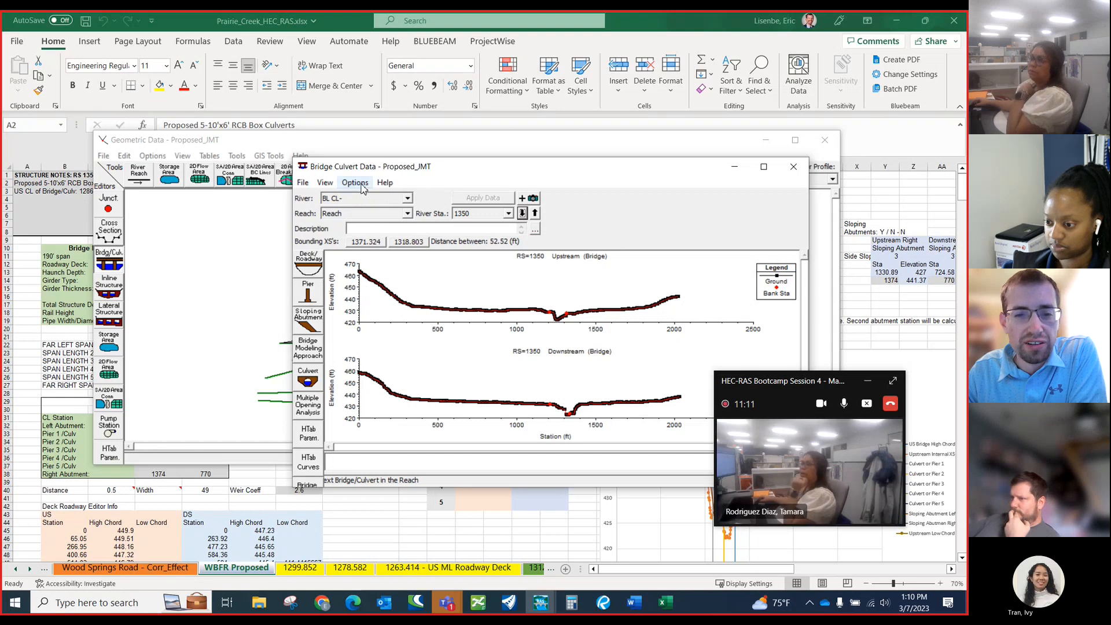
pyautogui.moveTo(355, 174); pyautogui.dragTo(403, 169)
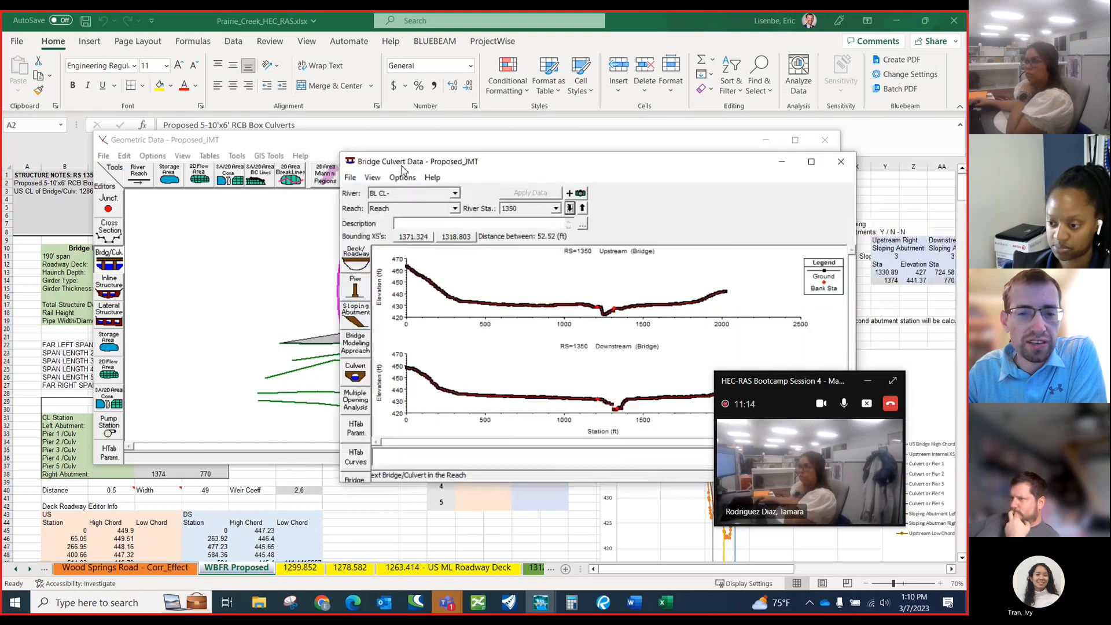
pyautogui.click(403, 178)
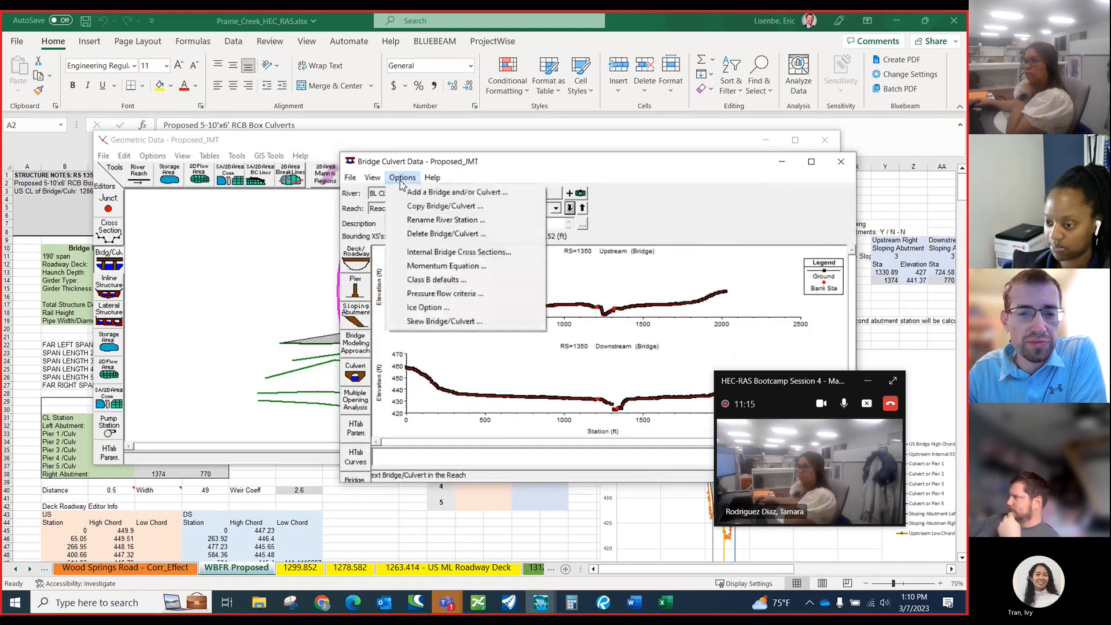
pyautogui.click(423, 235)
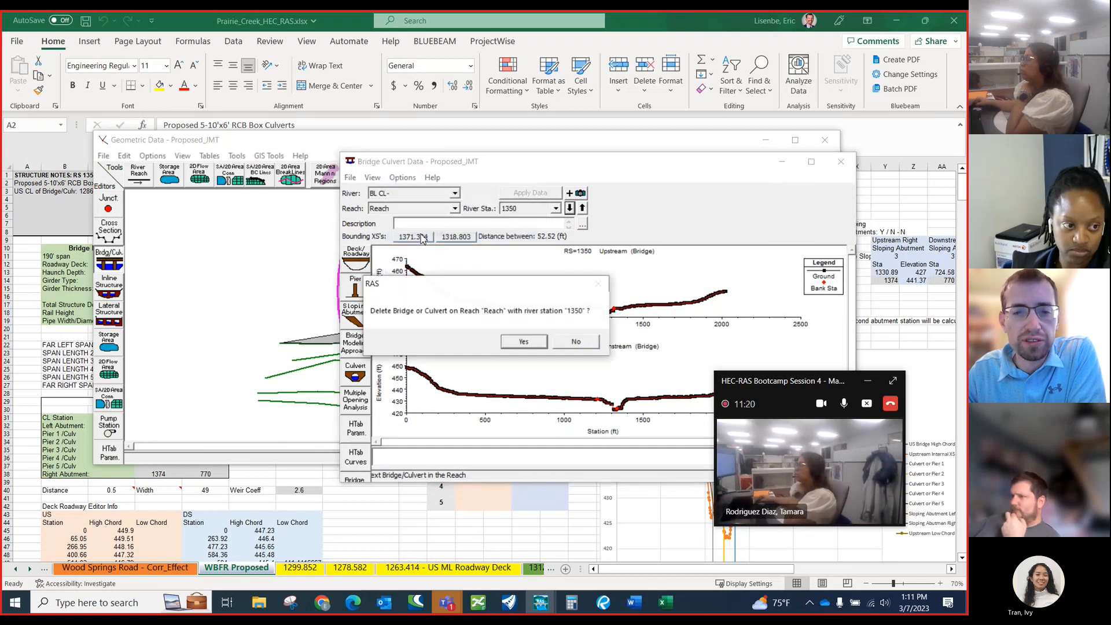
pyautogui.click(523, 342)
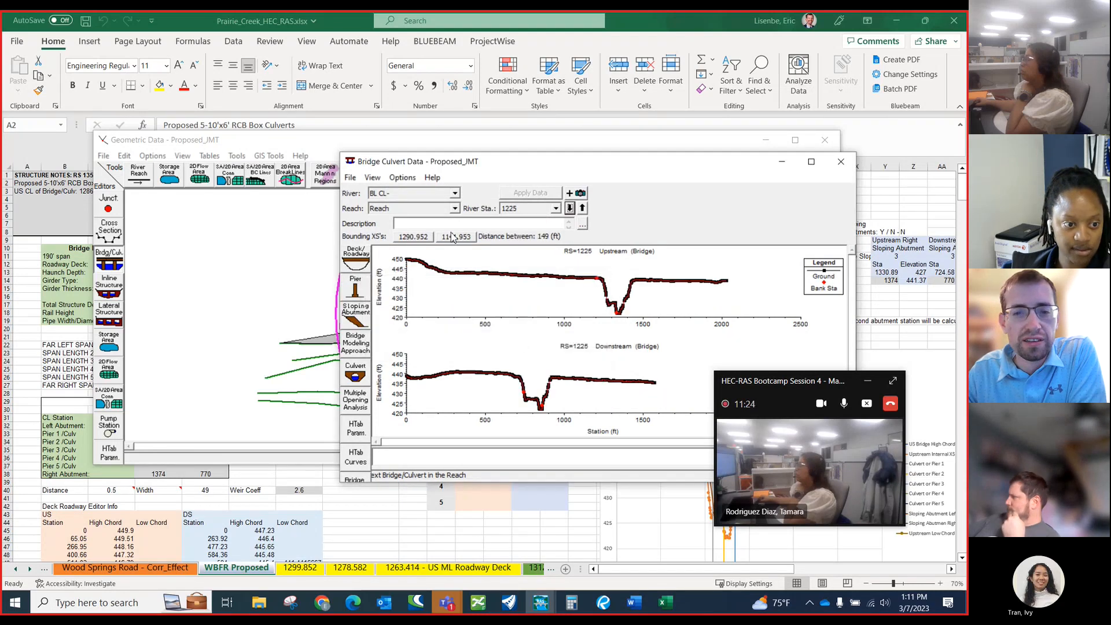
# Delete the bridges at river stations 1225 and 1075 from the Proposed_JMT geometry.
pyautogui.click(402, 177)
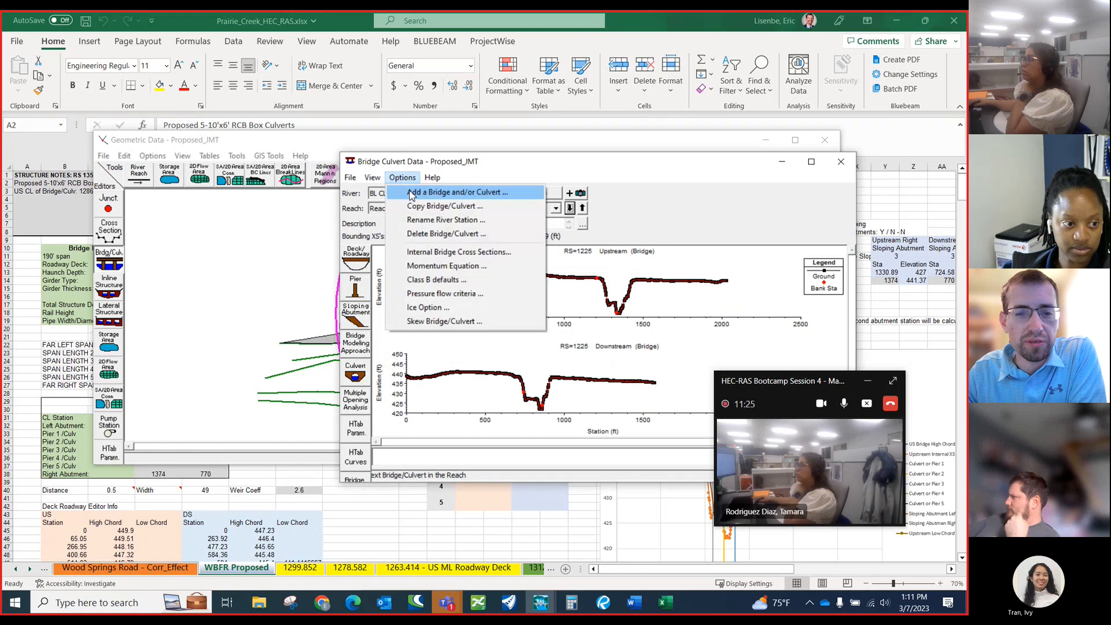
pyautogui.click(429, 234)
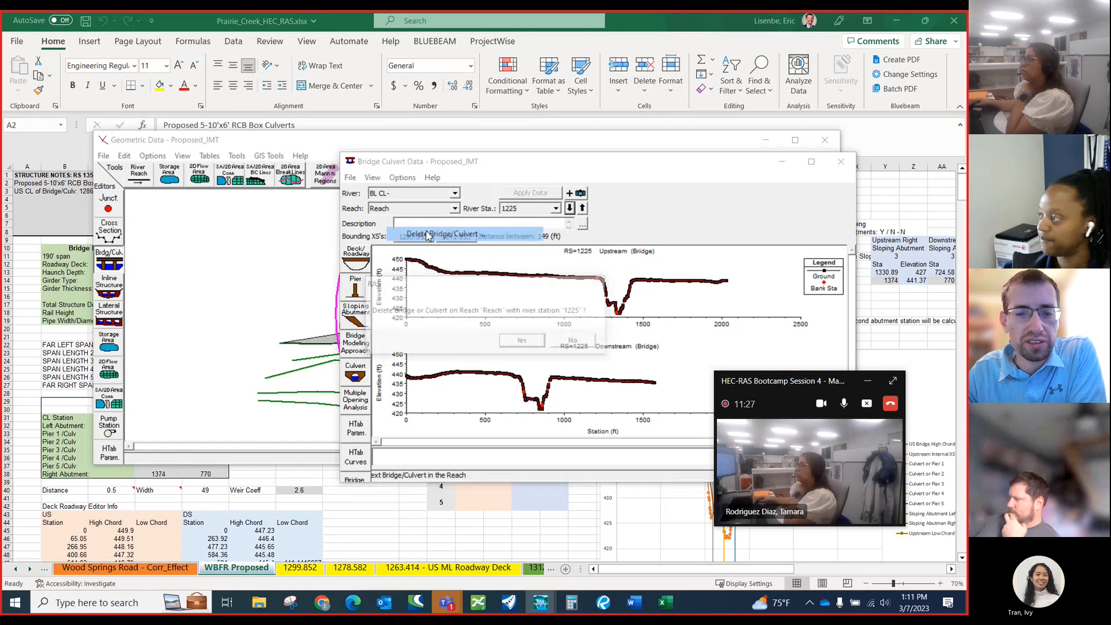
pyautogui.click(525, 342)
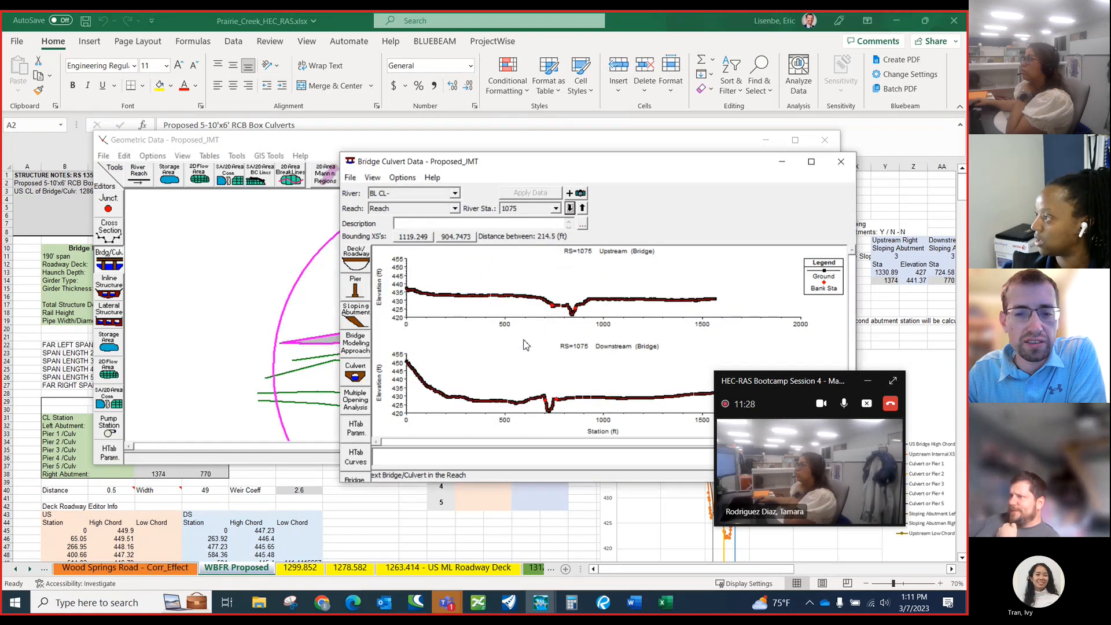
pyautogui.click(402, 178)
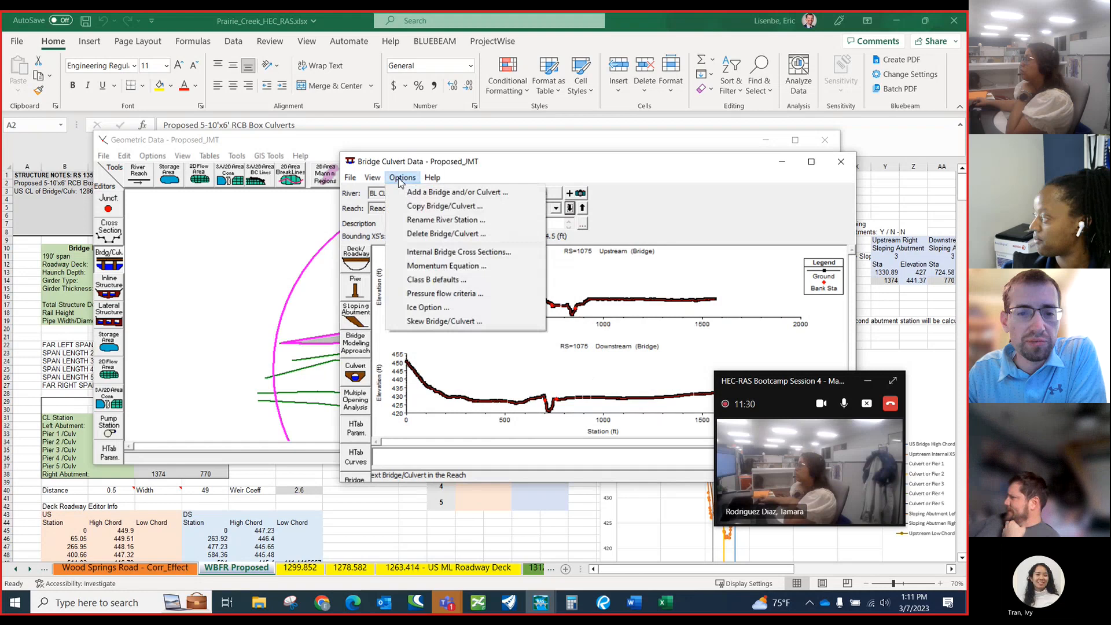
pyautogui.click(442, 235)
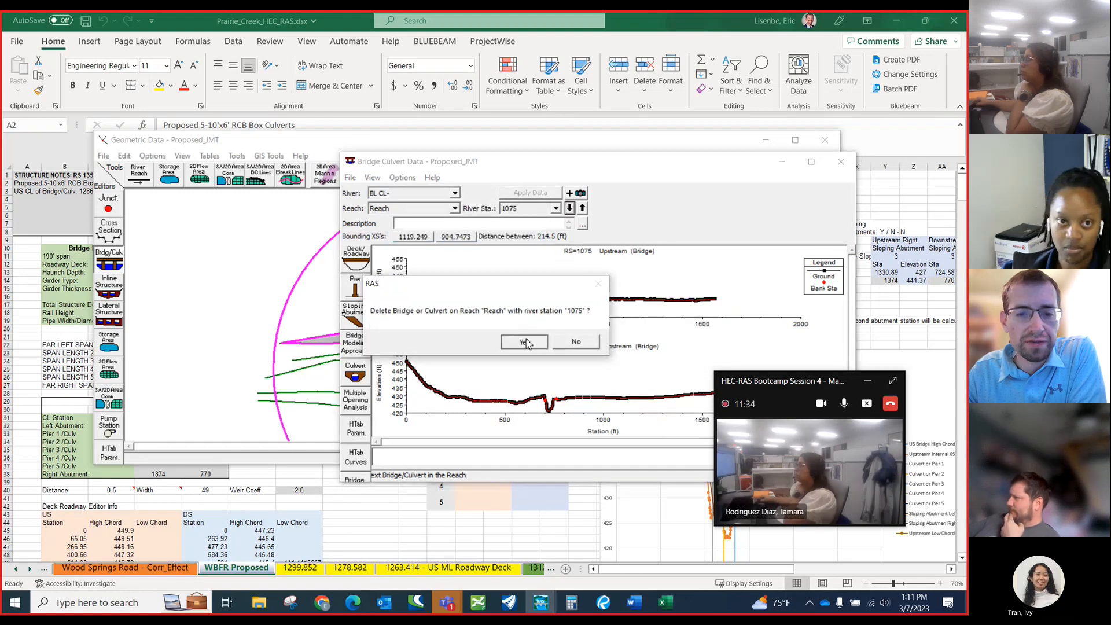
pyautogui.click(525, 342)
# Show the Proposed_JMT geometry schematic at full screen and open its cross section data.
pyautogui.click(254, 316)
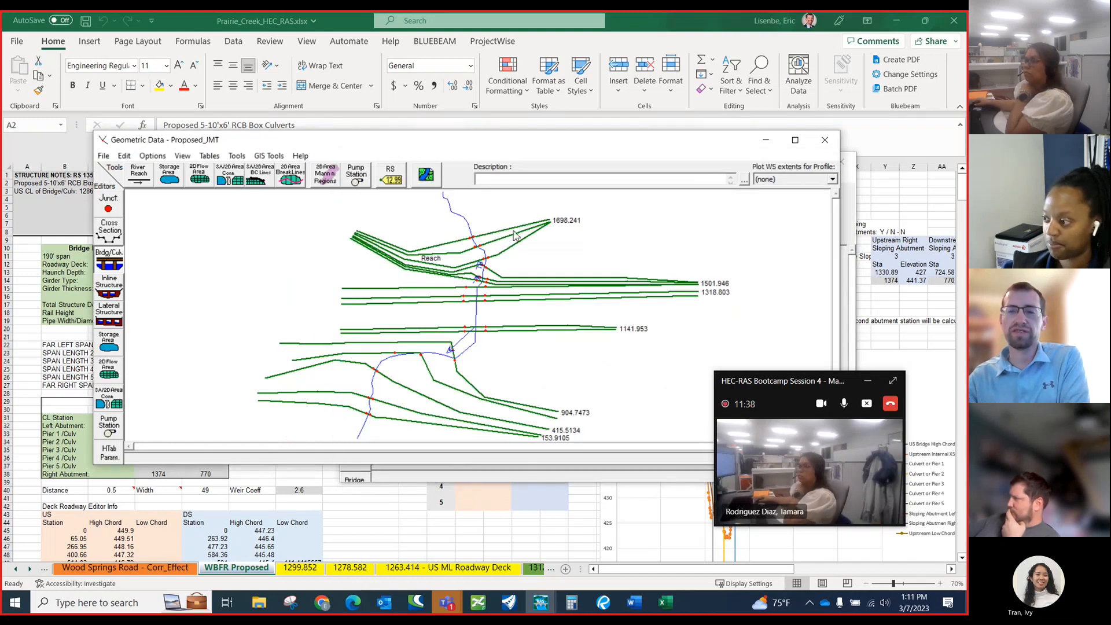
pyautogui.click(794, 140)
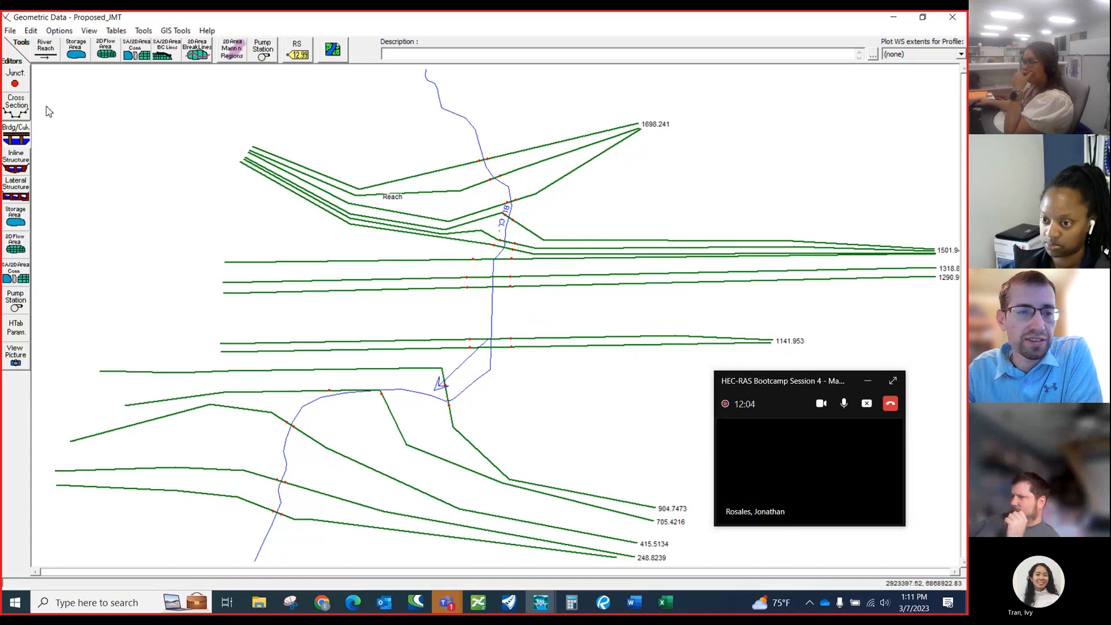
pyautogui.click(24, 116)
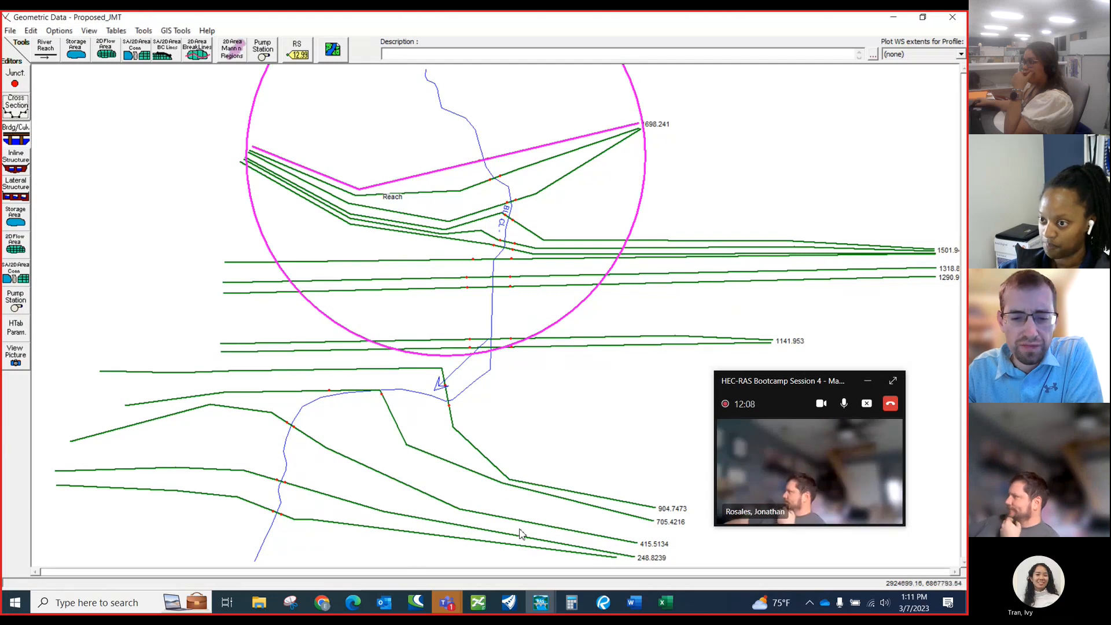
# Switch to the OpenRoads drawing, examine the cross section lines around the box culverts near station 615+00, and return to the HEC-RAS geometry.
pyautogui.click(508, 603)
pyautogui.scroll(-4, 362, 403)
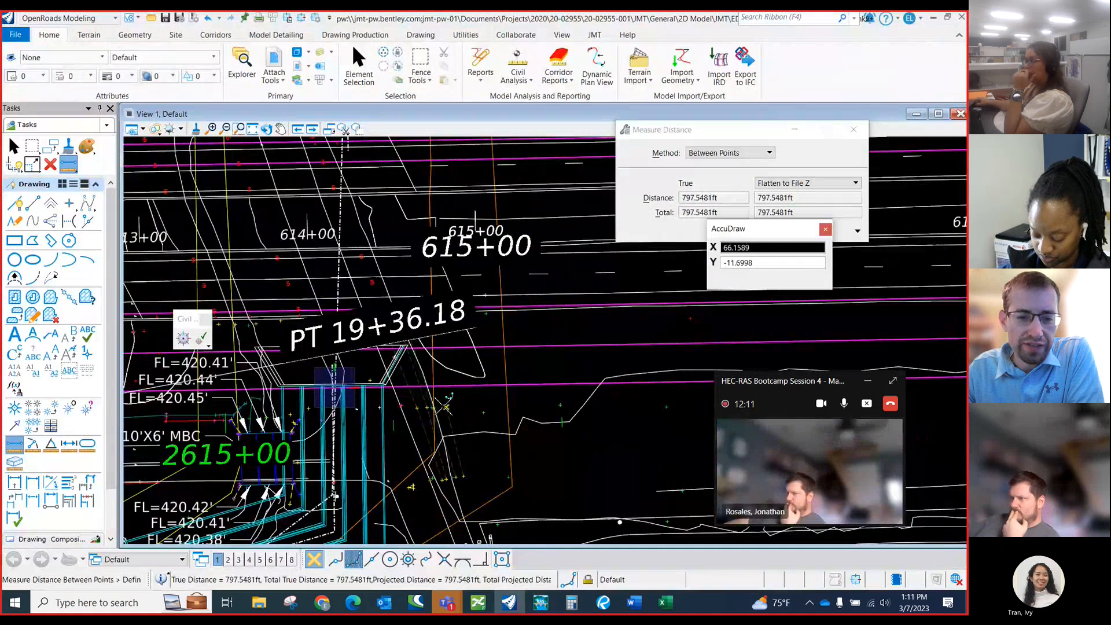
pyautogui.scroll(-2, 341, 434)
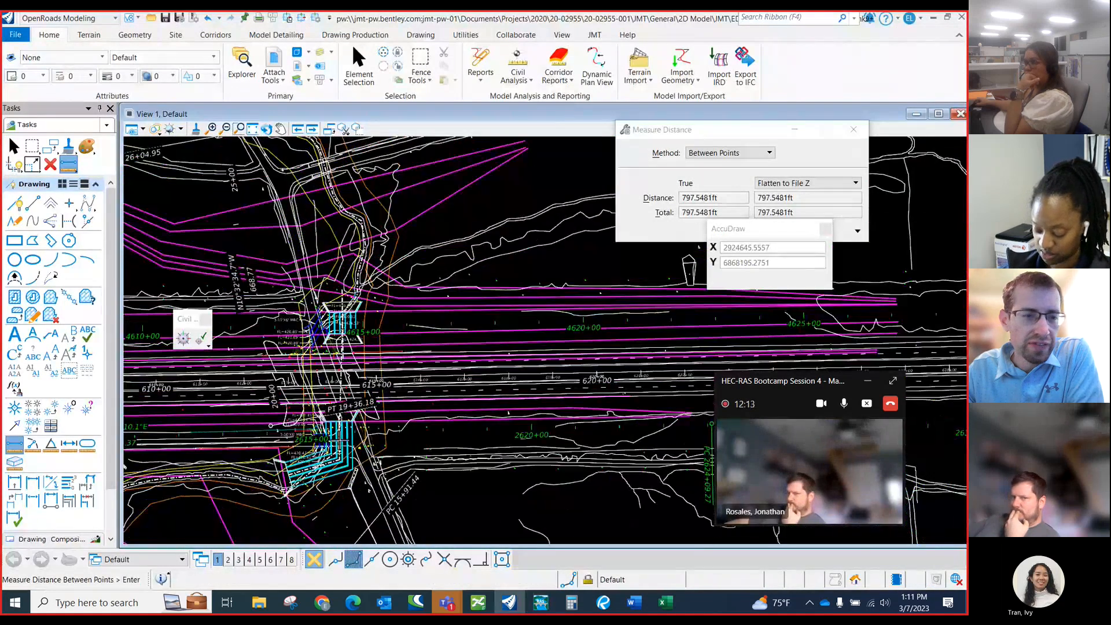
pyautogui.press('Escape')
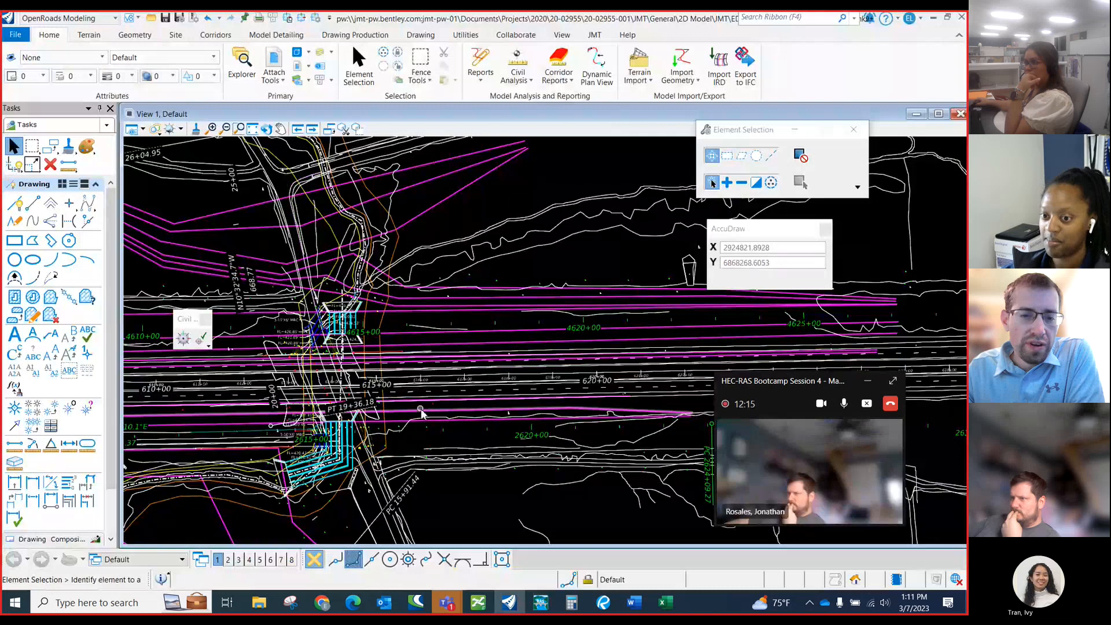
pyautogui.scroll(-2, 421, 408)
pyautogui.scroll(-1, 405, 373)
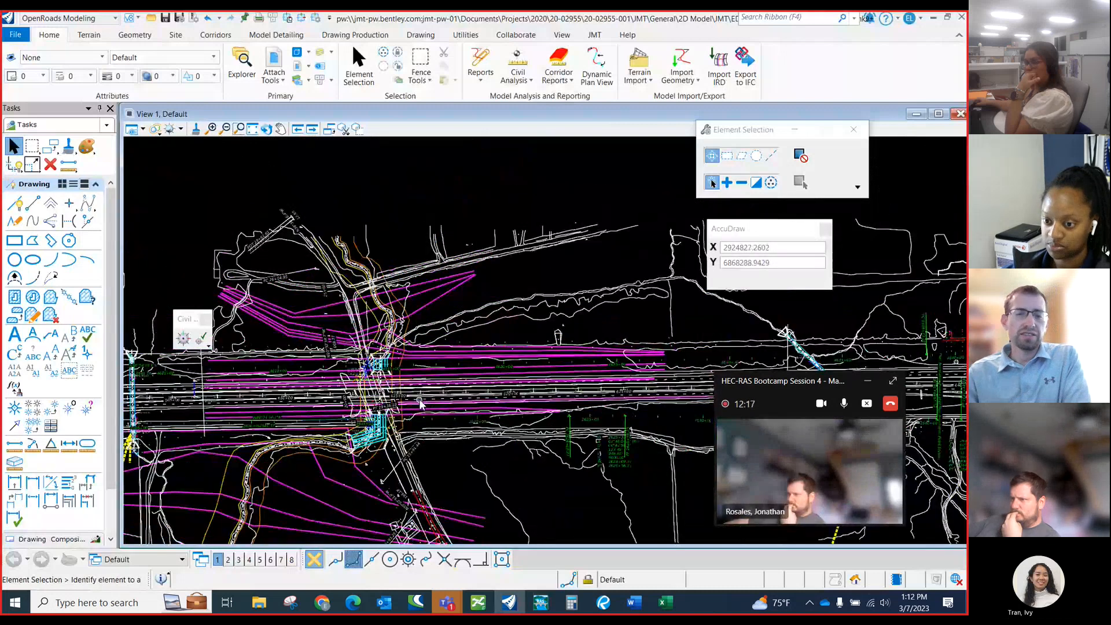
pyautogui.scroll(1, 405, 370)
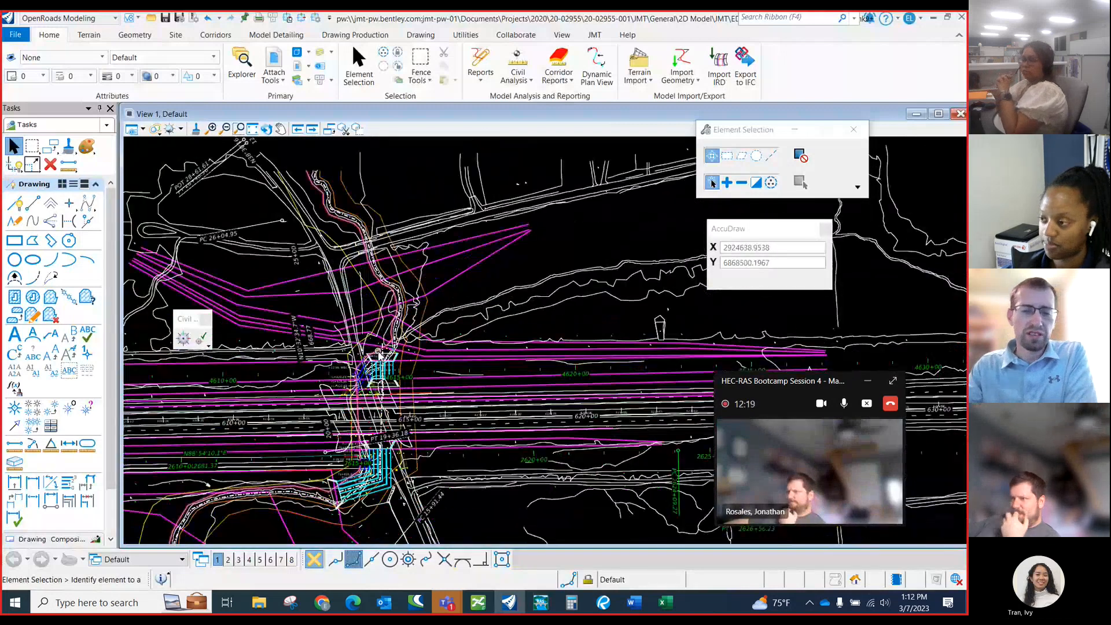
pyautogui.scroll(-1, 335, 340)
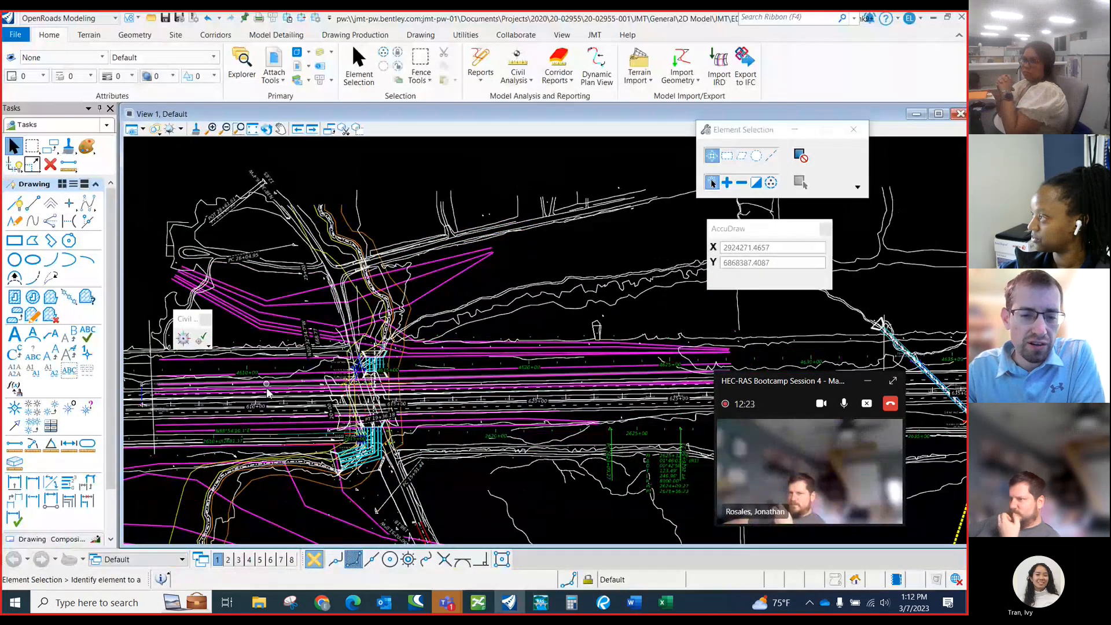
pyautogui.scroll(2, 341, 382)
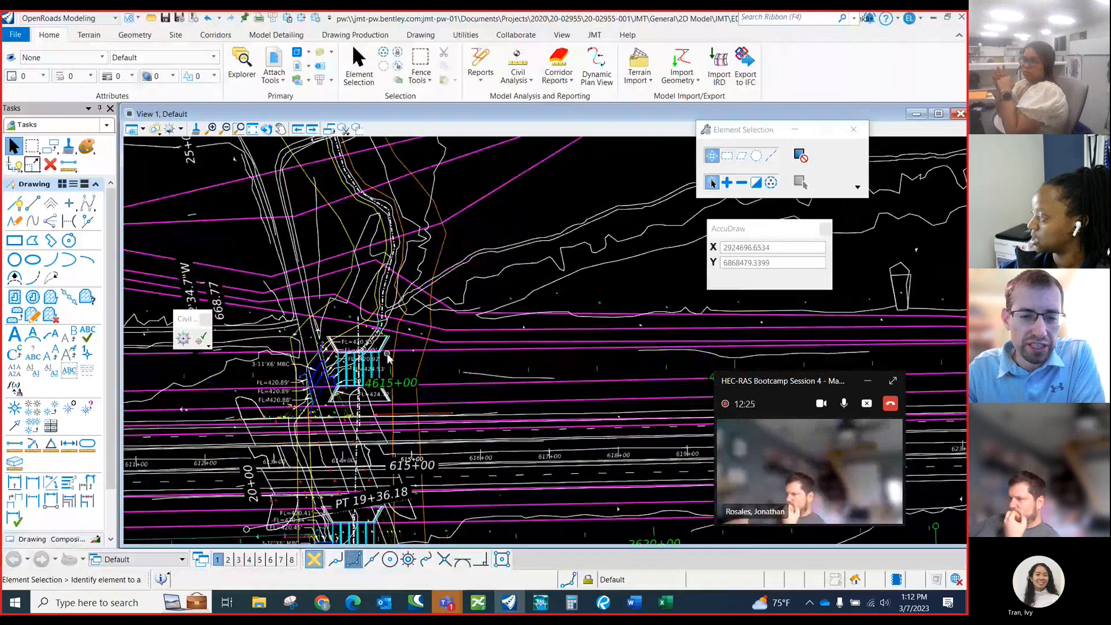
pyautogui.scroll(3, 344, 379)
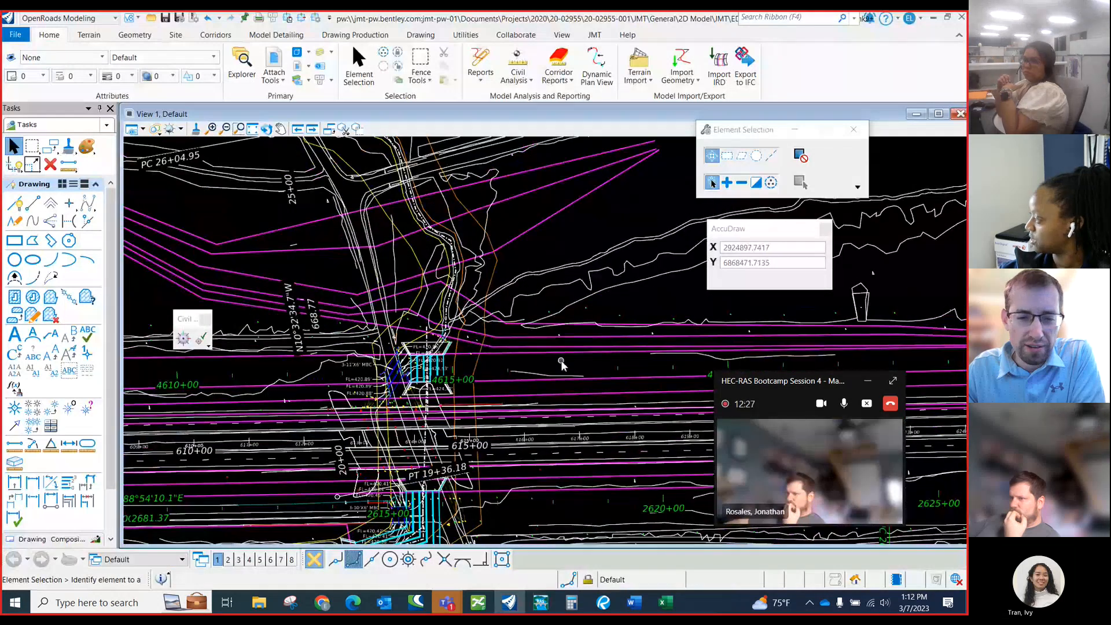
pyautogui.scroll(-1, 557, 363)
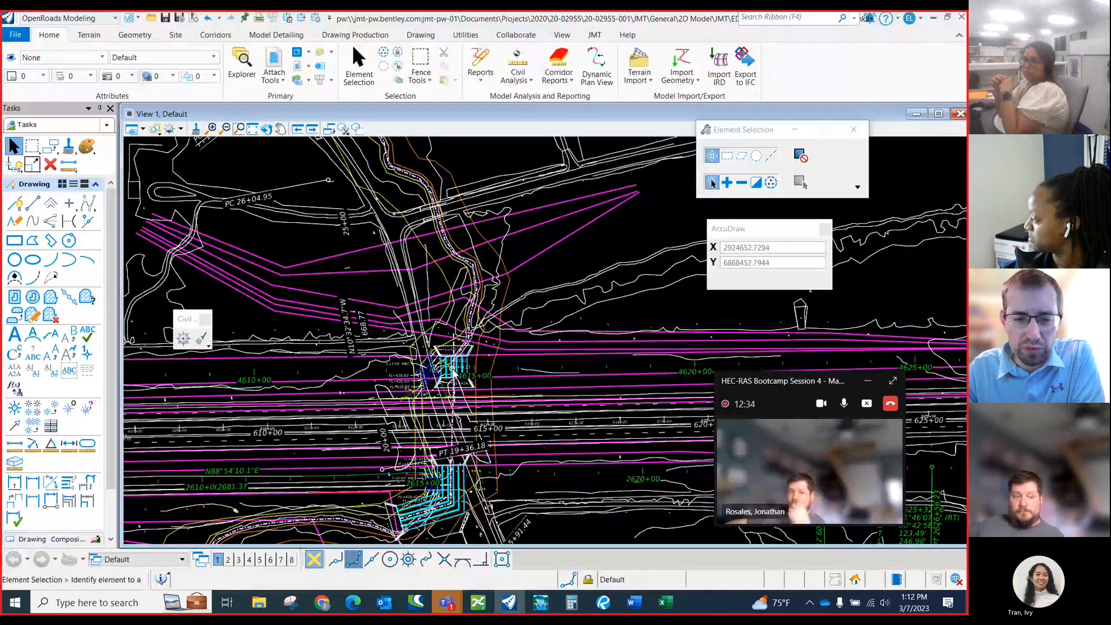
pyautogui.scroll(1, 447, 365)
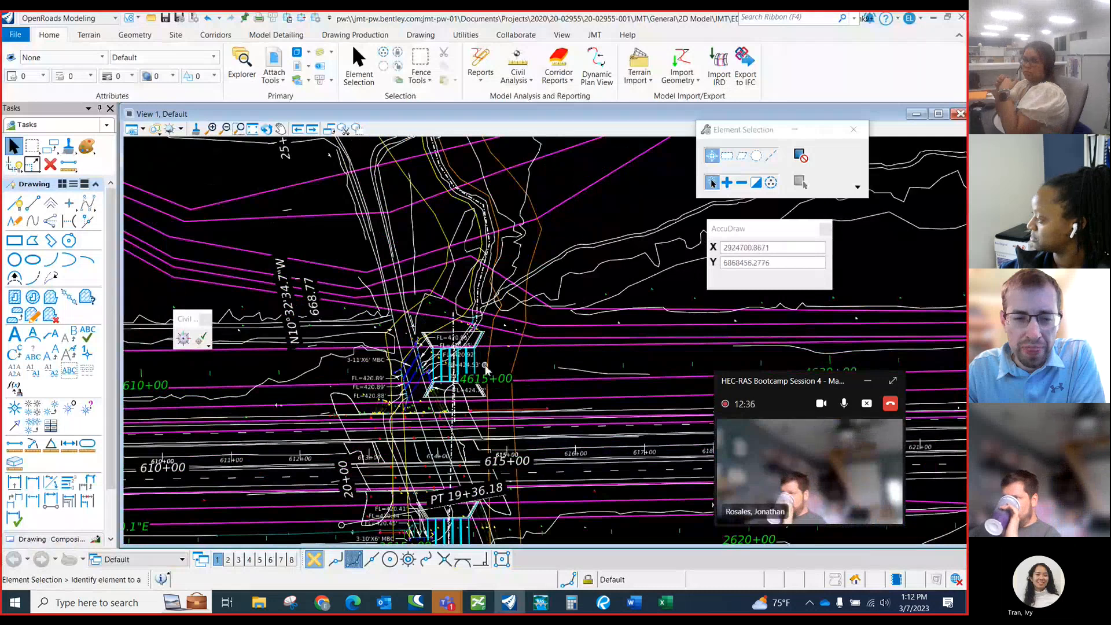
pyautogui.scroll(-1, 375, 340)
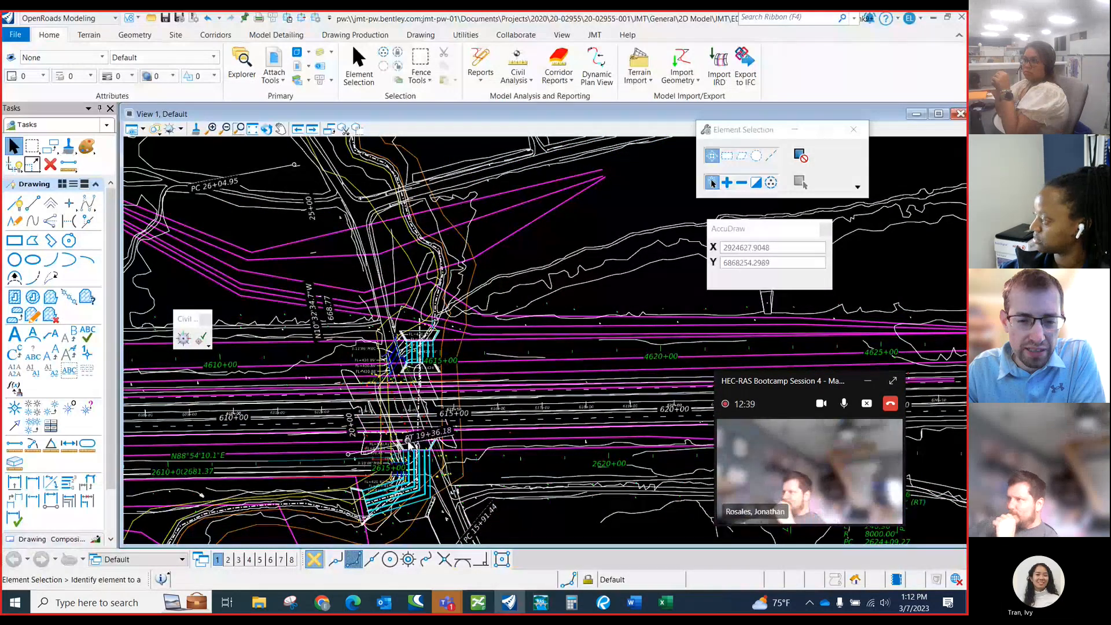
pyautogui.scroll(-1, 446, 365)
pyautogui.scroll(3, 420, 454)
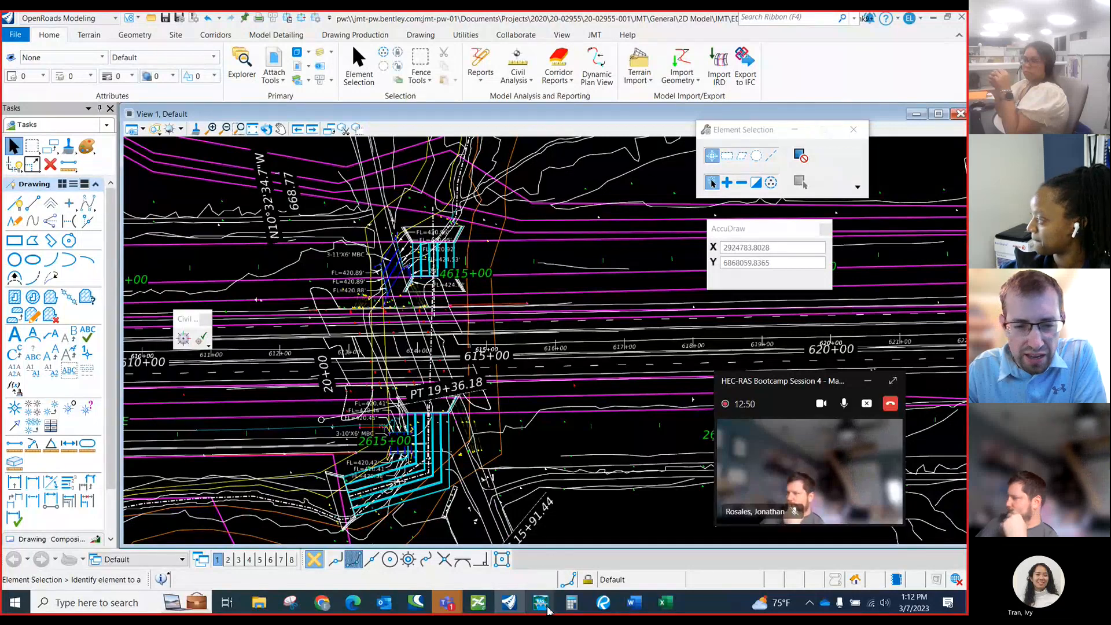
pyautogui.moveTo(544, 607)
pyautogui.click(605, 541)
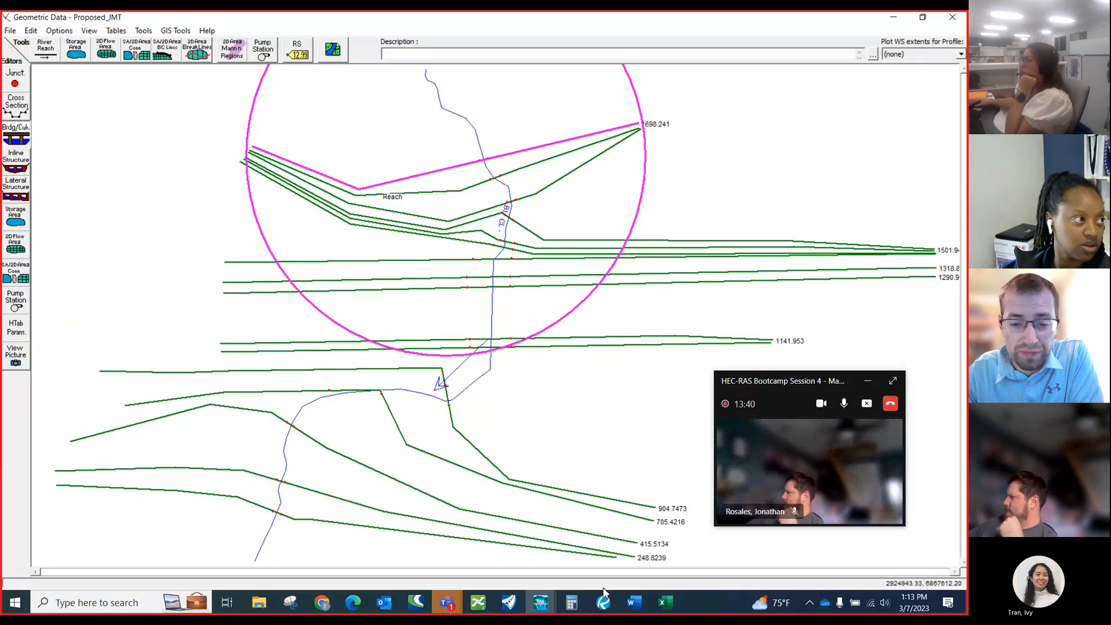
# Switch to the Prairie_Creek_HEC_RAS.xlsx workbook and examine its range of sheets and the structure data on the WBFR Proposed sheet.
pyautogui.click(662, 602)
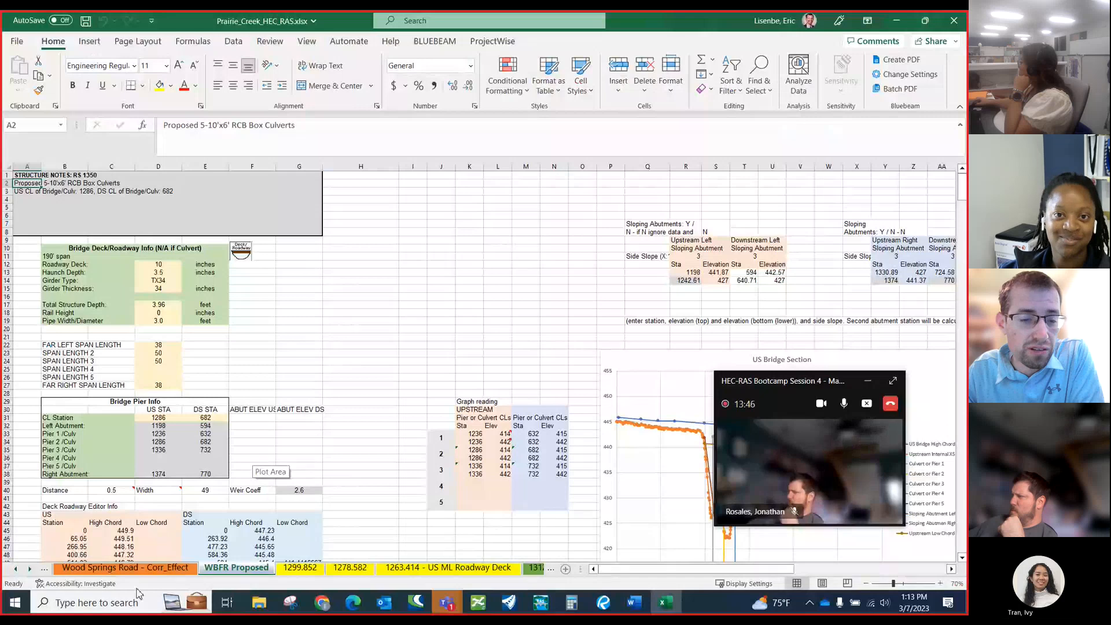
pyautogui.click(15, 570)
pyautogui.click(15, 570)
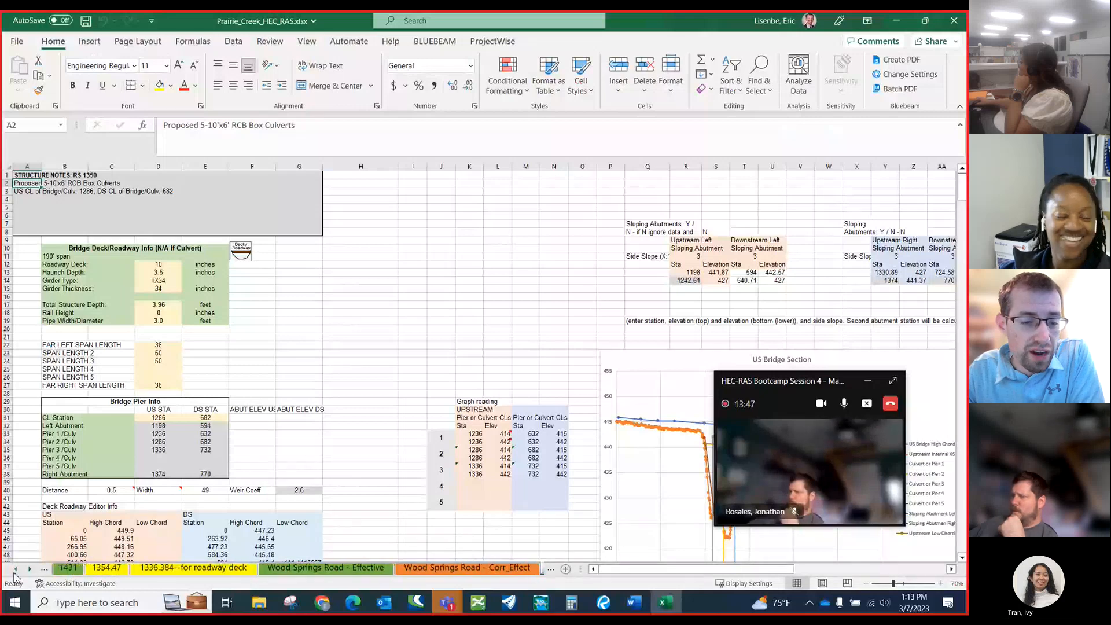
pyautogui.click(15, 570)
pyautogui.click(17, 570)
pyautogui.click(30, 569)
pyautogui.click(30, 569)
pyautogui.click(29, 570)
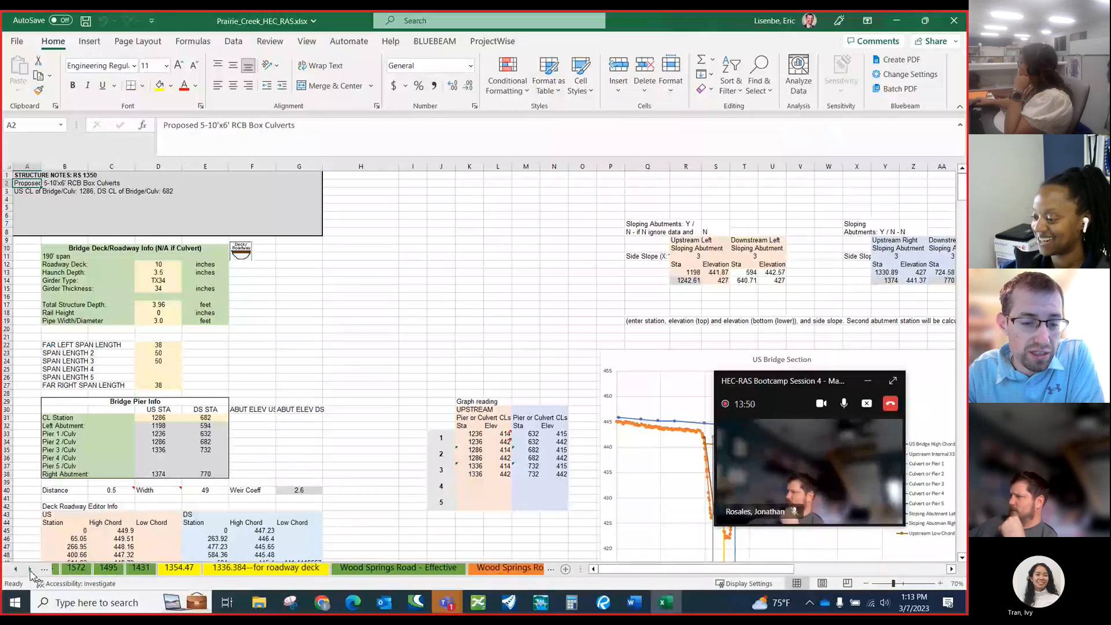
pyautogui.click(30, 569)
pyautogui.click(30, 569)
pyautogui.click(29, 569)
pyautogui.click(30, 569)
pyautogui.click(31, 571)
pyautogui.click(31, 571)
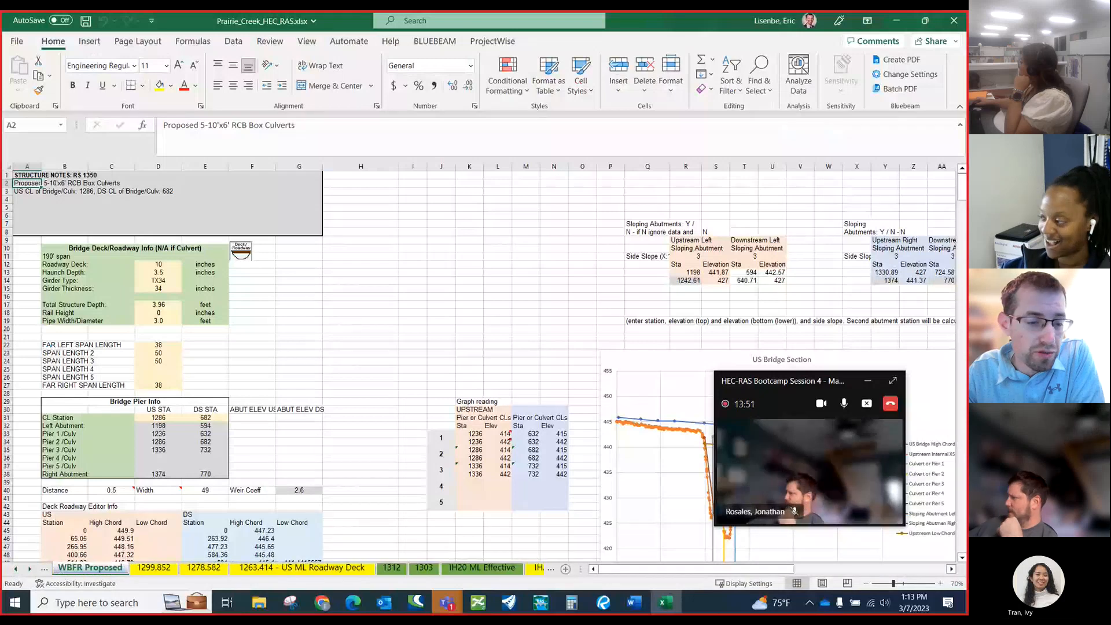
pyautogui.click(15, 570)
pyautogui.click(15, 570)
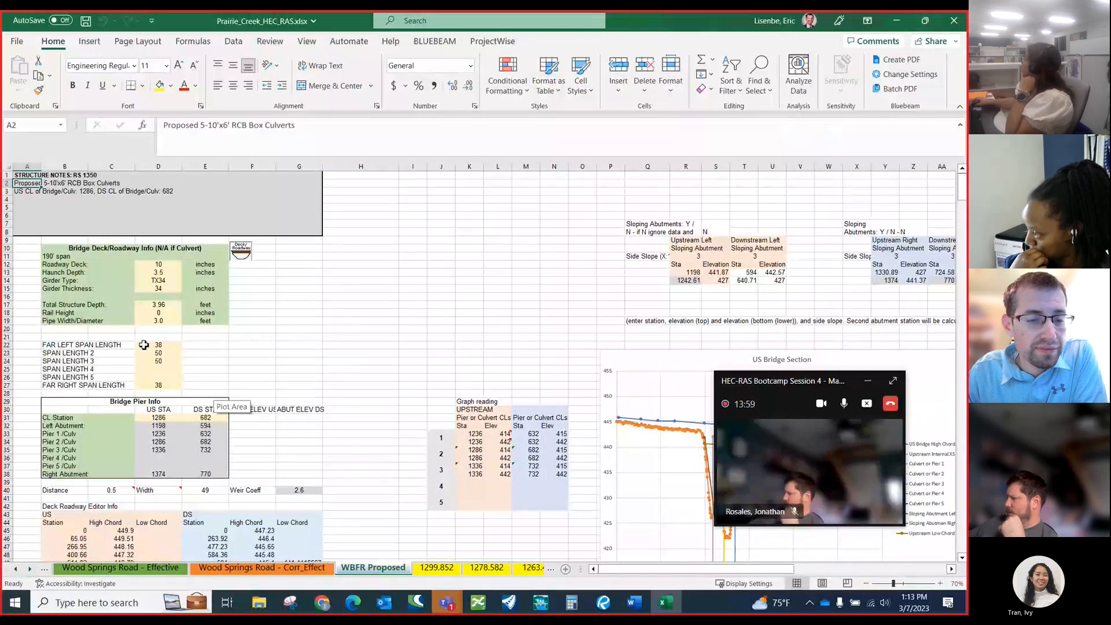
pyautogui.scroll(-5, 143, 345)
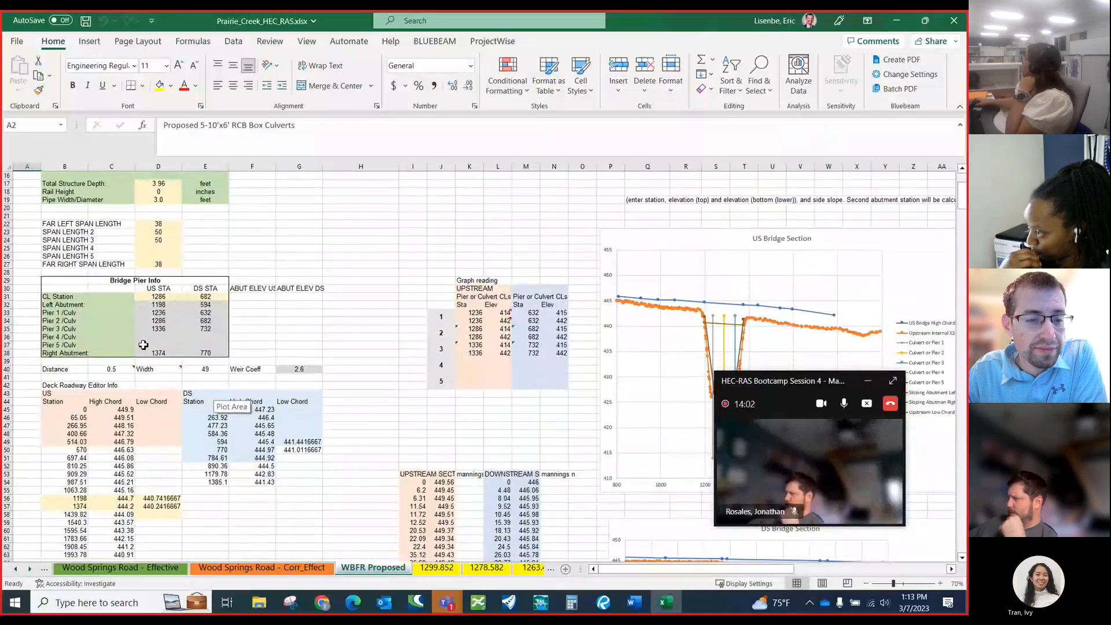
pyautogui.scroll(4, 143, 345)
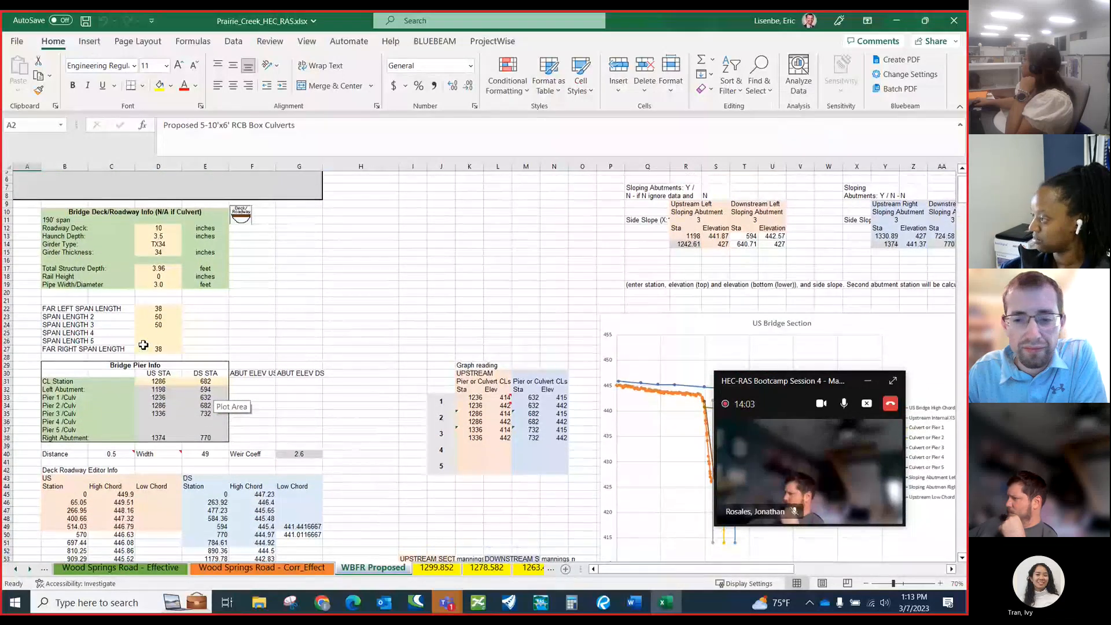
# Switch to the OpenRoads drawing and measure the distance from the cross section line to the upstream face of the box culverts near 4615+00.
pyautogui.scroll(2, 143, 345)
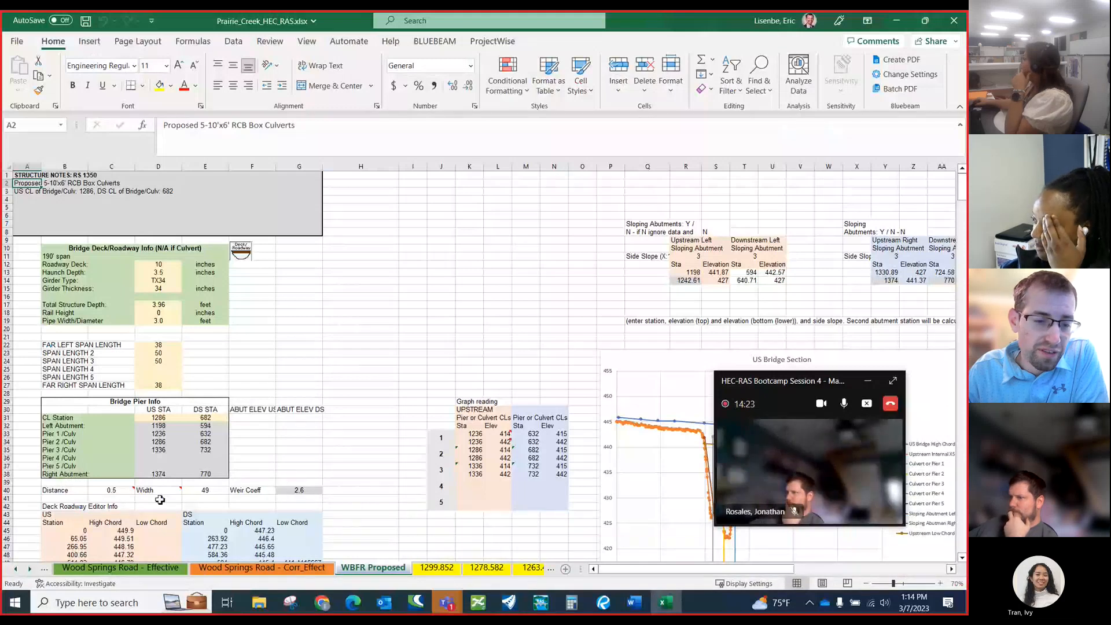
pyautogui.moveTo(108, 492)
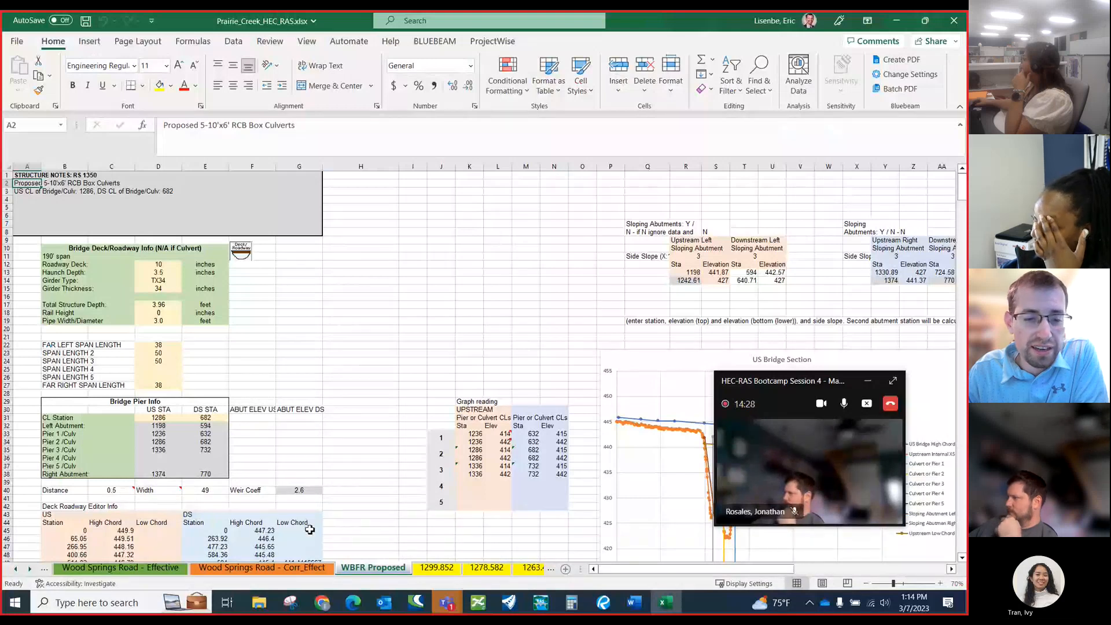
pyautogui.click(509, 602)
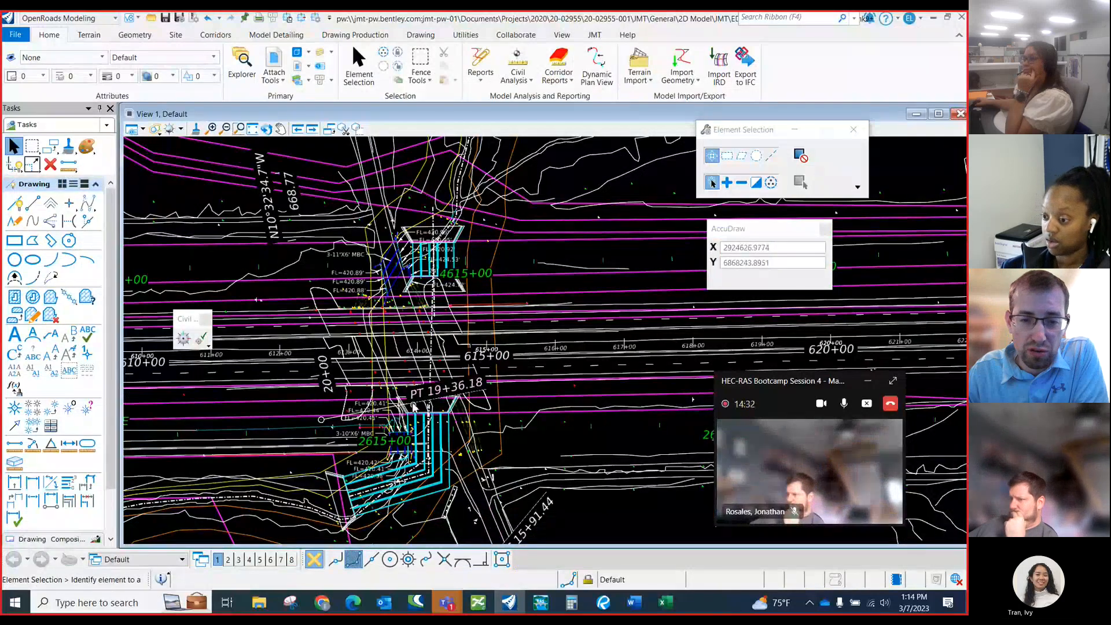
pyautogui.scroll(-1, 414, 406)
pyautogui.scroll(4, 442, 280)
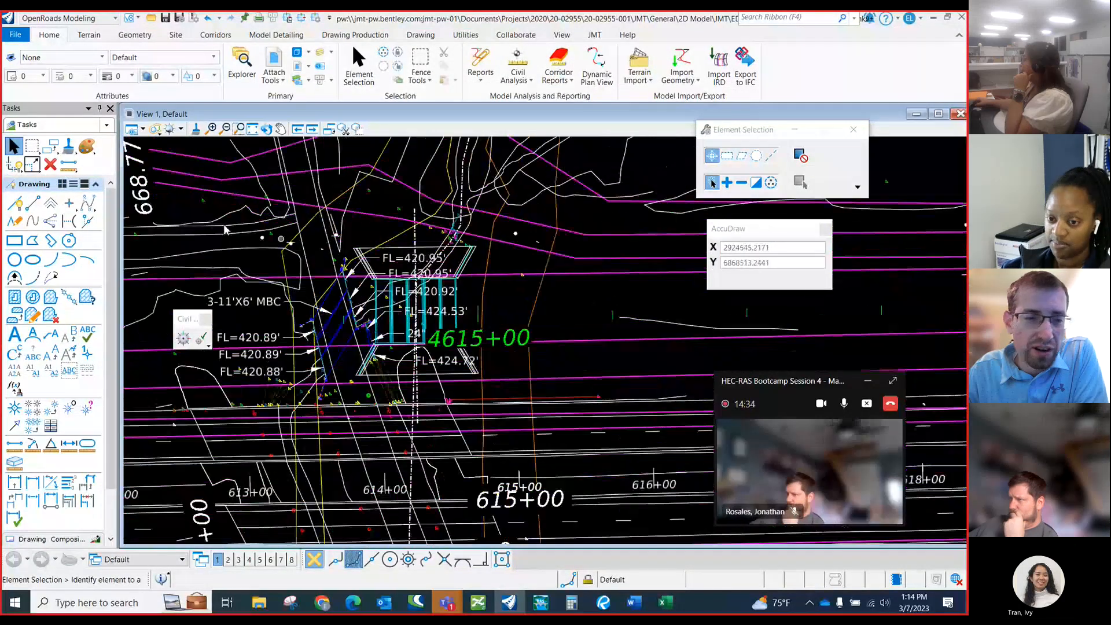
pyautogui.click(69, 164)
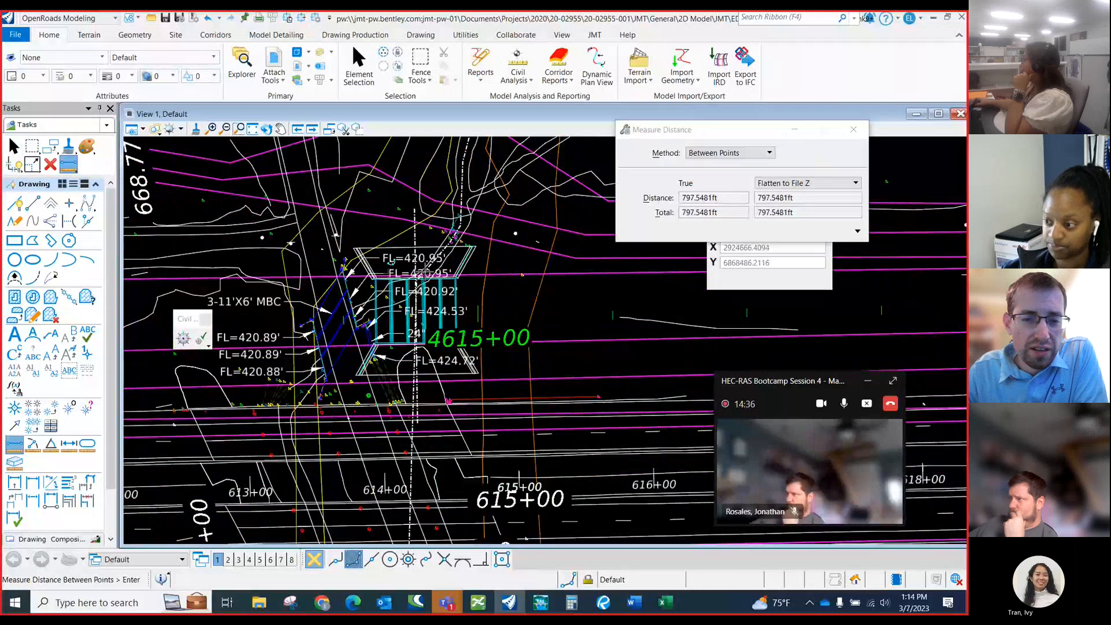
pyautogui.scroll(3, 416, 274)
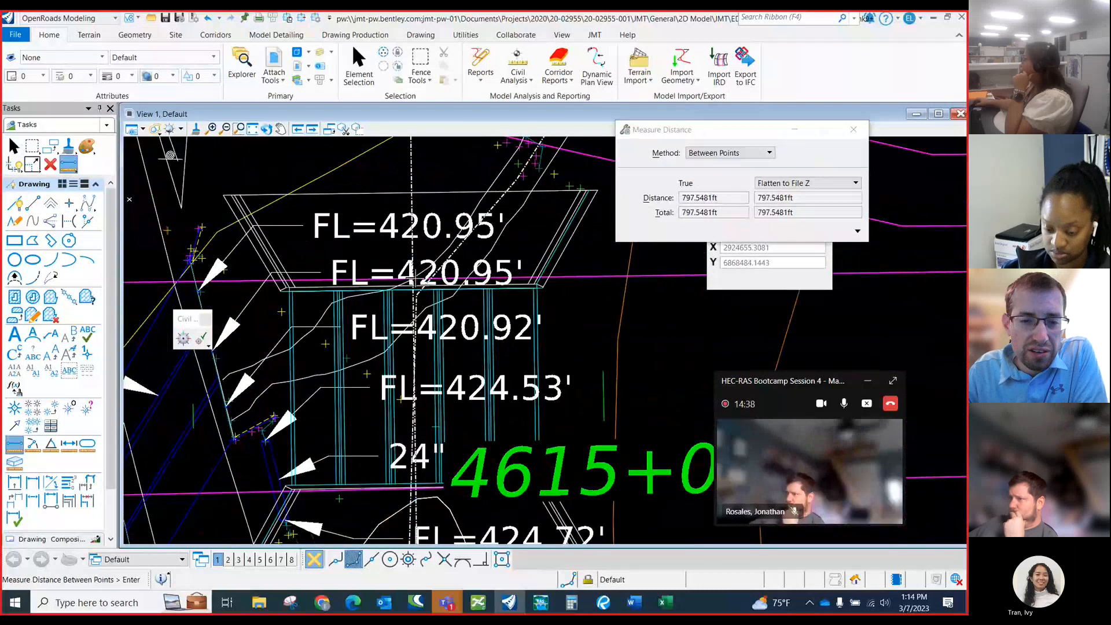
pyautogui.scroll(-2, 416, 283)
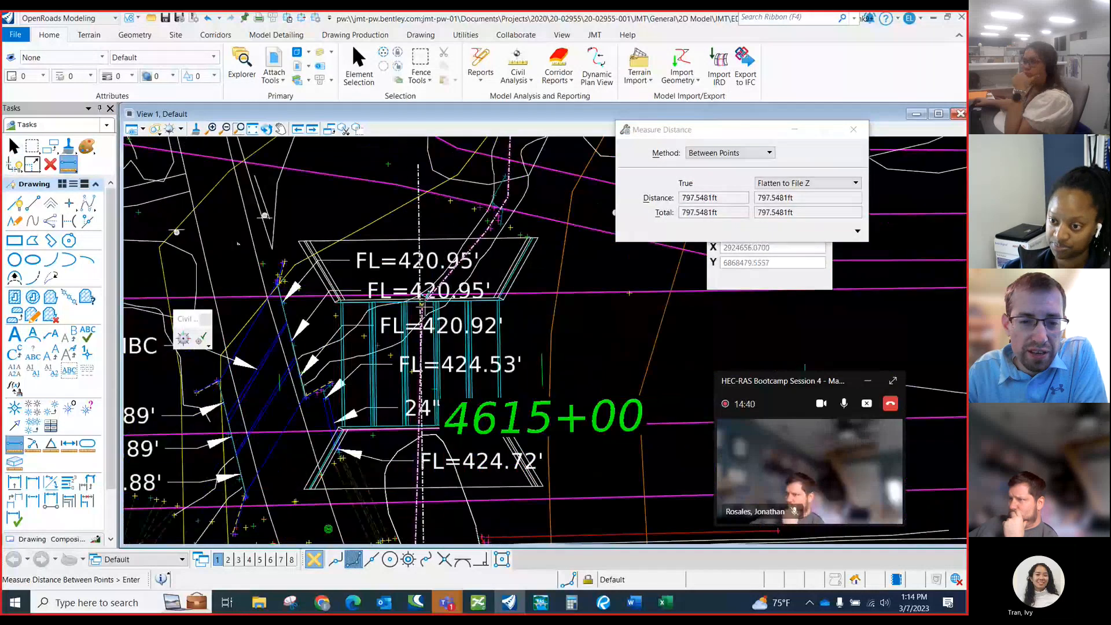
pyautogui.scroll(4, 425, 294)
pyautogui.click(425, 292)
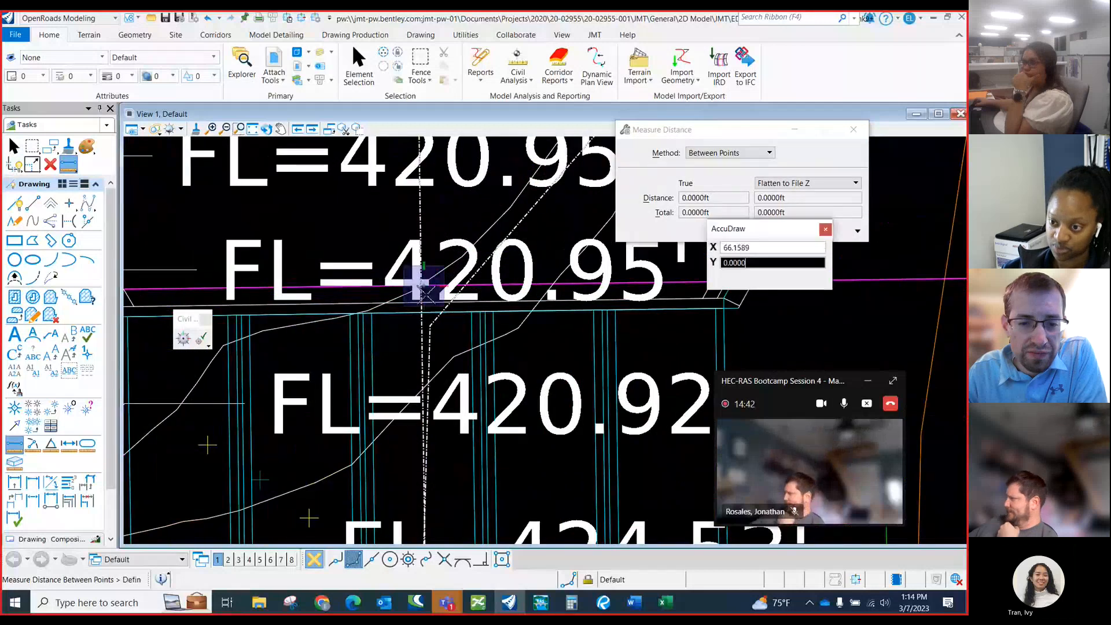
pyautogui.click(426, 302)
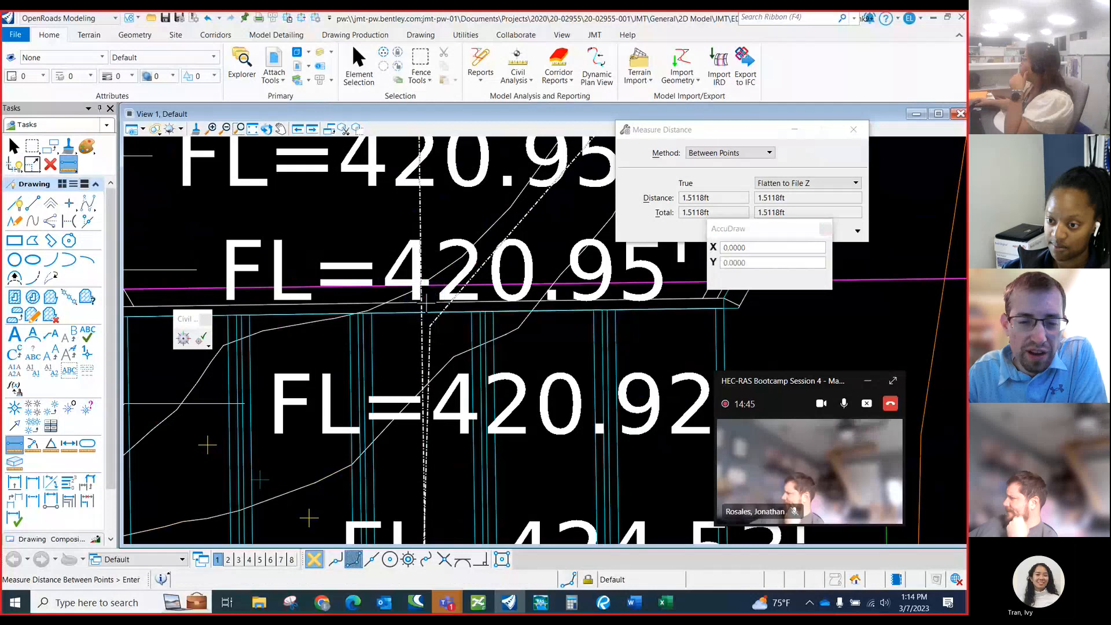
# Measure the length of the box culverts near 4615+00 along the baseline, from the upstream face to the downstream face.
pyautogui.scroll(-3, 405, 271)
pyautogui.scroll(-2, 404, 272)
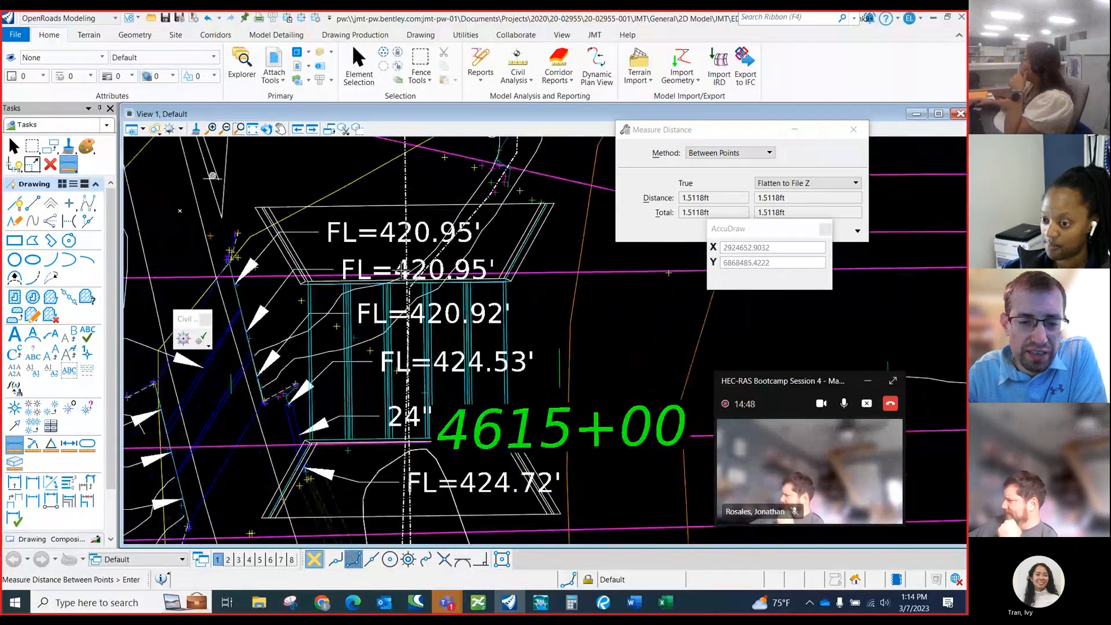
pyautogui.scroll(1, 404, 272)
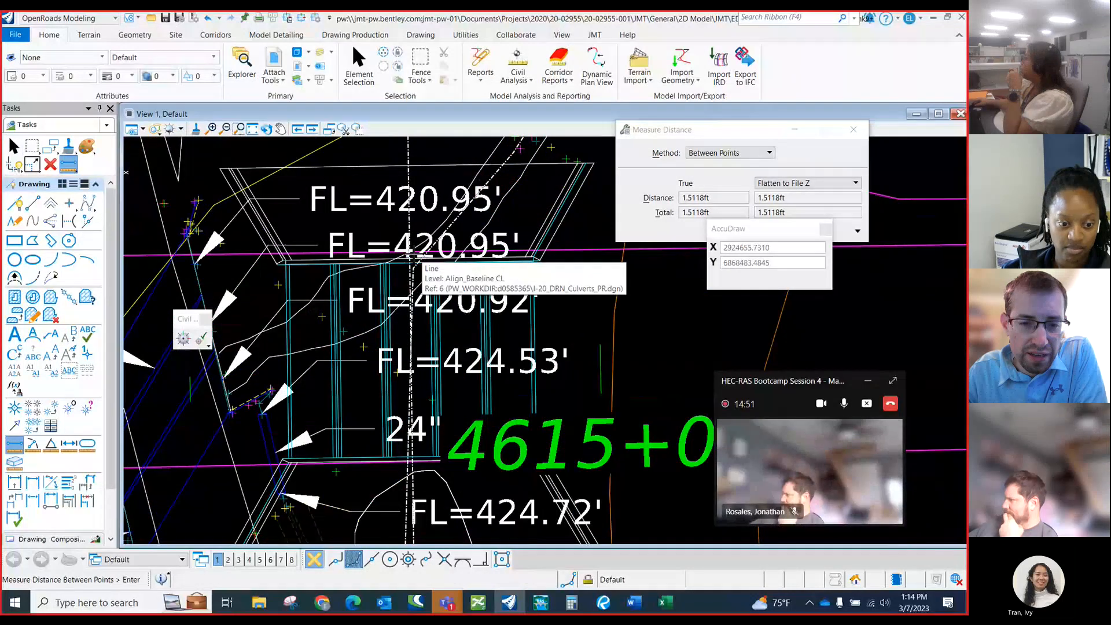
pyautogui.scroll(1, 413, 257)
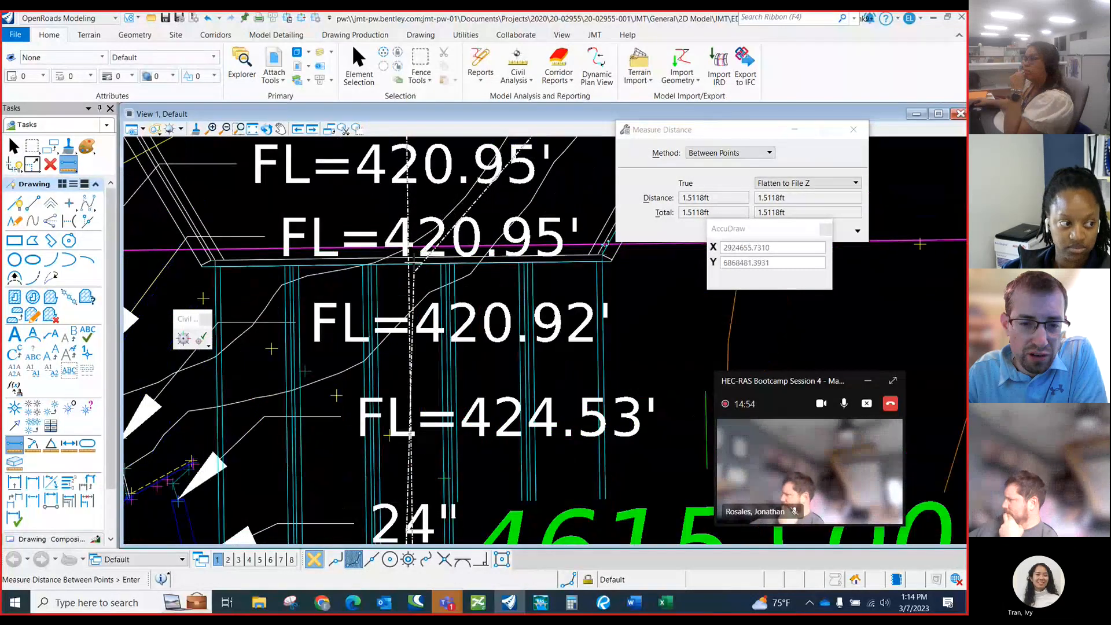
pyautogui.click(410, 258)
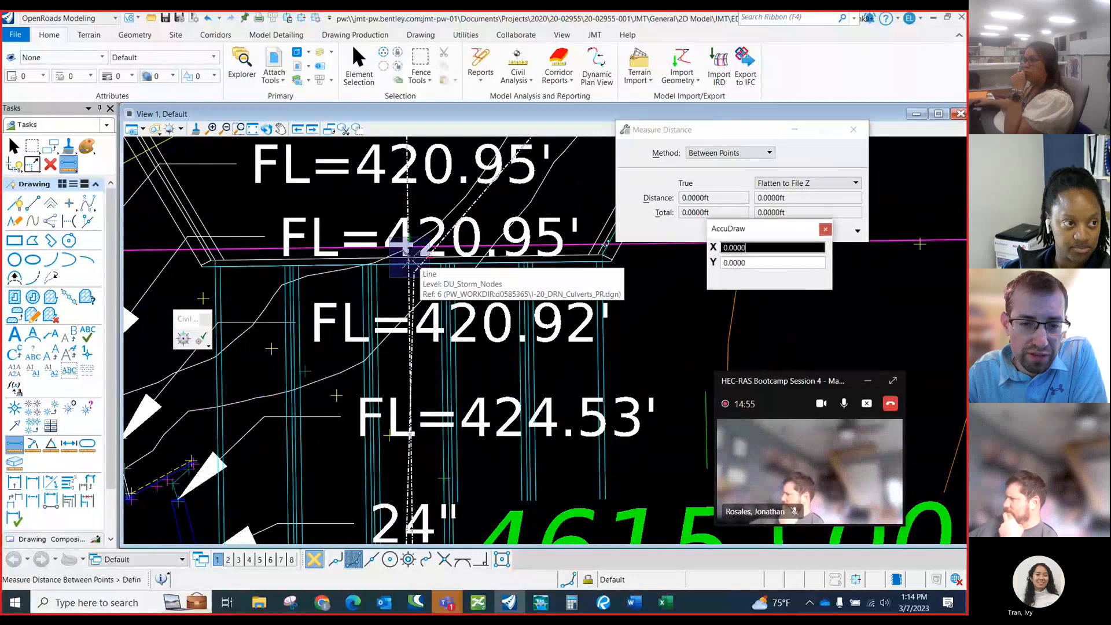
pyautogui.scroll(-1, 371, 253)
pyautogui.scroll(-2, 372, 252)
pyautogui.scroll(4, 389, 410)
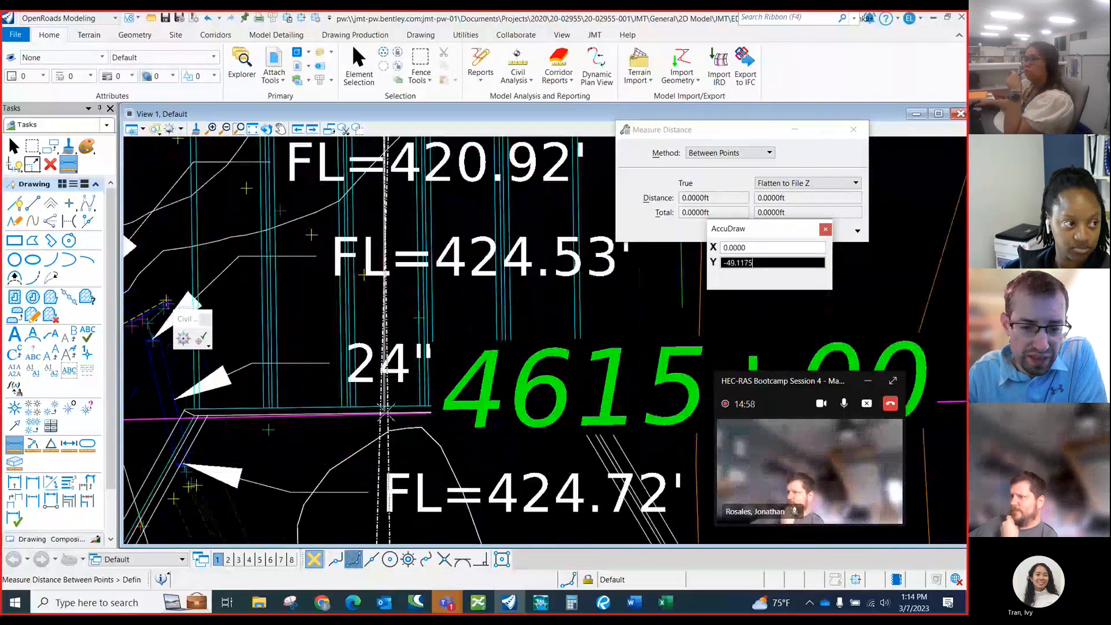
pyautogui.click(389, 411)
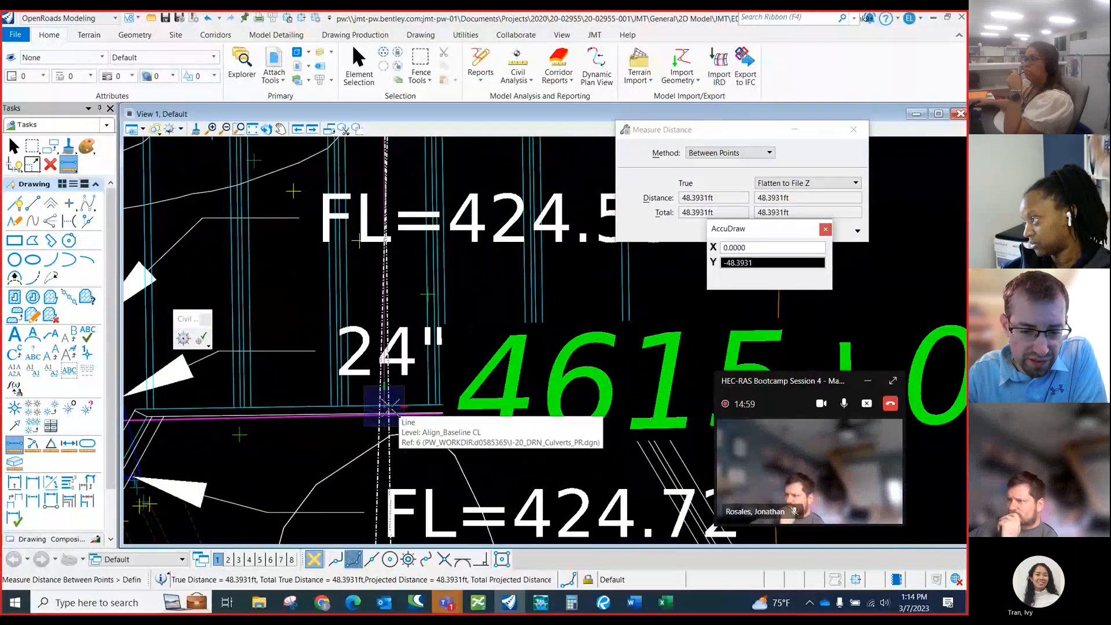
# Switch to the Prairie_Creek_HEC_RAS.xlsx workbook and check the Distance and Width entries and their notes on the WBFR Proposed sheet.
pyautogui.click(665, 603)
pyautogui.scroll(-2, 122, 375)
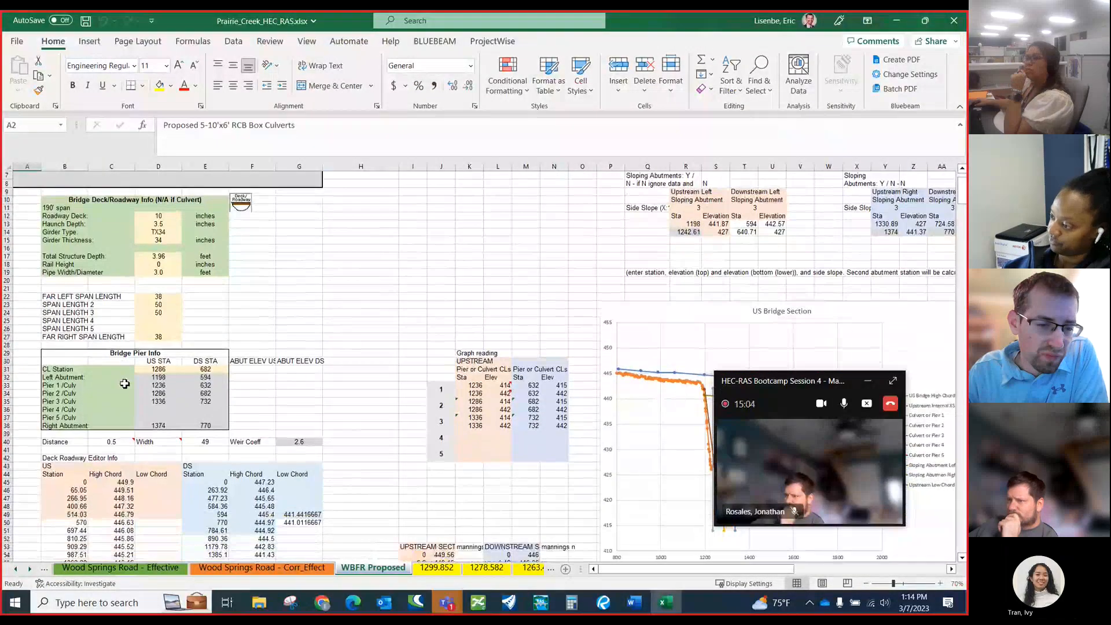
pyautogui.click(103, 441)
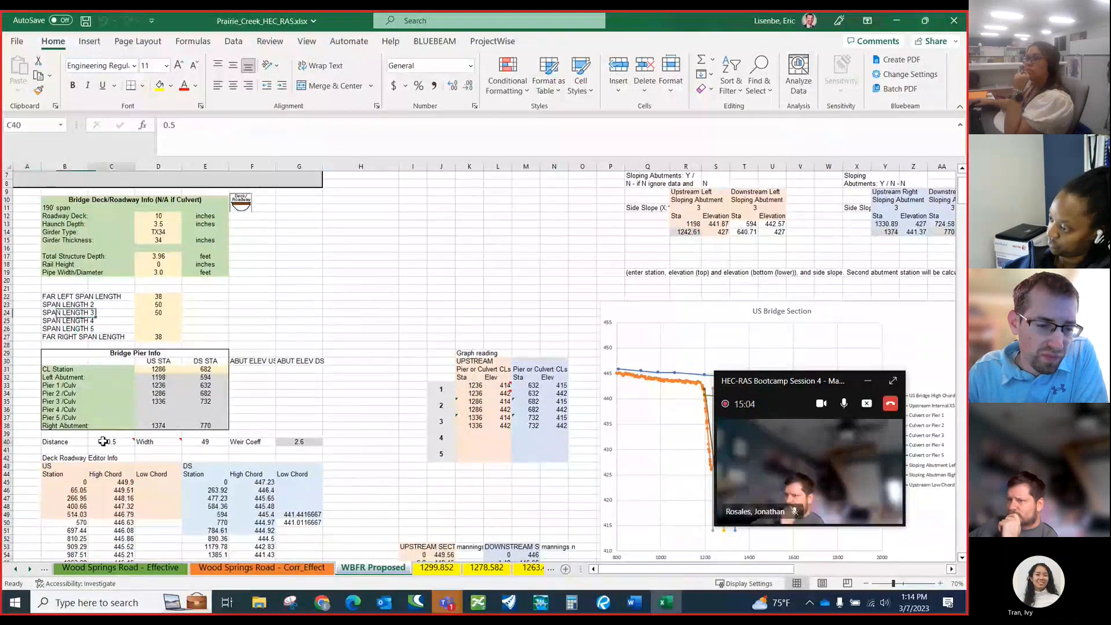
pyautogui.click(198, 445)
pyautogui.moveTo(100, 442)
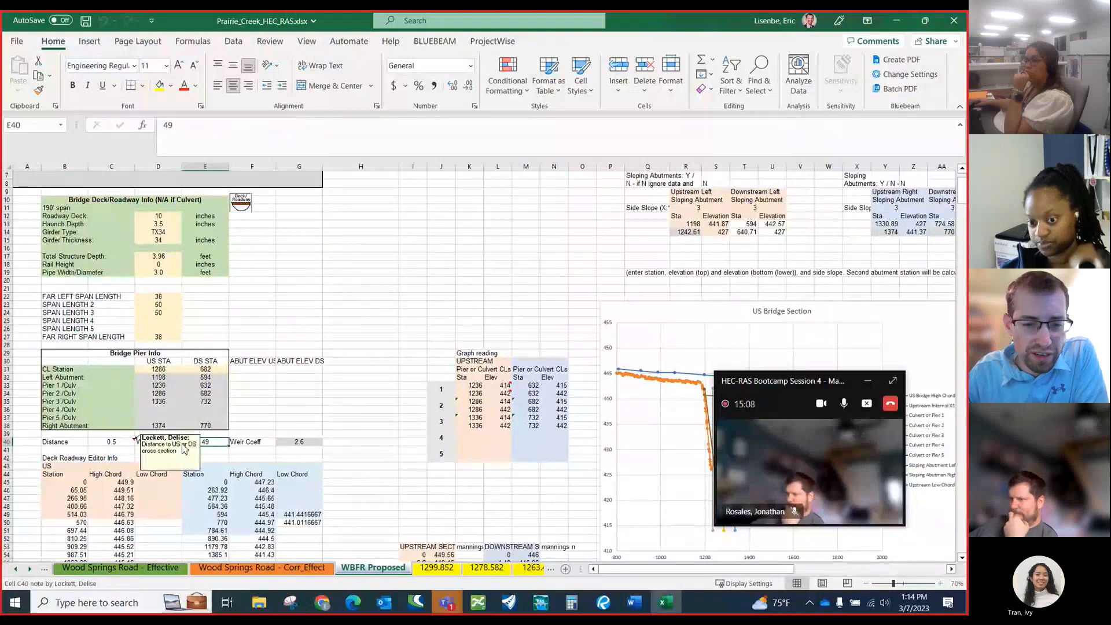
pyautogui.click(115, 445)
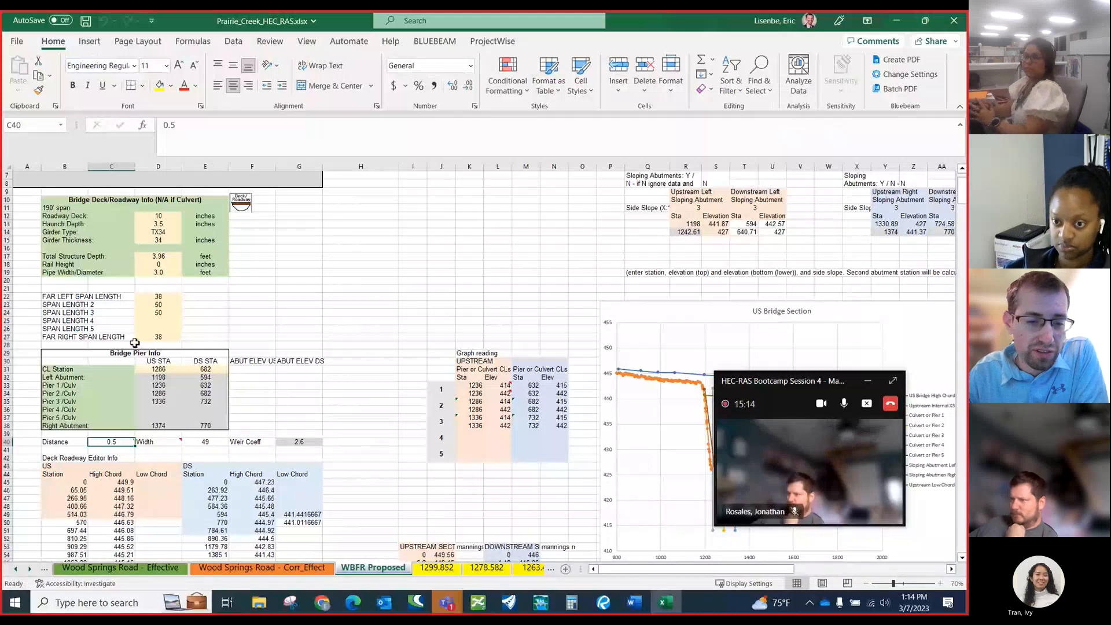
pyautogui.scroll(2, 154, 358)
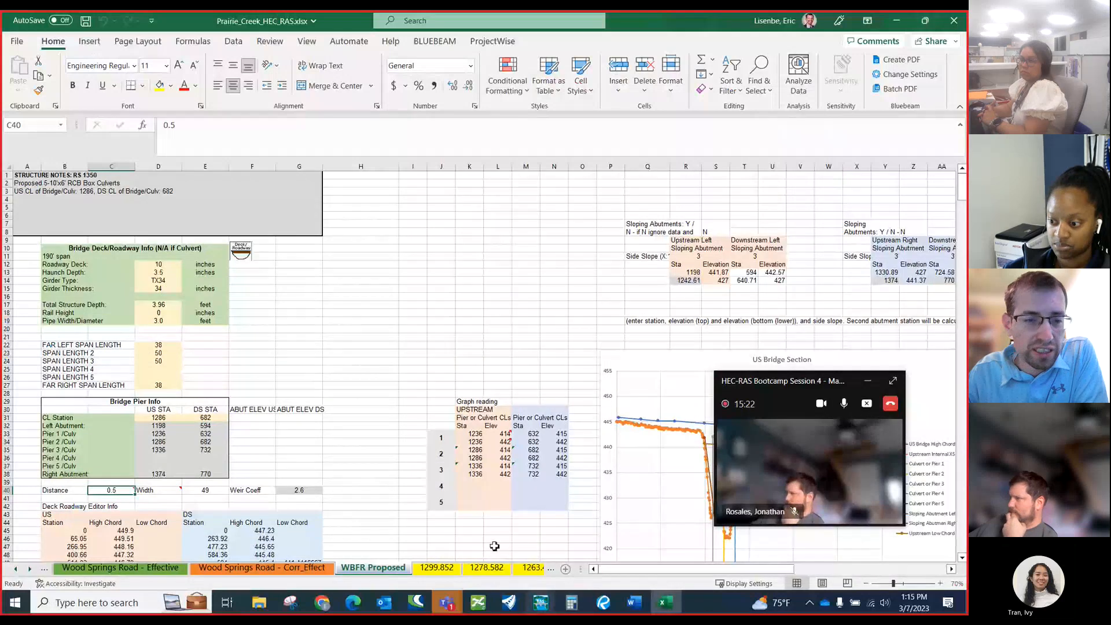
# Switch to the HEC-RAS geometry and review the Proposed_JMT cross sections downstream from river station 1698.241 to 1318.803, closing the data window when finished.
pyautogui.click(540, 603)
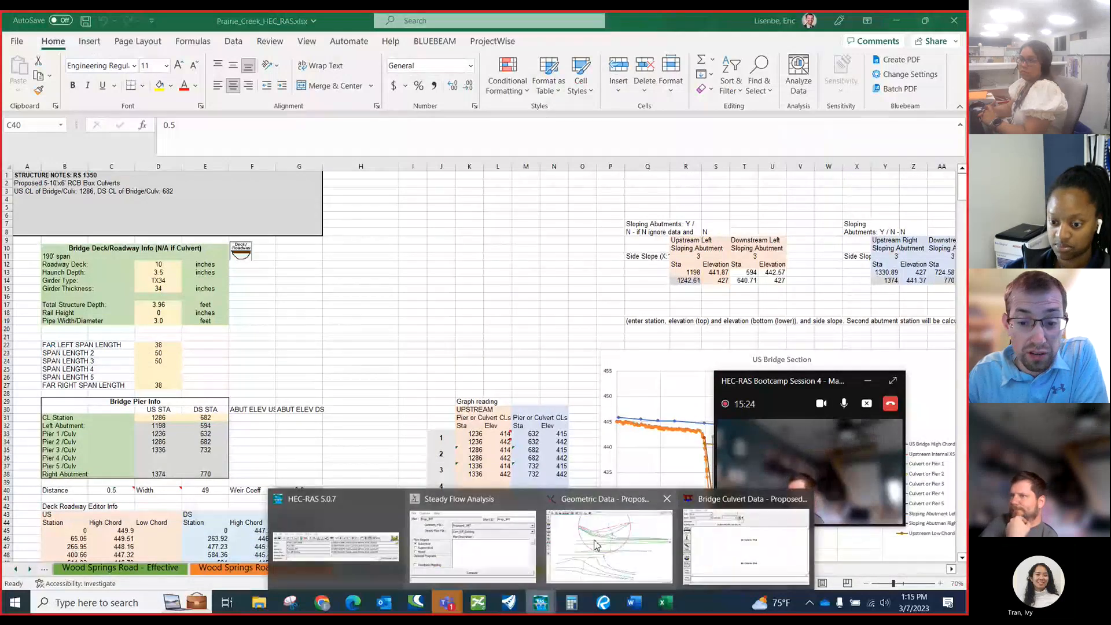
pyautogui.click(596, 544)
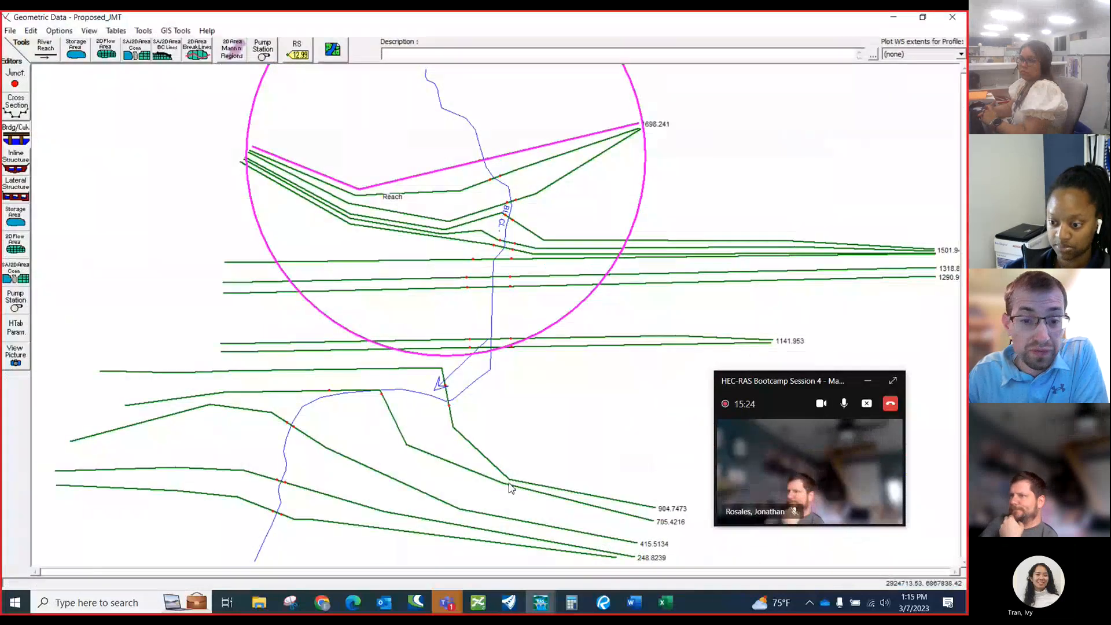
pyautogui.click(15, 110)
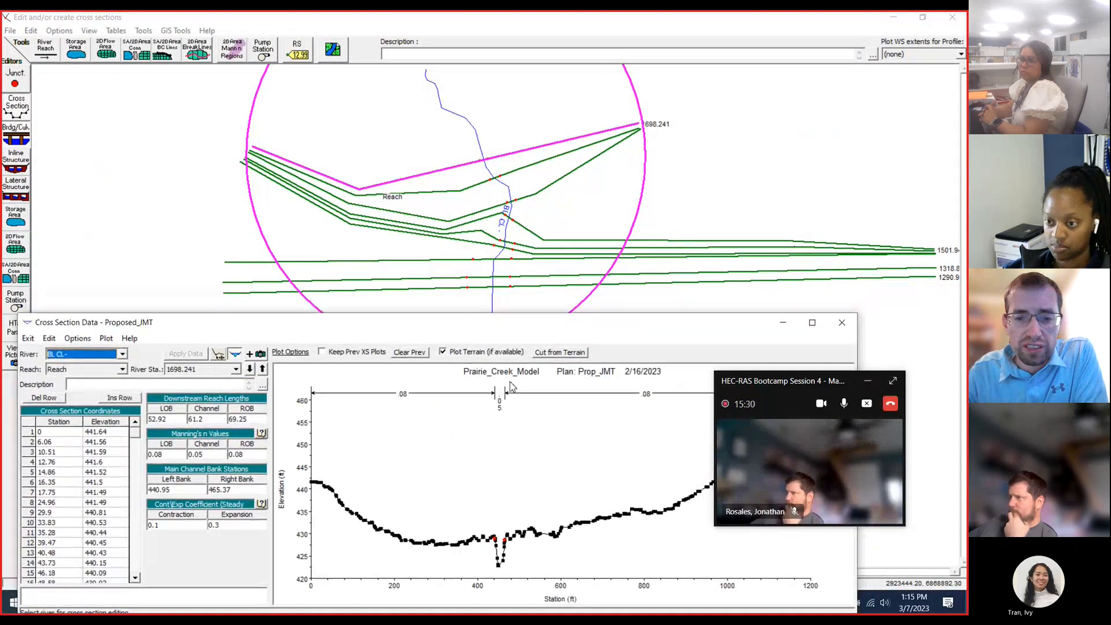
pyautogui.click(250, 369)
pyautogui.click(250, 369)
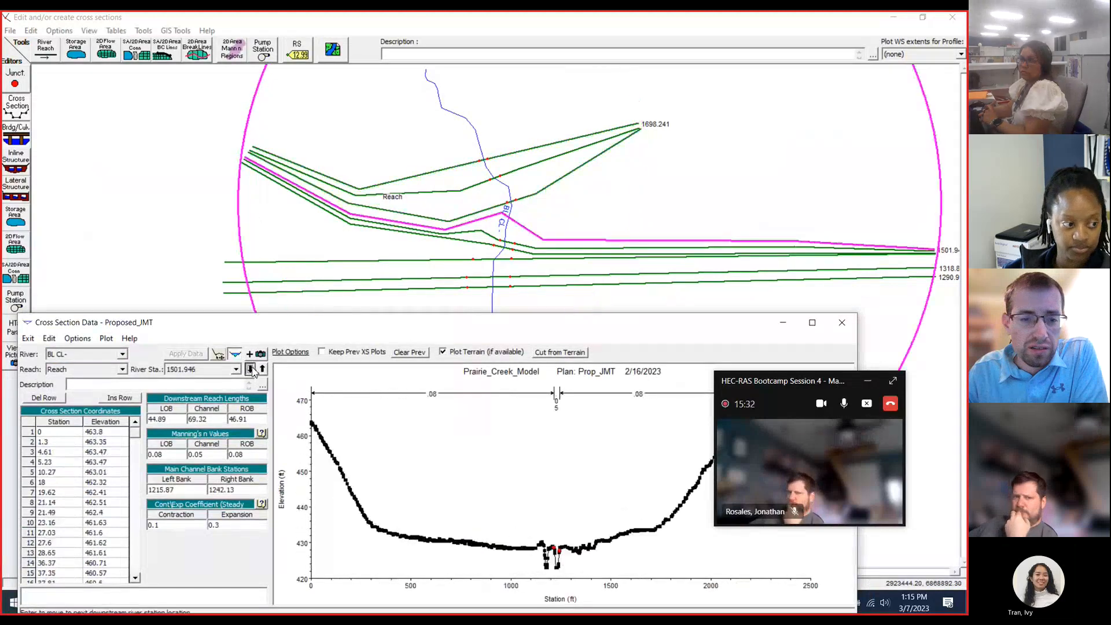
pyautogui.click(250, 369)
pyautogui.click(253, 370)
pyautogui.click(262, 370)
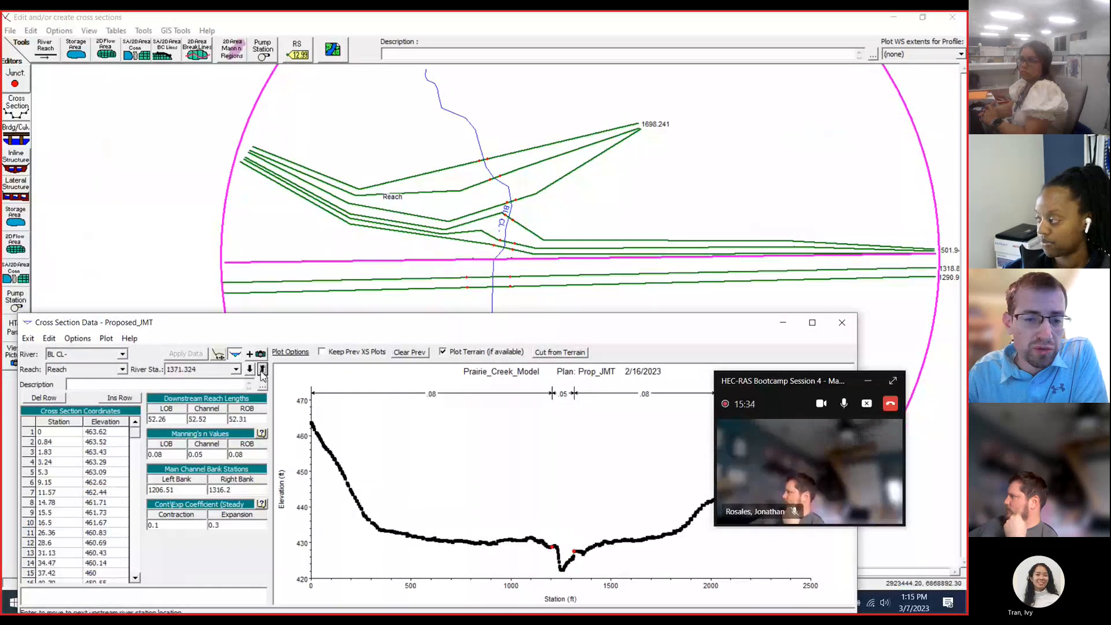
pyautogui.click(250, 369)
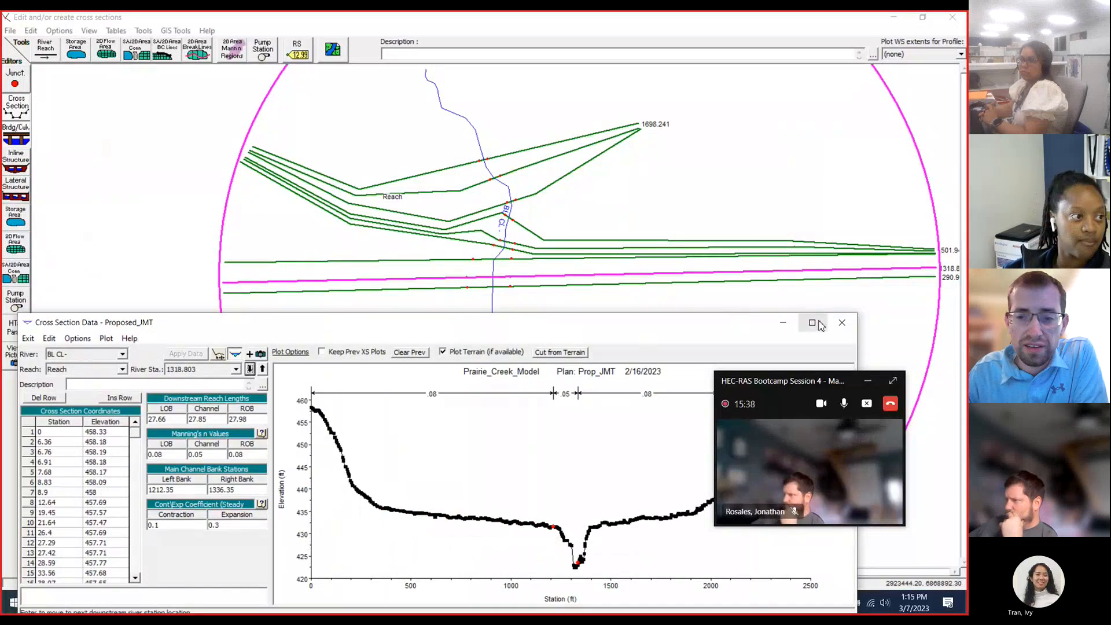
pyautogui.click(842, 322)
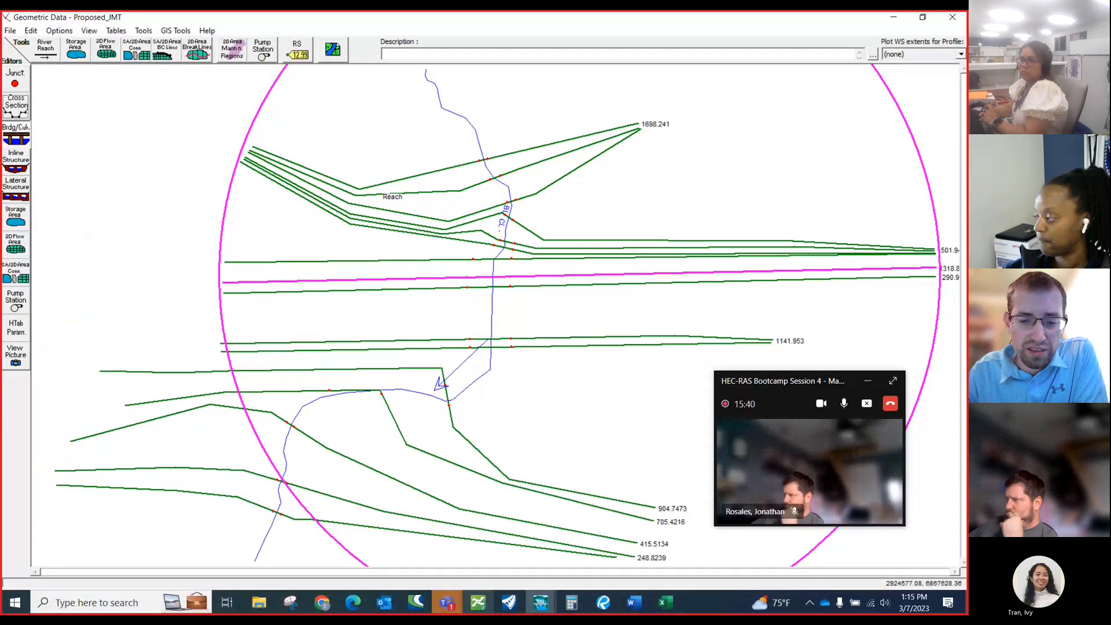
# Switch to the Prairie Creek workbook and check the river station in the structure notes heading on the WBFR Proposed sheet.
pyautogui.click(663, 603)
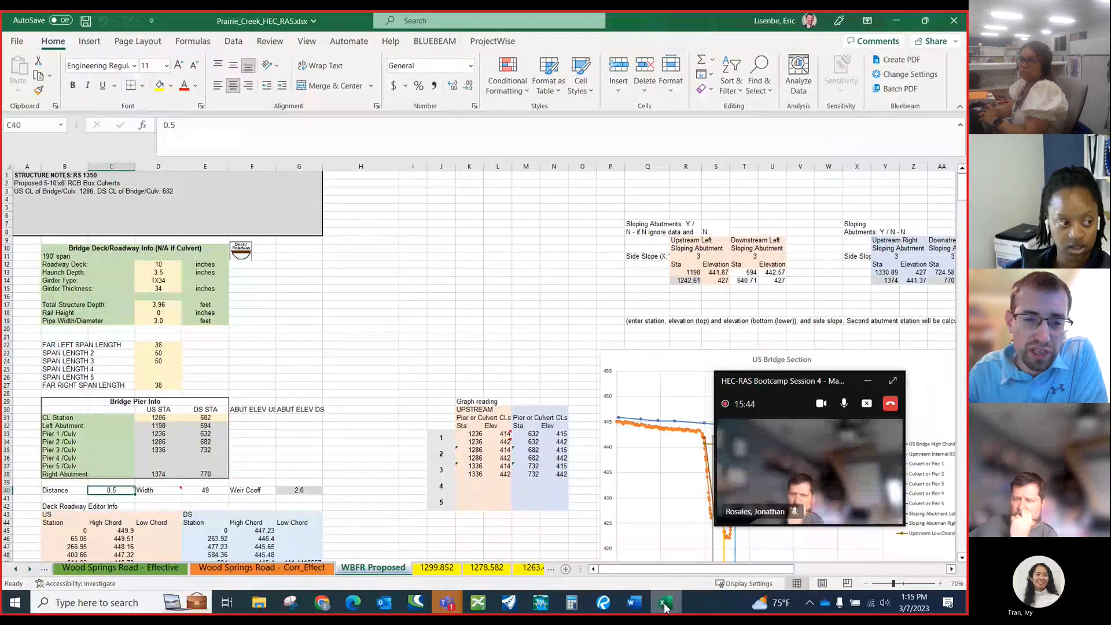
pyautogui.moveTo(64, 175); pyautogui.dragTo(104, 174)
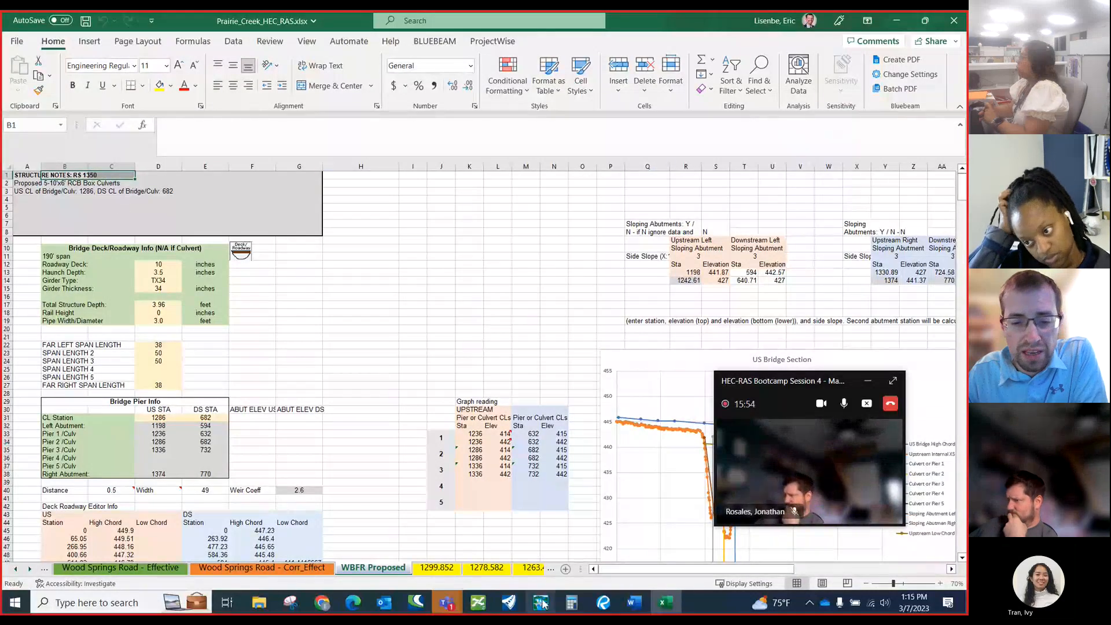
# Switch to the HEC-RAS geometry and add a new bridge or culvert at river station 1350 in the reach.
pyautogui.moveTo(541, 603)
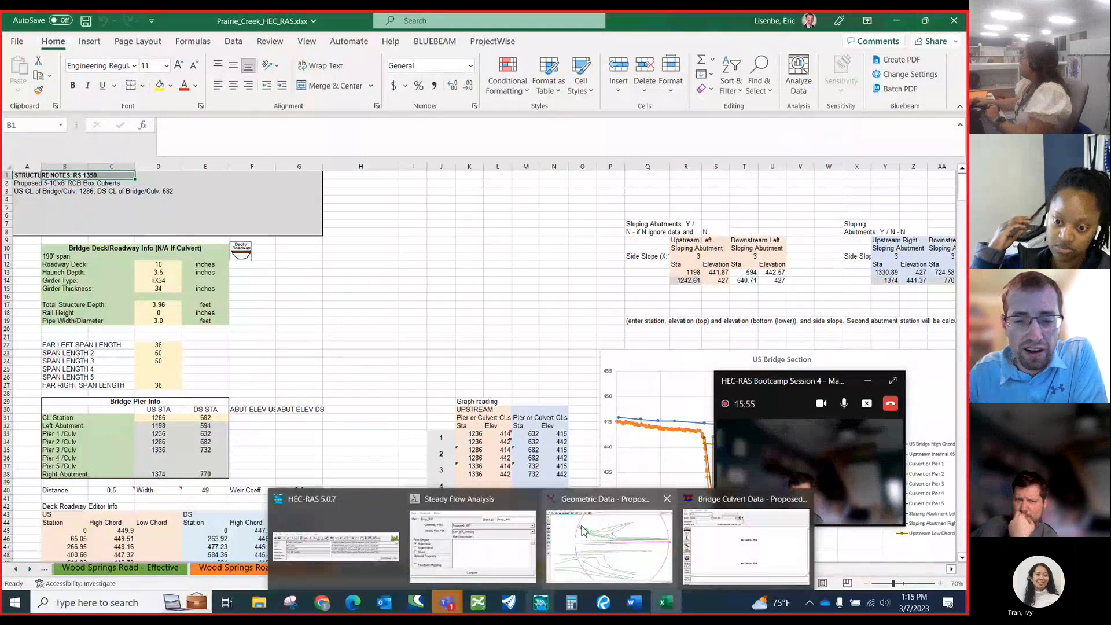
pyautogui.click(609, 541)
pyautogui.click(15, 138)
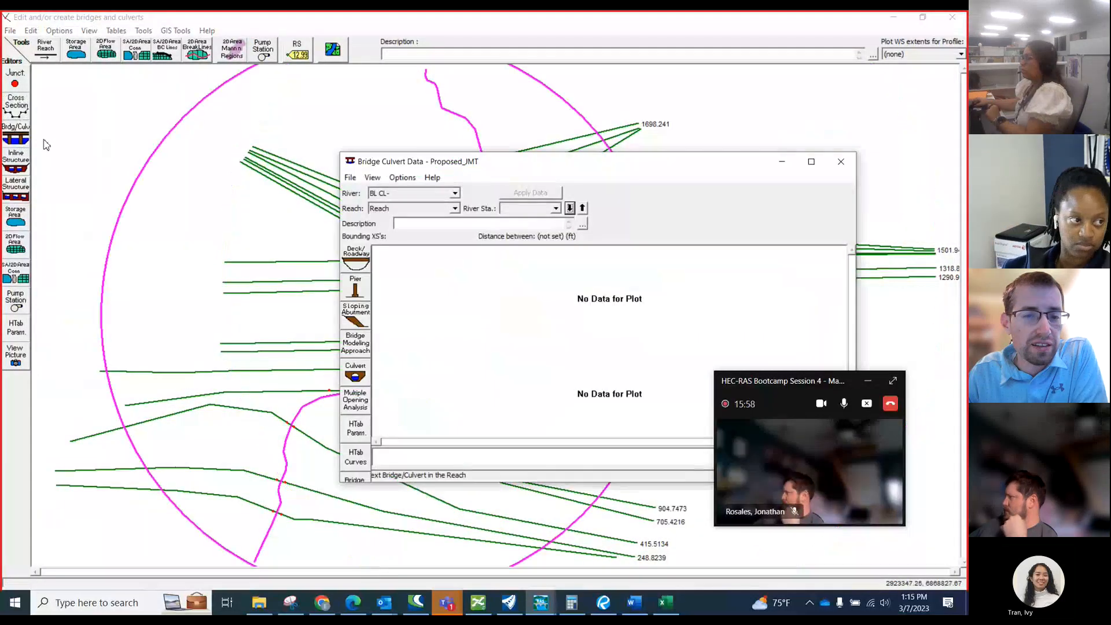
pyautogui.click(363, 265)
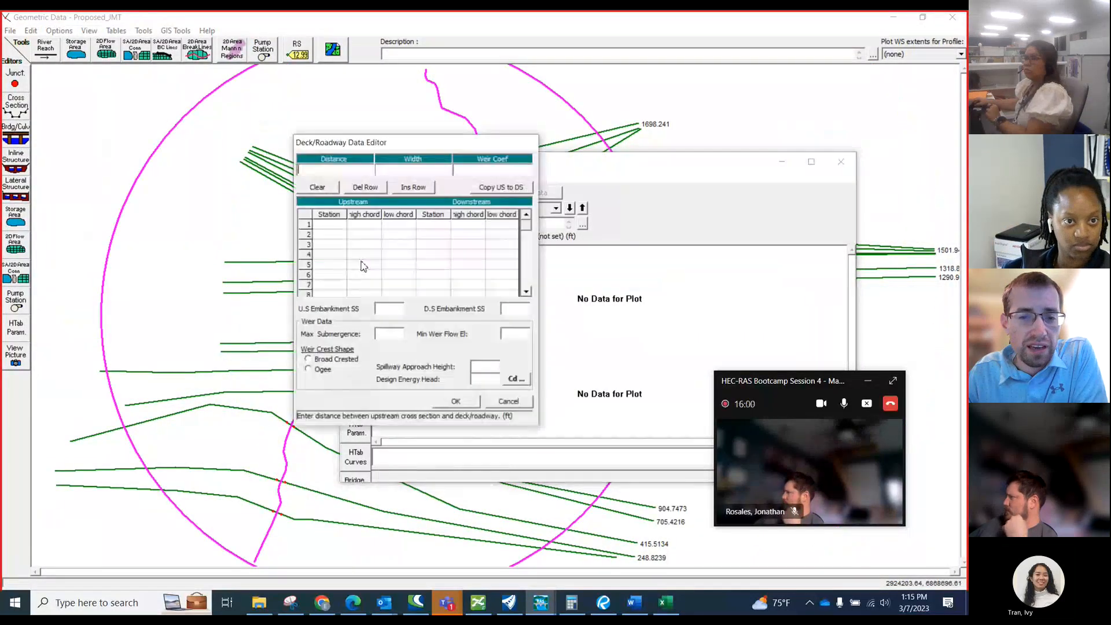
pyautogui.click(509, 400)
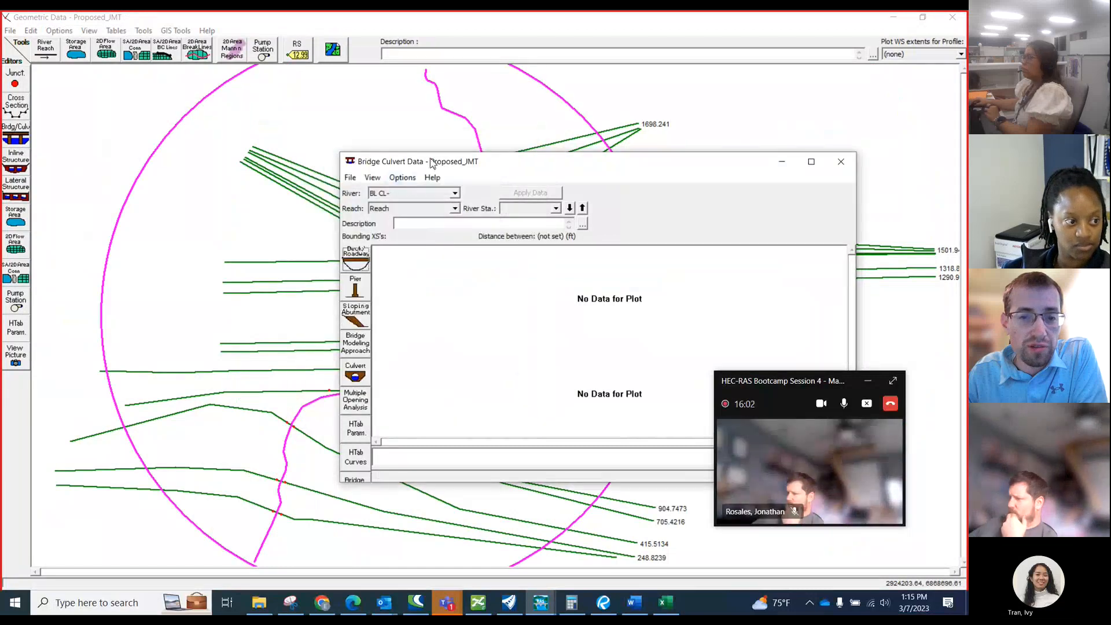
pyautogui.moveTo(420, 164); pyautogui.dragTo(371, 153)
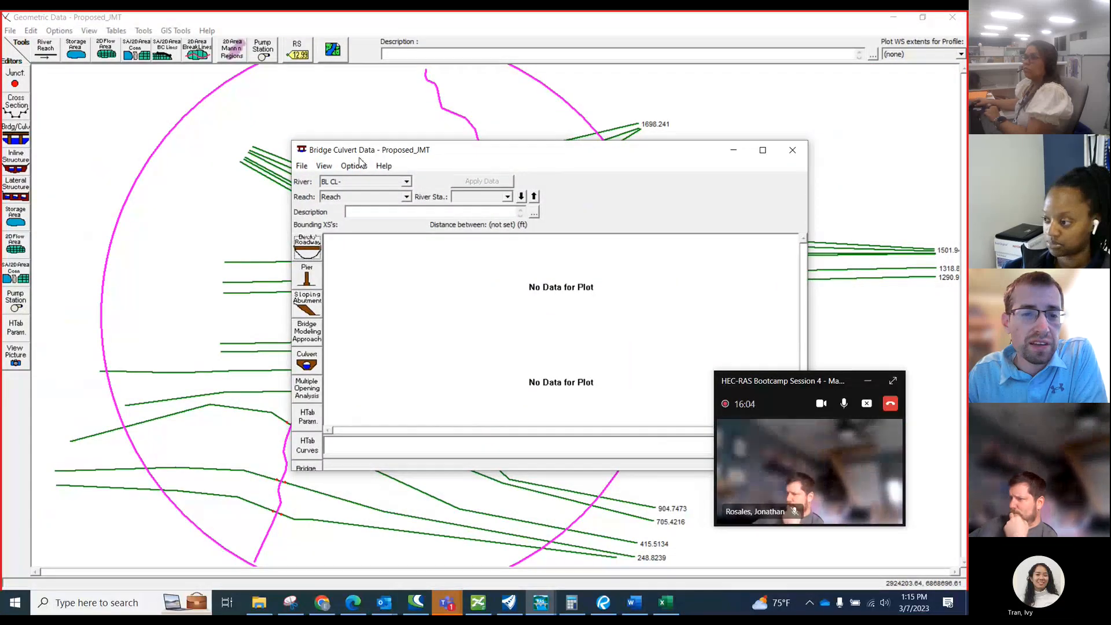
pyautogui.click(353, 166)
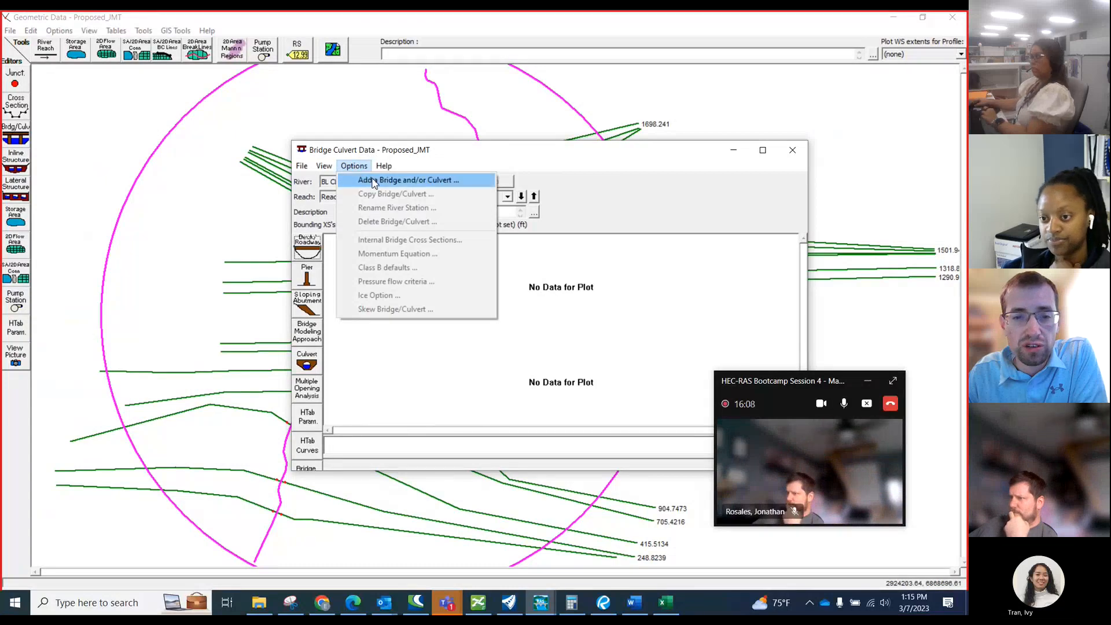
pyautogui.click(373, 182)
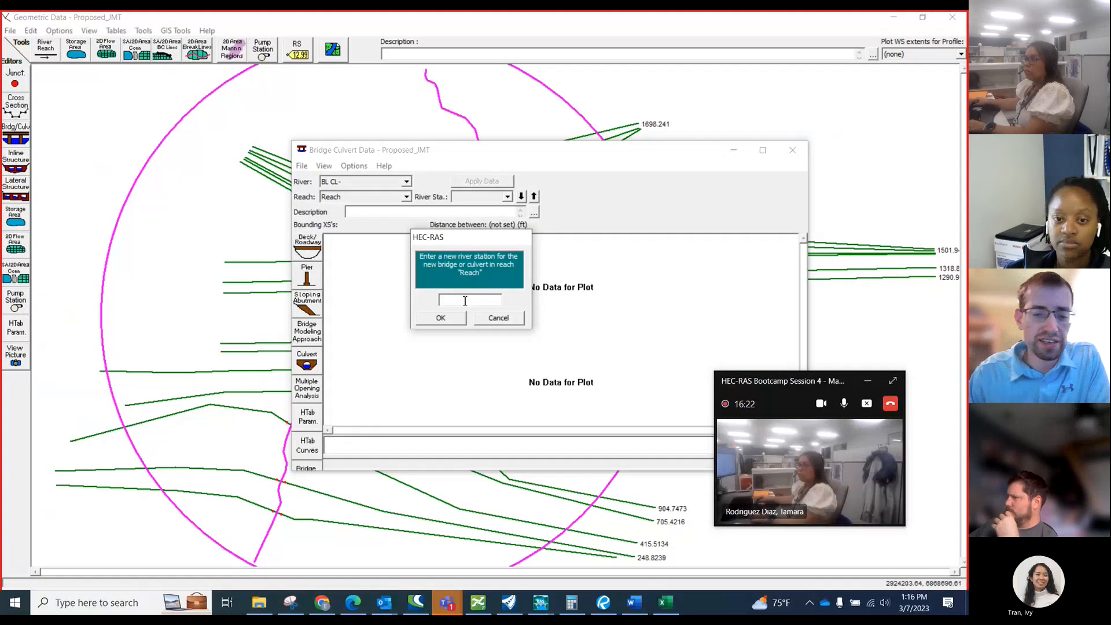
pyautogui.write('350')
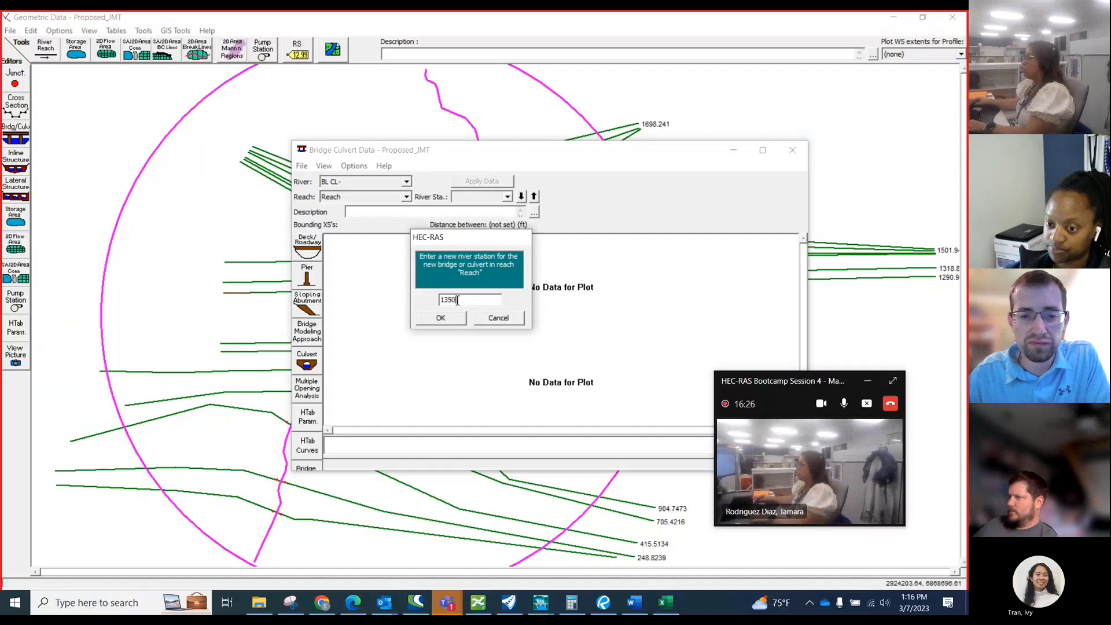
pyautogui.click(450, 320)
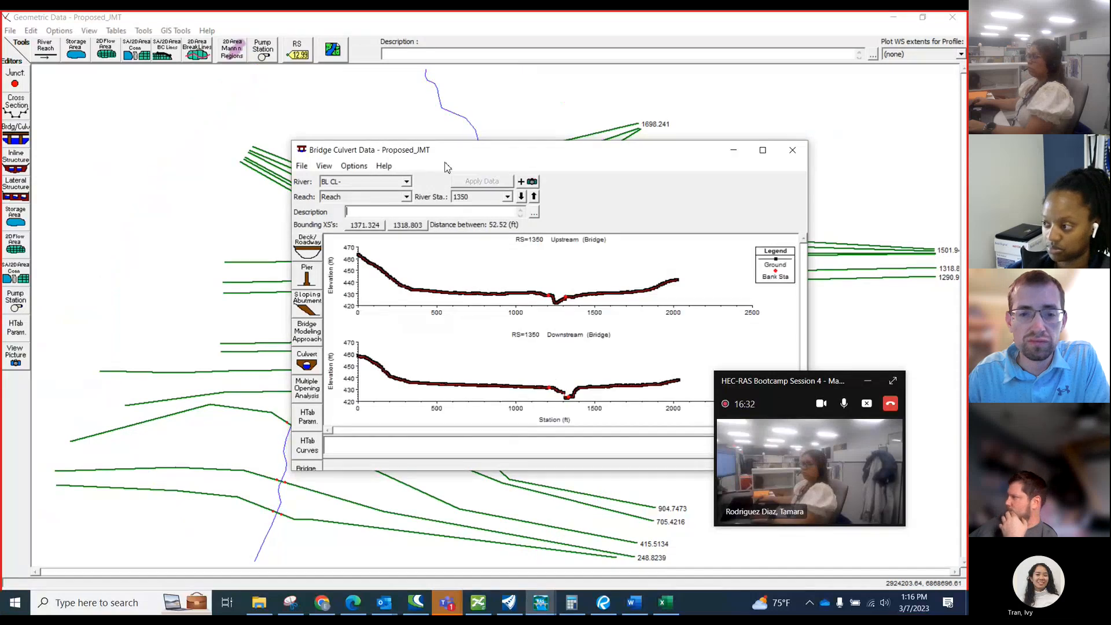
# Check the location of the new river station 1350 structure on the geometry schematic, keeping the Bridge Culvert Data window beside it.
pyautogui.moveTo(446, 168); pyautogui.dragTo(731, 135)
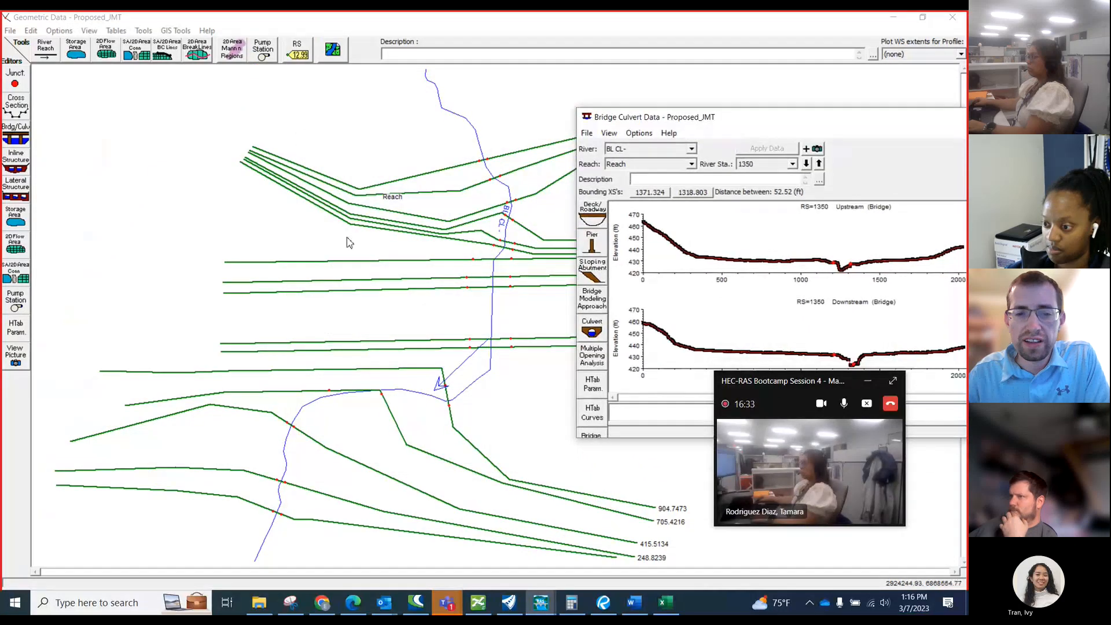
pyautogui.click(299, 241)
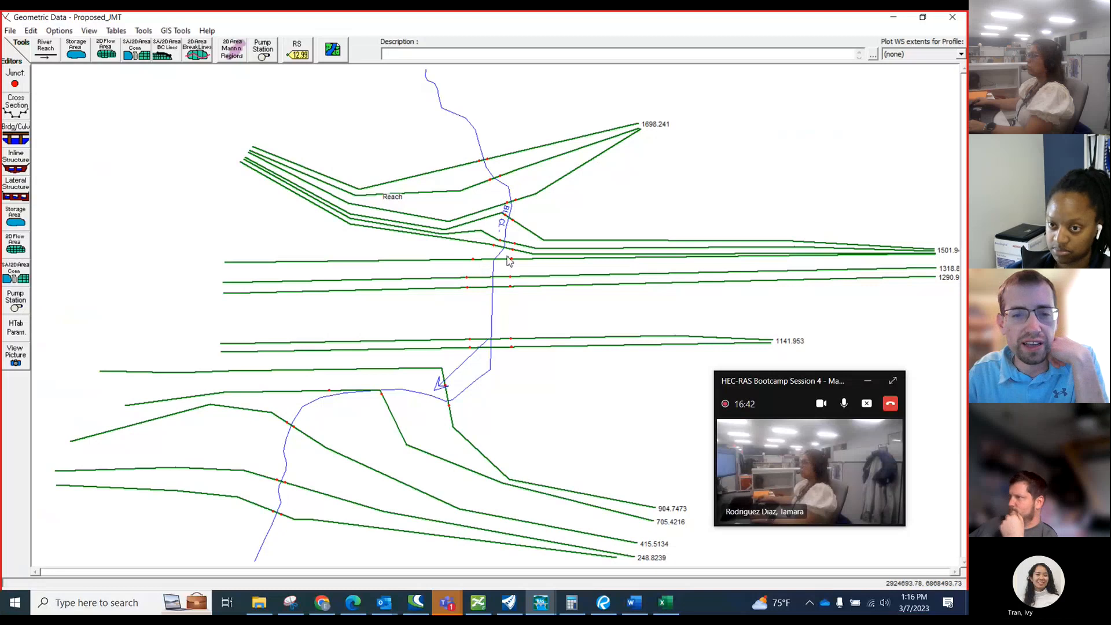
pyautogui.click(16, 137)
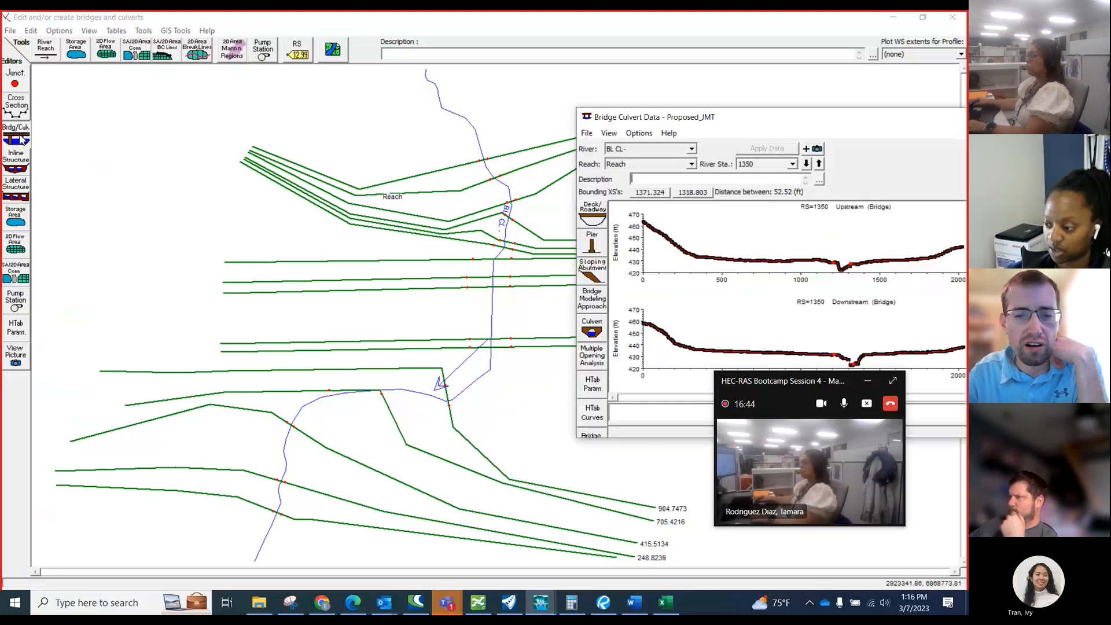
pyautogui.moveTo(706, 117); pyautogui.dragTo(431, 116)
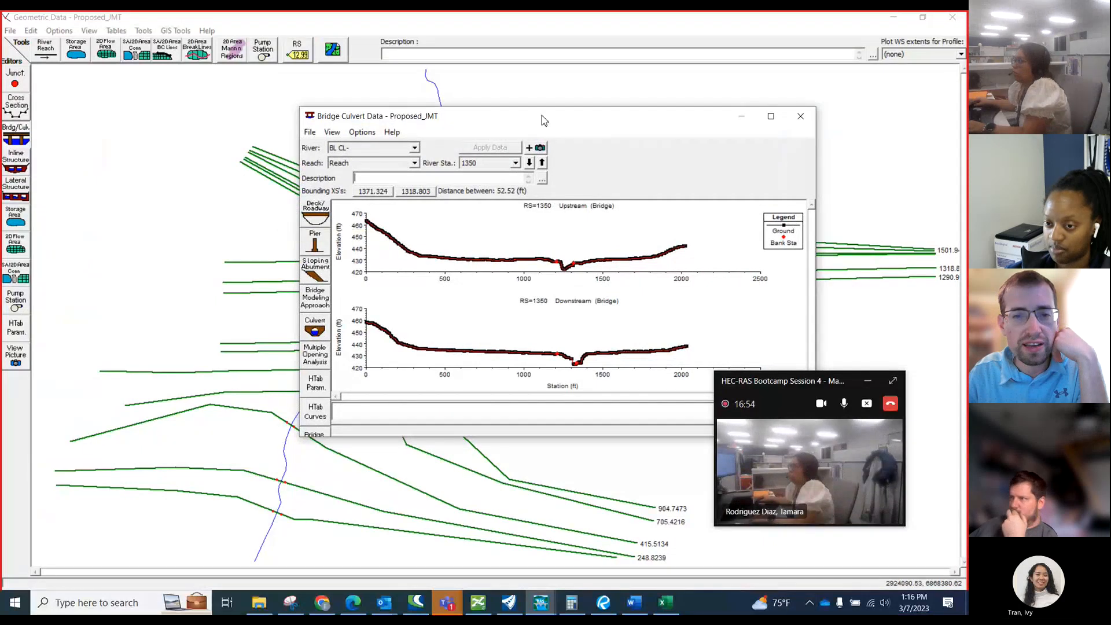
pyautogui.moveTo(540, 116); pyautogui.dragTo(808, 102)
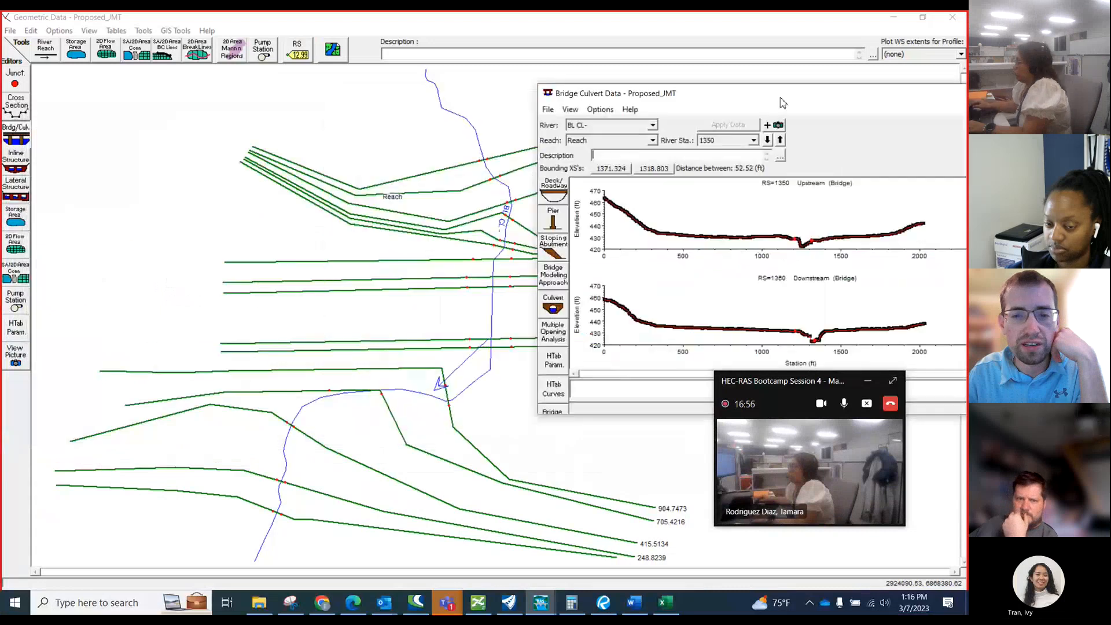
# Set the deck/roadway distance to 0.5 and the width to 49 for river station 1350, and accept the data.
pyautogui.click(554, 188)
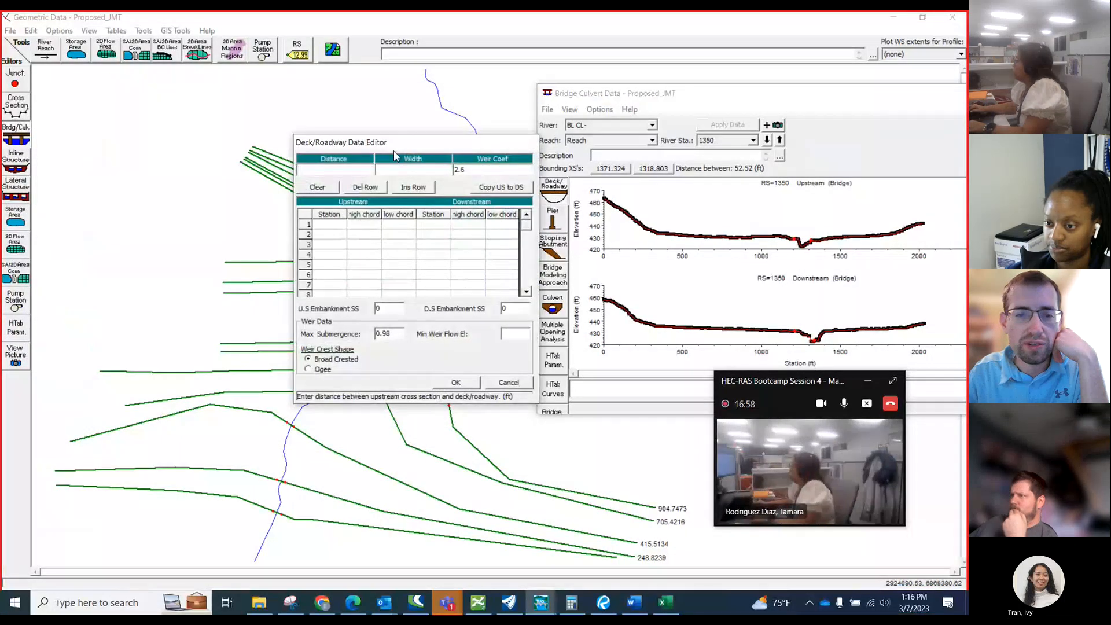
pyautogui.moveTo(394, 142); pyautogui.dragTo(633, 133)
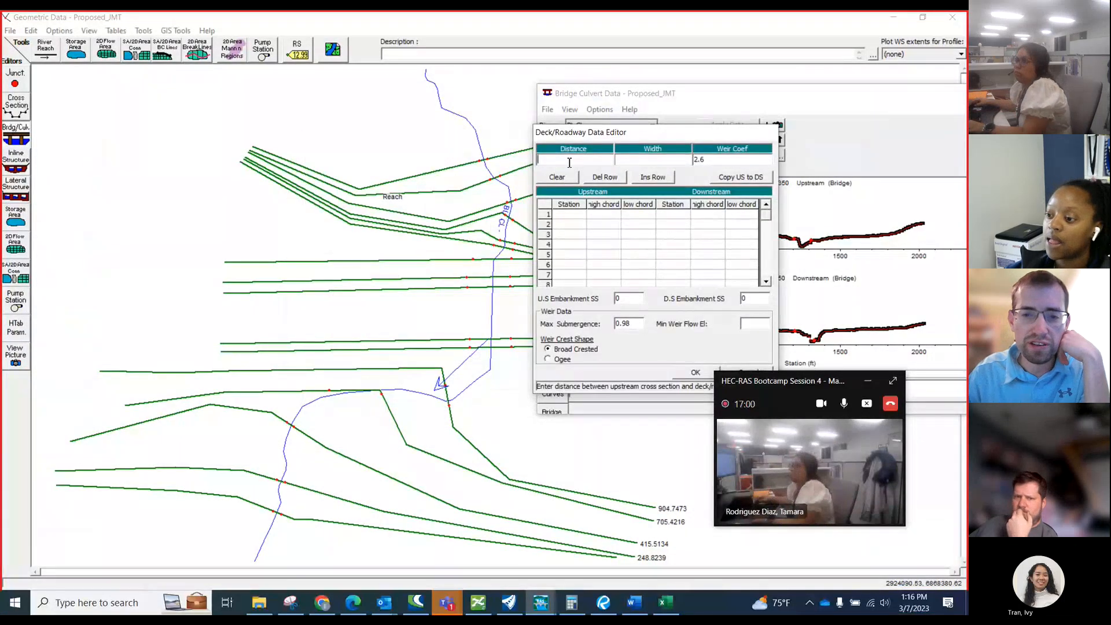
pyautogui.write('0.')
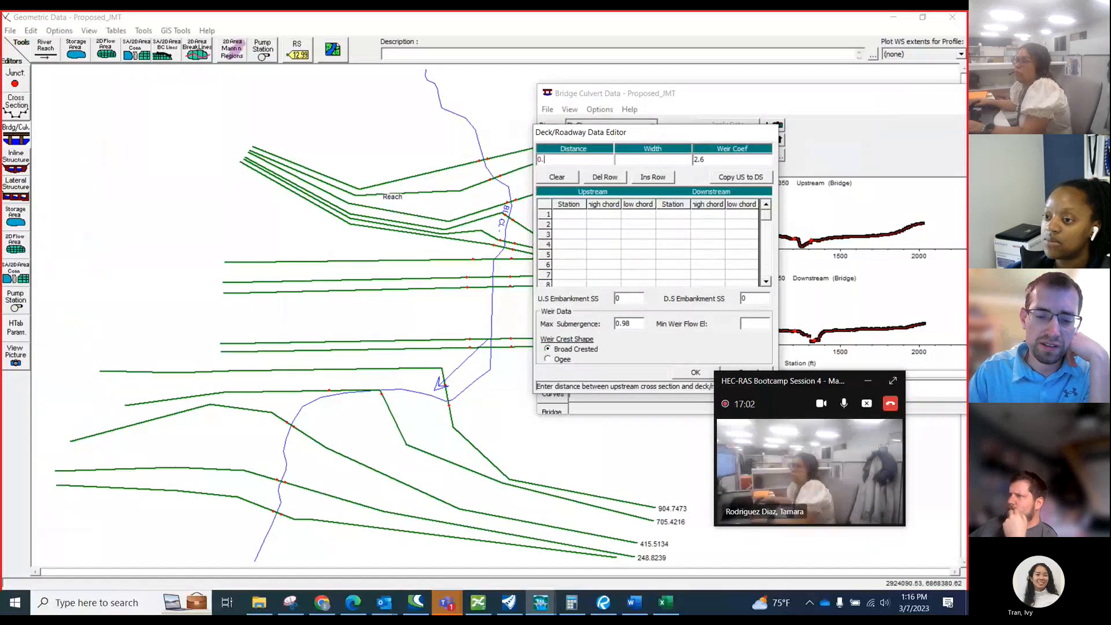
pyautogui.write('5')
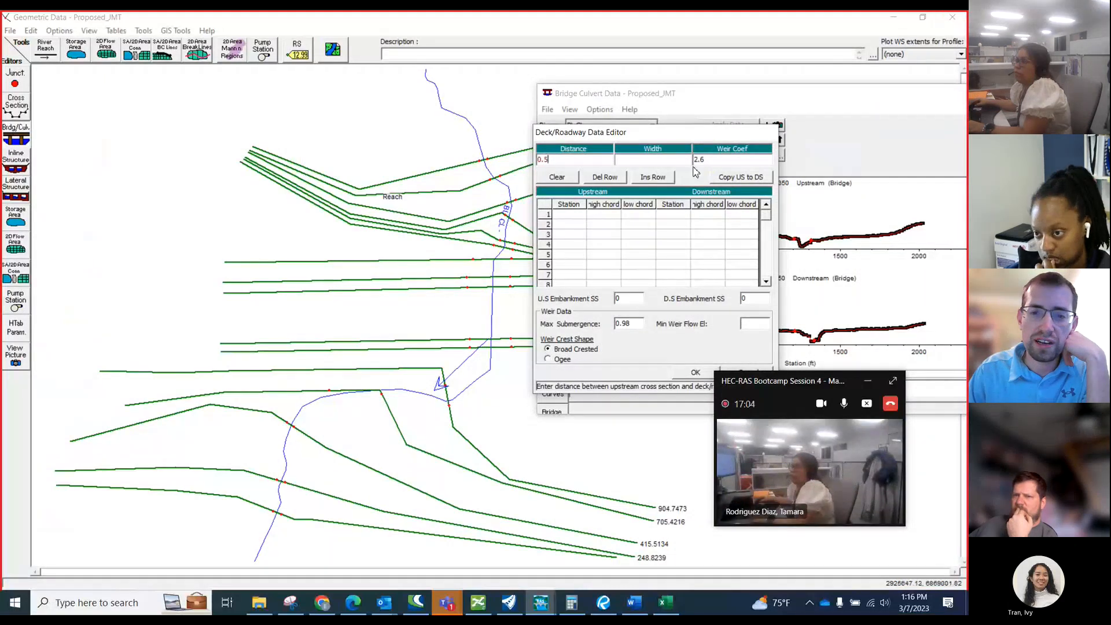
pyautogui.click(658, 158)
pyautogui.write('49')
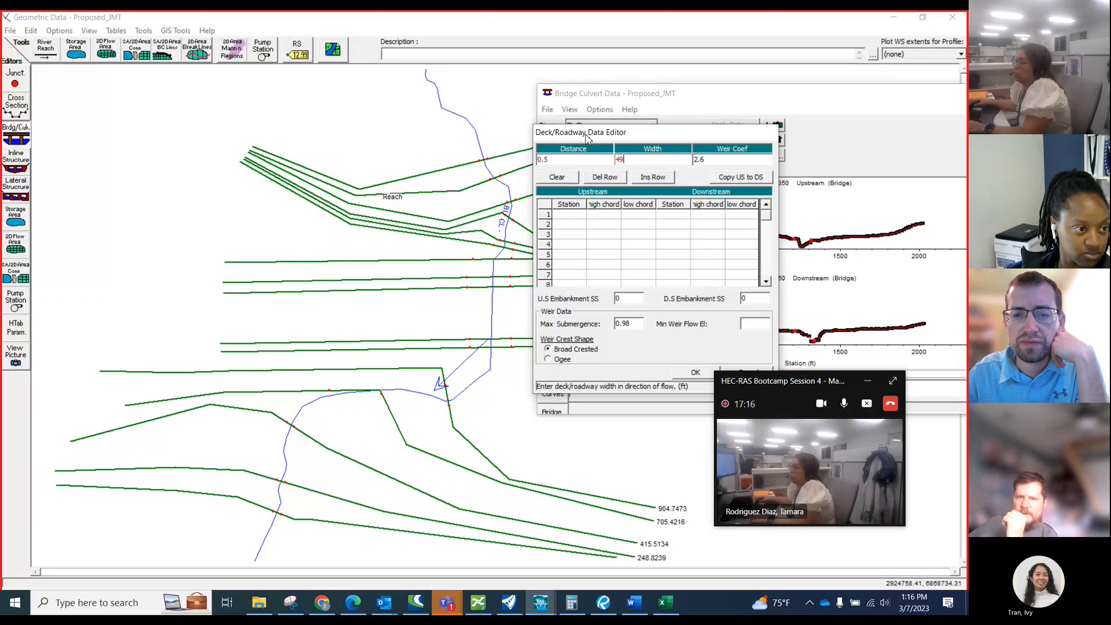
pyautogui.moveTo(586, 138); pyautogui.dragTo(677, 155)
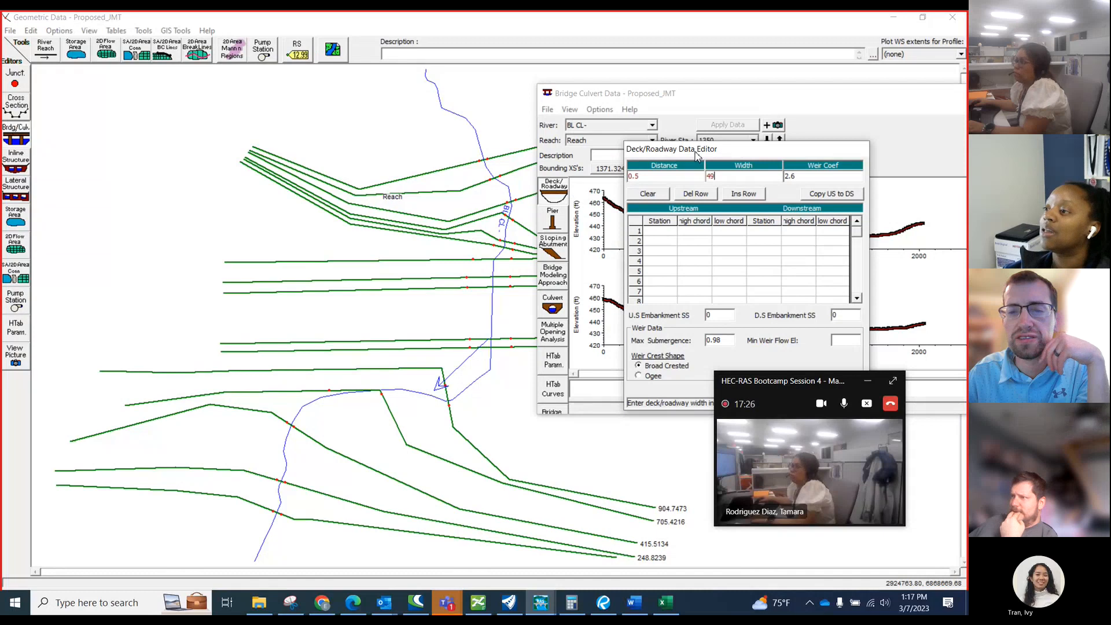
pyautogui.moveTo(696, 152); pyautogui.dragTo(642, 91)
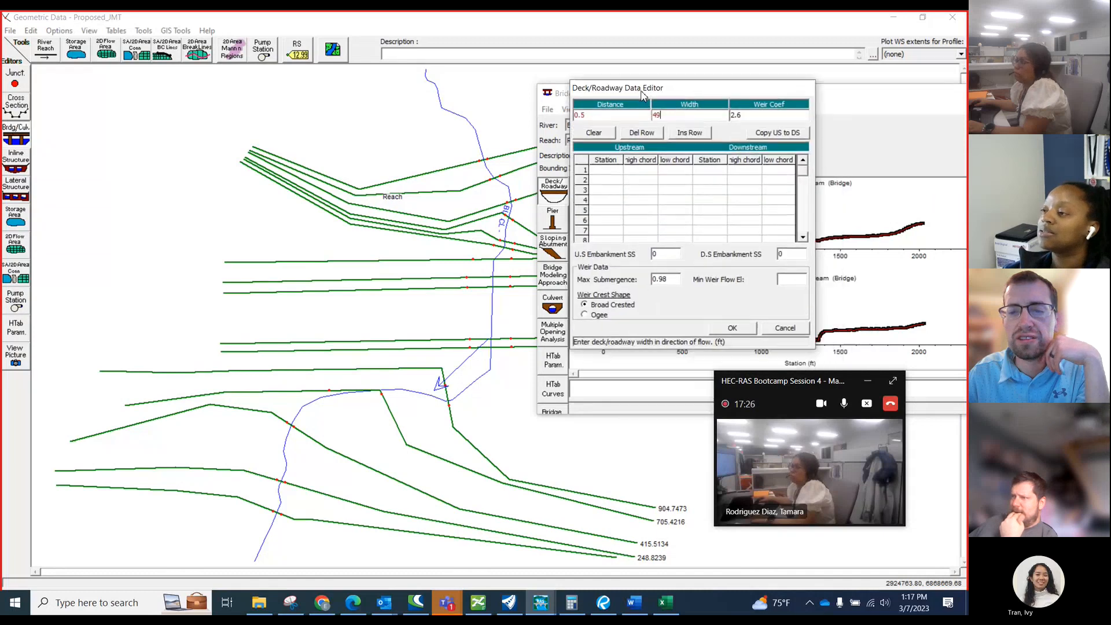
pyautogui.click(734, 329)
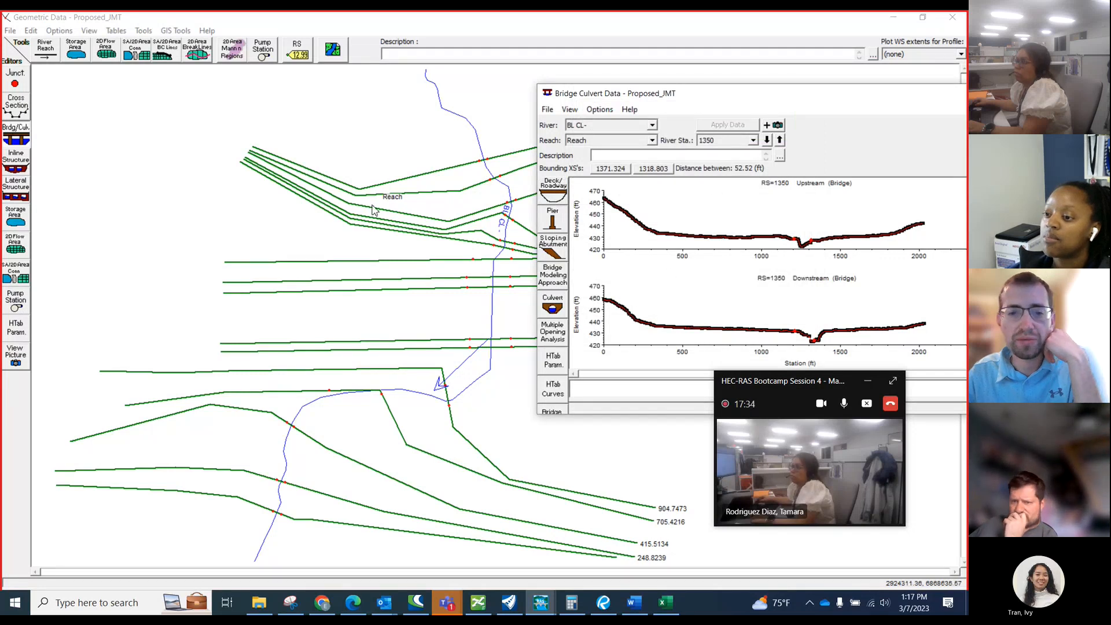
# Inspect the deck at river station 1350 up close against its bounding cross sections, and return to the full plot.
pyautogui.click(291, 234)
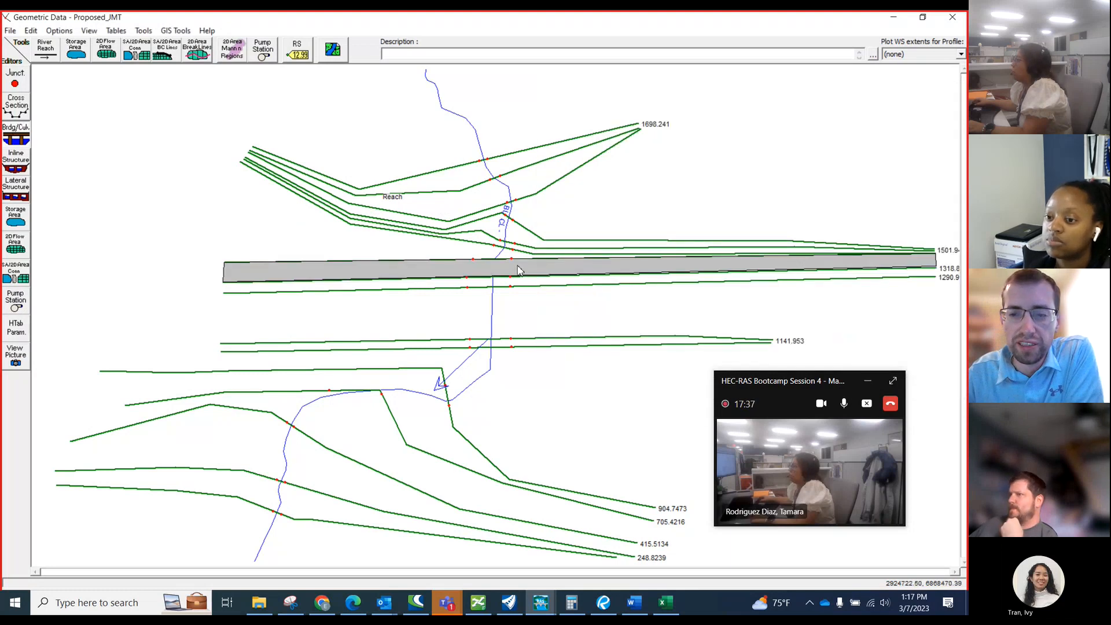
pyautogui.rightClick(518, 288)
pyautogui.click(538, 291)
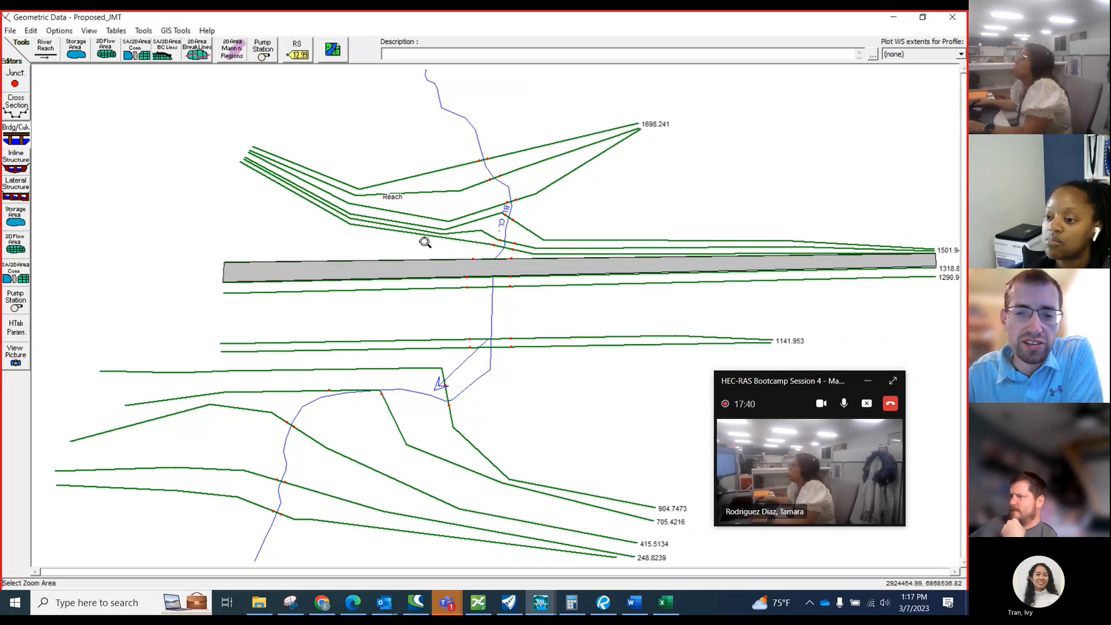
pyautogui.moveTo(425, 241); pyautogui.dragTo(527, 291)
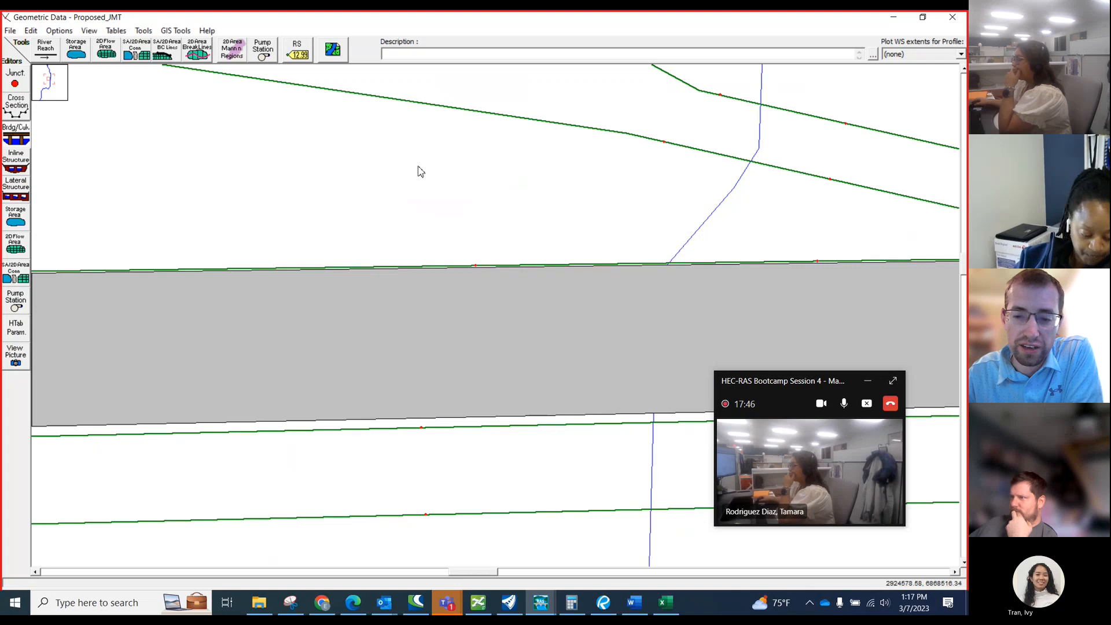
pyautogui.rightClick(426, 173)
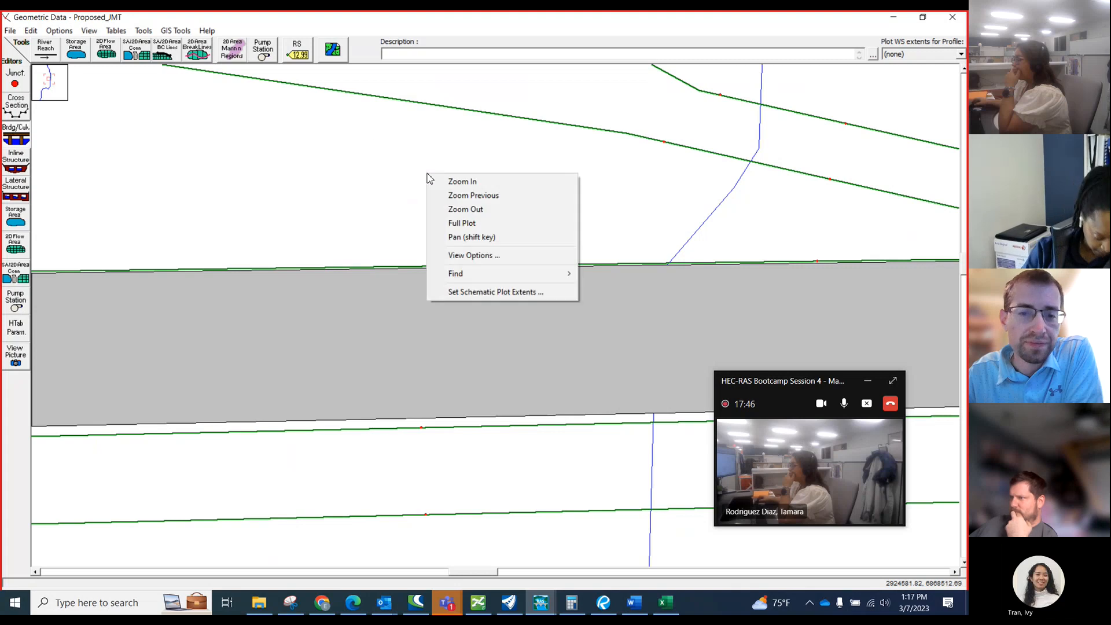
pyautogui.click(467, 225)
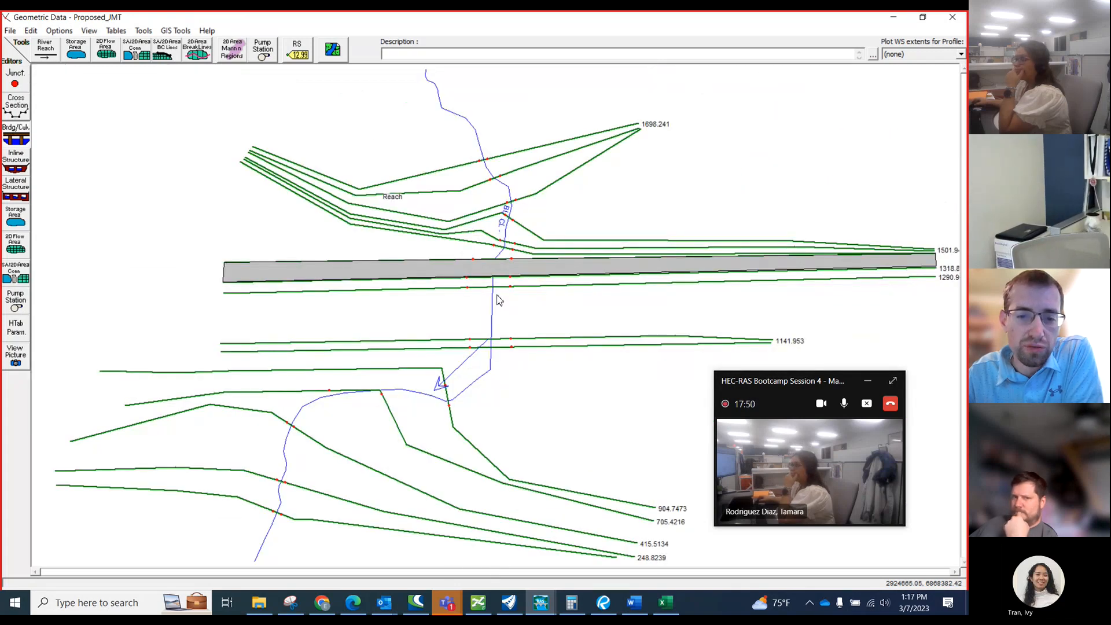
# Review the Proposed_JMT cross sections and their downstream reach lengths from river station 1698.241 down to 1141.953.
pyautogui.click(16, 106)
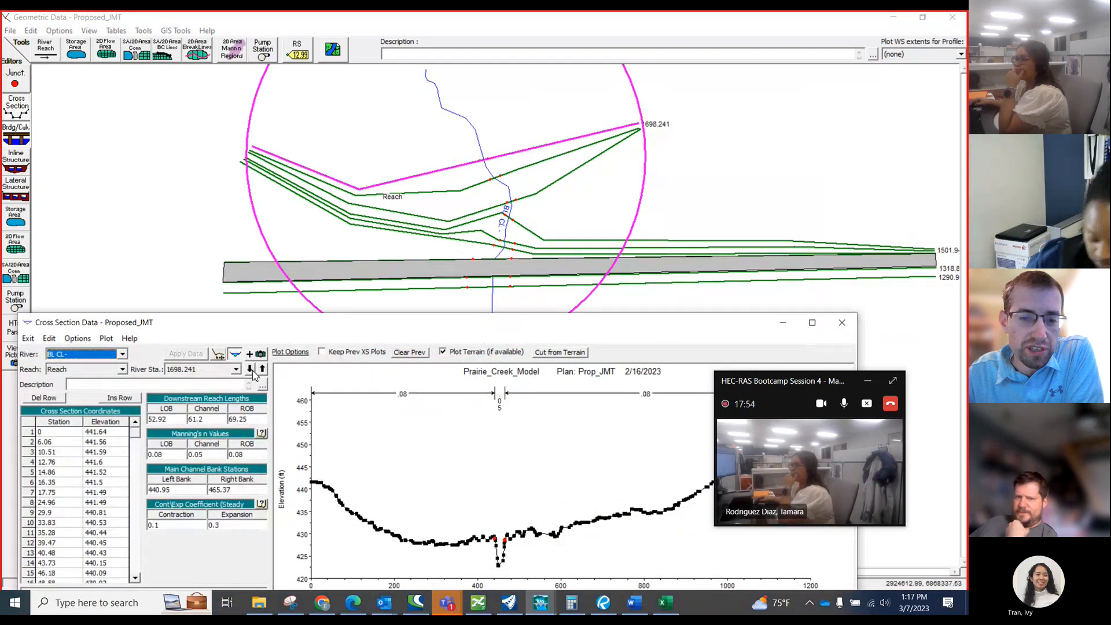
pyautogui.click(250, 370)
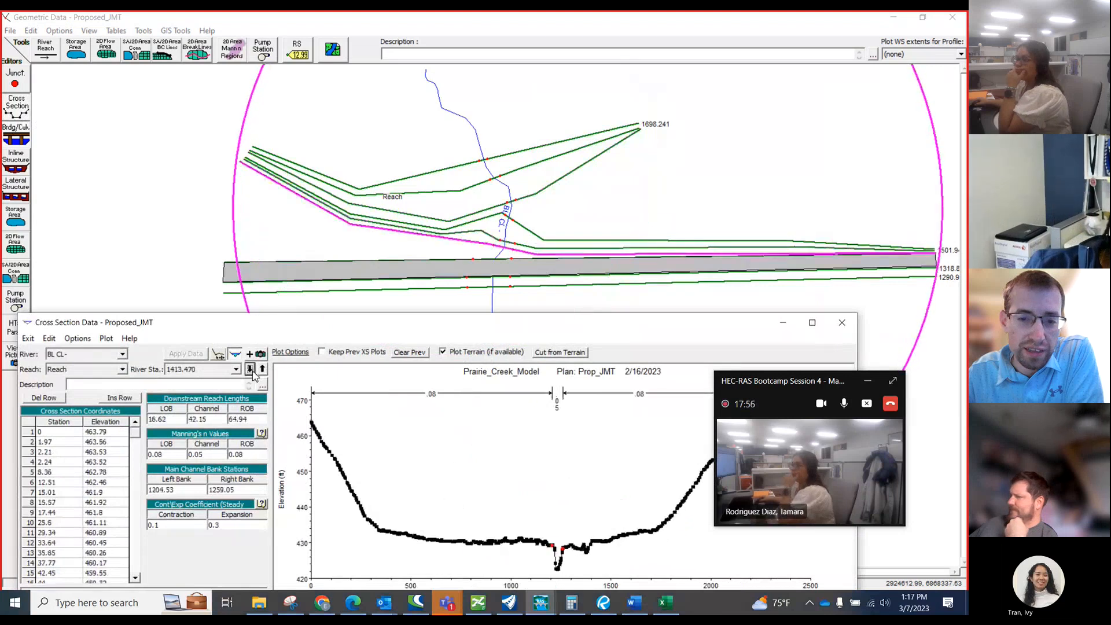
pyautogui.click(250, 370)
pyautogui.click(250, 369)
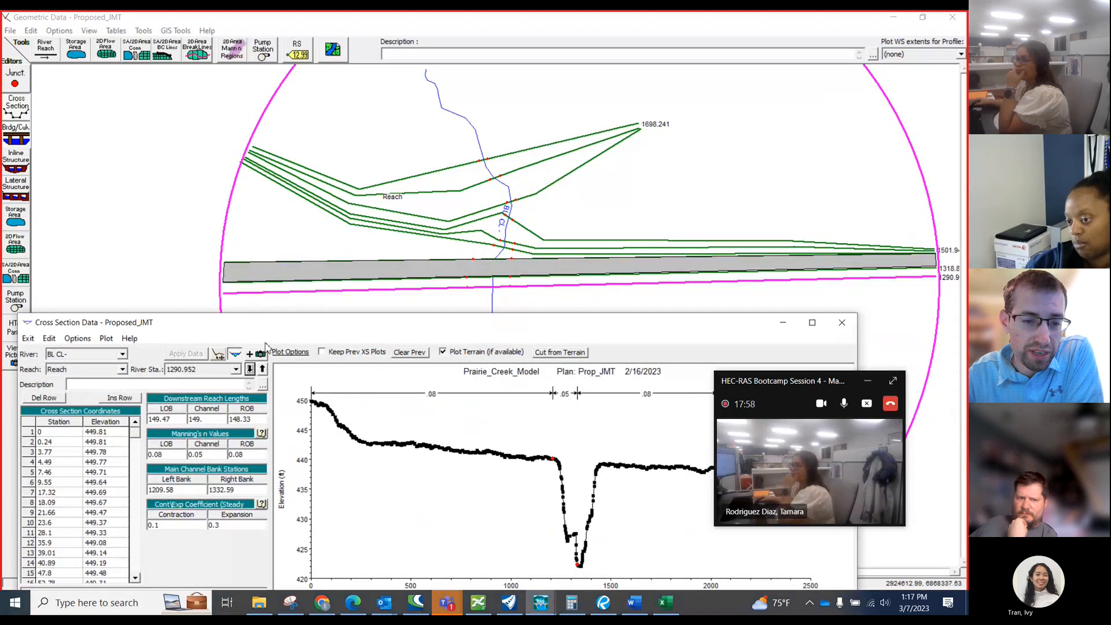
pyautogui.moveTo(297, 330); pyautogui.dragTo(512, 398)
pyautogui.click(465, 434)
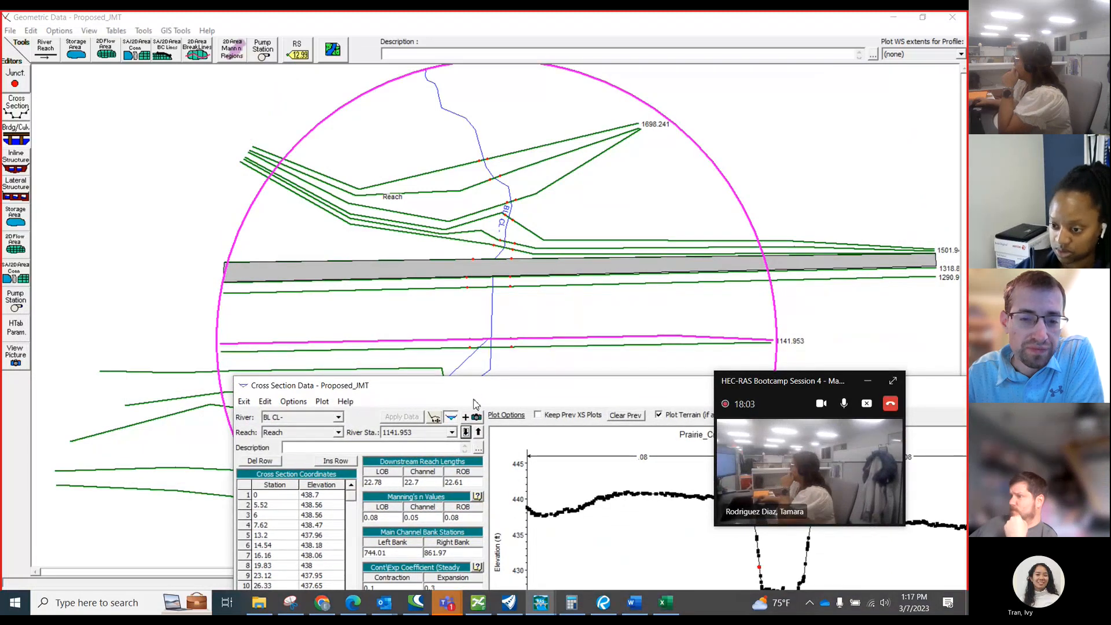
pyautogui.moveTo(477, 389); pyautogui.dragTo(450, 217)
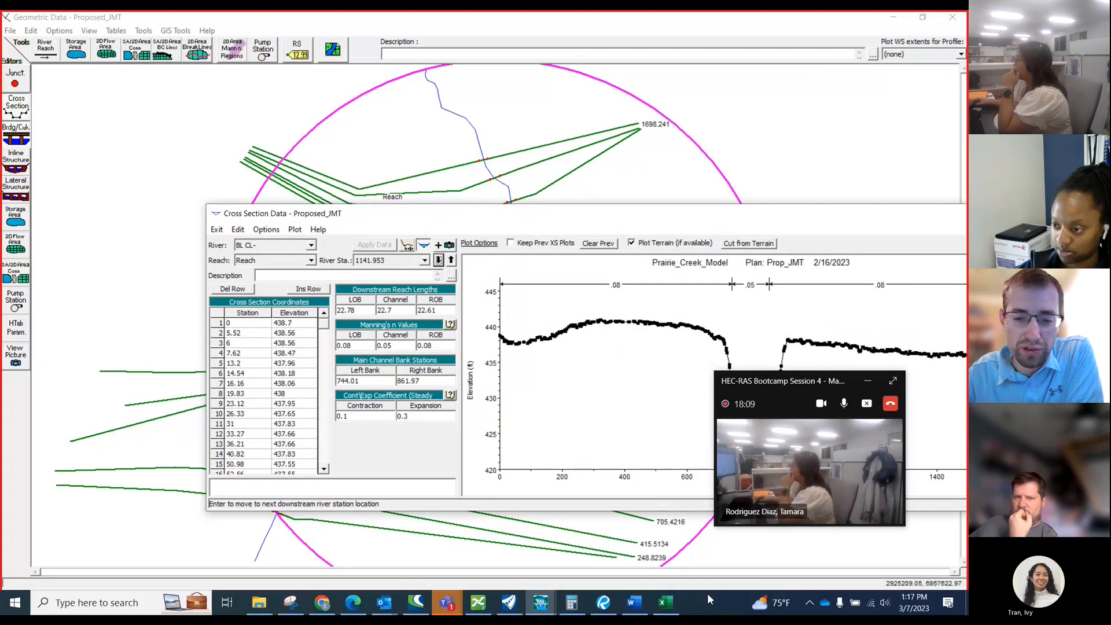
# Switch to the Prairie Creek workbook and view the structure notes, Distance and Width on the IH20 ML Proposed sheet.
pyautogui.click(664, 602)
pyautogui.click(29, 569)
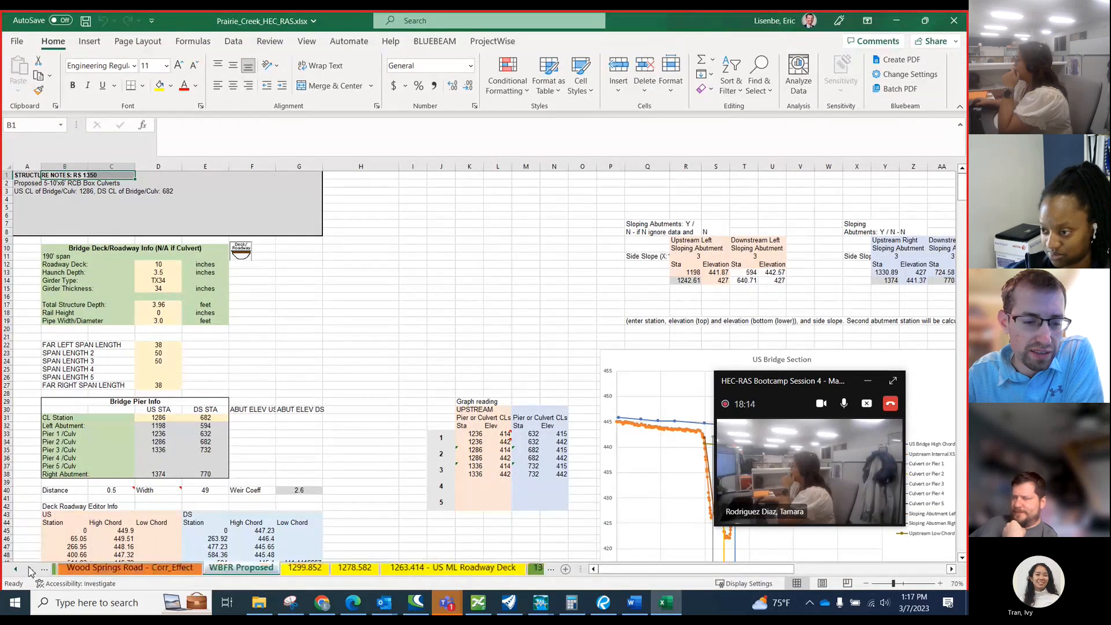
pyautogui.click(29, 569)
pyautogui.click(30, 569)
pyautogui.click(30, 569)
pyautogui.click(29, 569)
pyautogui.click(30, 569)
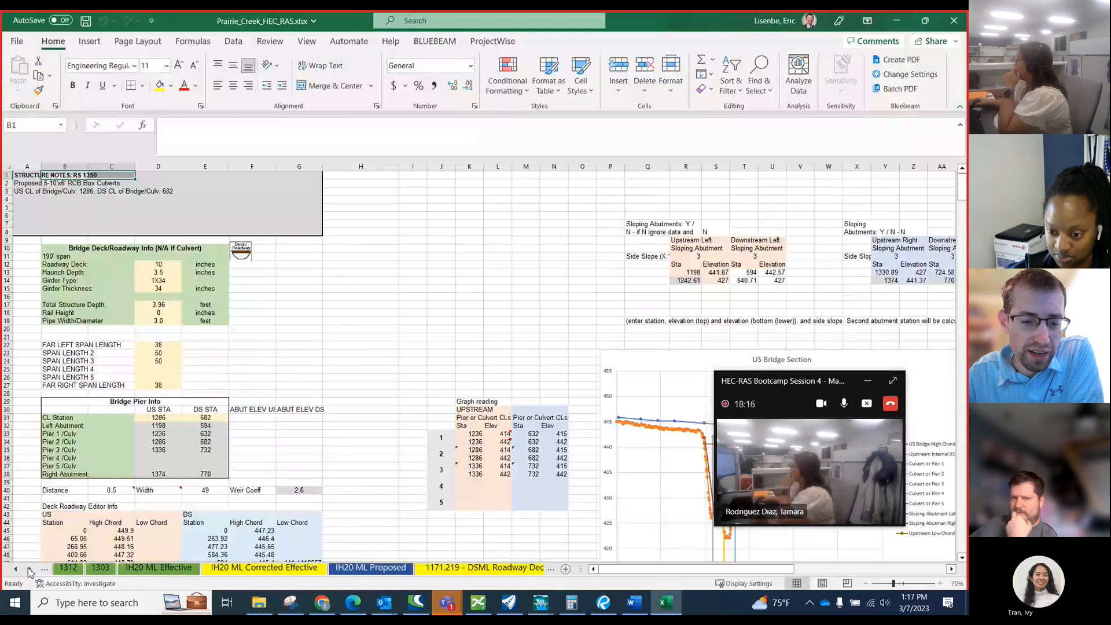
pyautogui.click(367, 568)
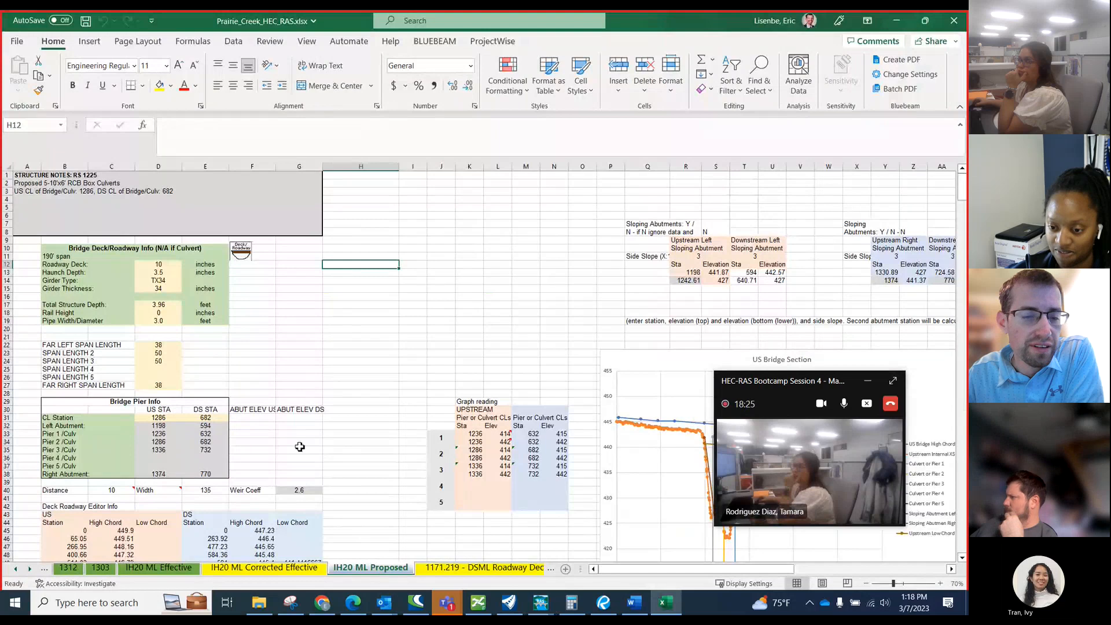
# View the rest of the structure data in the workbook, and switch back to HEC-RAS to close the cross section data.
pyautogui.scroll(-2, 272, 405)
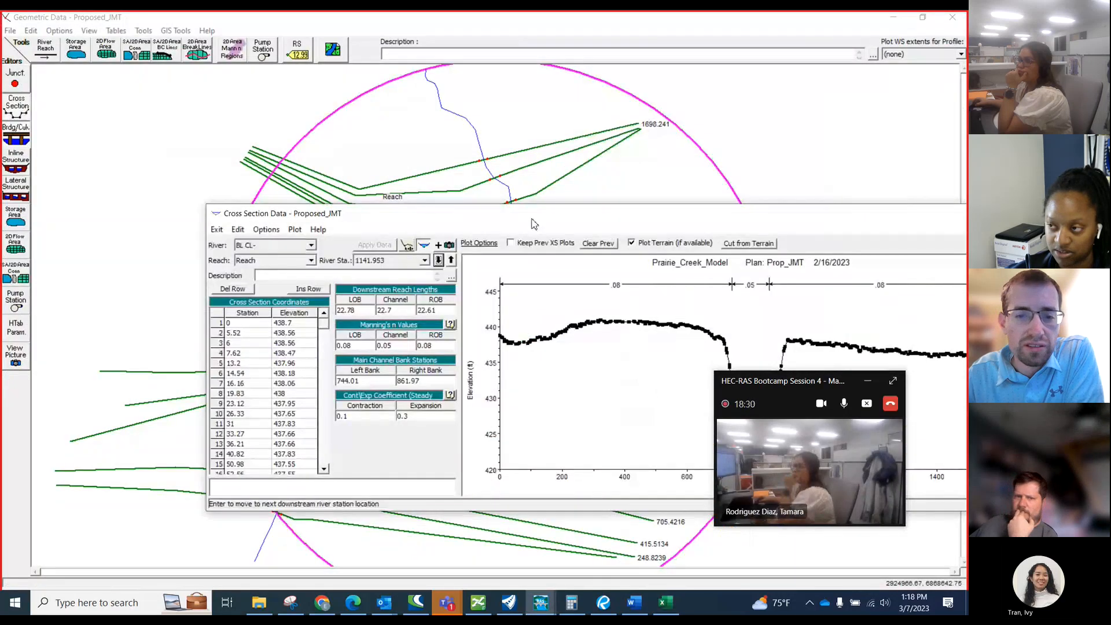
pyautogui.moveTo(532, 219); pyautogui.dragTo(376, 214)
pyautogui.click(864, 211)
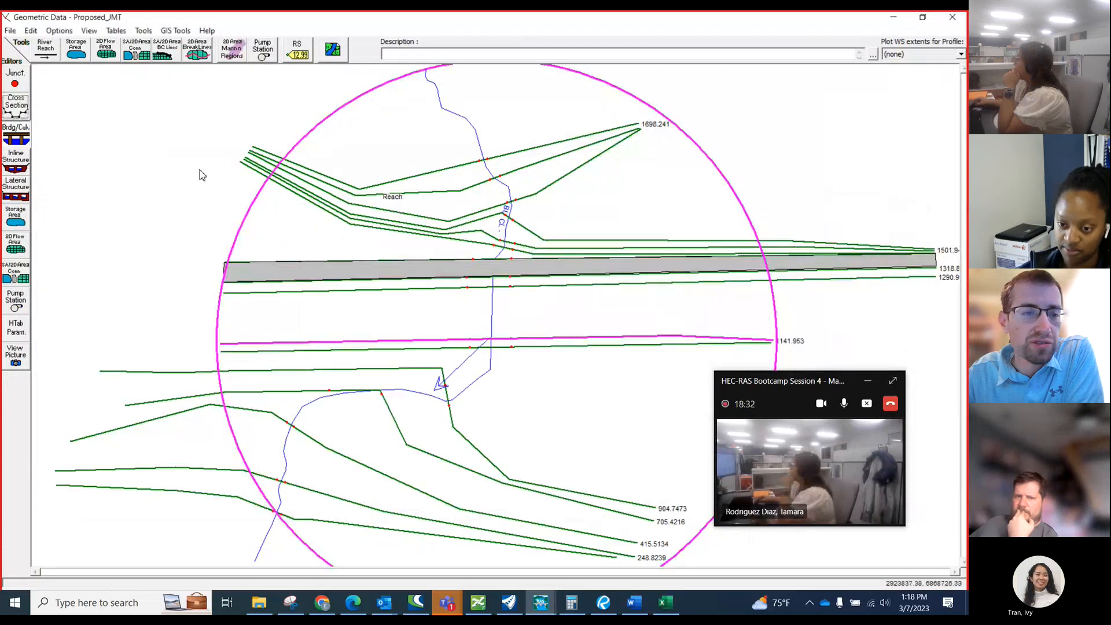
# Open the bridge and culvert data, describe the structure at river station 1350 as "WBFR Culverts", and apply the data.
pyautogui.click(17, 134)
pyautogui.click(609, 113)
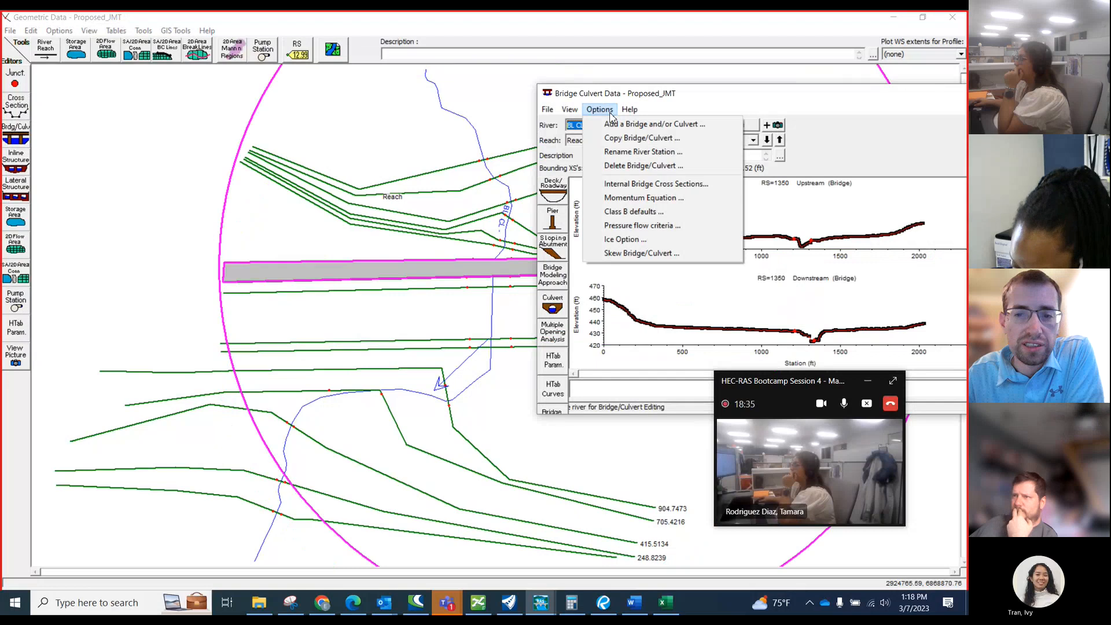
pyautogui.click(668, 102)
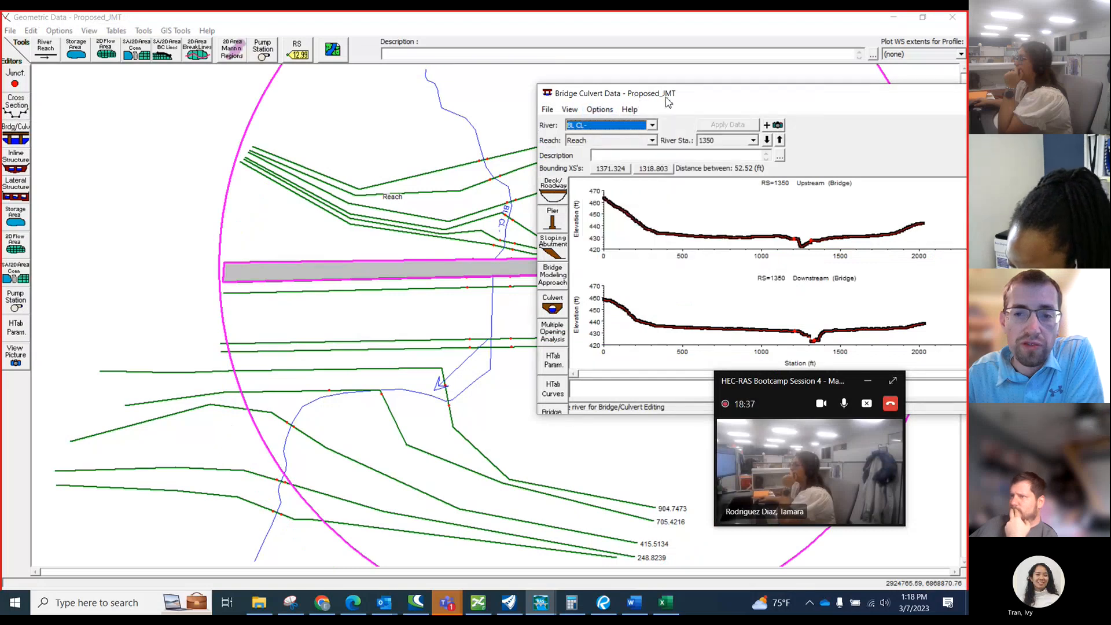
pyautogui.click(629, 154)
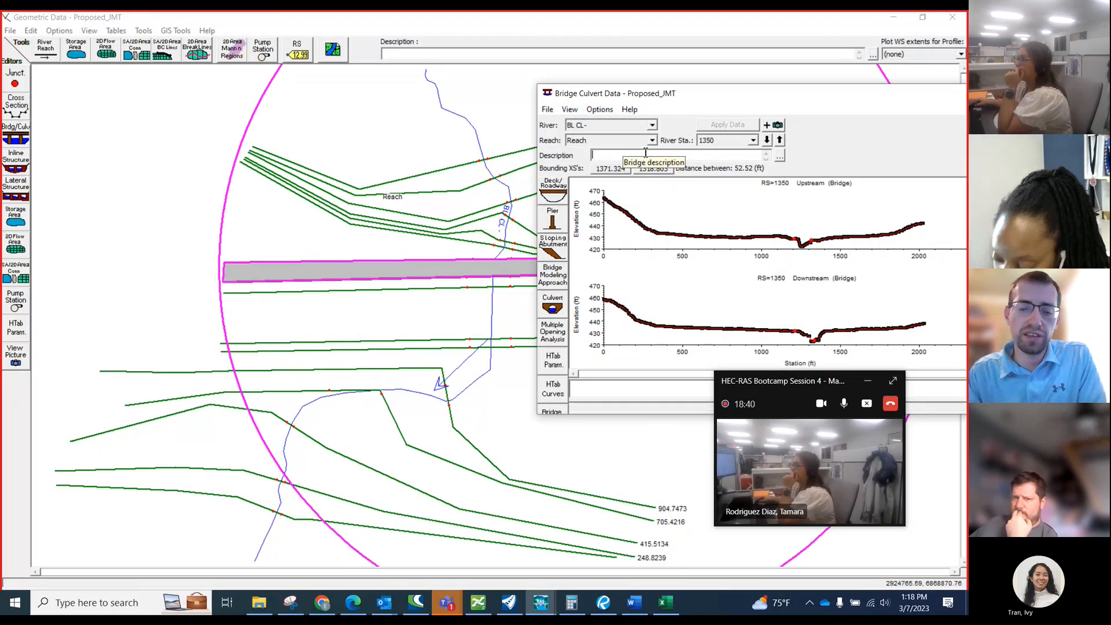
pyautogui.write('WBFR ')
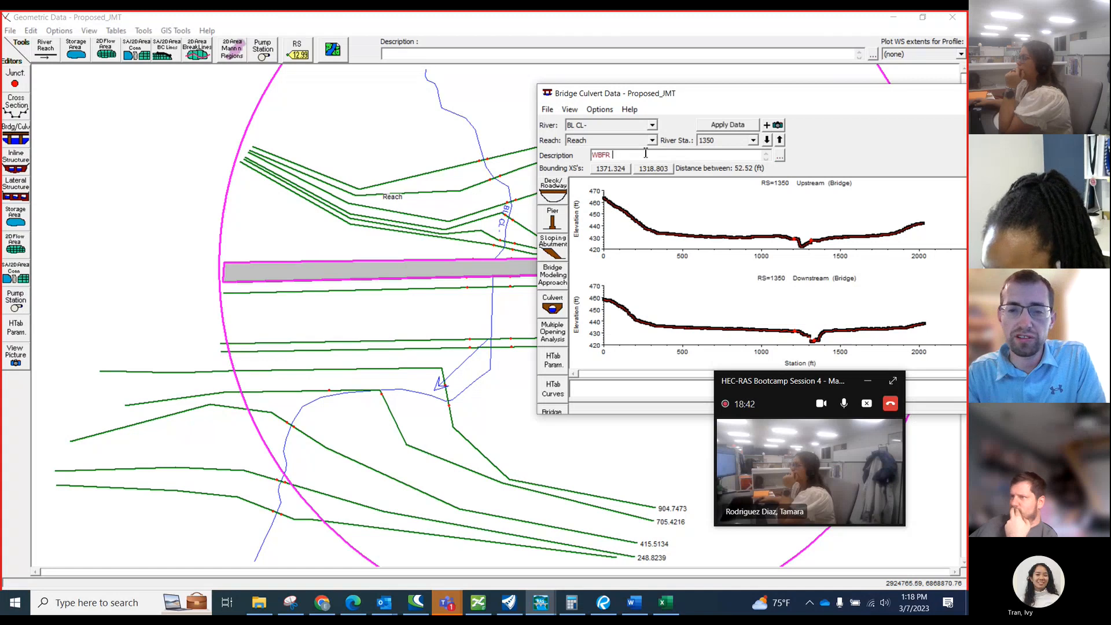
pyautogui.write('Culverts')
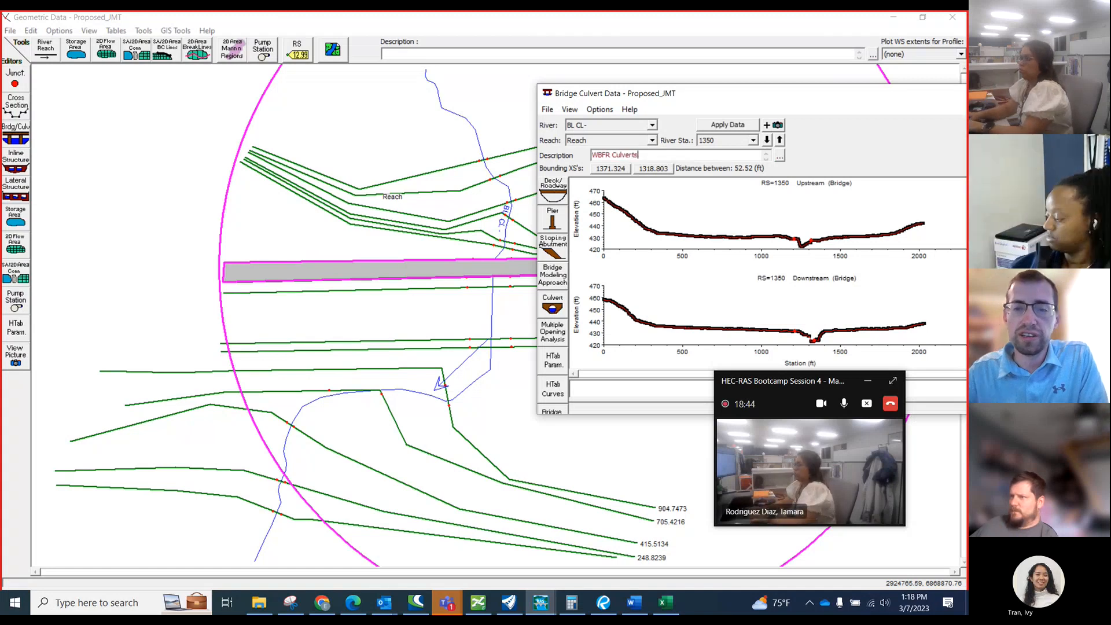
pyautogui.click(707, 124)
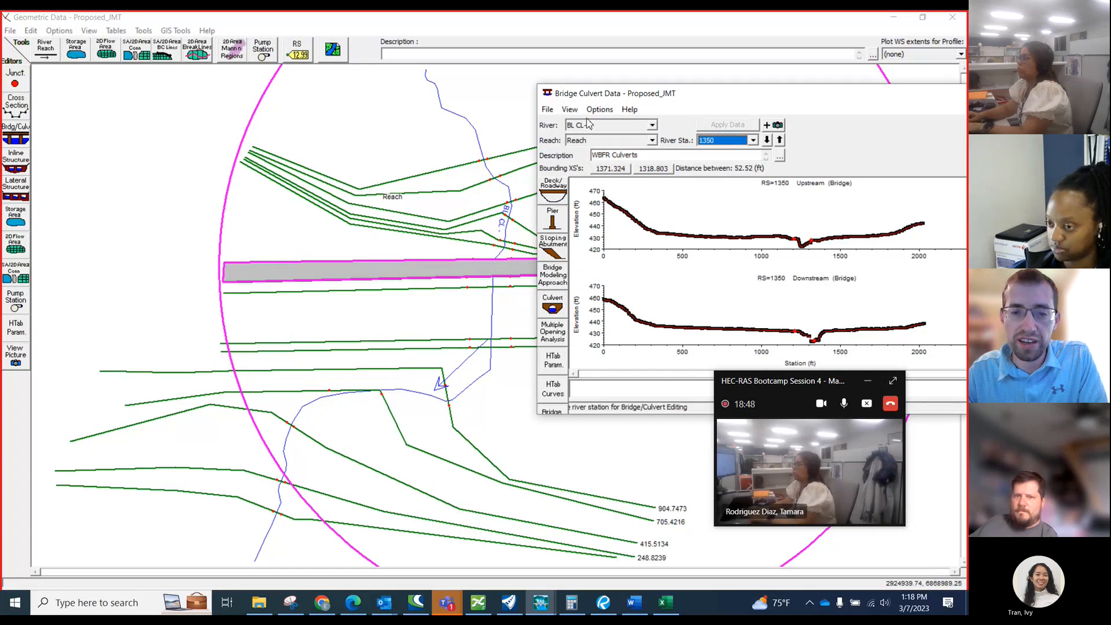
# Add a new bridge/culvert at river station 1225, taking the station from the workbook's structure notes, and open its deck/roadway data.
pyautogui.moveTo(625, 96); pyautogui.dragTo(618, 81)
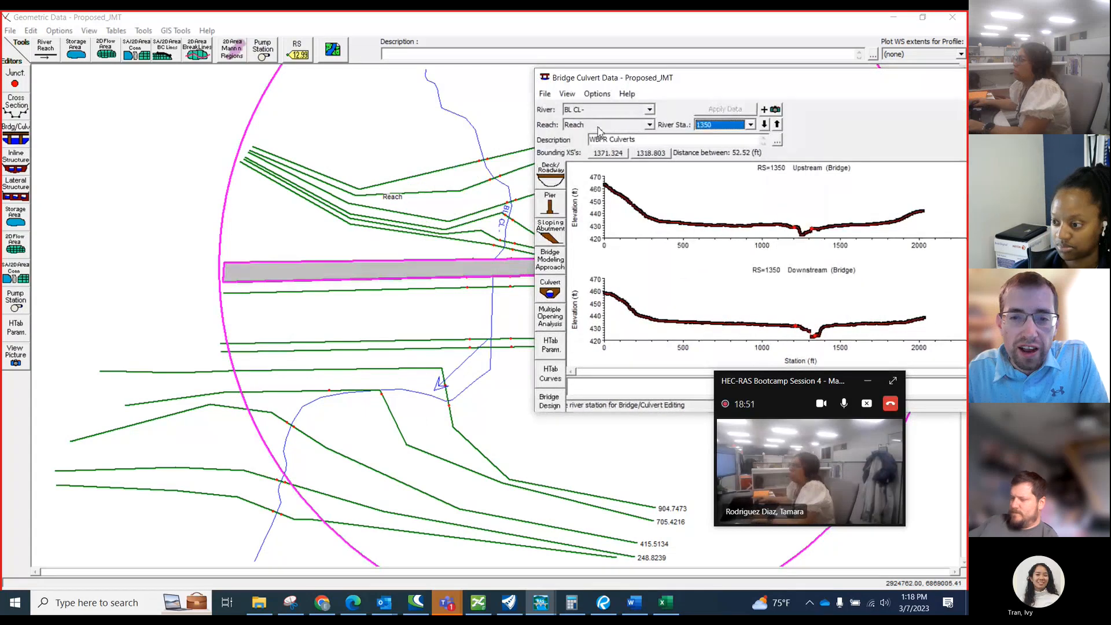
pyautogui.click(597, 93)
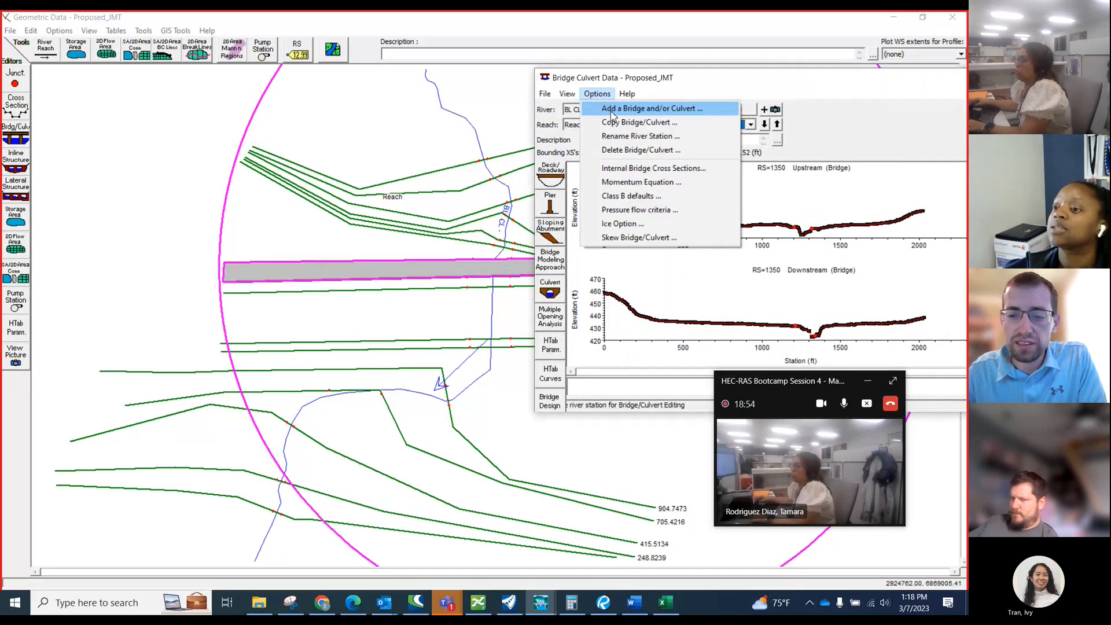
pyautogui.click(612, 115)
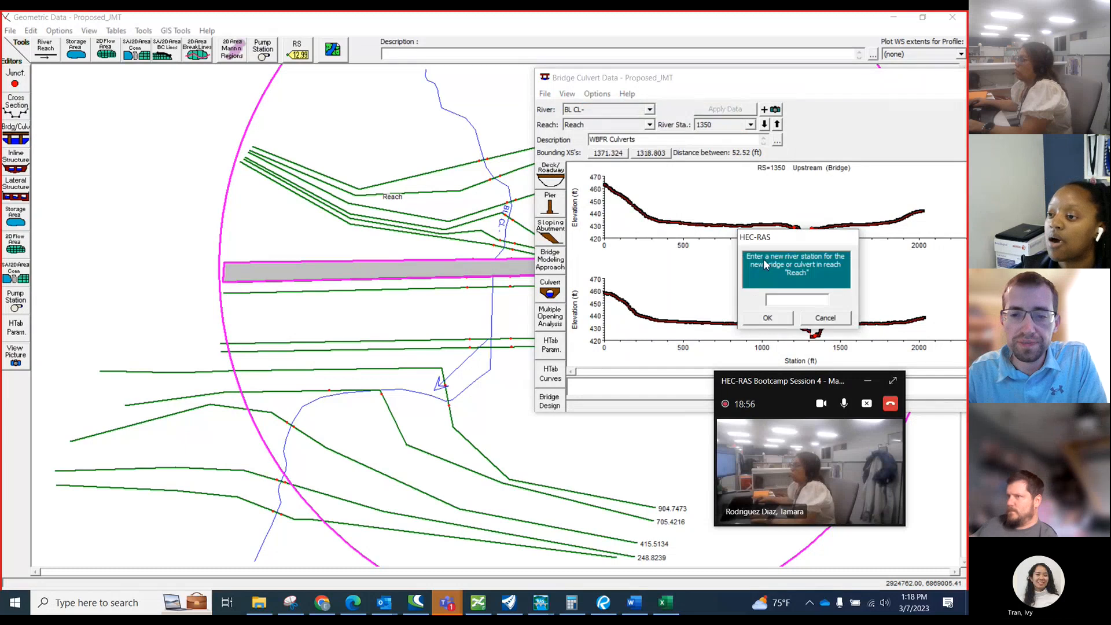
pyautogui.moveTo(754, 240); pyautogui.dragTo(588, 225)
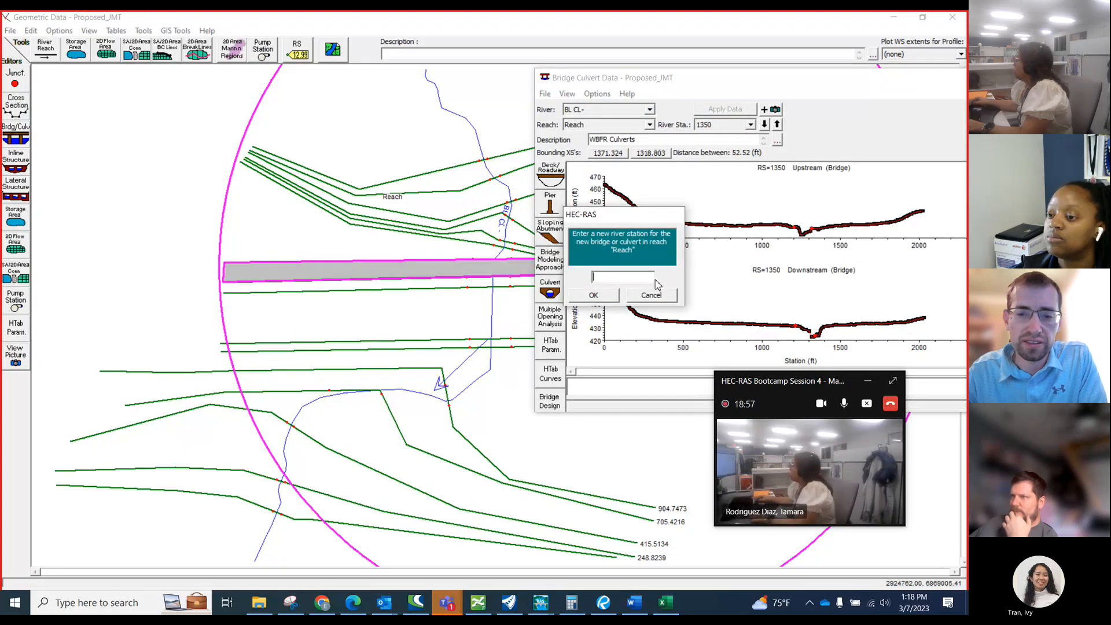
pyautogui.click(666, 603)
pyautogui.scroll(2, 272, 408)
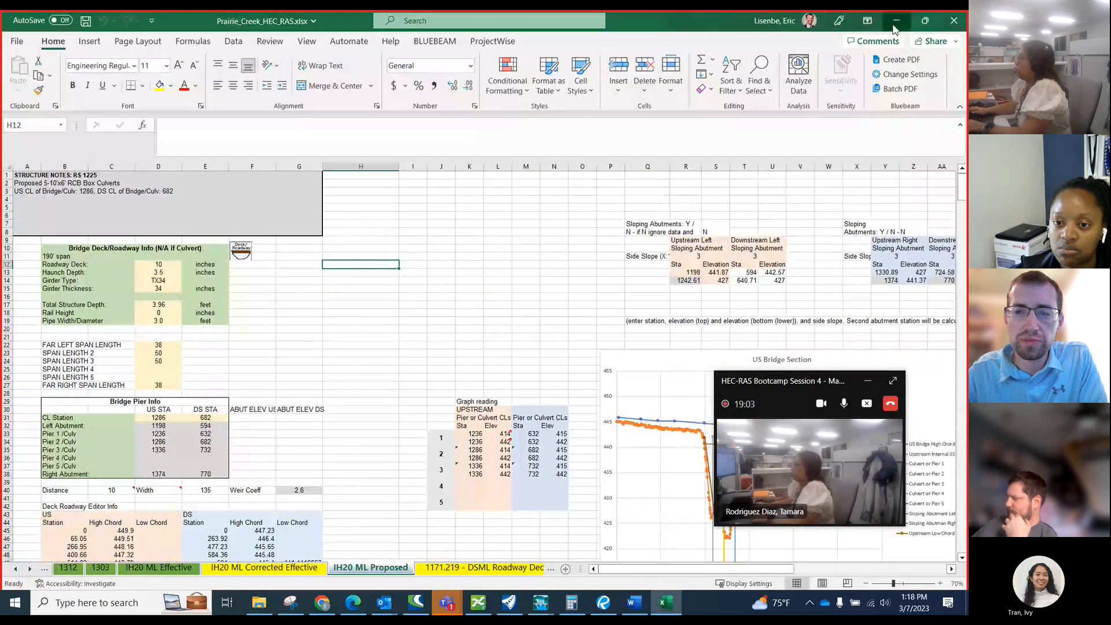
pyautogui.hotkey('alt', 'Tab')
pyautogui.write('12')
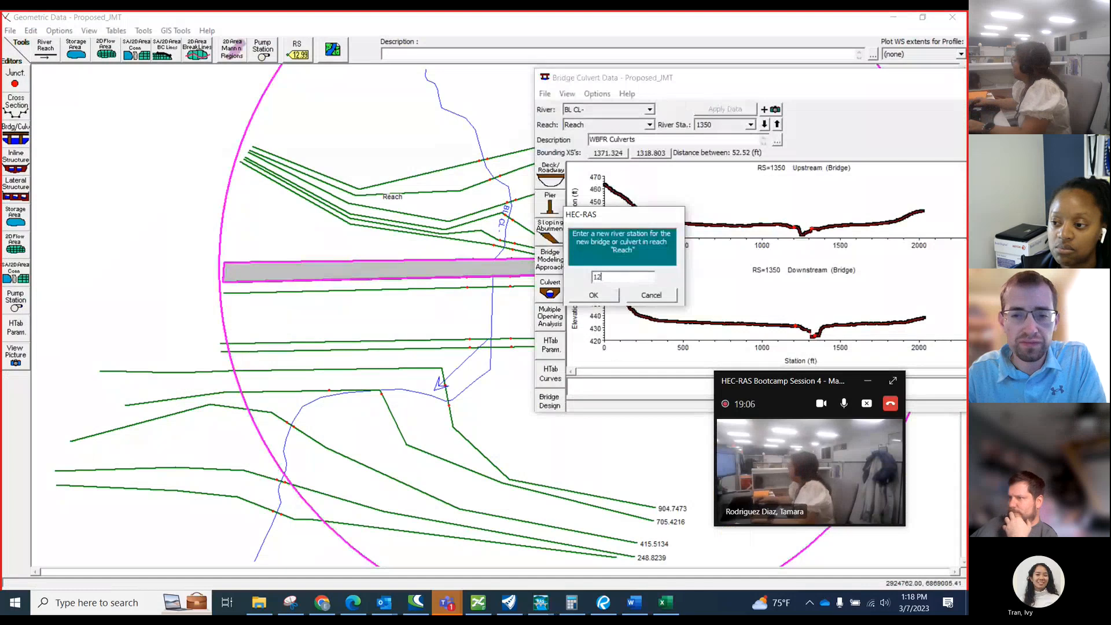
pyautogui.click(607, 298)
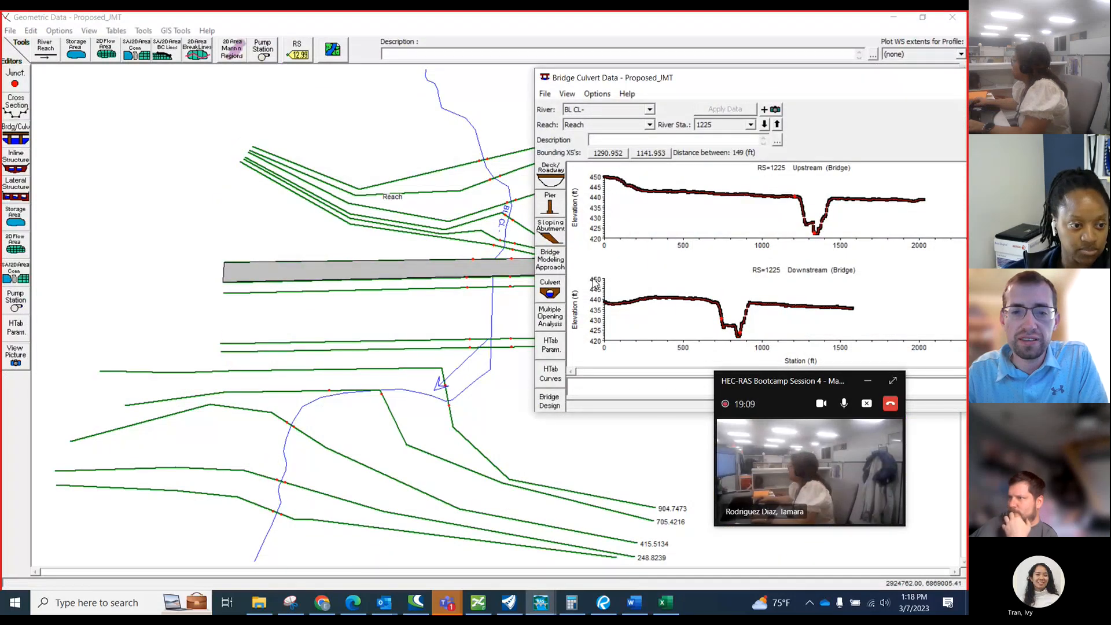
pyautogui.click(547, 178)
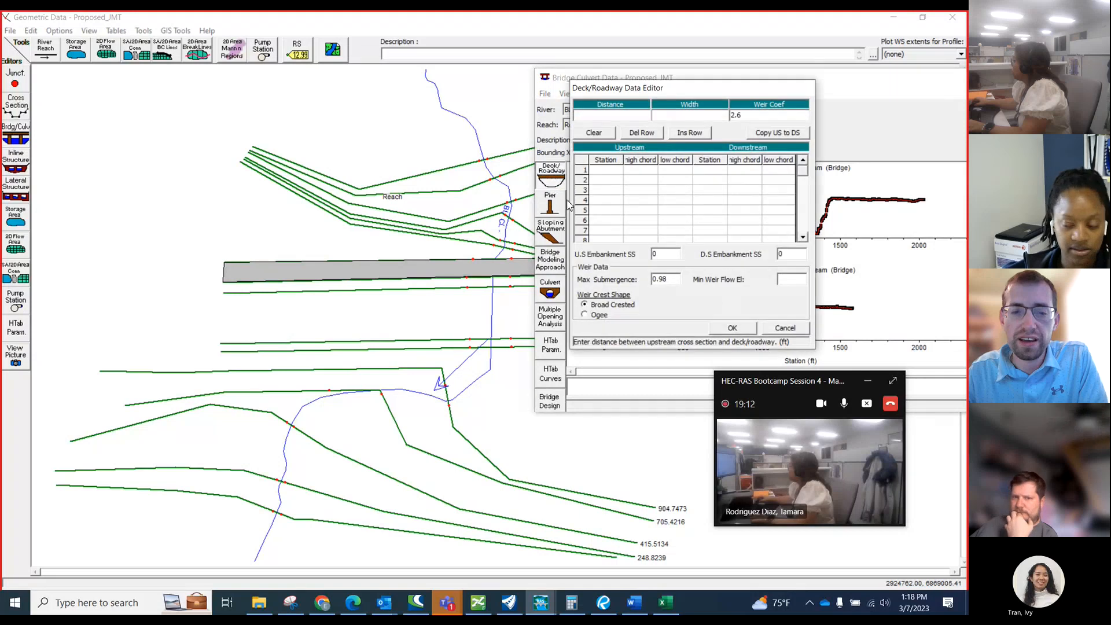
# Switch to OpenRoads Modeling and measure along the stream centerline from the cross section south of the frontage road culverts to the main lanes.
pyautogui.click(518, 611)
pyautogui.scroll(-5, 387, 271)
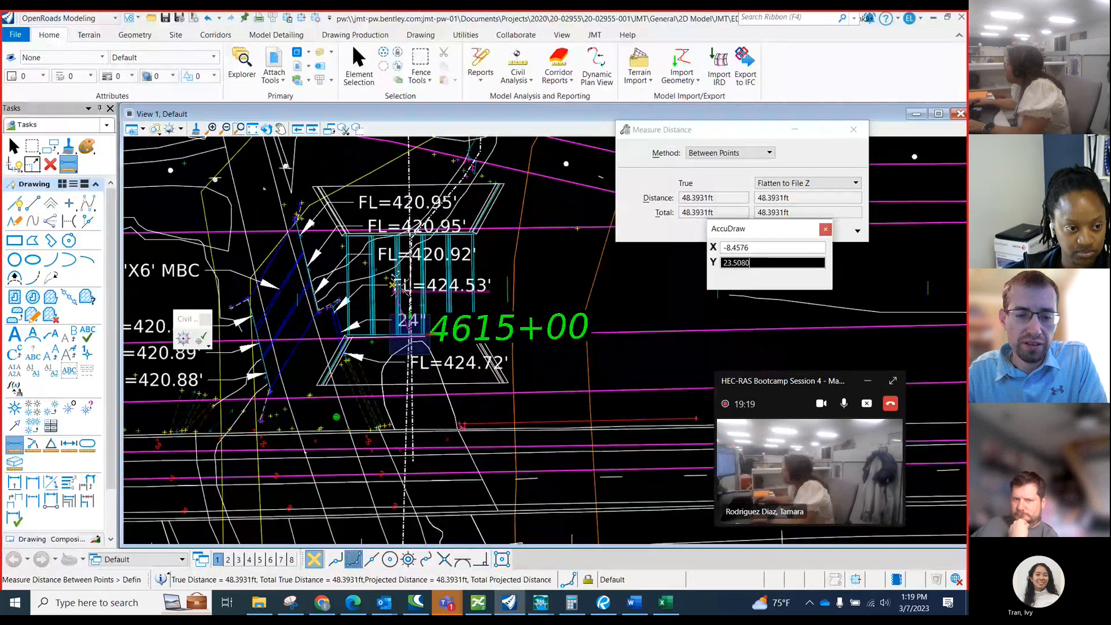
pyautogui.rightClick(397, 287)
pyautogui.scroll(-1, 417, 370)
pyautogui.scroll(1, 386, 398)
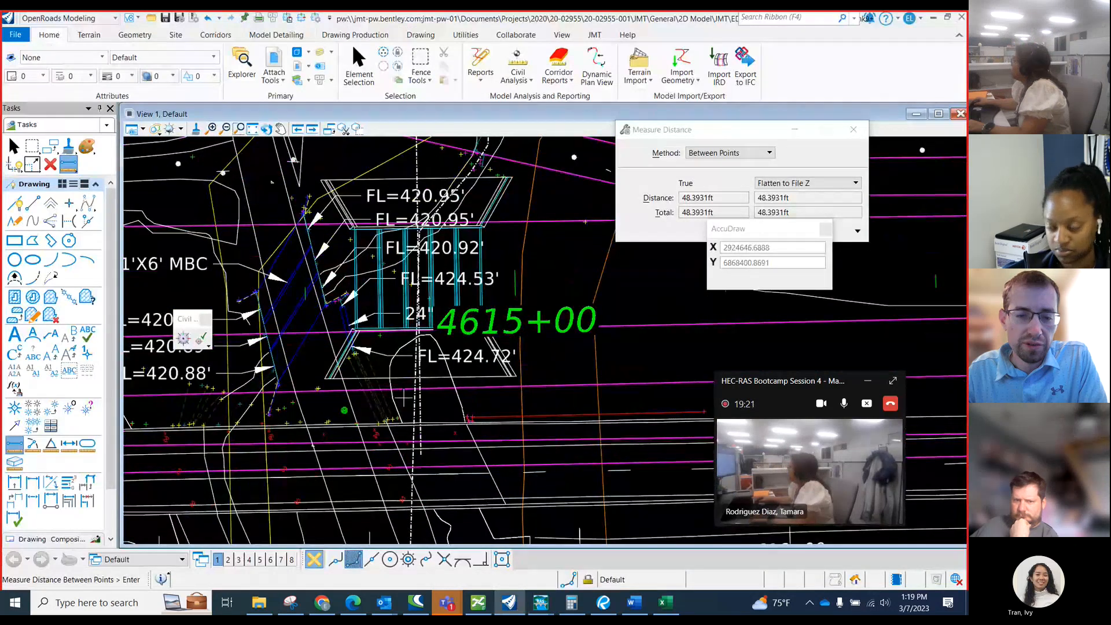
pyautogui.scroll(-3, 404, 397)
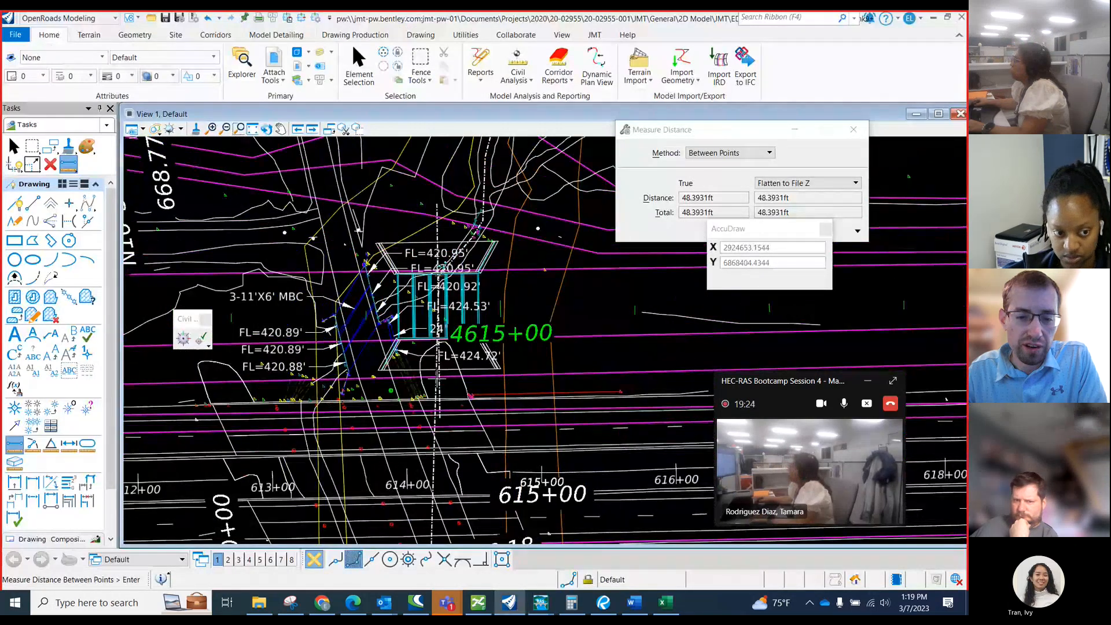
pyautogui.click(438, 377)
pyautogui.scroll(3, 440, 399)
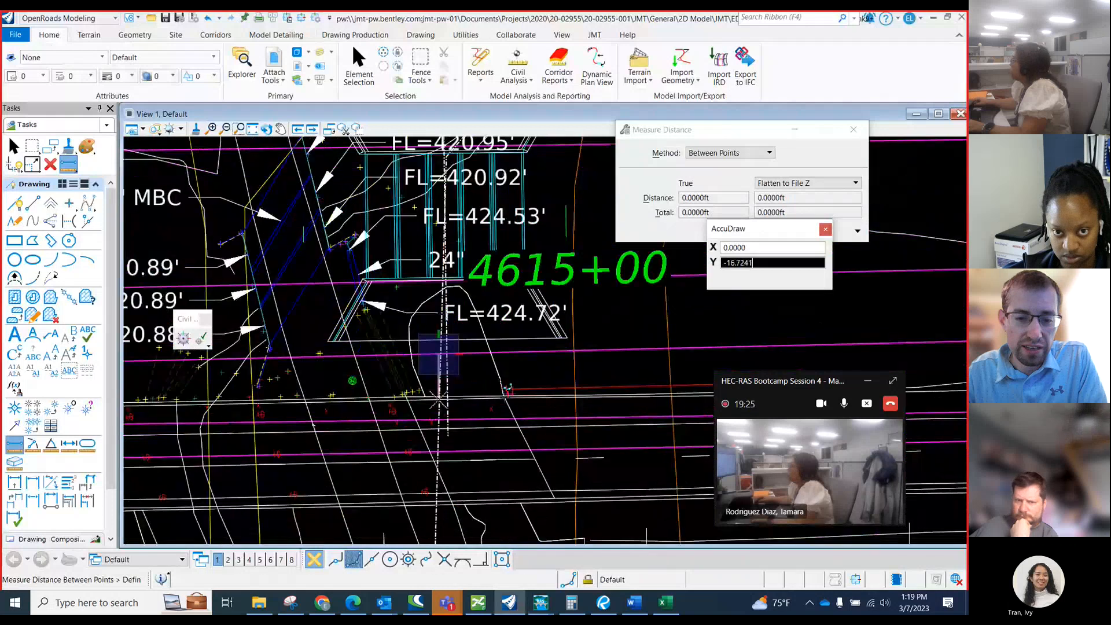
pyautogui.click(445, 413)
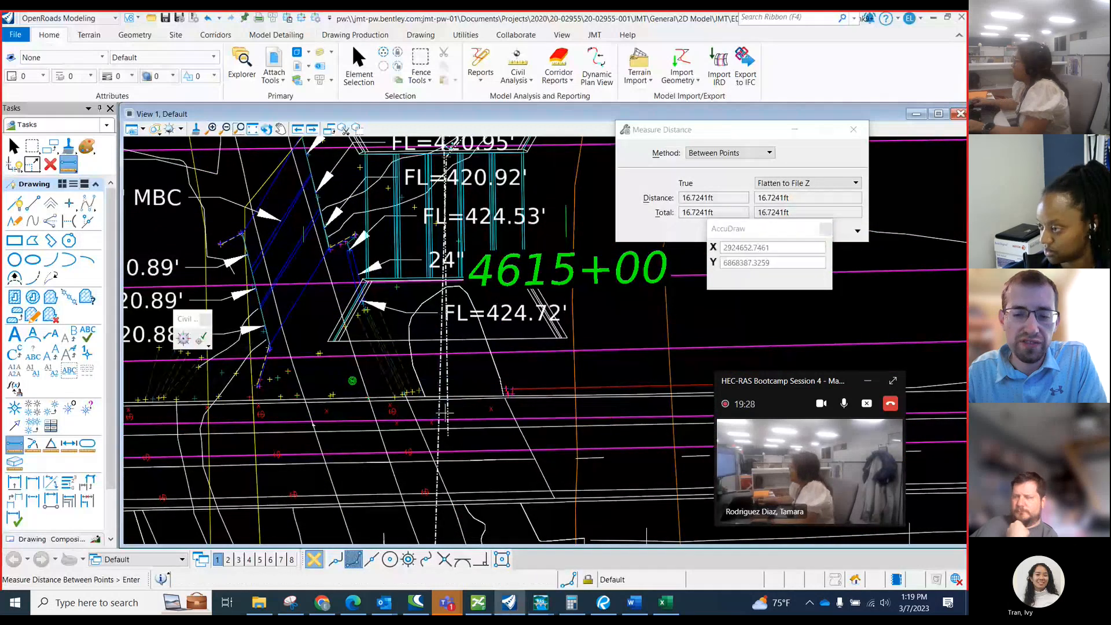
# Switch to the Prairie Creek workbook, check the Distance value in cell C40 of IH20 ML Proposed, and return to OpenRoads.
pyautogui.hotkey('alt', 'Tab')
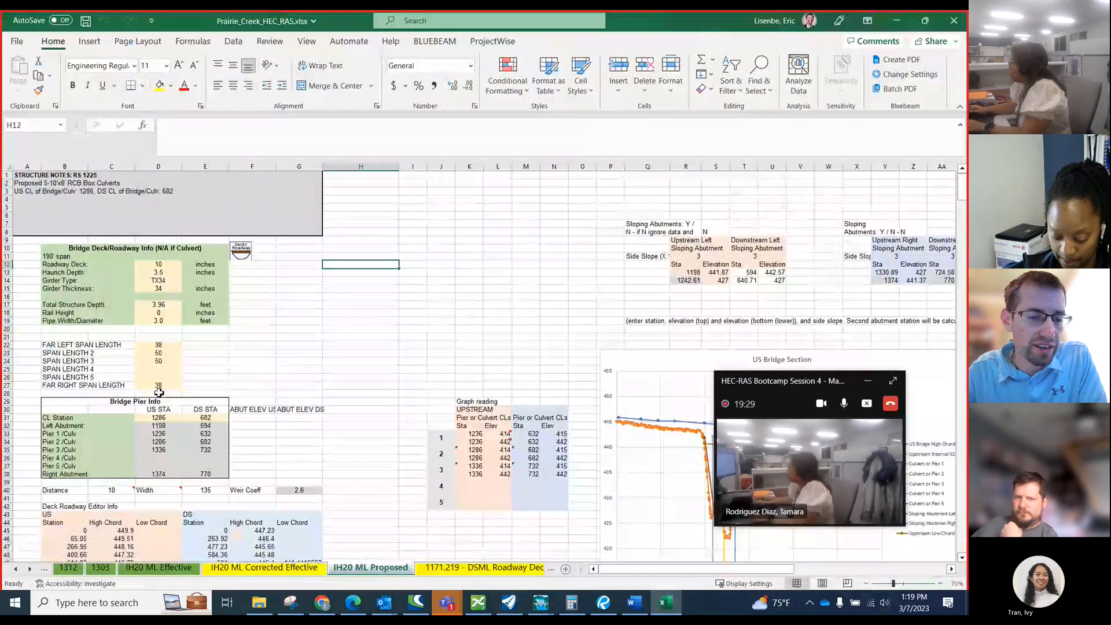
pyautogui.scroll(-2, 159, 393)
pyautogui.click(117, 443)
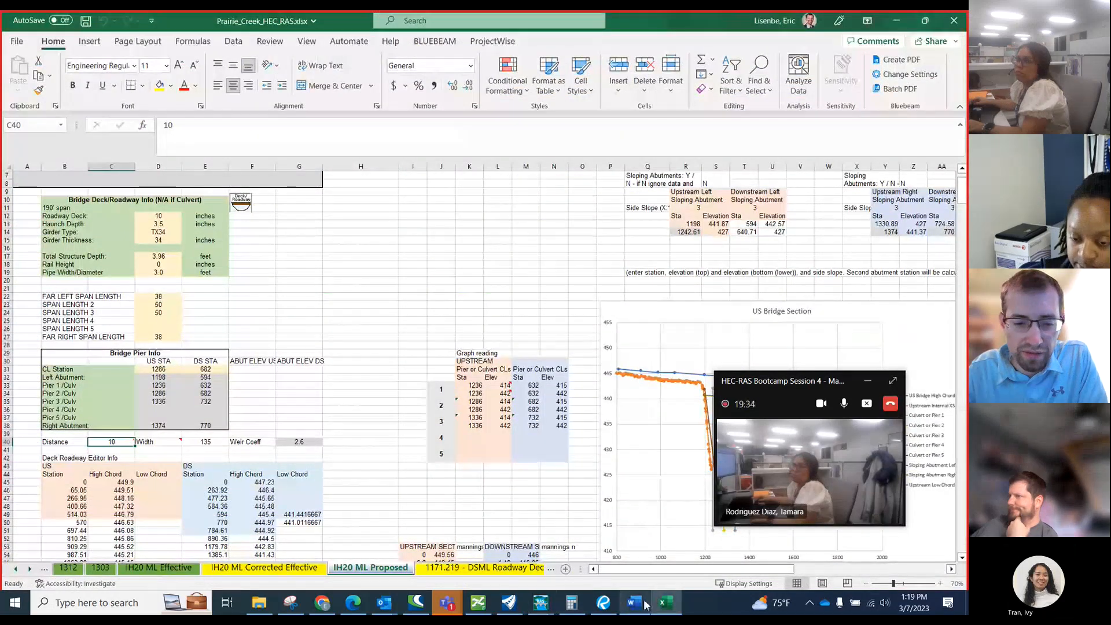
pyautogui.moveTo(647, 604)
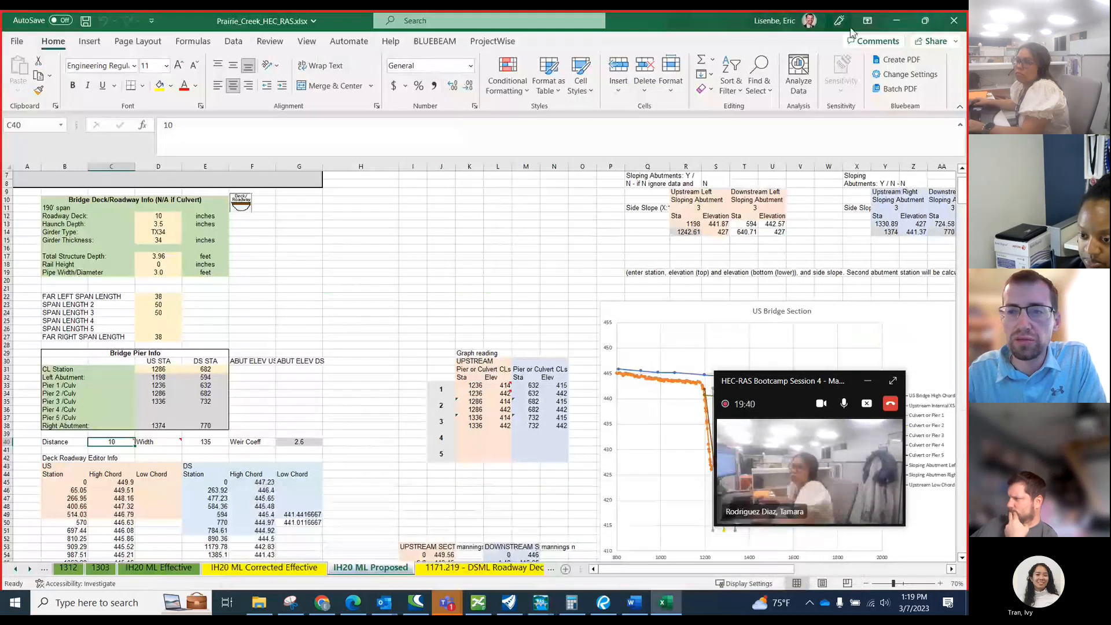
pyautogui.click(896, 21)
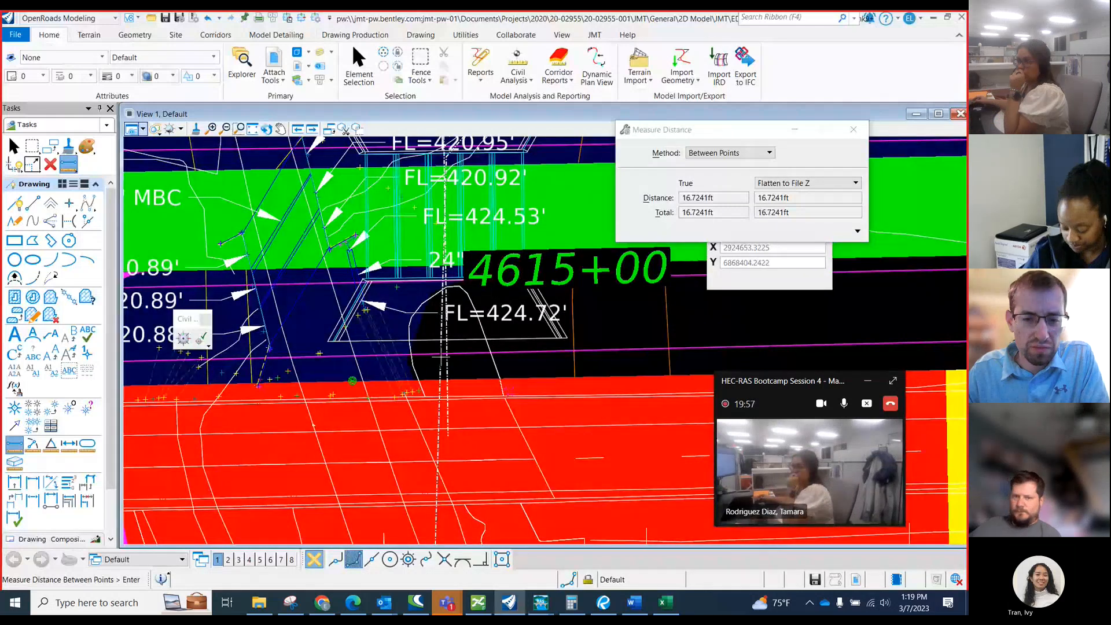
# Measure from the upstream cross section to the edge of the red-shaded main lanes, and the roadway width across those lanes along the centerline.
pyautogui.click(440, 354)
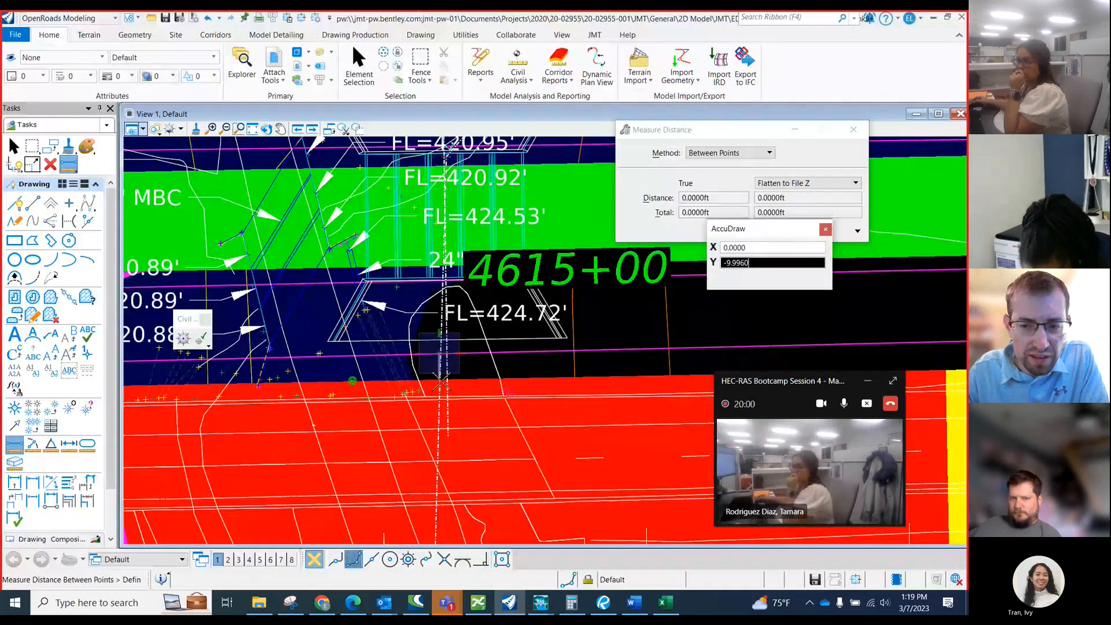
pyautogui.click(441, 382)
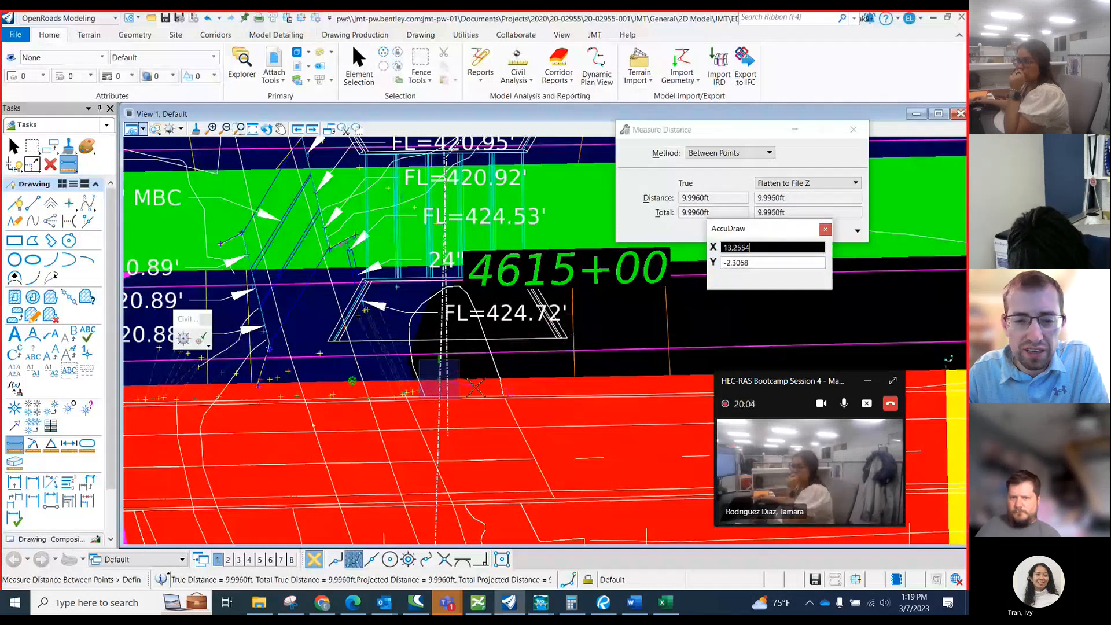
pyautogui.rightClick(481, 387)
pyautogui.scroll(-2, 429, 316)
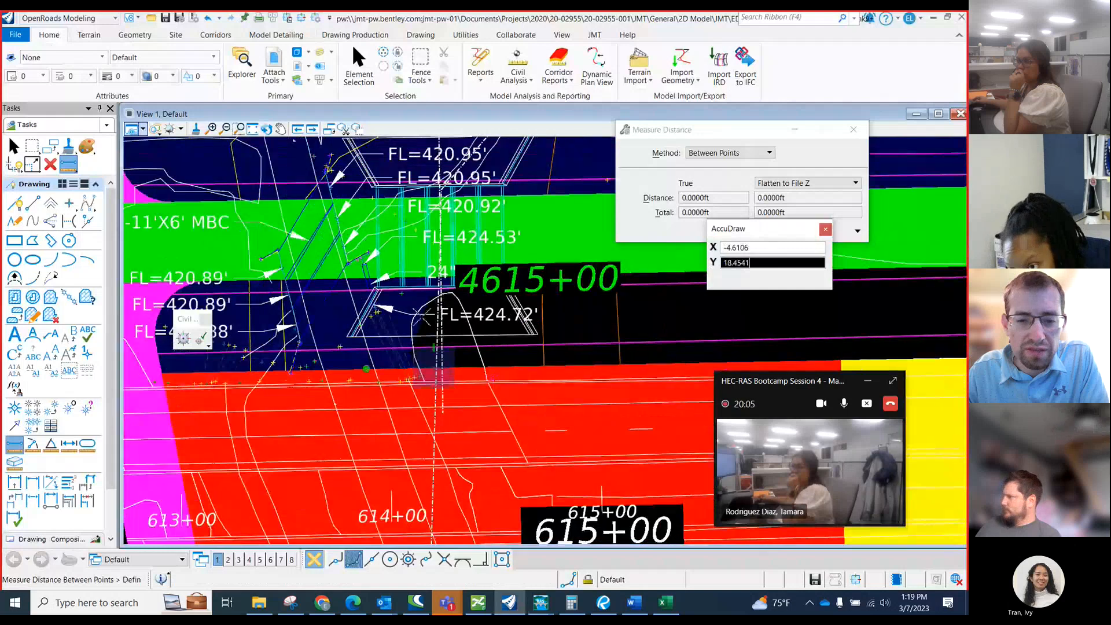
pyautogui.scroll(1, 423, 495)
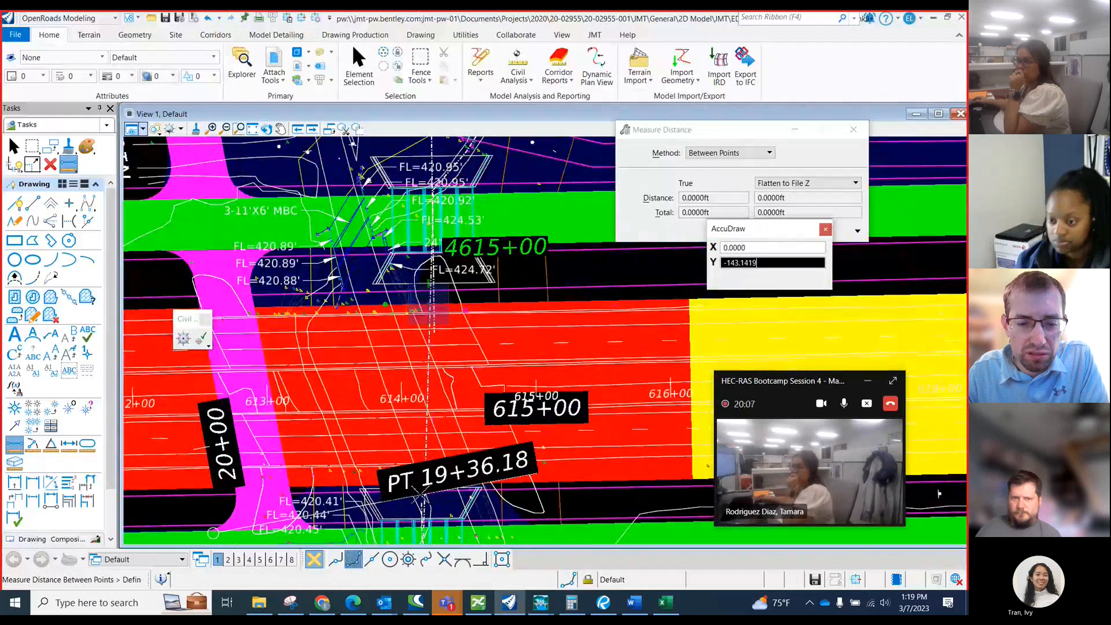
pyautogui.scroll(3, 422, 495)
pyautogui.click(429, 474)
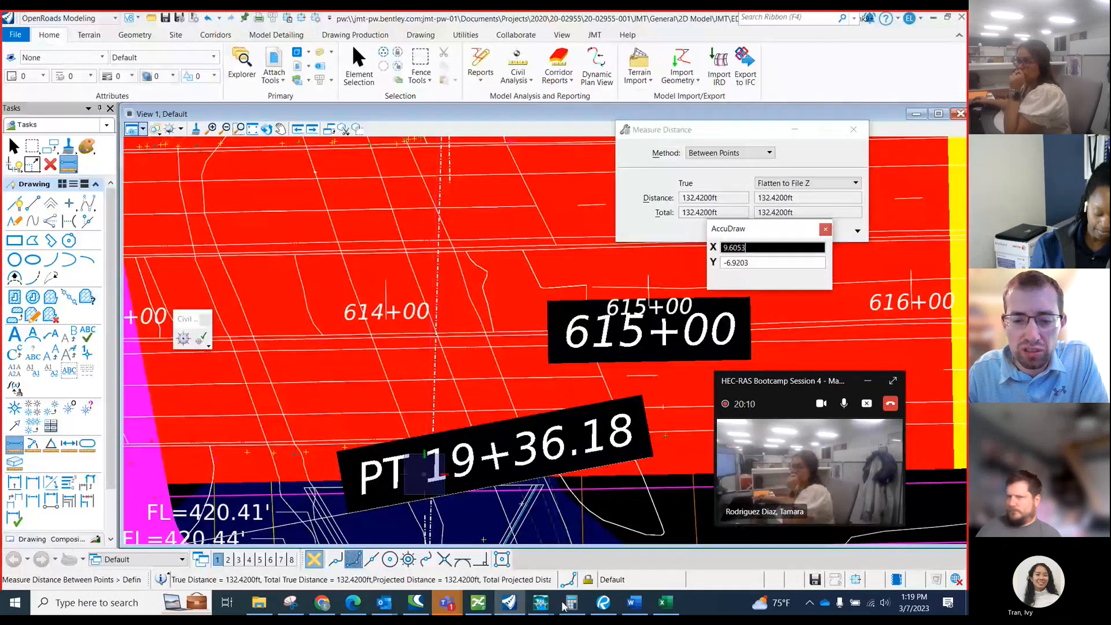
# Recheck the Distance cell note in the workbook, and switch to HEC-RAS with the deck/roadway data for river station 1225 open.
pyautogui.click(665, 604)
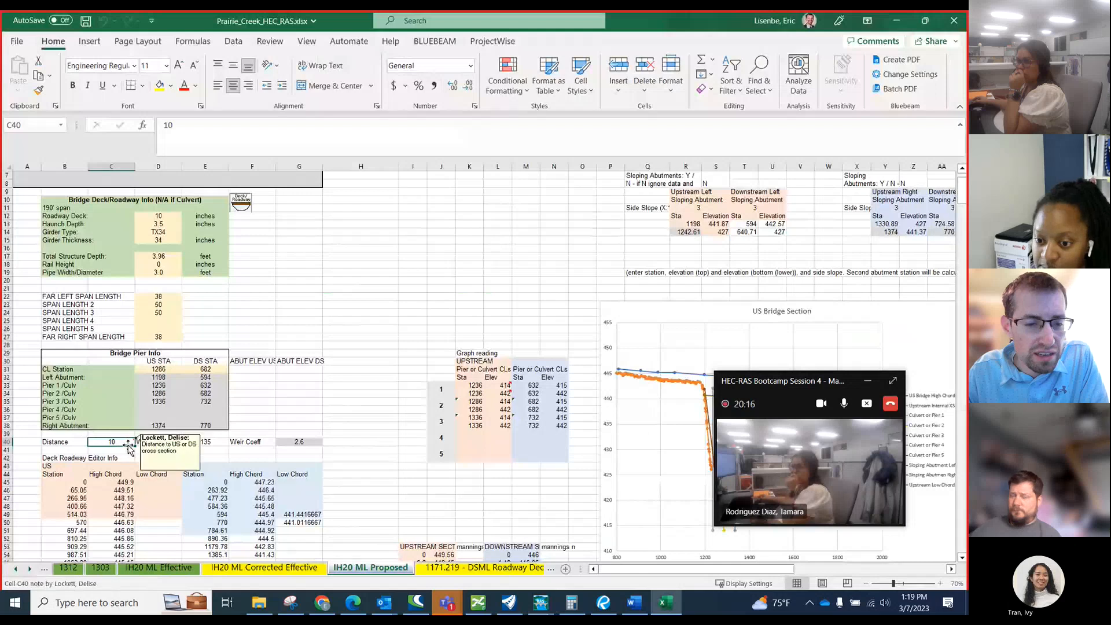
pyautogui.click(519, 607)
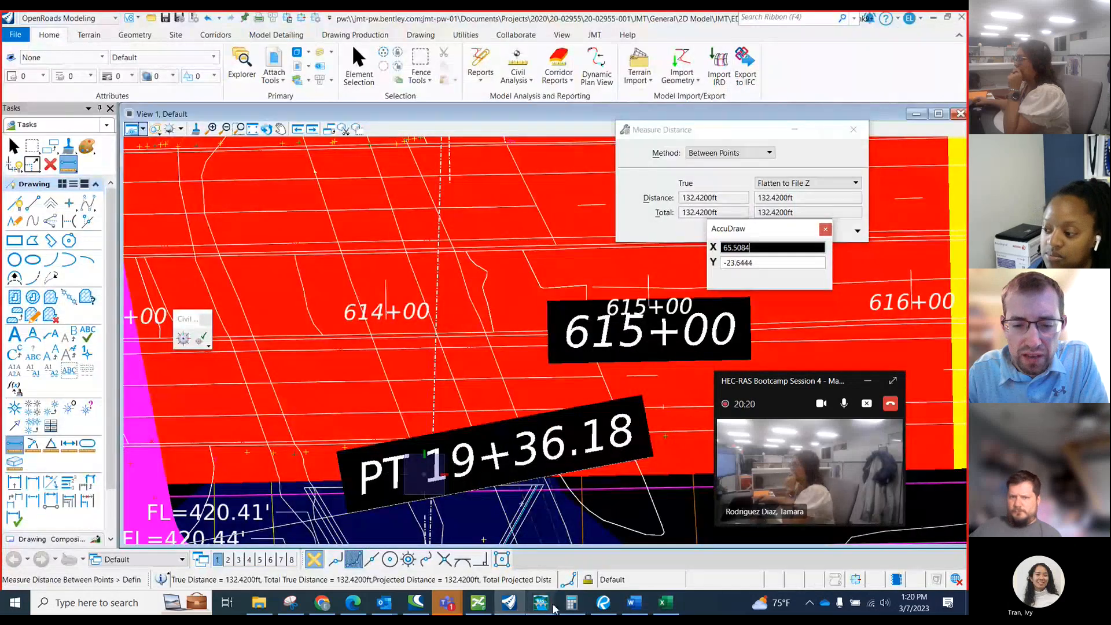
pyautogui.moveTo(539, 605)
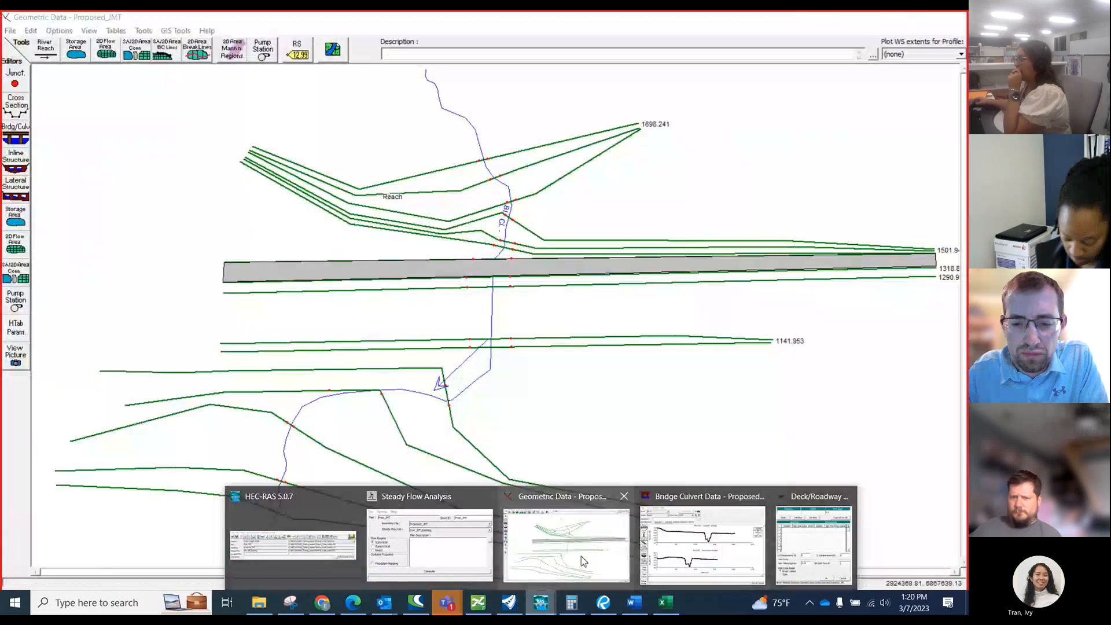
pyautogui.click(583, 560)
pyautogui.click(15, 133)
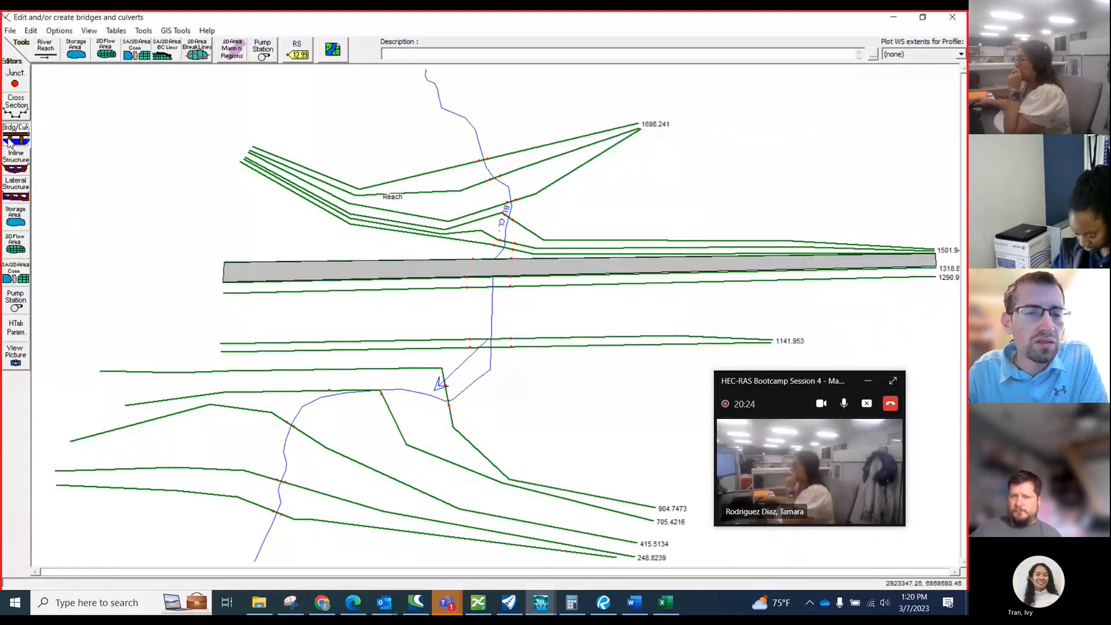
pyautogui.moveTo(609, 78); pyautogui.dragTo(452, 78)
pyautogui.click(398, 175)
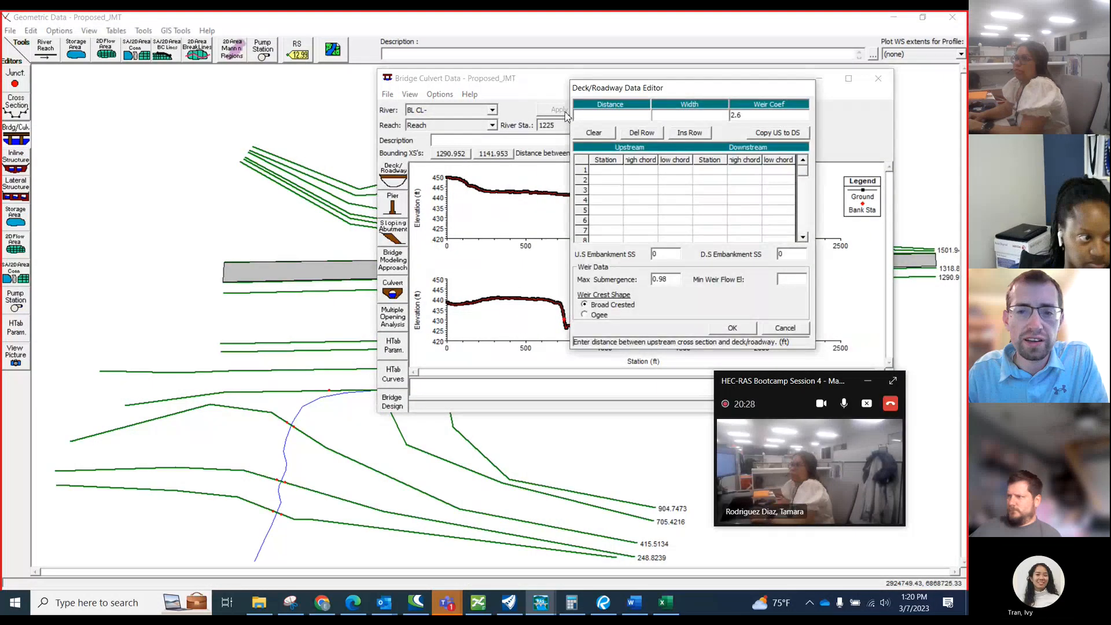
# Set the deck/roadway distance to 10 ft and width to 135 ft for river station 1225, and accept the data.
pyautogui.write('10')
pyautogui.press('Tab')
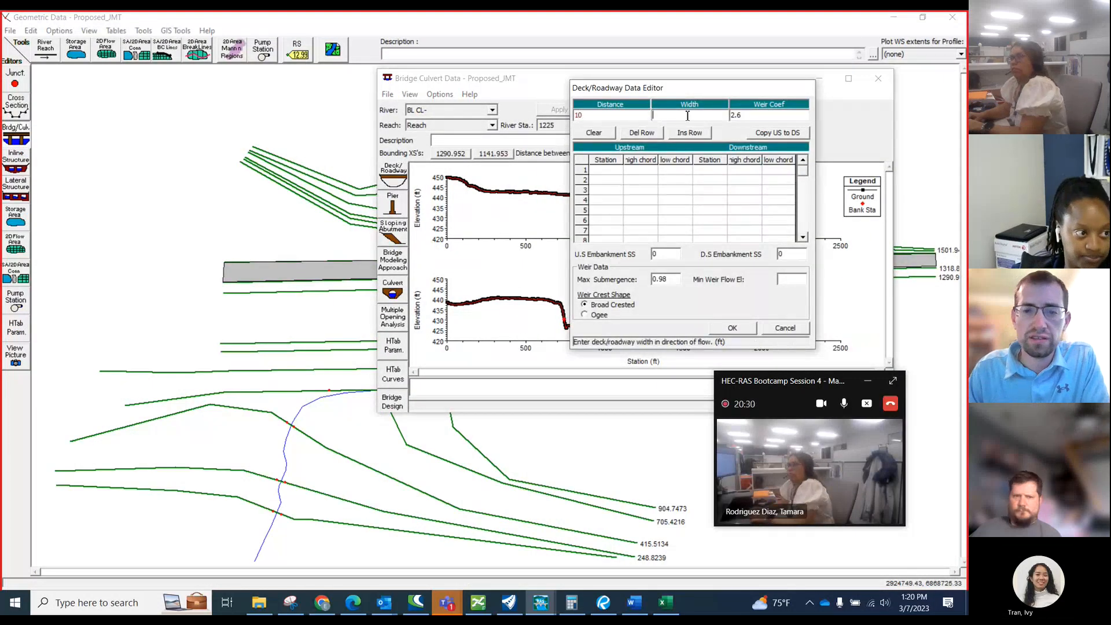
pyautogui.write('14')
pyautogui.press('BackSpace')
pyautogui.write('35')
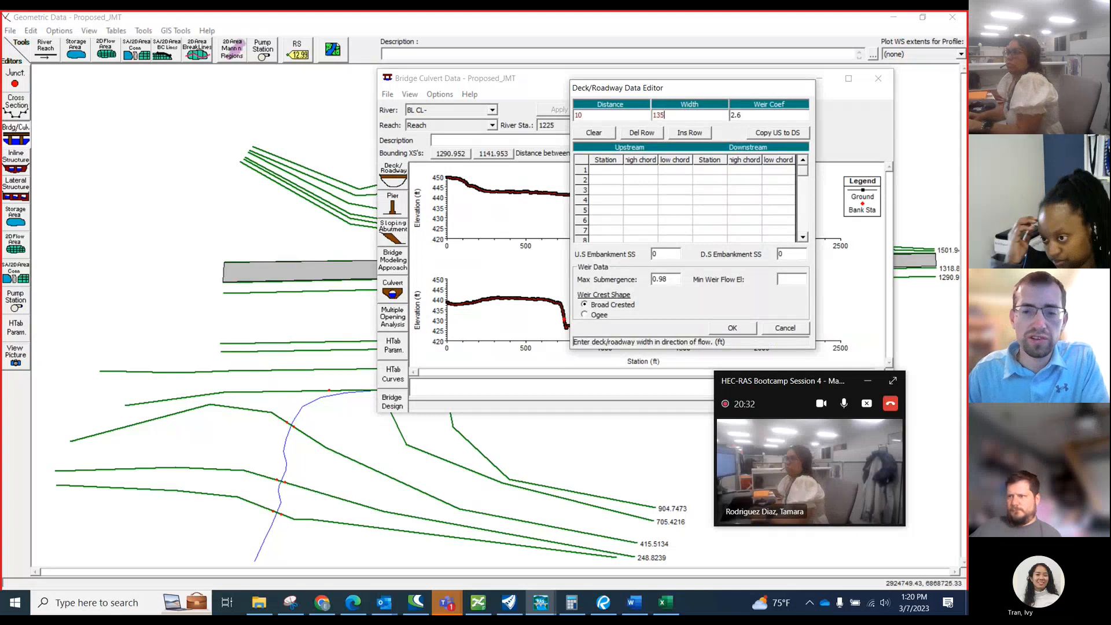
pyautogui.click(732, 329)
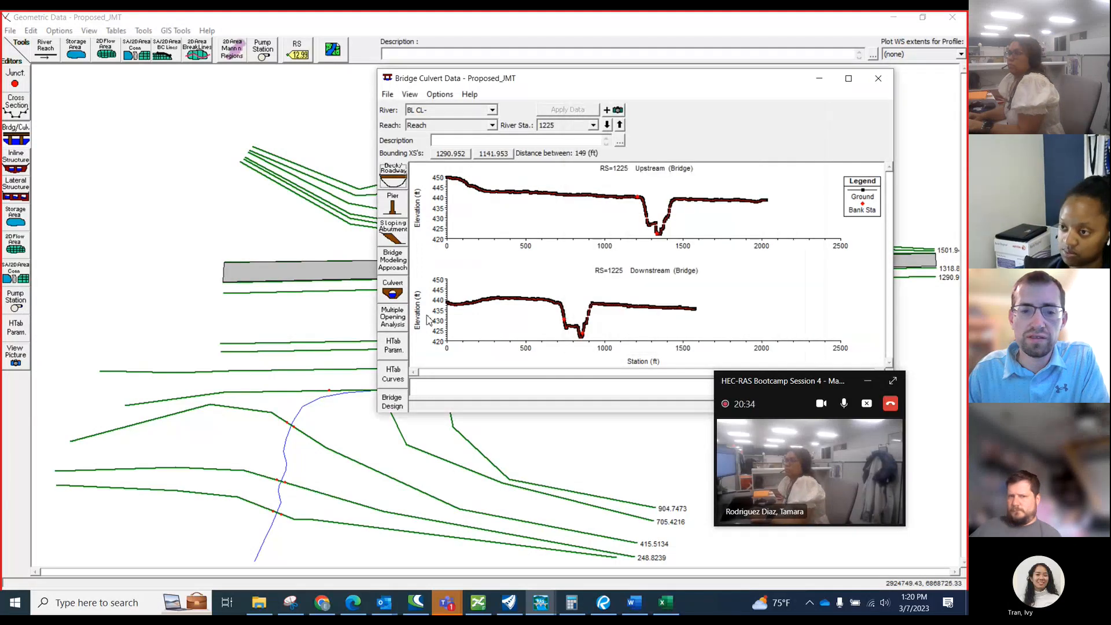
# Check the reach below station 1141.953 in the geometry, and switch to OpenRoads Modeling to examine the culvert inlet south of the main lanes.
pyautogui.rightClick(332, 346)
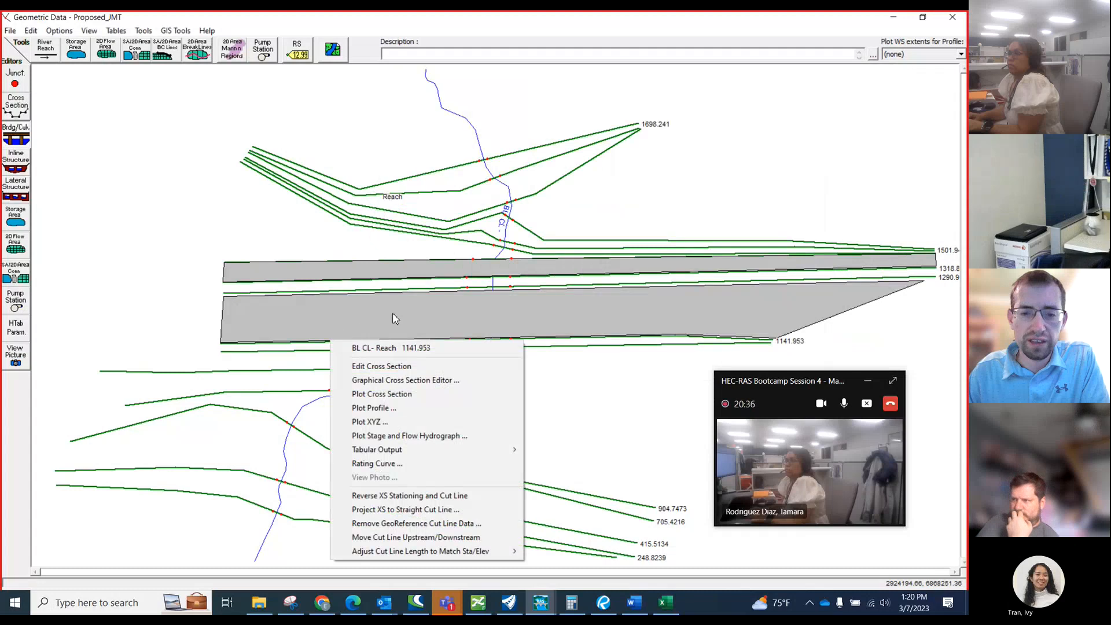
pyautogui.click(163, 270)
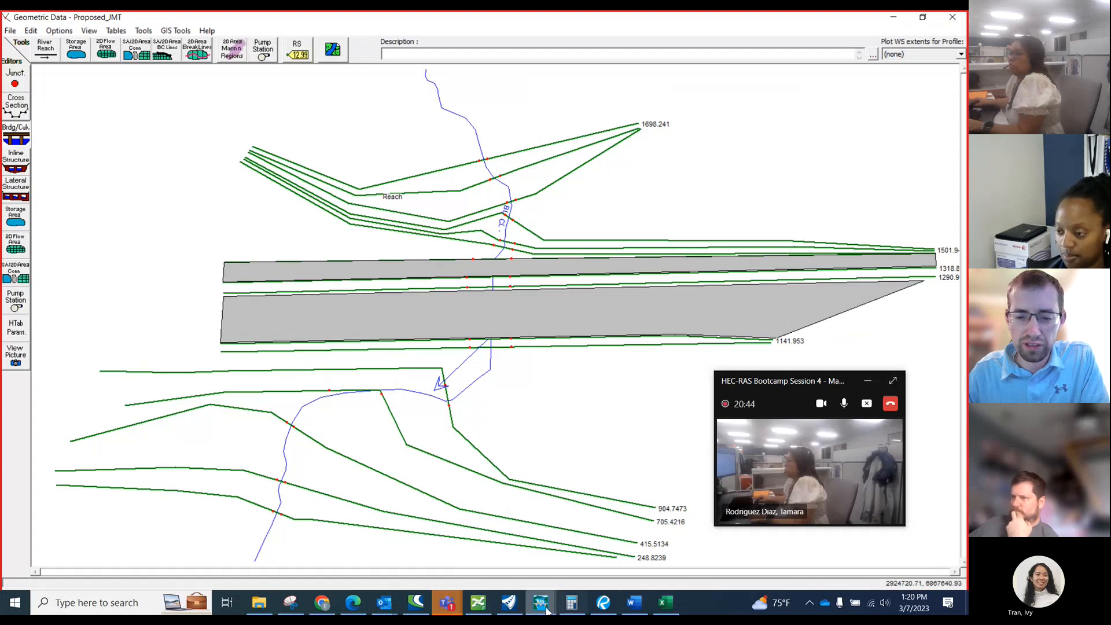
pyautogui.click(515, 612)
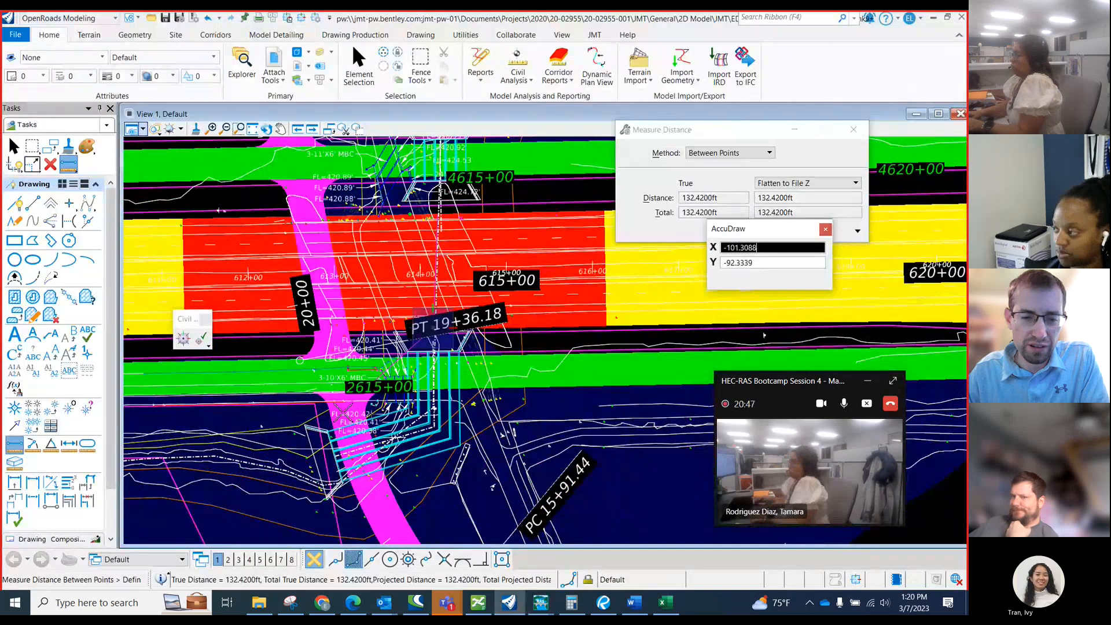
pyautogui.rightClick(389, 371)
pyautogui.scroll(-2, 389, 372)
pyautogui.scroll(2, 377, 400)
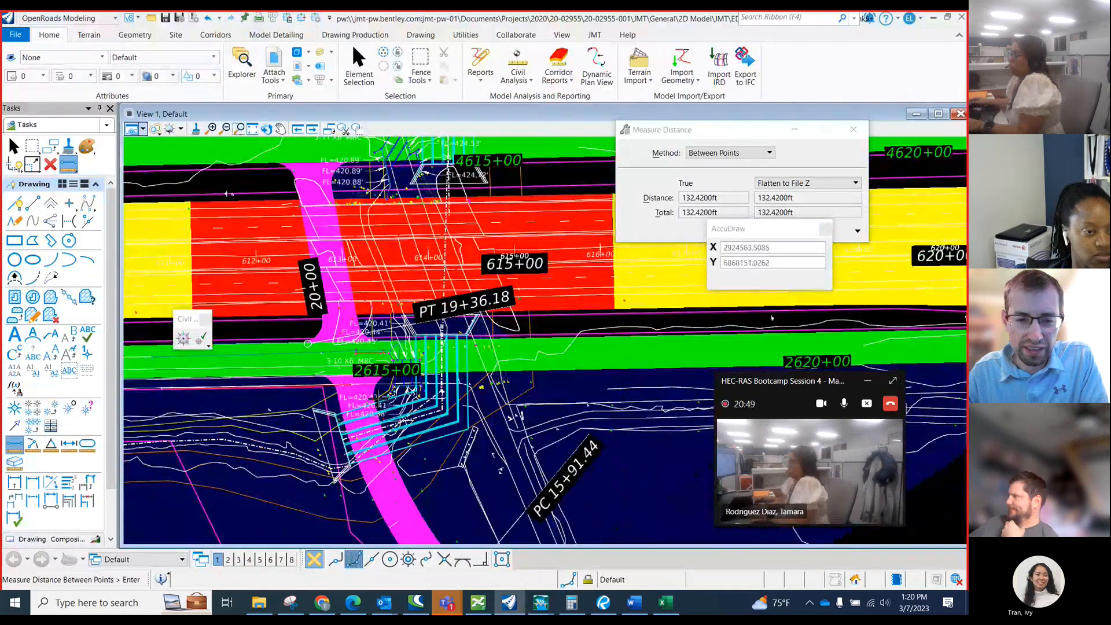
pyautogui.scroll(1, 431, 333)
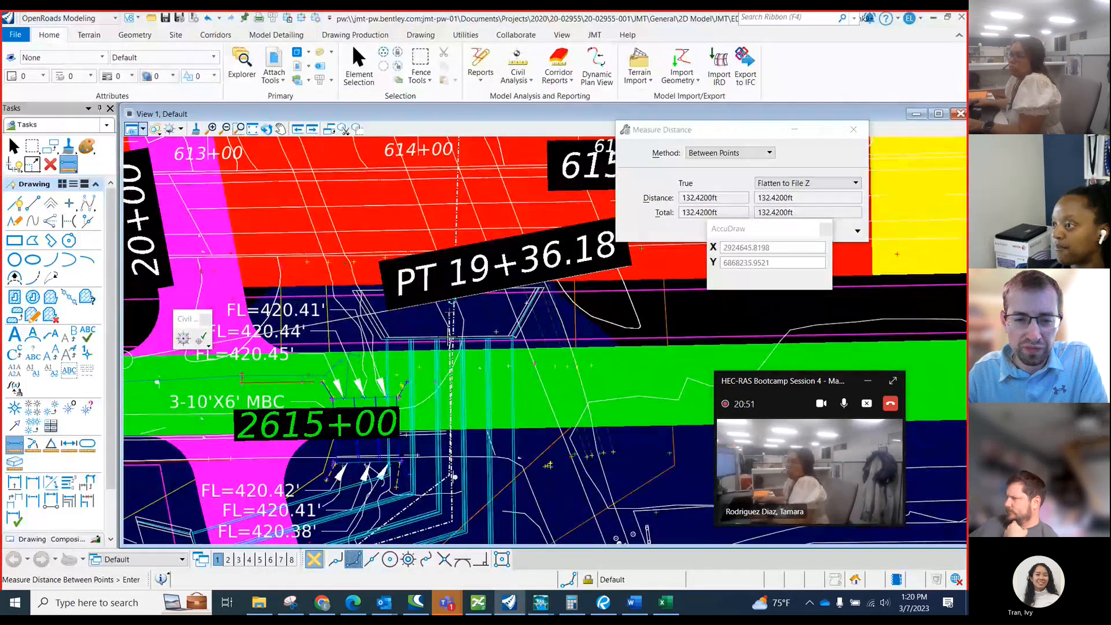
pyautogui.scroll(1, 451, 339)
pyautogui.scroll(-1, 455, 350)
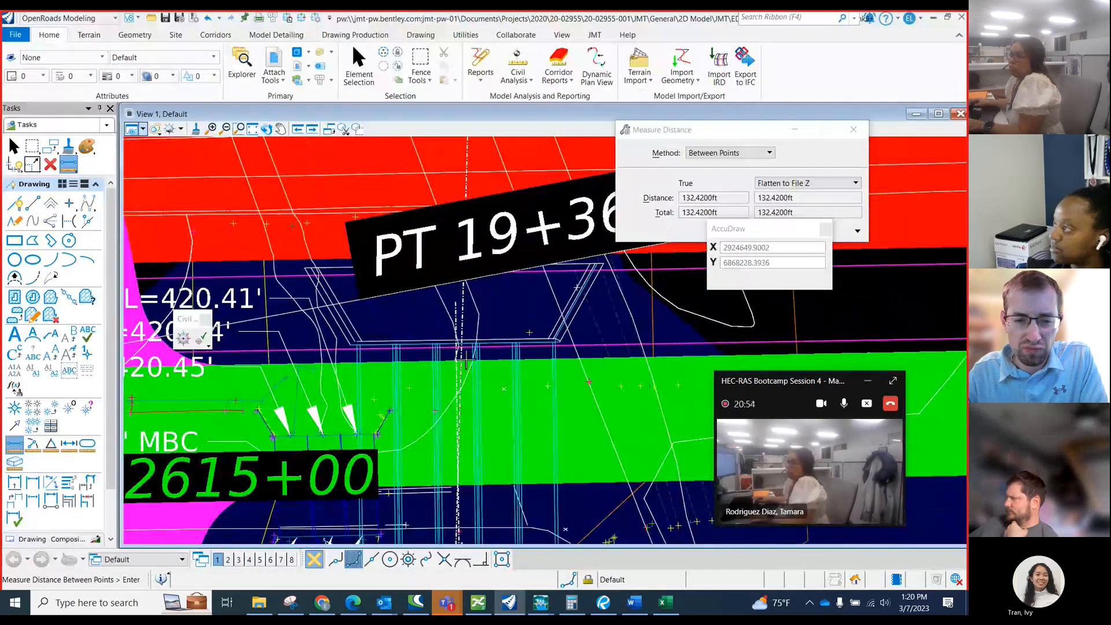
pyautogui.scroll(1, 459, 358)
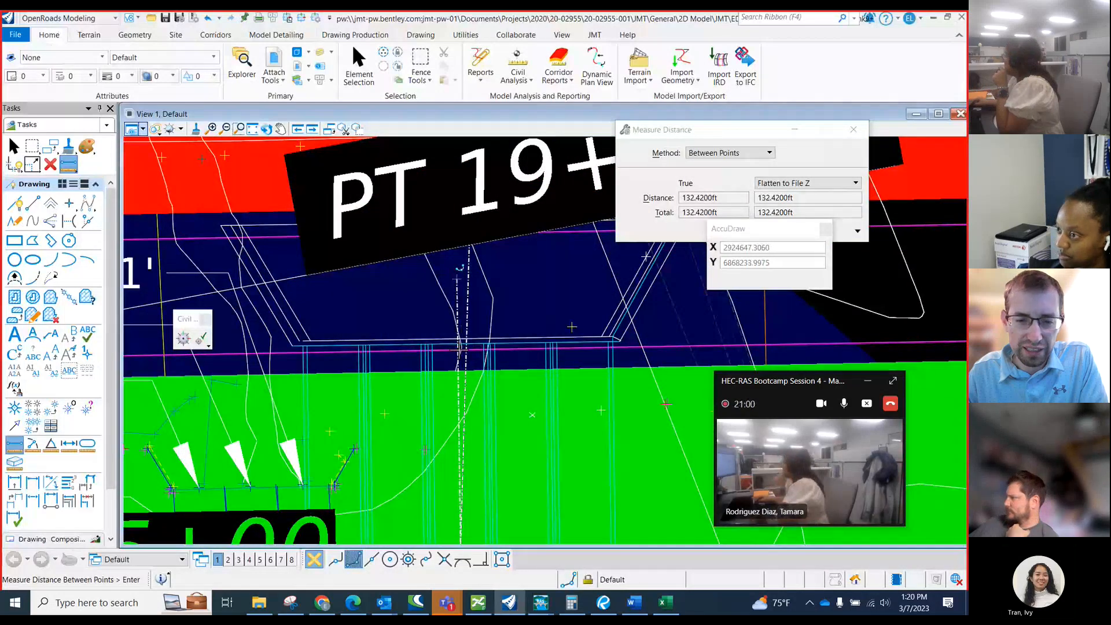
pyautogui.scroll(-2, 459, 347)
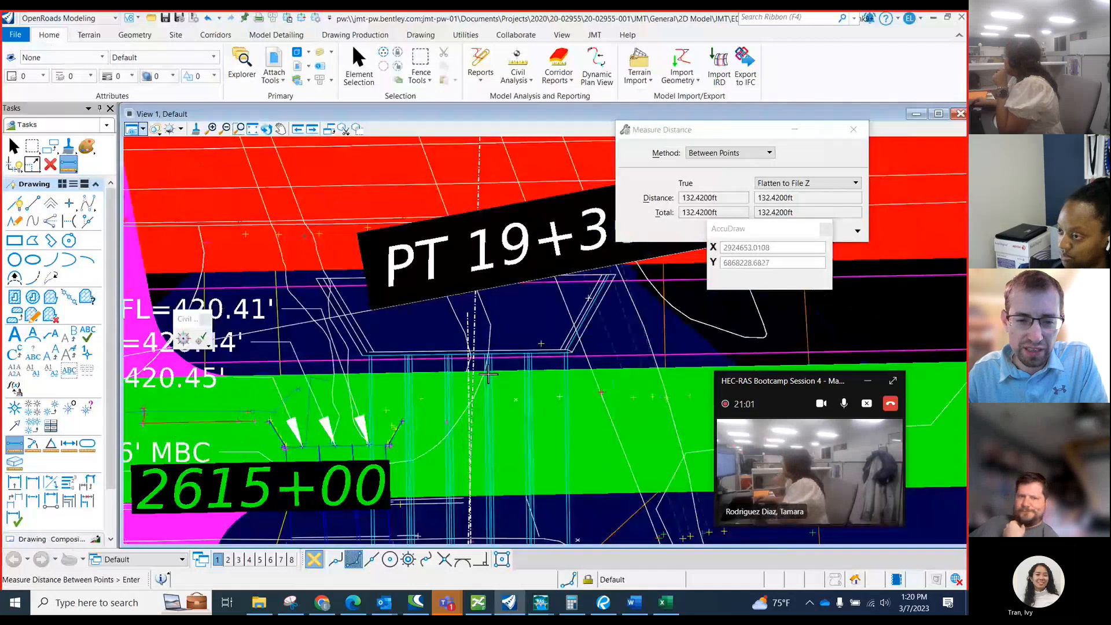
pyautogui.scroll(2, 488, 376)
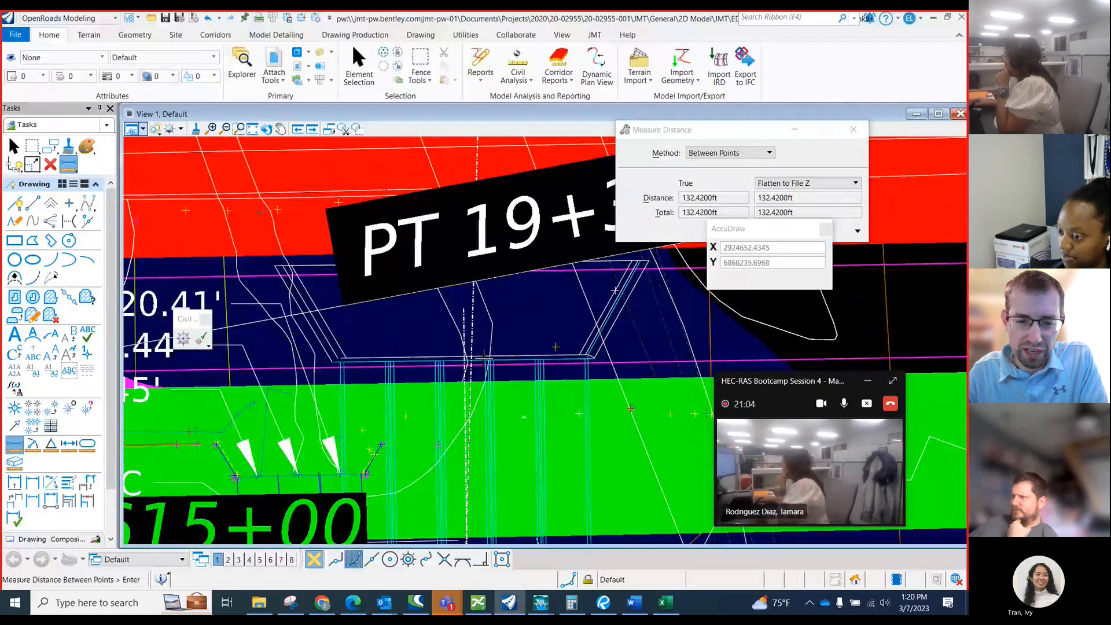
pyautogui.scroll(1, 469, 354)
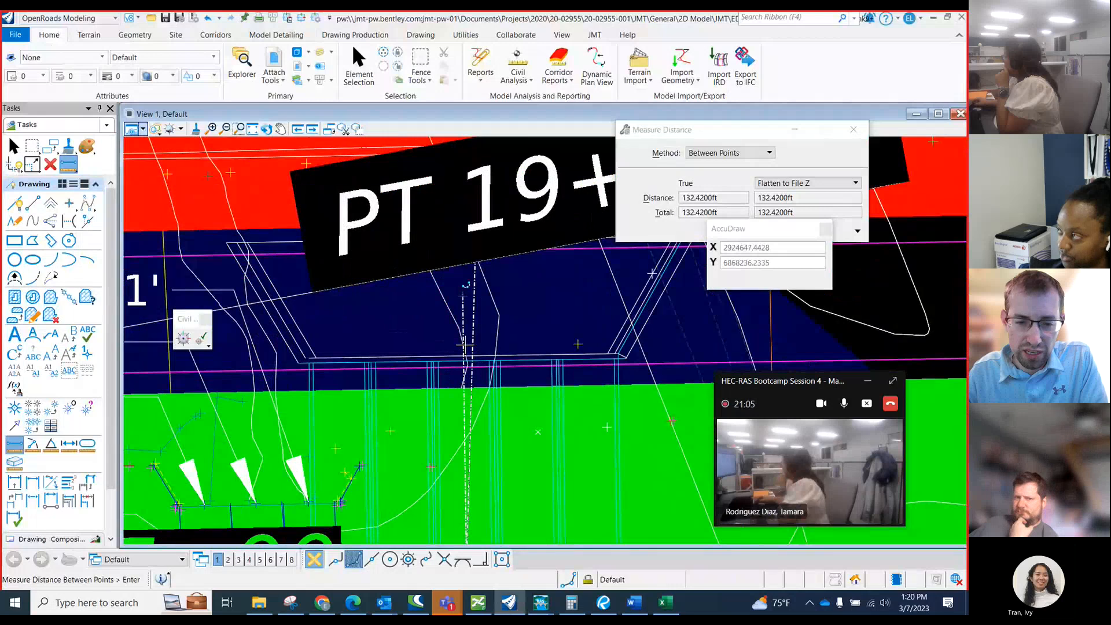
pyautogui.scroll(-1, 399, 347)
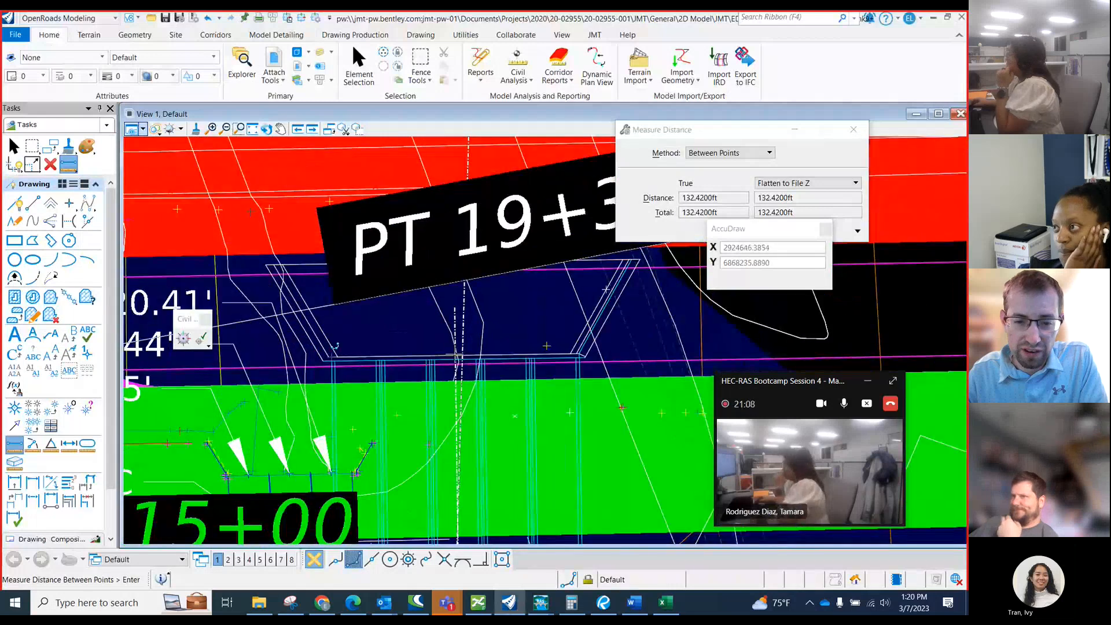
pyautogui.scroll(-1, 399, 347)
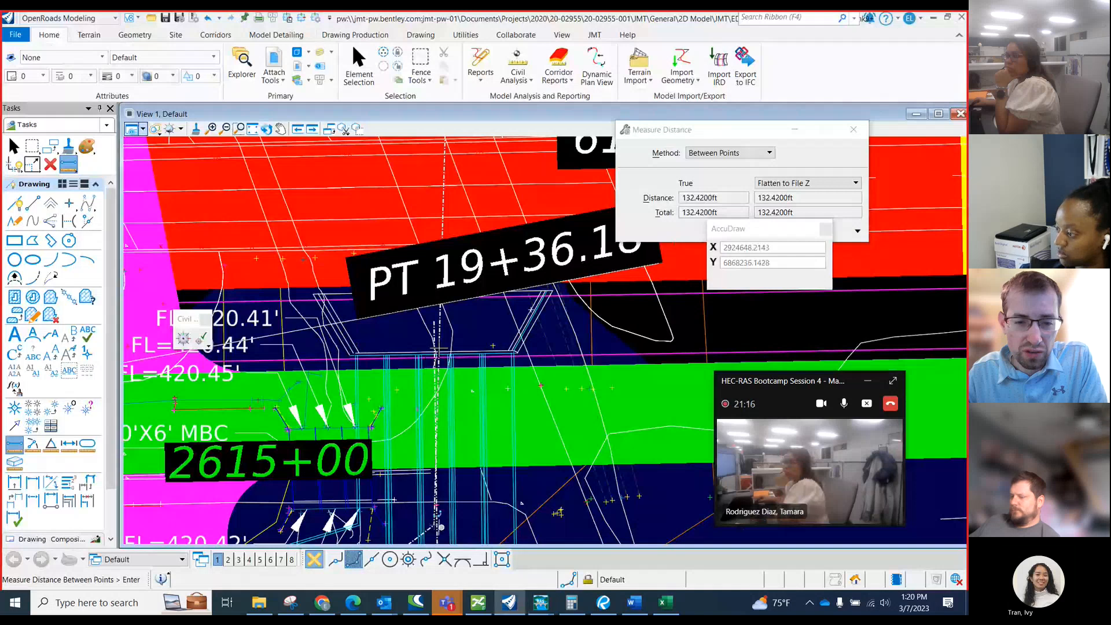
# Switch to the Prairie Creek workbook and check the Distance and Width values in row 40 of the EBFR Culverts Proposed sheet.
pyautogui.click(663, 603)
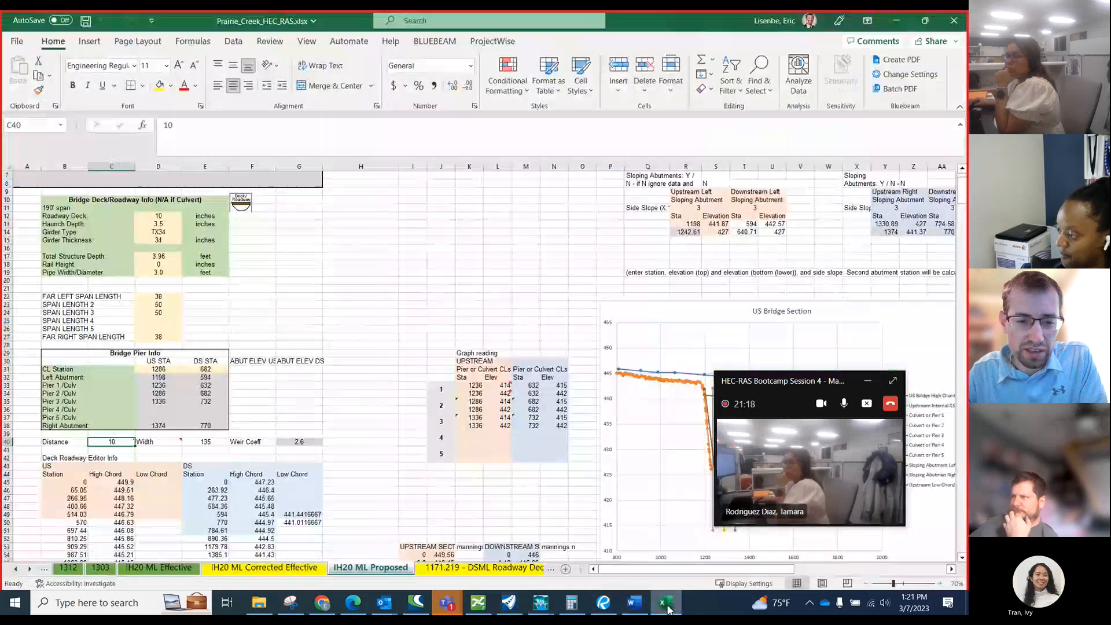
pyautogui.click(30, 571)
pyautogui.click(29, 570)
pyautogui.click(30, 571)
pyautogui.click(30, 570)
pyautogui.click(29, 570)
pyautogui.click(29, 570)
pyautogui.click(29, 571)
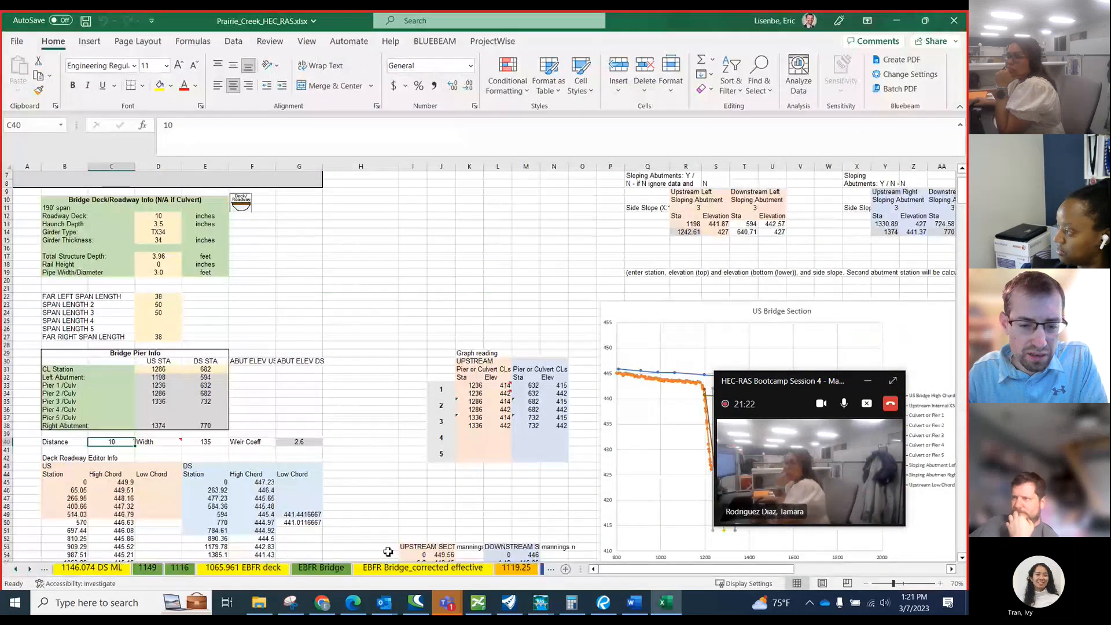
pyautogui.click(29, 571)
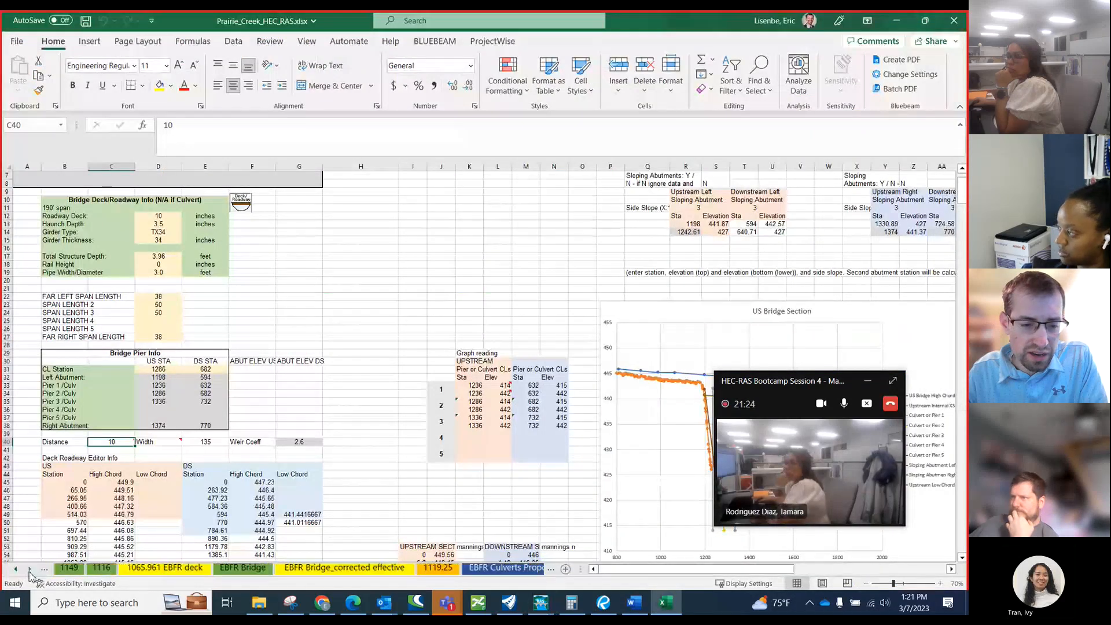
pyautogui.click(30, 570)
pyautogui.click(30, 570)
pyautogui.click(432, 568)
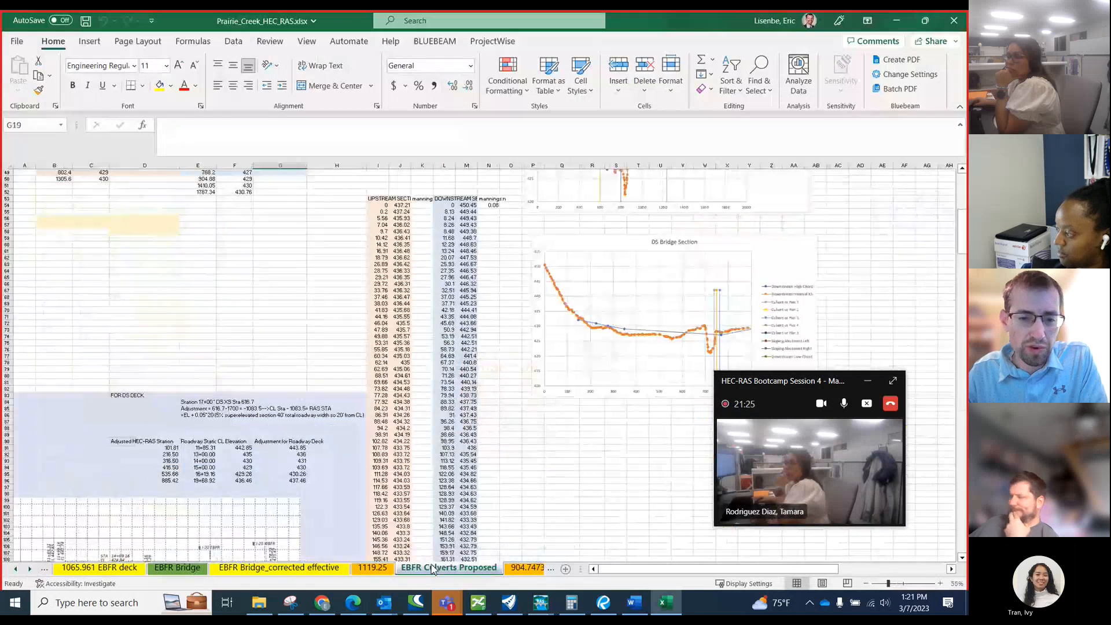
pyautogui.click(284, 382)
pyautogui.scroll(16, 128, 356)
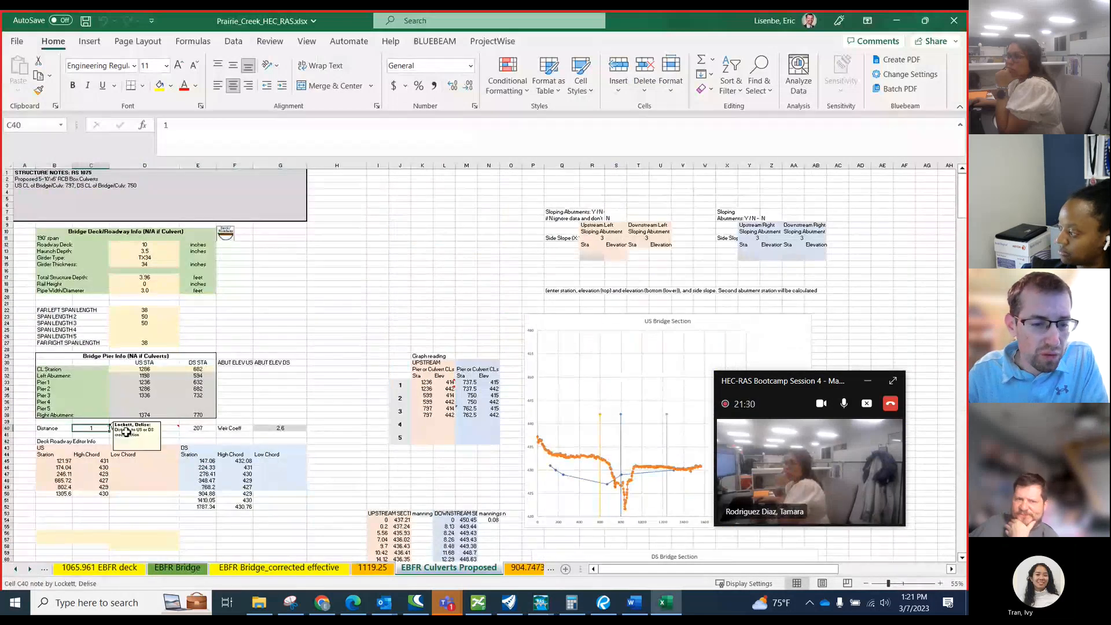
pyautogui.click(198, 429)
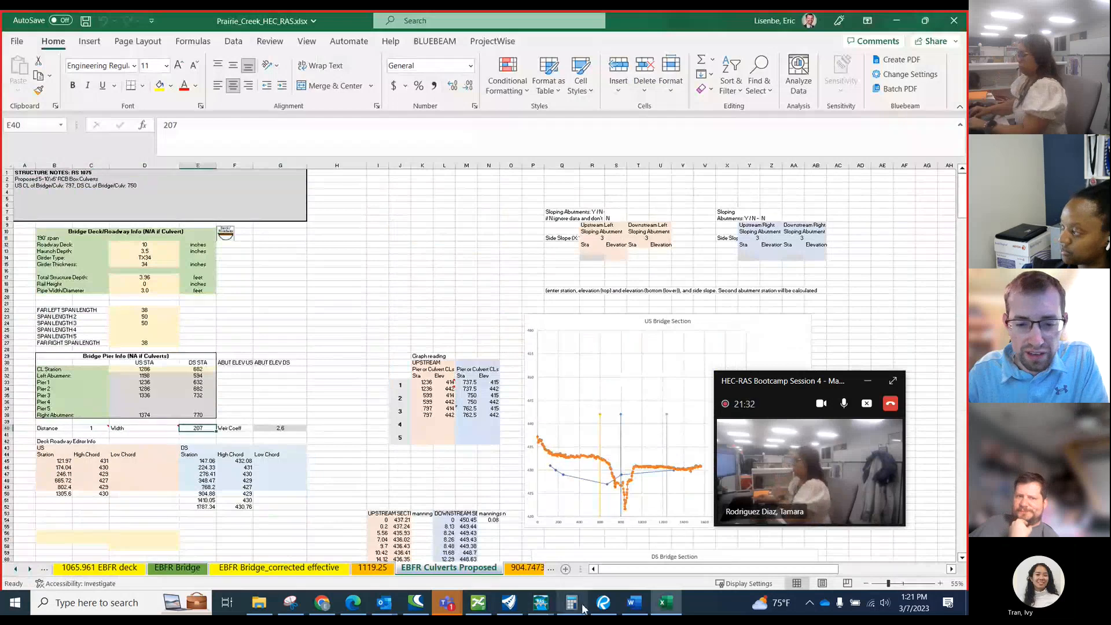
# Switch to OpenRoads Modeling, measure the frontage road culvert along its centerline from the inlet through the bend to the outlet, and return to the workbook.
pyautogui.click(509, 603)
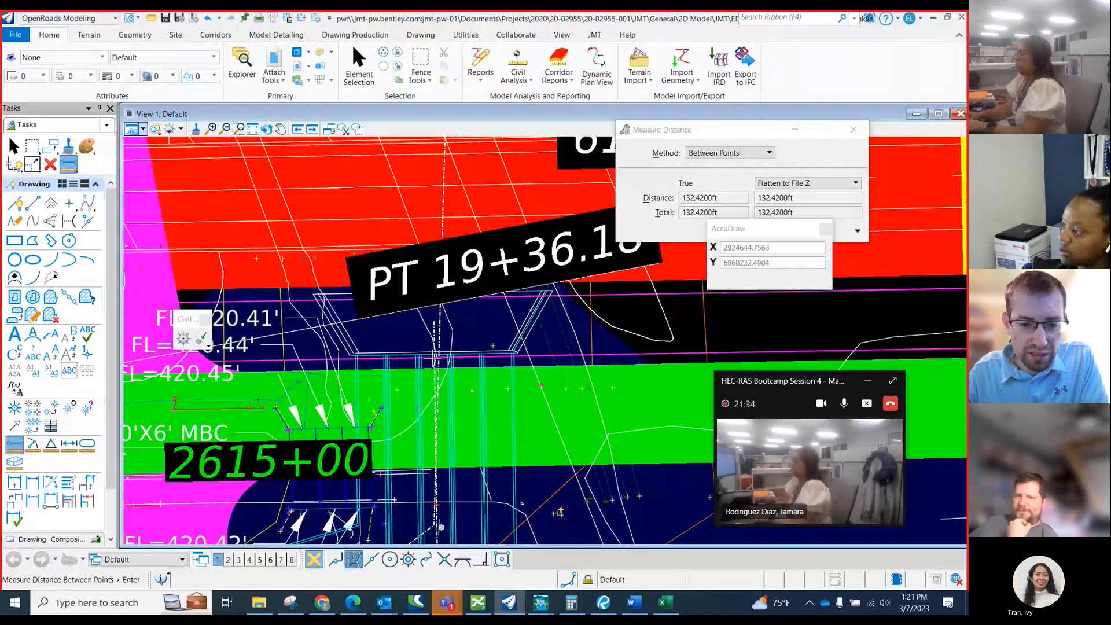
pyautogui.click(434, 354)
pyautogui.scroll(-3, 435, 356)
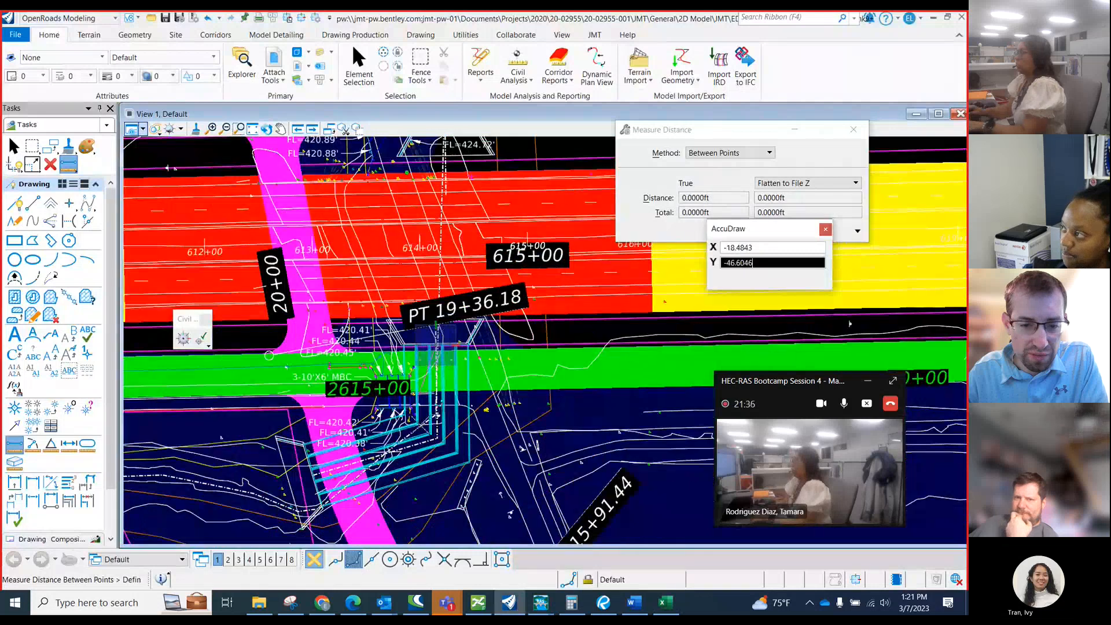
pyautogui.scroll(3, 452, 440)
pyautogui.click(453, 435)
pyautogui.scroll(-1, 385, 437)
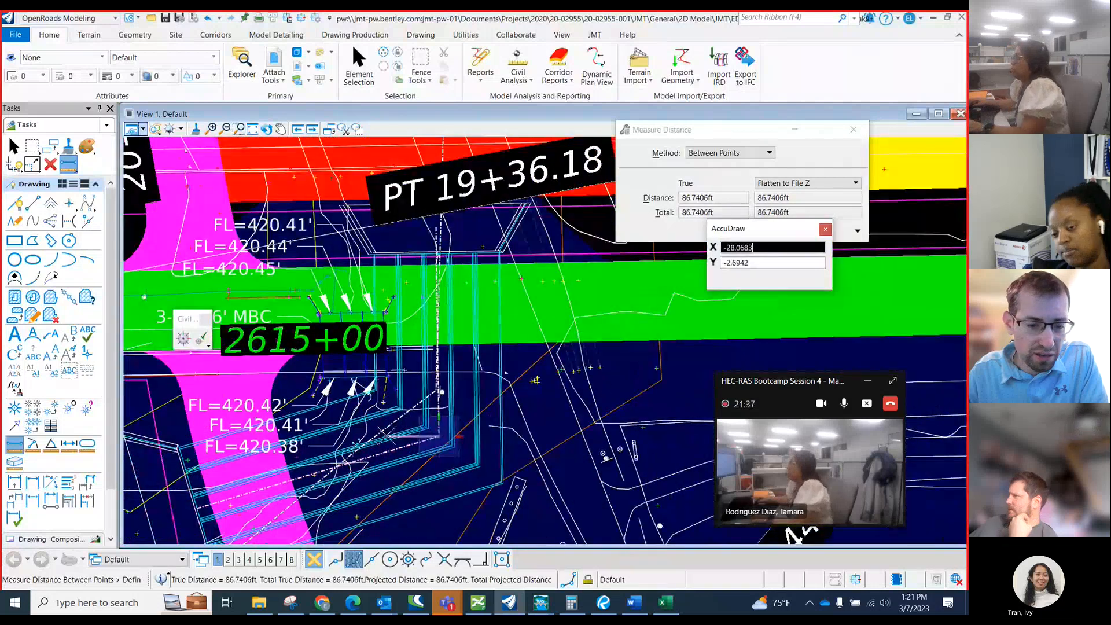
pyautogui.click(197, 509)
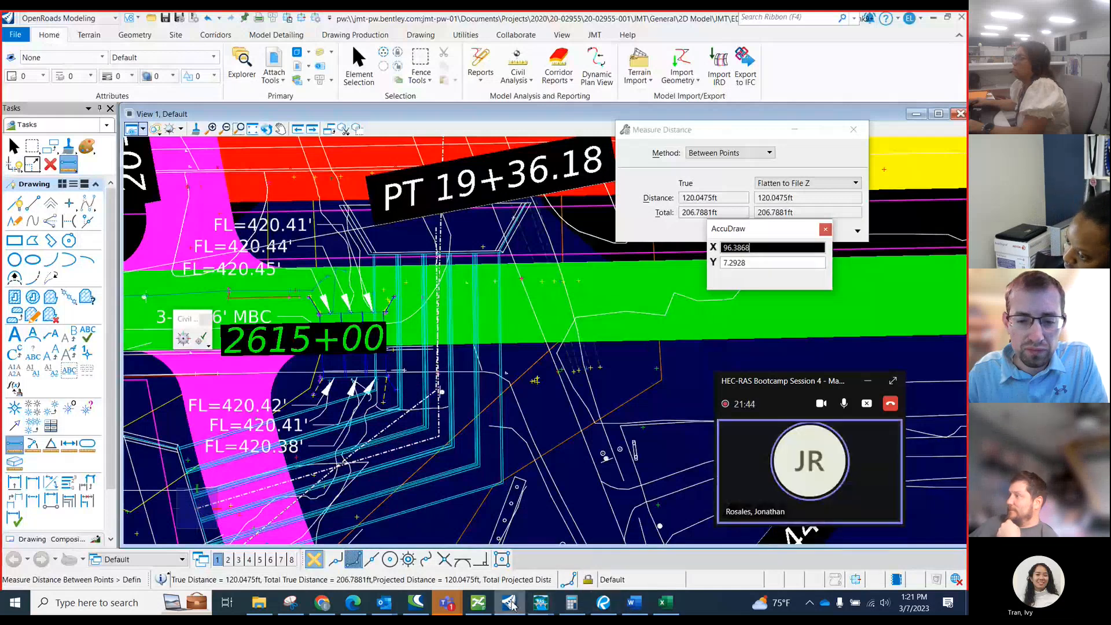
pyautogui.click(511, 603)
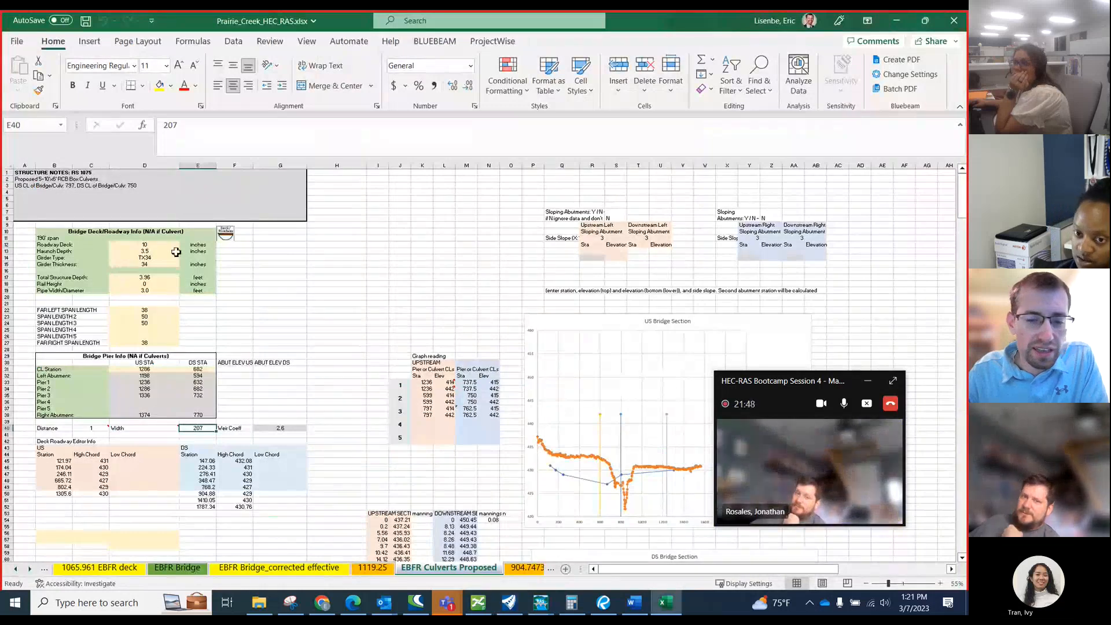
# Switch to HEC-RAS and add a new bridge/culvert at river station 1075 in the Proposed_JMT geometry.
pyautogui.moveTo(541, 603)
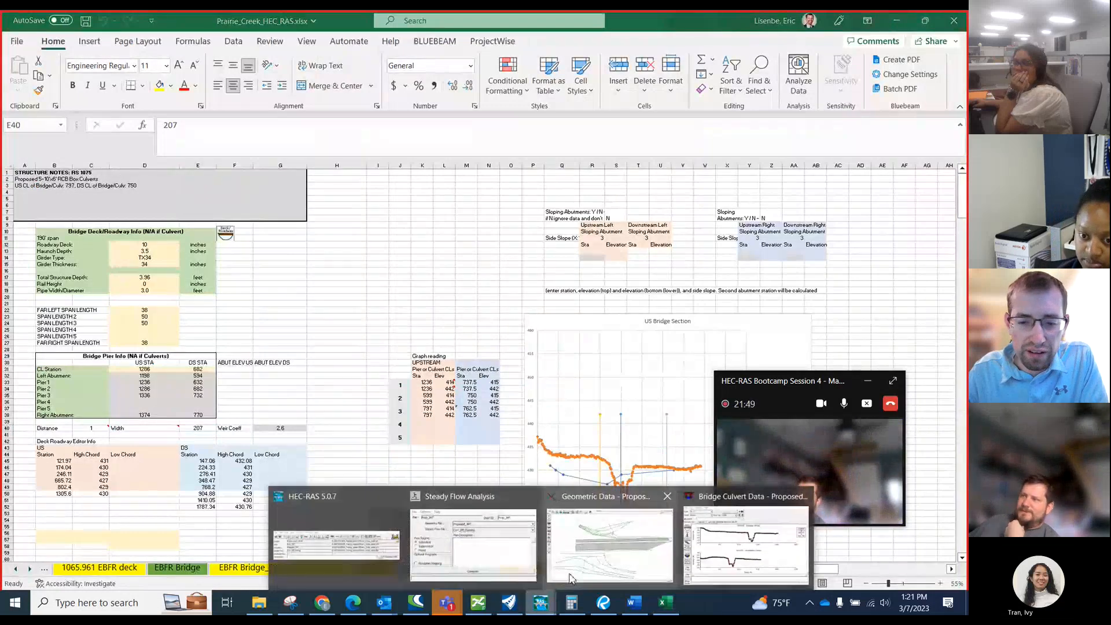
pyautogui.click(635, 547)
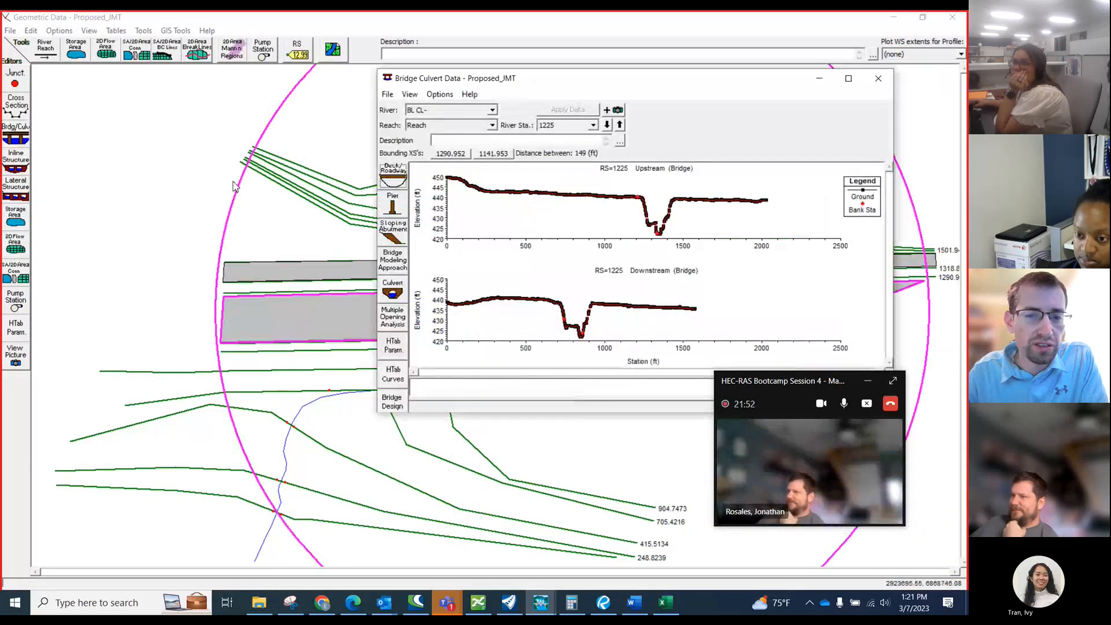
pyautogui.click(439, 93)
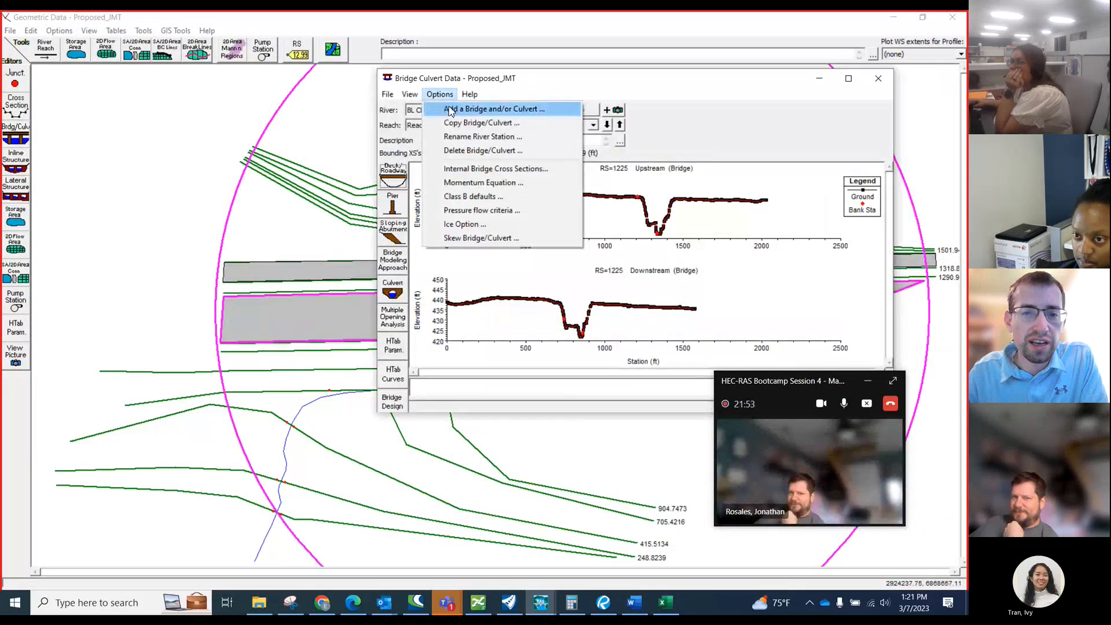
pyautogui.click(497, 106)
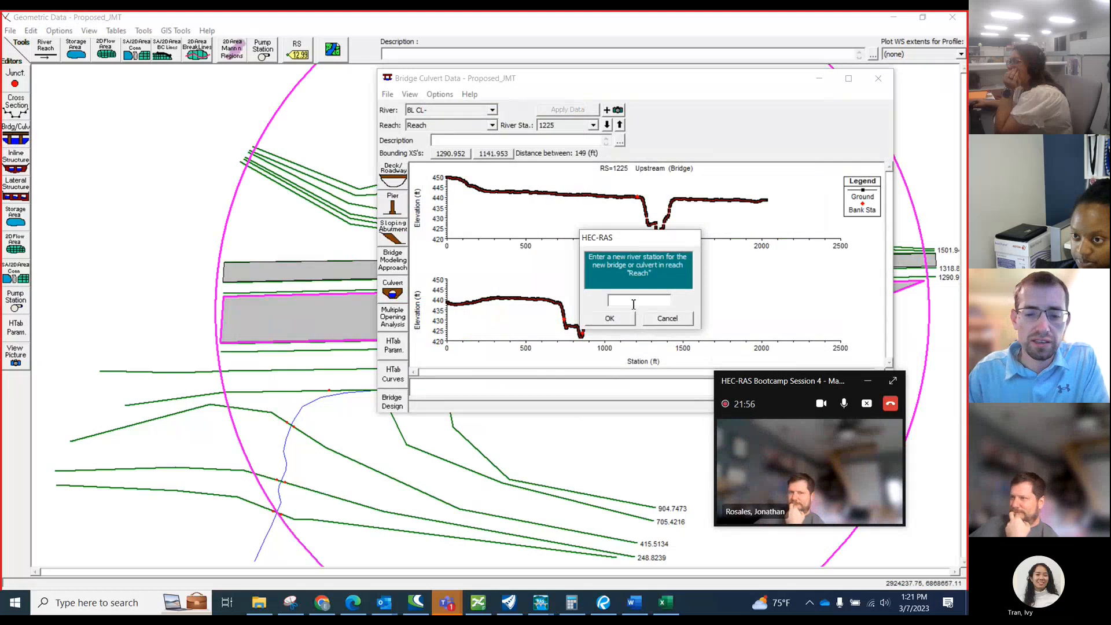
pyautogui.write('1075')
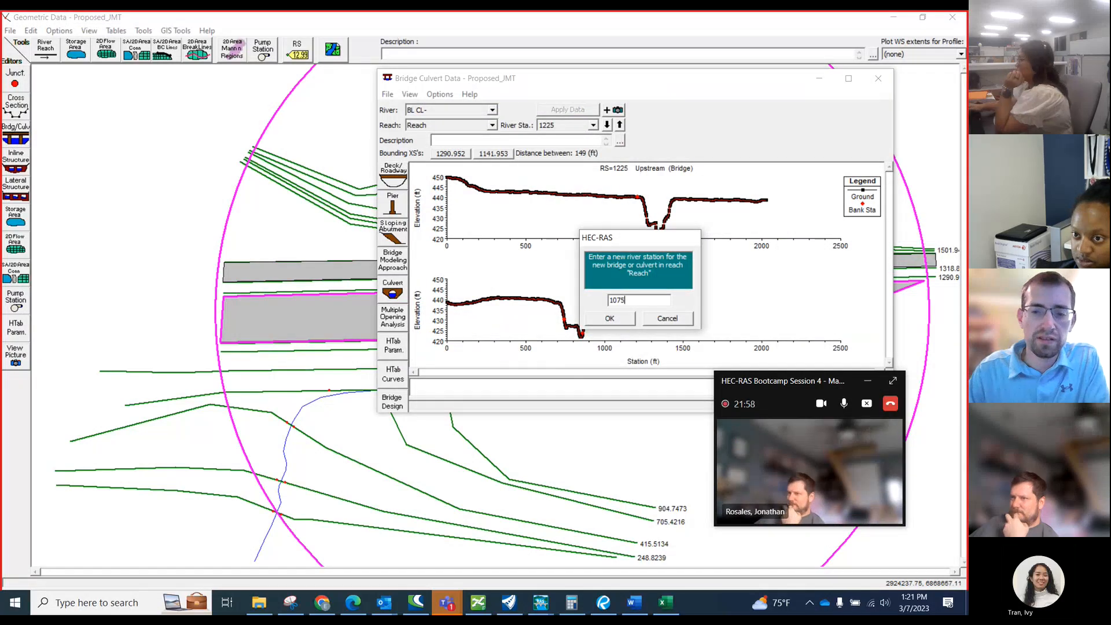
pyautogui.click(629, 319)
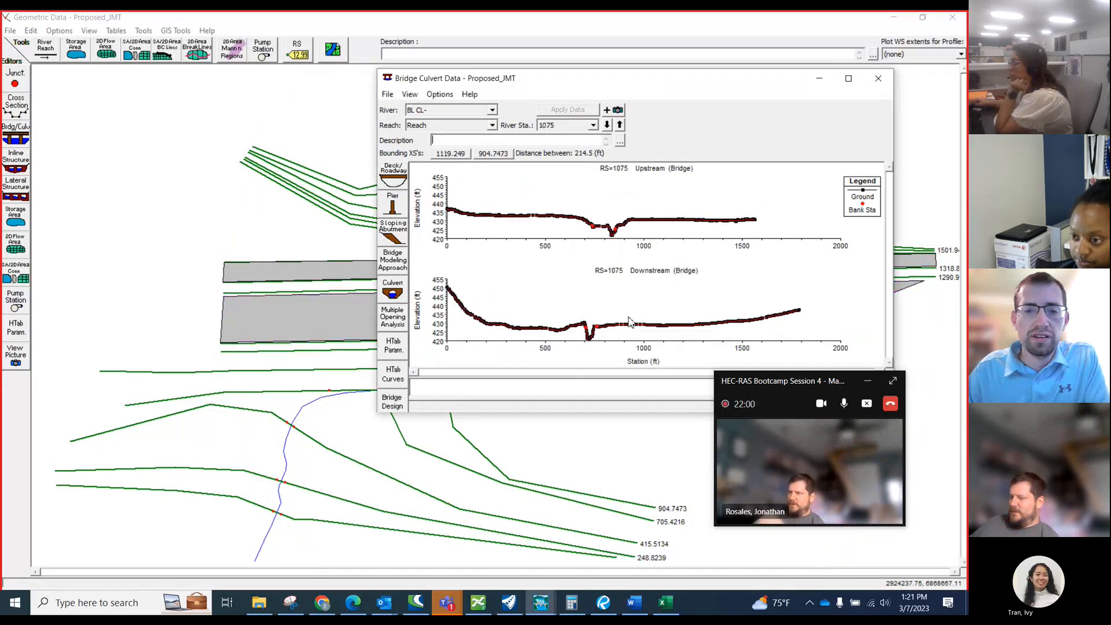
# Open the deck/roadway data for river station 1075 and set the distance to 1 ft and the width to 207 ft.
pyautogui.click(394, 175)
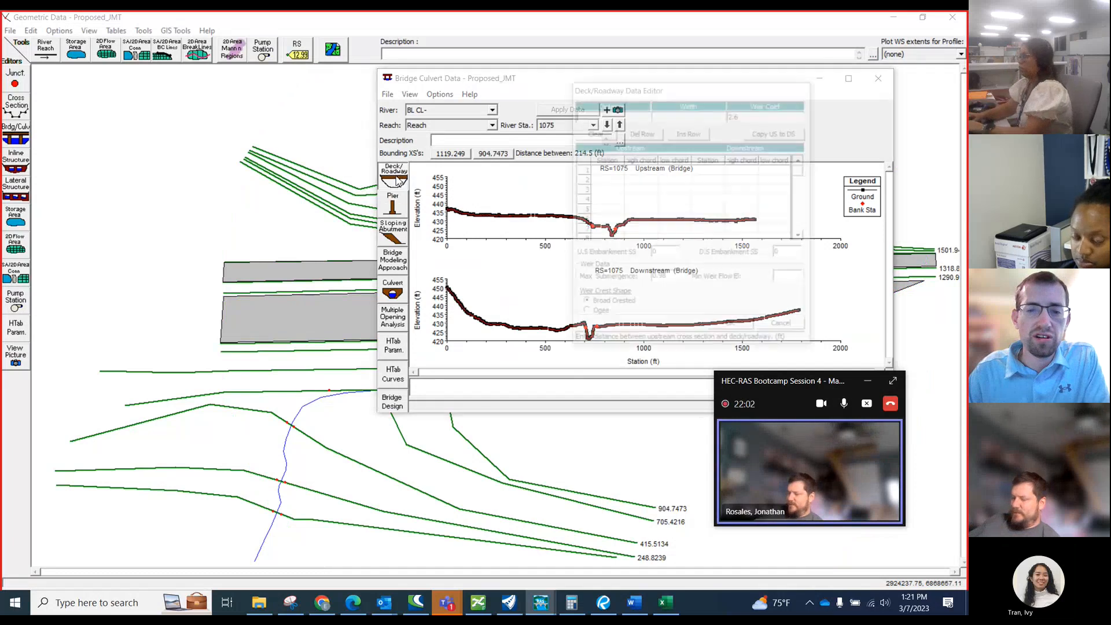
pyautogui.click(667, 114)
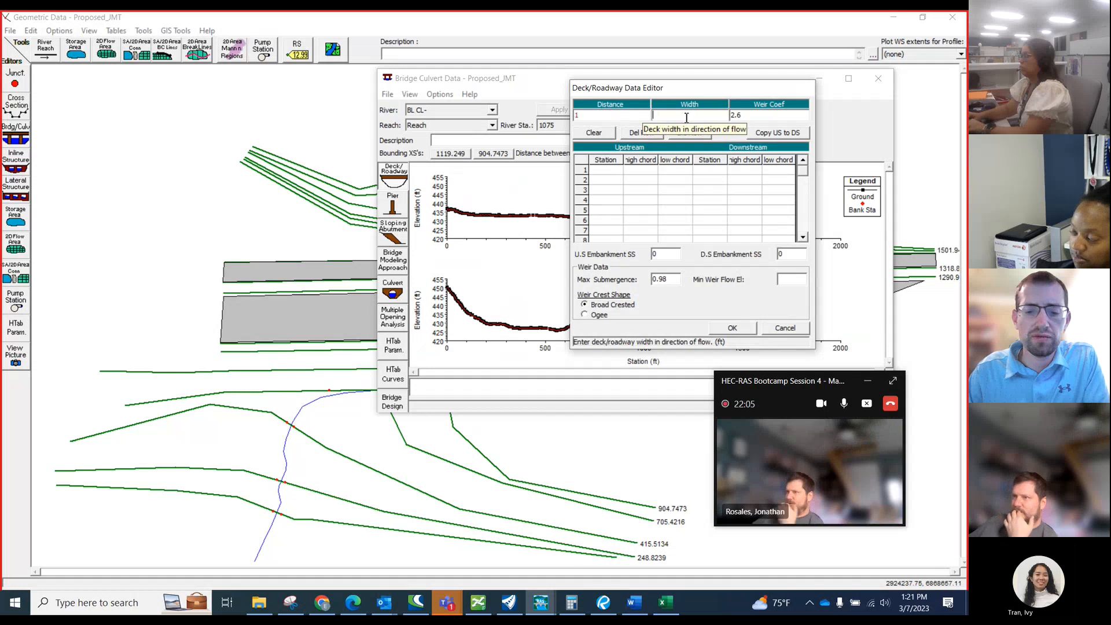
pyautogui.write('207')
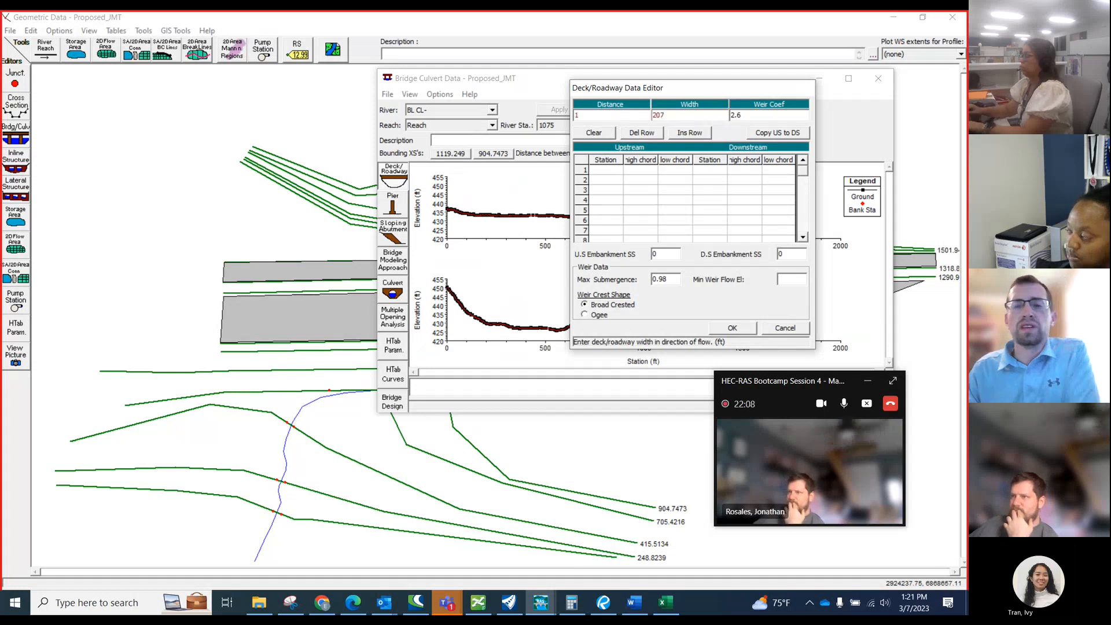
# Accept the deck/roadway data entered for river station 1075 and bring the Proposed_JMT geometry schematic to the front.
pyautogui.click(741, 329)
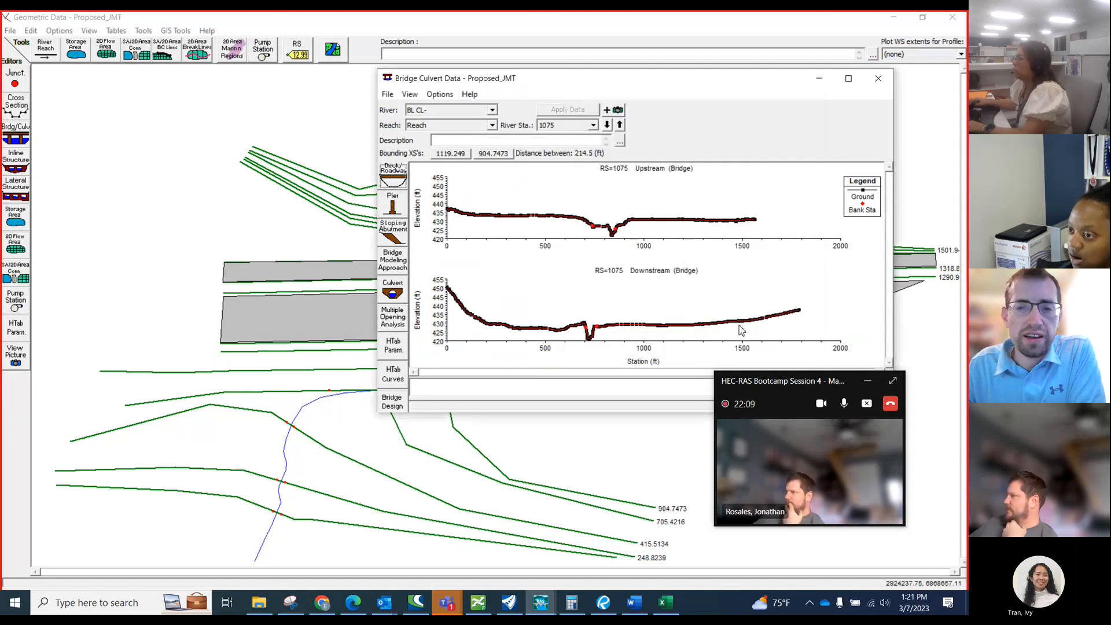
pyautogui.click(174, 270)
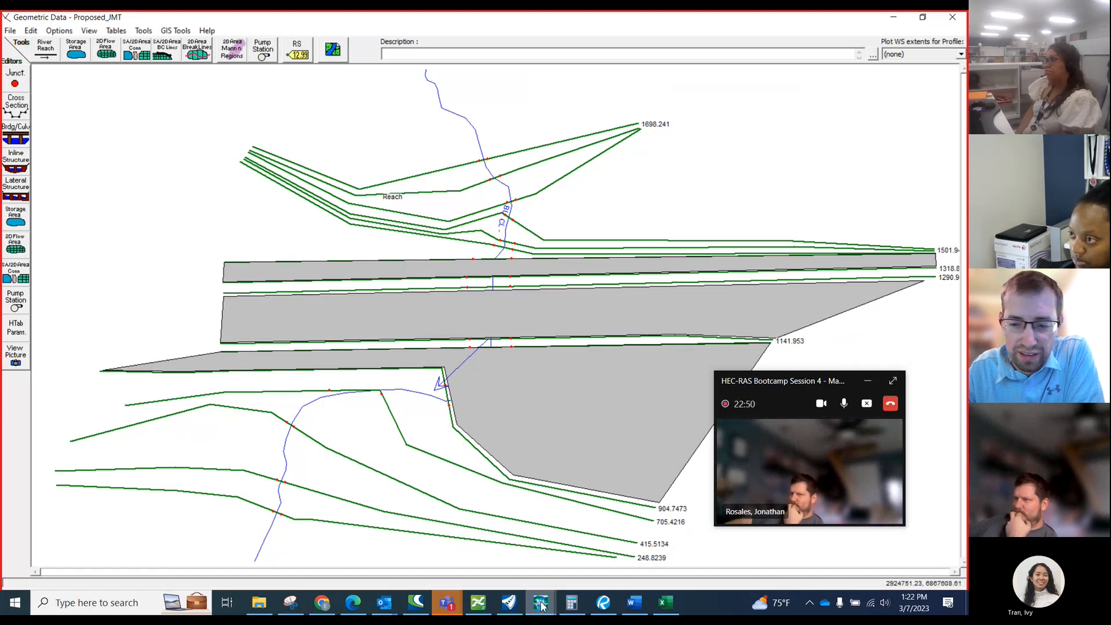
pyautogui.moveTo(541, 603)
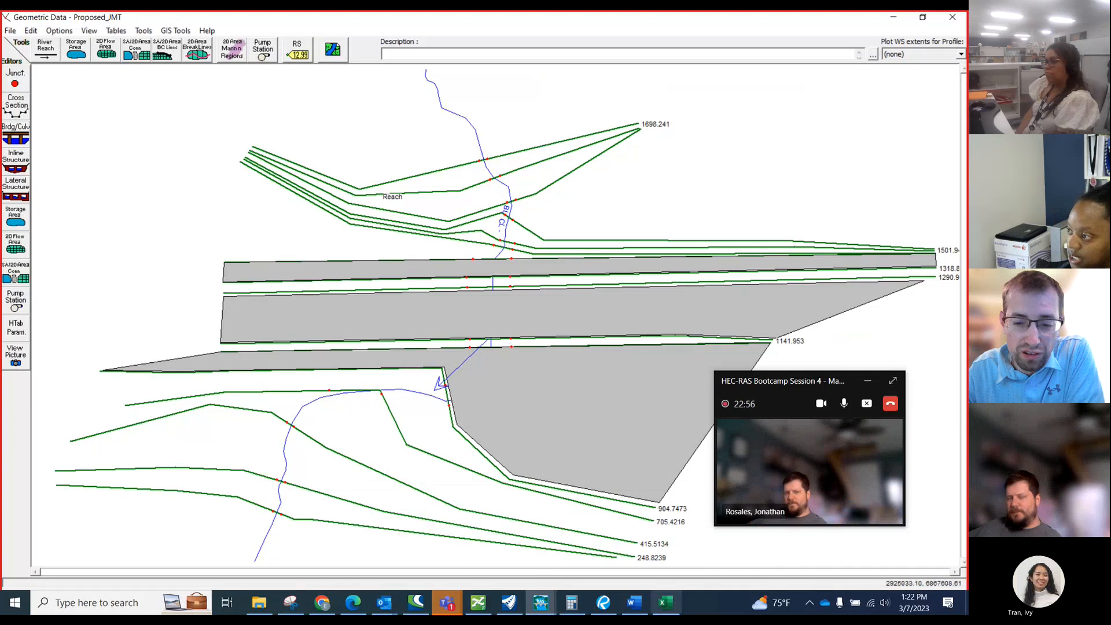
# Switch to the Prairie Creek workbook and check the upstream and downstream deck/roadway stations and high chords on the EBFR Culverts Proposed sheet.
pyautogui.click(664, 604)
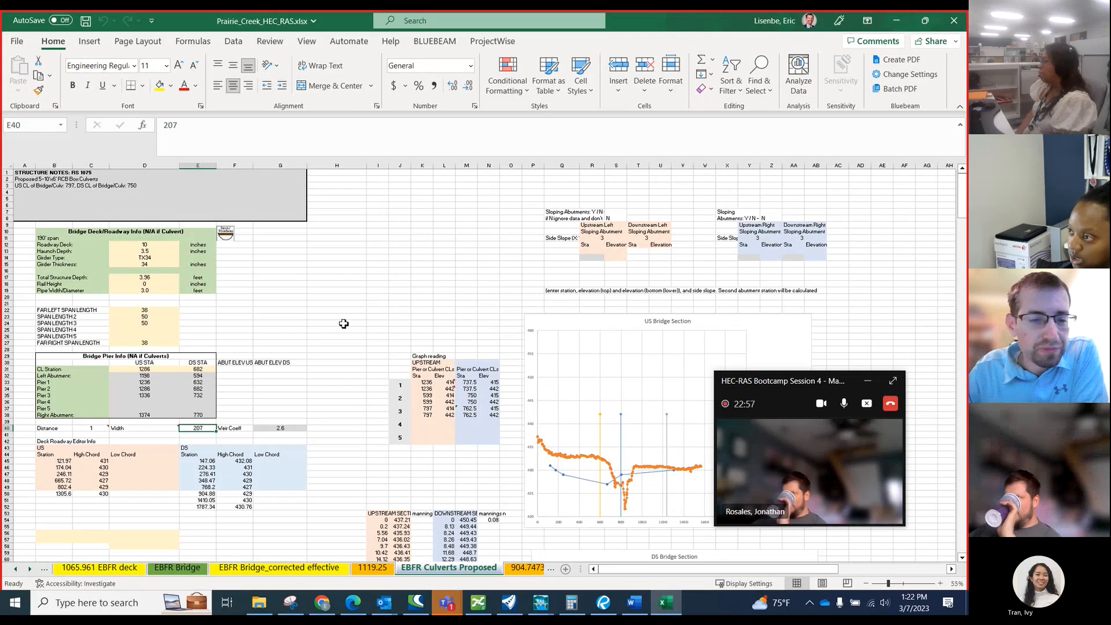
pyautogui.scroll(-5, 228, 379)
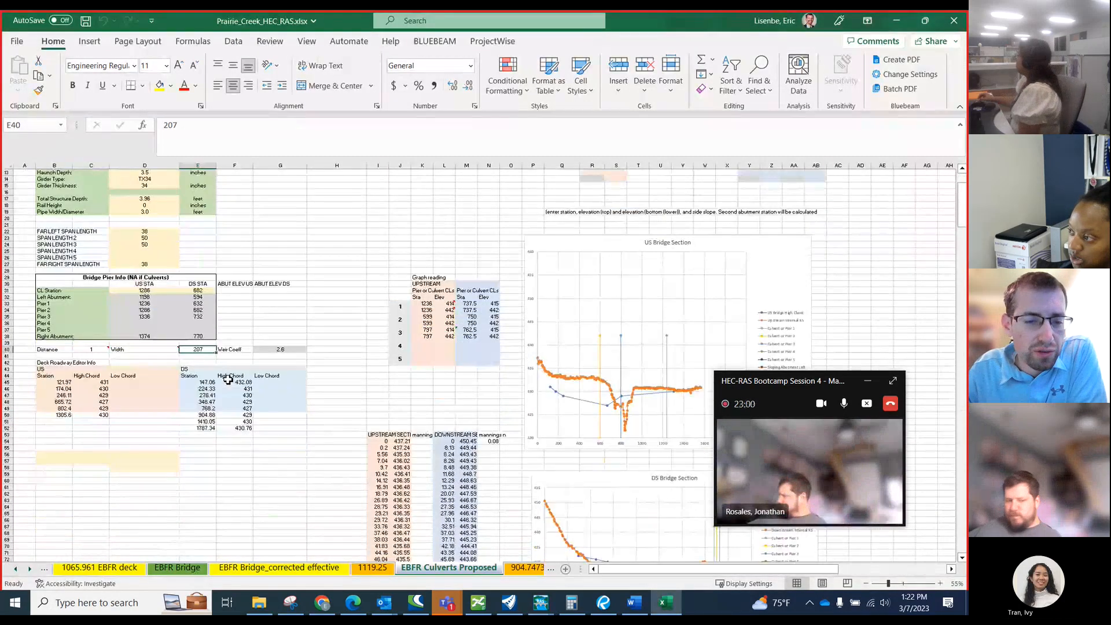
pyautogui.scroll(5, 228, 380)
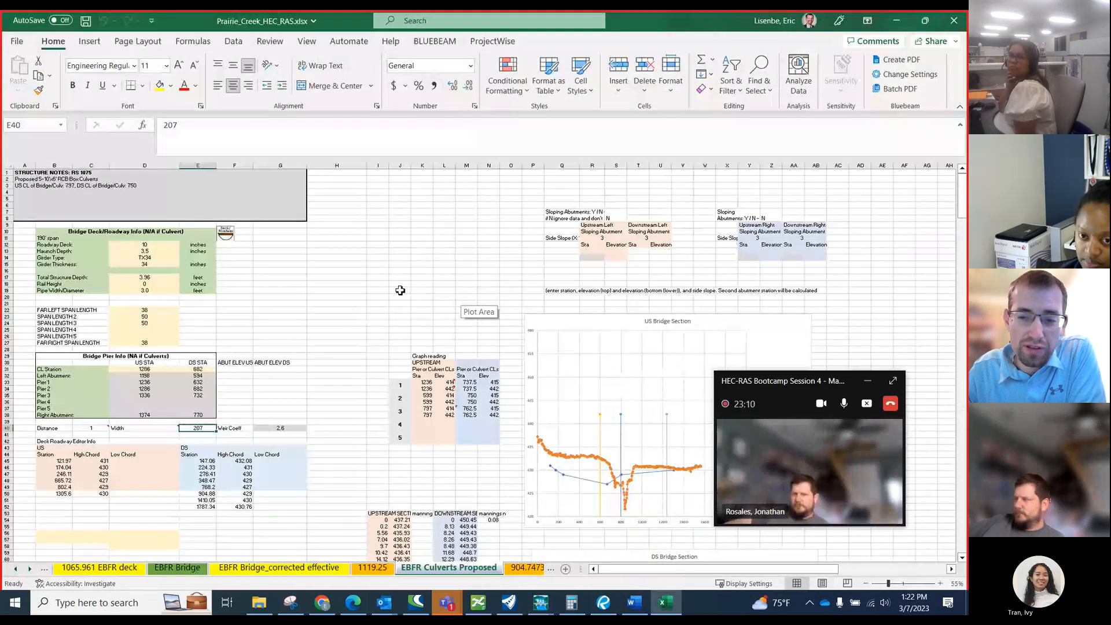
# Switch to Bluebeam Revu, maximize its window and examine the roadway profiles on 20230302_I-20_Roll Plot_01.
pyautogui.click(604, 607)
pyautogui.click(383, 602)
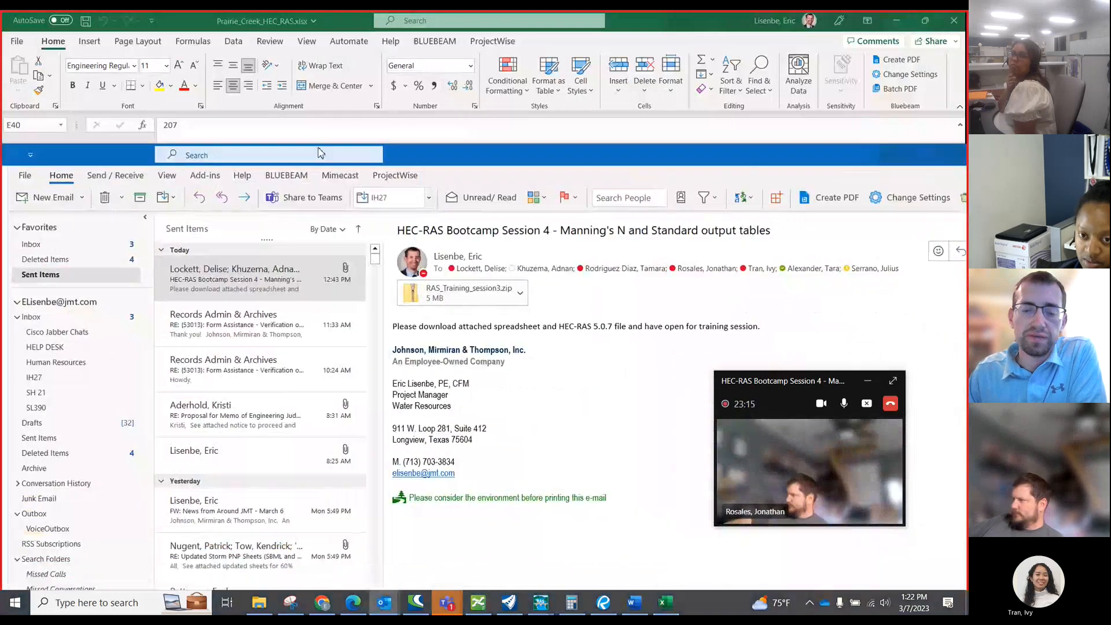
pyautogui.moveTo(321, 153); pyautogui.dragTo(0, 106)
pyautogui.moveTo(0, 197); pyautogui.dragTo(330, 158)
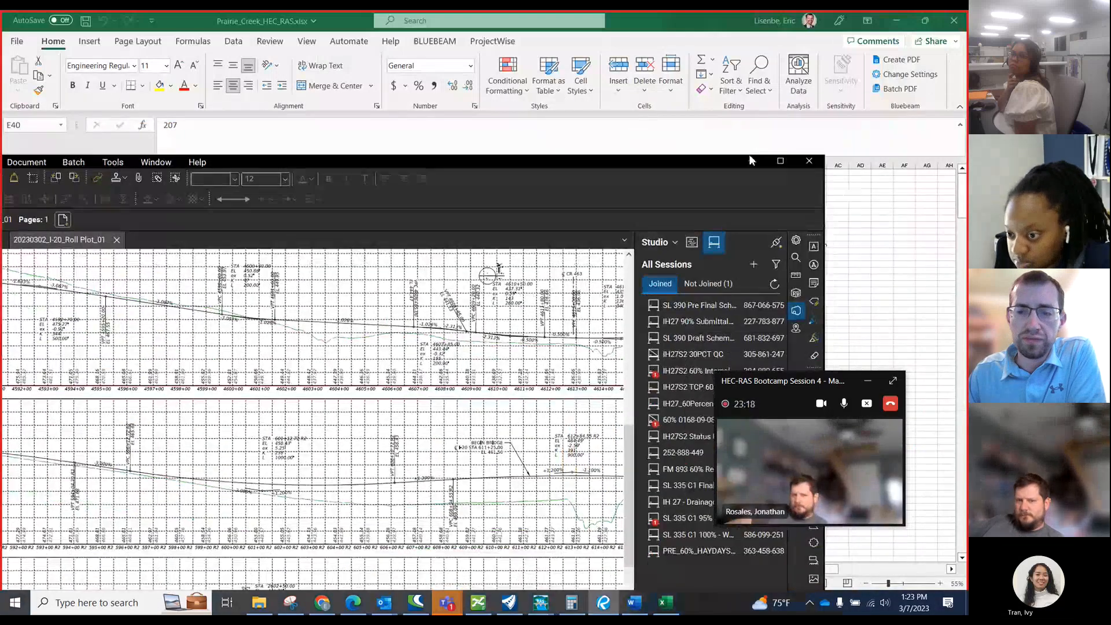
pyautogui.click(781, 161)
pyautogui.scroll(-3, 326, 313)
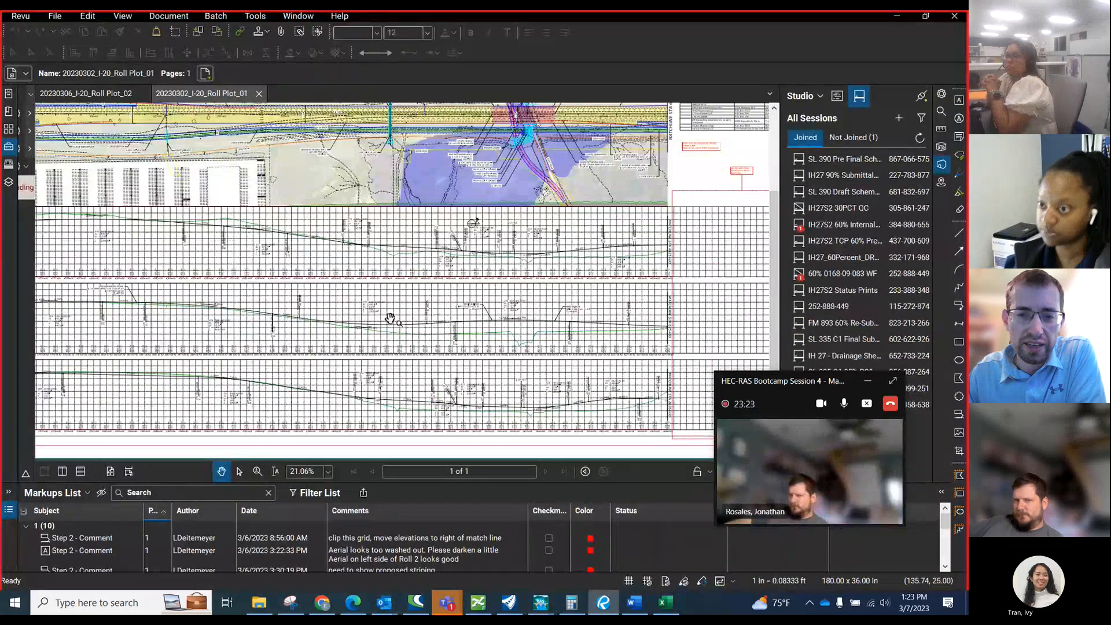
pyautogui.scroll(-2, 417, 364)
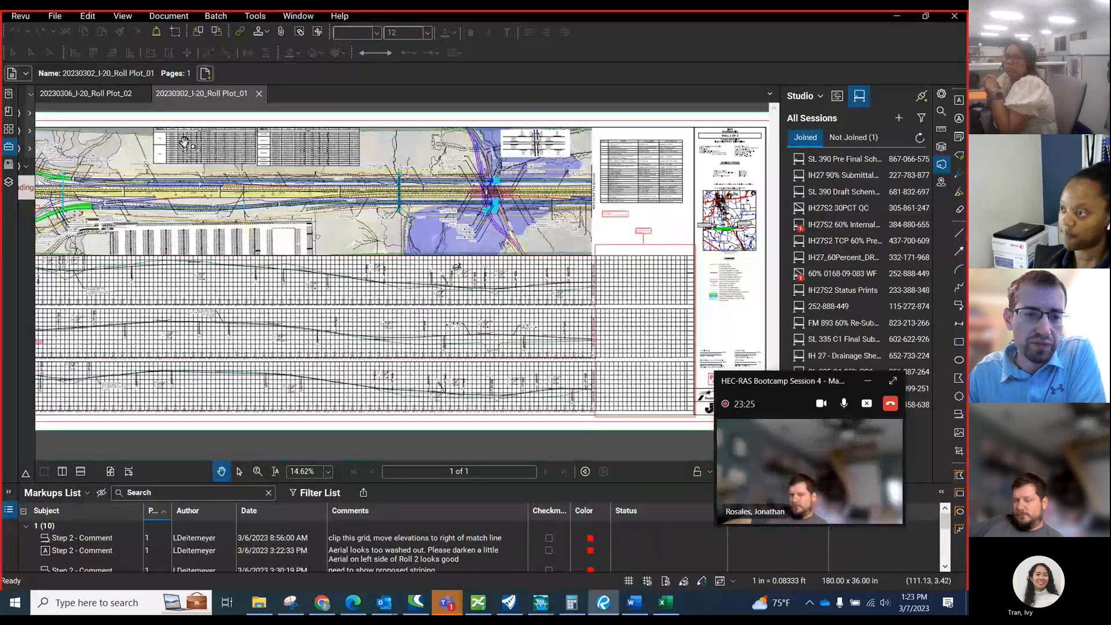
# Show 20230306_I-20_Roll Plot_02 and examine the CR 463 profile below the plan view.
pyautogui.click(113, 94)
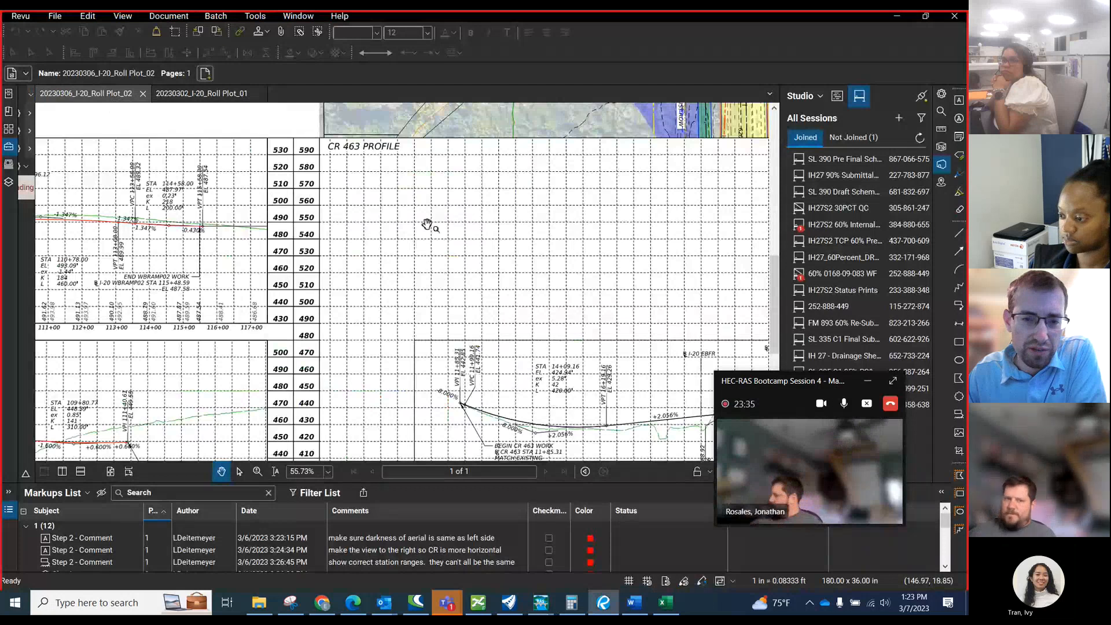
pyautogui.scroll(-4, 270, 233)
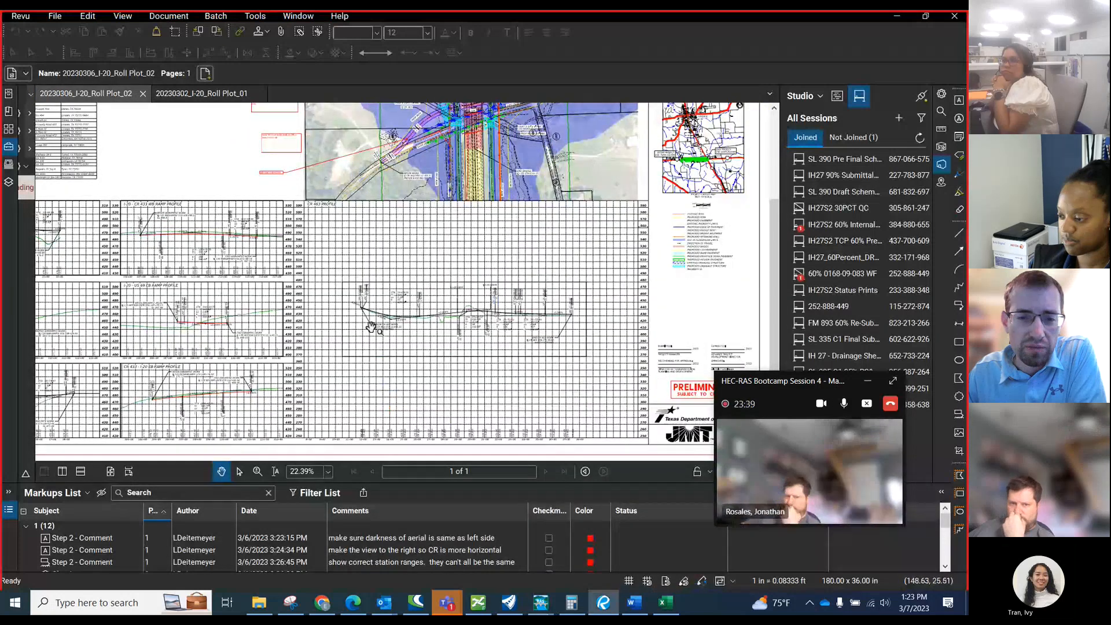
pyautogui.scroll(-1, 348, 353)
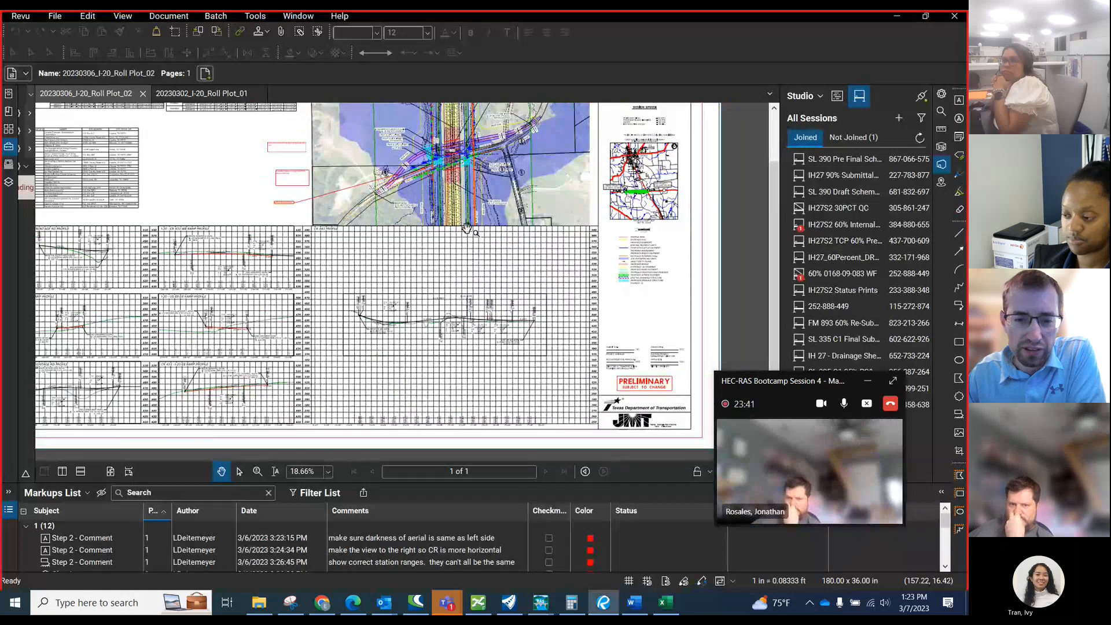
pyautogui.scroll(3, 424, 318)
pyautogui.scroll(-3, 364, 351)
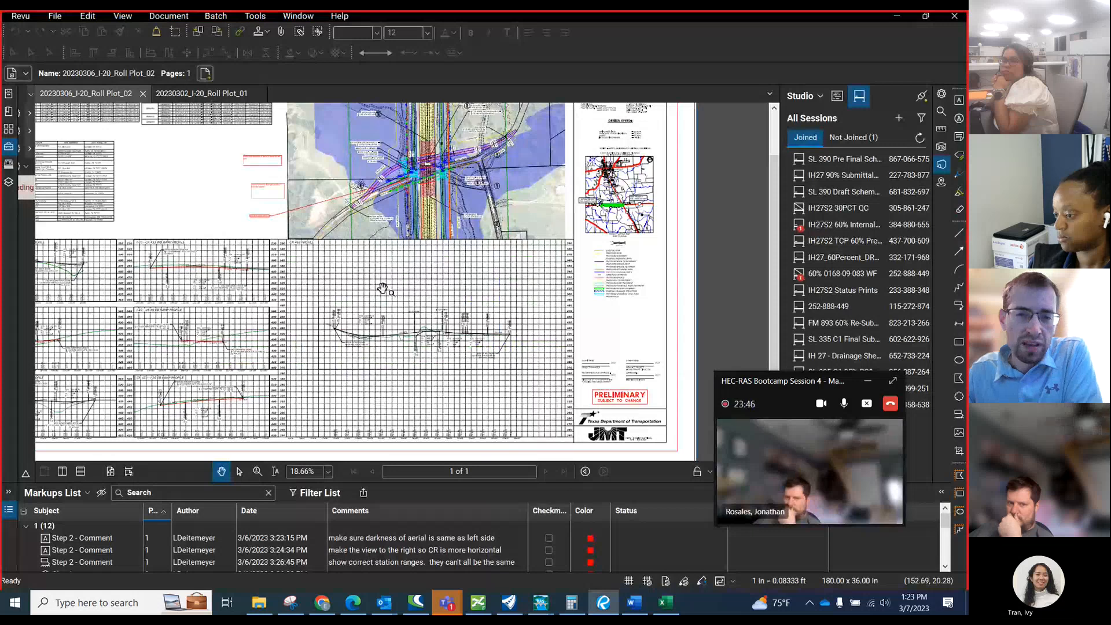
# Examine the CR 463 plan view around the I-20 crossing and its proposed box culverts, and minimize the roll plot.
pyautogui.scroll(1, 347, 281)
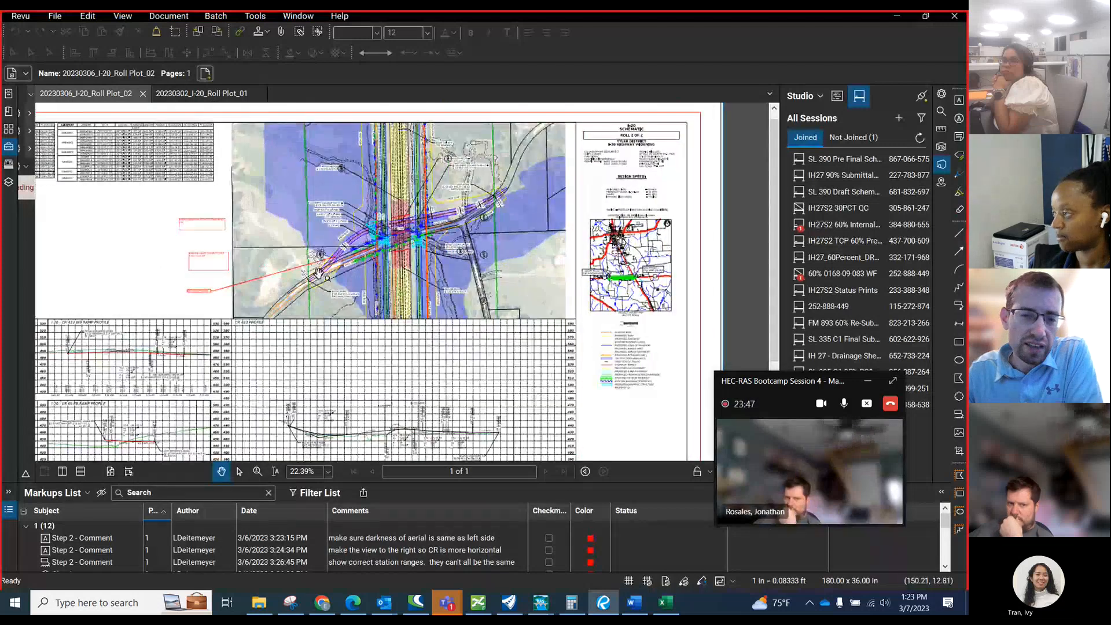
pyautogui.scroll(3, 349, 253)
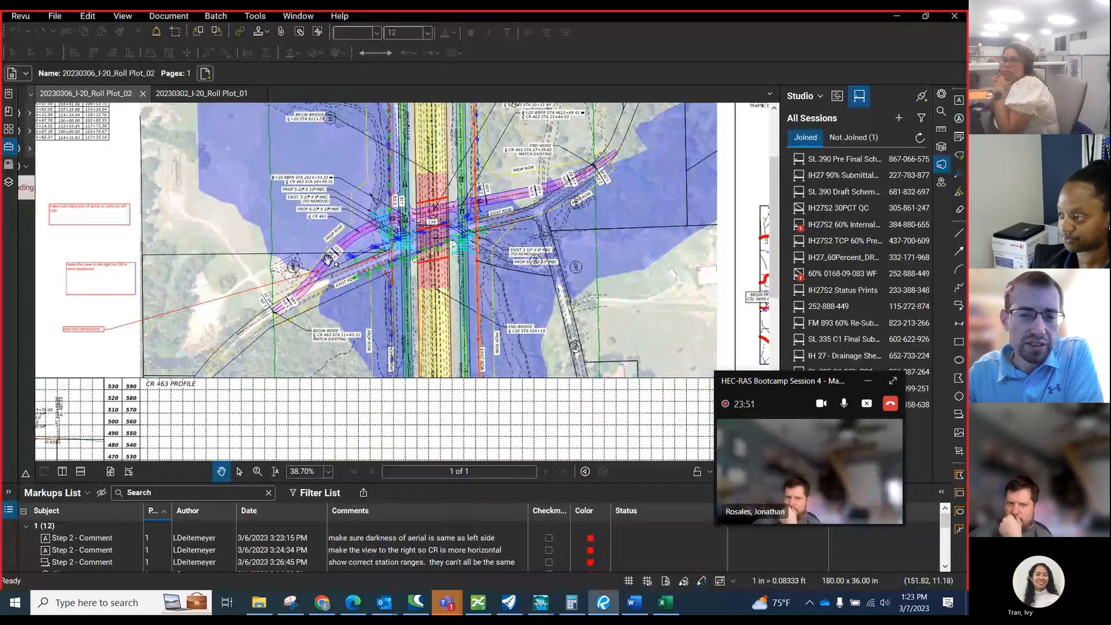
pyautogui.scroll(-1, 316, 269)
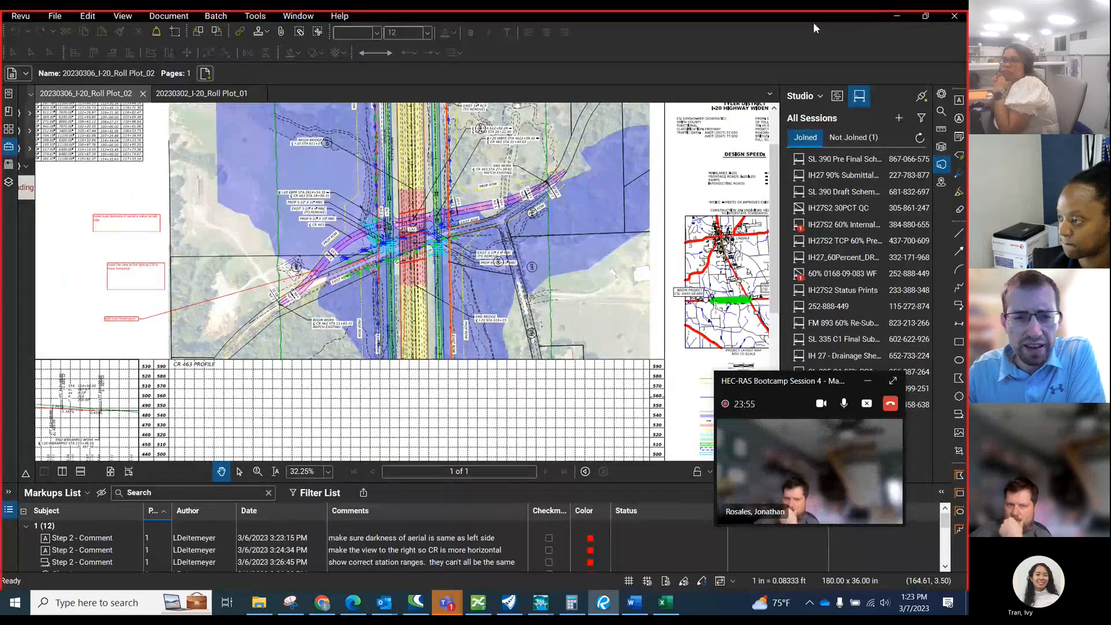
pyautogui.scroll(1, 576, 133)
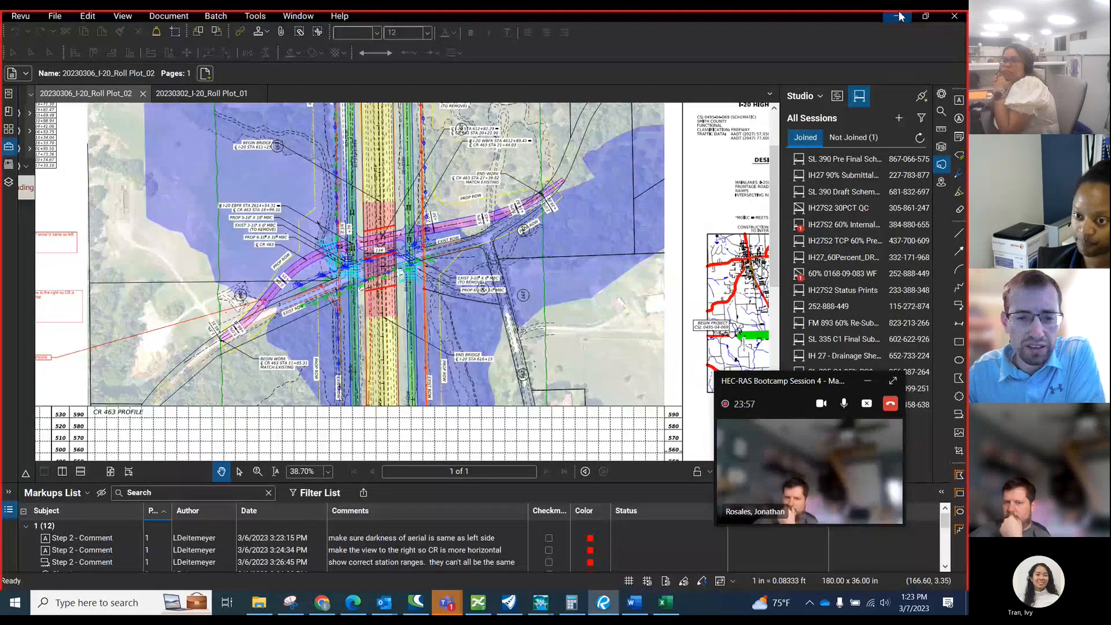
pyautogui.click(899, 15)
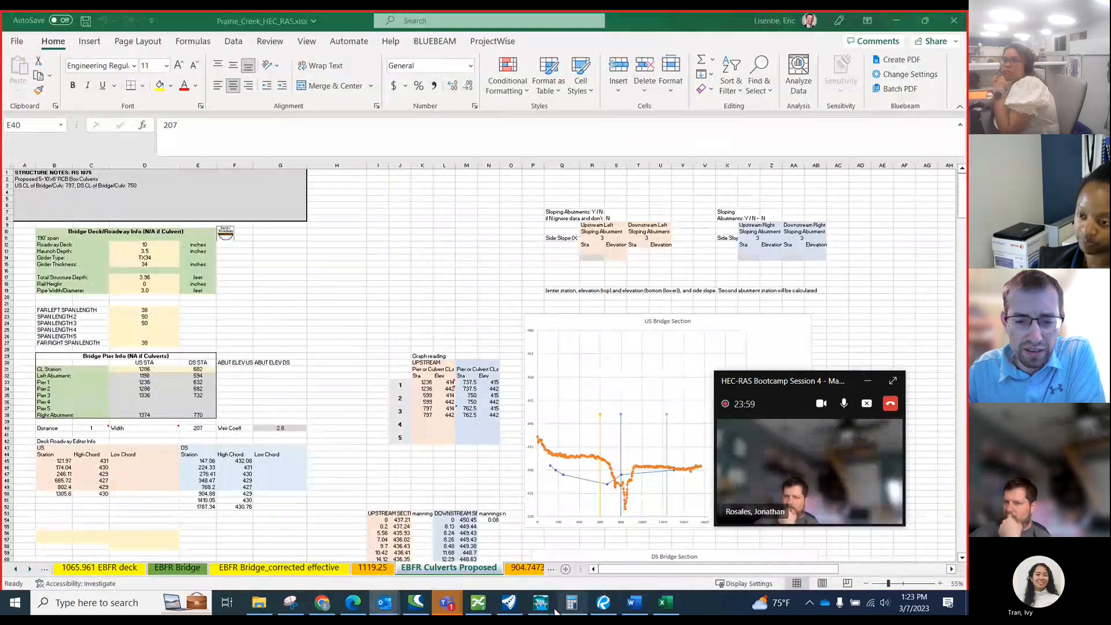
# Switch to OpenRoads Modeling, reset the distance measurement, examine the frontage road and CR 463 around the culvert crossing, and minimize the program.
pyautogui.click(508, 602)
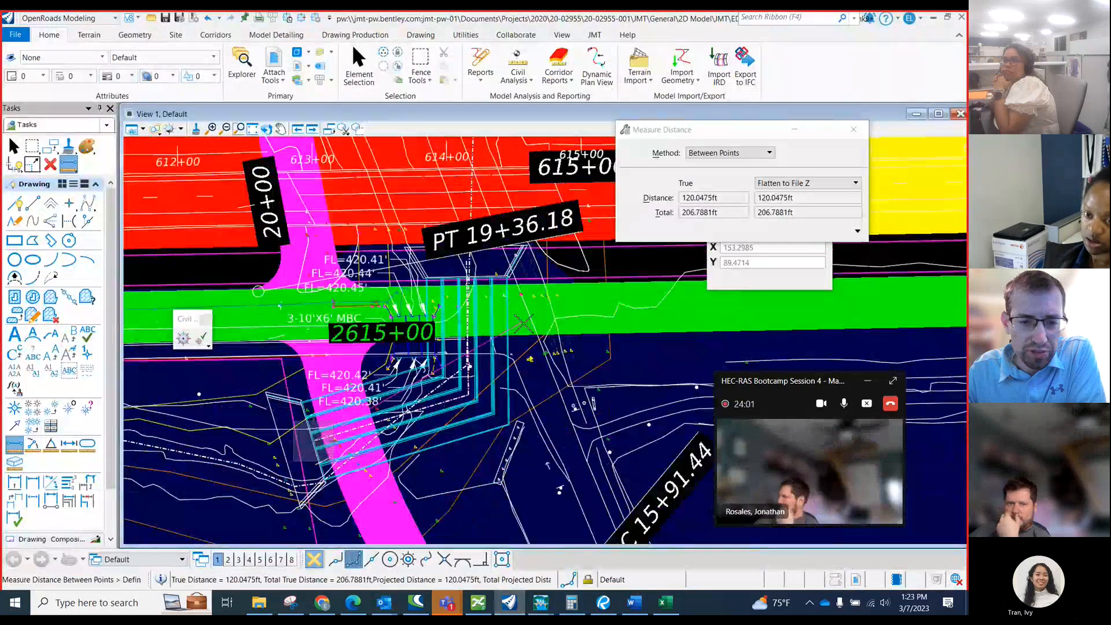
pyautogui.rightClick(463, 307)
pyautogui.scroll(-2, 460, 306)
pyautogui.scroll(-1, 408, 329)
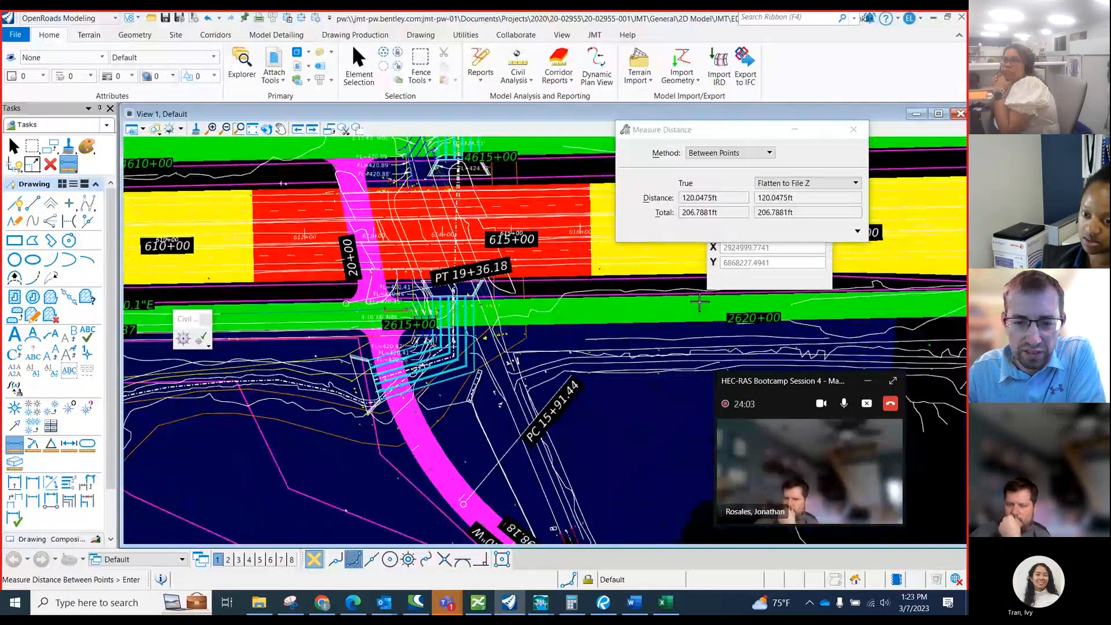
pyautogui.scroll(-2, 665, 318)
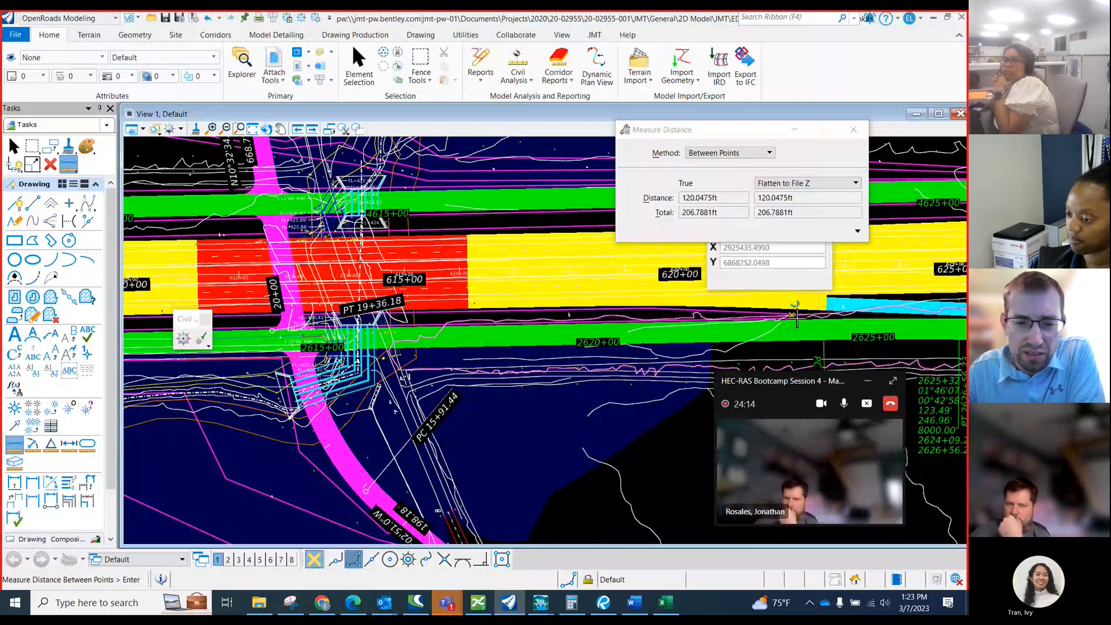
pyautogui.scroll(1, 383, 328)
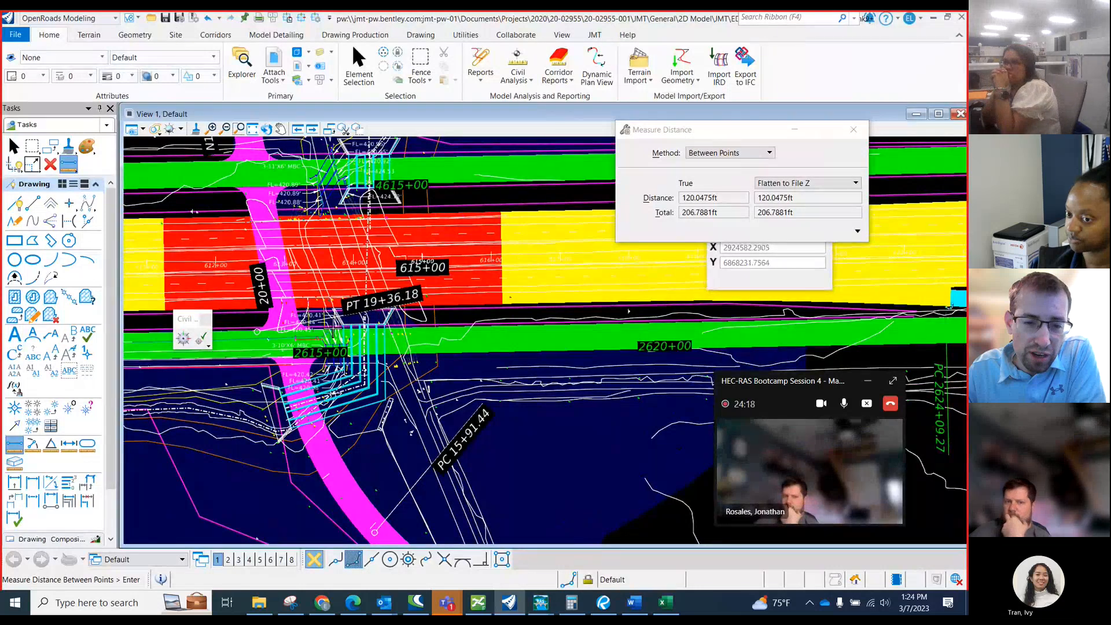
pyautogui.scroll(-4, 344, 332)
pyautogui.scroll(3, 444, 443)
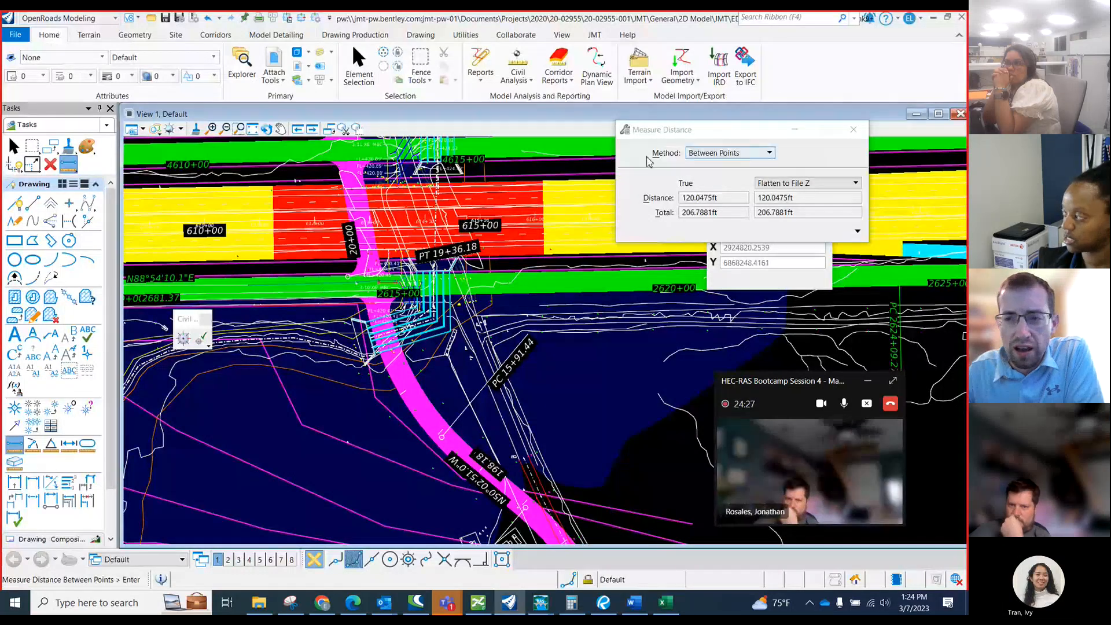
pyautogui.click(933, 18)
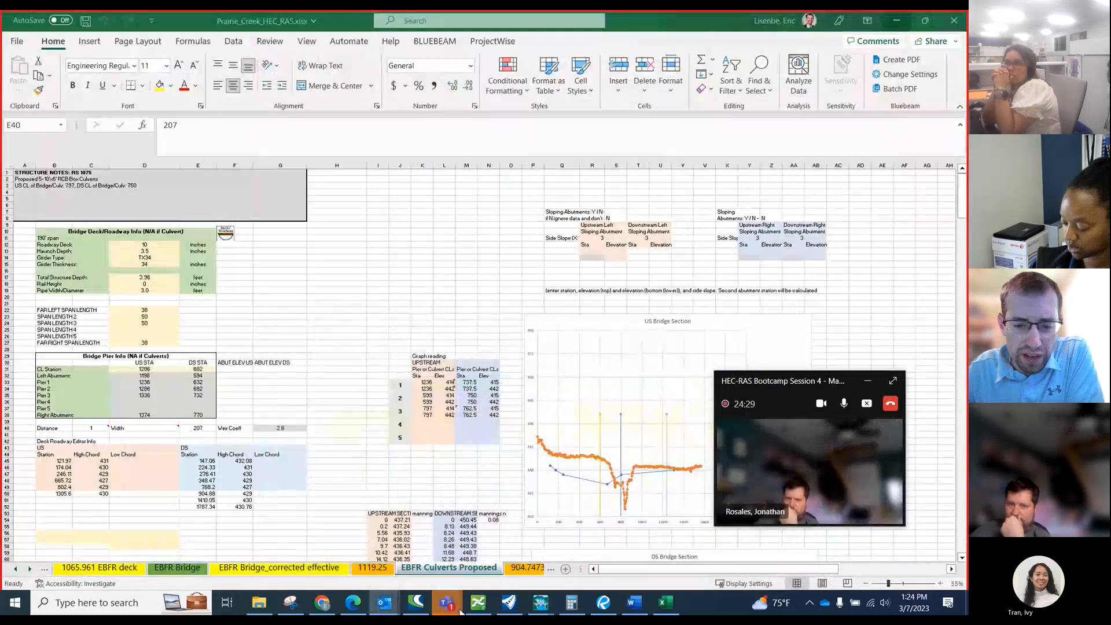
# Return to Roll Plot_02 in Bluebeam Revu and compare the CR 463 plan view with the full length of its profile.
pyautogui.click(604, 603)
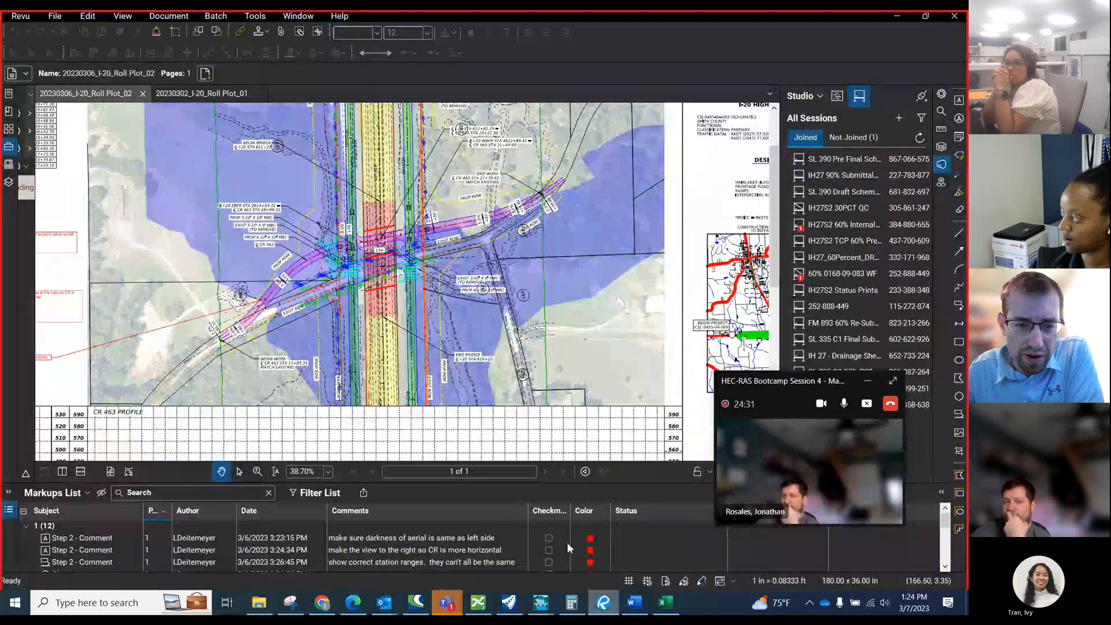
pyautogui.scroll(-2, 354, 198)
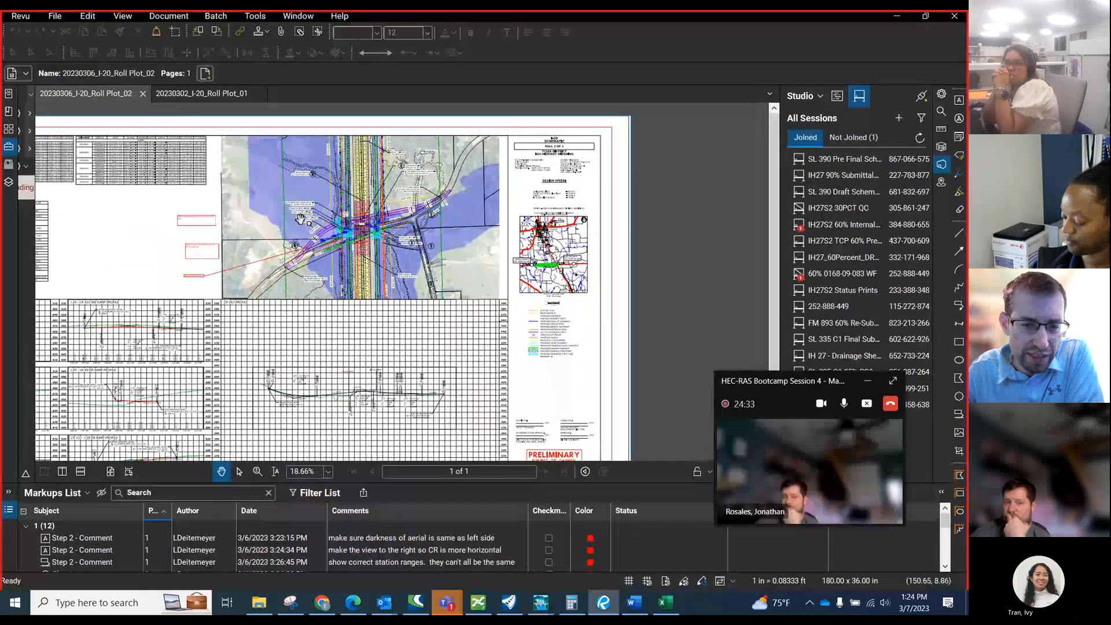
pyautogui.scroll(3, 353, 198)
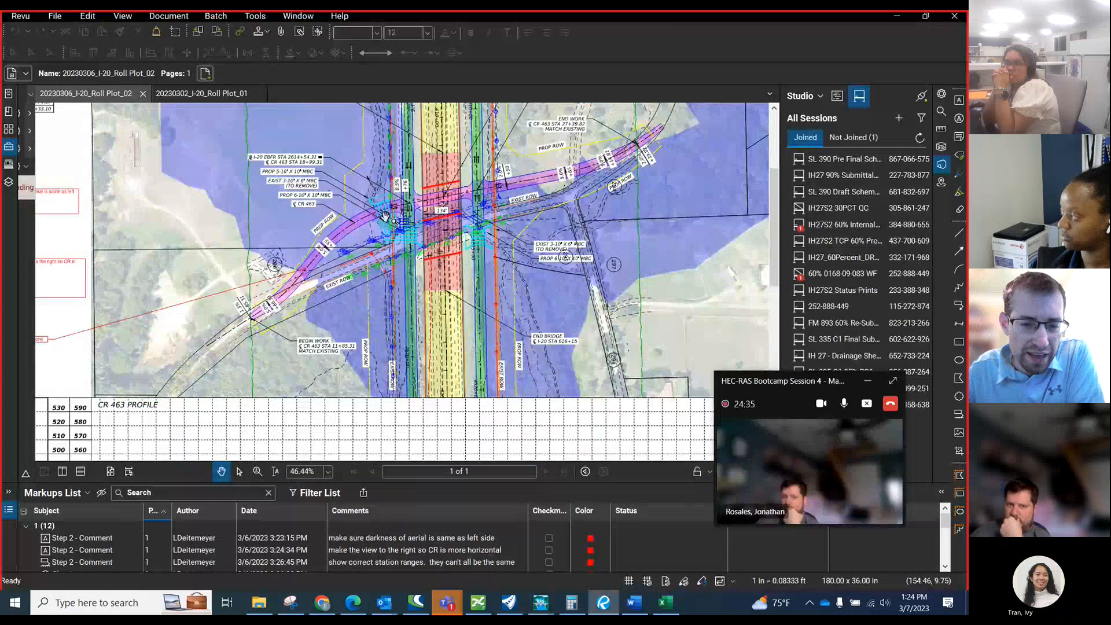
pyautogui.scroll(-3, 385, 216)
pyautogui.scroll(5, 334, 440)
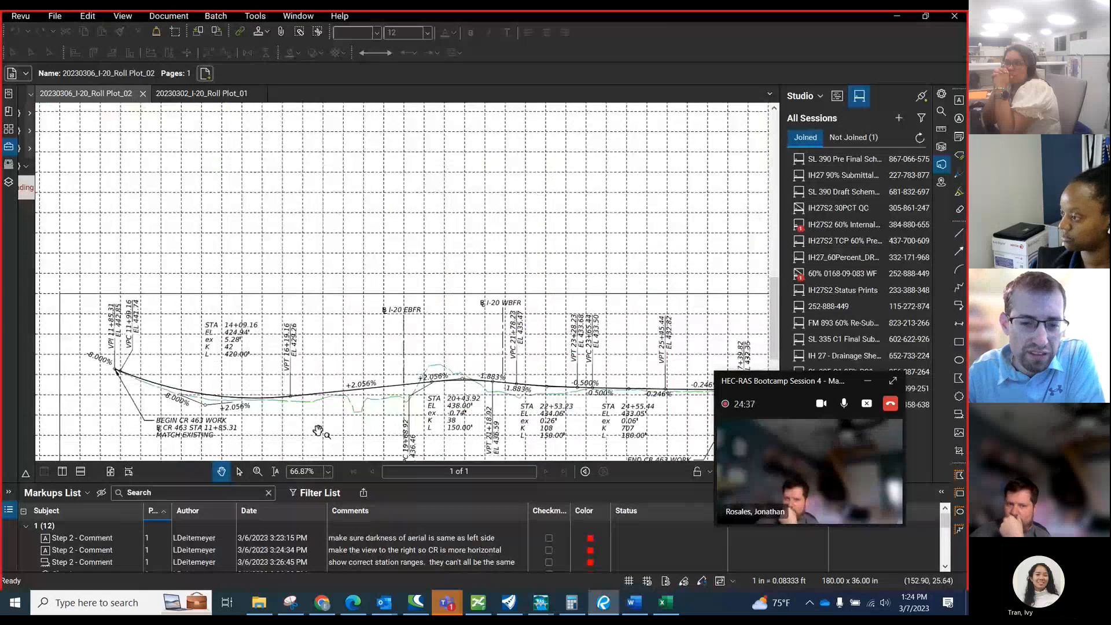
pyautogui.scroll(-2, 319, 420)
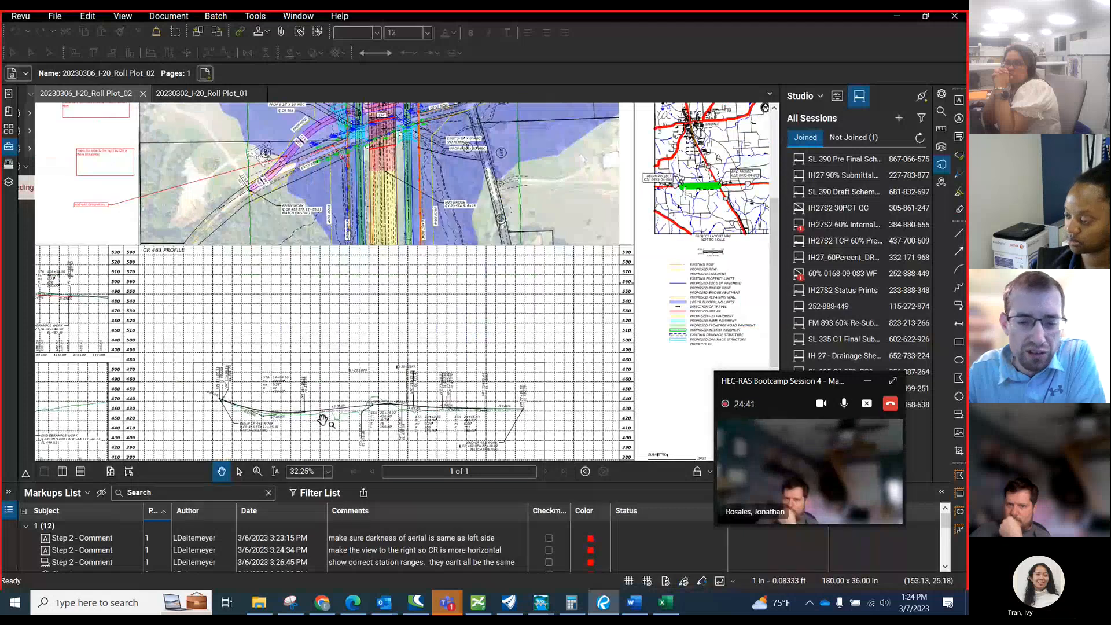
pyautogui.moveTo(667, 609)
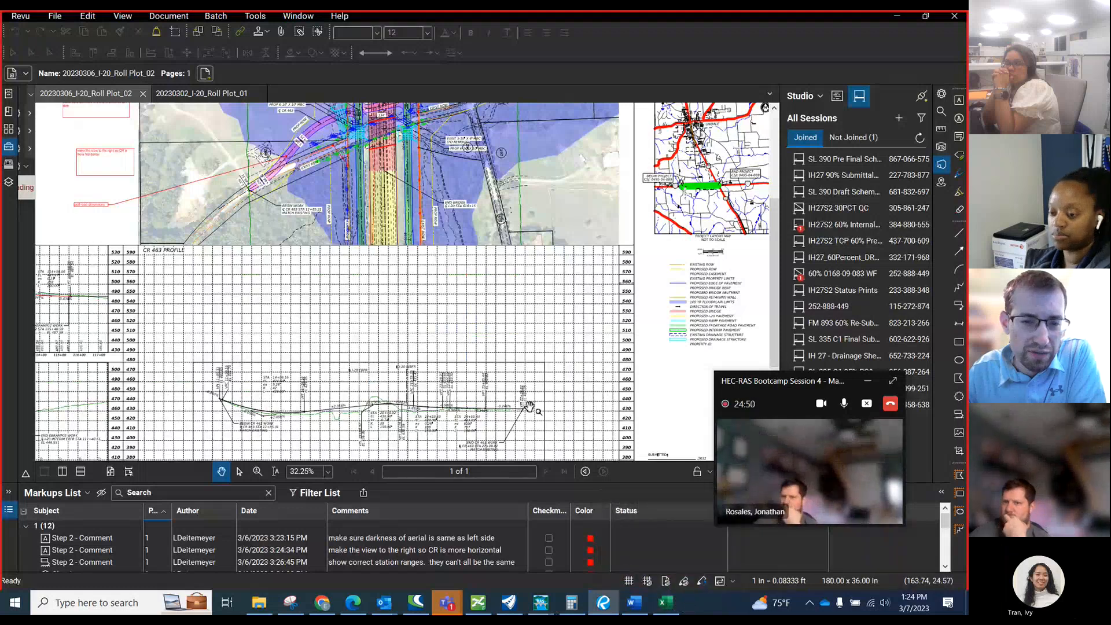
pyautogui.moveTo(530, 406)
pyautogui.mouseDown()
pyautogui.moveTo(551, 435)
pyautogui.moveTo(550, 459)
pyautogui.moveTo(536, 398)
pyautogui.mouseUp()
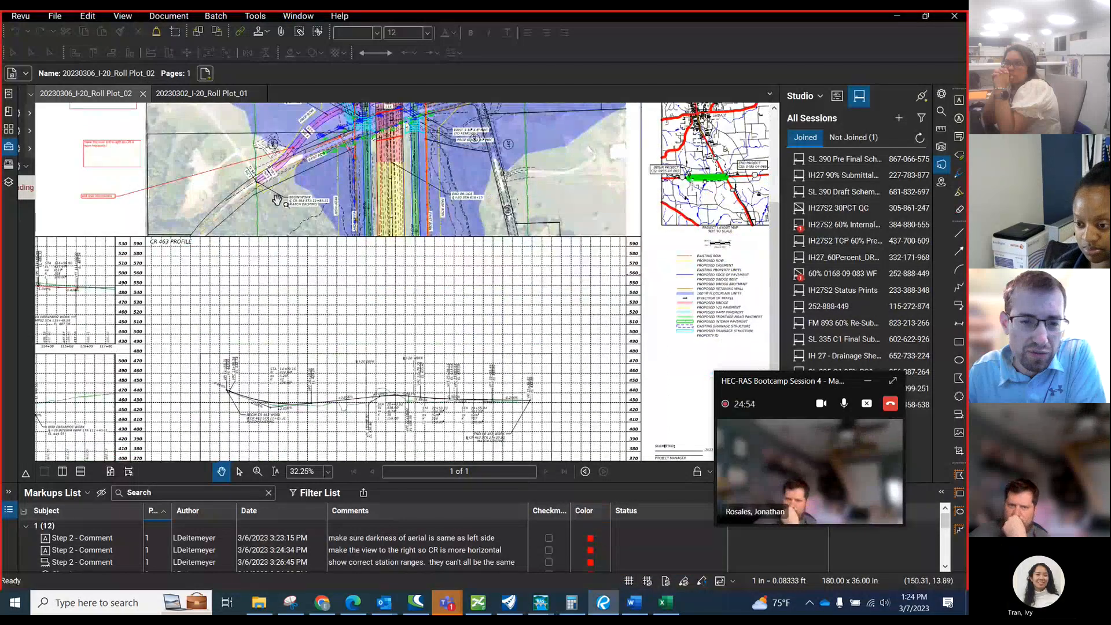
# Switch back to OpenRoads Modeling and examine where CR 463 crosses the existing cross-section lines beyond the frontage road.
pyautogui.click(906, 20)
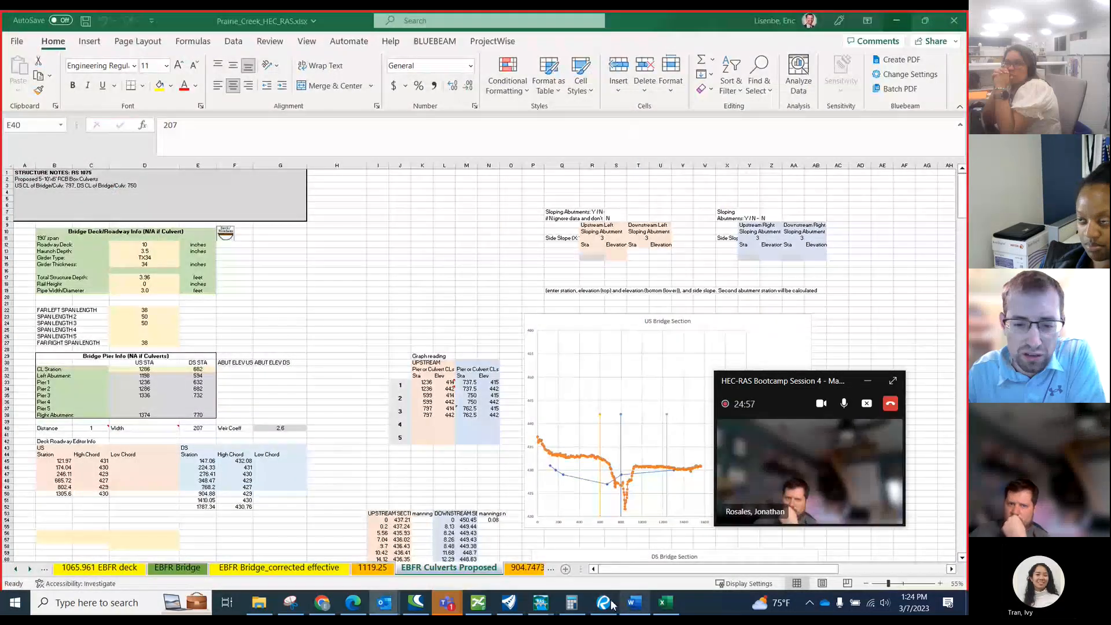
pyautogui.click(509, 603)
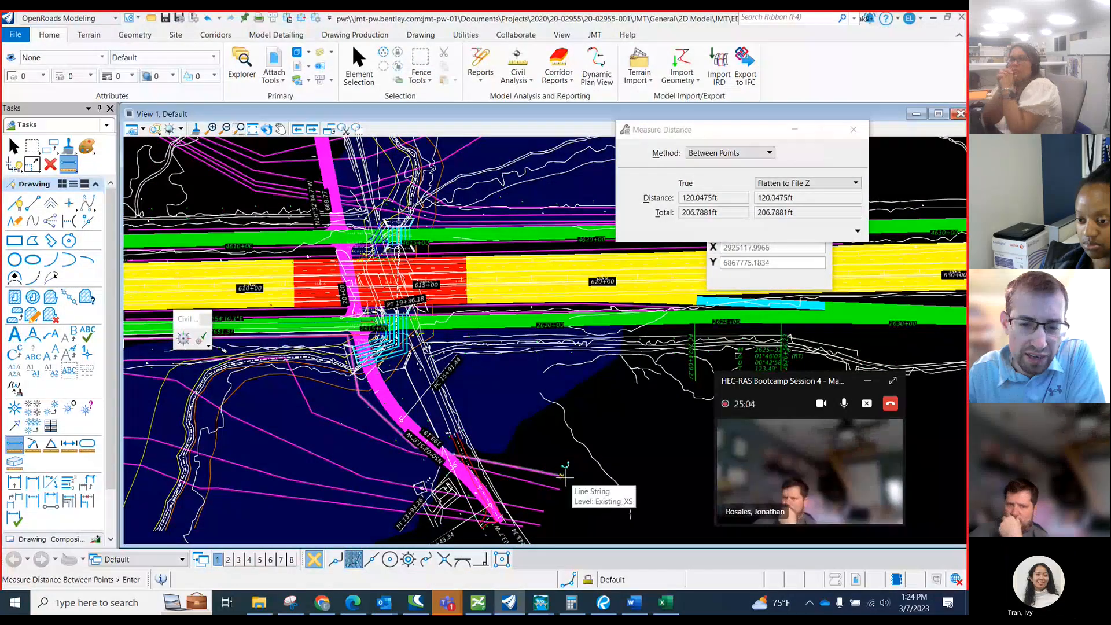
pyautogui.scroll(1, 565, 477)
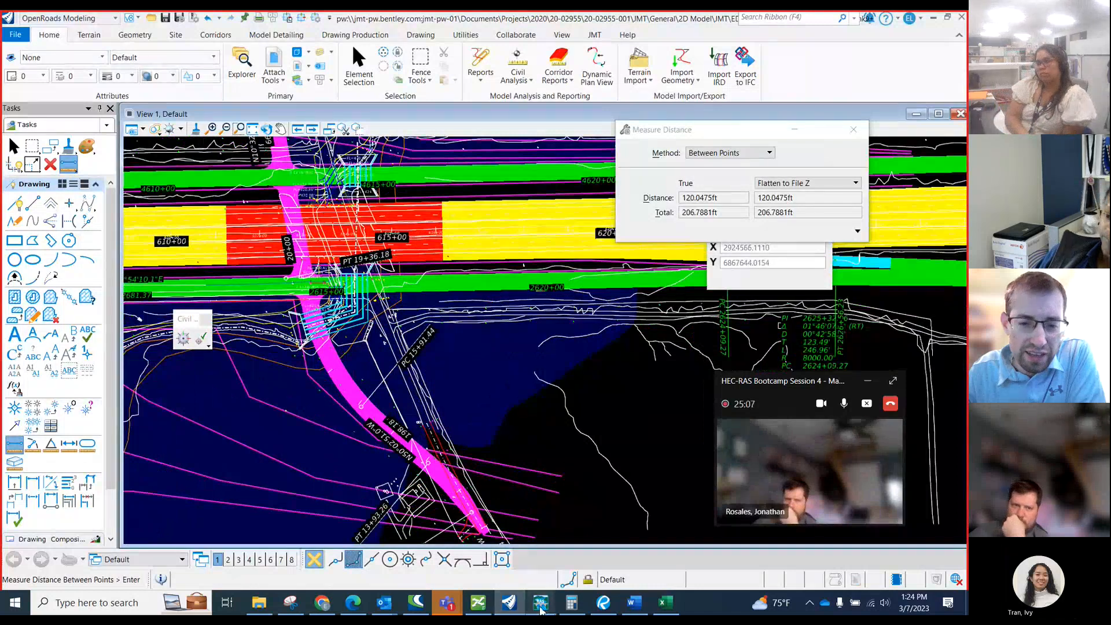
# Switch to HEC-RAS, open bounding cross section 904.7473, dismiss its ineffective flow areas, examine the ground profile's zero-station end, and return to OpenRoads Modeling.
pyautogui.click(671, 523)
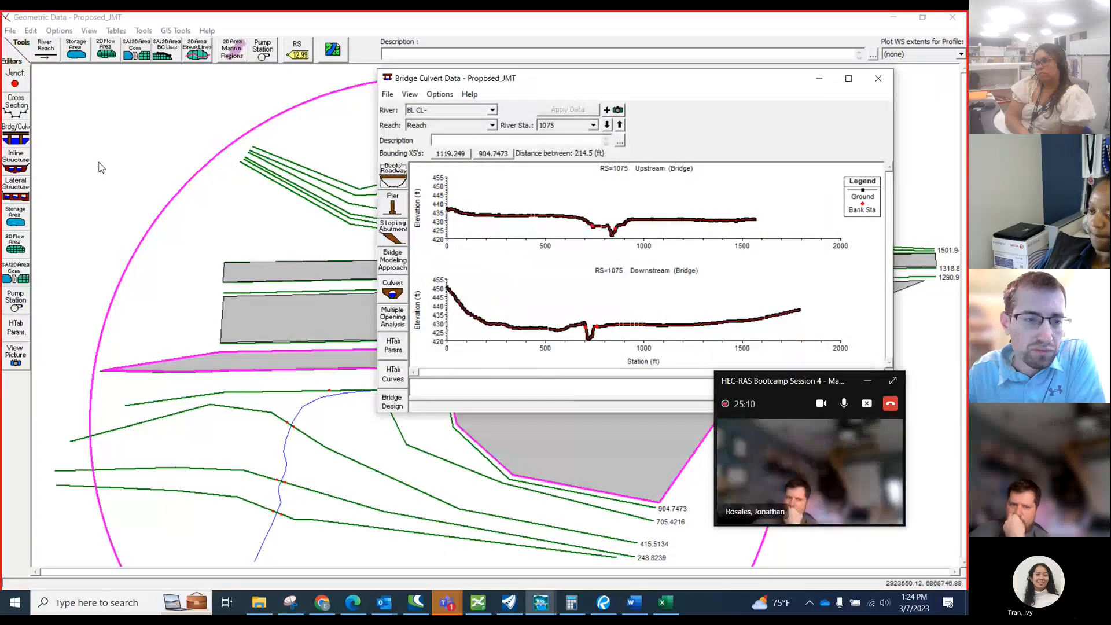
pyautogui.click(501, 155)
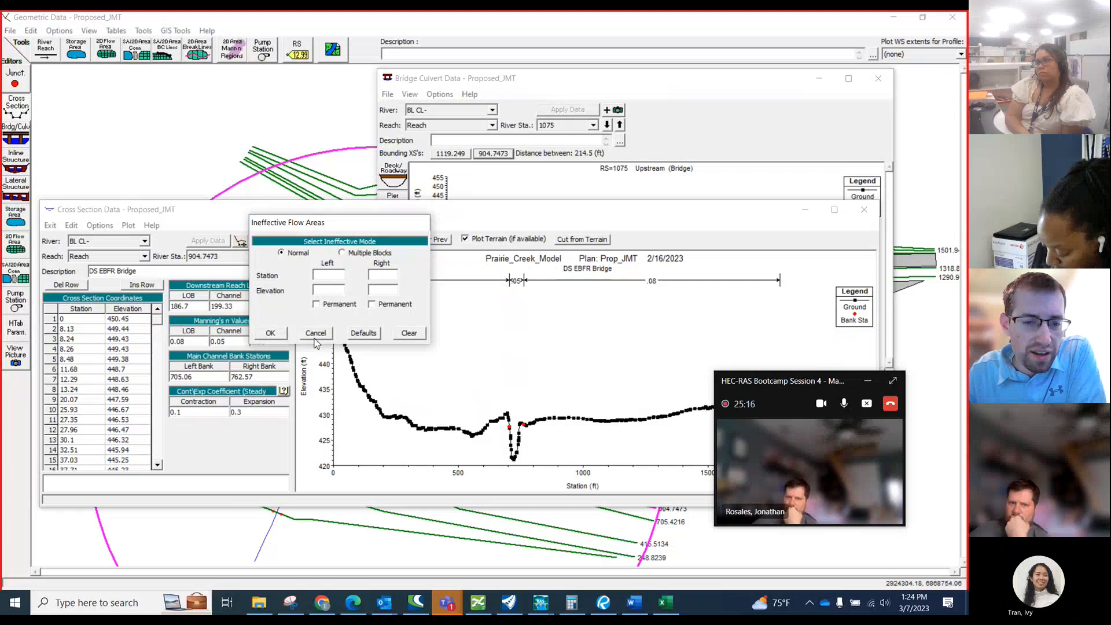
pyautogui.click(314, 333)
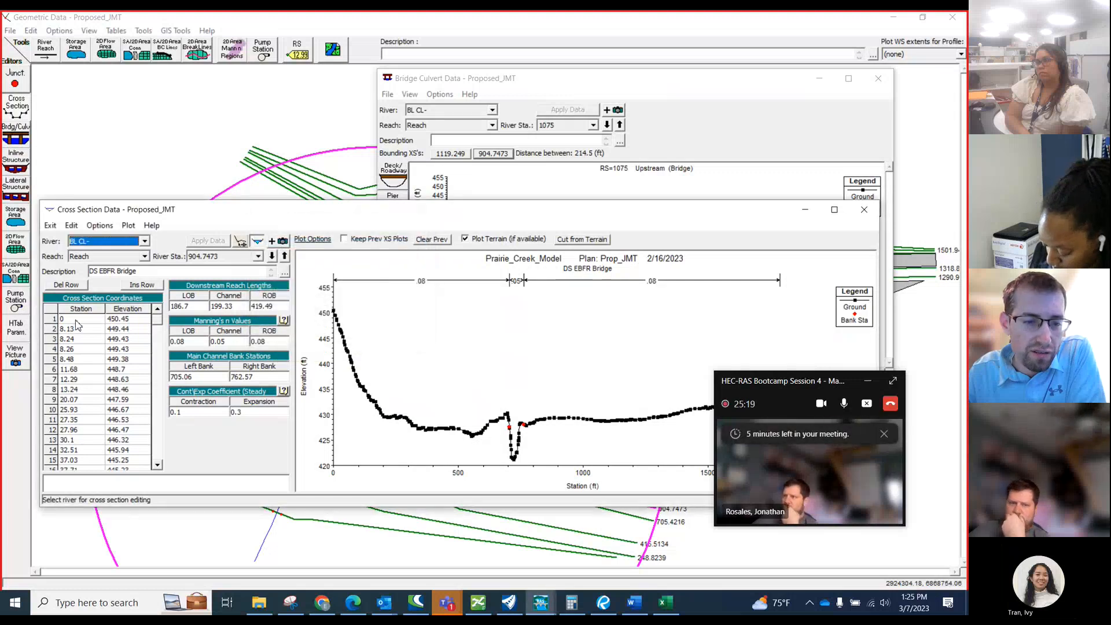
pyautogui.click(76, 320)
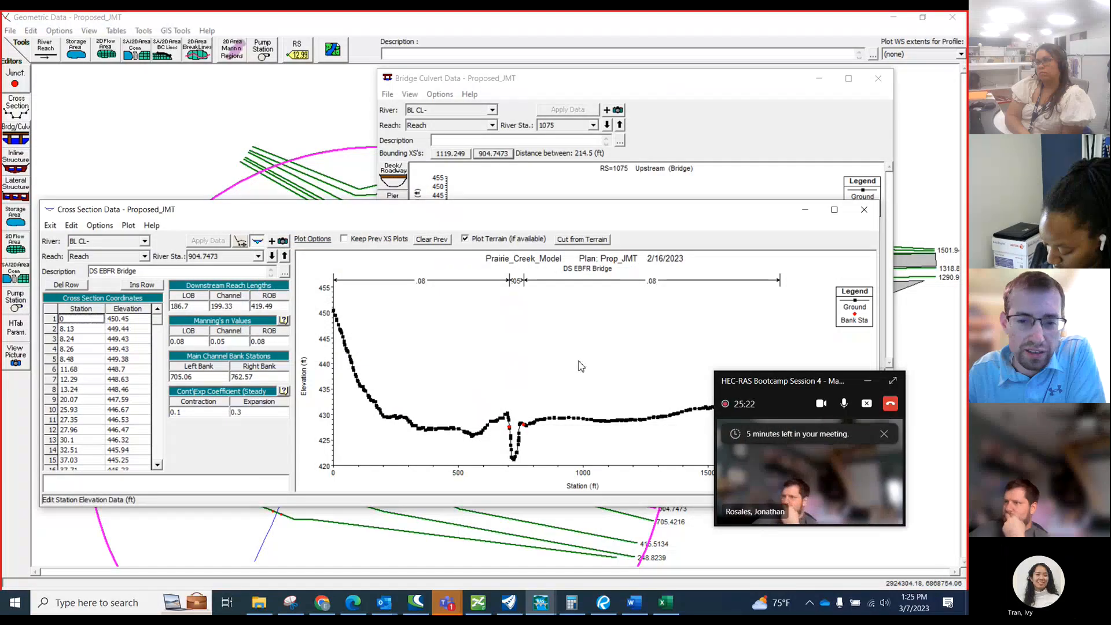
pyautogui.click(347, 306)
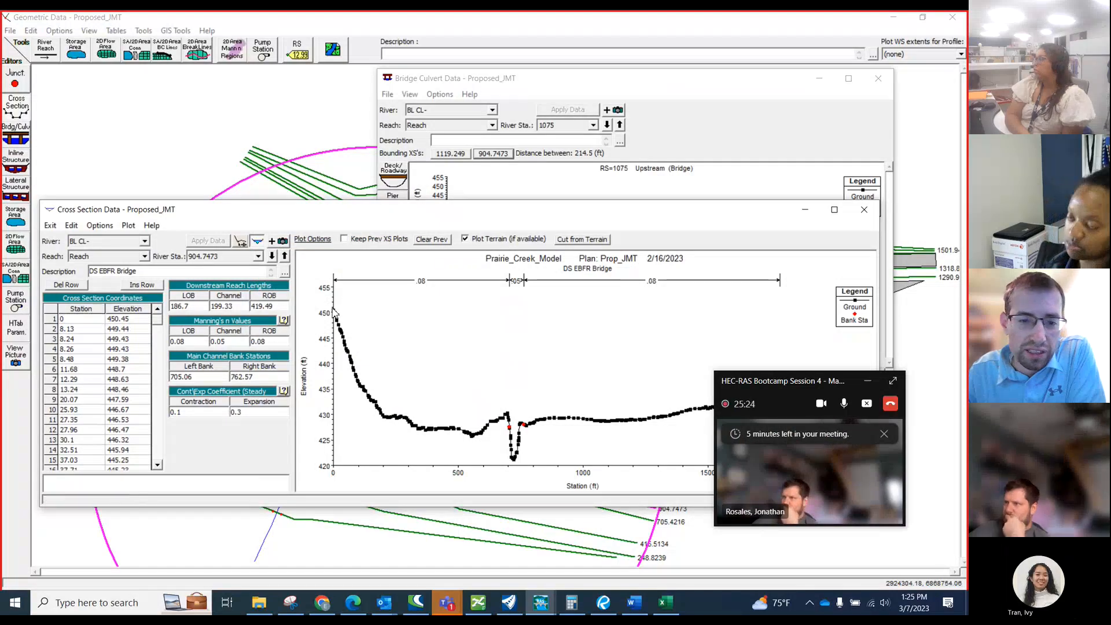
pyautogui.click(892, 17)
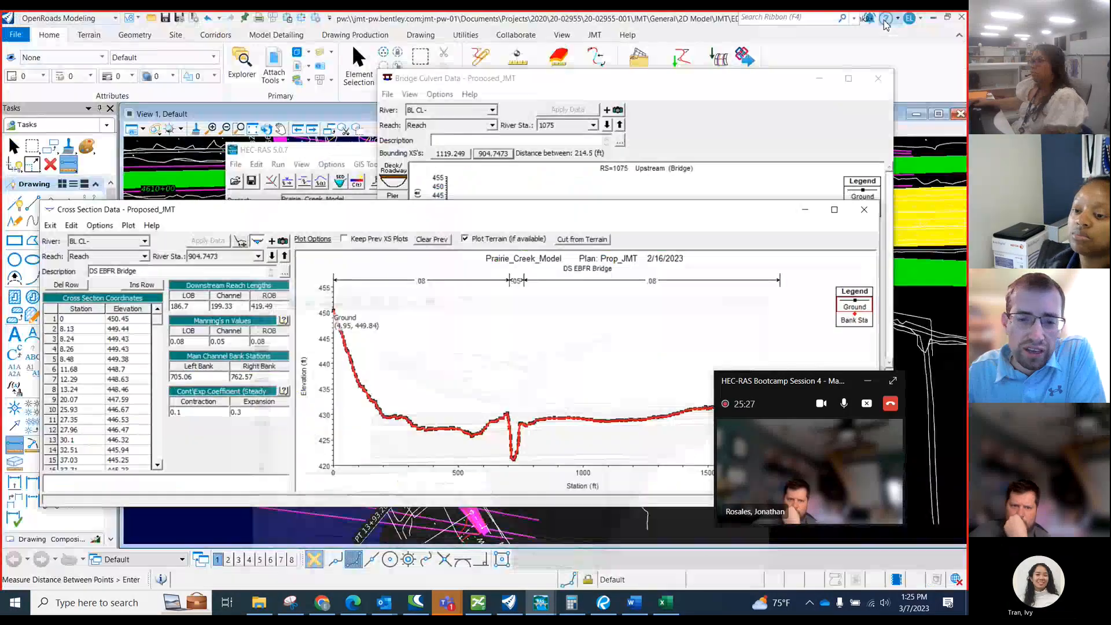
pyautogui.click(774, 43)
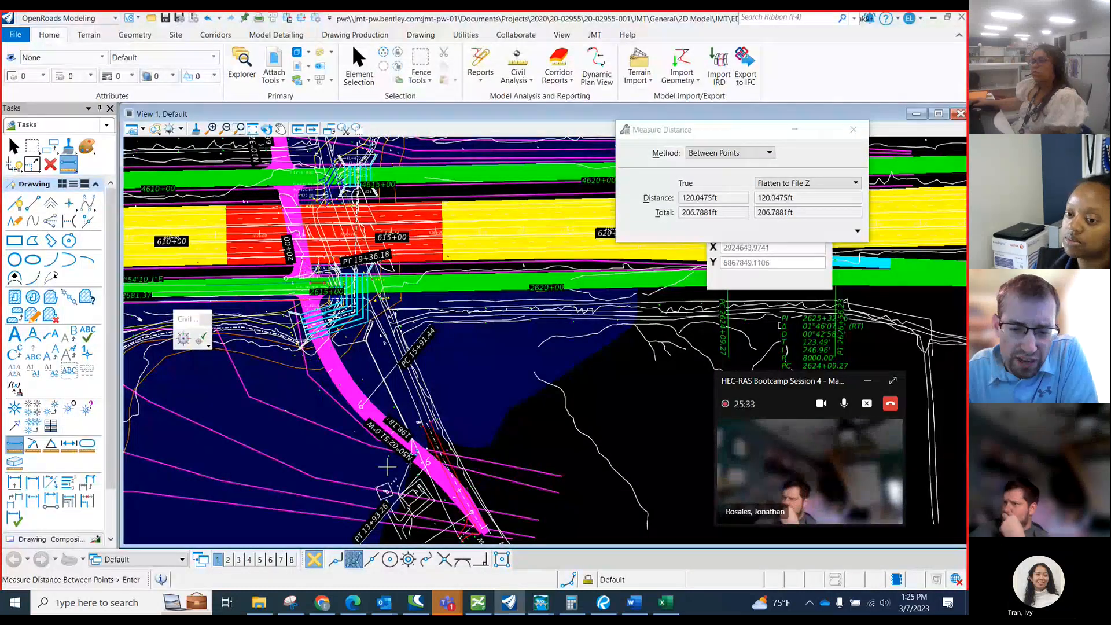
# Switch to the Prairie_Creek_HEC_RAS workbook and review the DS deck note relating roadway station 17+00 to the downstream cross-section station.
pyautogui.click(665, 603)
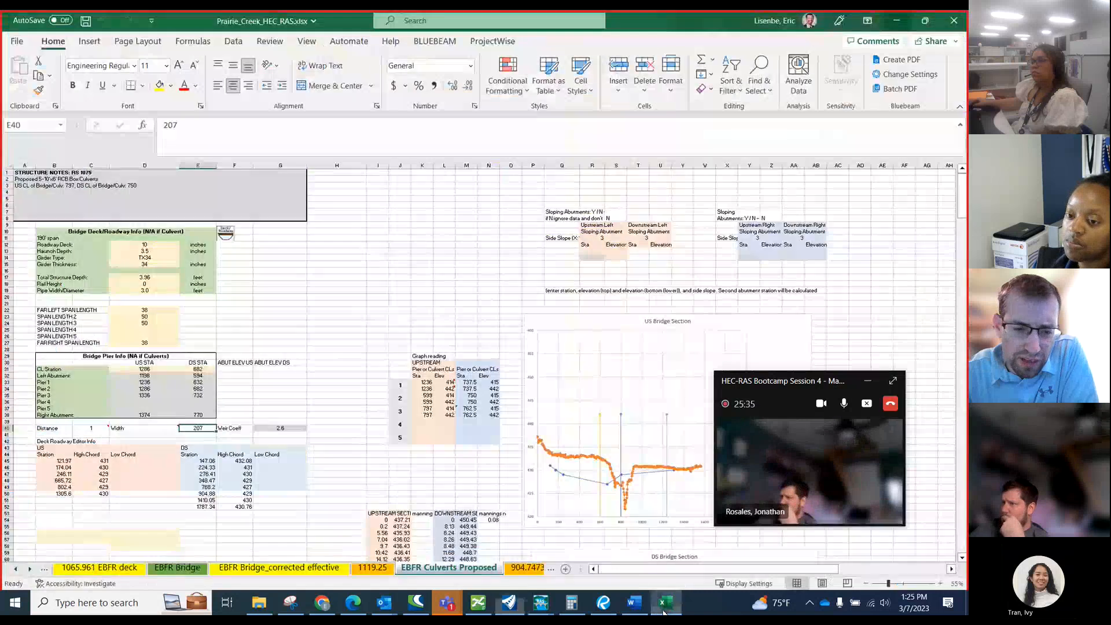
pyautogui.scroll(-7, 269, 408)
pyautogui.scroll(-12, 269, 408)
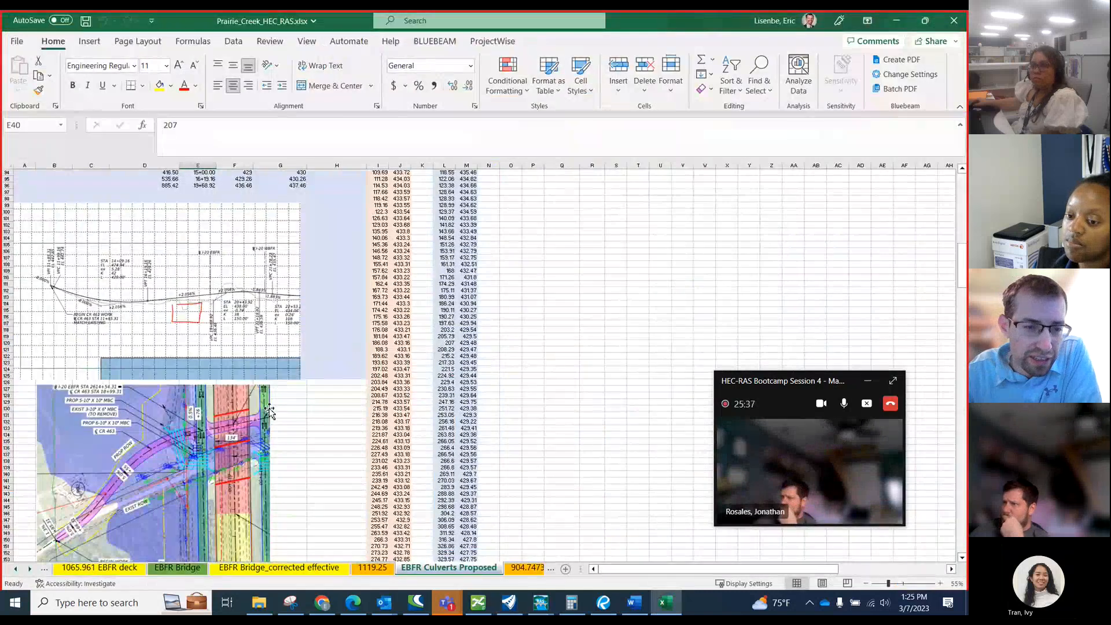
pyautogui.scroll(5, 256, 444)
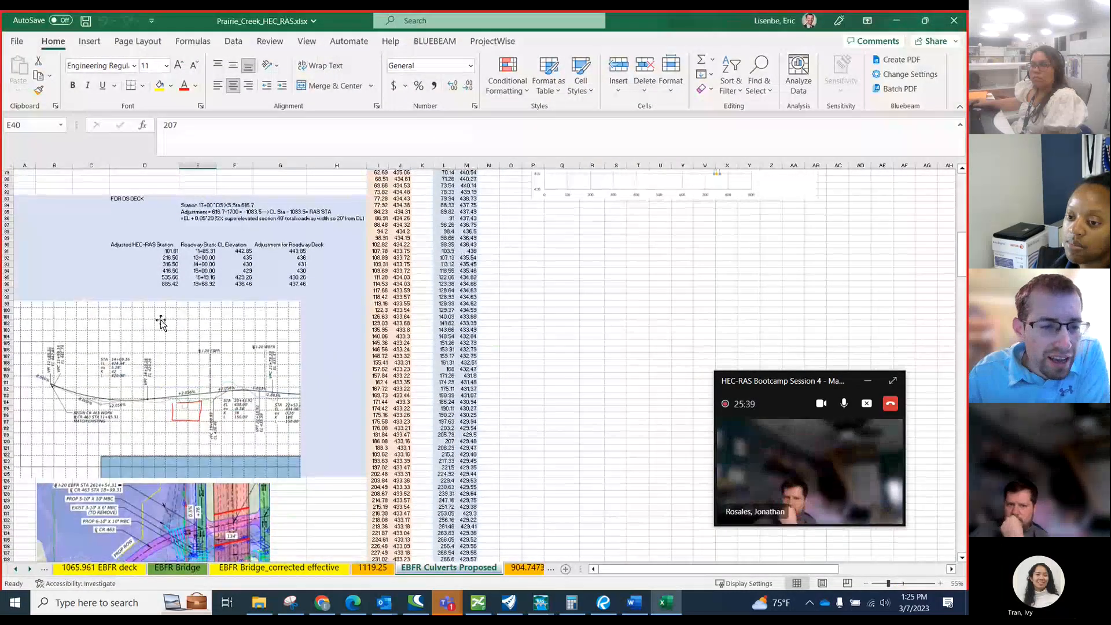
pyautogui.scroll(3, 179, 339)
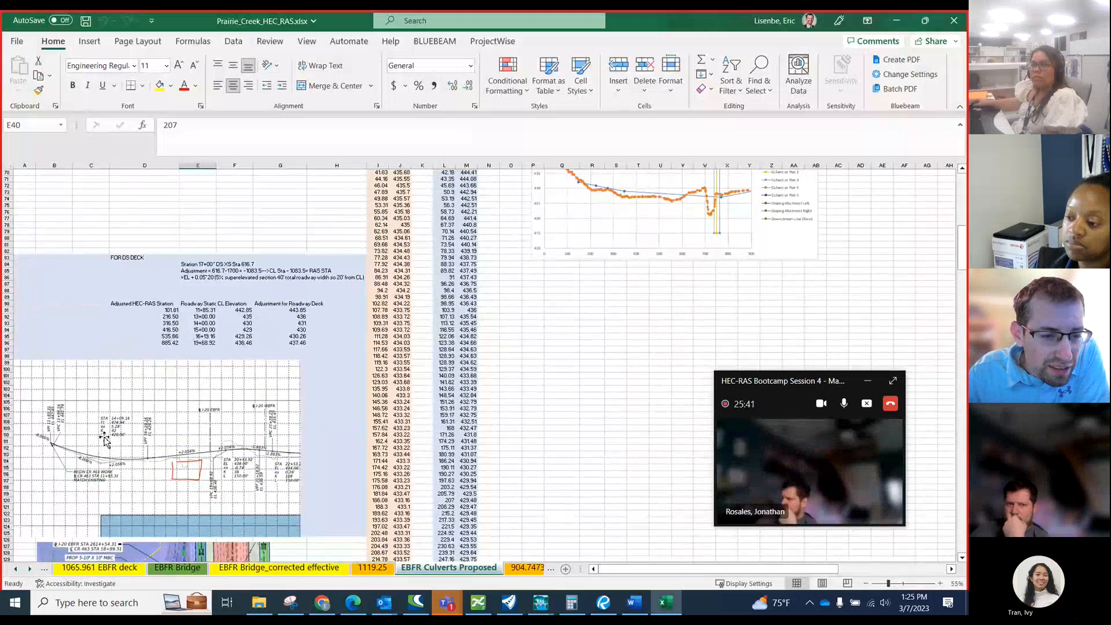
pyautogui.click(208, 264)
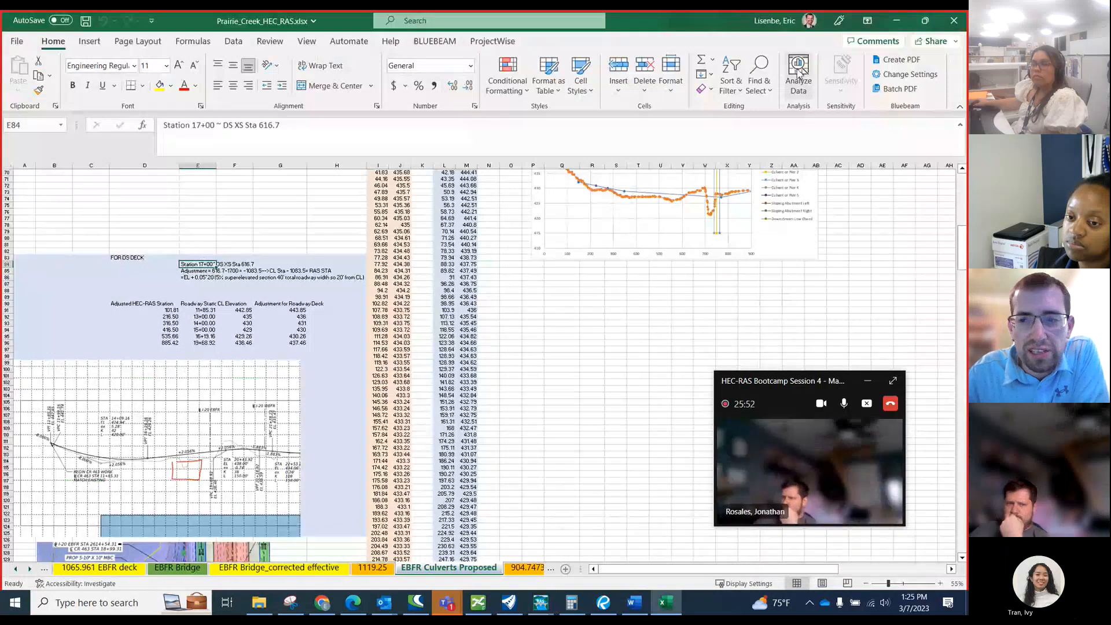
# Switch back to OpenRoads Modeling and examine CR 463 between the box culverts, PC 15+91.44 and the downstream cross-section lines.
pyautogui.hotkey('alt', 'Tab')
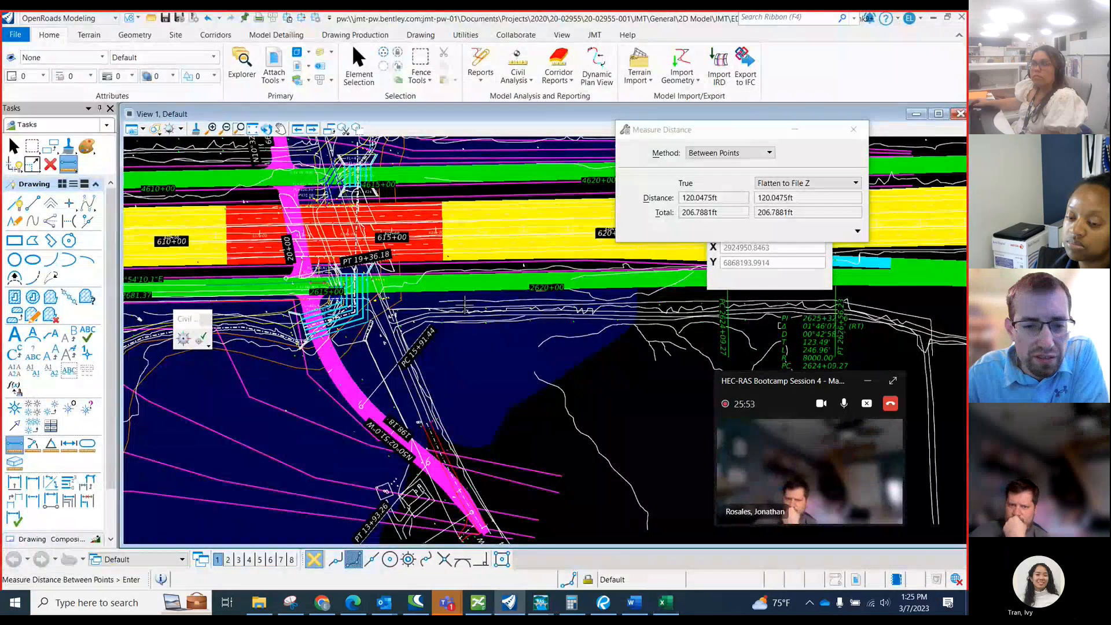
pyautogui.scroll(2, 366, 411)
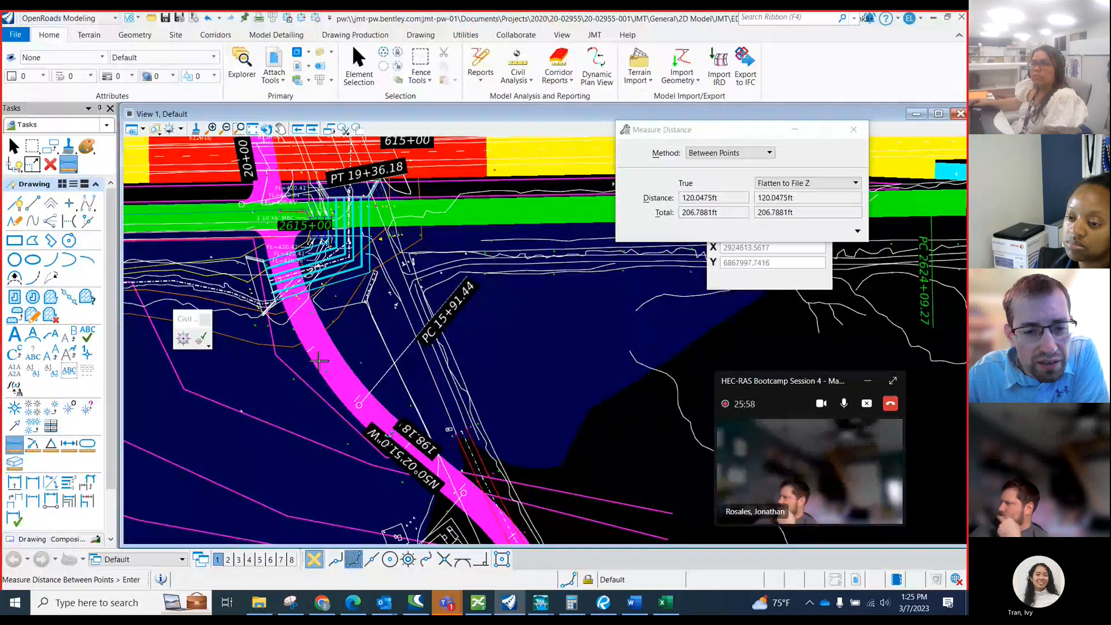
pyautogui.scroll(1, 276, 314)
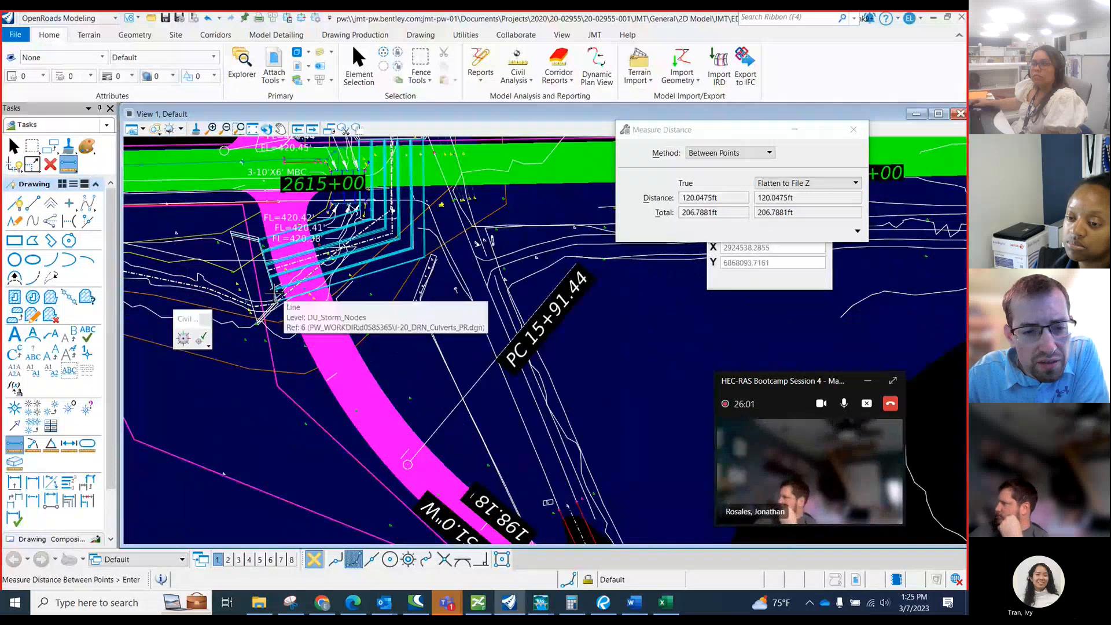
pyautogui.scroll(-3, 276, 294)
pyautogui.scroll(4, 333, 364)
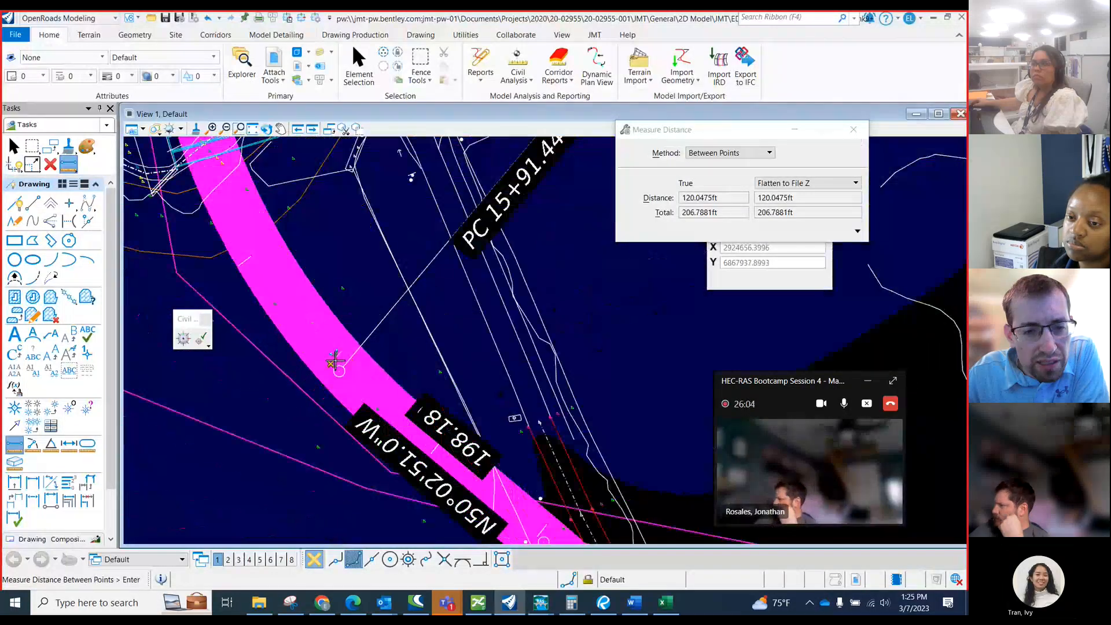
pyautogui.scroll(-3, 244, 266)
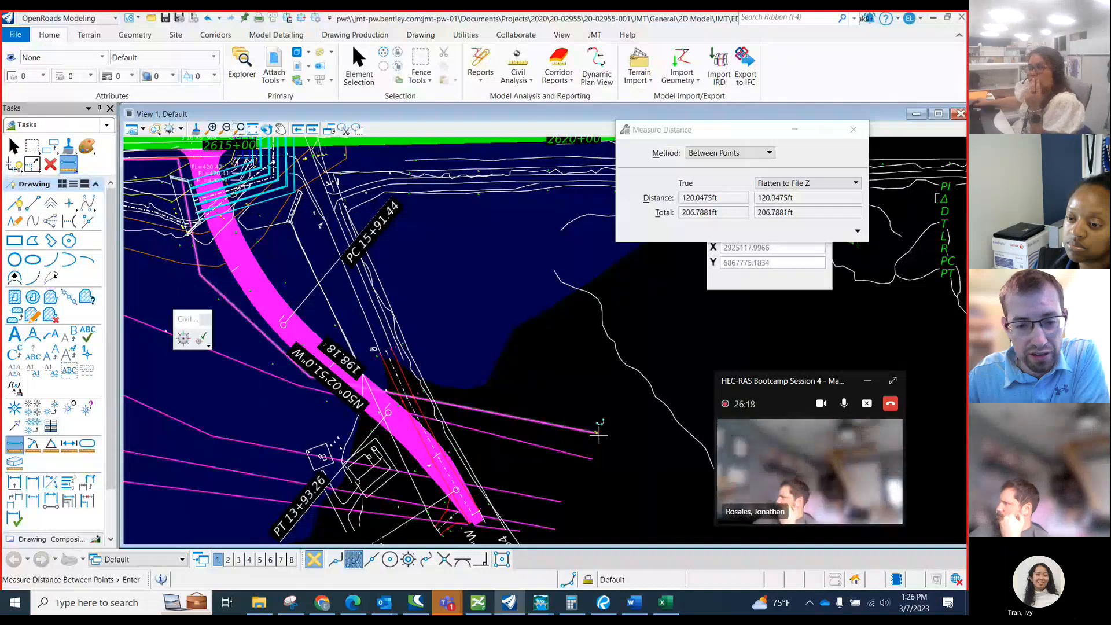
# Measure the distance along the downstream cross-section line from its outer end, across CR 463, and on beside the road toward the culverts.
pyautogui.click(599, 432)
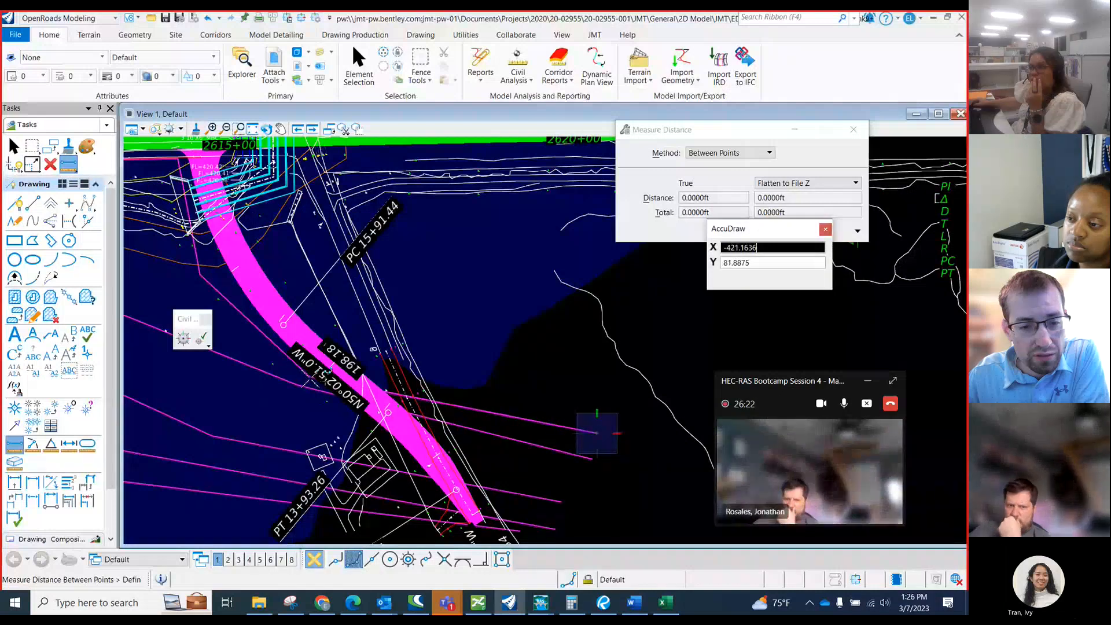
pyautogui.scroll(1, 315, 376)
pyautogui.click(317, 376)
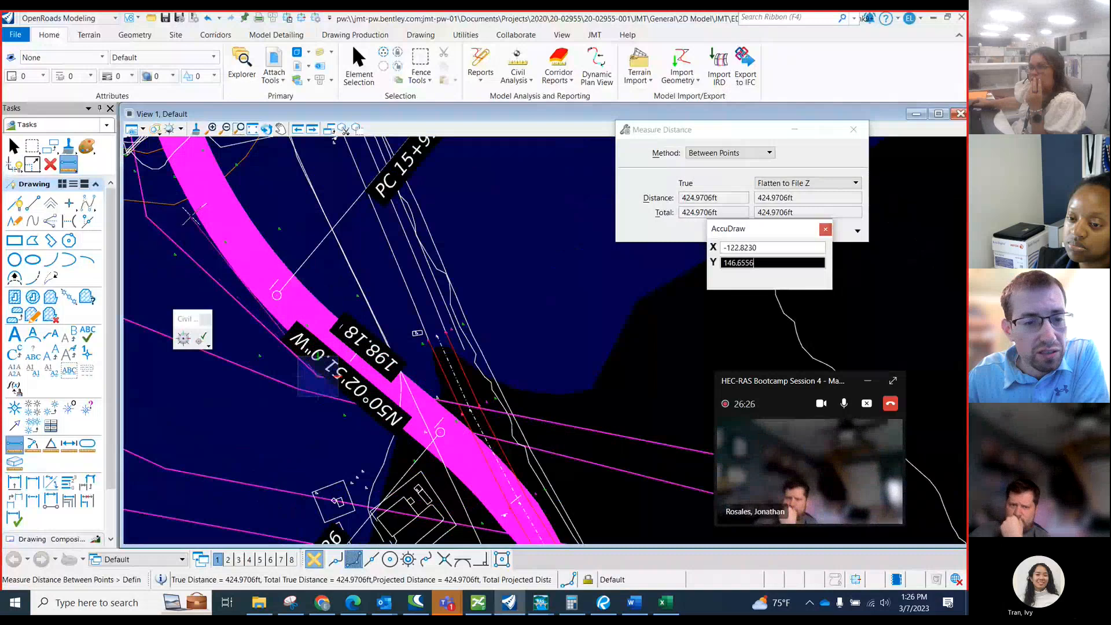
pyautogui.click(168, 236)
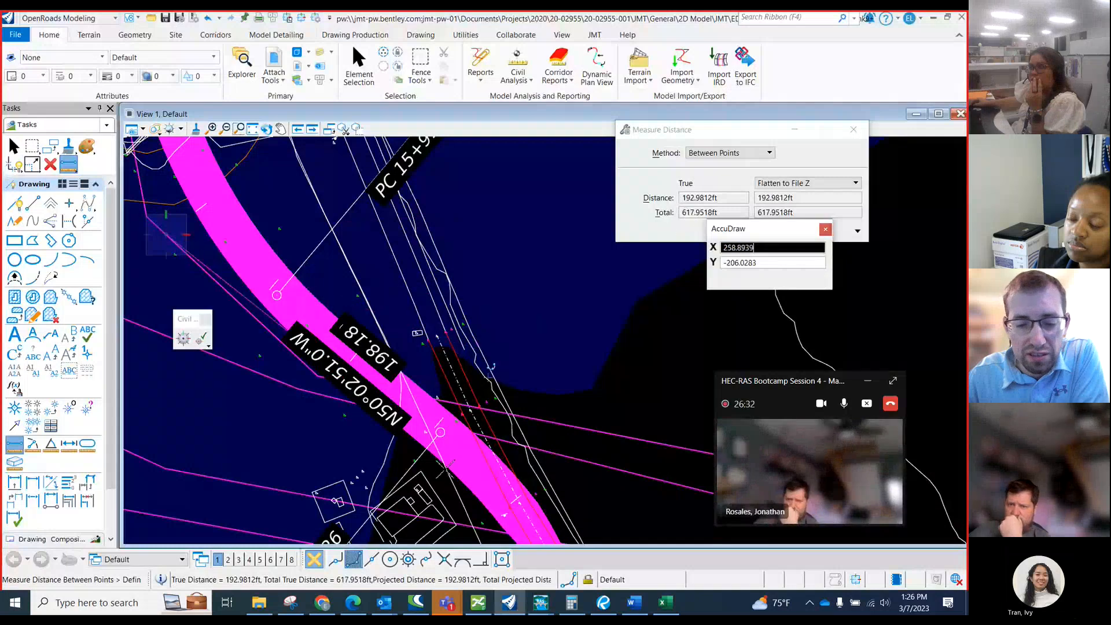
# Return to the Excel workbook and review the enlarged DS deck adjustment notes, roadway station table and CR 463 profile.
pyautogui.click(670, 609)
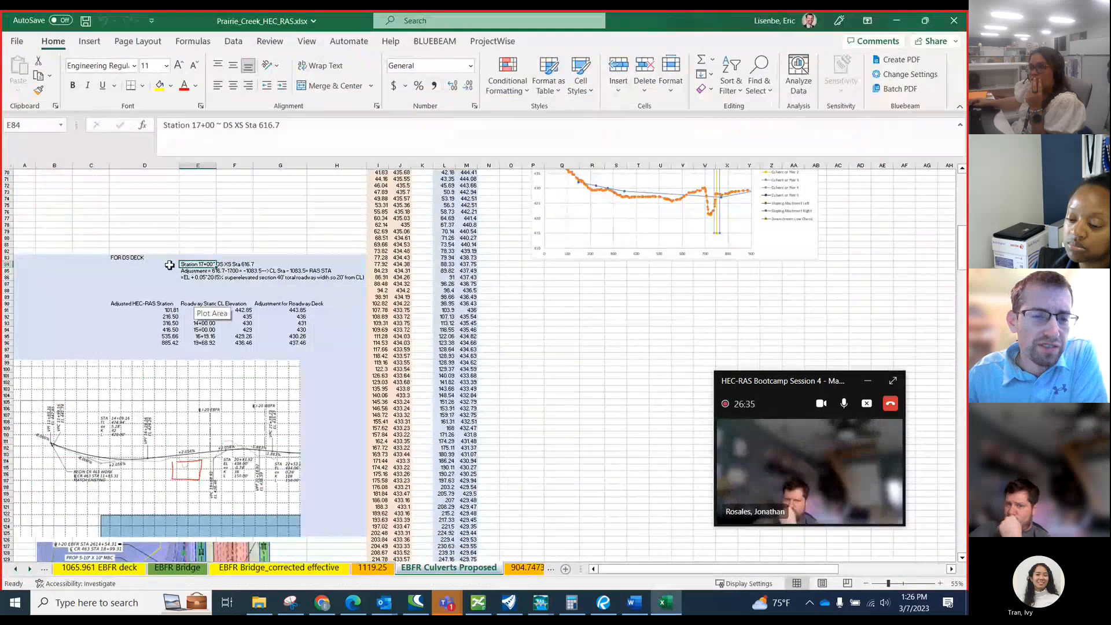
pyautogui.scroll(1, 188, 266)
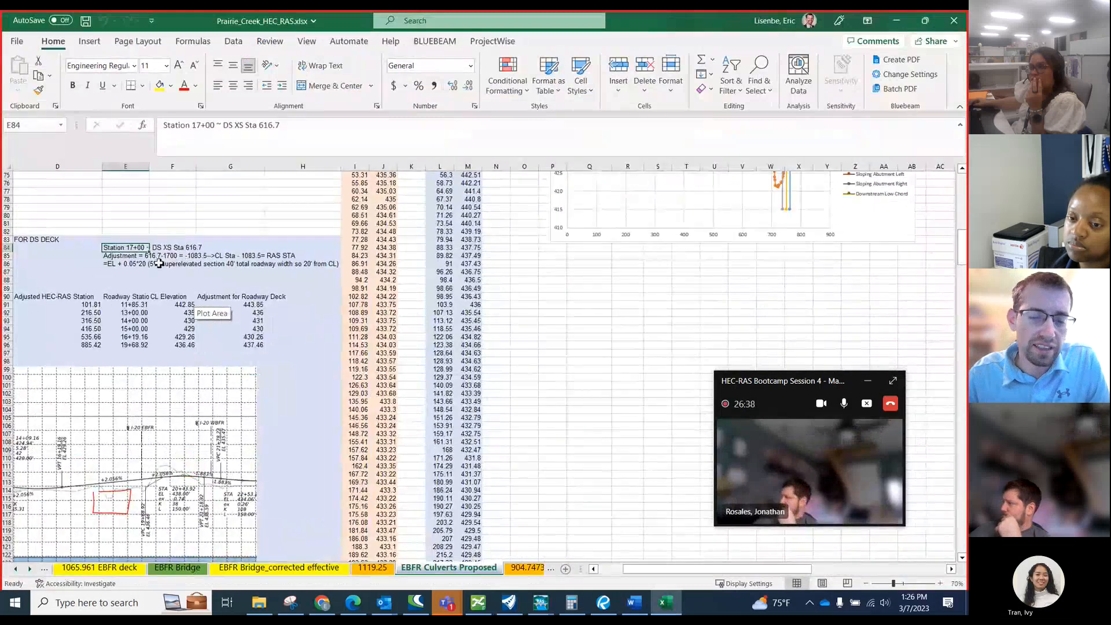
pyautogui.moveTo(624, 570); pyautogui.dragTo(596, 569)
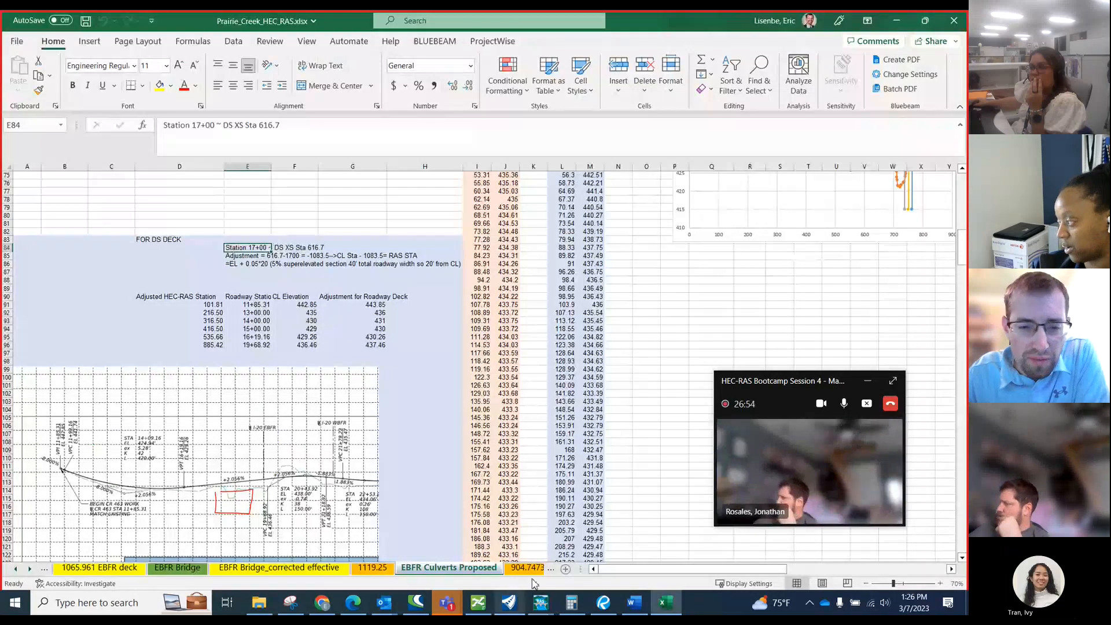
# Switch to Roll Plot_02 in Bluebeam Revu, compare the CR 463 plan view with its profile, and minimize the program.
pyautogui.click(603, 603)
pyautogui.scroll(-1, 382, 387)
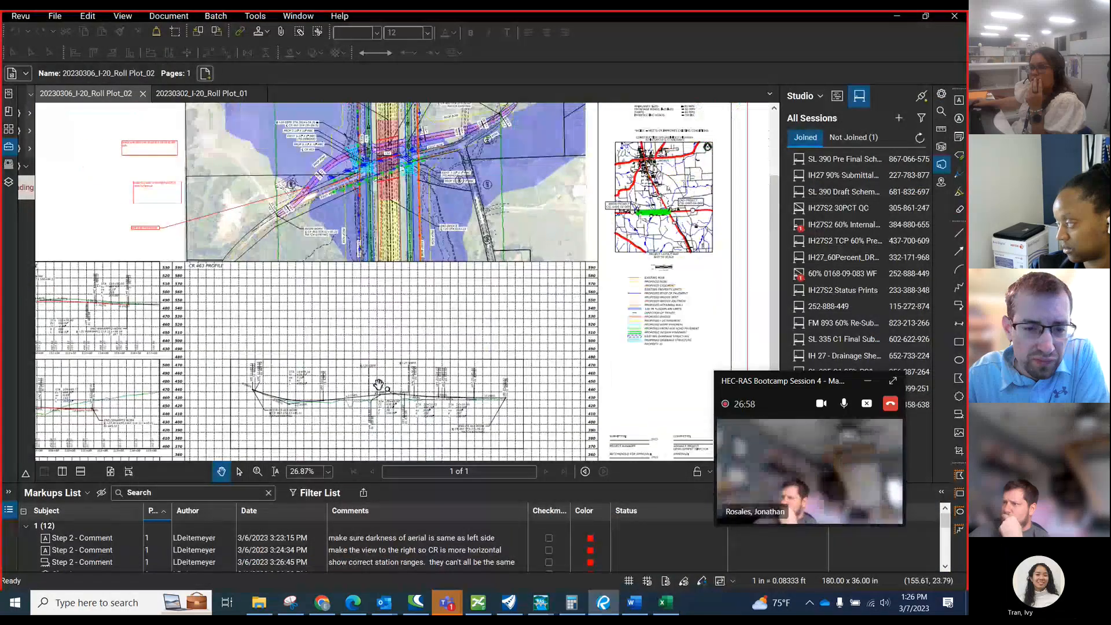
pyautogui.scroll(2, 340, 160)
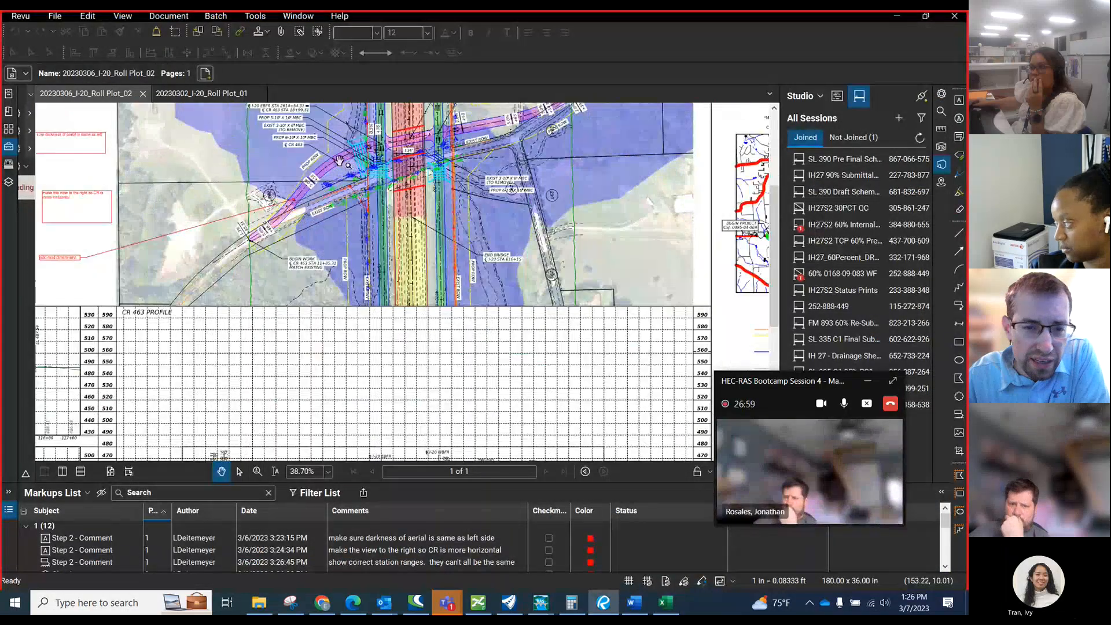
pyautogui.scroll(-1, 340, 160)
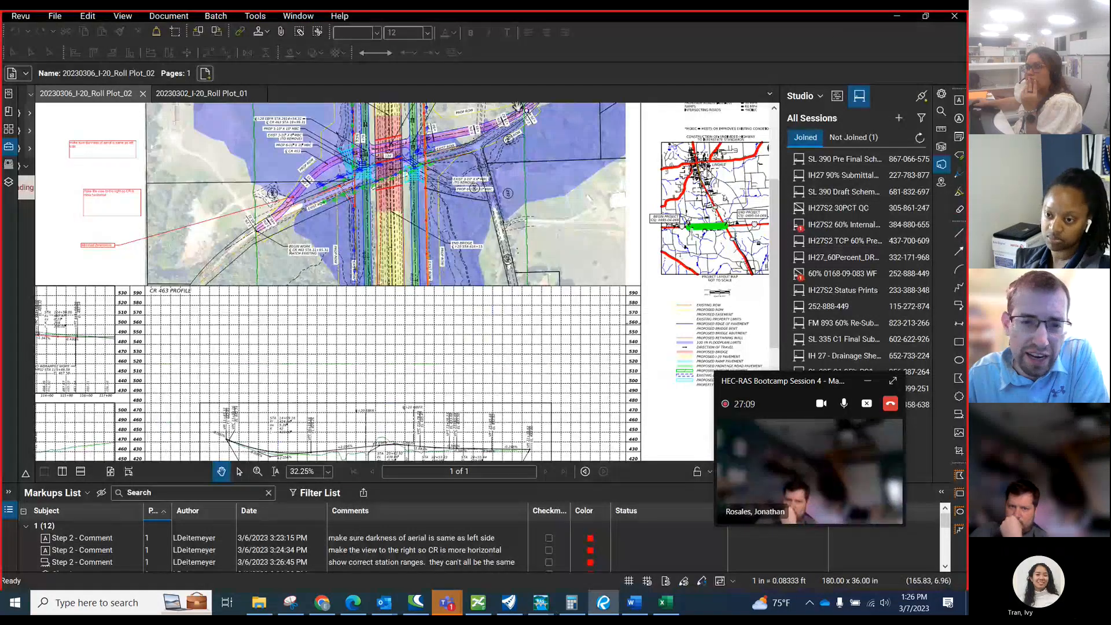
pyautogui.scroll(1, 341, 162)
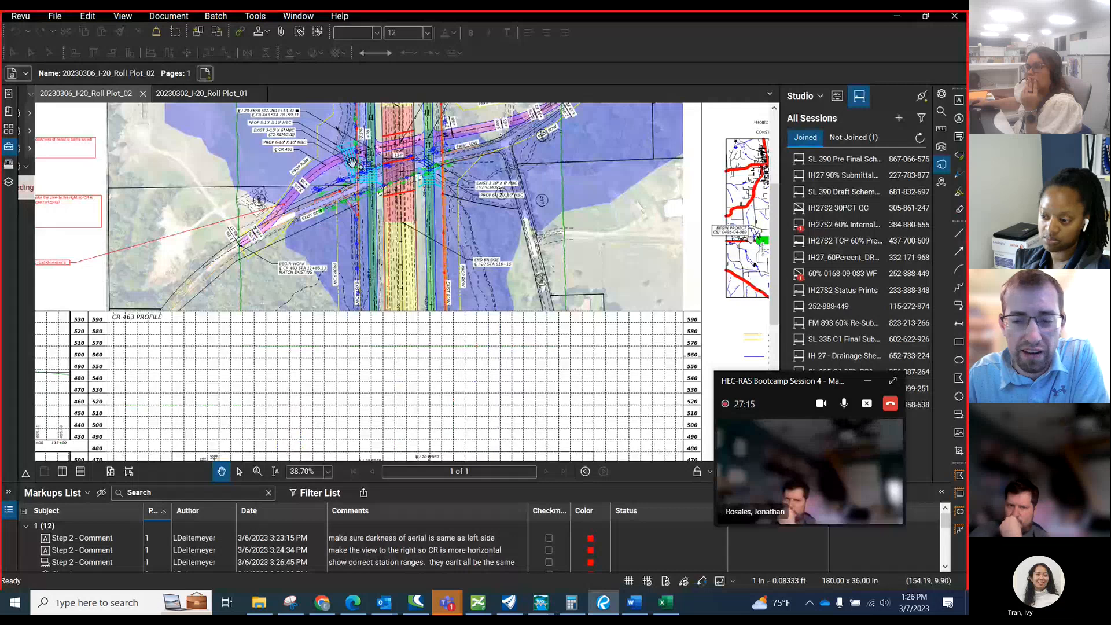
pyautogui.click(887, 17)
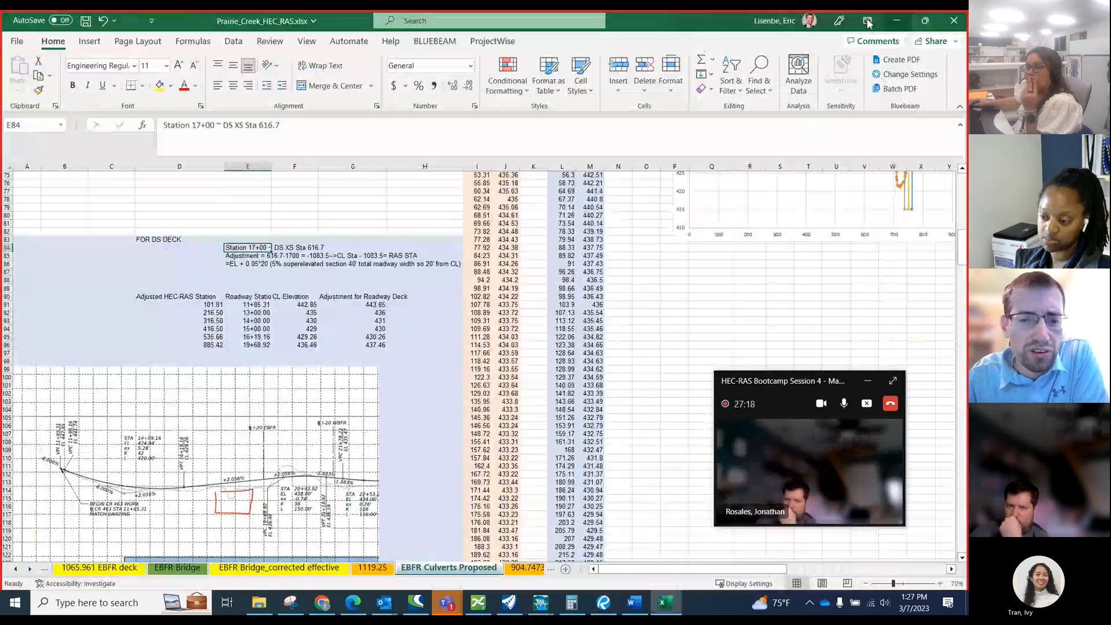
# Review the DS deck note on adjusting centerline stations to HEC-RAS stations in cell E85.
pyautogui.click(261, 258)
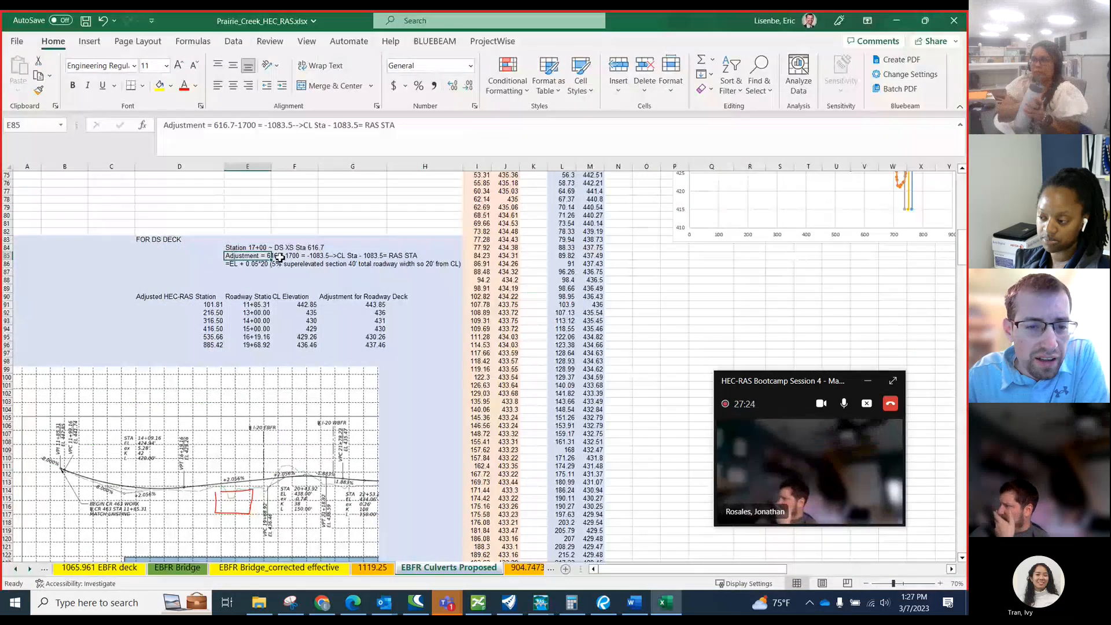
pyautogui.click(279, 257)
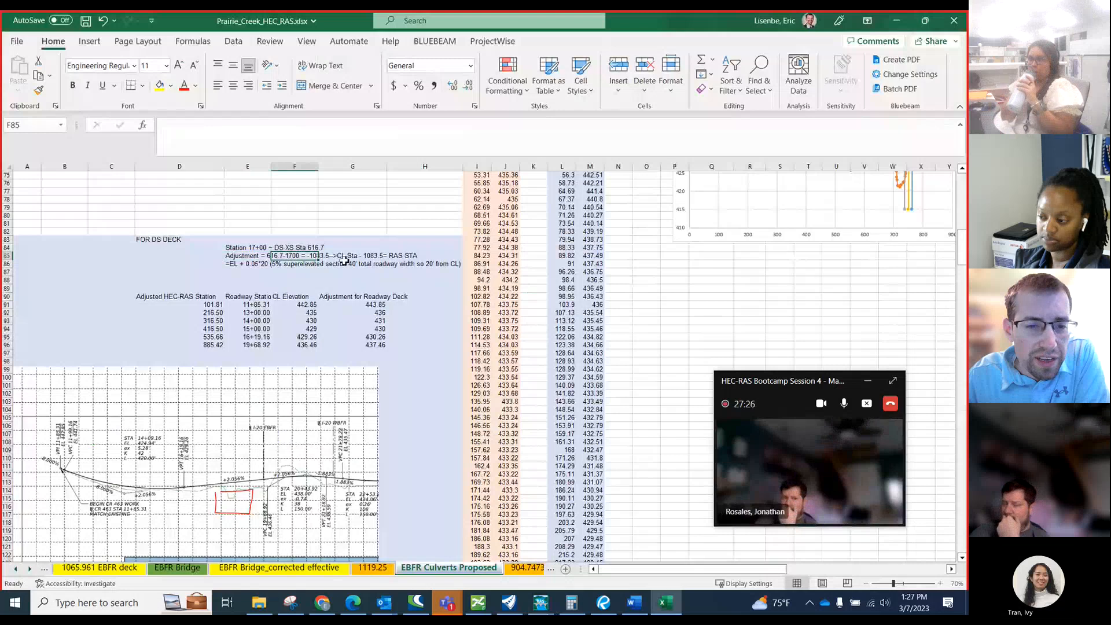
pyautogui.click(254, 257)
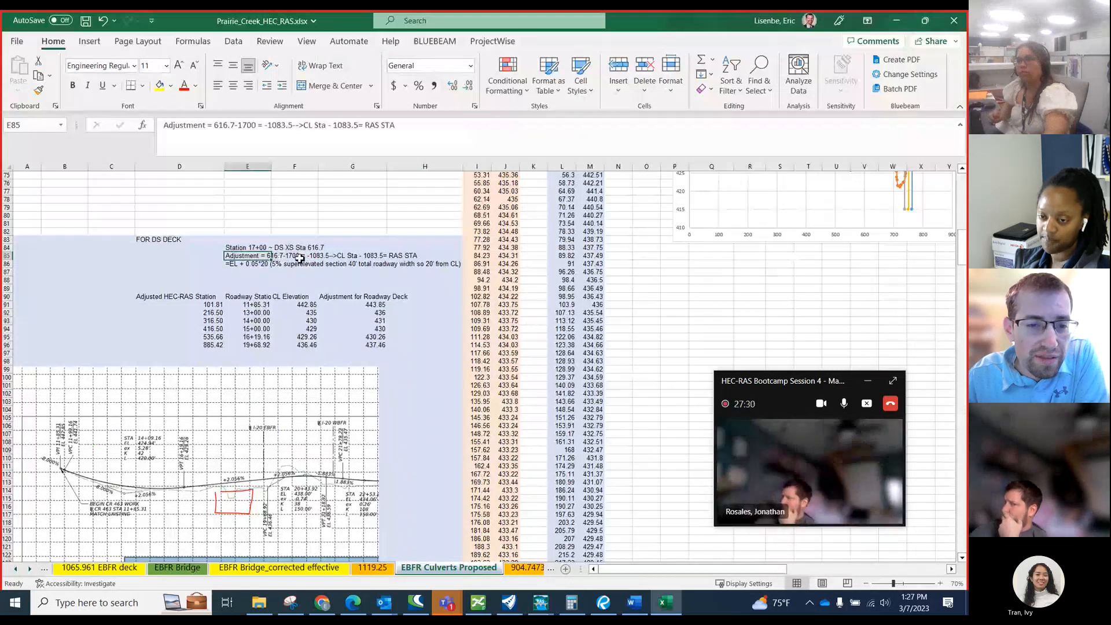
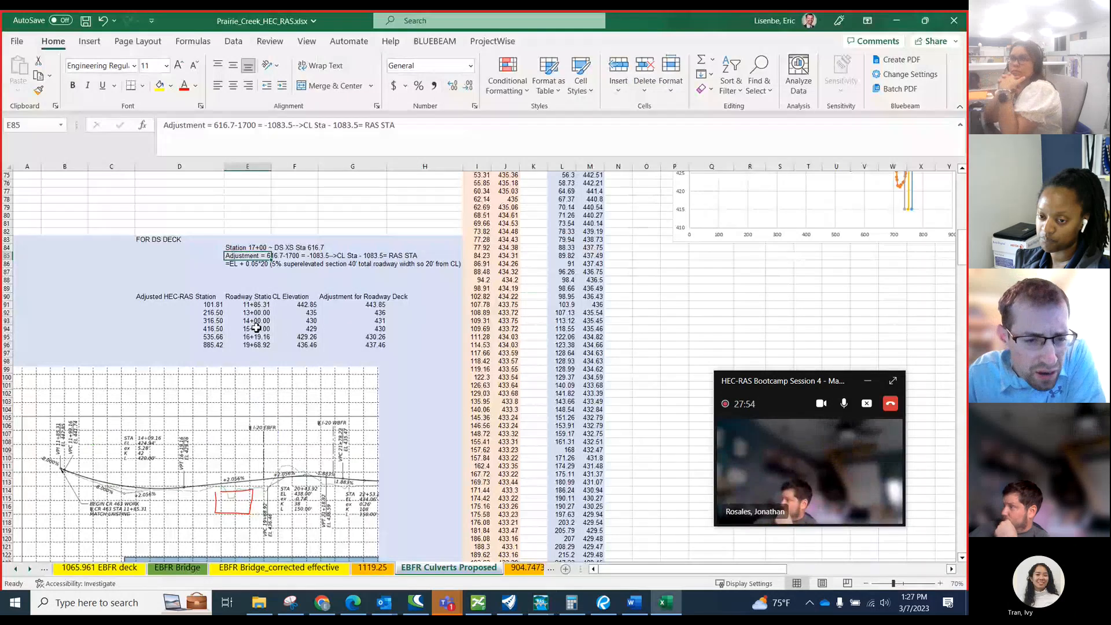
# Review the roadway stations and centerline elevations in E91:F96 and the adjusted HEC-RAS station formula in D93.
pyautogui.moveTo(260, 305); pyautogui.dragTo(252, 328)
pyautogui.moveTo(325, 340); pyautogui.dragTo(298, 345)
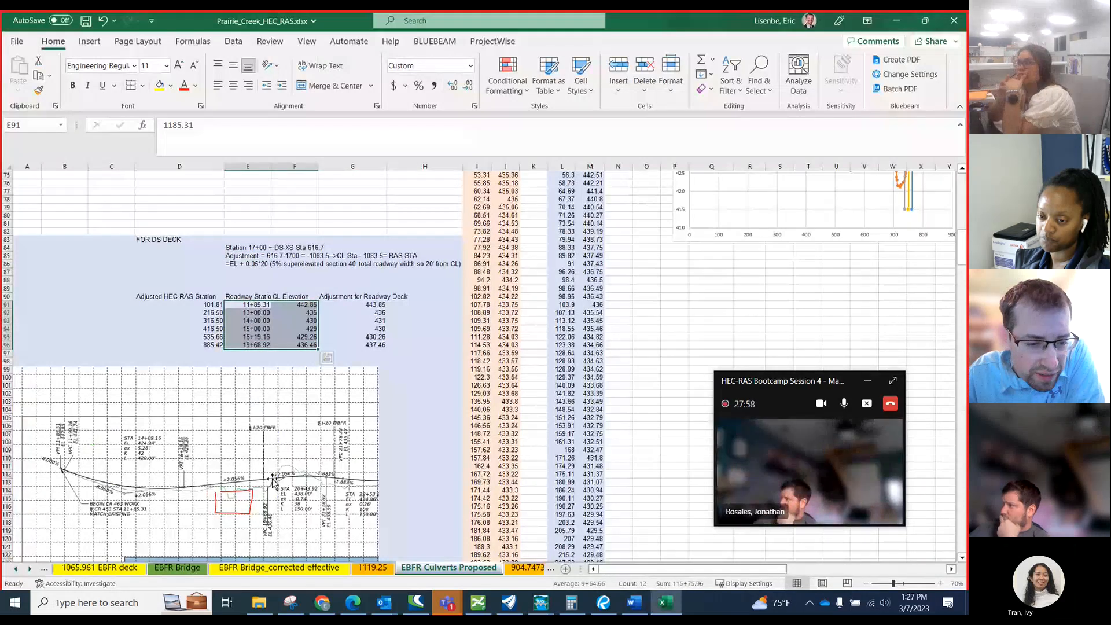
pyautogui.click(187, 305)
pyautogui.click(196, 320)
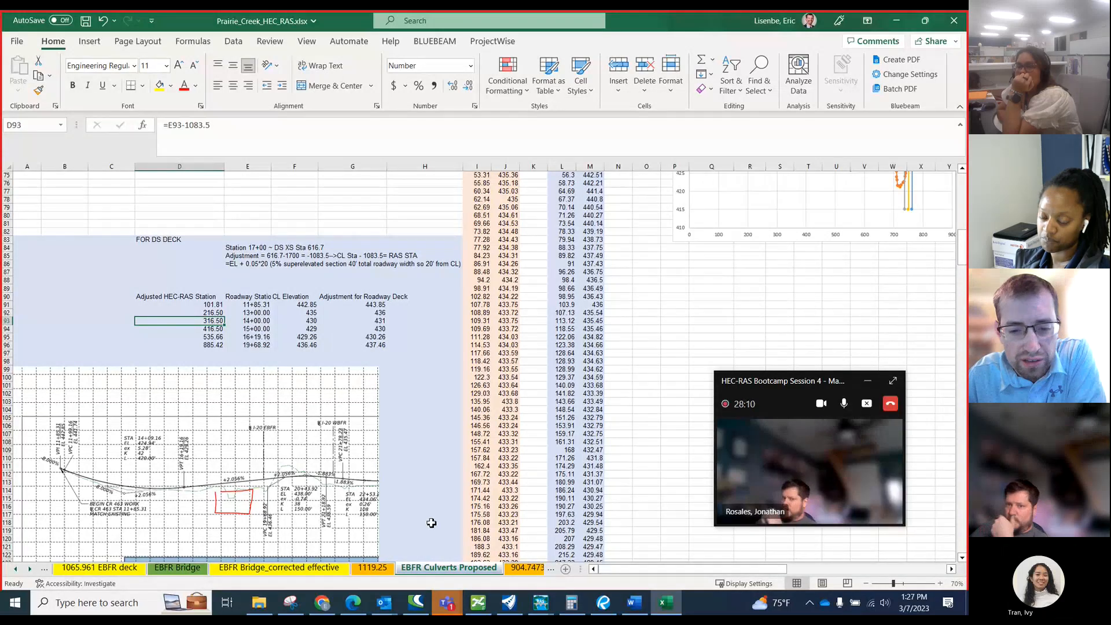
# Compare the pasted CR 463 profile with the plan-view image beneath the DS deck table.
pyautogui.scroll(-10, 347, 395)
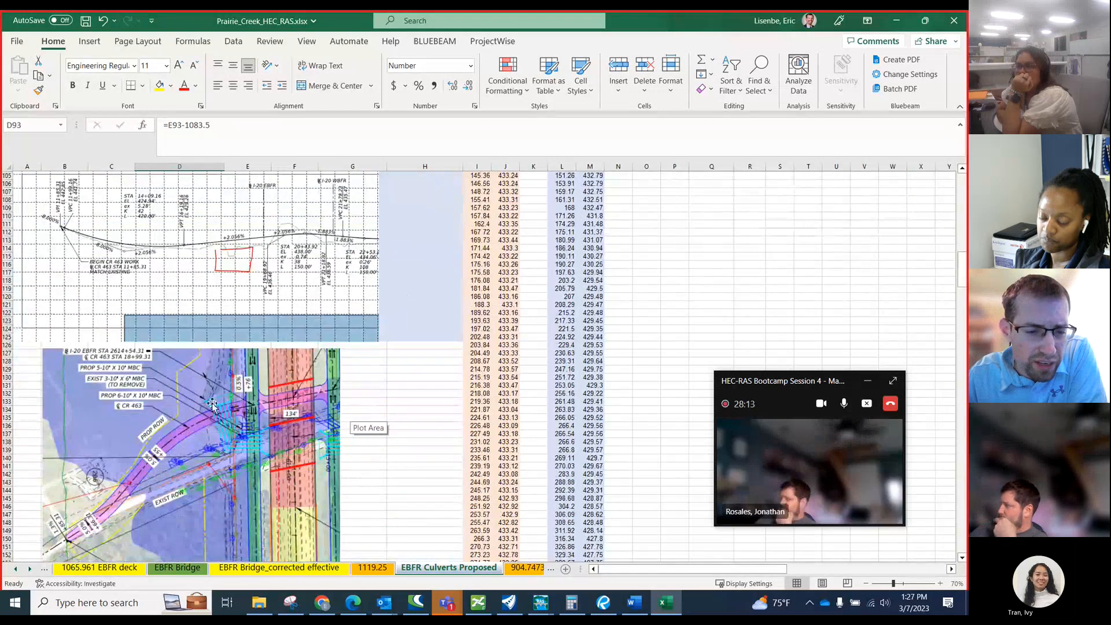
pyautogui.scroll(2, 126, 469)
pyautogui.scroll(-3, 133, 454)
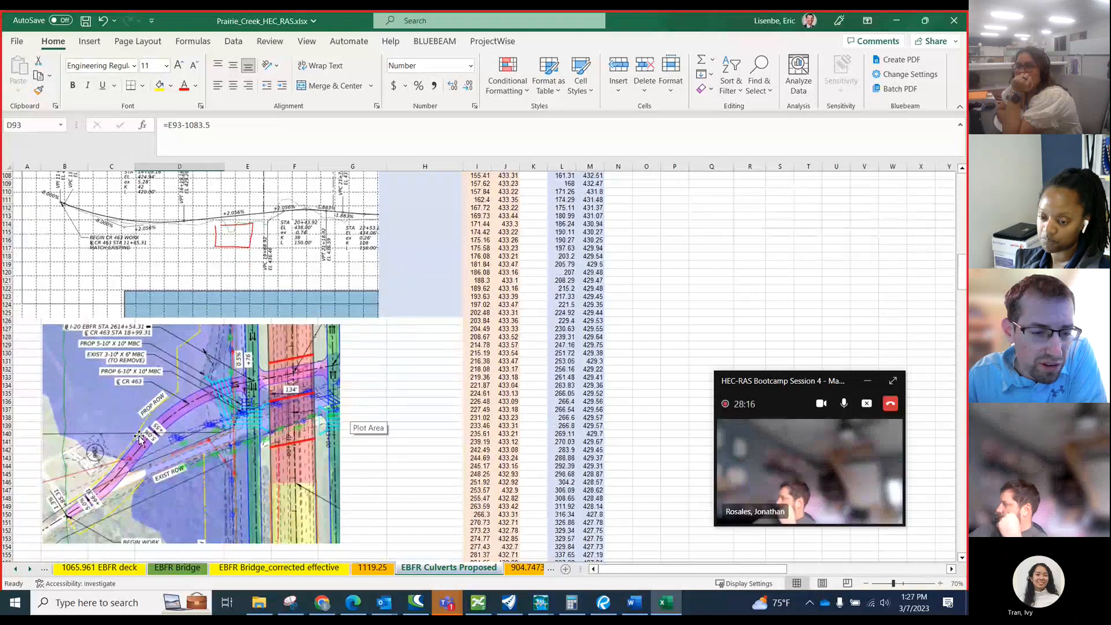
pyautogui.keyDown('ctrl'); pyautogui.scroll(1, 146, 442); pyautogui.keyUp('ctrl')
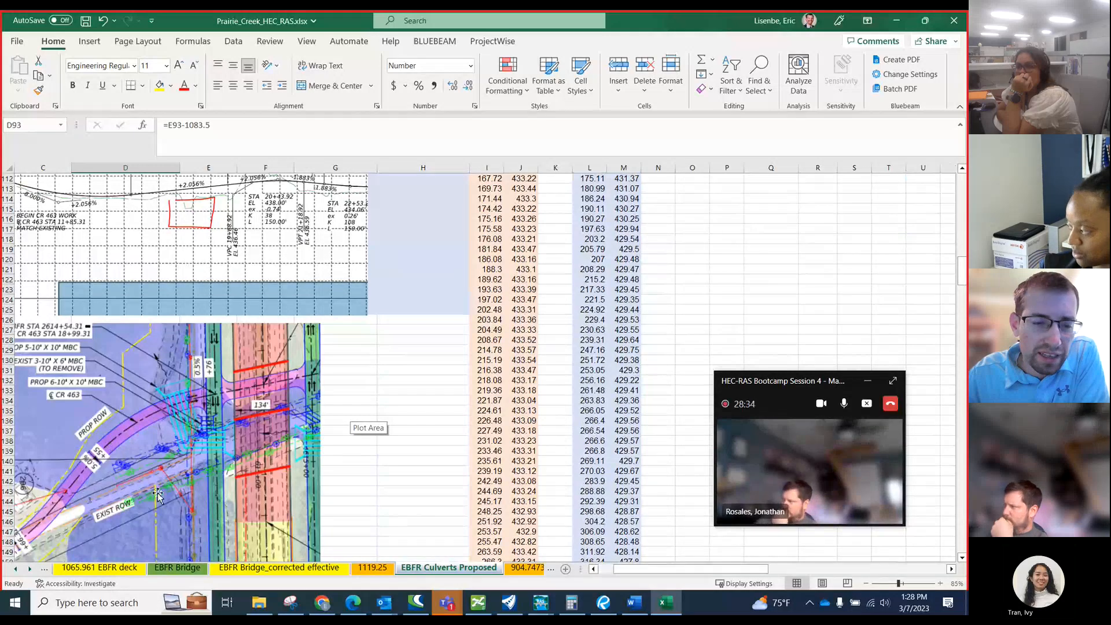
pyautogui.scroll(19, 211, 509)
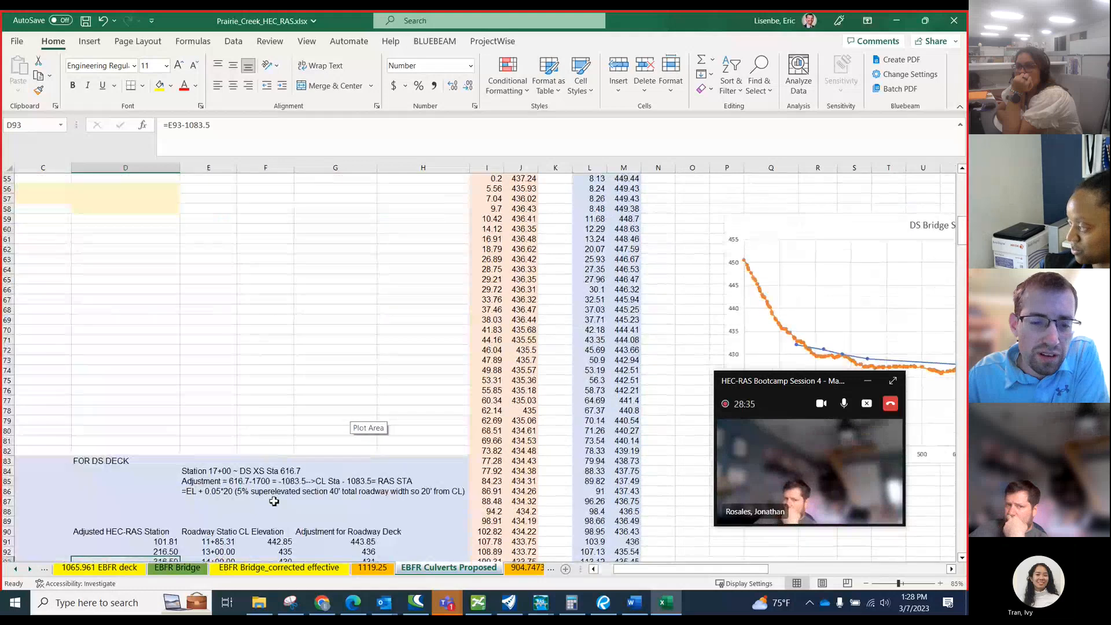
# Check the roadway deck elevation adjustments in G91 and G95 and the adjusted station formula in D94.
pyautogui.scroll(-5, 276, 479)
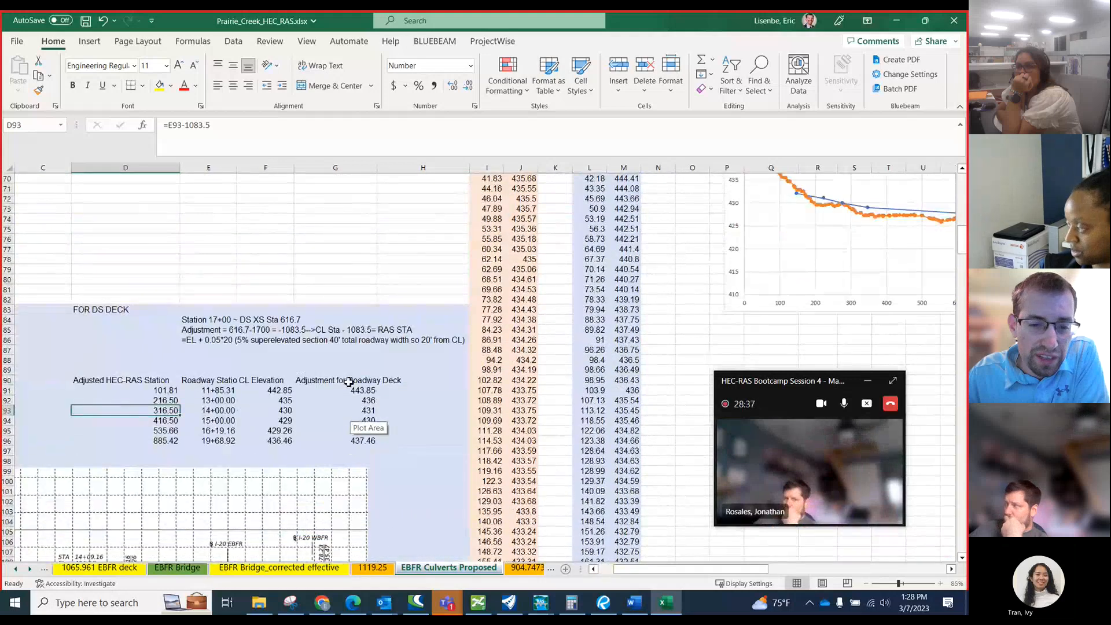
pyautogui.click(347, 391)
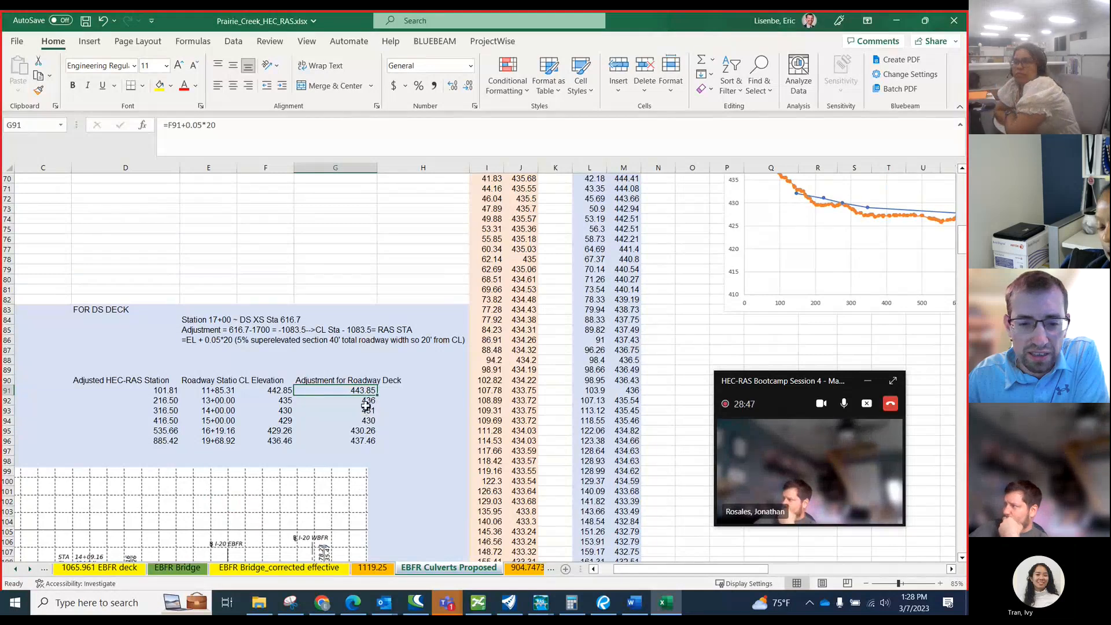
pyautogui.click(363, 431)
pyautogui.click(168, 420)
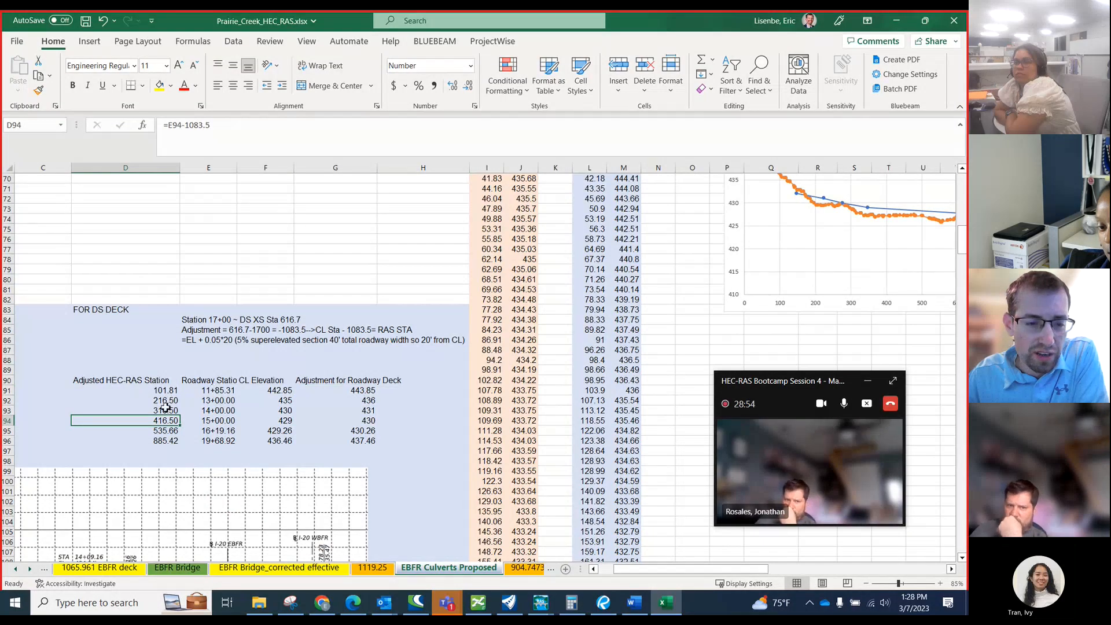
# Copy the adjusted HEC-RAS stations in D91:D96 and paste them as values into the DS Station column from E45.
pyautogui.moveTo(166, 390); pyautogui.dragTo(163, 443)
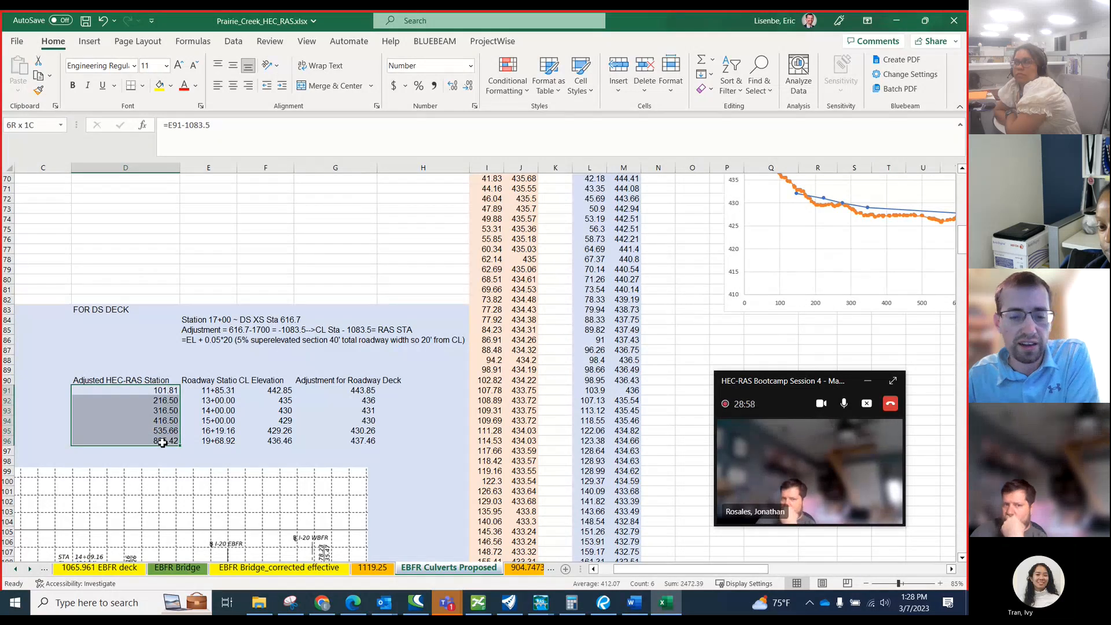
pyautogui.hotkey('ctrl', 'c')
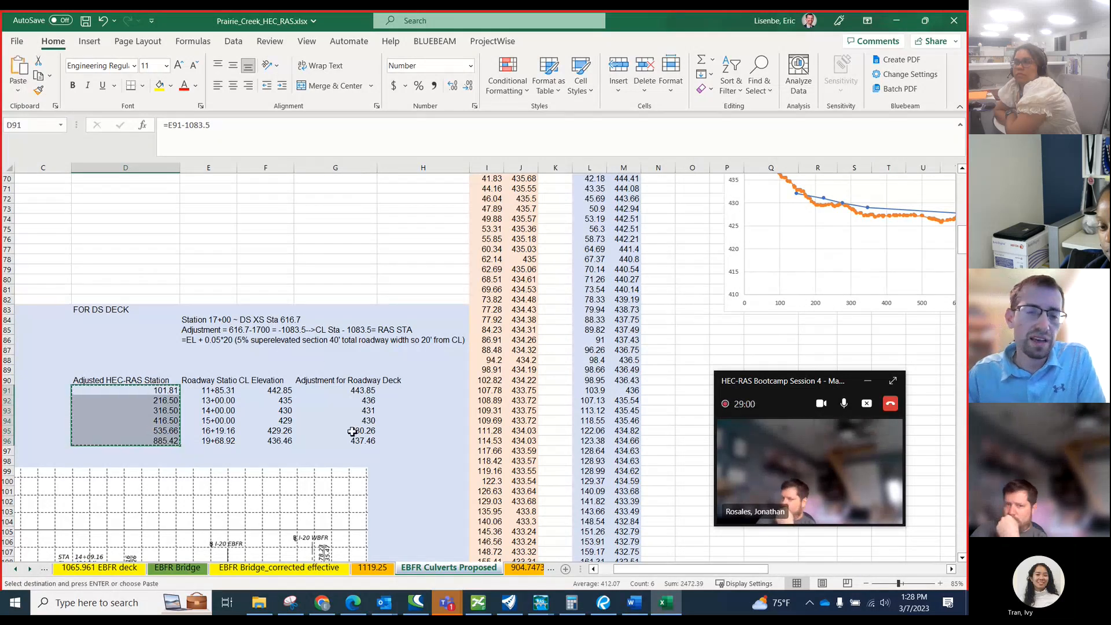
pyautogui.scroll(1, 353, 431)
pyautogui.scroll(13, 353, 431)
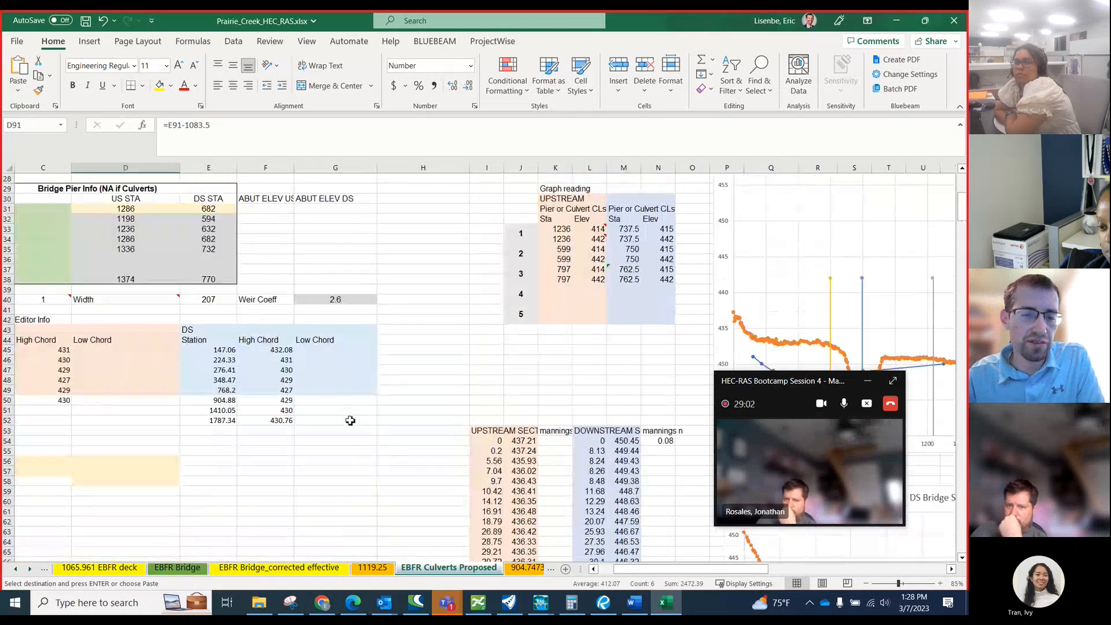
pyautogui.click(218, 351)
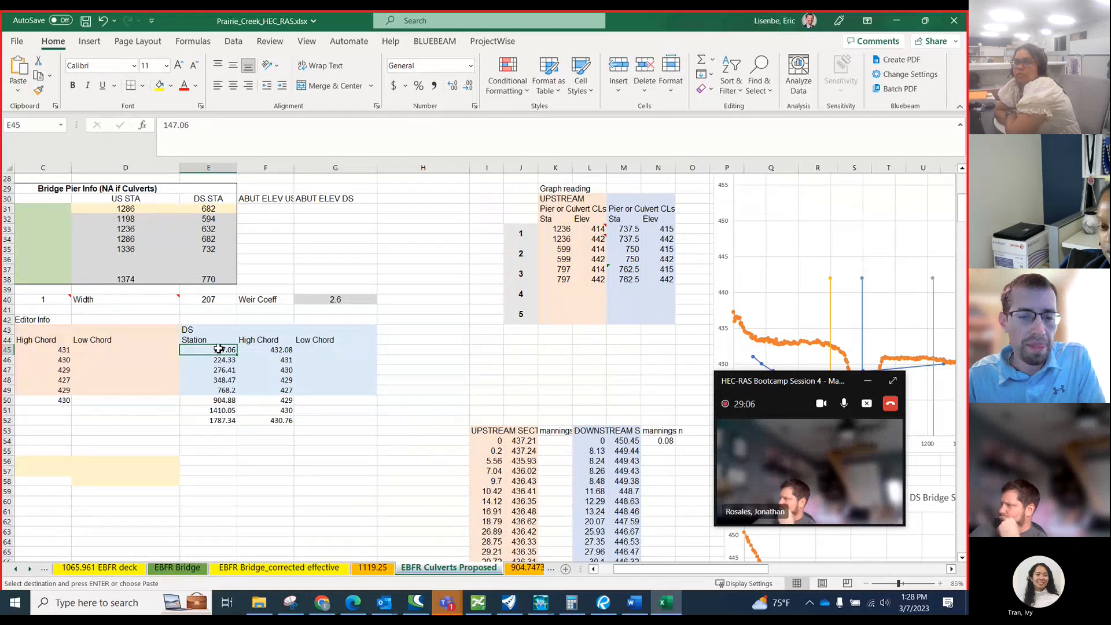
pyautogui.rightClick(218, 350)
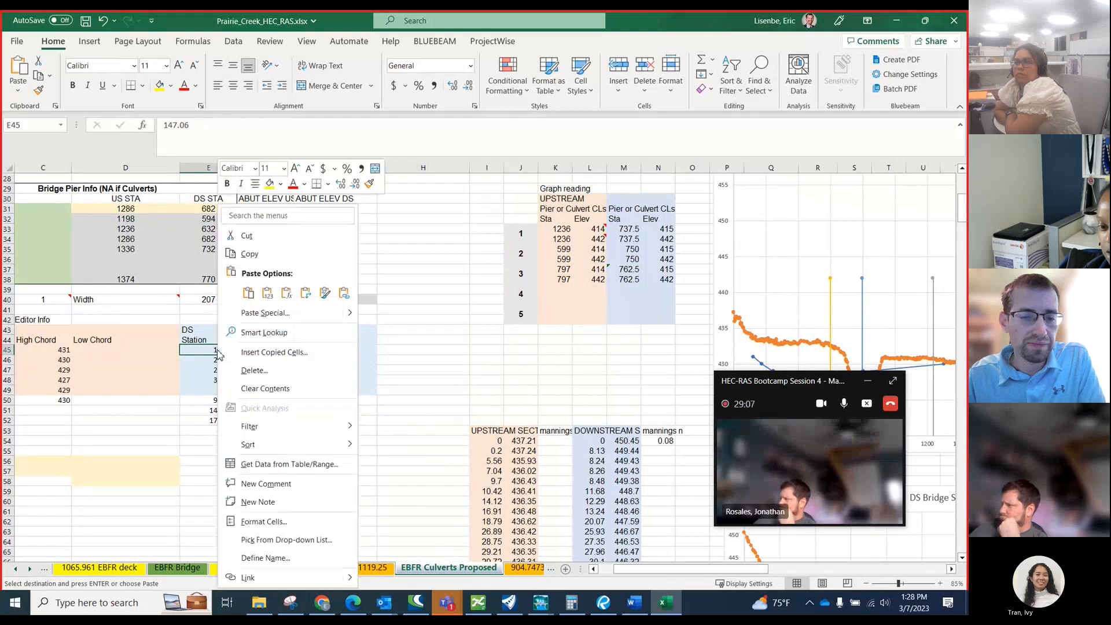
pyautogui.click(265, 299)
# Clear the leftover DS station and high chord entries in E51:F52.
pyautogui.moveTo(225, 411); pyautogui.dragTo(224, 420)
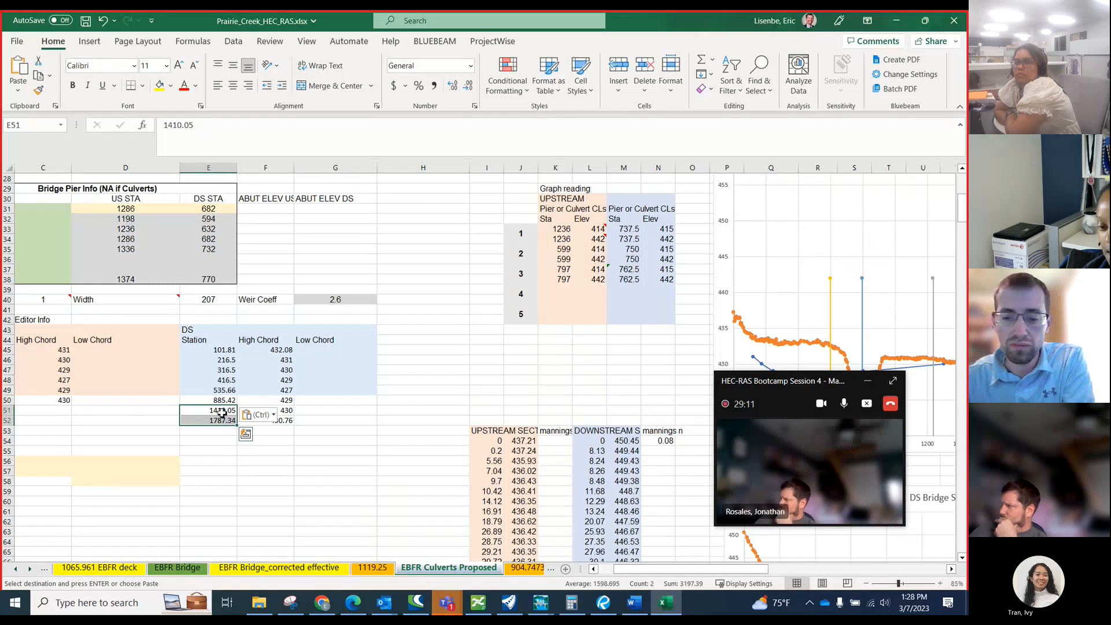
pyautogui.press('Delete')
pyautogui.moveTo(224, 412); pyautogui.dragTo(268, 423)
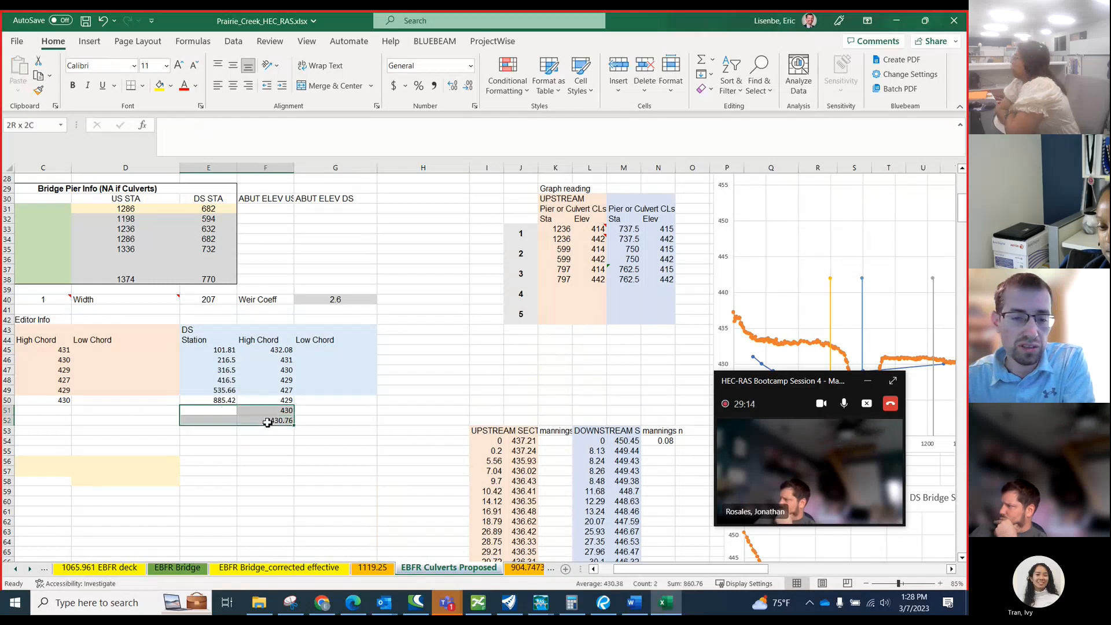
pyautogui.press('Delete')
# Copy the roadway deck adjustment elevations in G91:G96 and paste them as values into the DS High Chord column from F45.
pyautogui.scroll(-20, 261, 429)
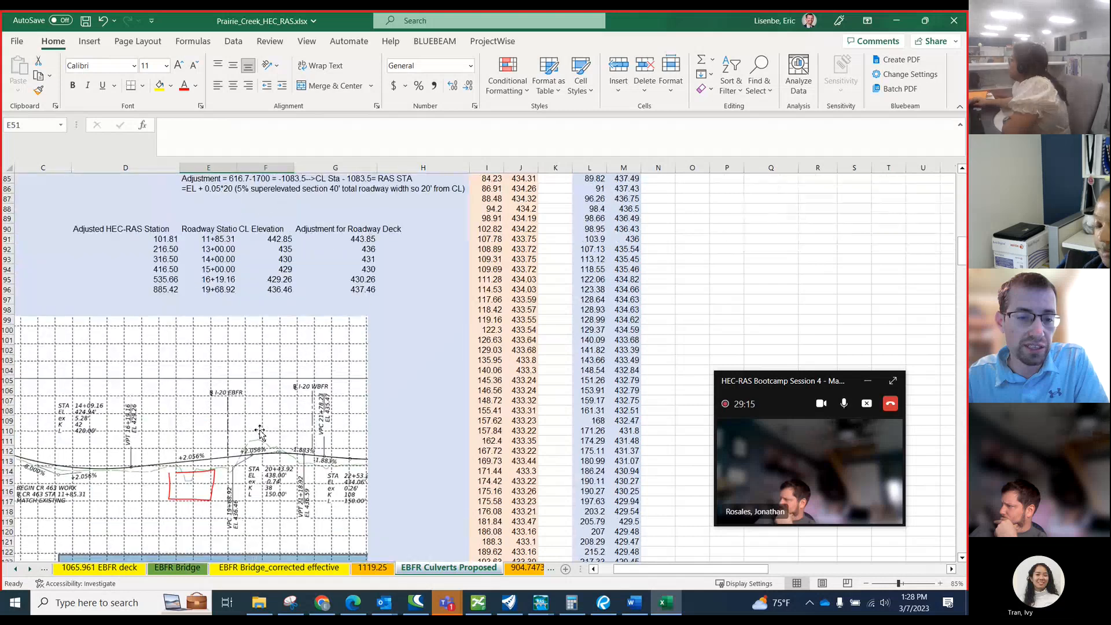
pyautogui.scroll(9, 260, 426)
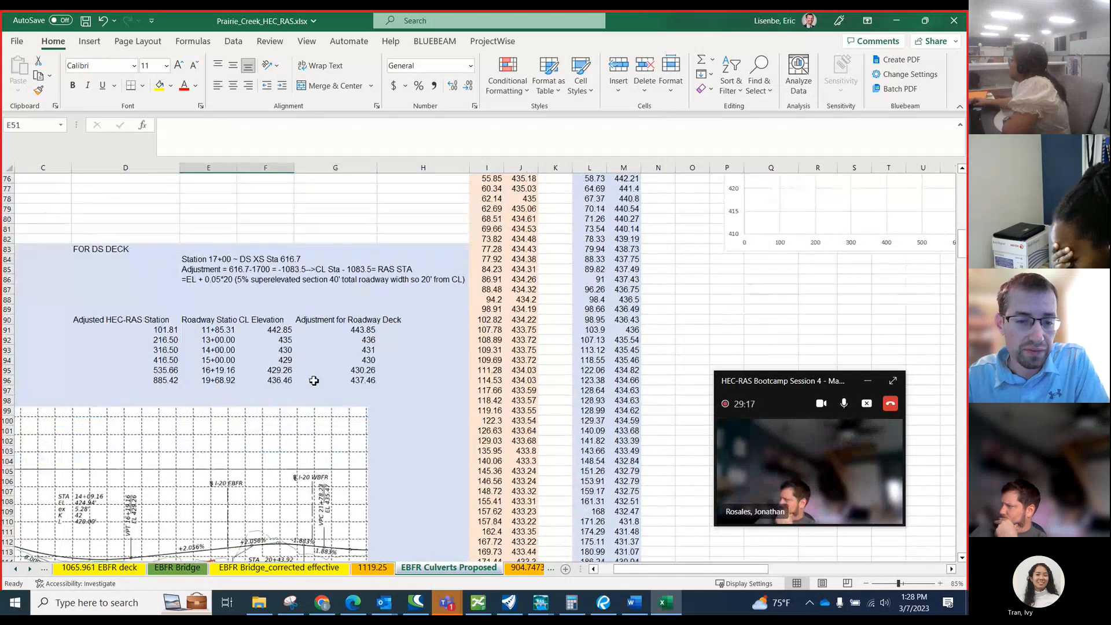
pyautogui.moveTo(358, 329); pyautogui.dragTo(357, 380)
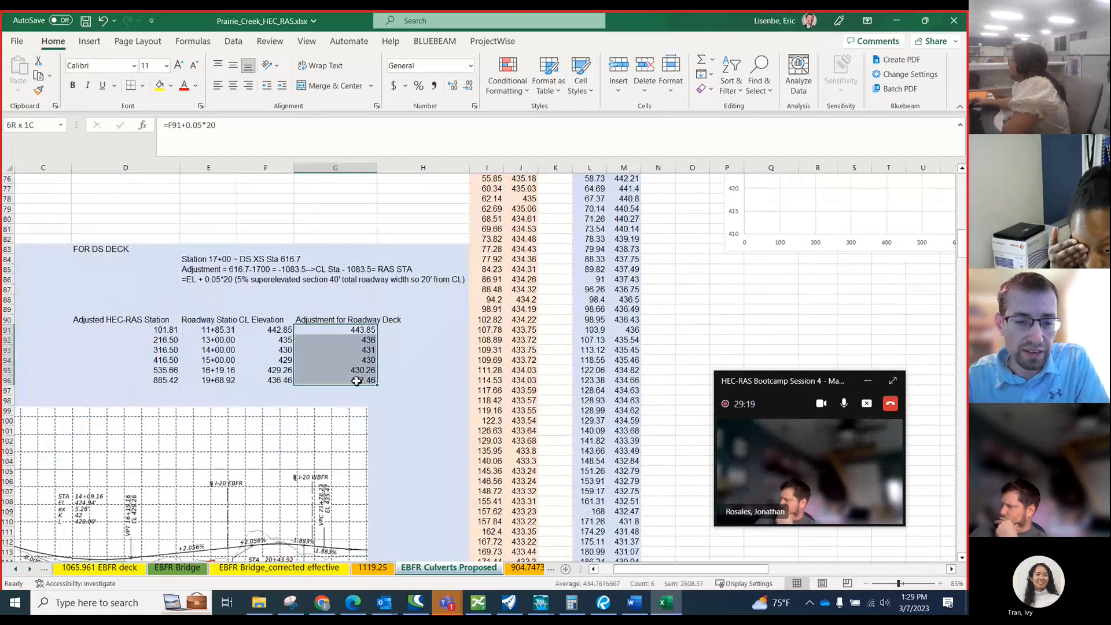
pyautogui.hotkey('ctrl', 'c')
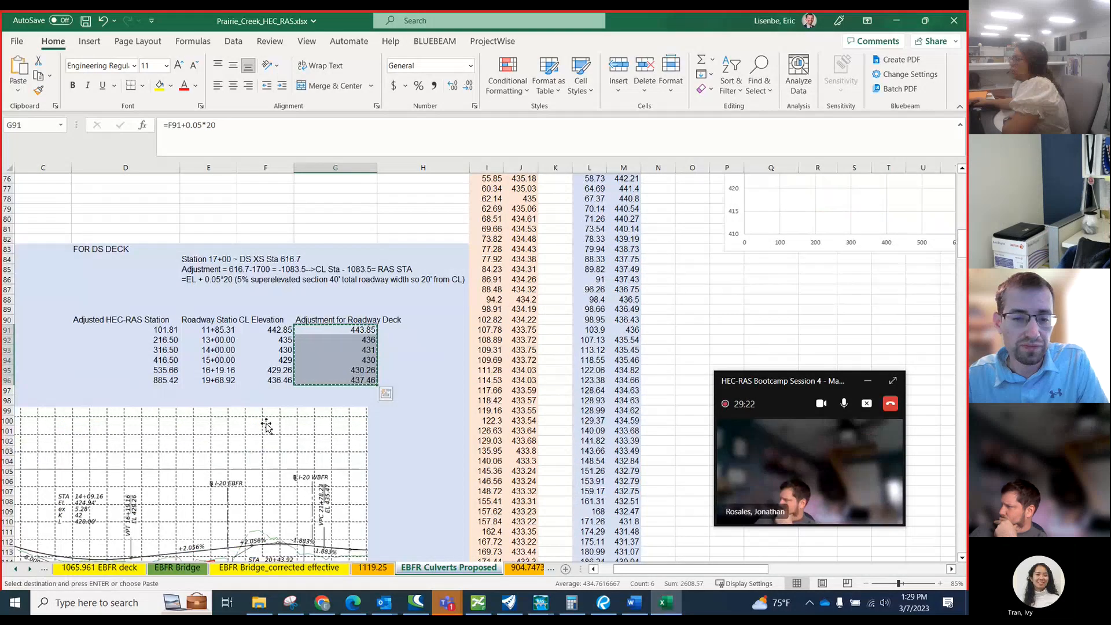
pyautogui.scroll(5, 266, 423)
pyautogui.scroll(10, 266, 422)
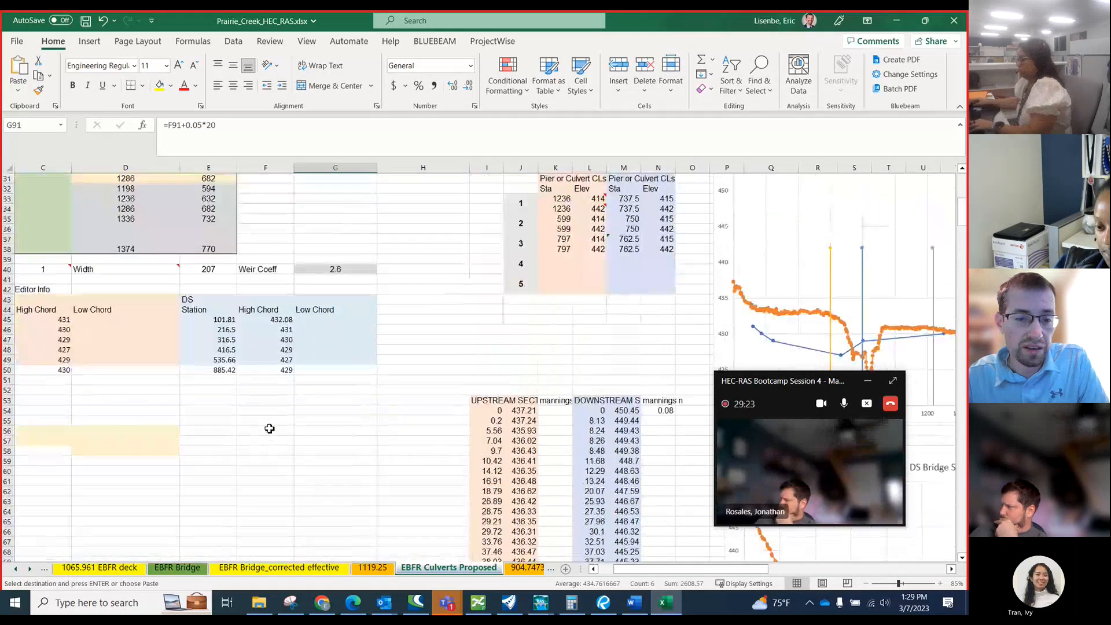
pyautogui.click(278, 322)
pyautogui.rightClick(278, 322)
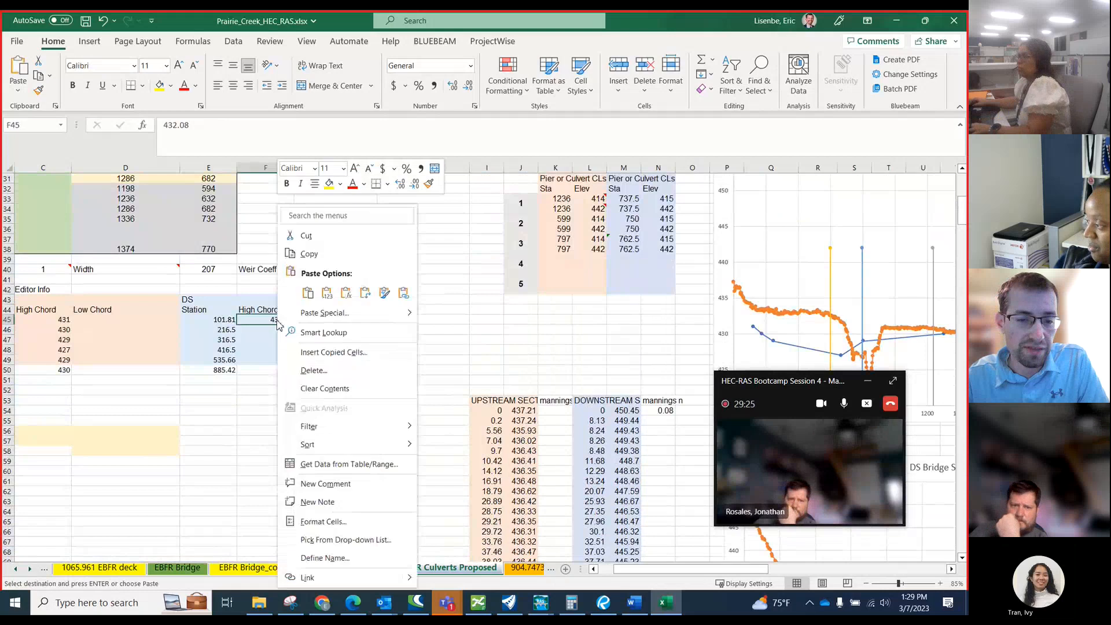
pyautogui.click(325, 296)
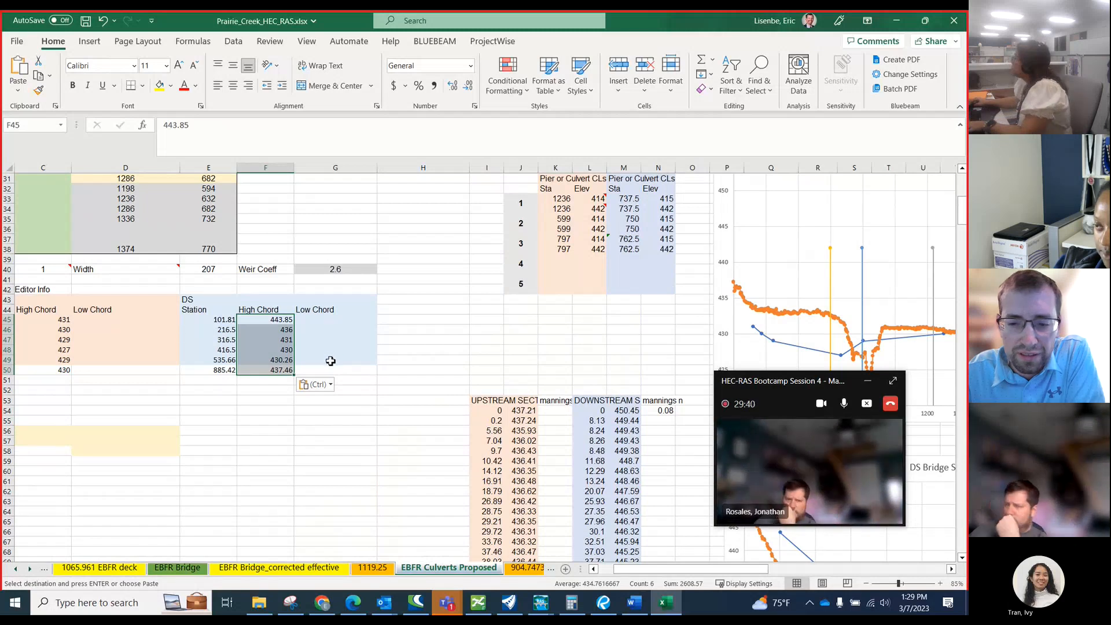
# Review the DS deck adjustment table against the CR 463 profile image below it.
pyautogui.scroll(-4, 301, 409)
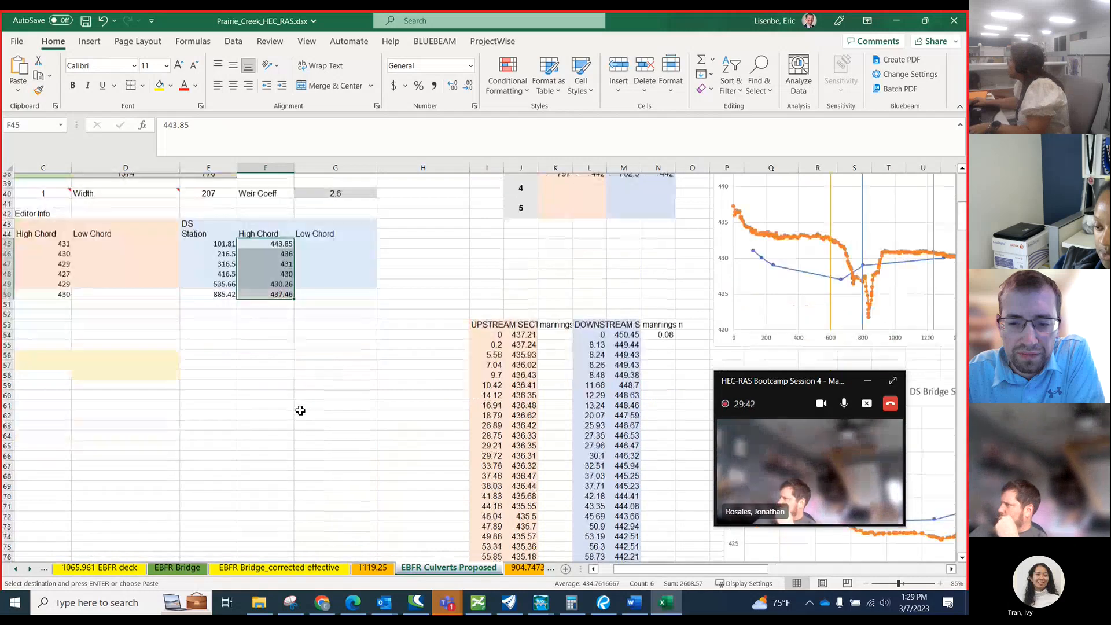
pyautogui.scroll(-8, 301, 409)
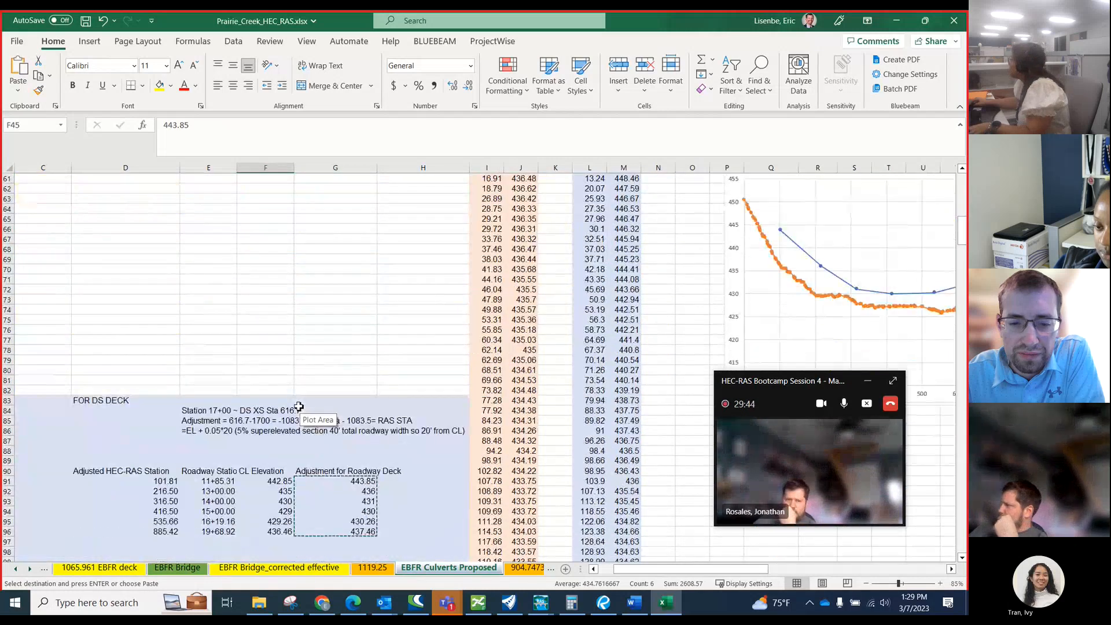
pyautogui.scroll(-3, 298, 406)
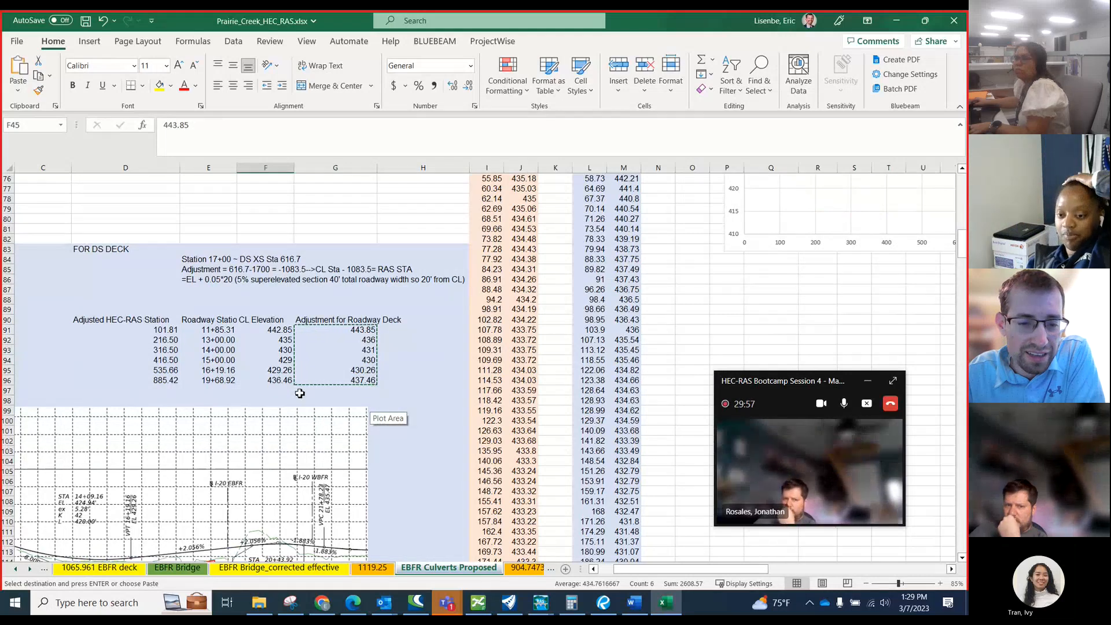
pyautogui.moveTo(690, 575); pyautogui.dragTo(678, 575)
pyautogui.scroll(-4, 110, 409)
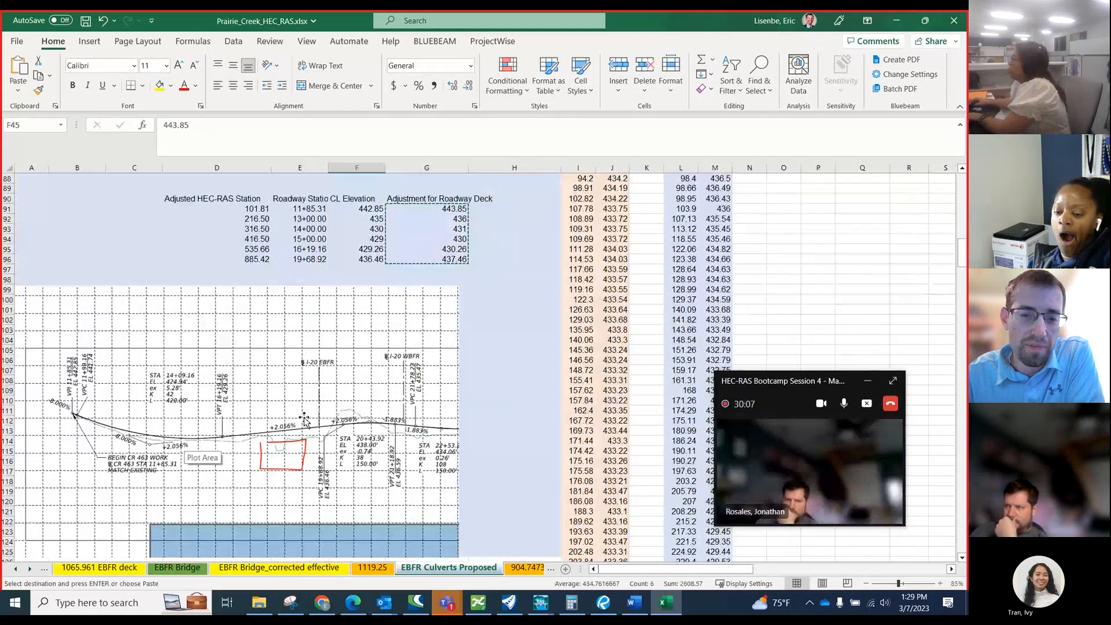
# Examine the US and DS Bridge Section charts alongside the deck/roadway editor tables.
pyautogui.scroll(13, 468, 453)
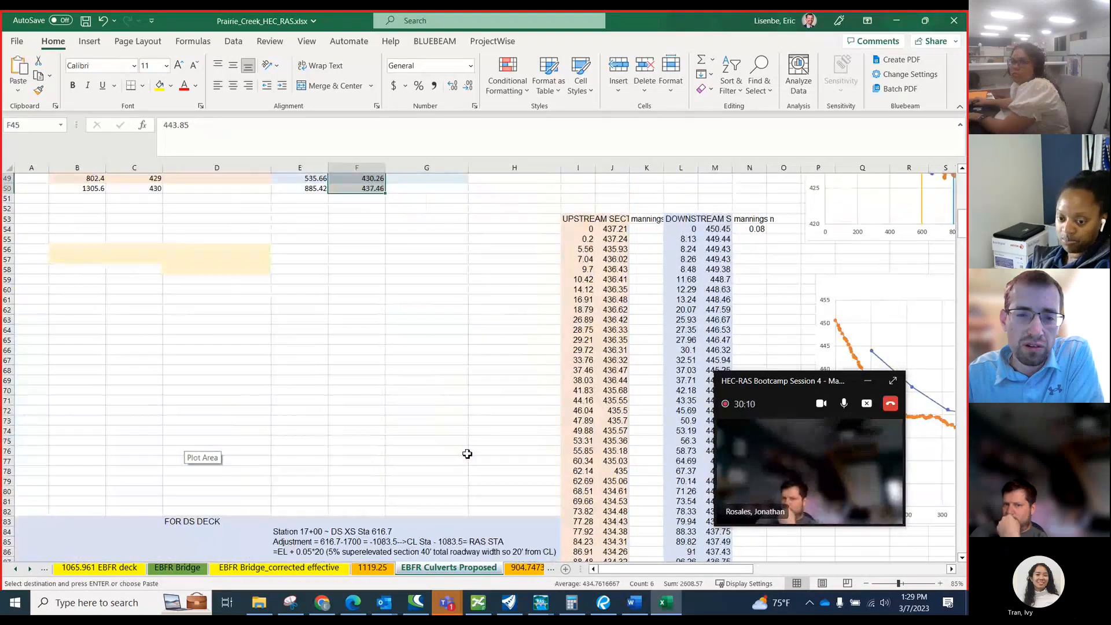
pyautogui.scroll(3, 467, 454)
pyautogui.scroll(-2, 319, 378)
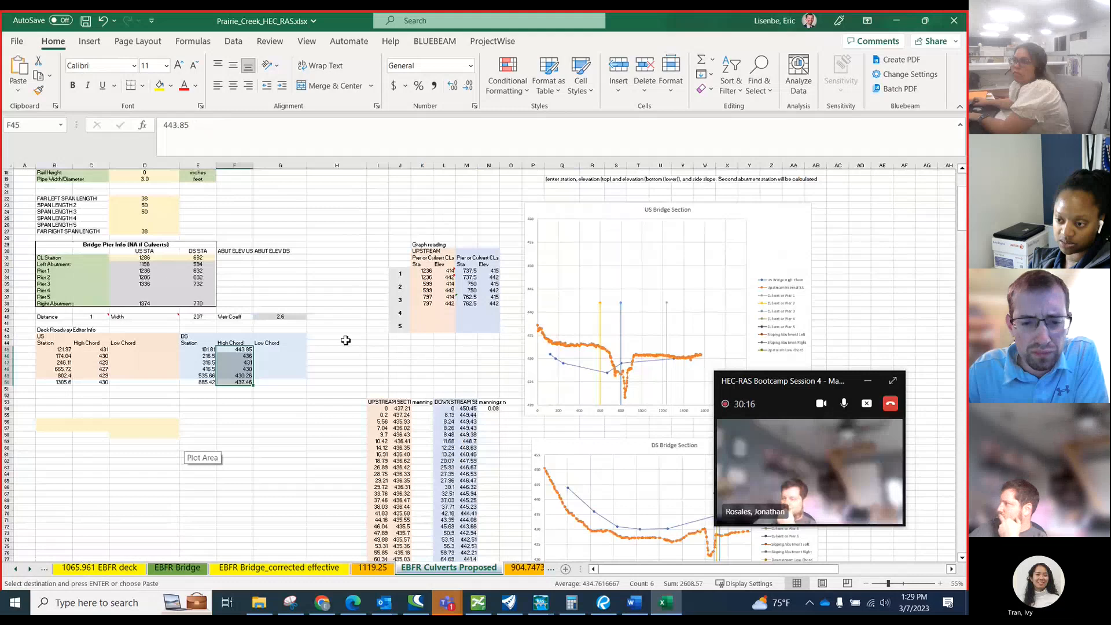
pyautogui.click(359, 304)
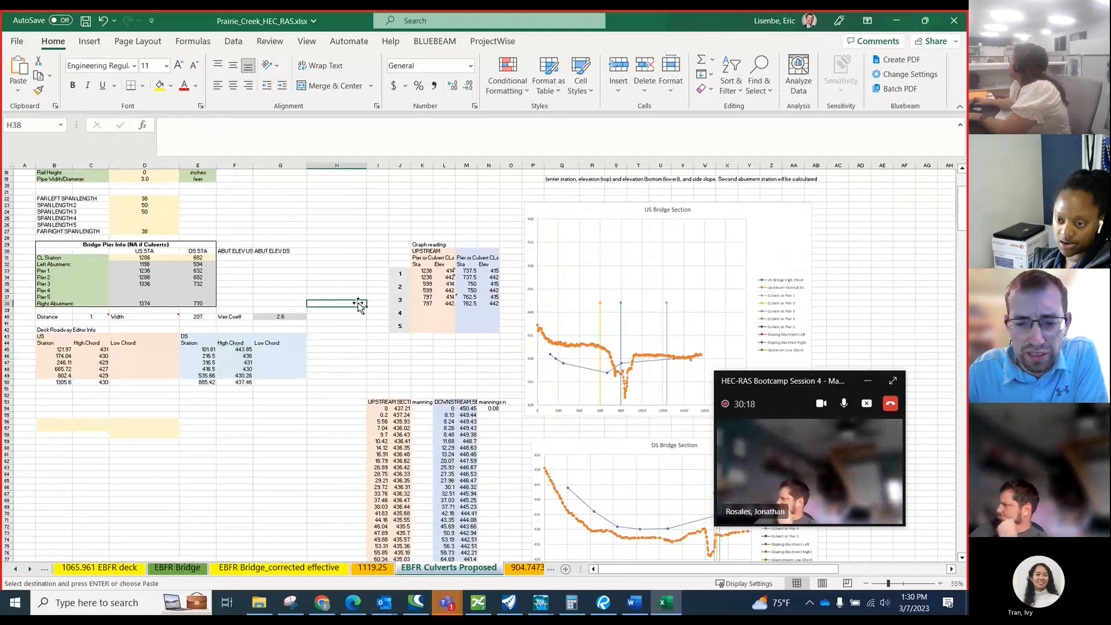
pyautogui.scroll(-3, 600, 355)
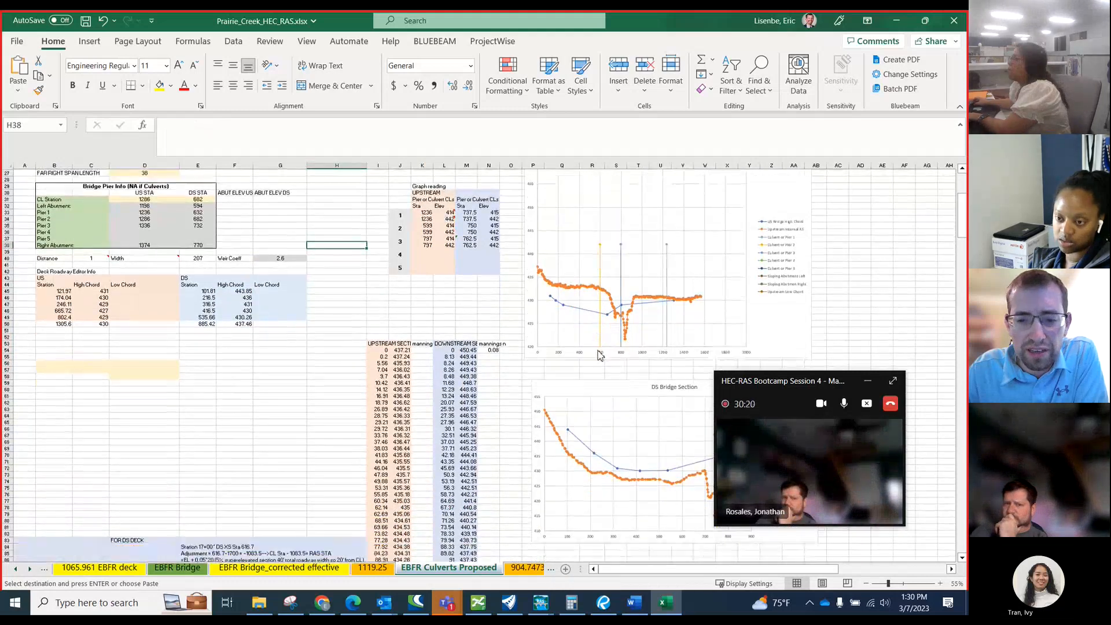
pyautogui.scroll(-3, 600, 355)
pyautogui.scroll(-2, 598, 362)
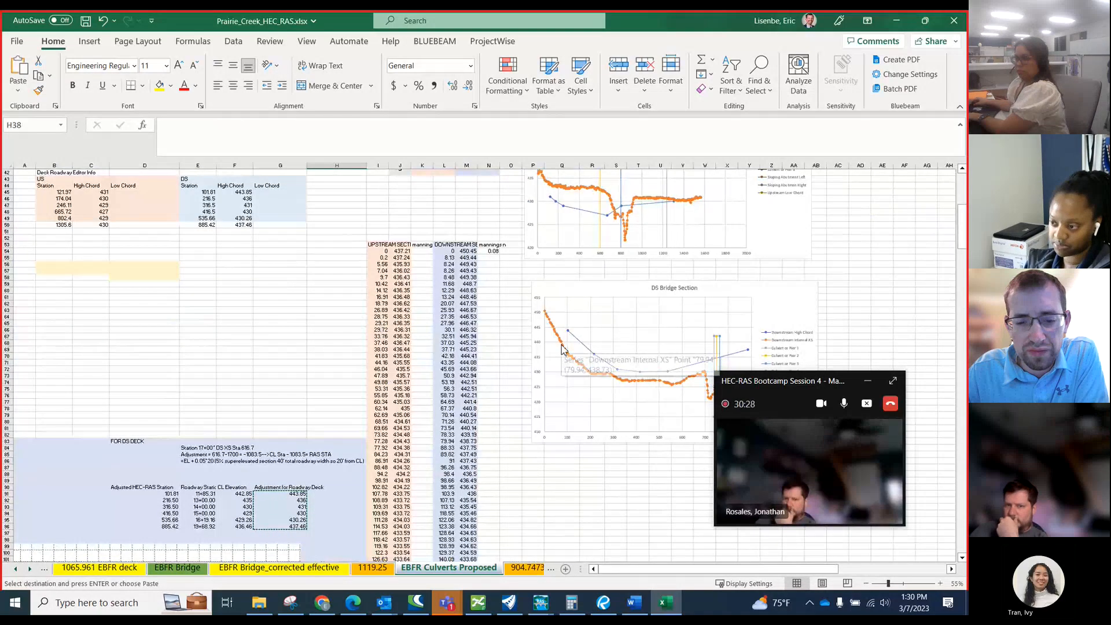
# Switch to Bluebeam Revu and examine the CR 463 profile stations and elevations on the 20230306_I-20_Roll Plot_02 sheet.
pyautogui.click(603, 603)
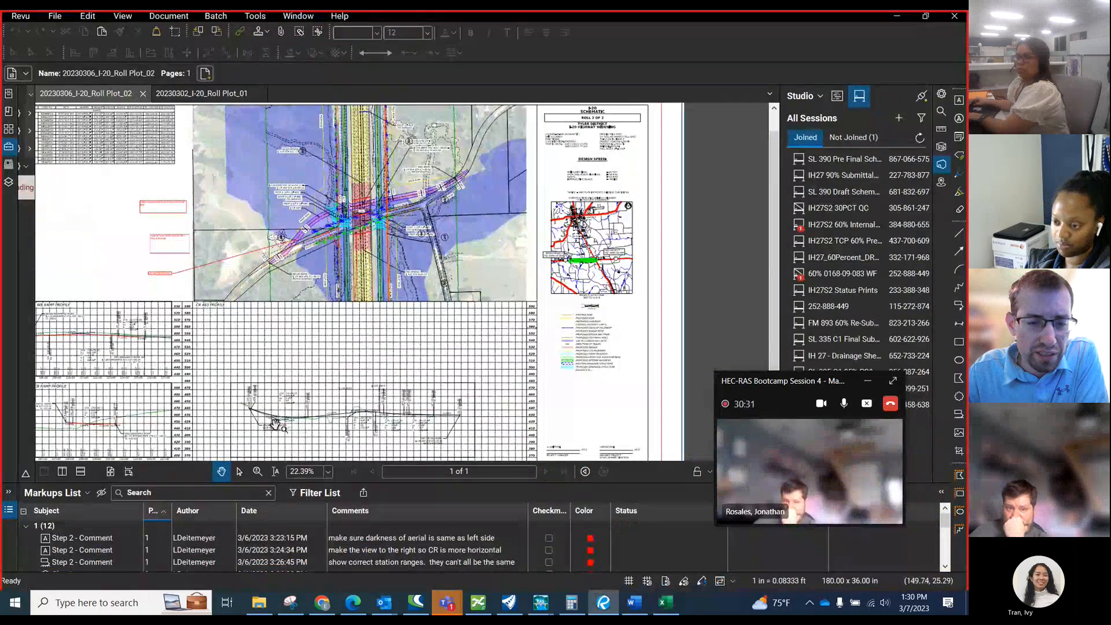
pyautogui.scroll(3, 291, 415)
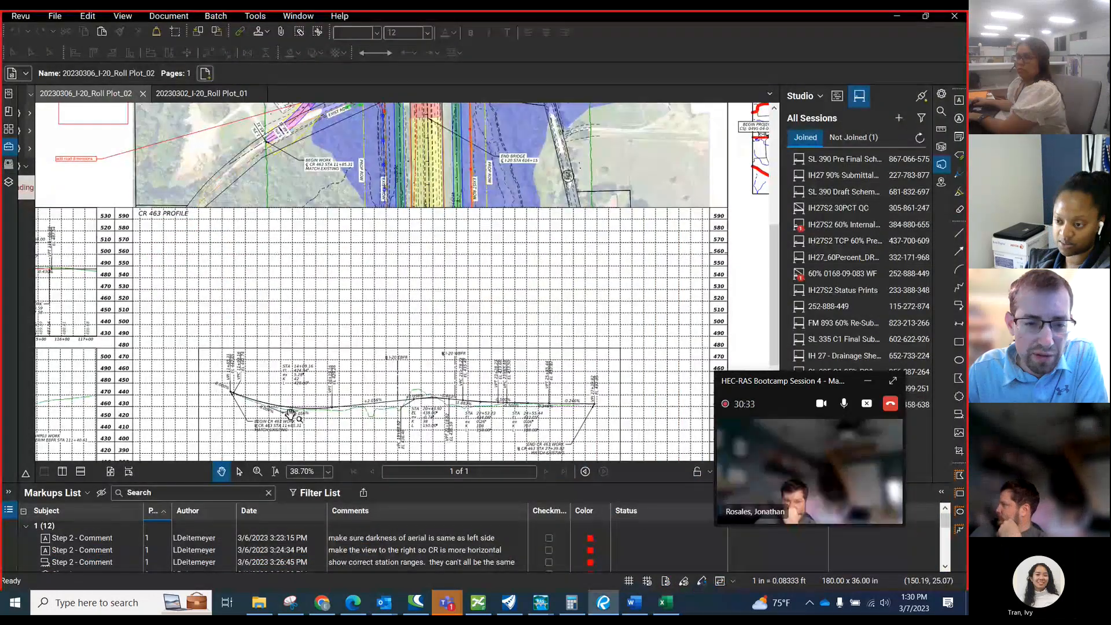
pyautogui.scroll(1, 294, 415)
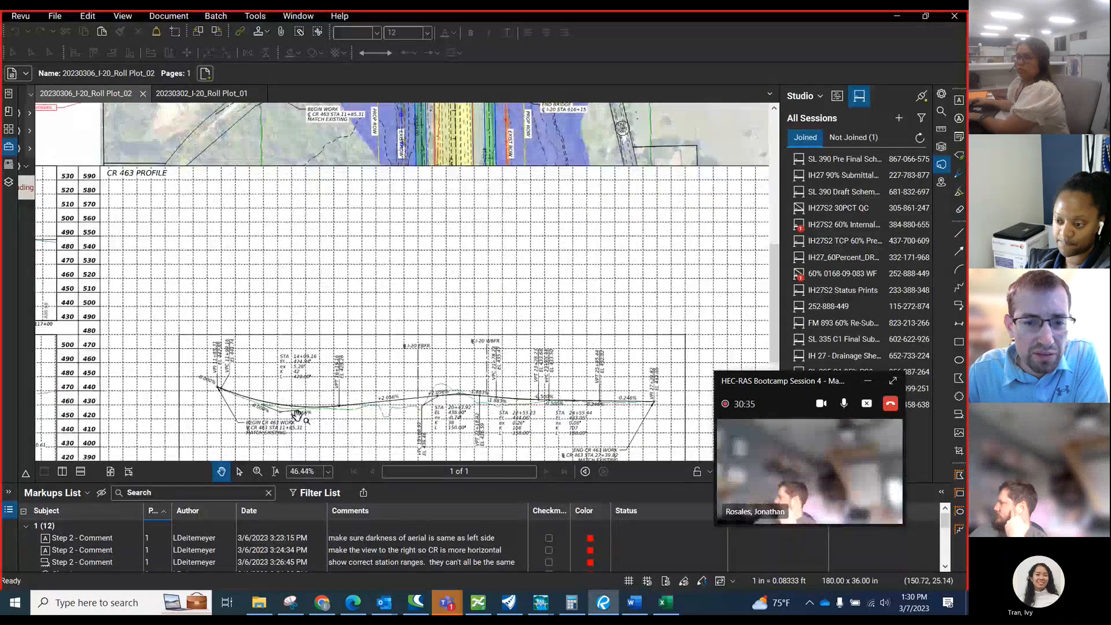
pyautogui.scroll(3, 244, 368)
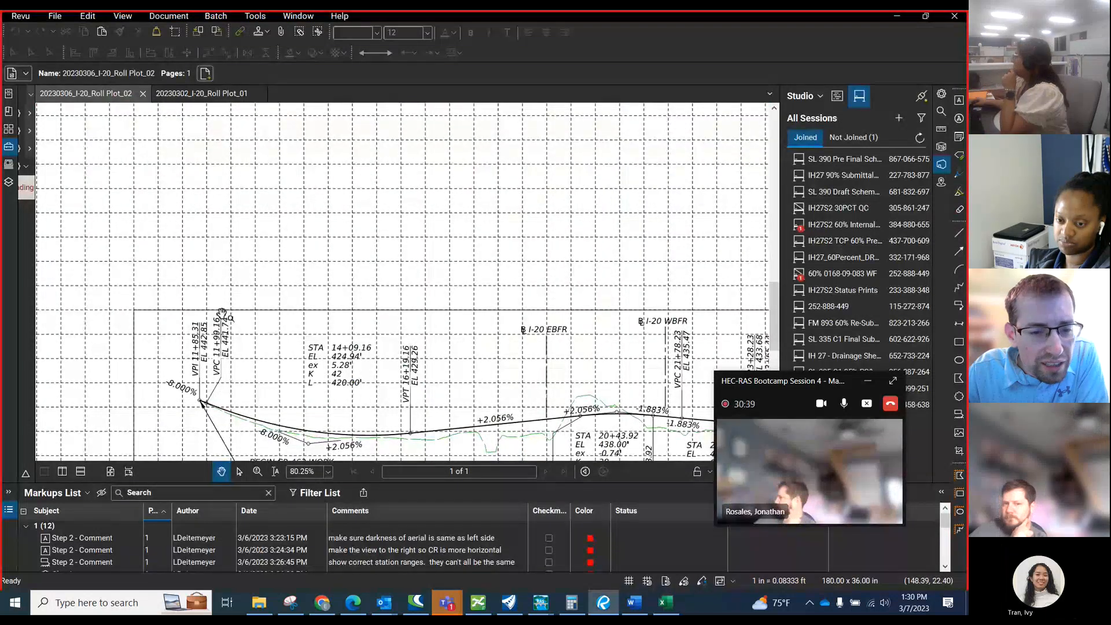
pyautogui.scroll(-3, 222, 316)
pyautogui.scroll(-3, 226, 346)
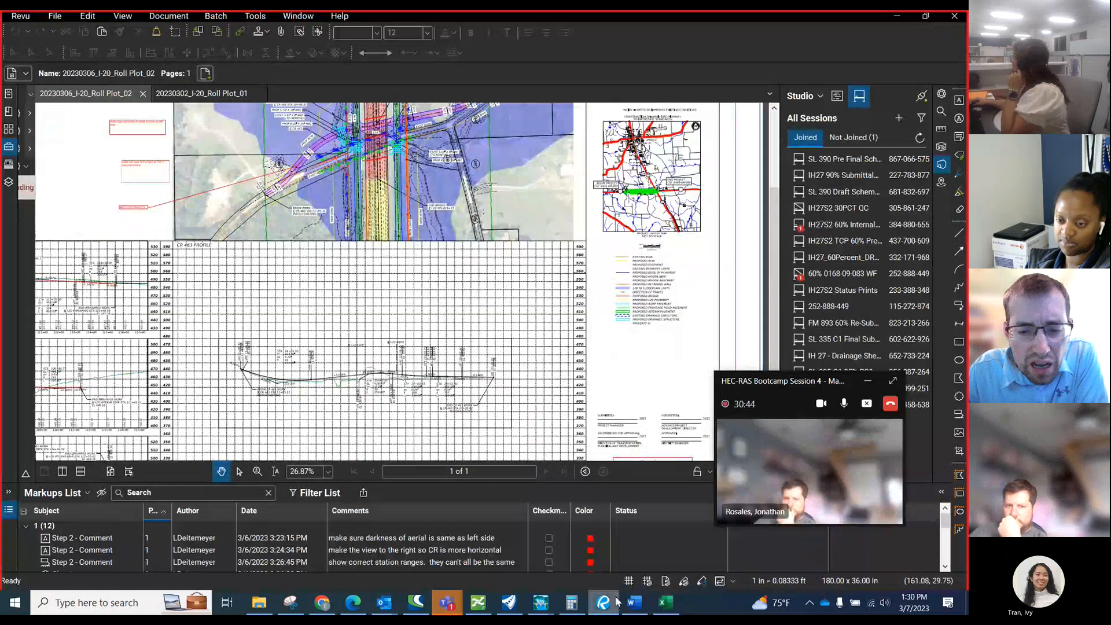
# Switch back to the Excel workbook and compare the CR 463 profile image with the Bridge Section charts and the culvert centreline table.
pyautogui.click(664, 602)
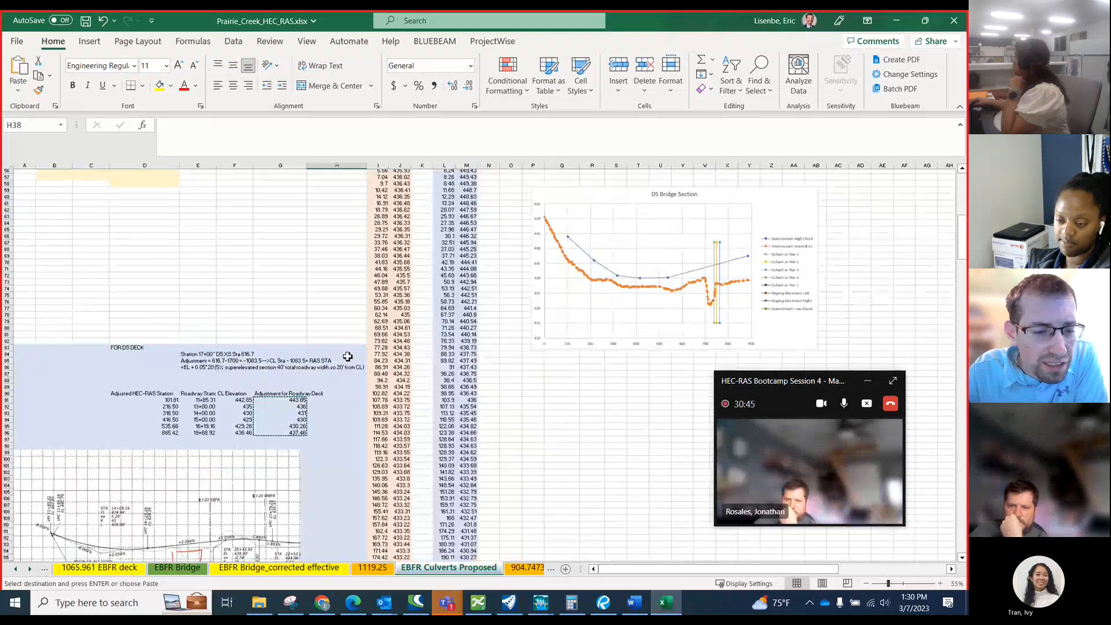
pyautogui.scroll(-4, 178, 489)
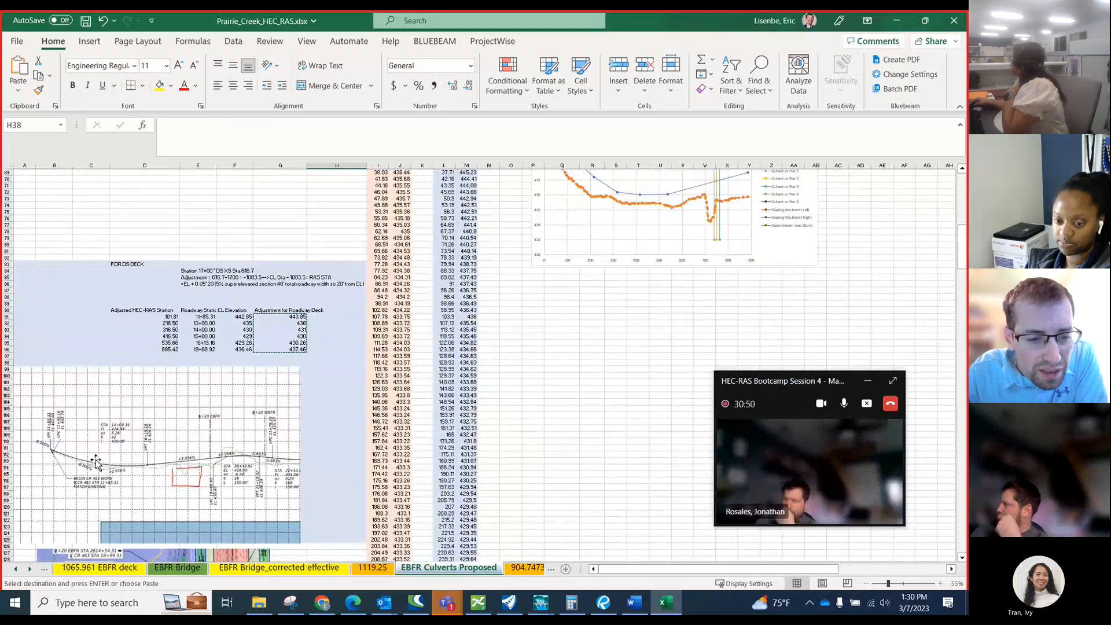
pyautogui.scroll(6, 213, 466)
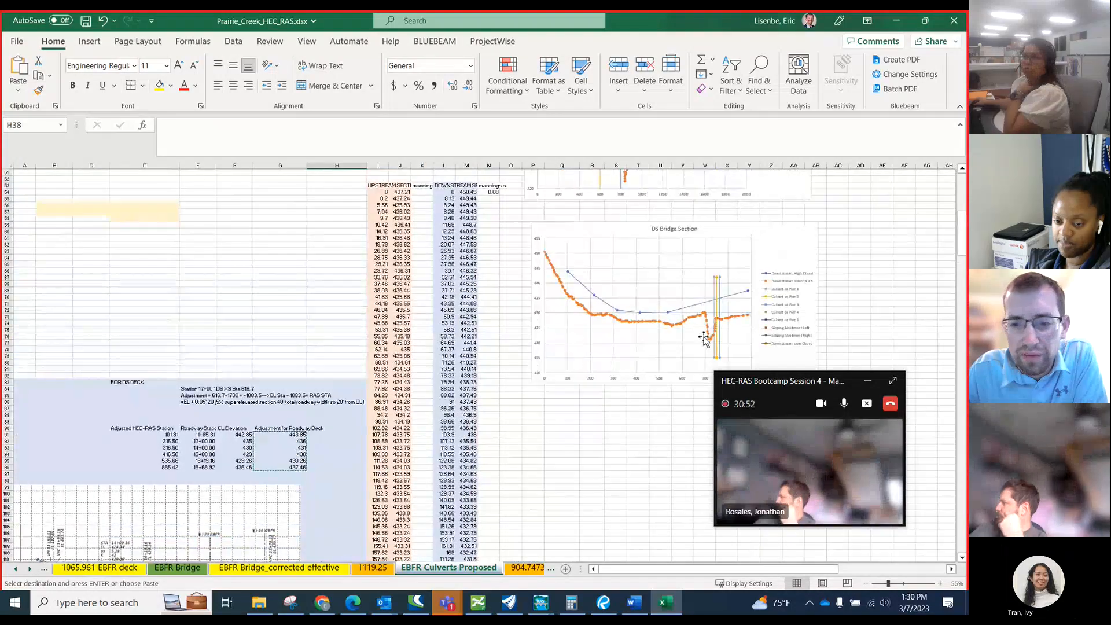
pyautogui.scroll(9, 635, 363)
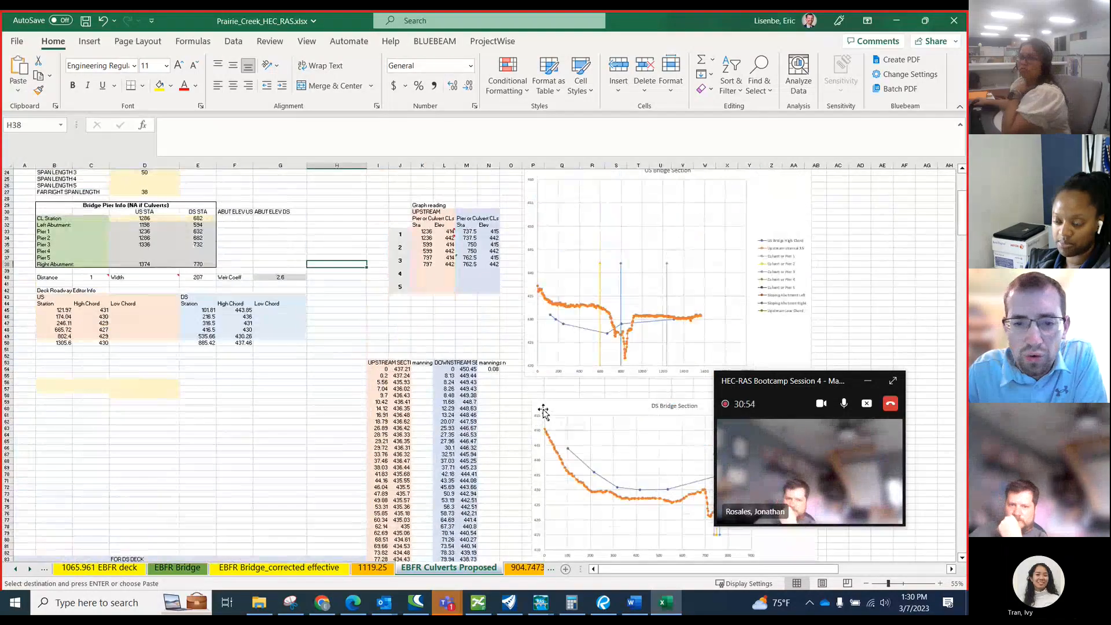
pyautogui.scroll(4, 509, 379)
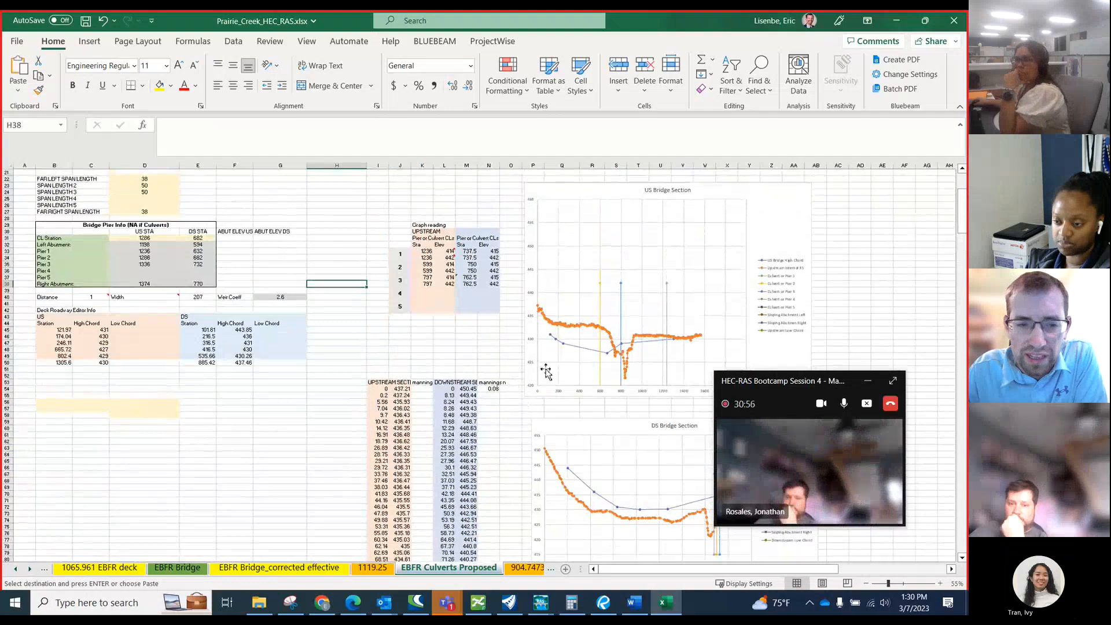
pyautogui.scroll(2, 190, 355)
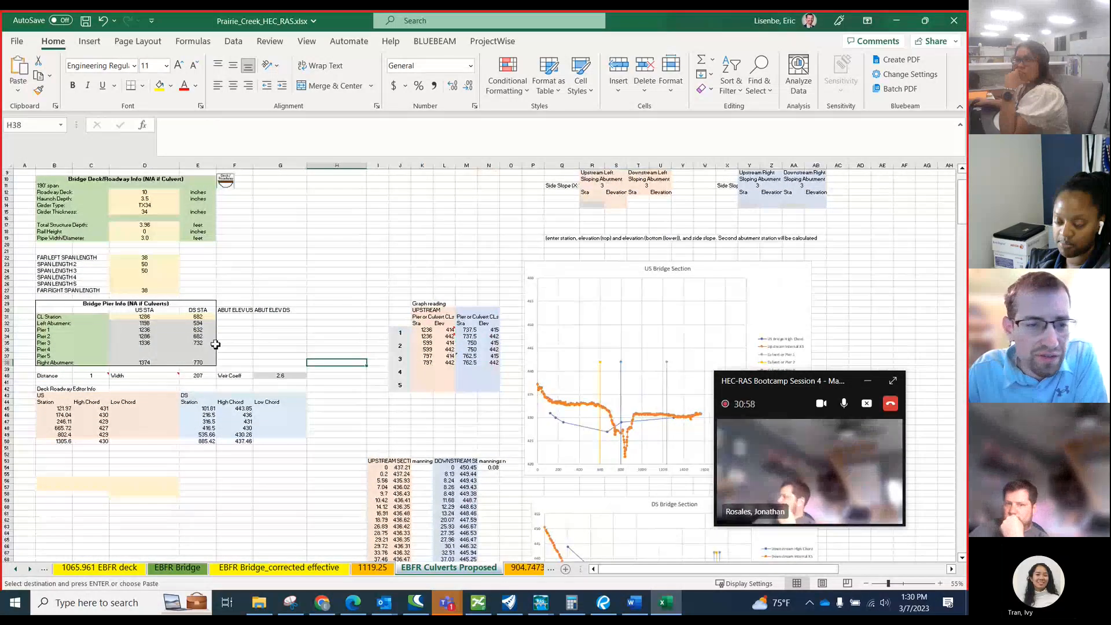
pyautogui.scroll(2, 217, 345)
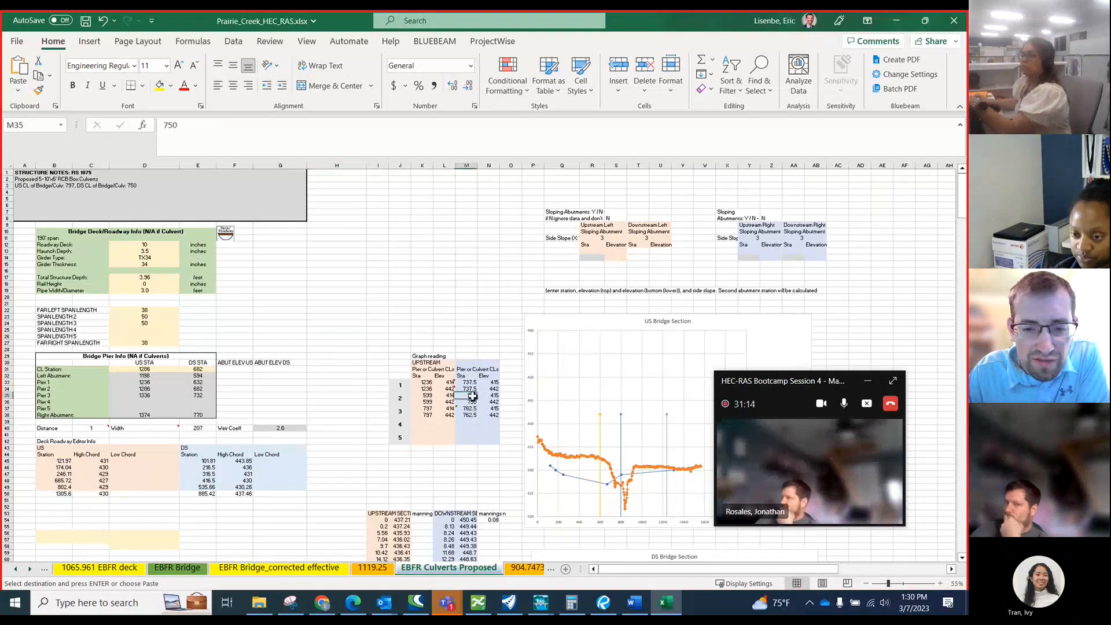
# Copy the downstream stations of culvert 2 in M35:M36 into the culvert 3 cells M37:M38.
pyautogui.moveTo(470, 395); pyautogui.dragTo(473, 401)
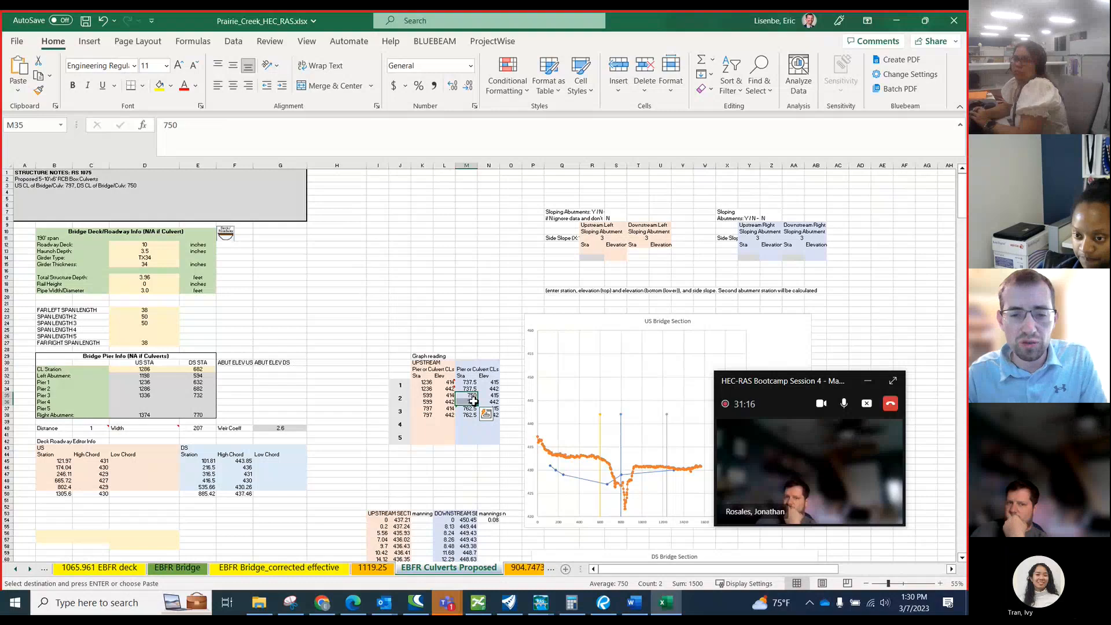
pyautogui.click(471, 409)
pyautogui.hotkey('ctrl', 'v')
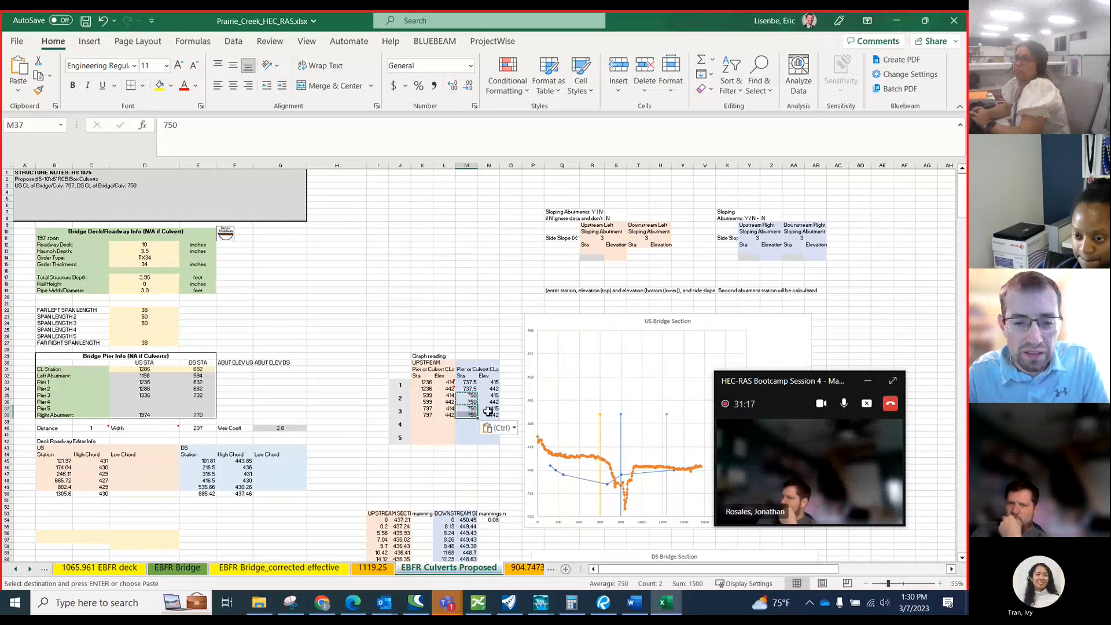
# Enter =M37-12.5 as the downstream station in M36 and fill the formula upward through M33.
pyautogui.click(470, 402)
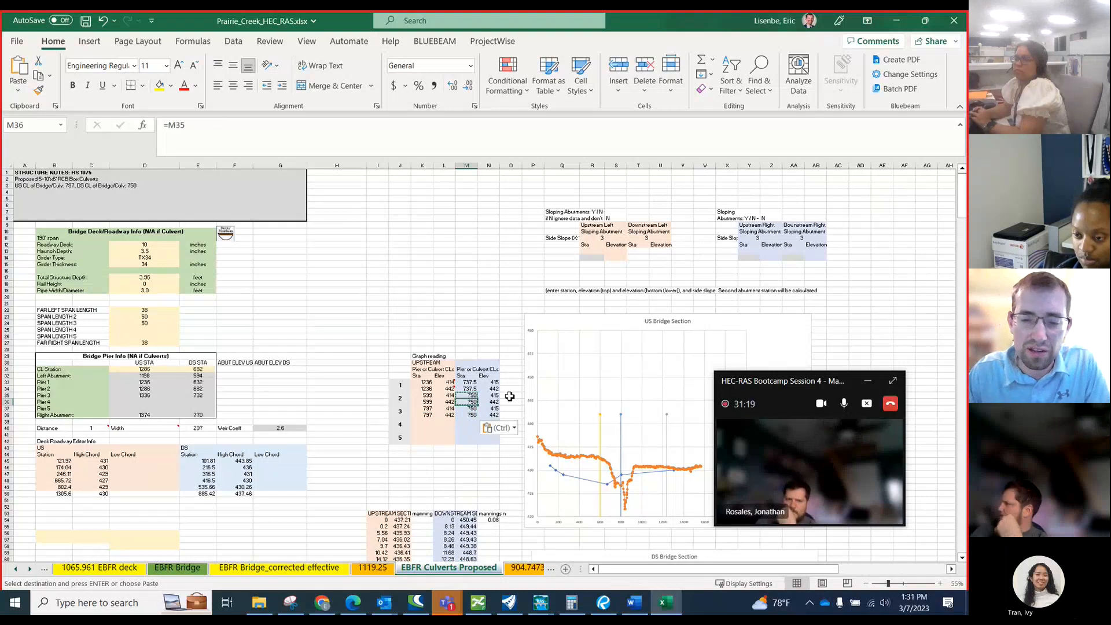
pyautogui.write('=')
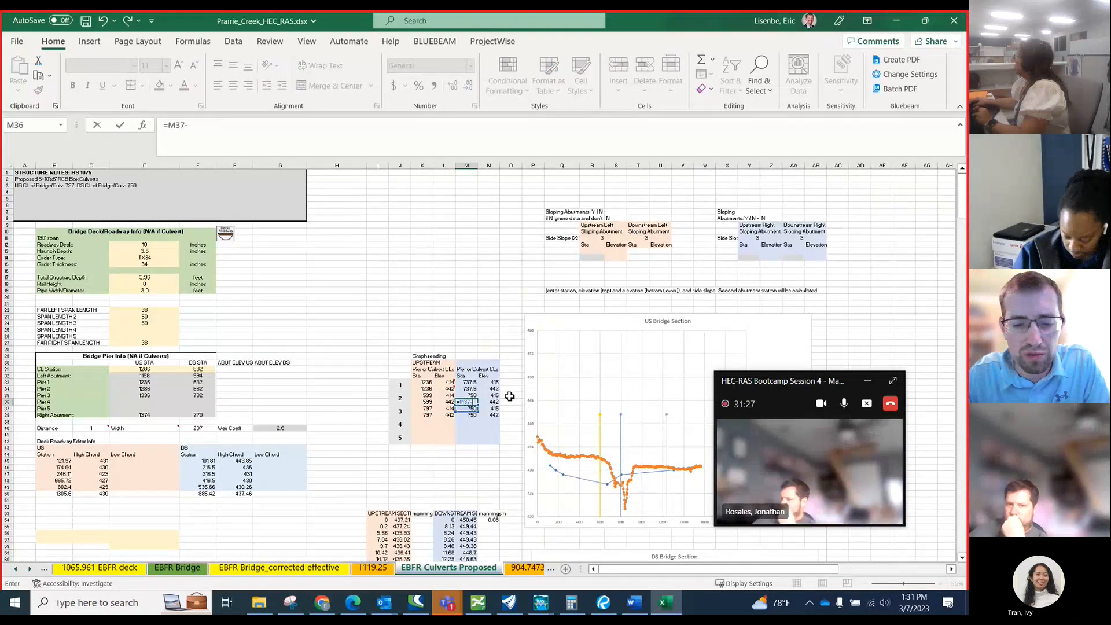
pyautogui.write('12.5')
pyautogui.press('Return')
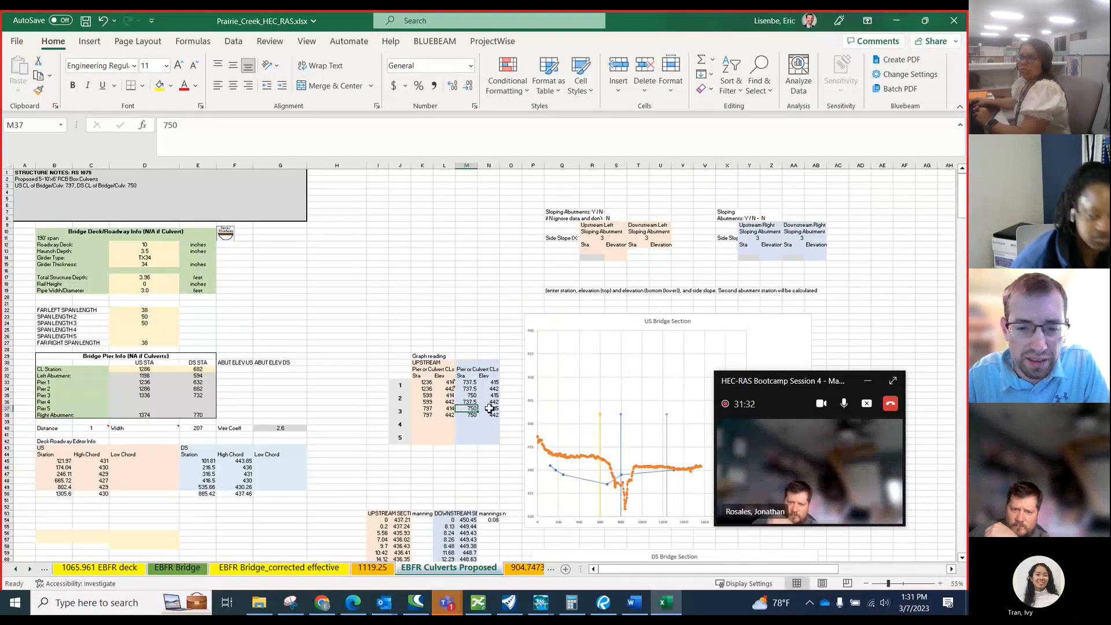
pyautogui.click(472, 403)
pyautogui.moveTo(478, 406); pyautogui.dragTo(472, 382)
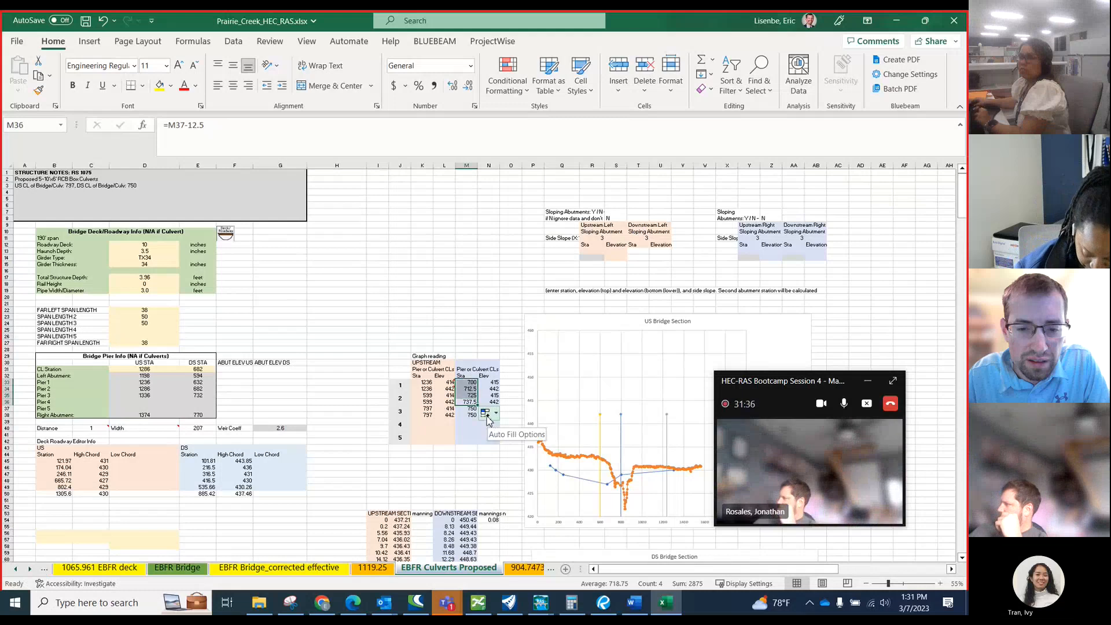
# Check the formulas in the downstream culvert station cells M35:M38.
pyautogui.click(473, 389)
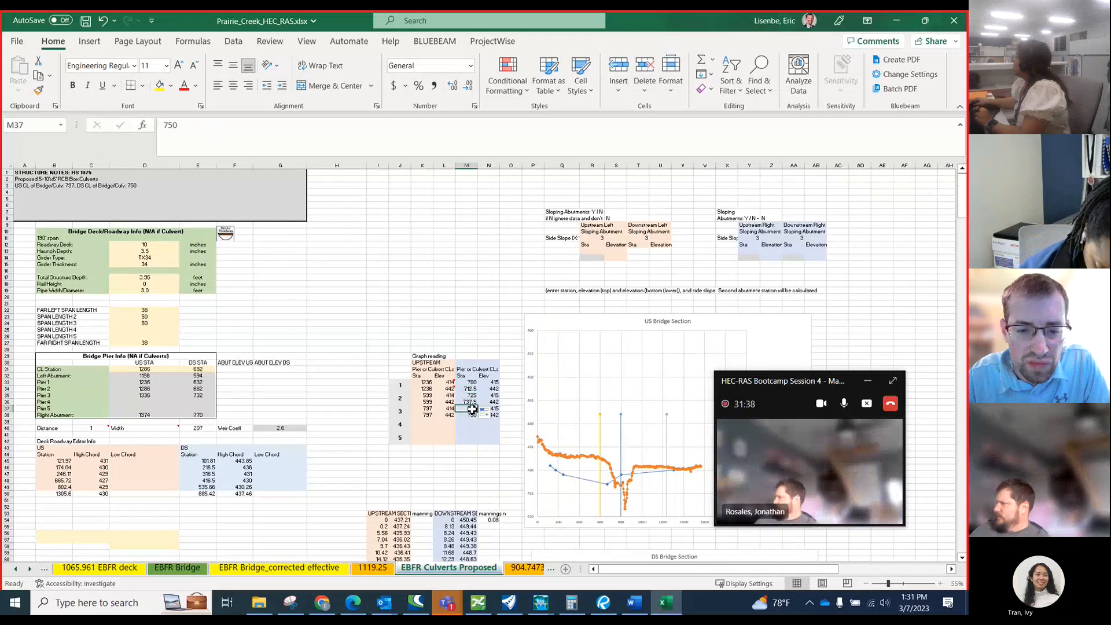
pyautogui.moveTo(478, 410); pyautogui.dragTo(483, 416)
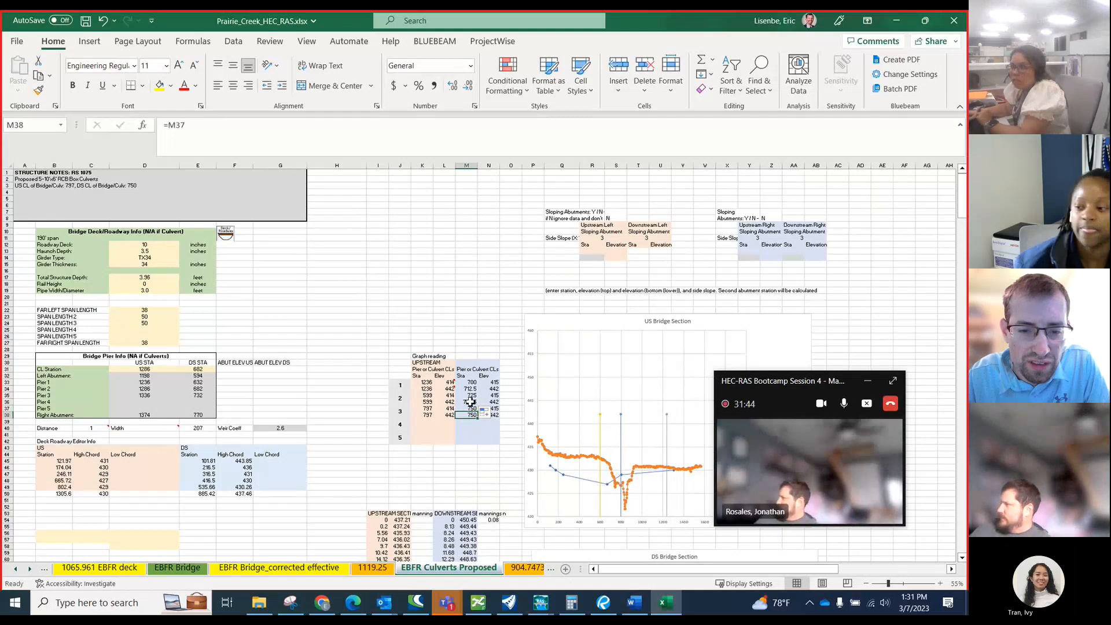
pyautogui.click(474, 401)
pyautogui.press('Up')
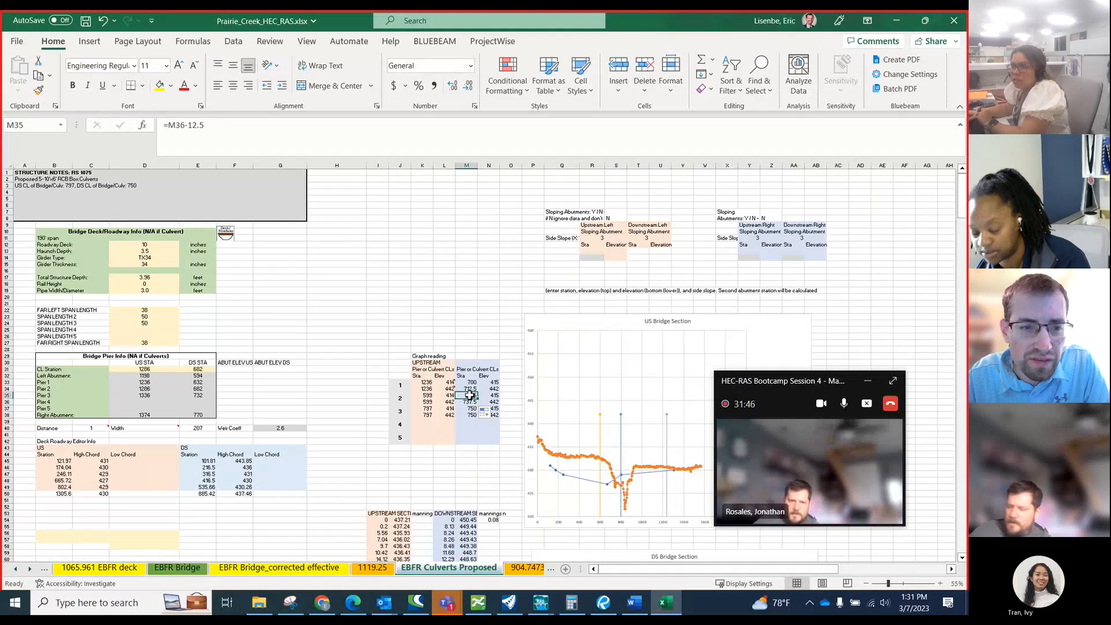
pyautogui.click(258, 142)
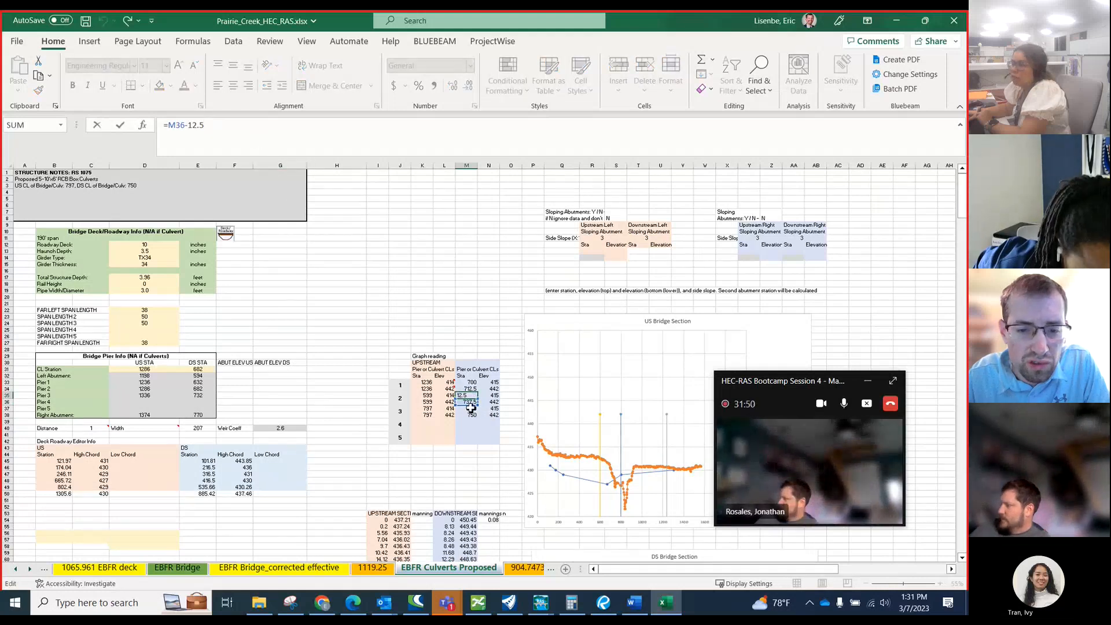
pyautogui.press('Return')
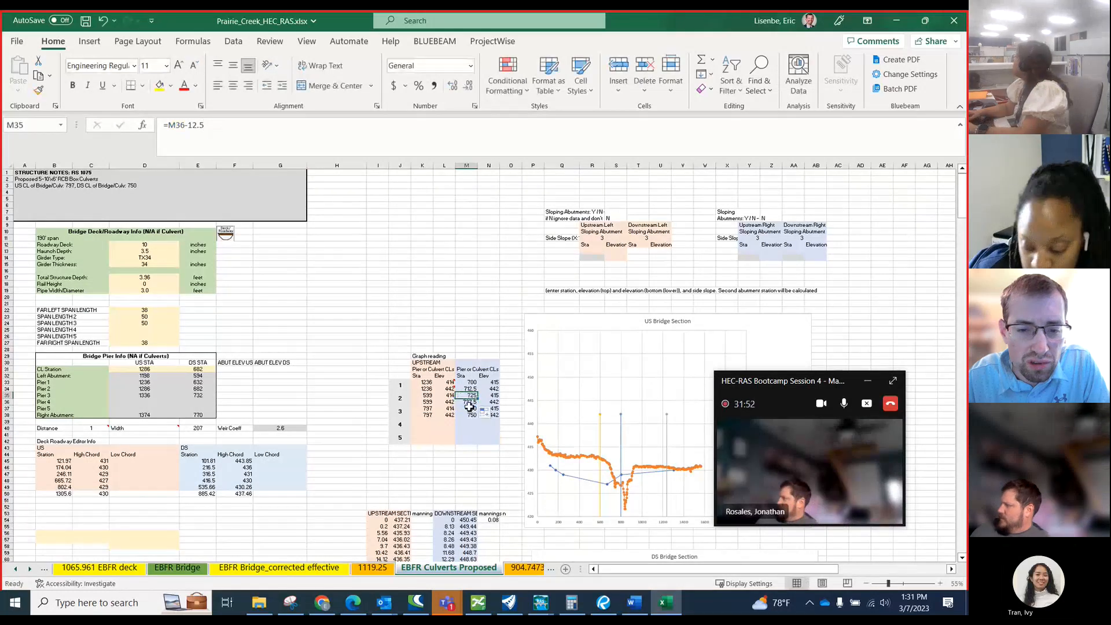
# Replace the filled downstream station formulas with 737.5 in M35 and 712.5 in M34.
pyautogui.click(473, 396)
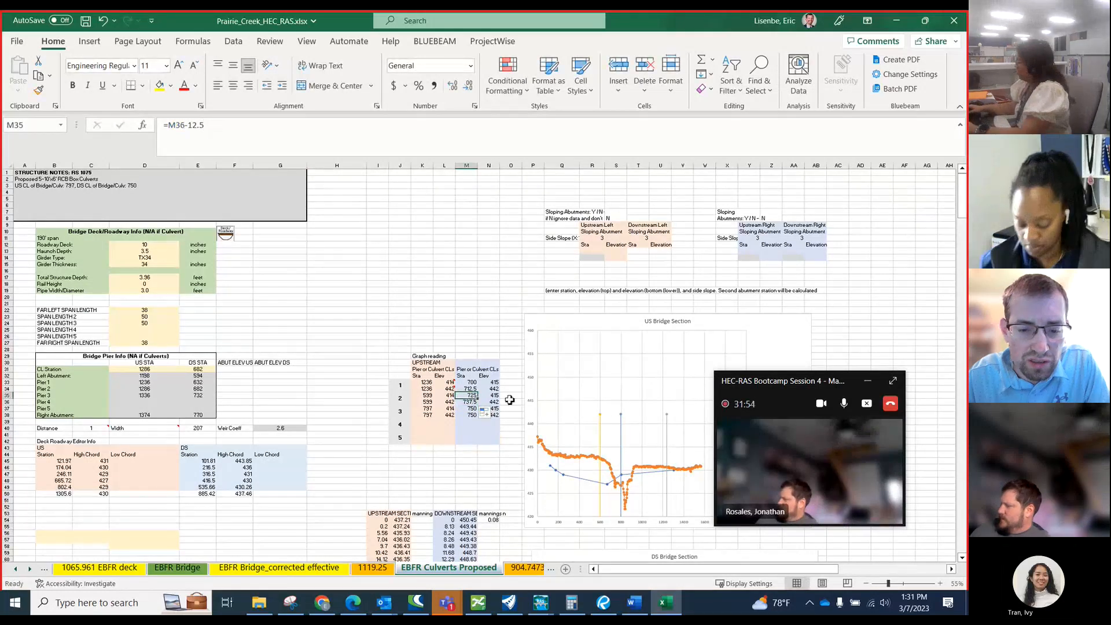
pyautogui.write('7')
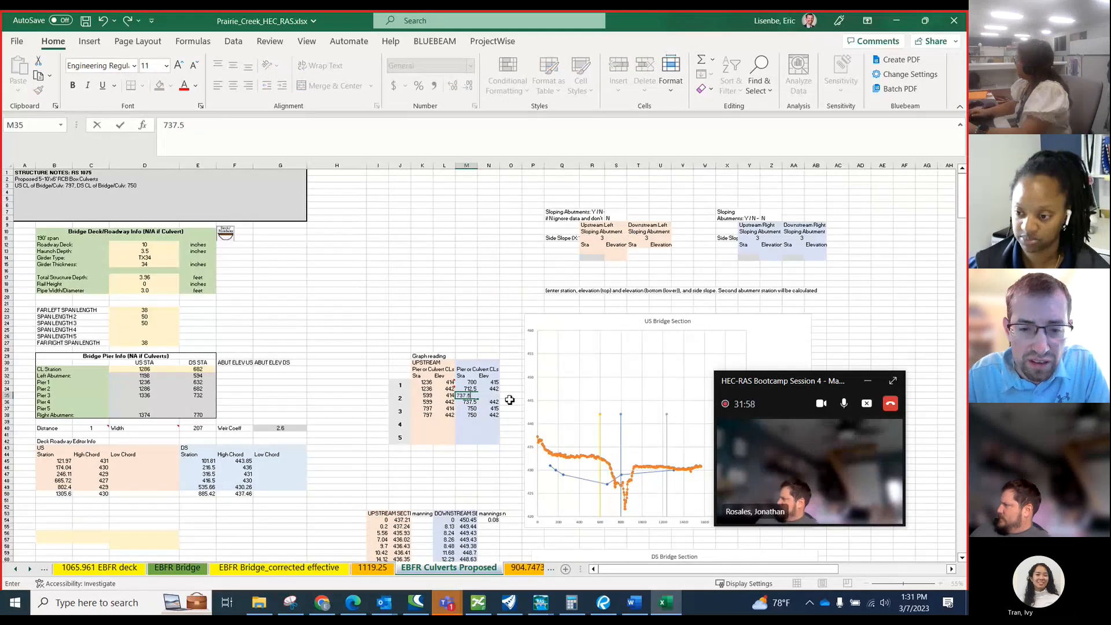
pyautogui.write('37.5')
pyautogui.press('Return')
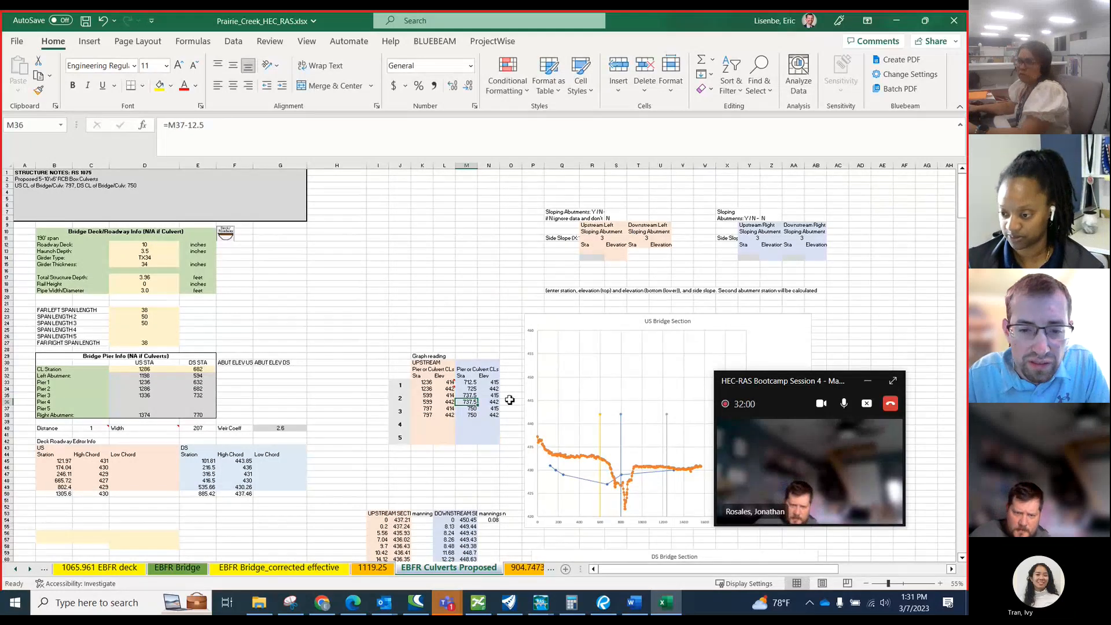
pyautogui.write('712')
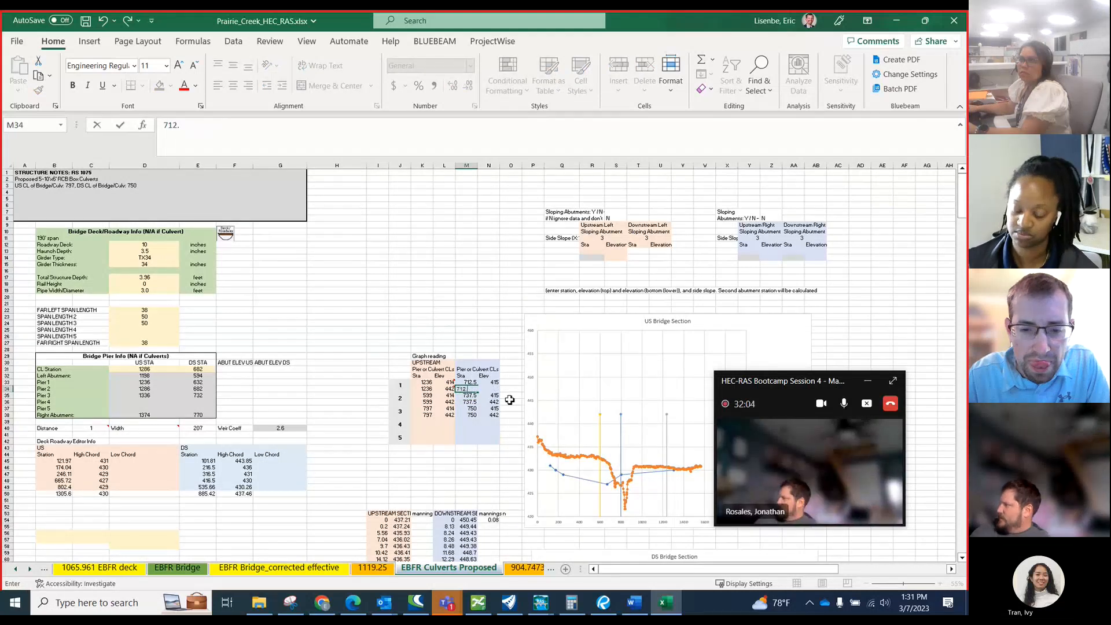
pyautogui.write('.5')
pyautogui.press('Return')
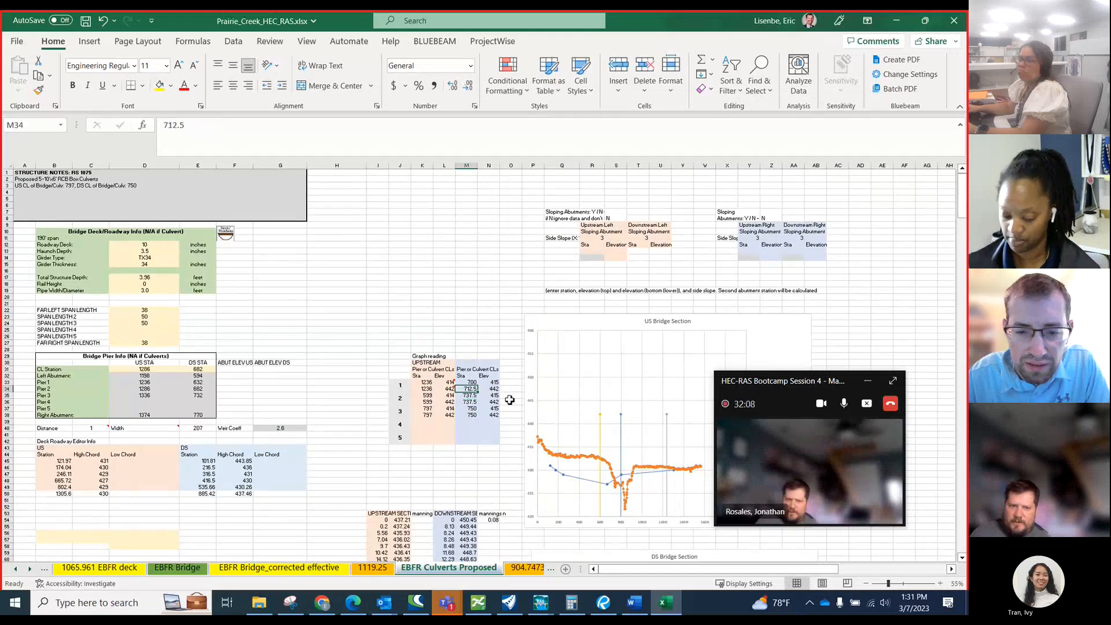
# Set the first downstream station of culvert 1 in M33 to 712.5.
pyautogui.press('Down')
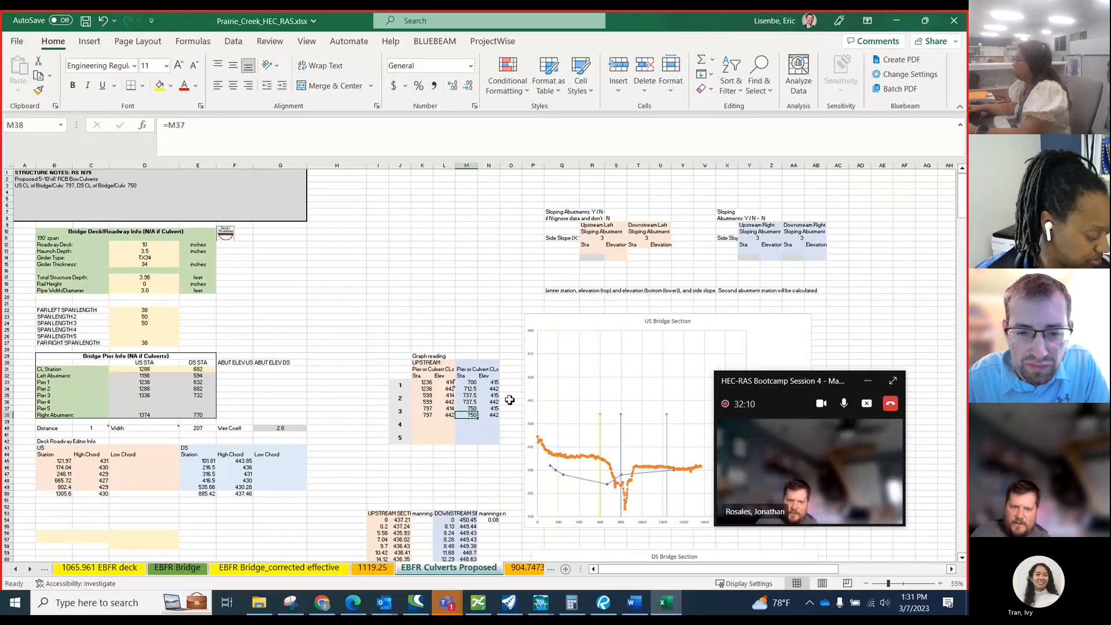
pyautogui.press('Up')
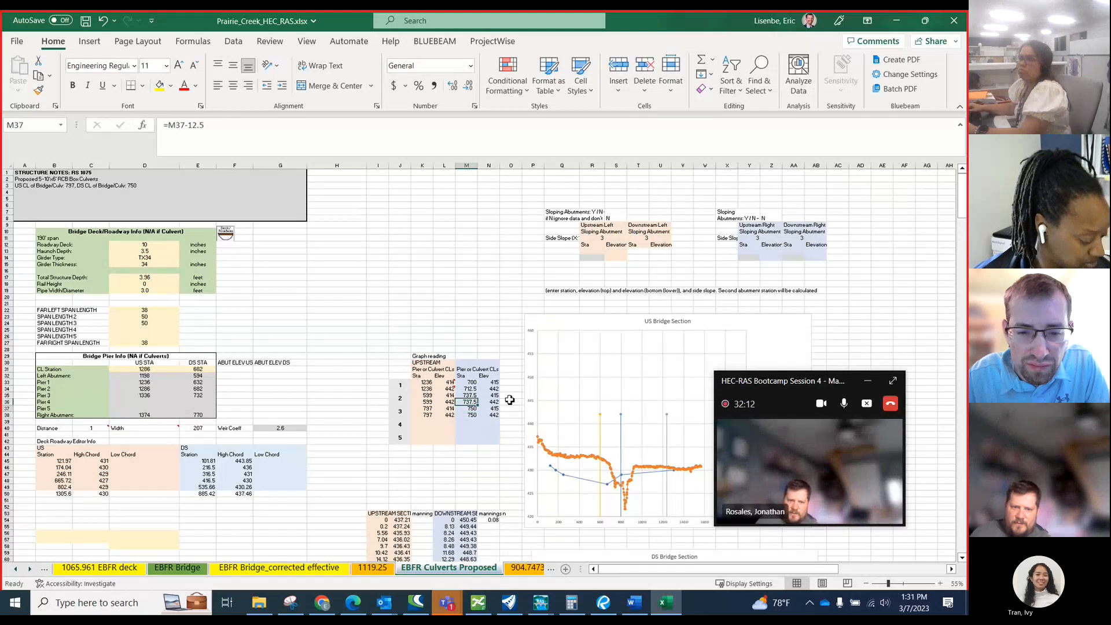
pyautogui.press('Up')
pyautogui.press('Up')
pyautogui.press('Up')
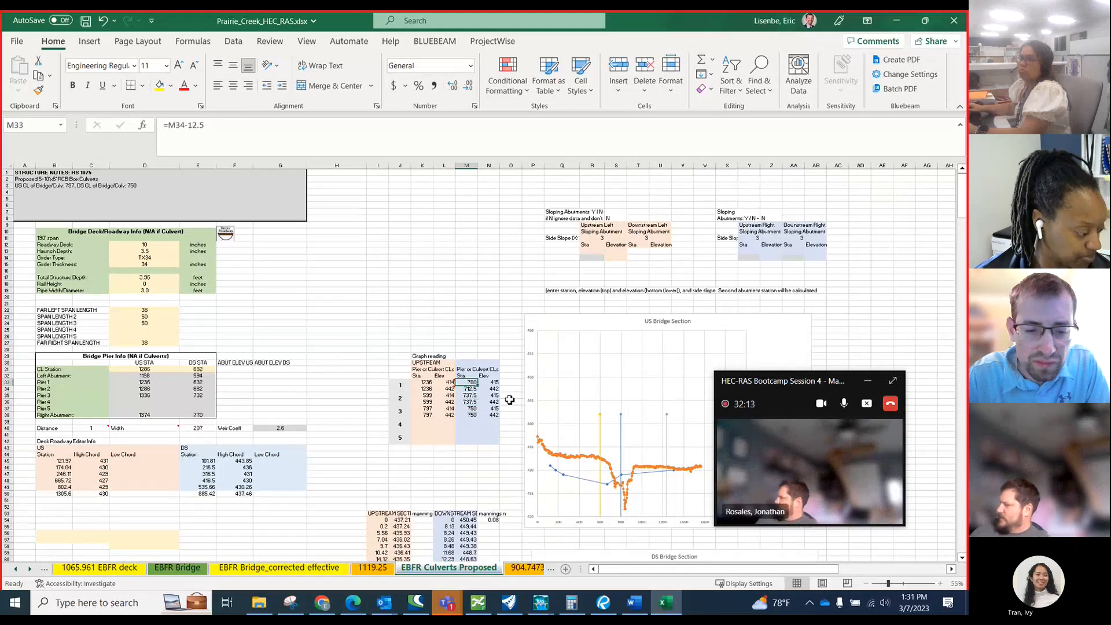
pyautogui.write('712.5')
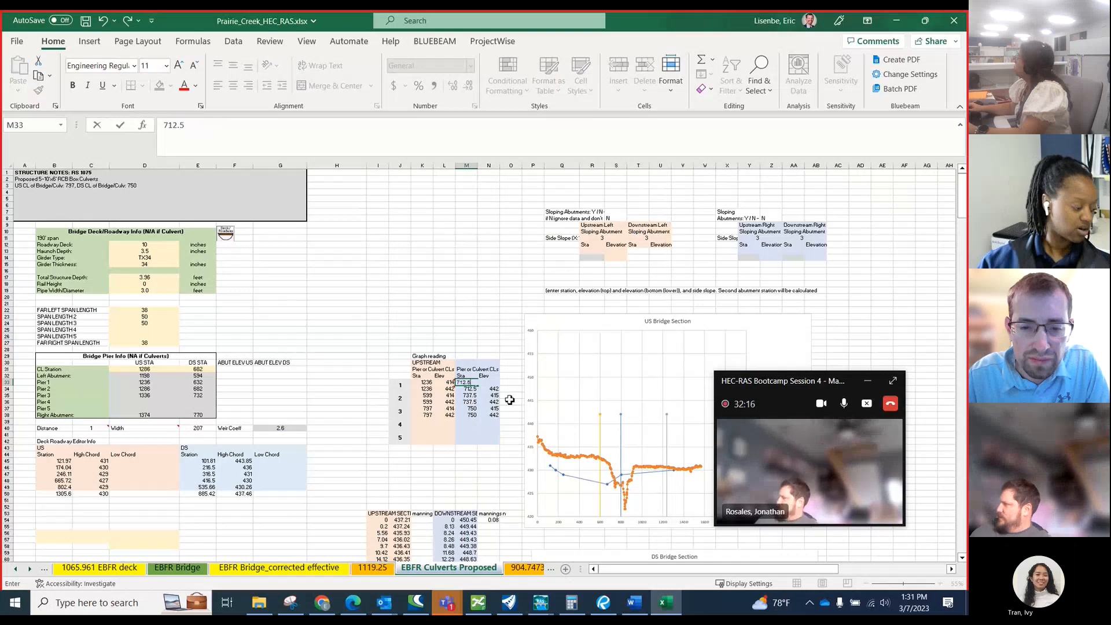
pyautogui.press('Return')
# Enter =M37+12.5 as the downstream station in M39 and fill the formula down through M42.
pyautogui.press('Down')
pyautogui.press('Down')
pyautogui.press('Down')
pyautogui.press('Down')
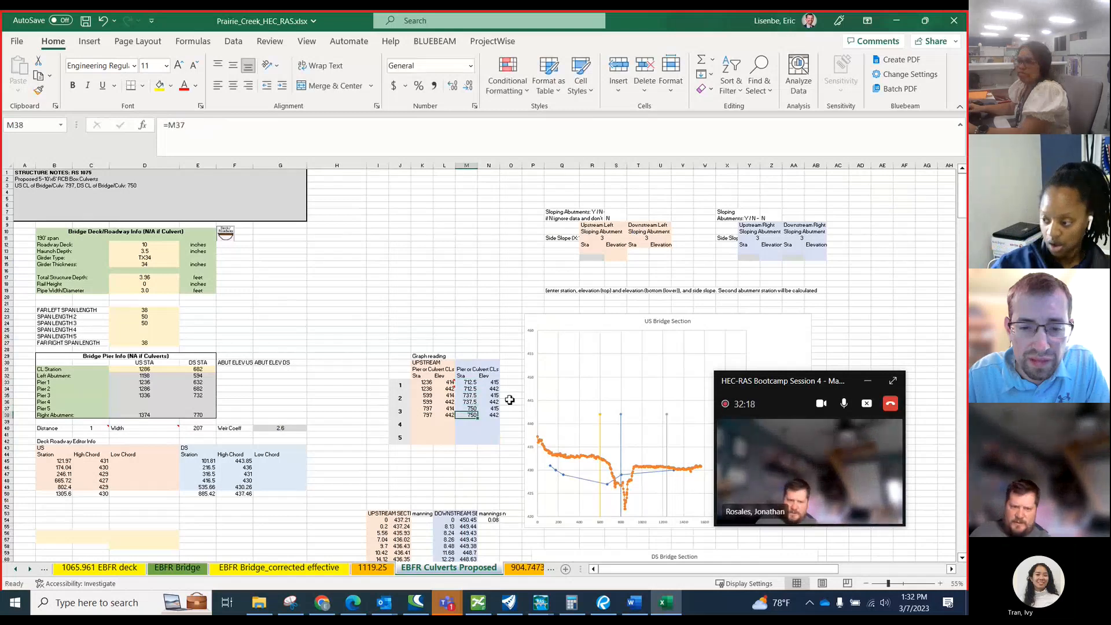
pyautogui.press('Down')
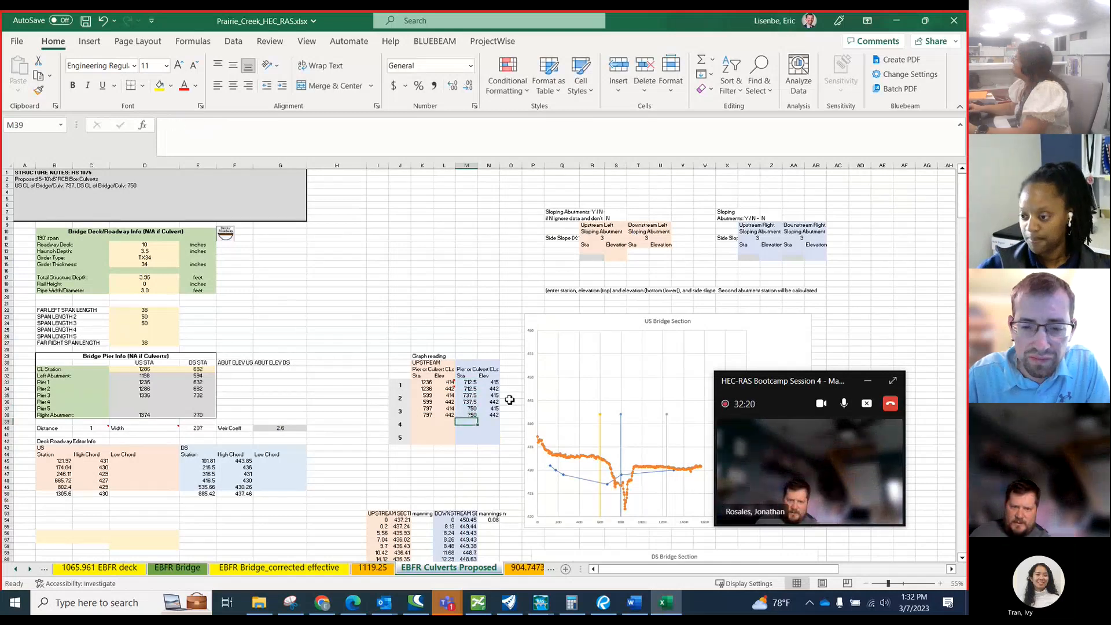
pyautogui.write('=')
pyautogui.press('Up')
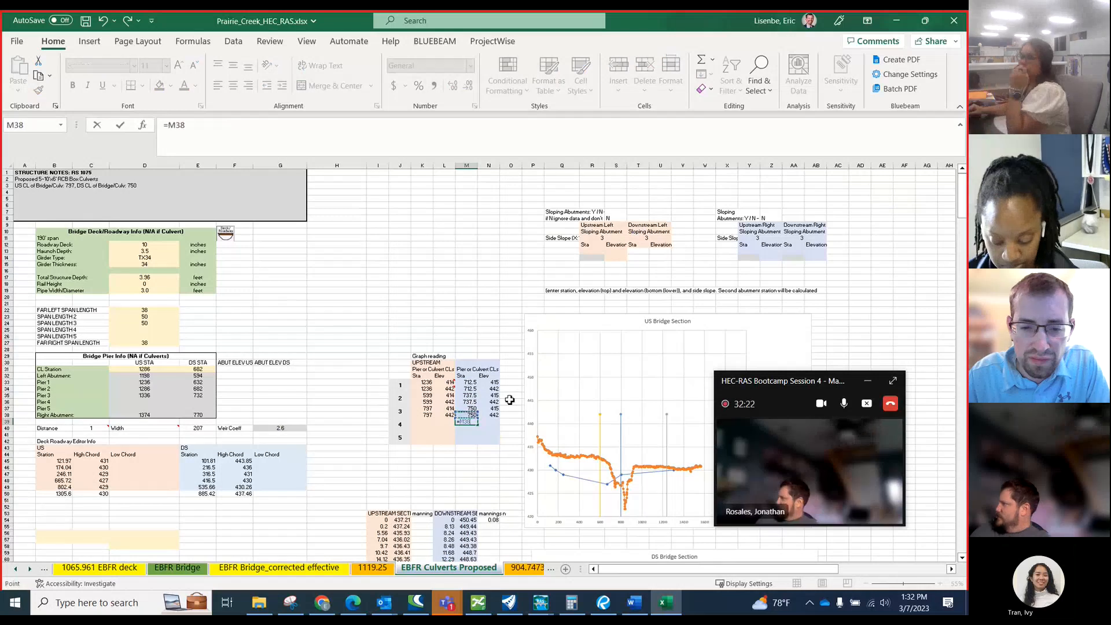
pyautogui.write('+12.5')
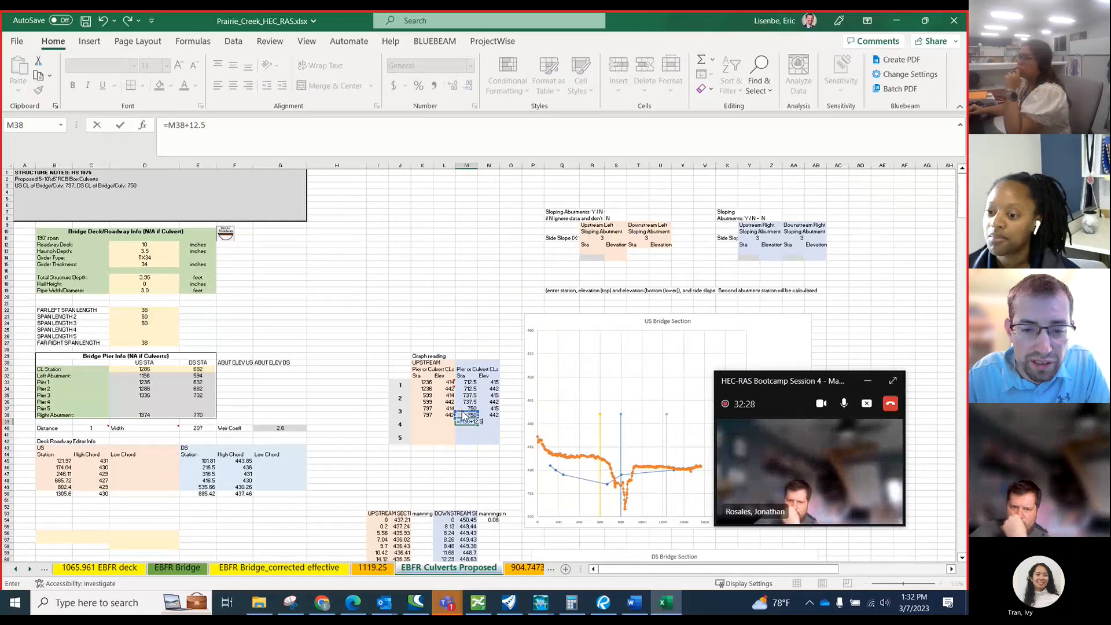
pyautogui.moveTo(463, 415); pyautogui.dragTo(466, 410)
pyautogui.press('Return')
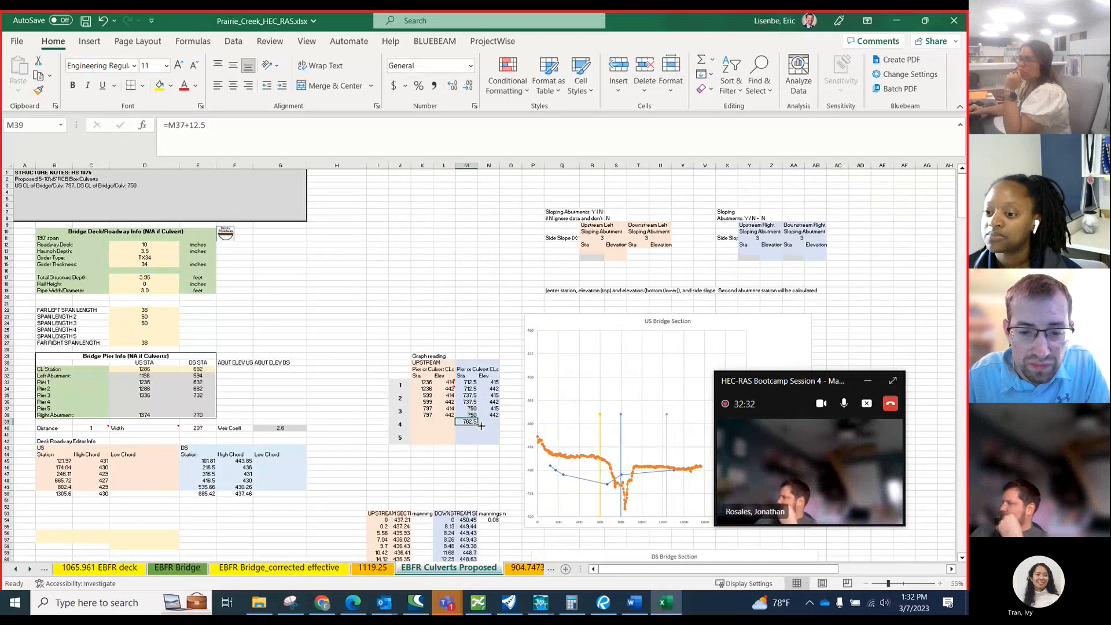
pyautogui.moveTo(481, 425); pyautogui.dragTo(481, 443)
# Examine the culvert lines and the downstream cross-section series on the DS Bridge Section chart.
pyautogui.scroll(-4, 480, 417)
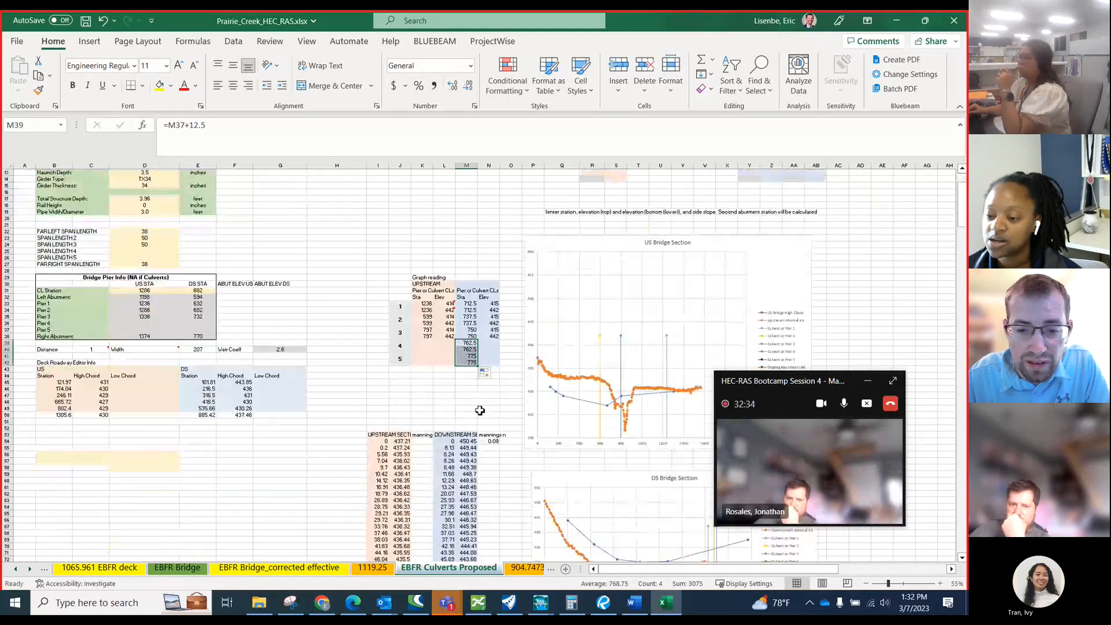
pyautogui.scroll(-3, 479, 410)
pyautogui.moveTo(741, 387); pyautogui.dragTo(838, 373)
pyautogui.click(430, 352)
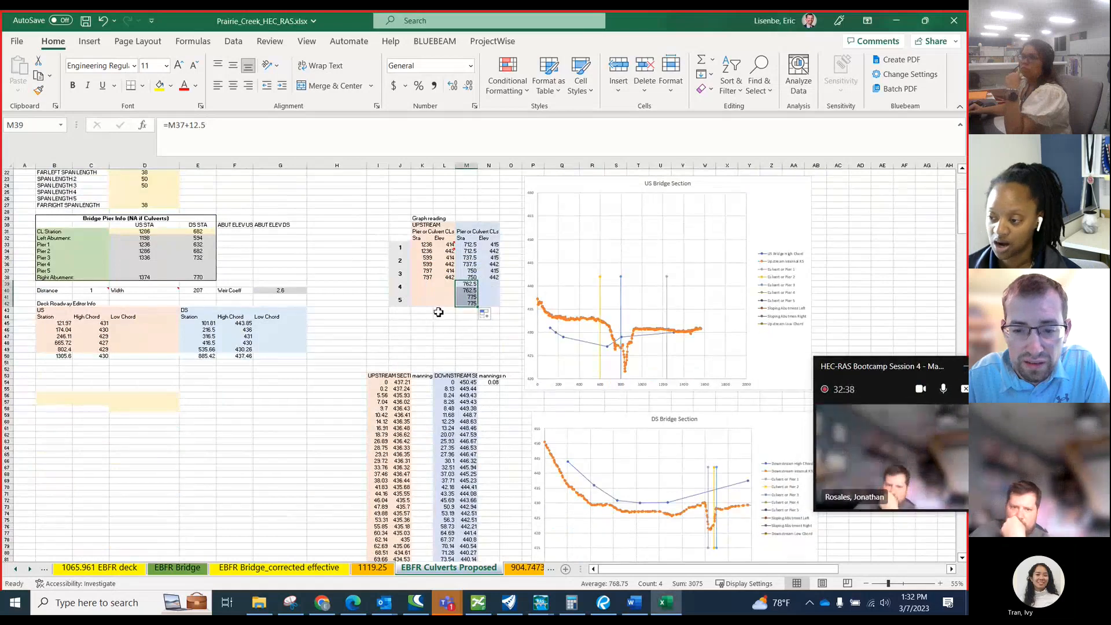
pyautogui.click(441, 290)
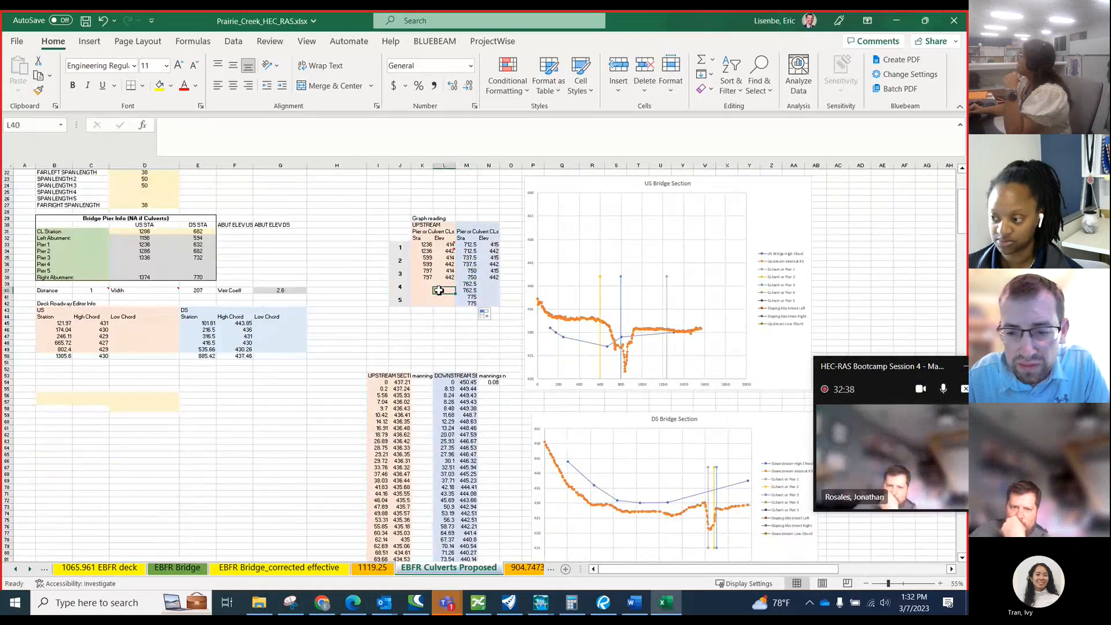
pyautogui.click(745, 510)
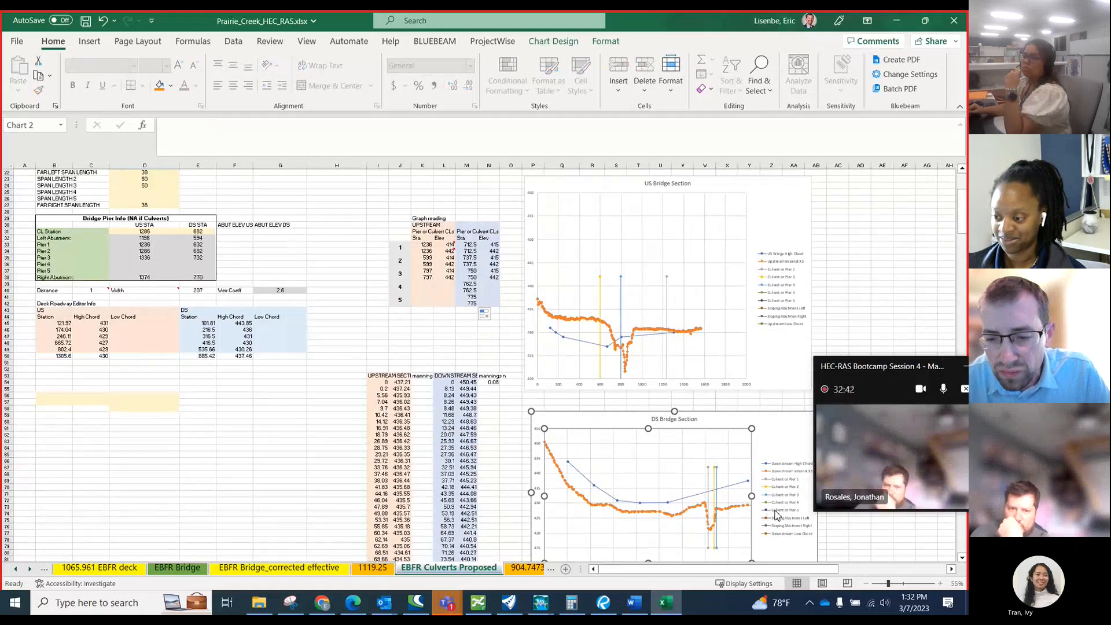
pyautogui.click(776, 515)
pyautogui.click(686, 497)
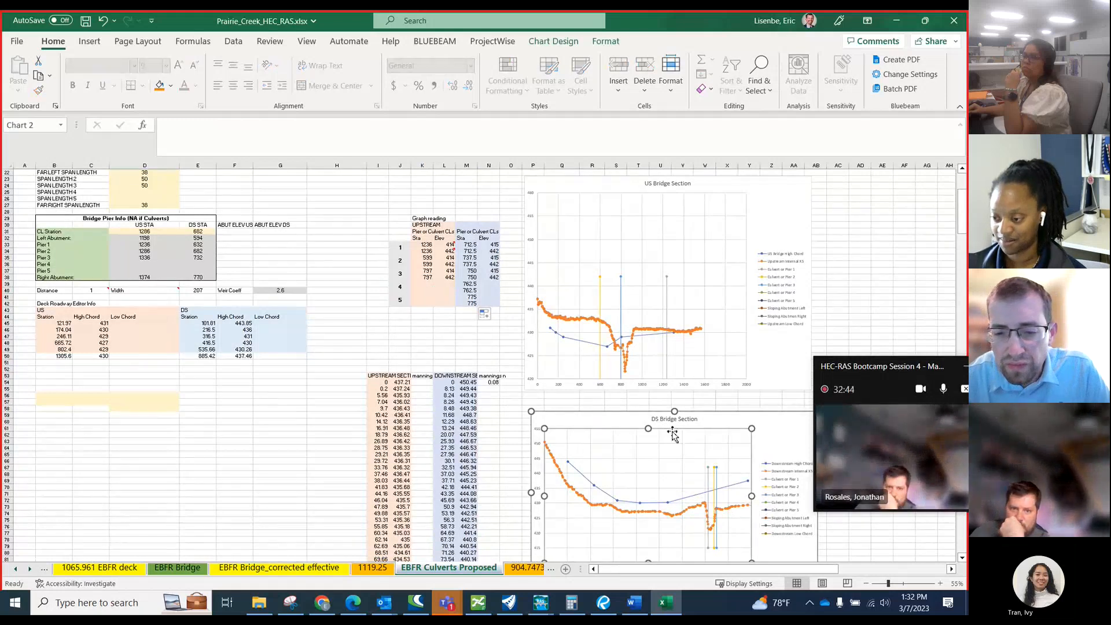
pyautogui.scroll(-2, 673, 435)
pyautogui.keyDown('ctrl'); pyautogui.scroll(1, 673, 436); pyautogui.keyUp('ctrl')
pyautogui.click(742, 480)
pyautogui.keyDown('ctrl'); pyautogui.scroll(1, 742, 480); pyautogui.keyUp('ctrl')
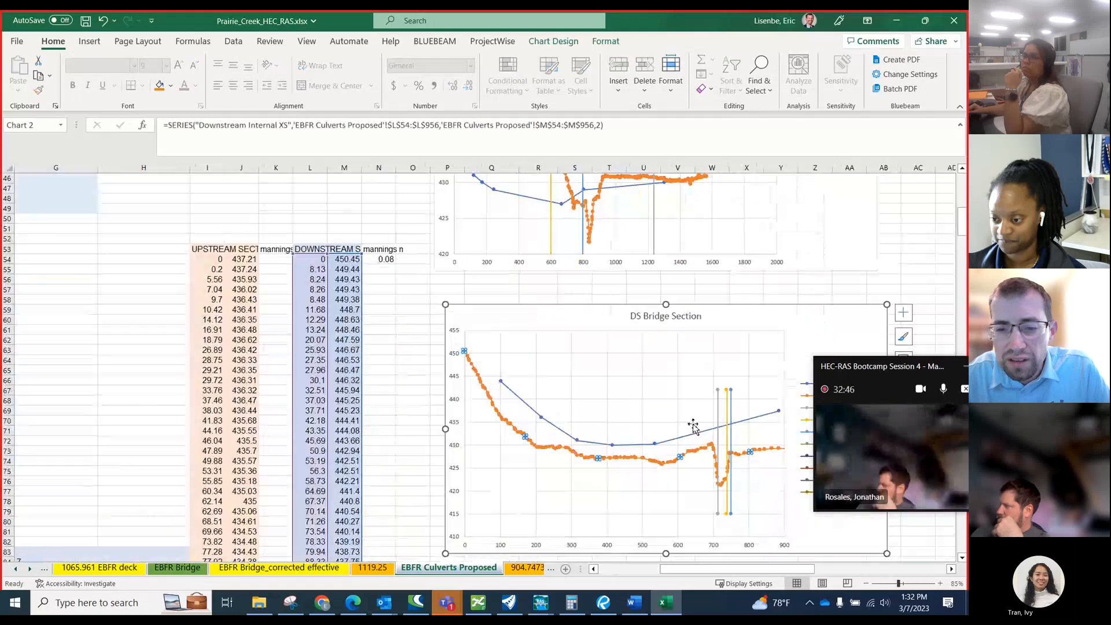
# Copy culvert 3's downstream elevations 415 and 442 from N37:N38 into N39:N40 and N41:N42 for culverts 4 and 5.
pyautogui.scroll(6, 700, 422)
pyautogui.click(389, 290)
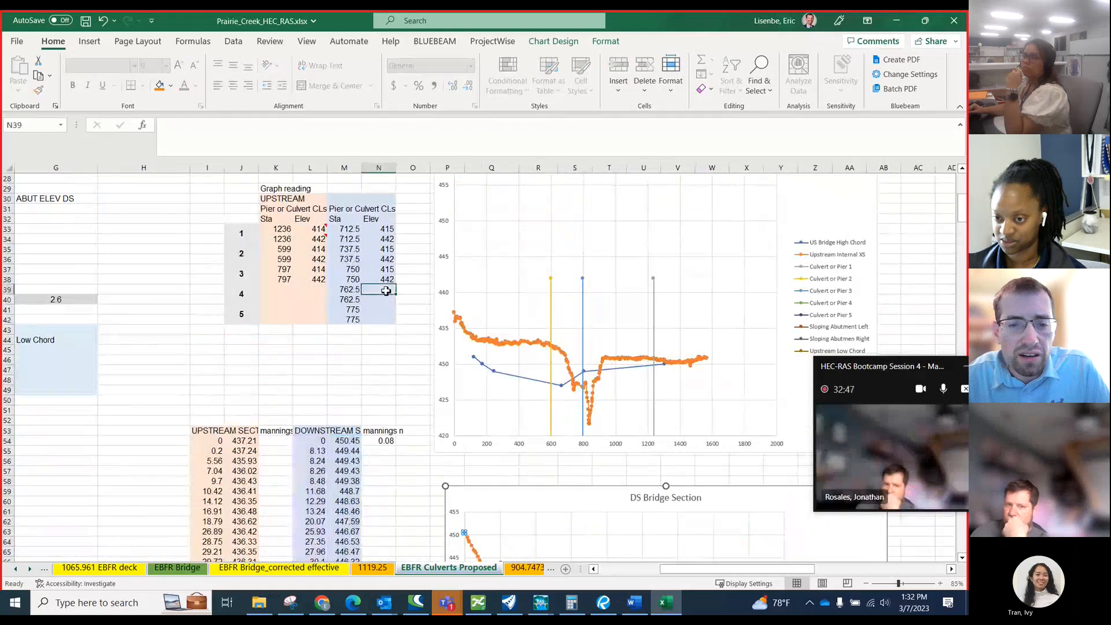
pyautogui.moveTo(386, 271); pyautogui.dragTo(389, 280)
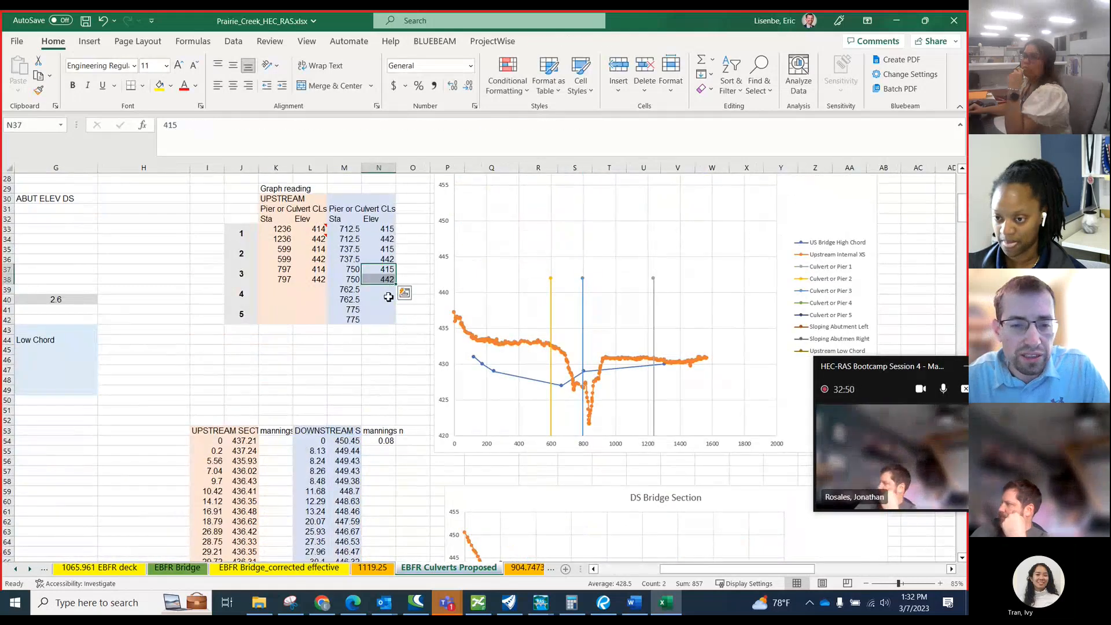
pyautogui.hotkey('ctrl', 'c')
pyautogui.click(387, 290)
pyautogui.hotkey('ctrl', 'v')
pyautogui.click(386, 310)
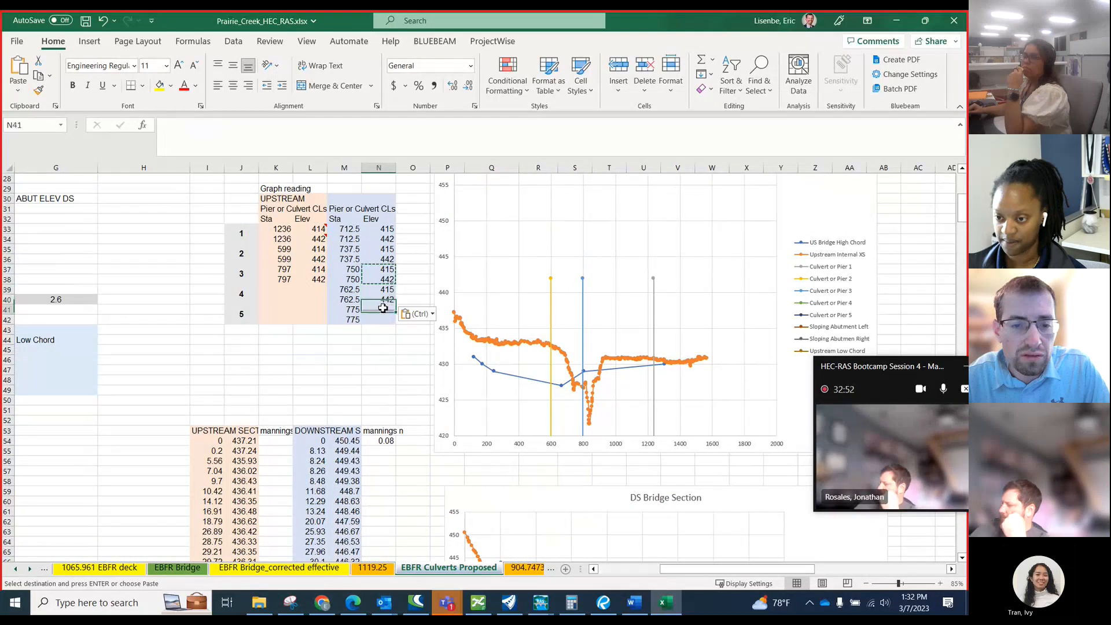
pyautogui.hotkey('ctrl', 'v')
# Check the culvert lines on the DS Bridge Section chart, including the source ranges of Culvert or Pier 1 and 2.
pyautogui.scroll(-5, 393, 308)
pyautogui.scroll(-1, 397, 307)
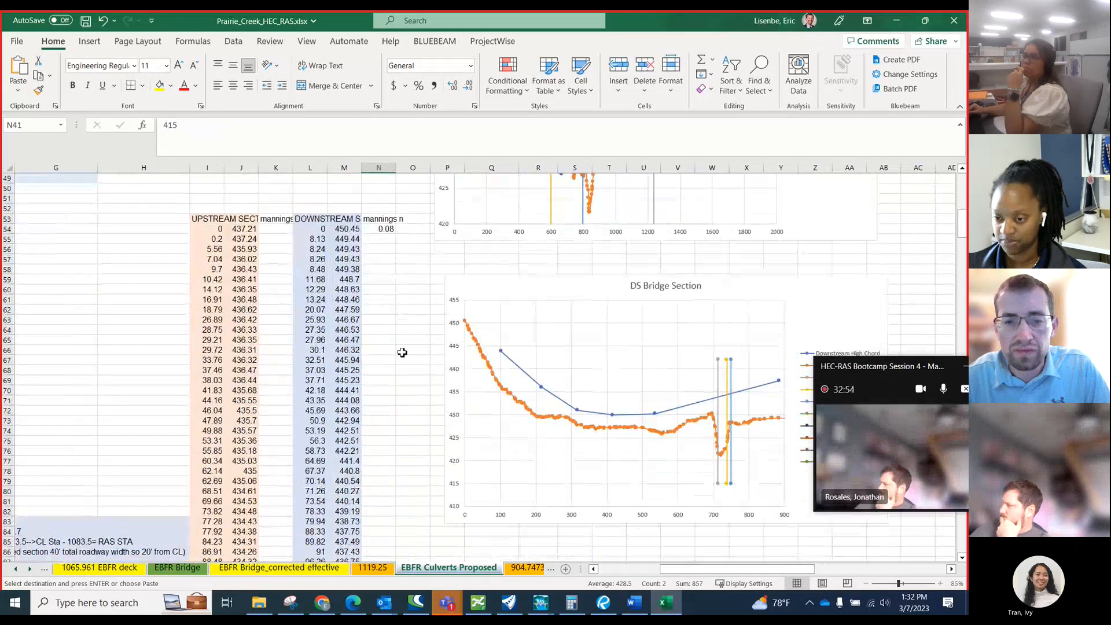
pyautogui.scroll(4, 394, 309)
pyautogui.click(344, 289)
pyautogui.scroll(-4, 415, 331)
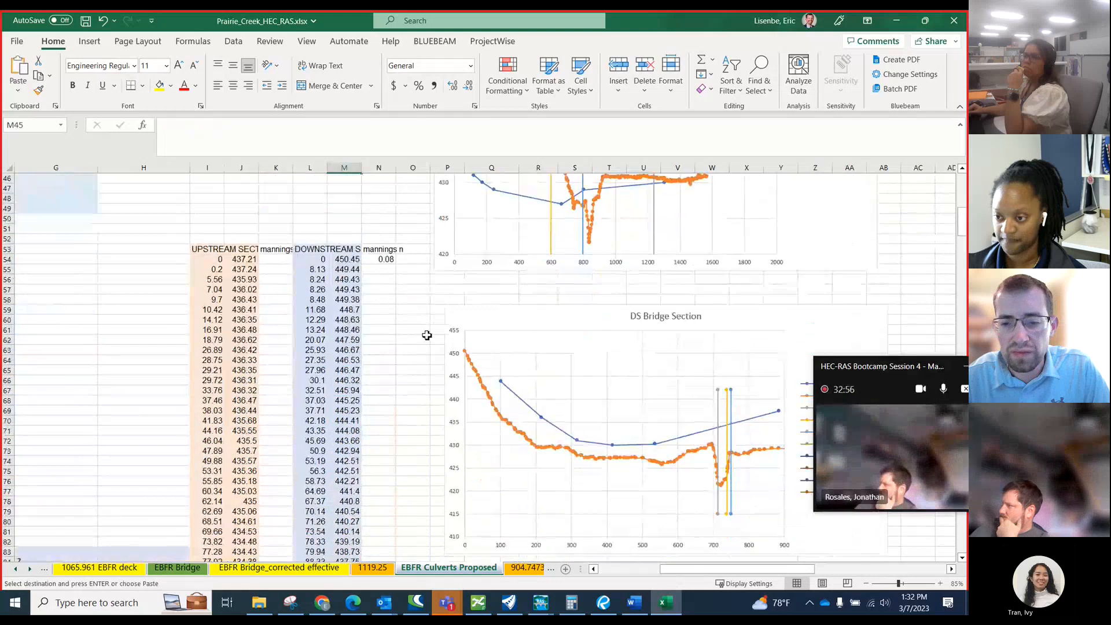
pyautogui.click(718, 415)
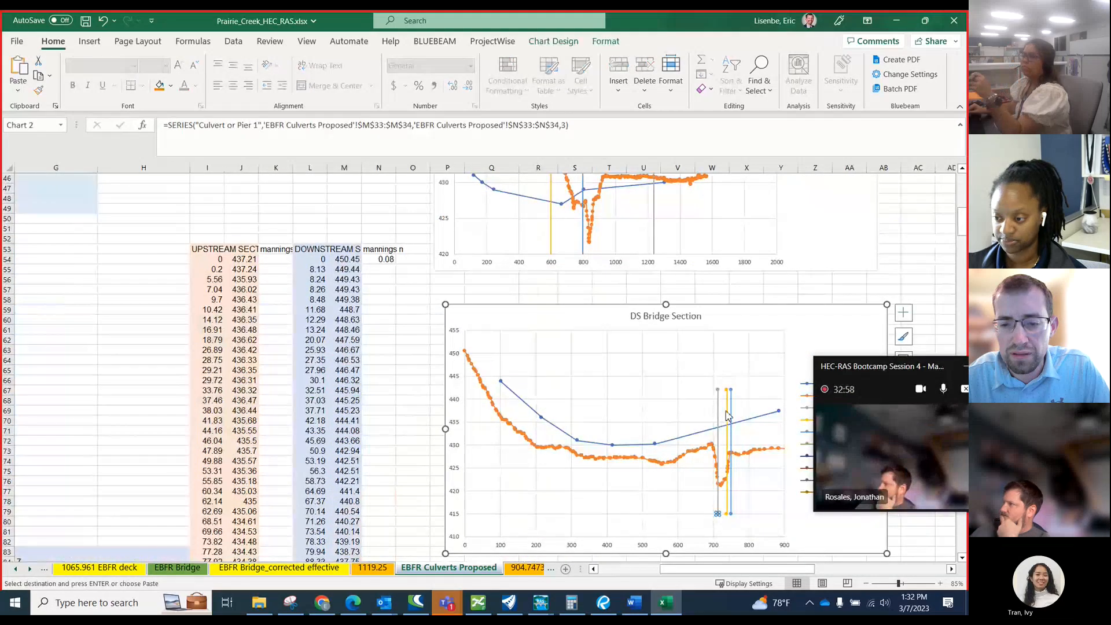
pyautogui.click(726, 416)
pyautogui.moveTo(836, 366); pyautogui.dragTo(875, 401)
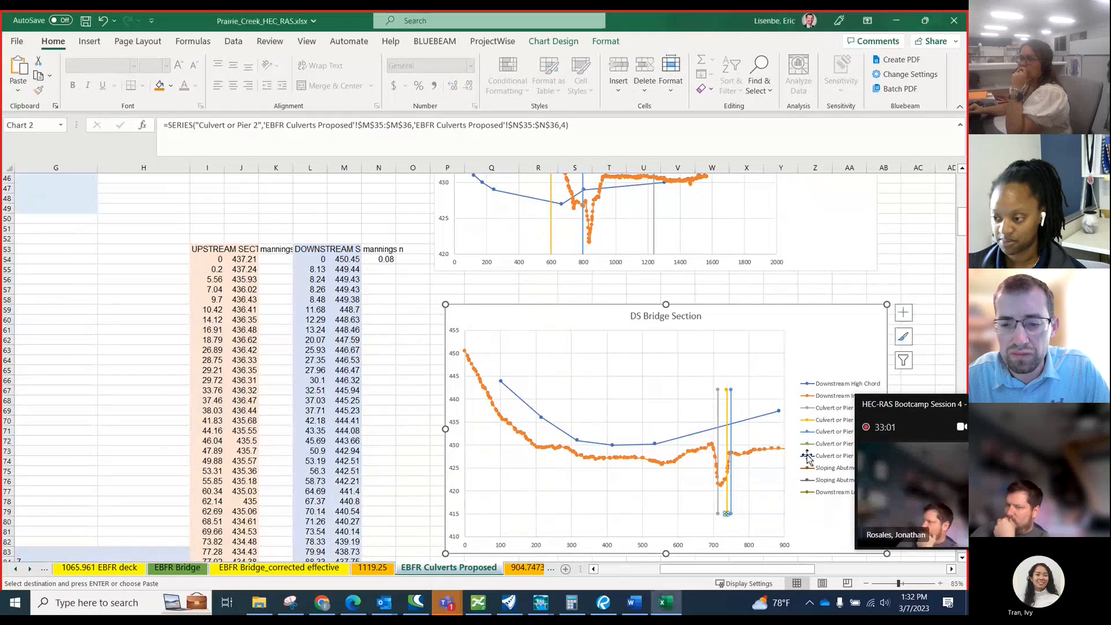
pyautogui.click(717, 453)
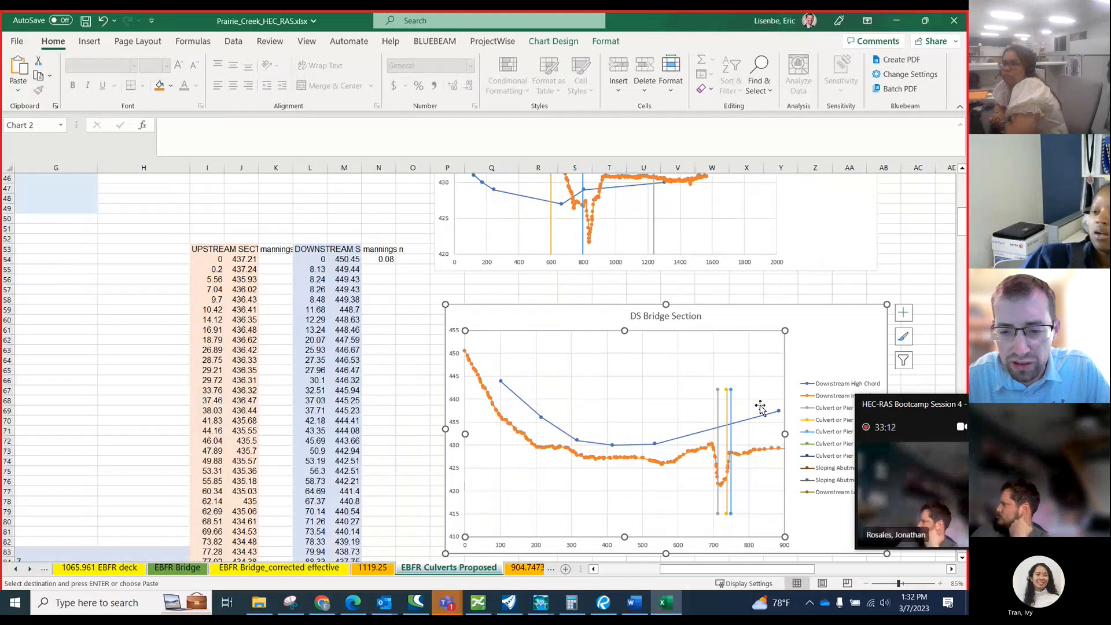
# Switch to Bluebeam Revu, examine the CR 463 profile in 20230306_I-20_Roll Plot_02, and return to the workbook.
pyautogui.click(601, 608)
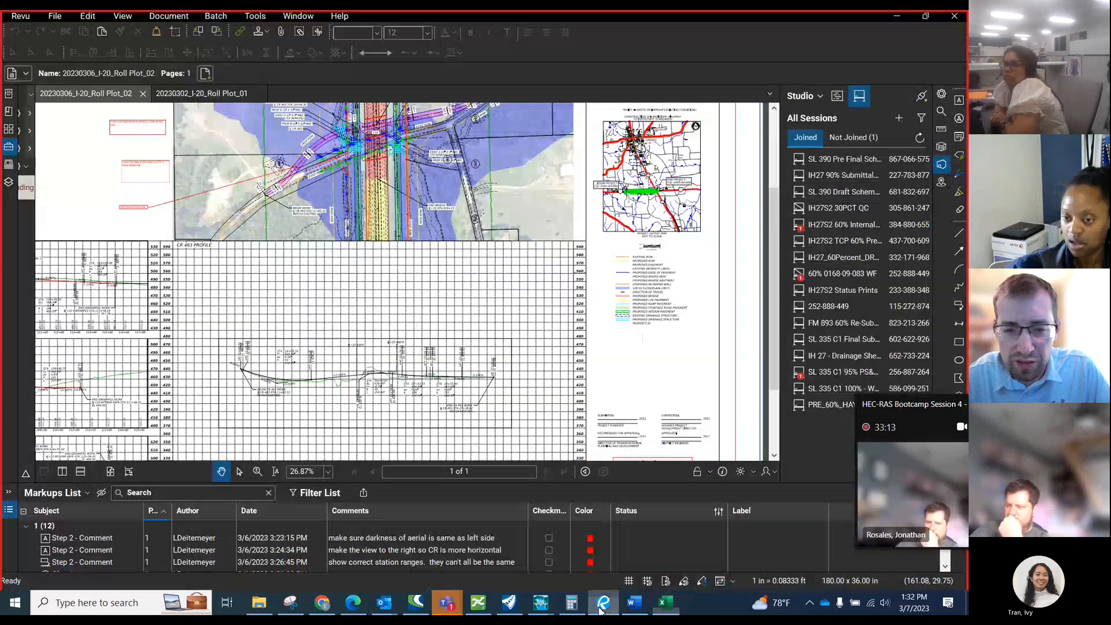
pyautogui.scroll(3, 306, 385)
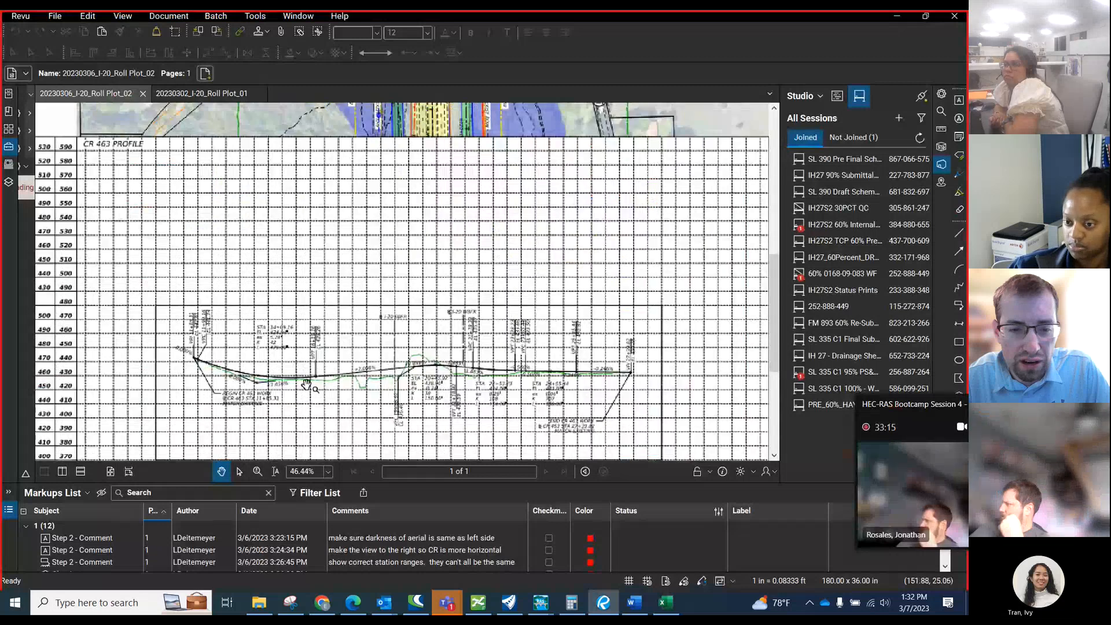
pyautogui.scroll(1, 307, 384)
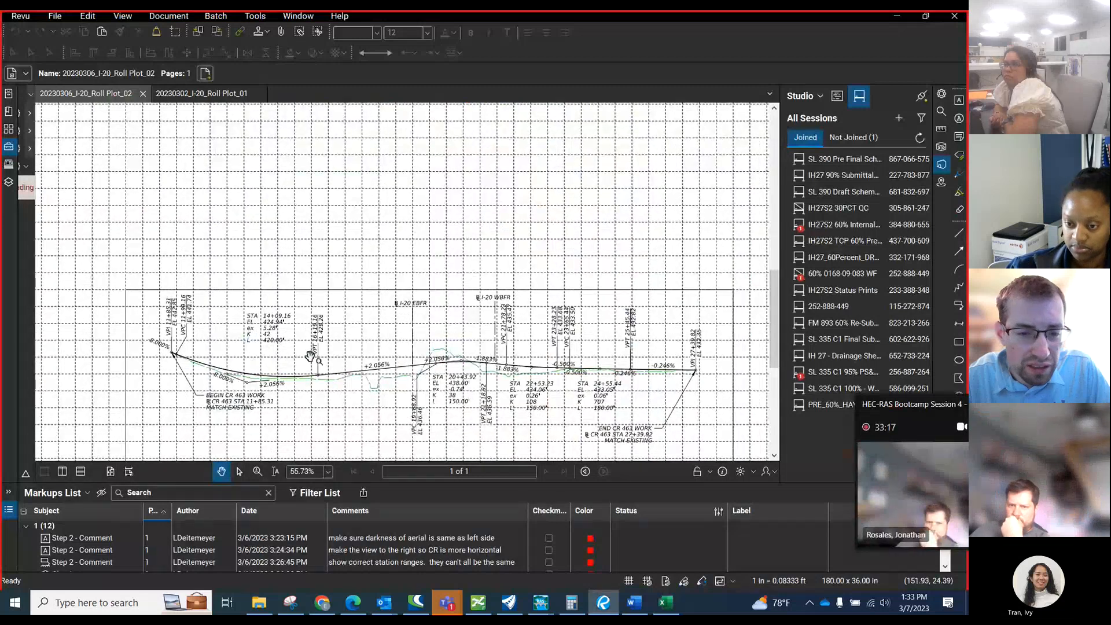
pyautogui.scroll(2, 311, 356)
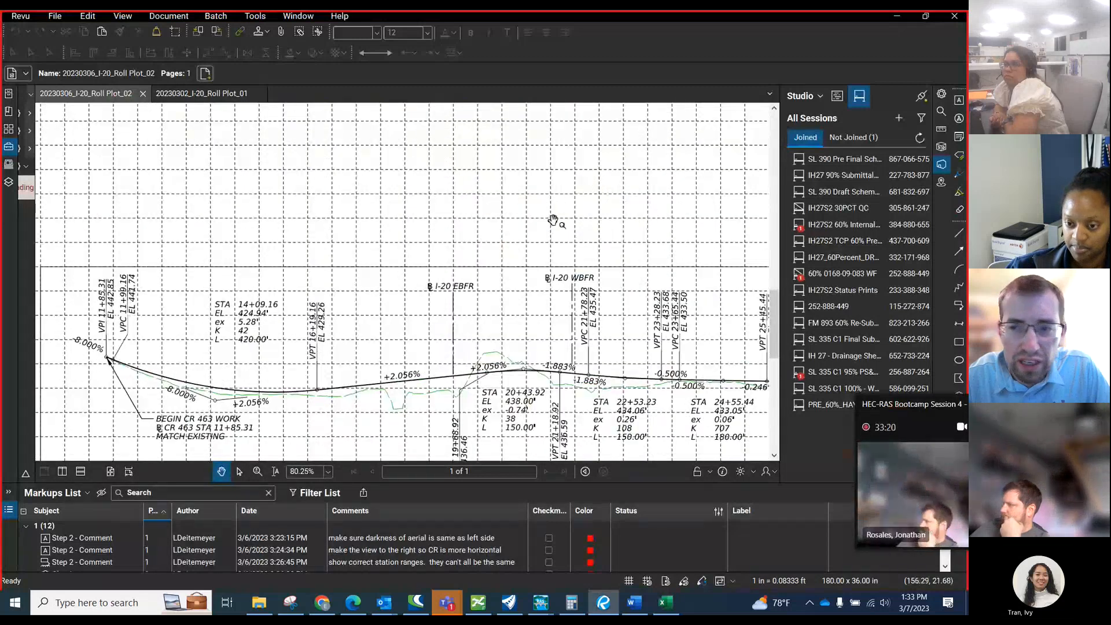
pyautogui.click(896, 16)
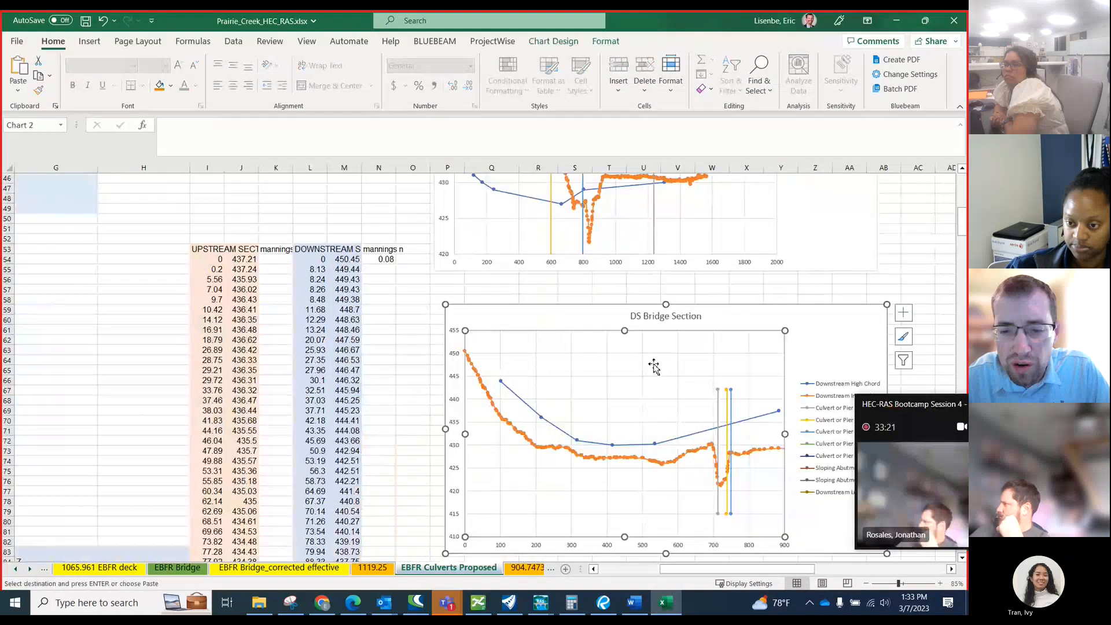
# Inspect the Downstream High Chord series on the DS Bridge Section chart together with its station and elevation source cells.
pyautogui.click(658, 445)
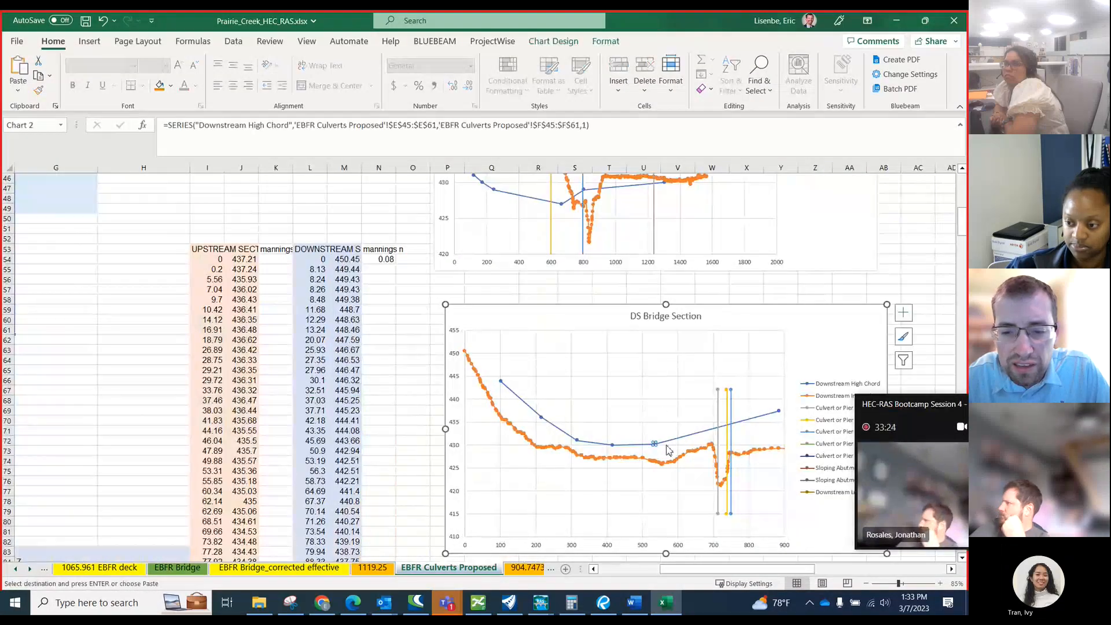
pyautogui.moveTo(657, 445)
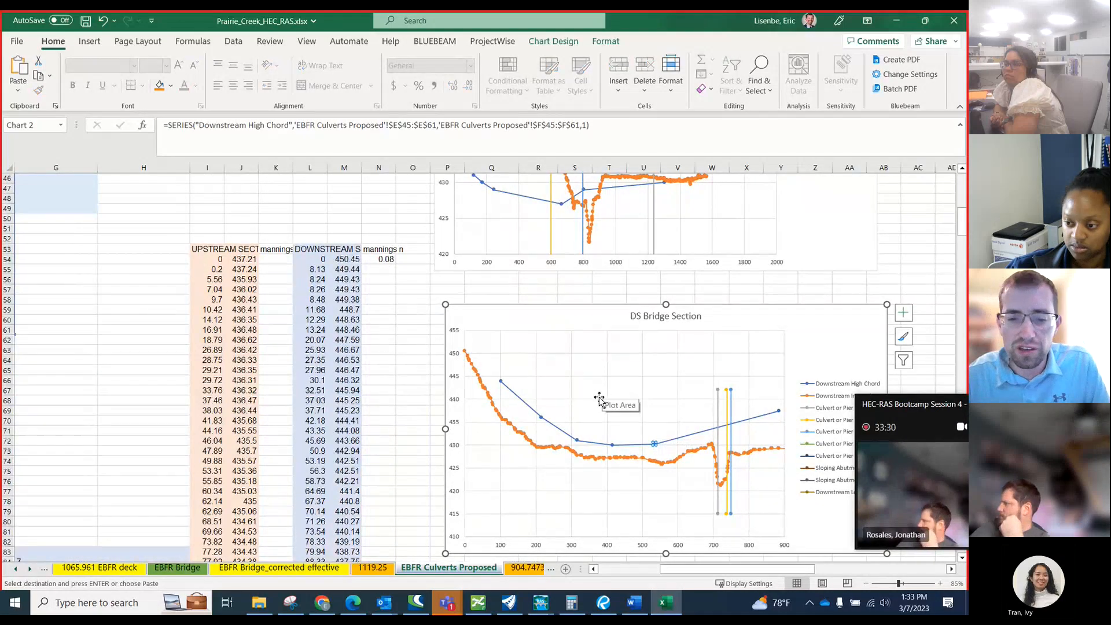
pyautogui.keyDown('ctrl'); pyautogui.scroll(-1, 599, 398); pyautogui.keyUp('ctrl')
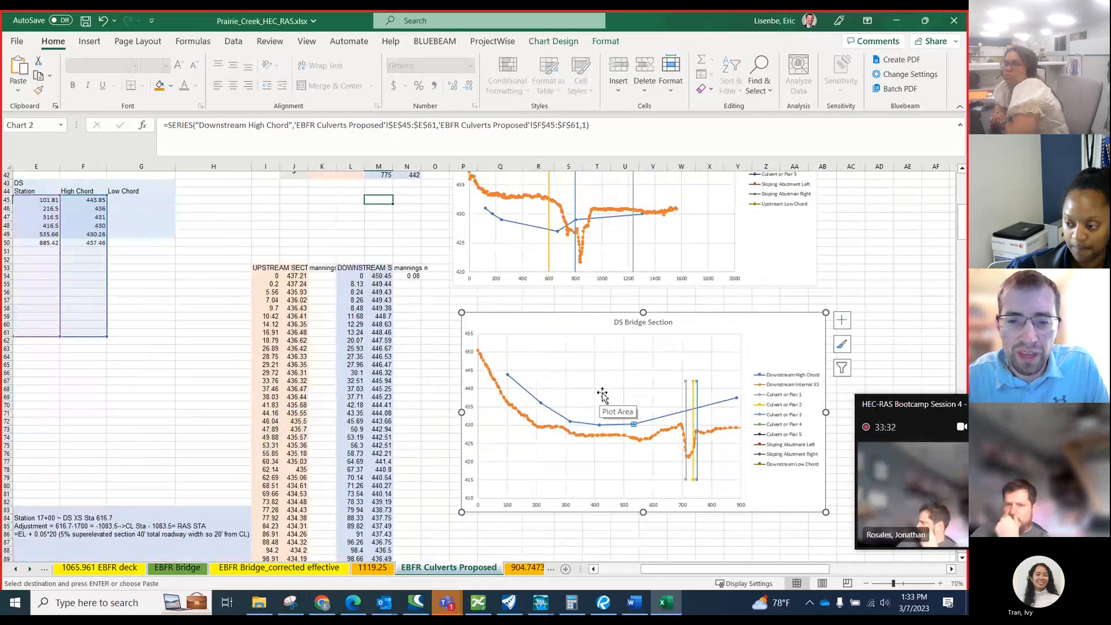
pyautogui.scroll(-3, 102, 362)
pyautogui.scroll(4, 139, 370)
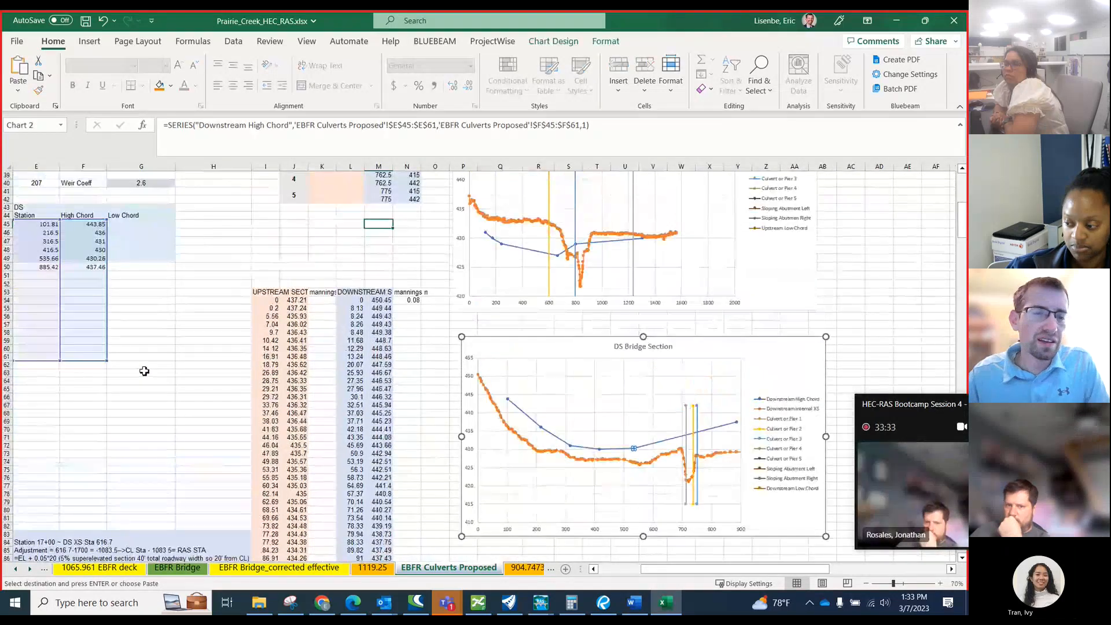
# Review the downstream and upstream deck station adjustment tables with the plan, profile and typical section images below them.
pyautogui.scroll(-2, 144, 371)
pyautogui.moveTo(144, 371); pyautogui.dragTo(6, 341)
pyautogui.scroll(-3, 214, 370)
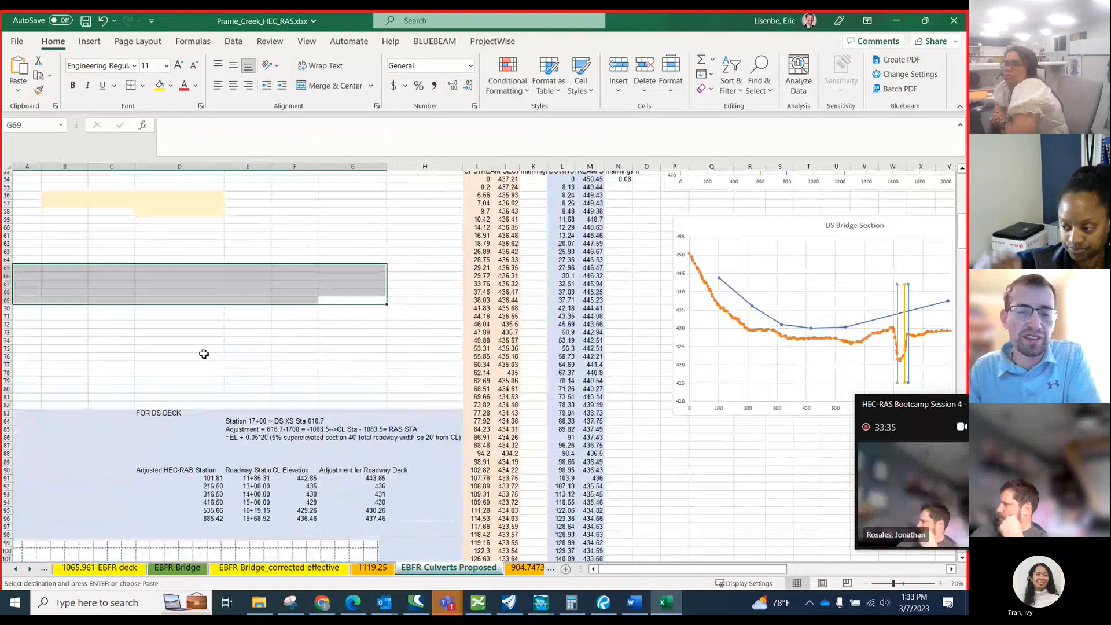
pyautogui.scroll(-1, 405, 471)
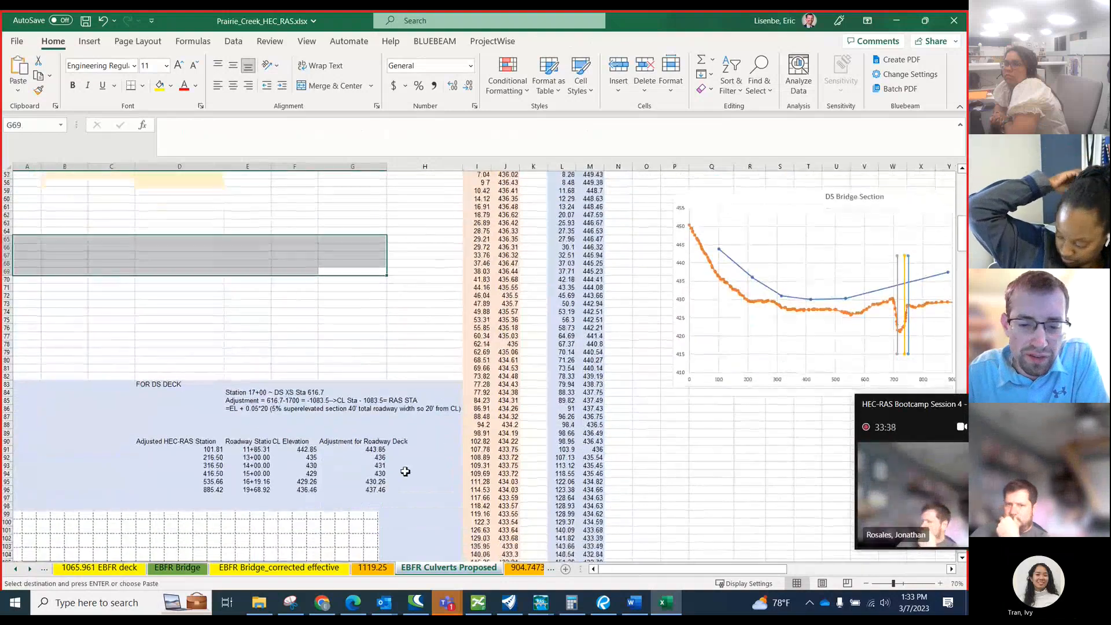
pyautogui.scroll(-20, 406, 471)
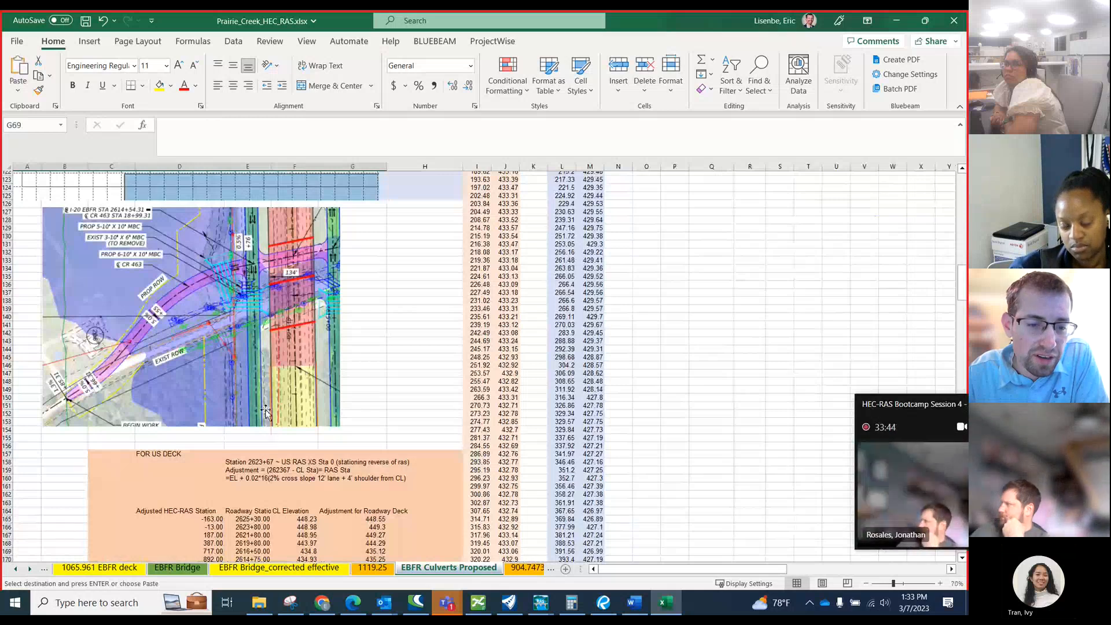
pyautogui.scroll(-5, 257, 336)
pyautogui.scroll(-10, 250, 307)
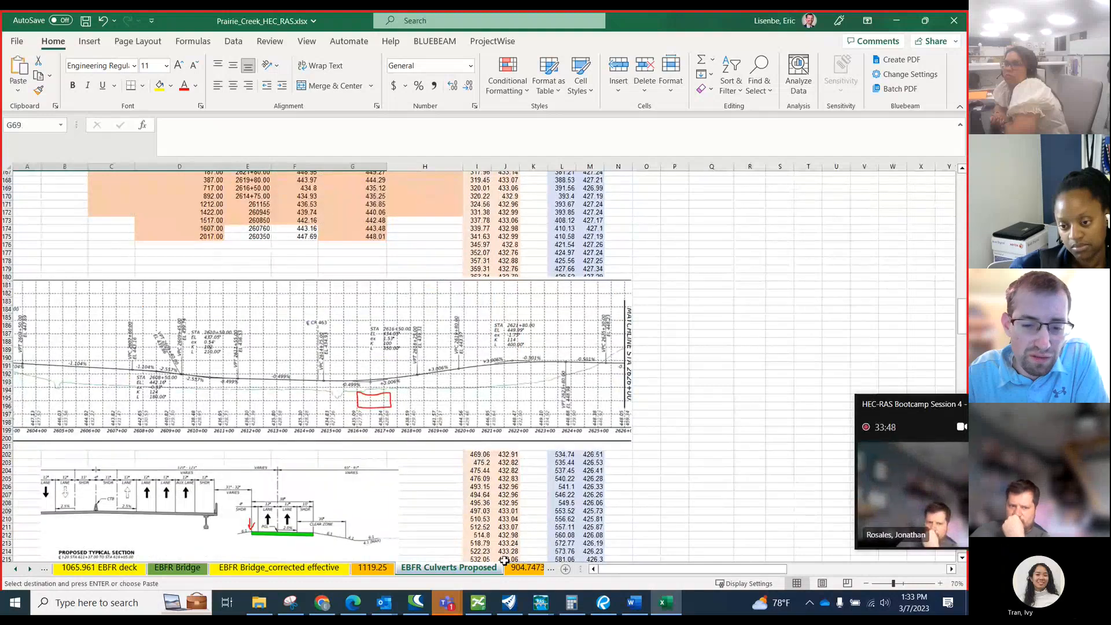
# Switch to Bluebeam Revu and bring up the drawing 20230302_I-20_Roll Plot_01.
pyautogui.click(603, 603)
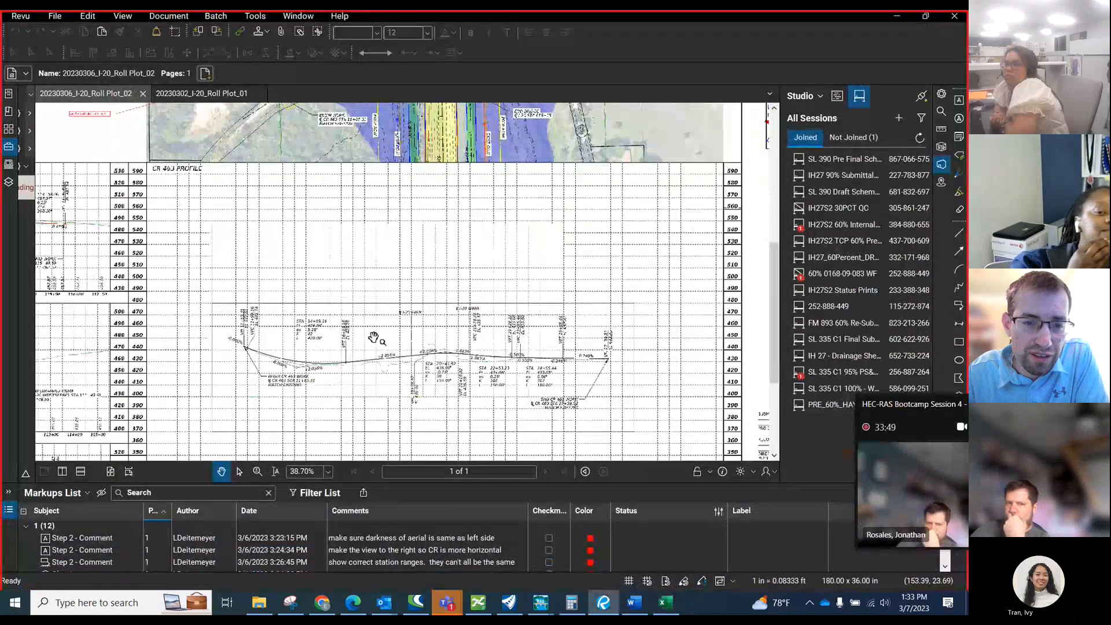
pyautogui.scroll(-3, 373, 337)
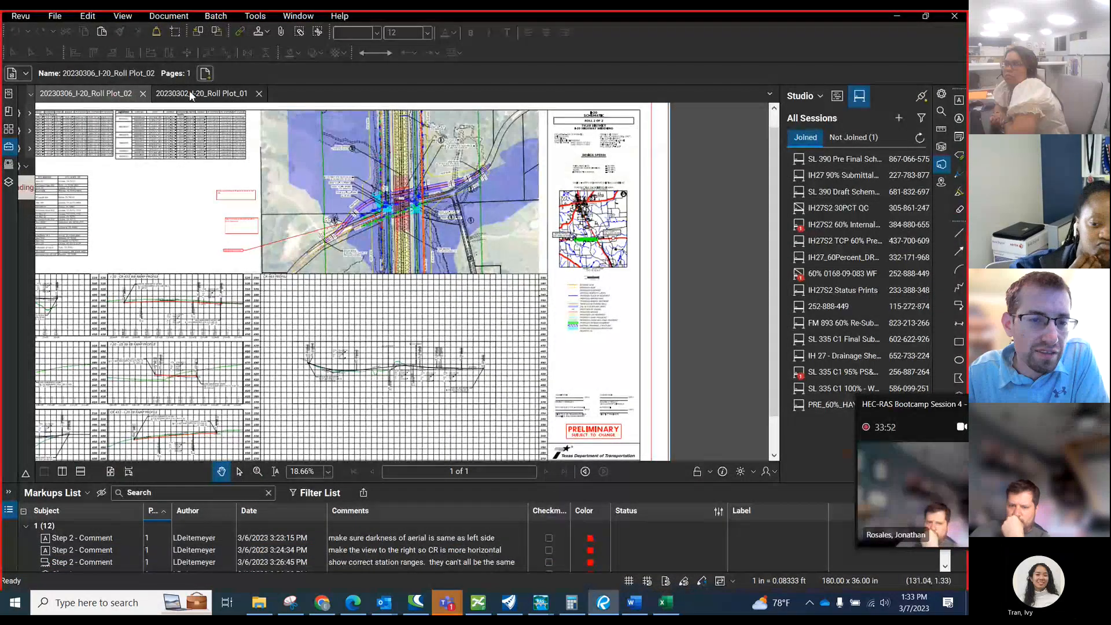
pyautogui.click(190, 95)
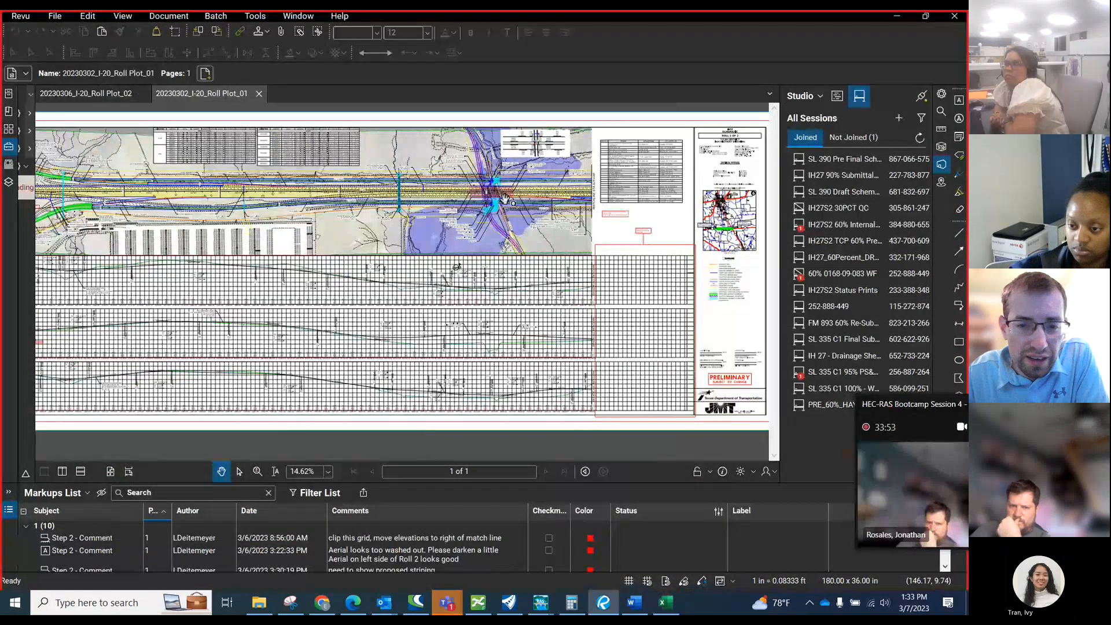
# Examine the Prairie Creek crossing plan and the roadway profiles up to the matchline in the roll plot, and return to the workbook's profile image.
pyautogui.scroll(5, 504, 199)
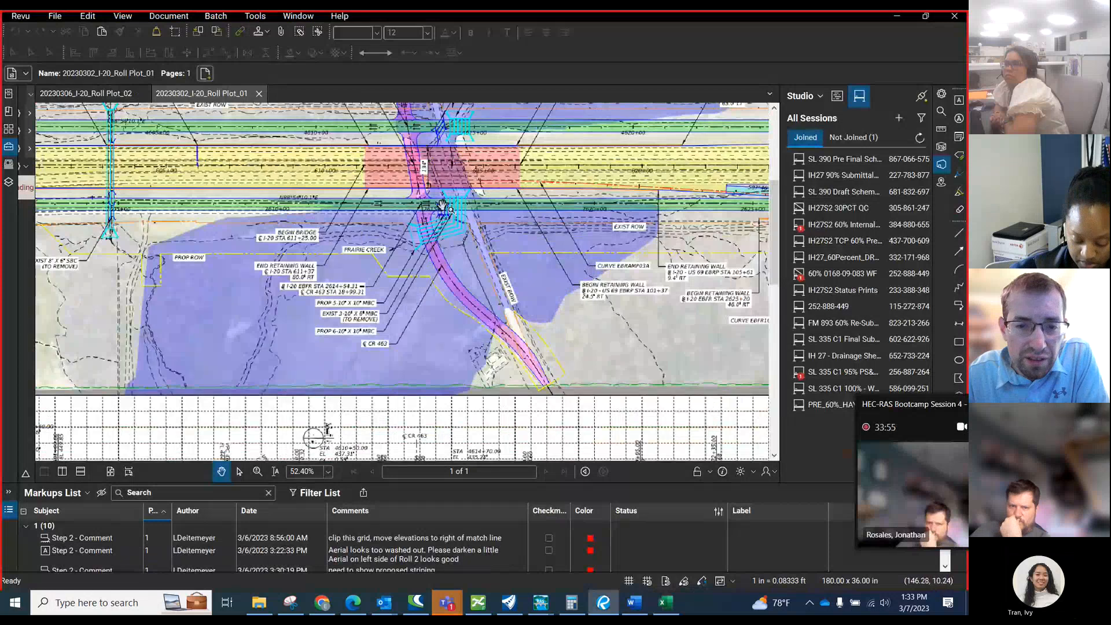
pyautogui.scroll(1, 442, 204)
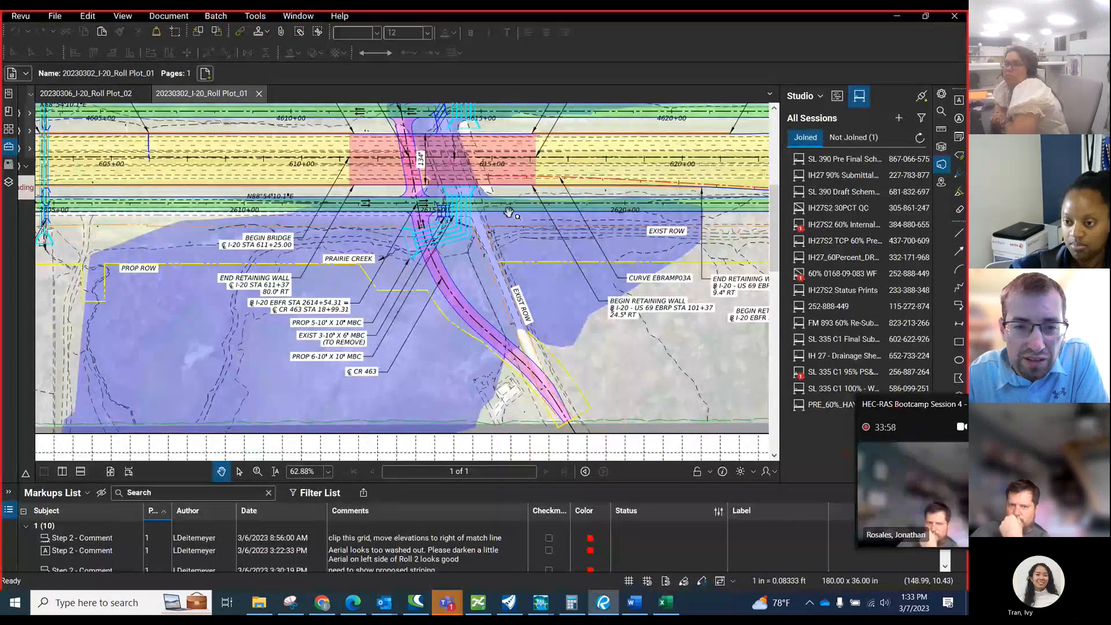
pyautogui.scroll(-6, 409, 215)
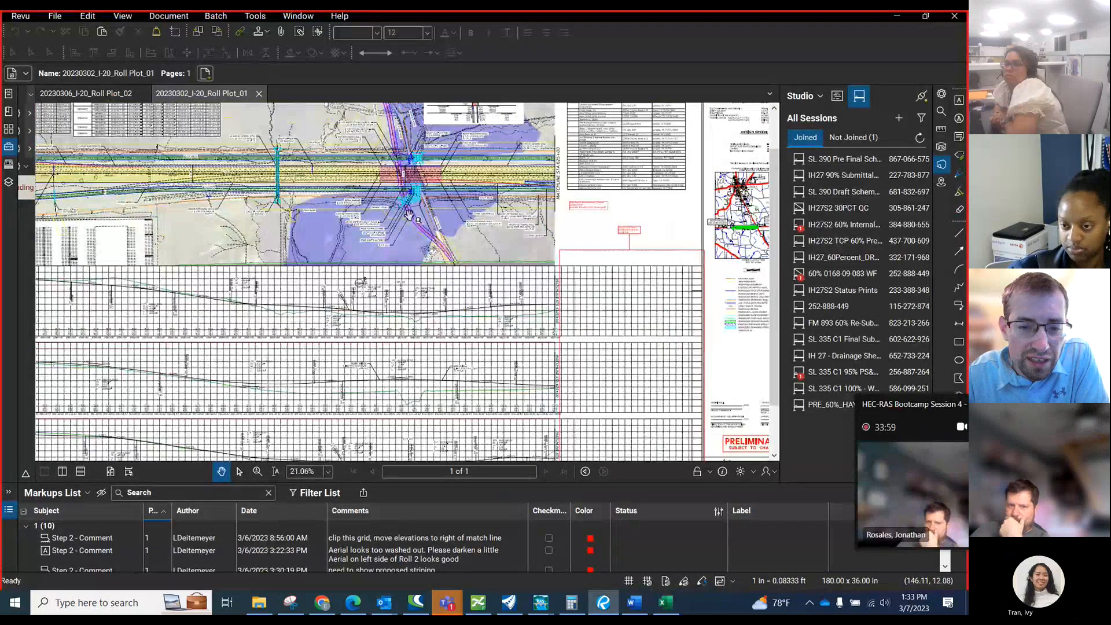
pyautogui.scroll(-1, 376, 397)
pyautogui.scroll(4, 376, 396)
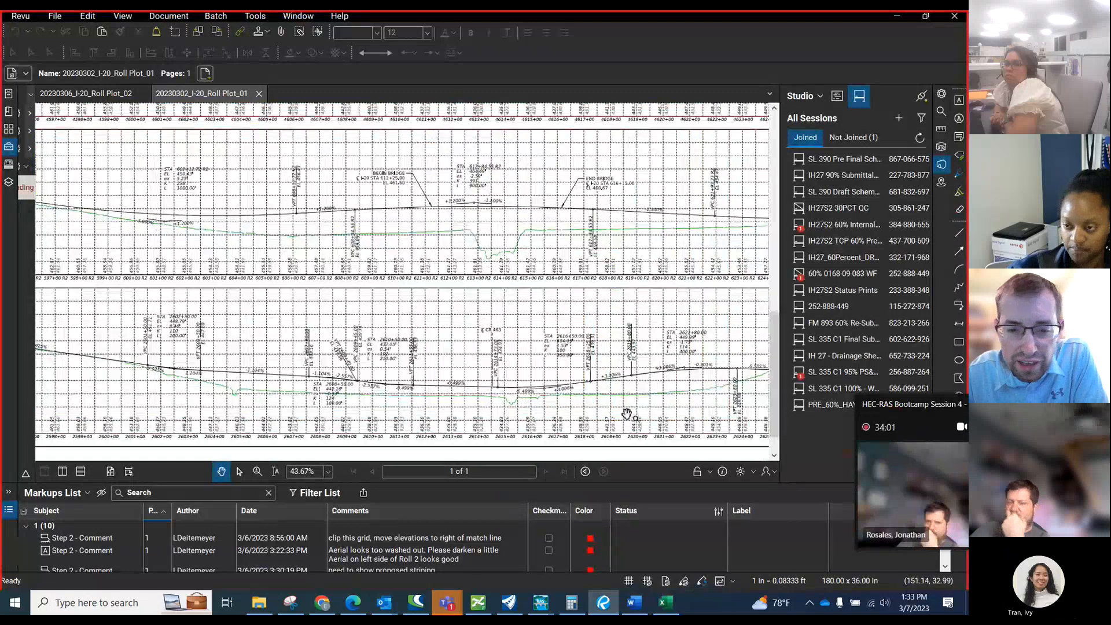
pyautogui.moveTo(627, 413); pyautogui.dragTo(573, 361)
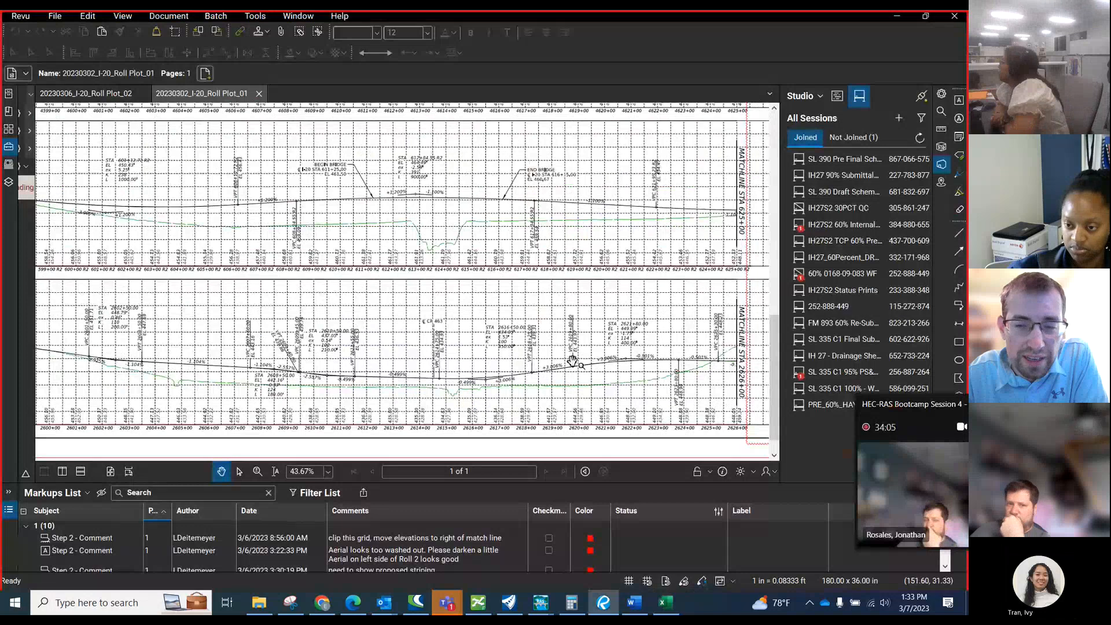
pyautogui.click(895, 16)
pyautogui.scroll(1, 474, 240)
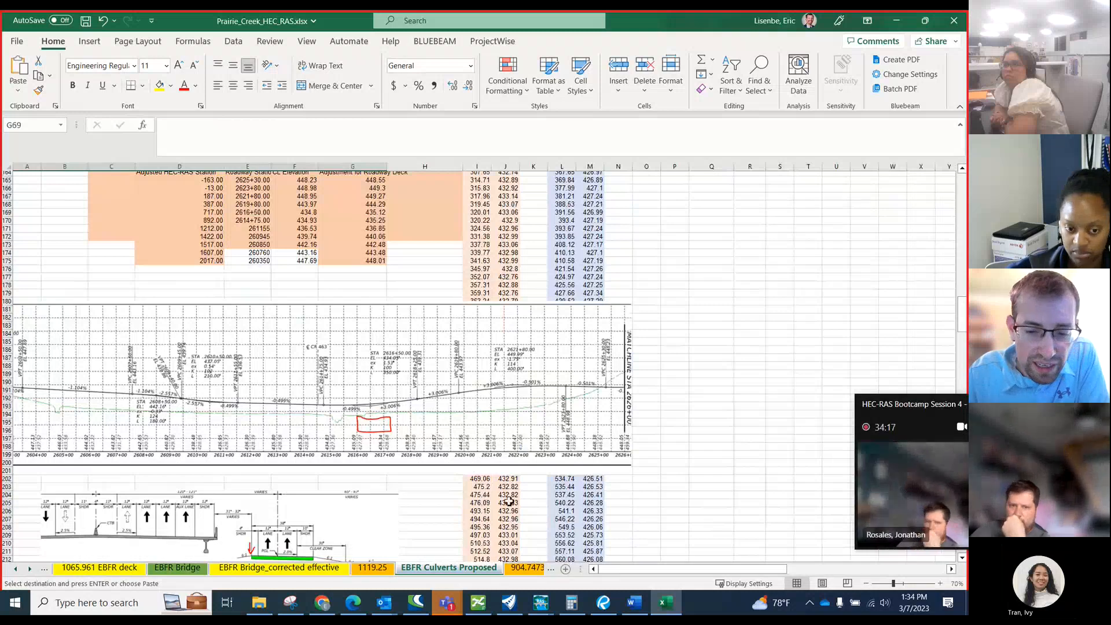
# Switch to Bluebeam Revu and examine the proposed box culvert callouts where CR 463 meets the I-20 frontage road.
pyautogui.click(603, 602)
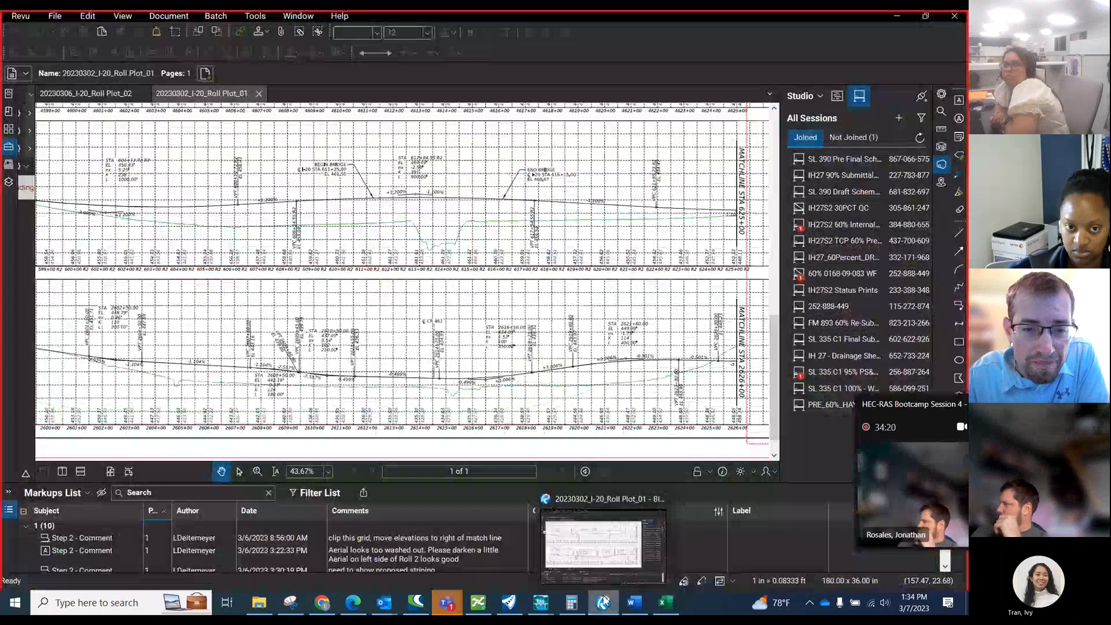
pyautogui.scroll(-5, 495, 455)
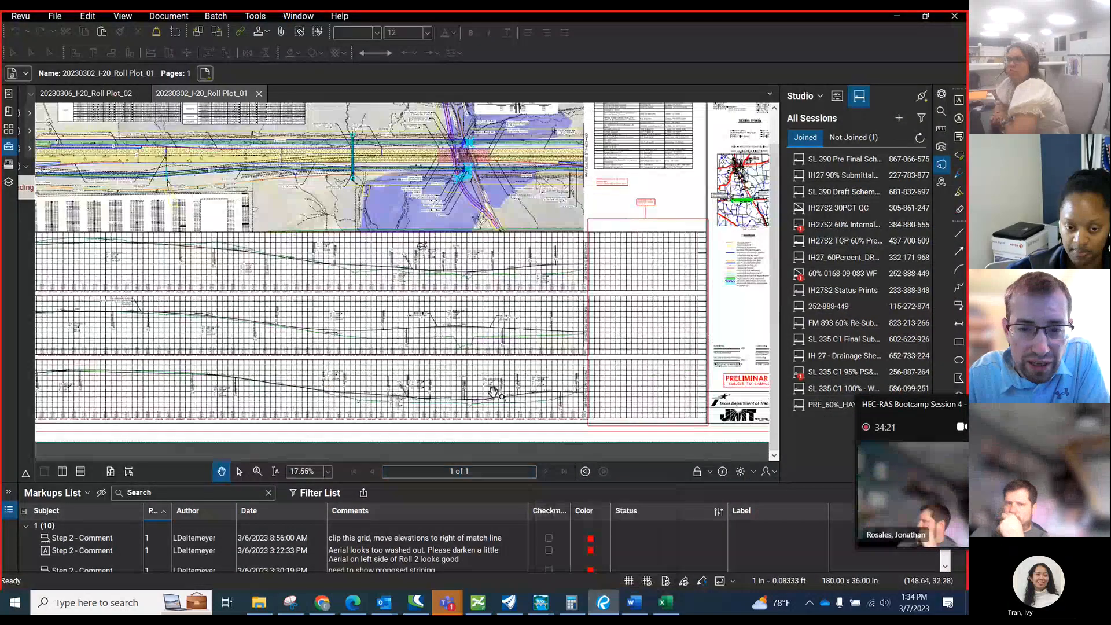
pyautogui.scroll(4, 502, 156)
pyautogui.scroll(4, 482, 143)
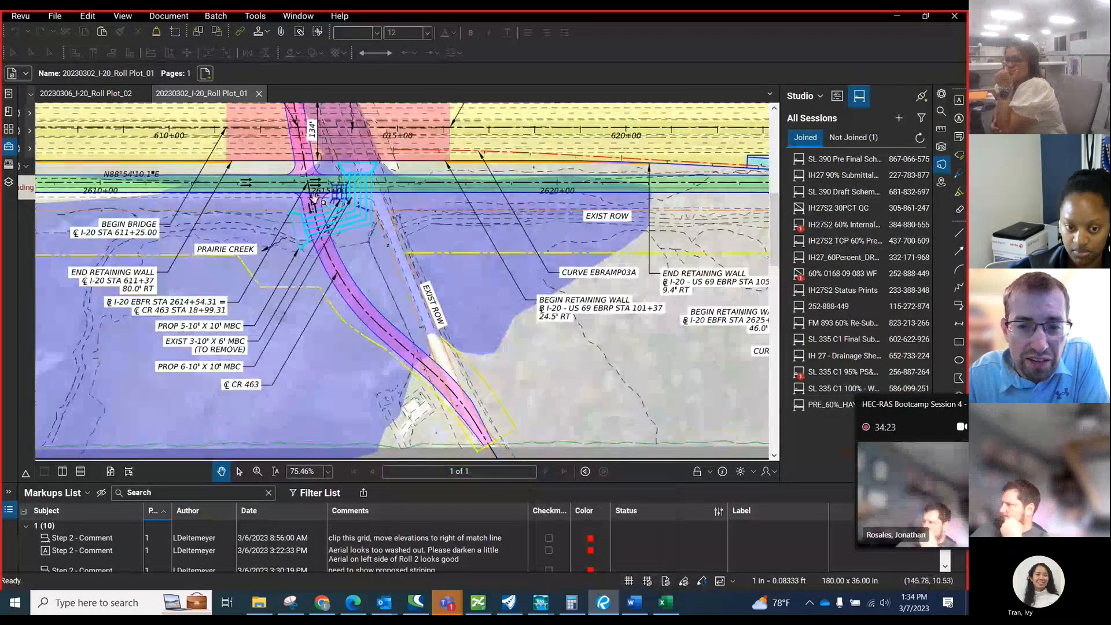
pyautogui.scroll(-2, 313, 198)
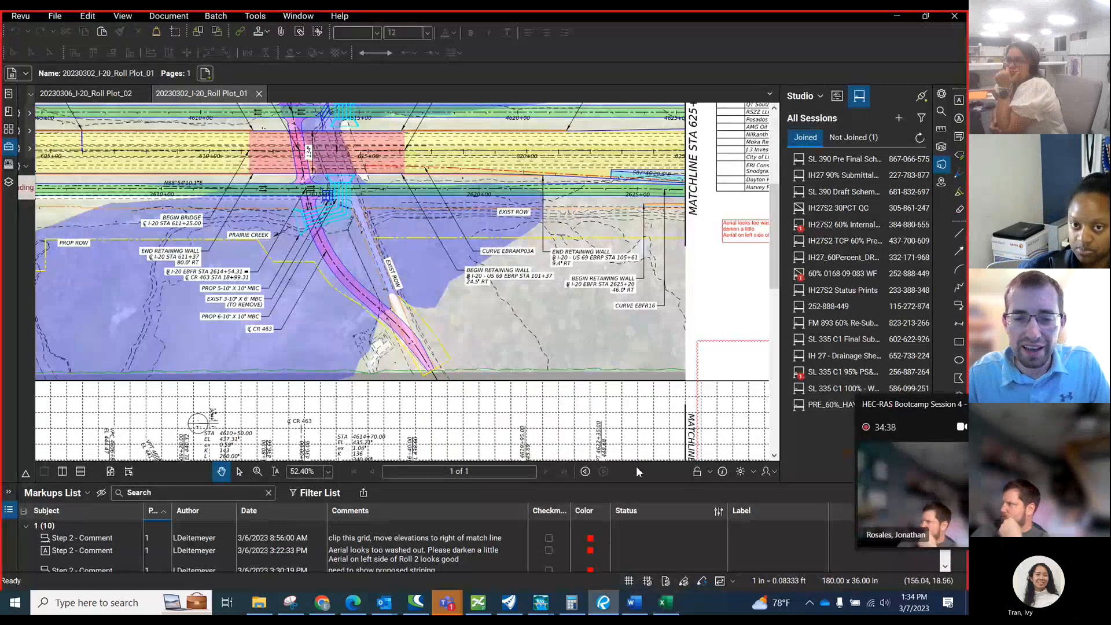
# Switch to OpenRoads and measure along the frontage road from station 2623+00 to the end of the upstream cross section line.
pyautogui.click(511, 603)
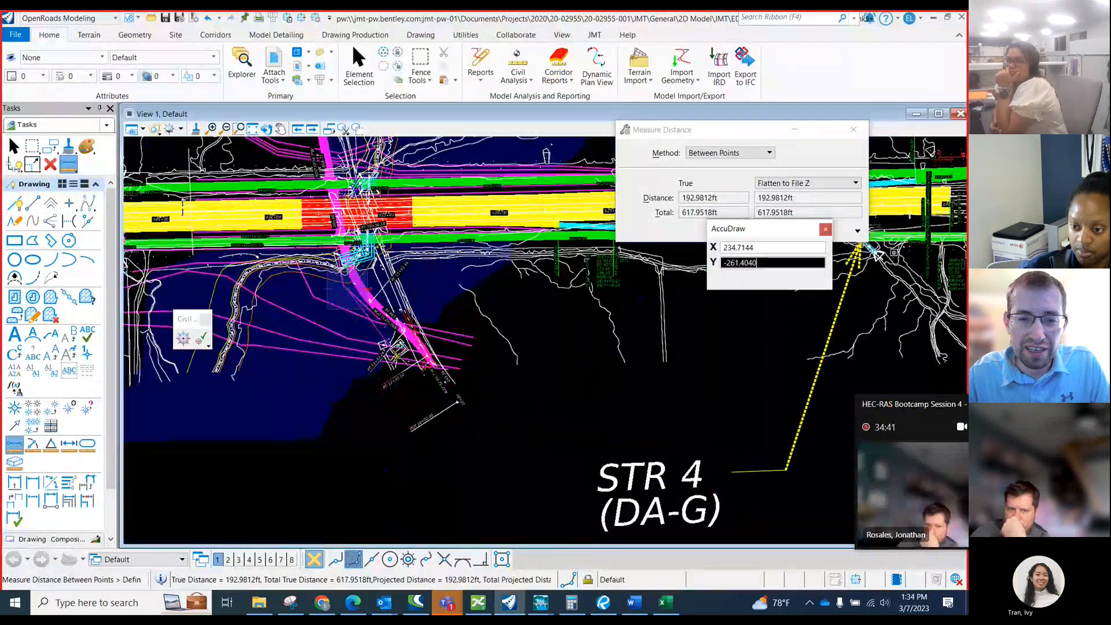
pyautogui.rightClick(397, 356)
pyautogui.scroll(7, 558, 231)
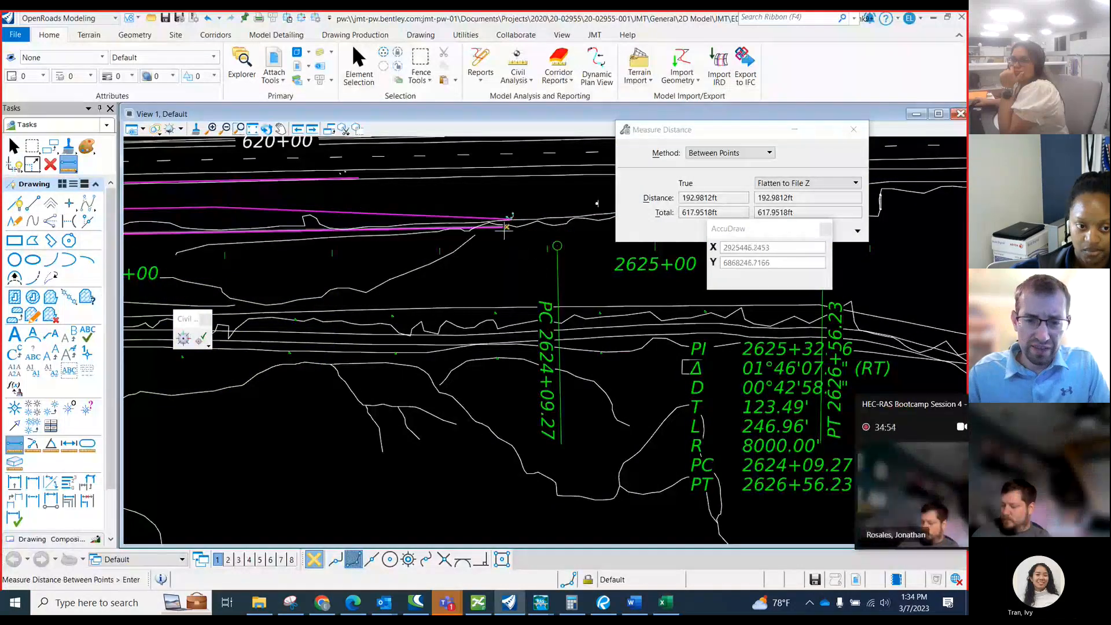
pyautogui.scroll(-1, 513, 282)
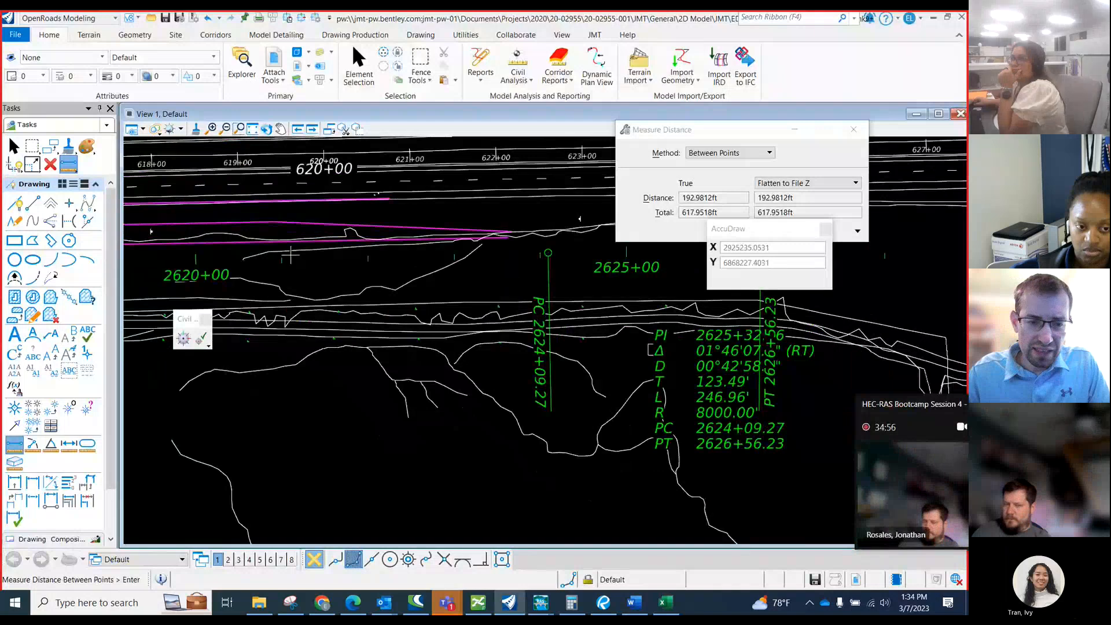
pyautogui.click(455, 255)
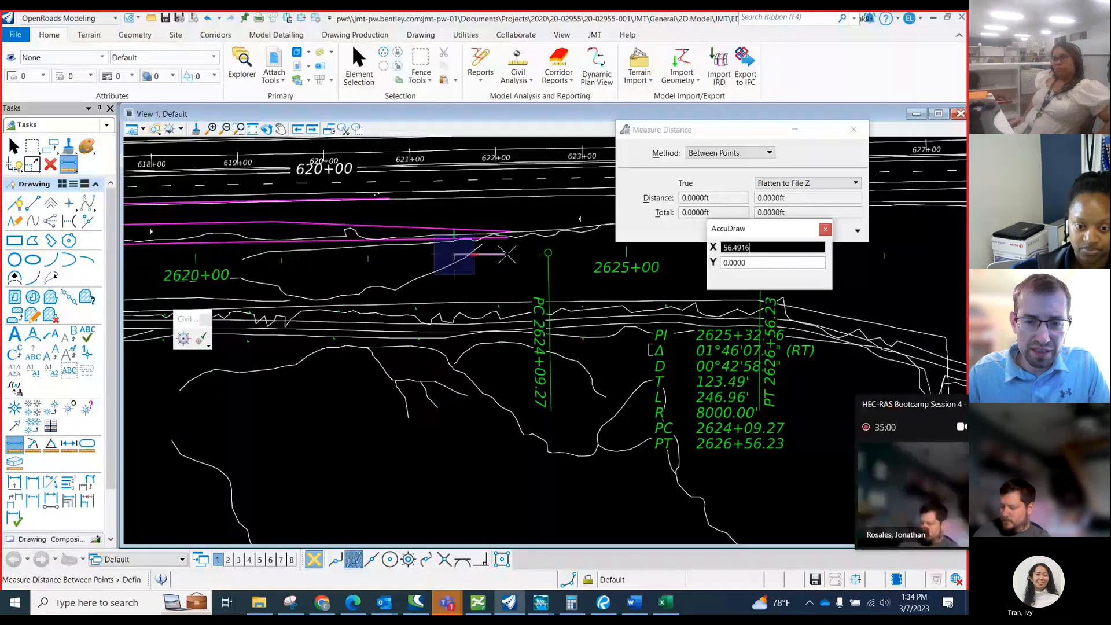
pyautogui.click(511, 254)
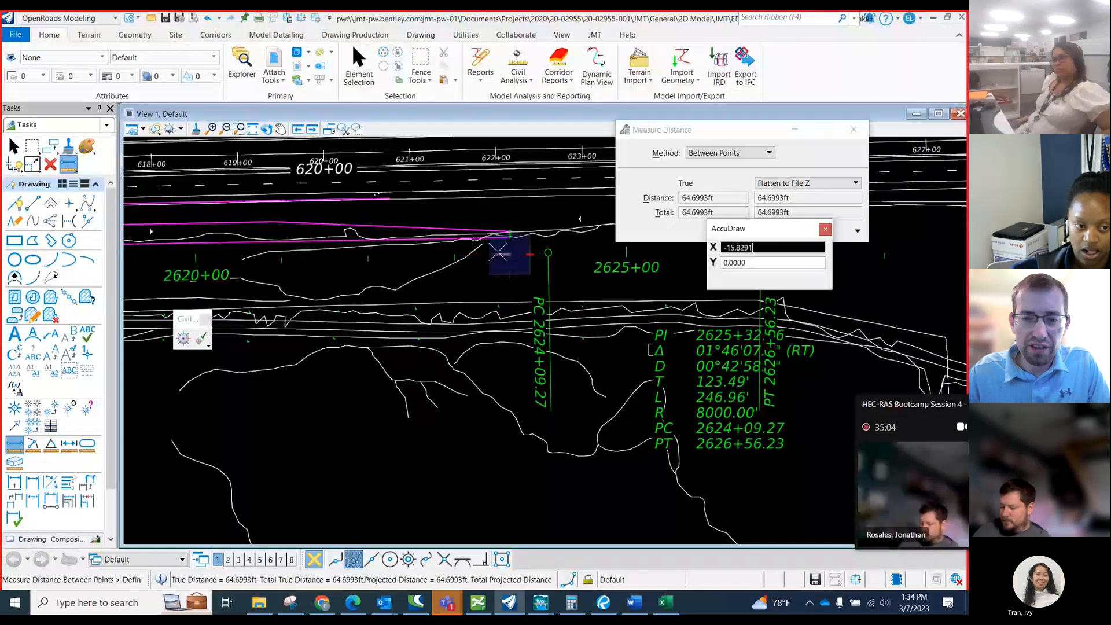
pyautogui.rightClick(508, 253)
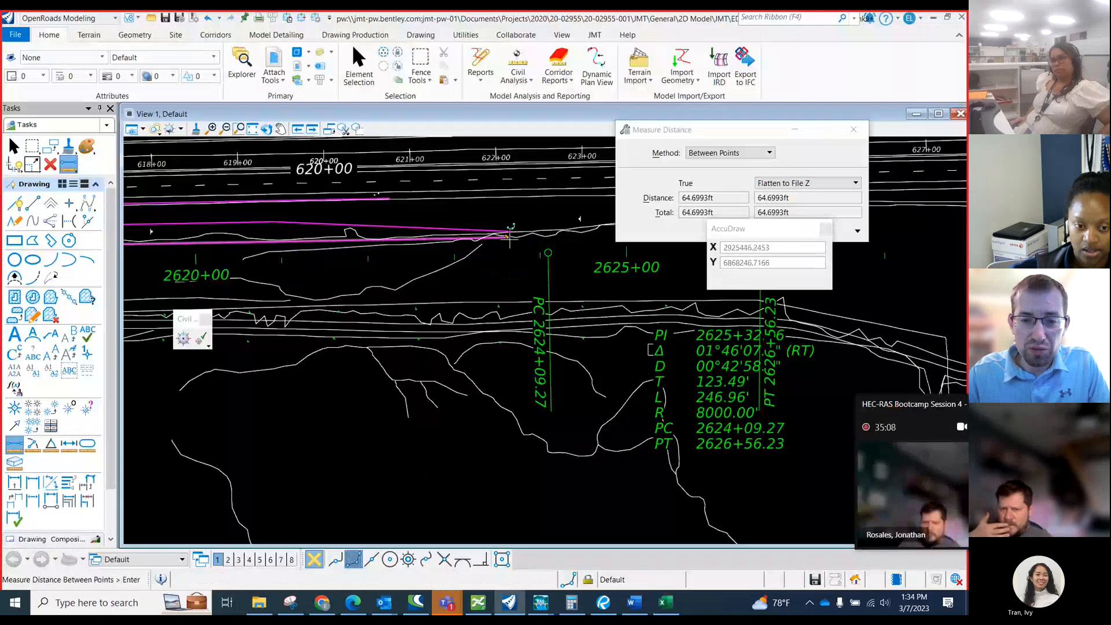
# Switch to the Excel workbook and review the FOR US DECK station reference and adjustment formula notes above the table.
pyautogui.click(663, 603)
pyautogui.scroll(4, 405, 381)
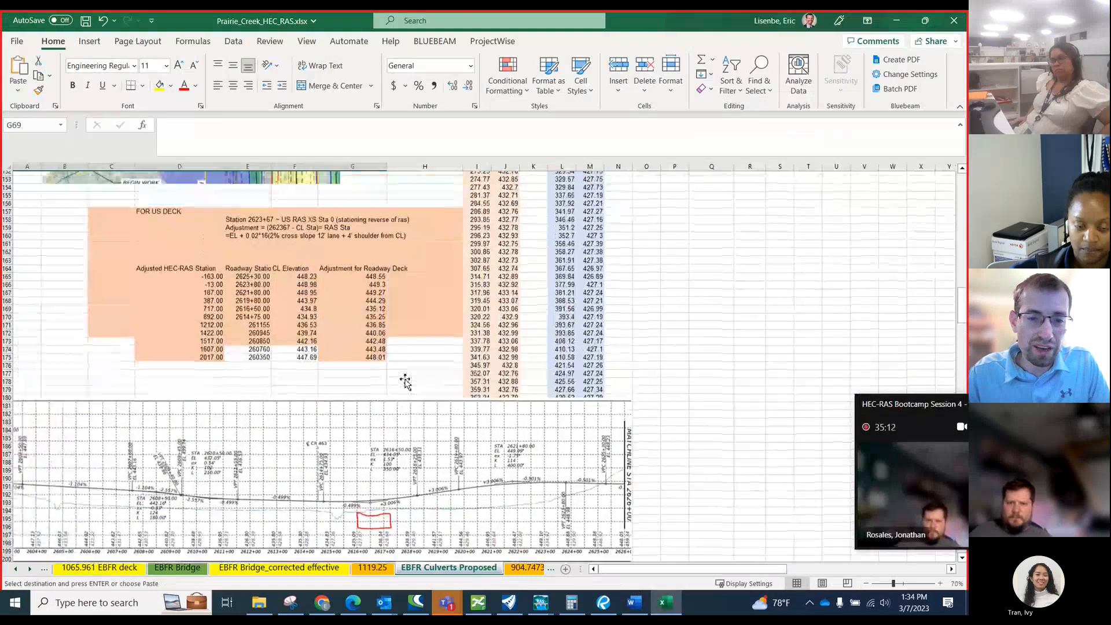
pyautogui.click(259, 222)
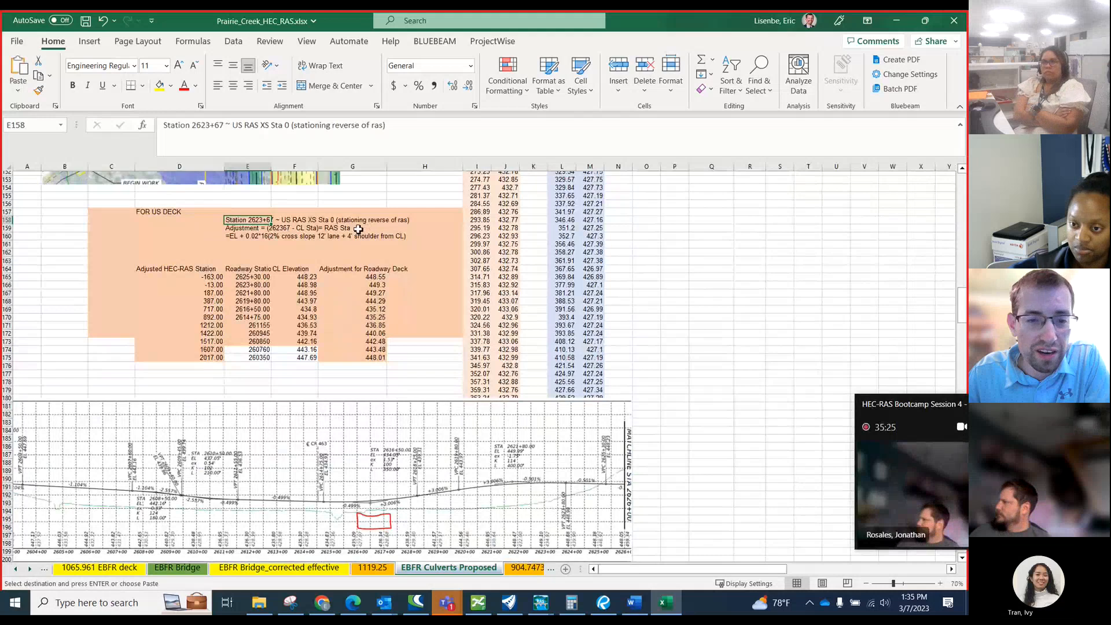
pyautogui.click(251, 231)
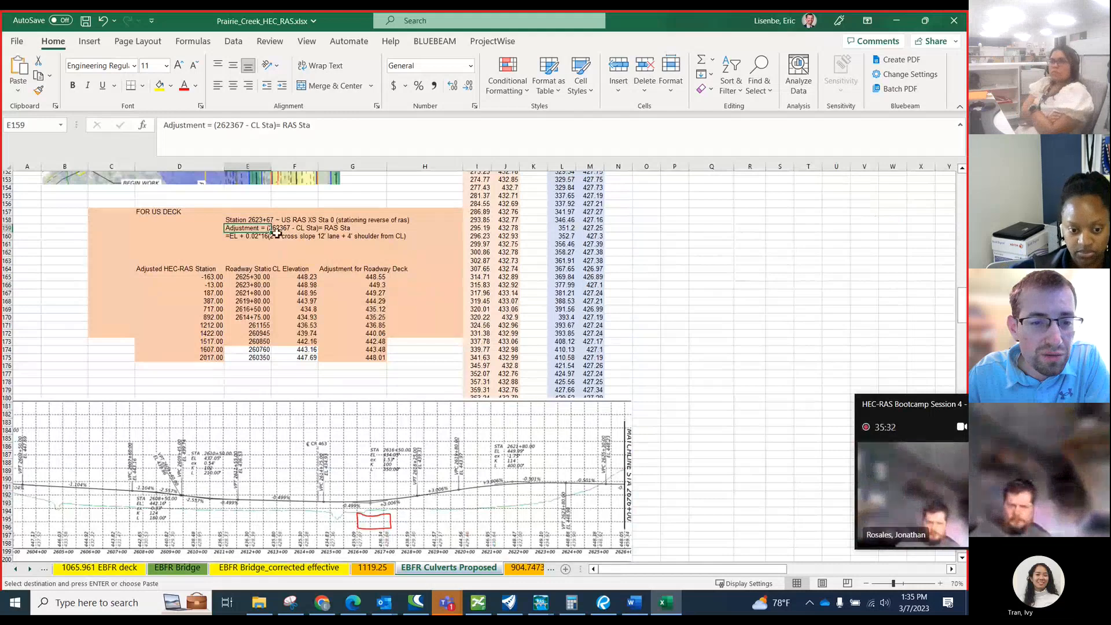
pyautogui.click(332, 230)
pyautogui.click(276, 230)
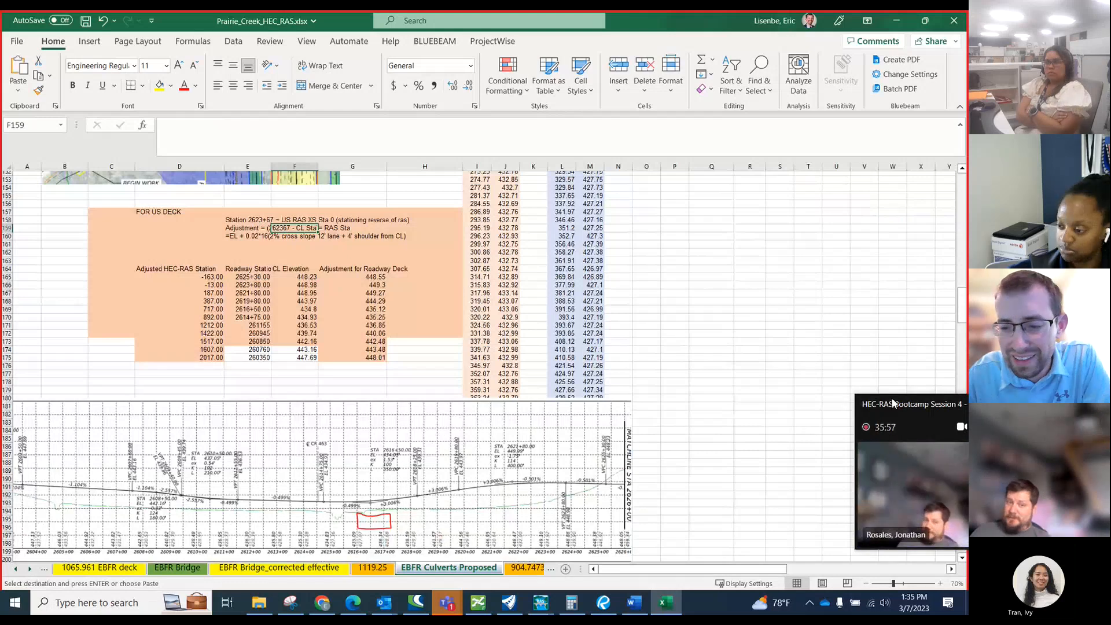
pyautogui.click(250, 218)
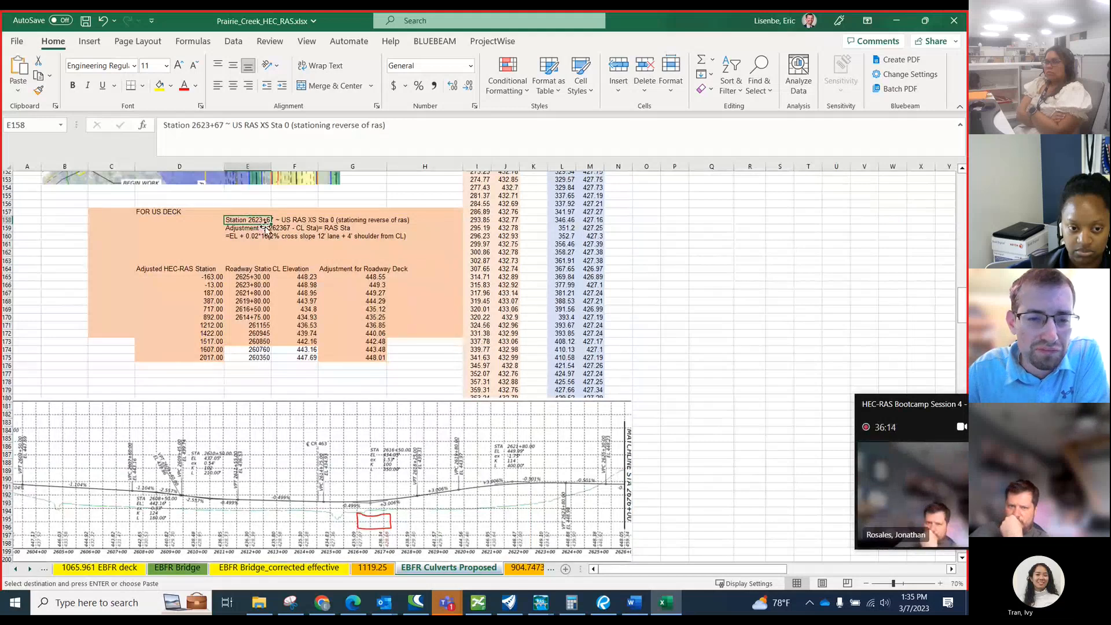
pyautogui.scroll(2, 232, 282)
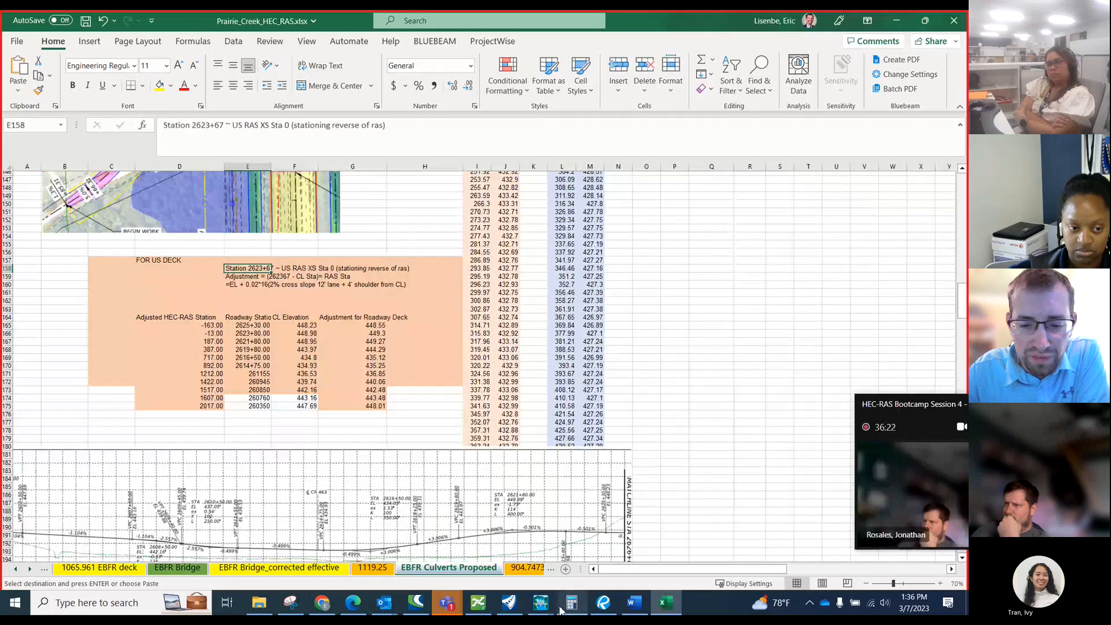
# In OpenRoads, measure from the upstream cross section's end back to station 2623+00, and recheck the workbook's station adjustment formula.
pyautogui.click(530, 605)
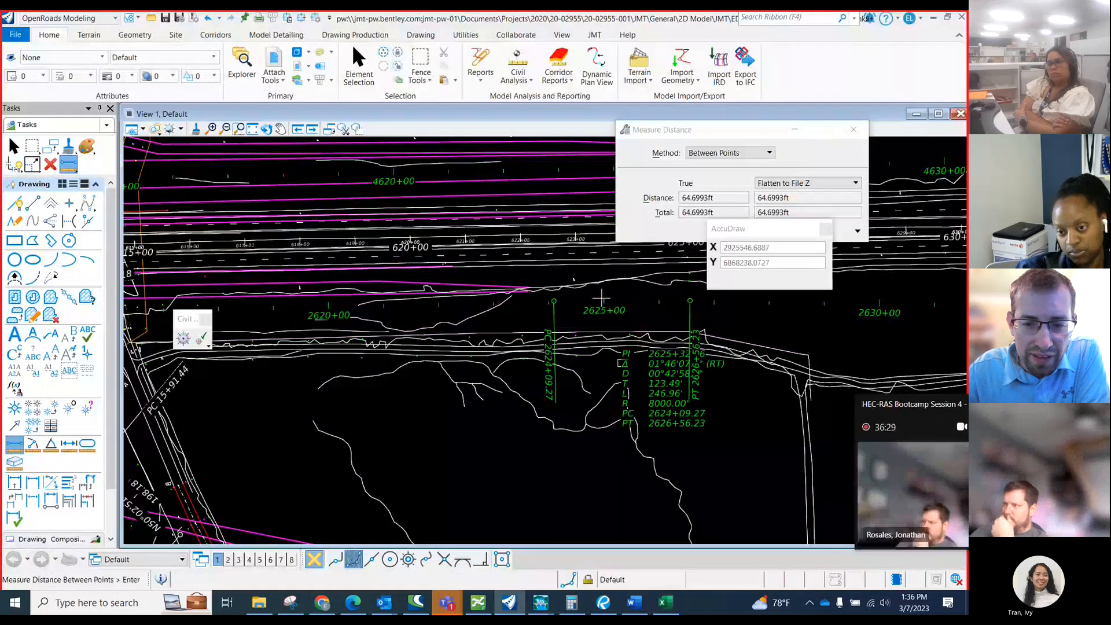
pyautogui.scroll(2, 584, 324)
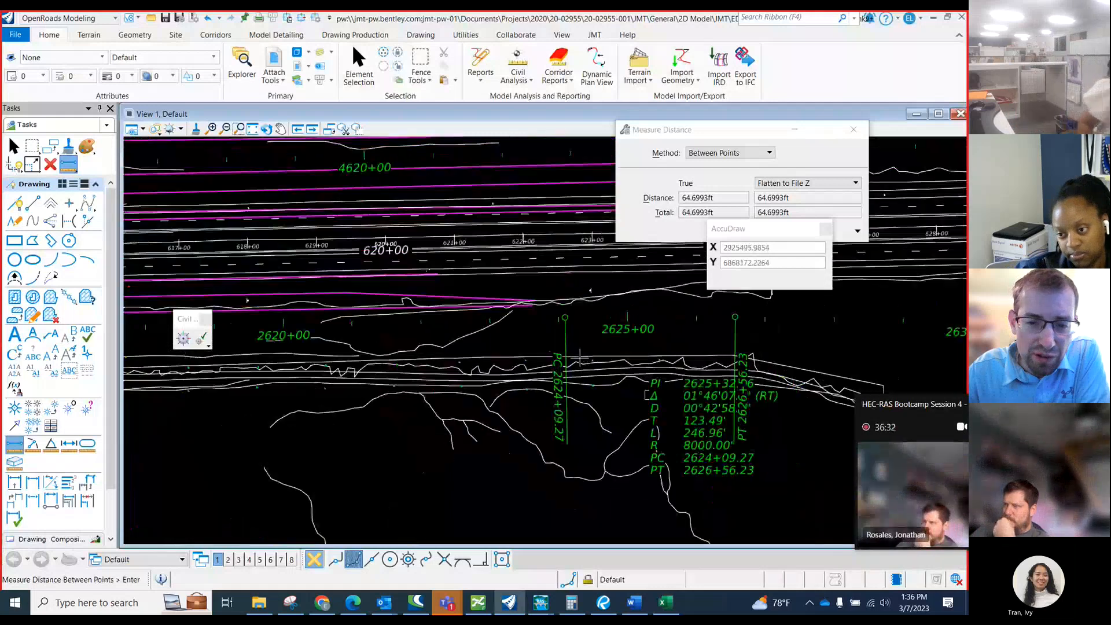
pyautogui.scroll(3, 580, 354)
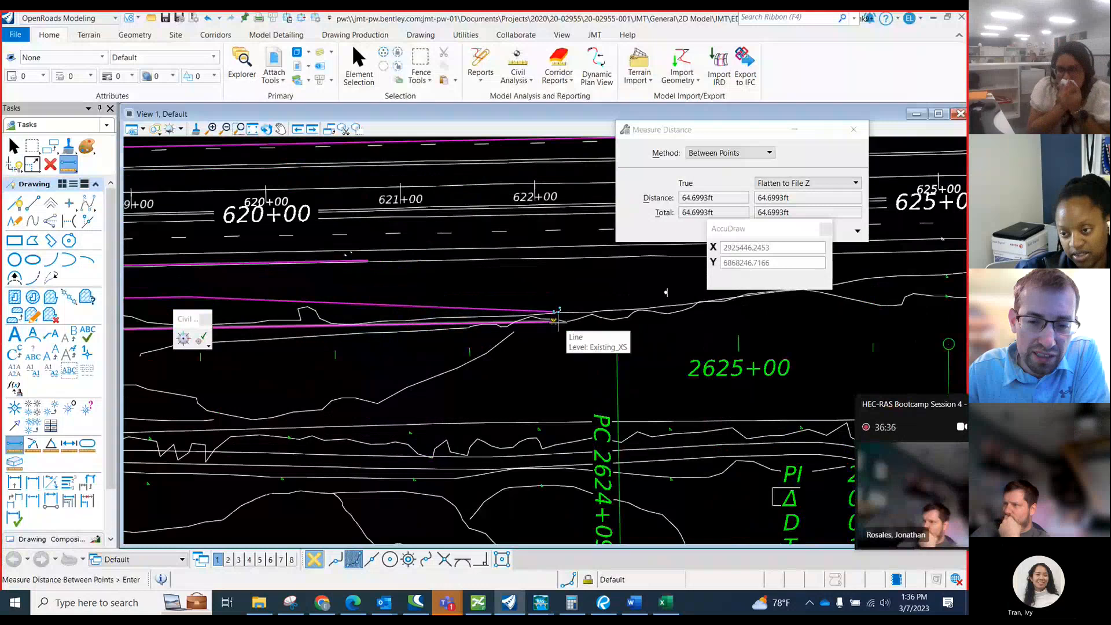
pyautogui.scroll(-1, 596, 372)
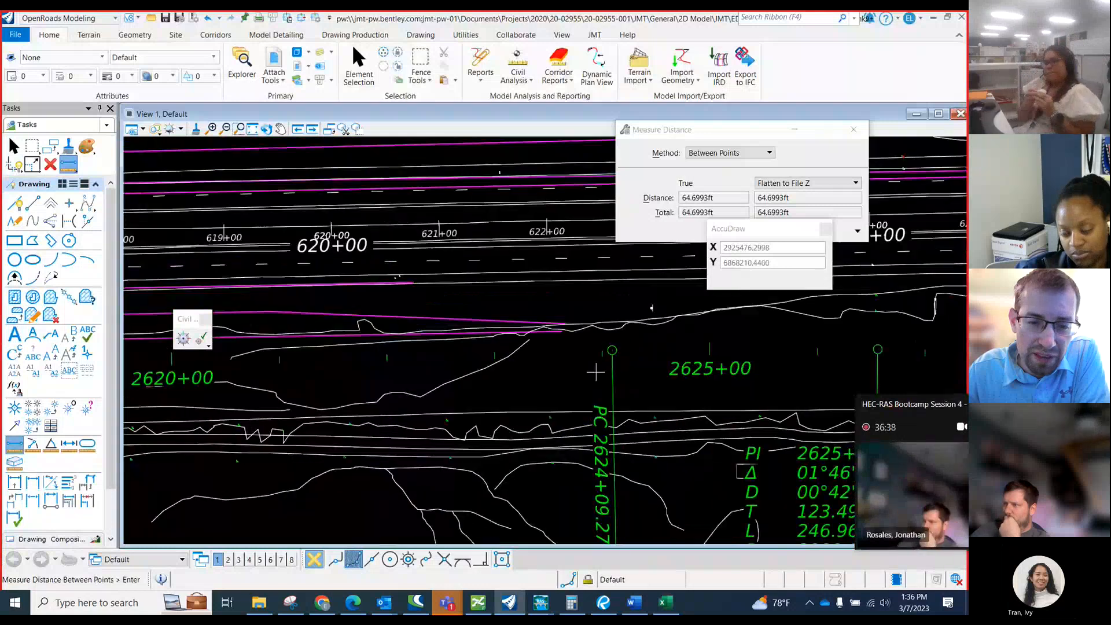
pyautogui.click(560, 326)
pyautogui.scroll(2, 497, 335)
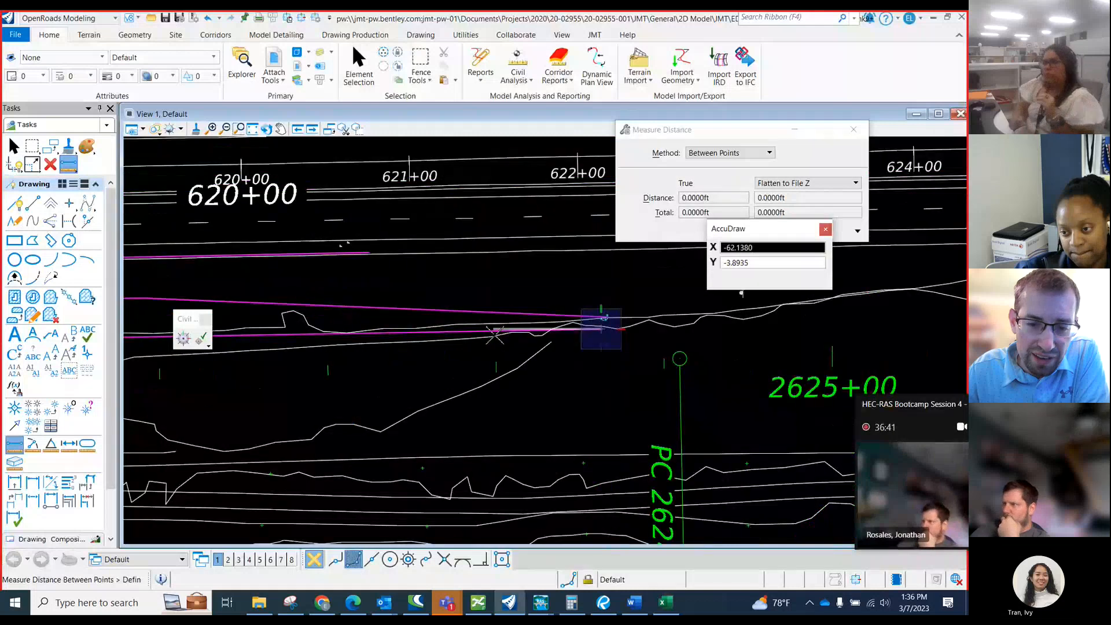
pyautogui.click(495, 331)
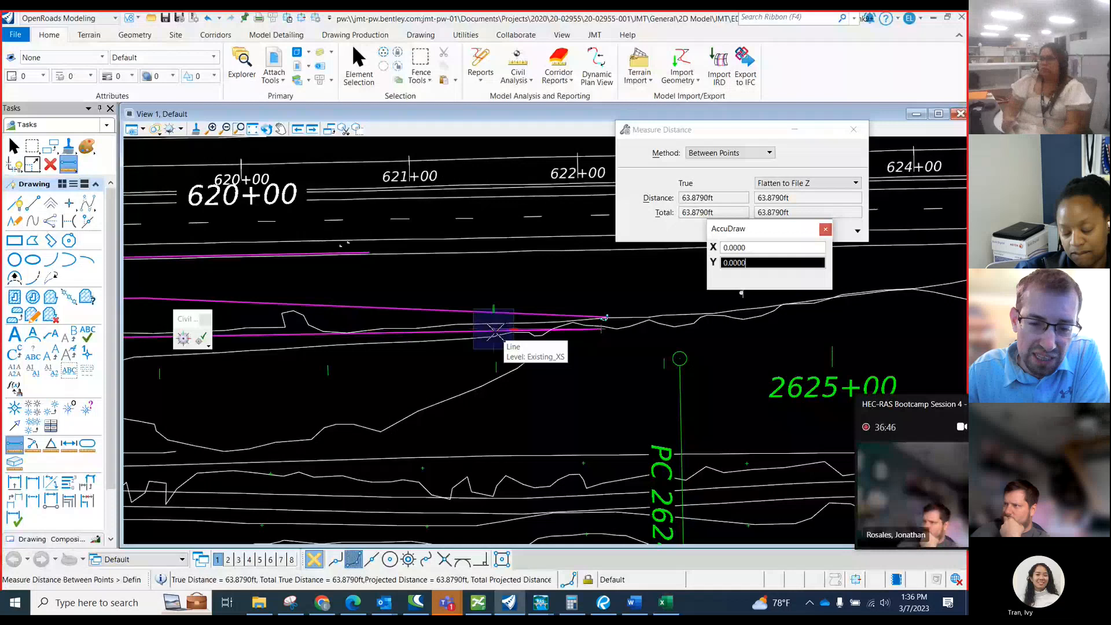
pyautogui.scroll(-1, 588, 347)
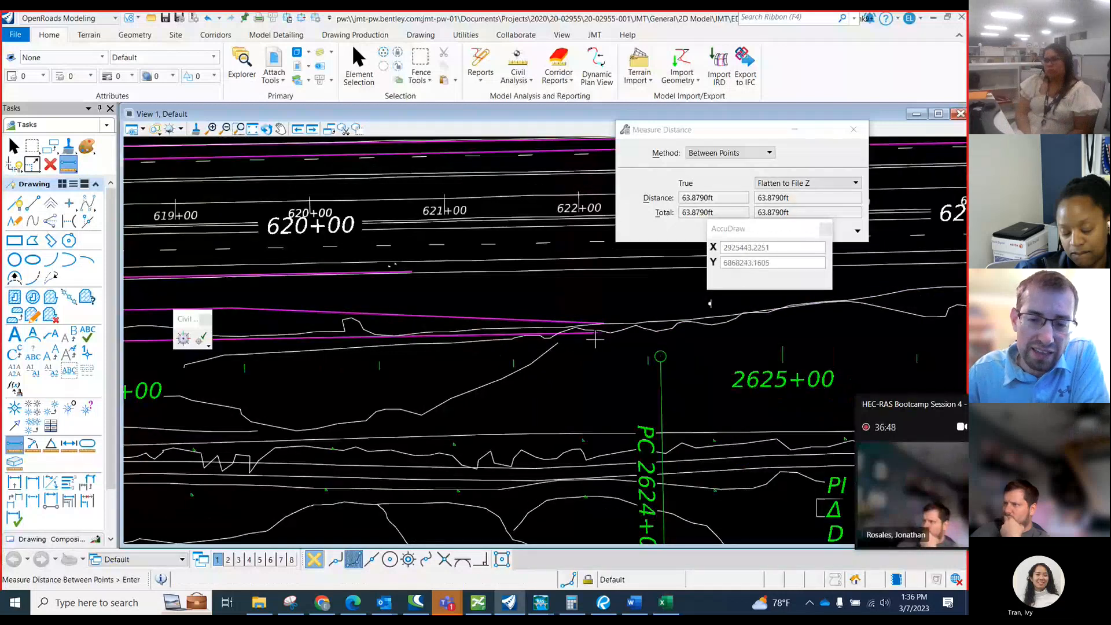
pyautogui.scroll(-1, 608, 377)
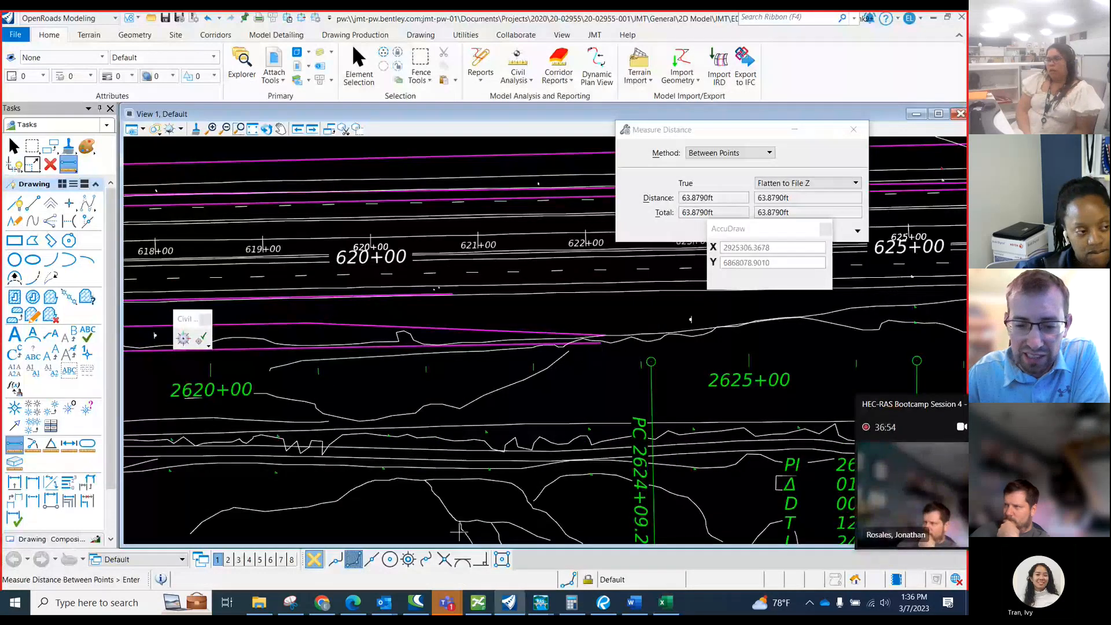
pyautogui.click(664, 602)
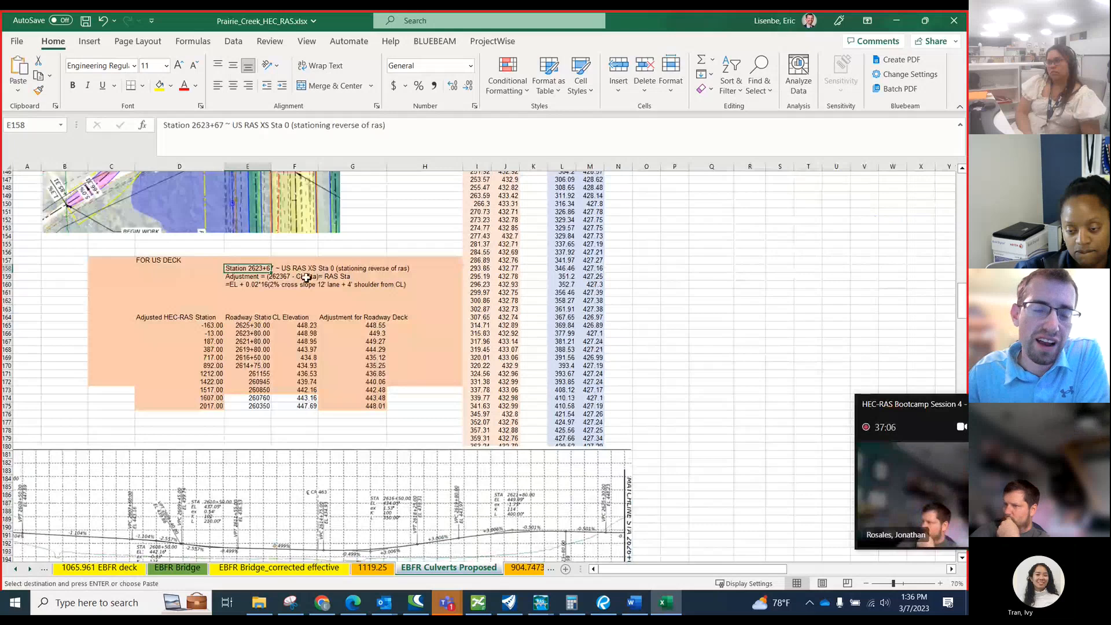
pyautogui.click(270, 278)
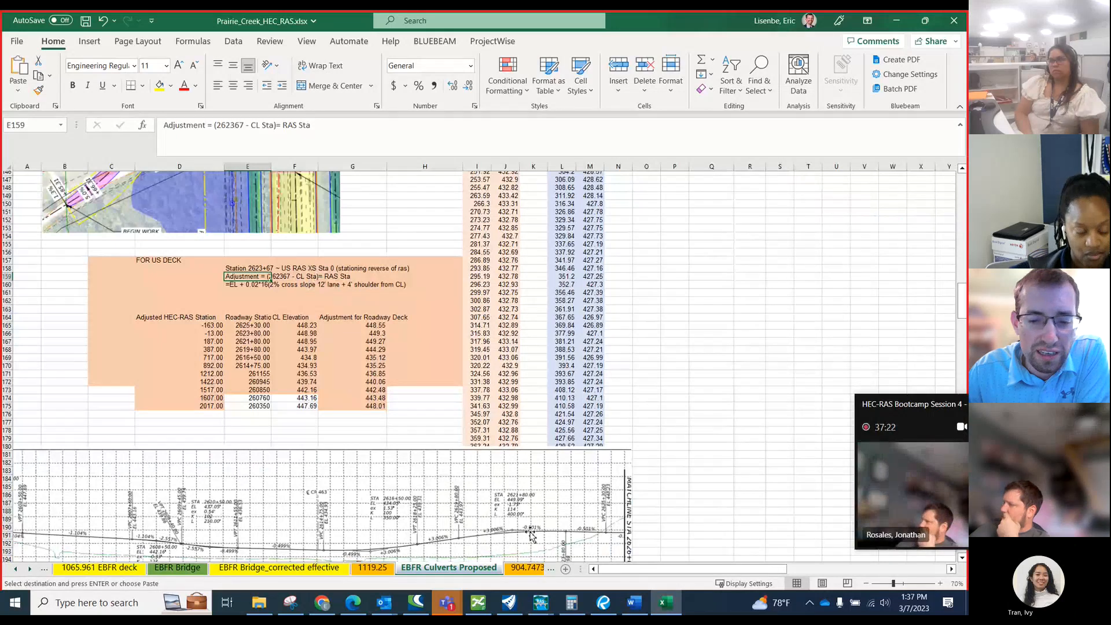
# Switch to OpenRoads and measure from the end of the upstream cross section line to frontage road station 2620+00.
pyautogui.click(508, 605)
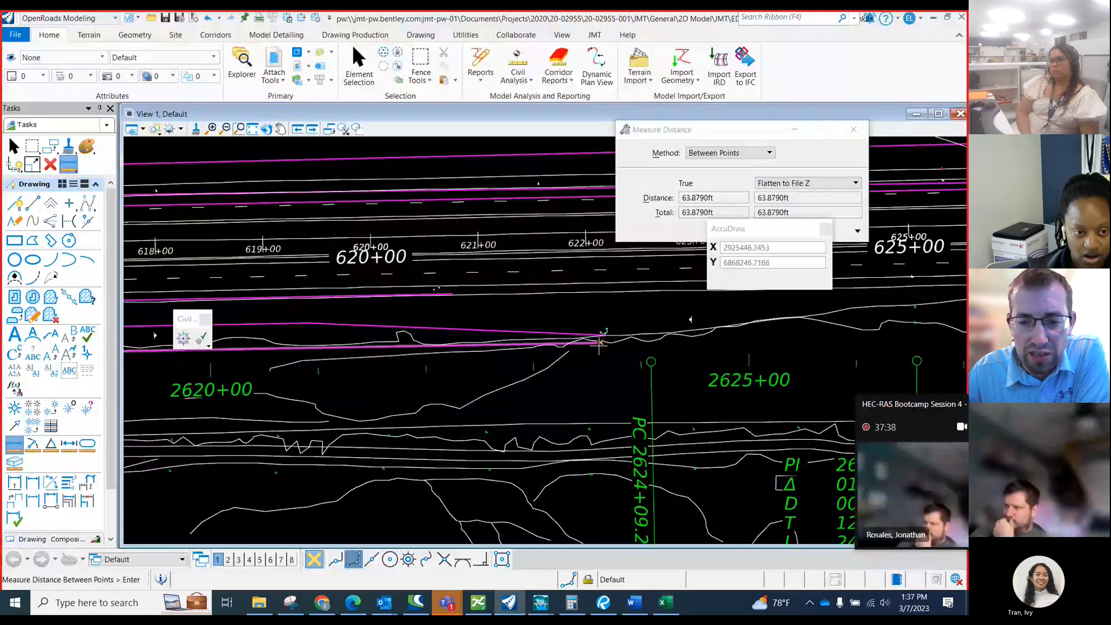
pyautogui.click(601, 342)
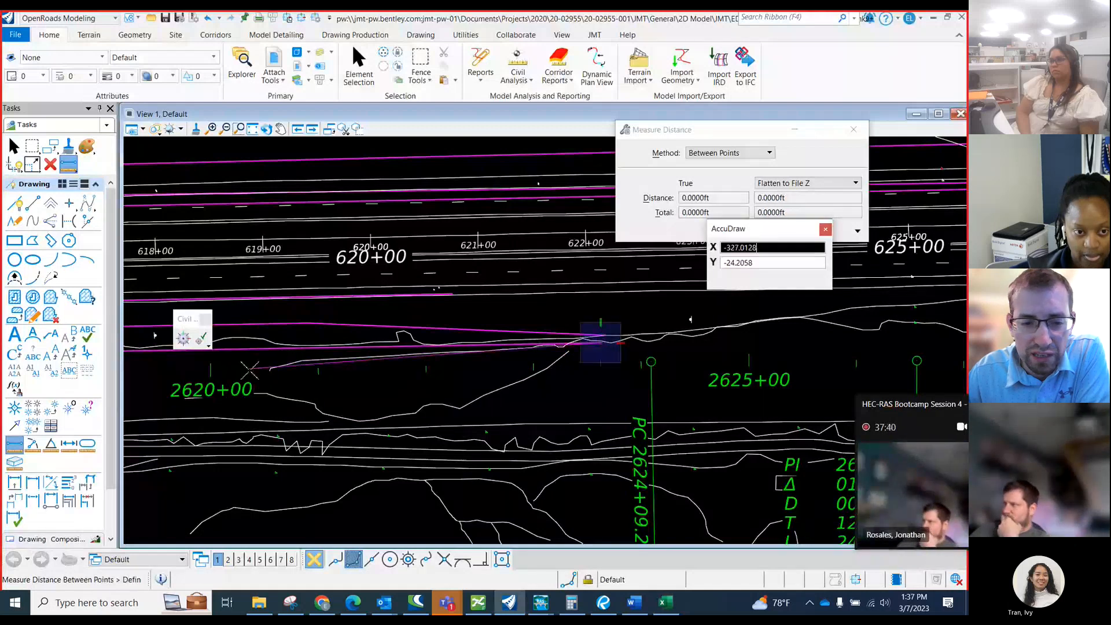
pyautogui.scroll(-1, 219, 359)
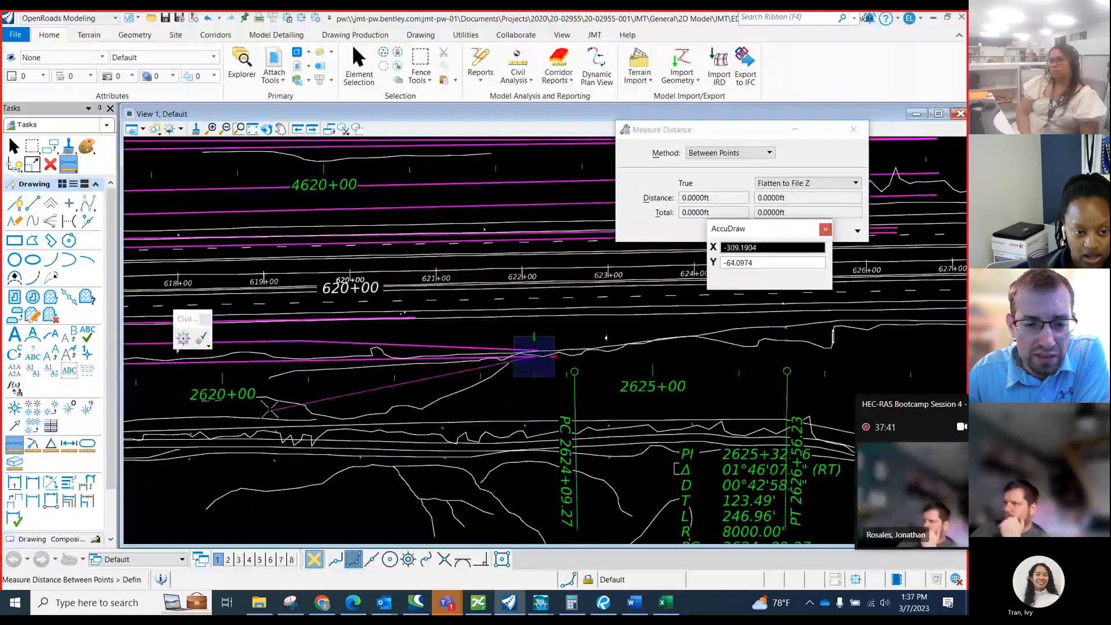
pyautogui.click(224, 364)
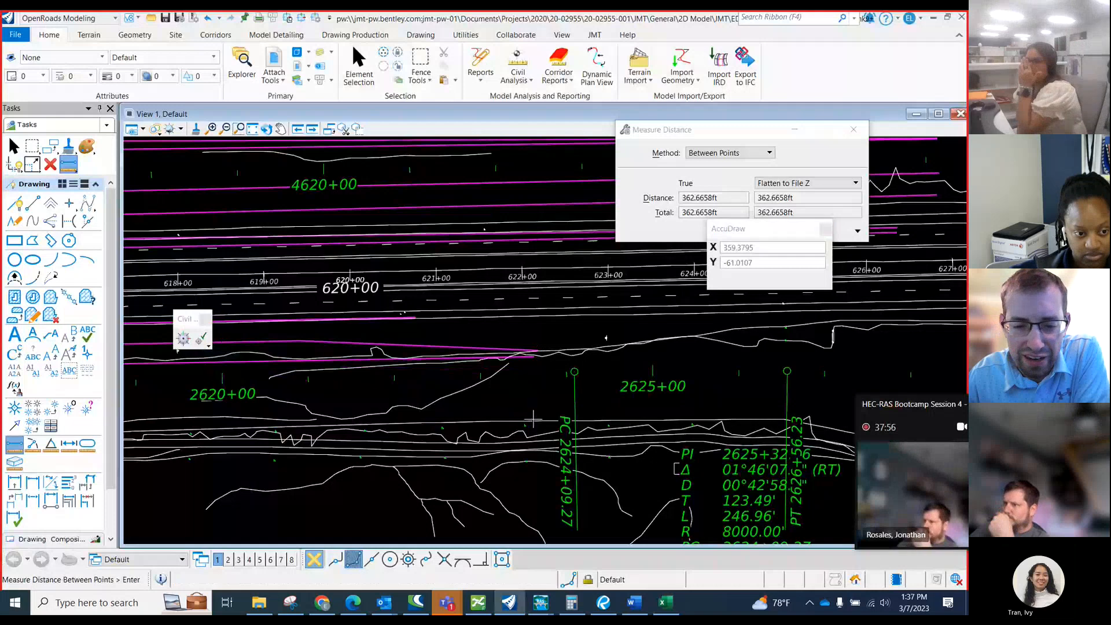
# Switch to the Excel workbook and examine the US deck's roadway stations, road profile, proposed typical section and deck elevation formula in G165.
pyautogui.click(664, 602)
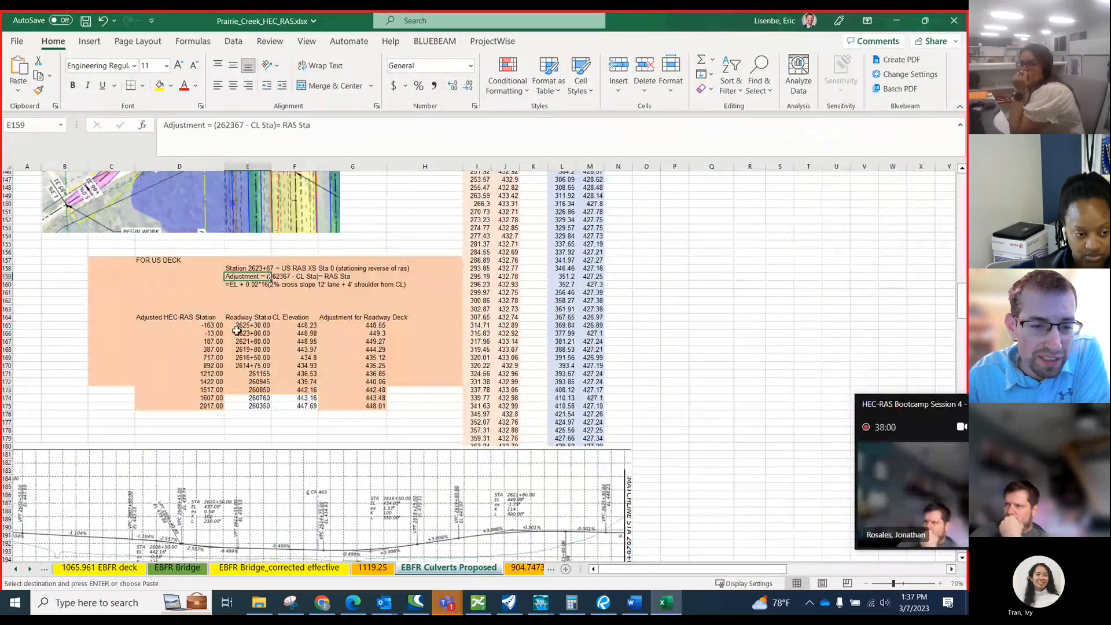
pyautogui.moveTo(241, 325); pyautogui.dragTo(249, 406)
pyautogui.scroll(-2, 342, 427)
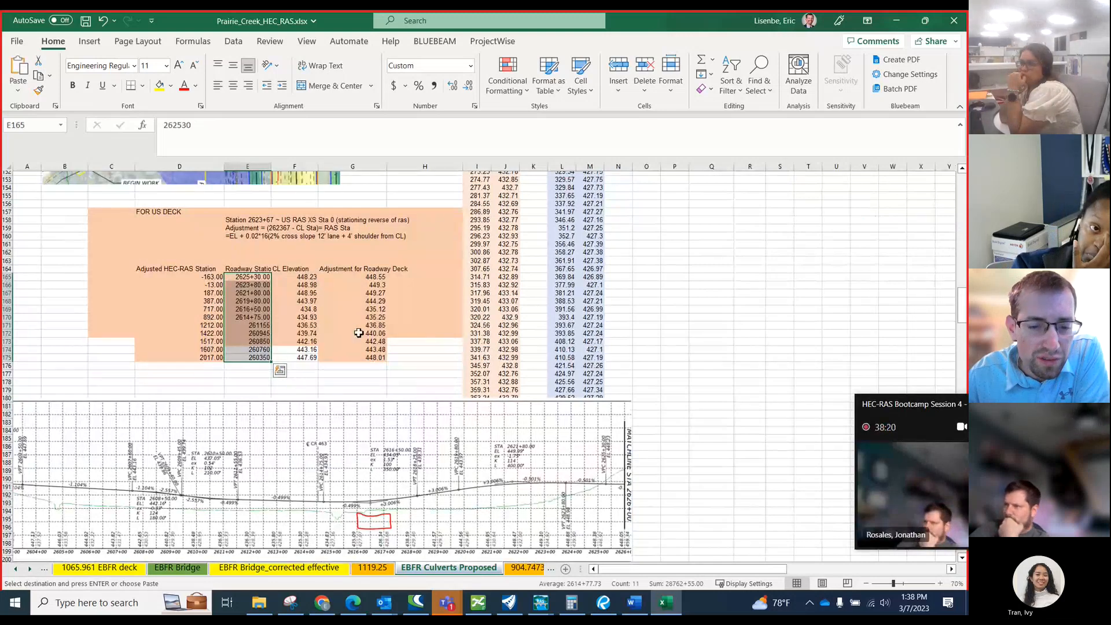
pyautogui.scroll(-7, 359, 333)
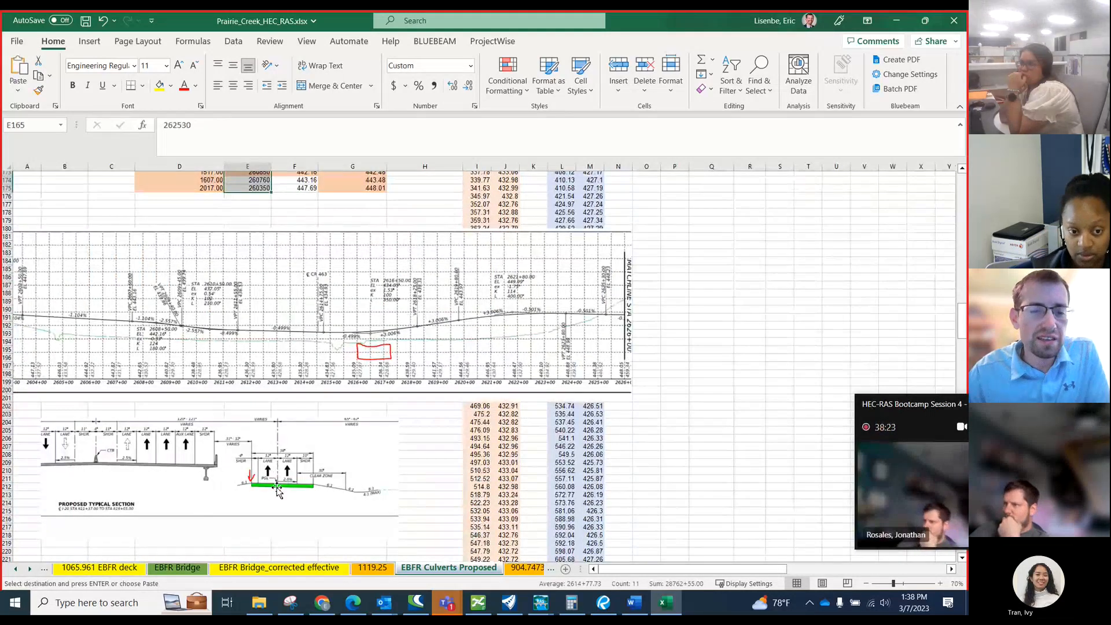
pyautogui.scroll(2, 272, 498)
pyautogui.scroll(-2, 274, 502)
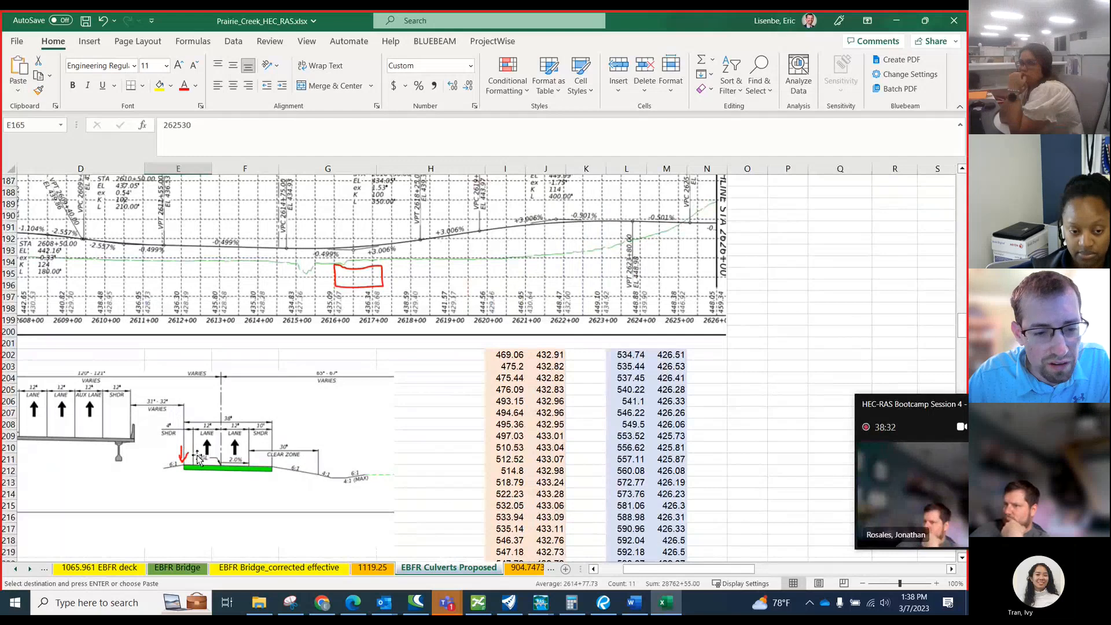
pyautogui.scroll(9, 329, 522)
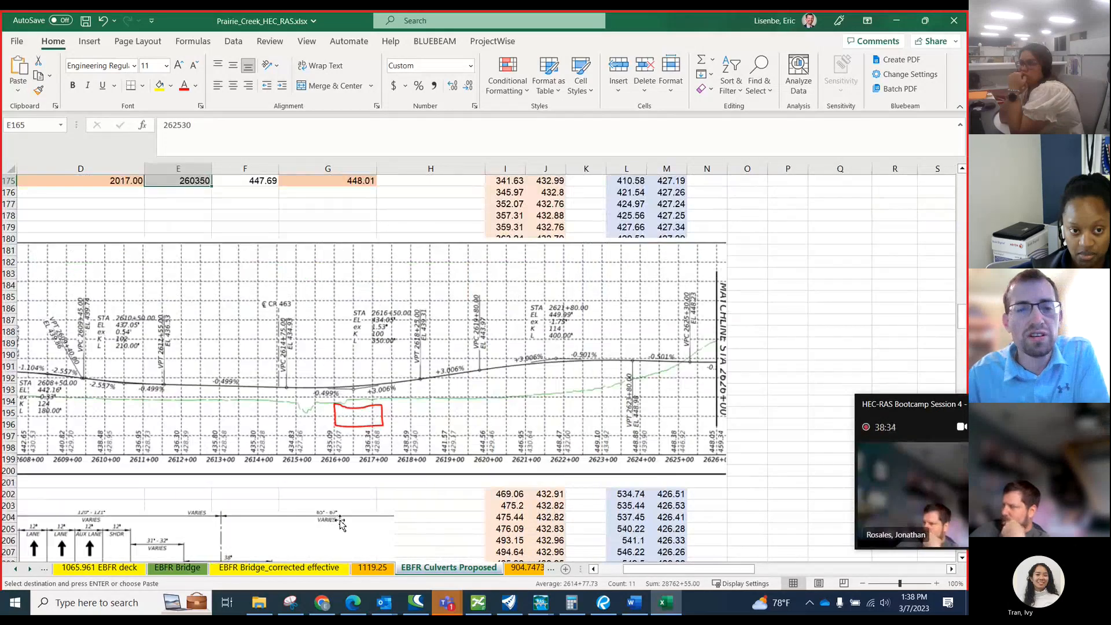
pyautogui.click(363, 239)
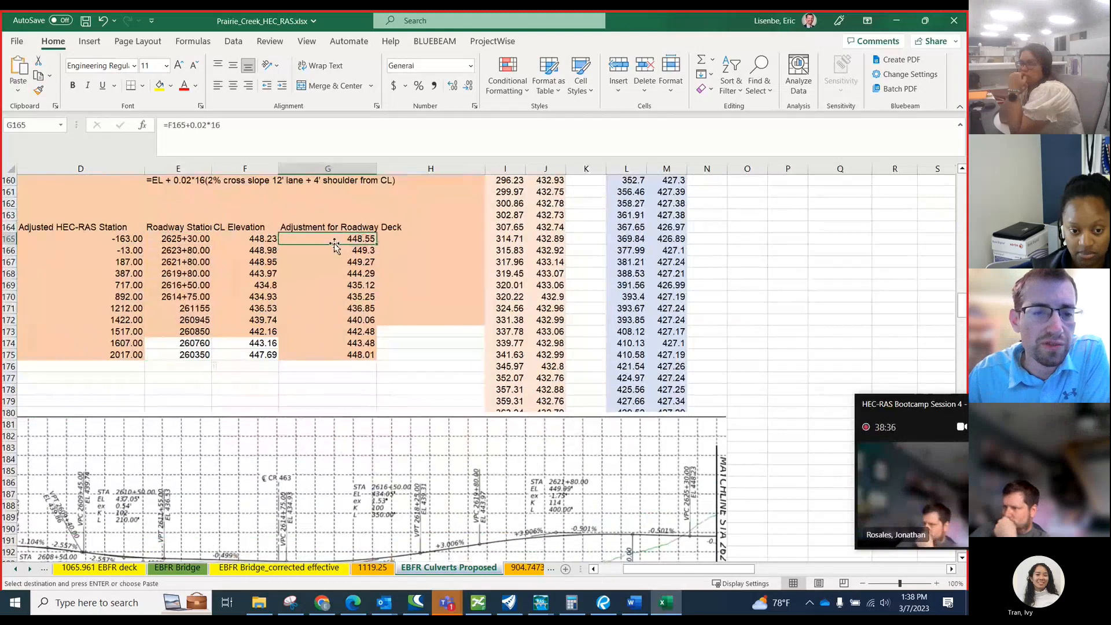
pyautogui.scroll(2, 247, 333)
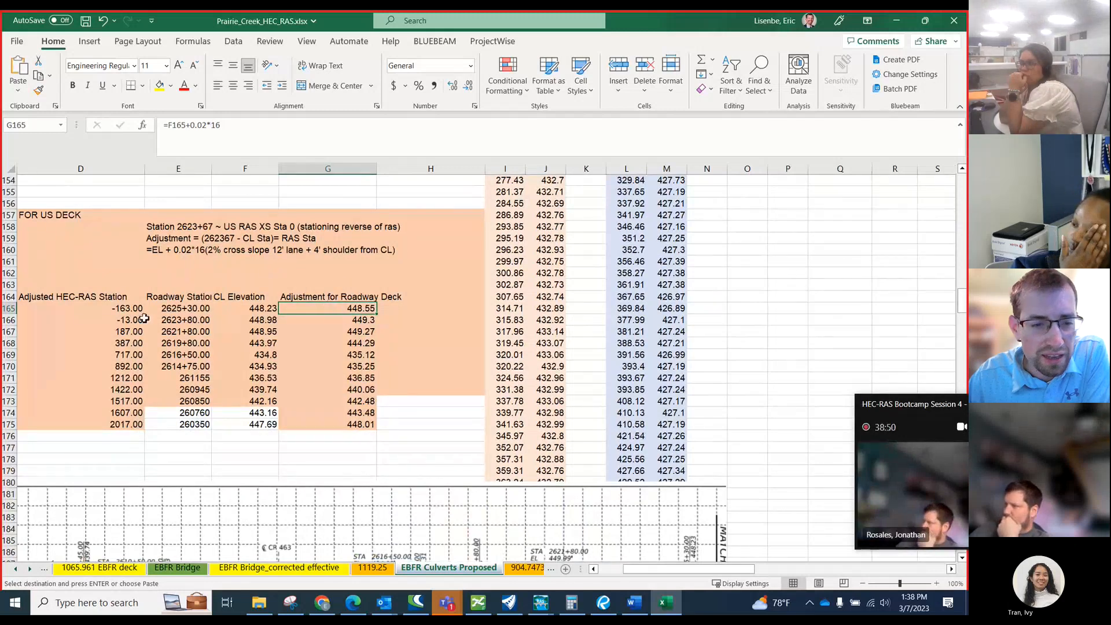
# Copy the US deck's adjusted HEC-RAS stations D165:D175 and paste them as values into the Deck Roadway Editor's US Station column from B45.
pyautogui.moveTo(130, 308); pyautogui.dragTo(132, 422)
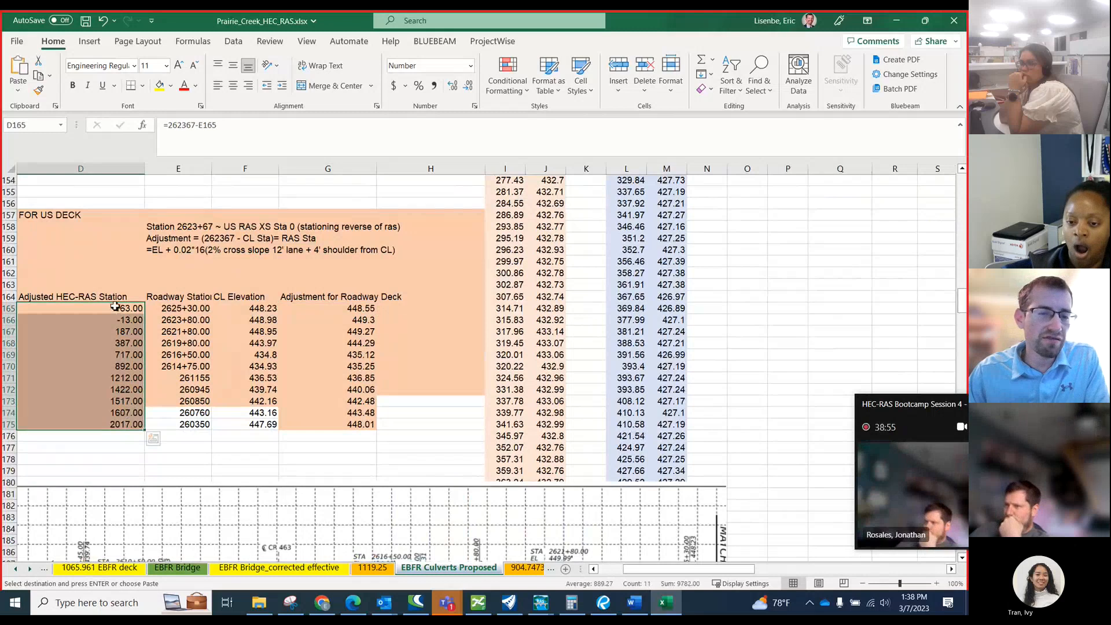
pyautogui.moveTo(115, 307); pyautogui.dragTo(109, 422)
pyautogui.scroll(20, 322, 417)
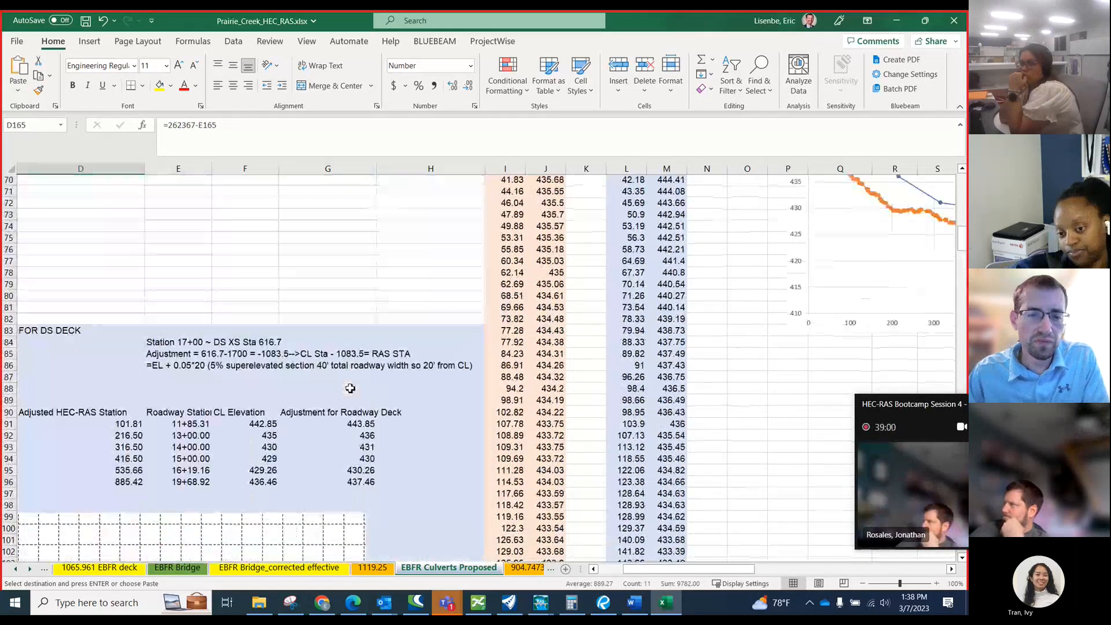
pyautogui.scroll(-4, 350, 389)
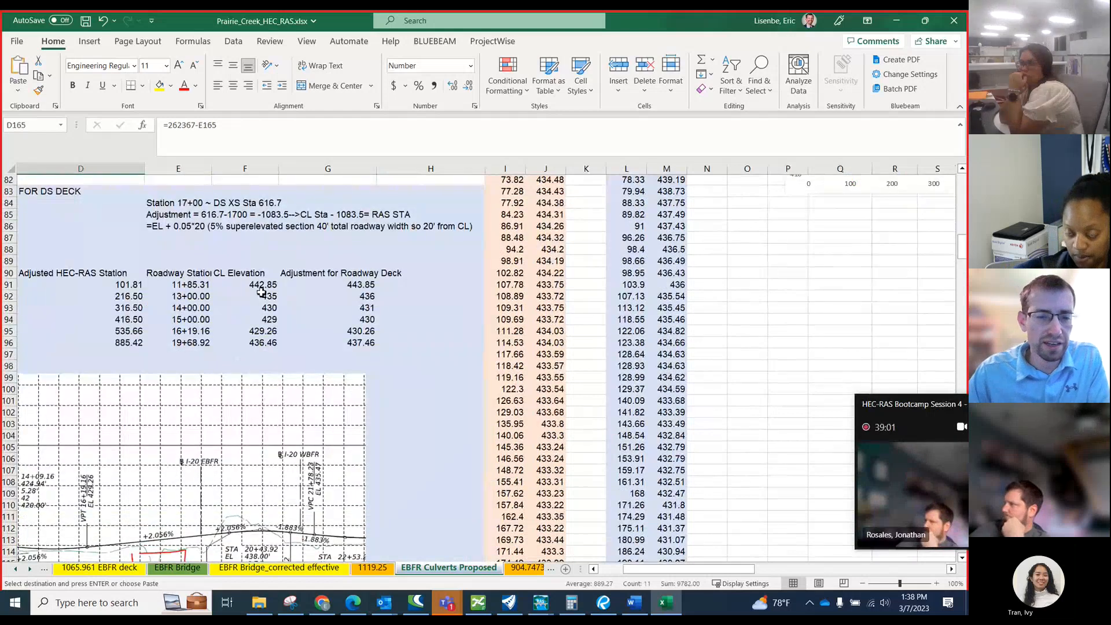
pyautogui.moveTo(399, 331); pyautogui.dragTo(121, 298)
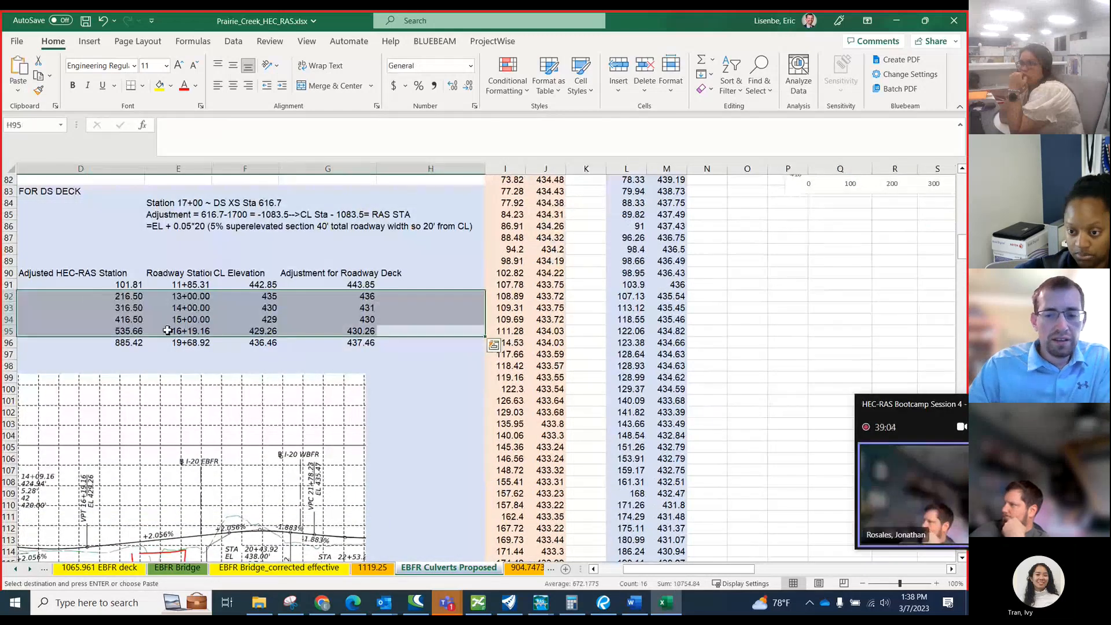
pyautogui.scroll(1, 186, 323)
pyautogui.scroll(12, 197, 318)
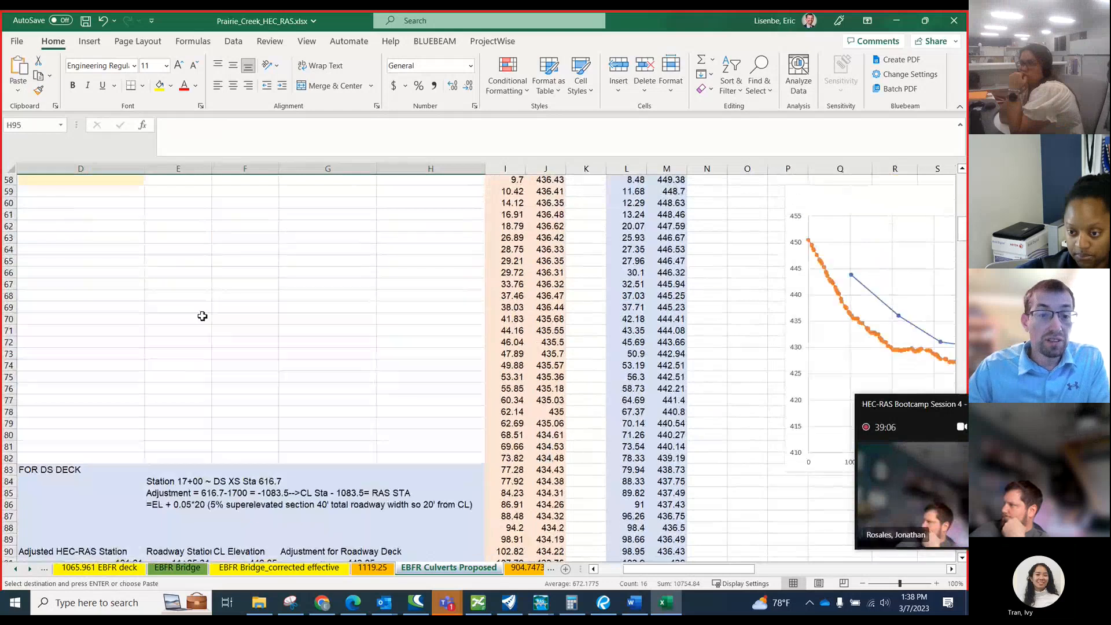
pyautogui.scroll(3, 209, 314)
pyautogui.scroll(-5, 202, 319)
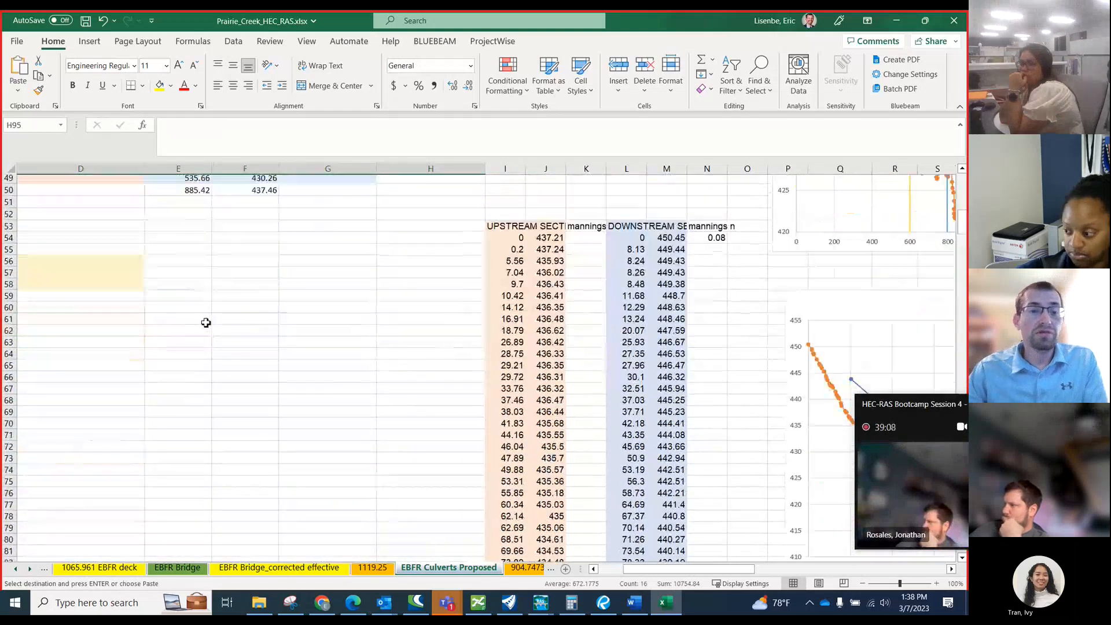
pyautogui.scroll(4, 200, 324)
pyautogui.moveTo(197, 352); pyautogui.dragTo(35, 284)
pyautogui.click(99, 269)
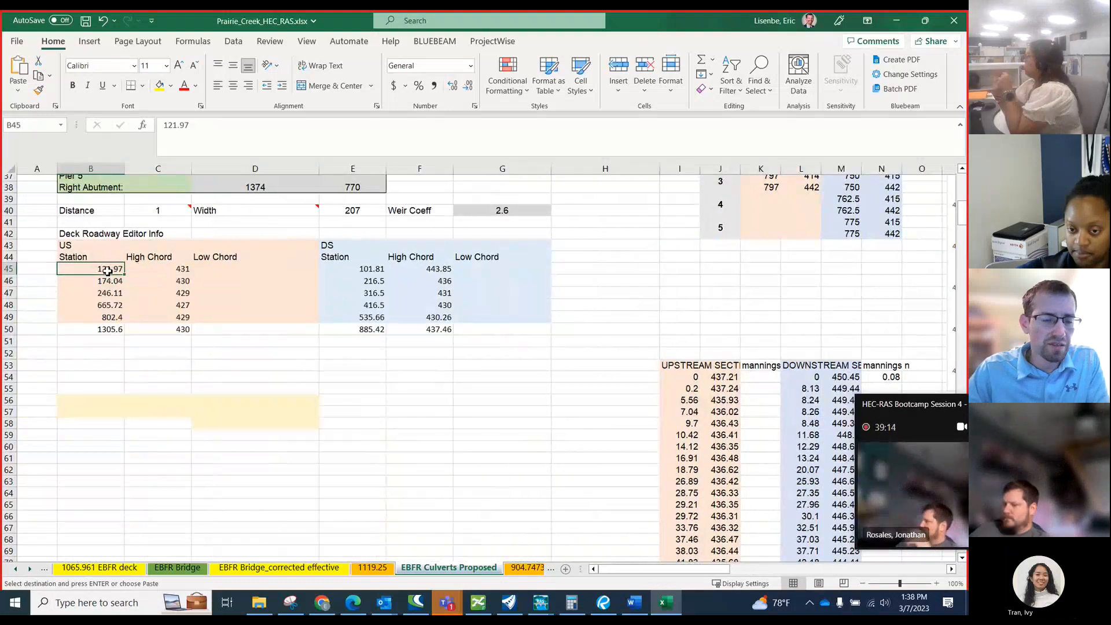
pyautogui.rightClick(105, 268)
pyautogui.click(153, 293)
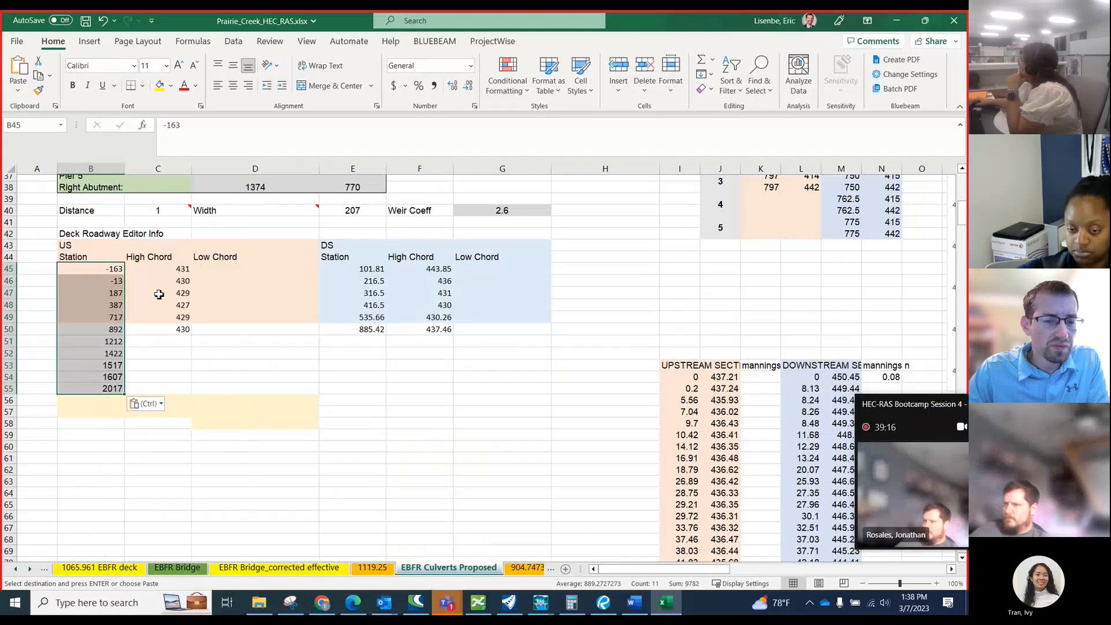
# Copy the US deck's adjusted roadway elevations G165:G175 and paste them as values into the US High Chord column from C45.
pyautogui.scroll(-1, 241, 346)
pyautogui.scroll(-20, 241, 345)
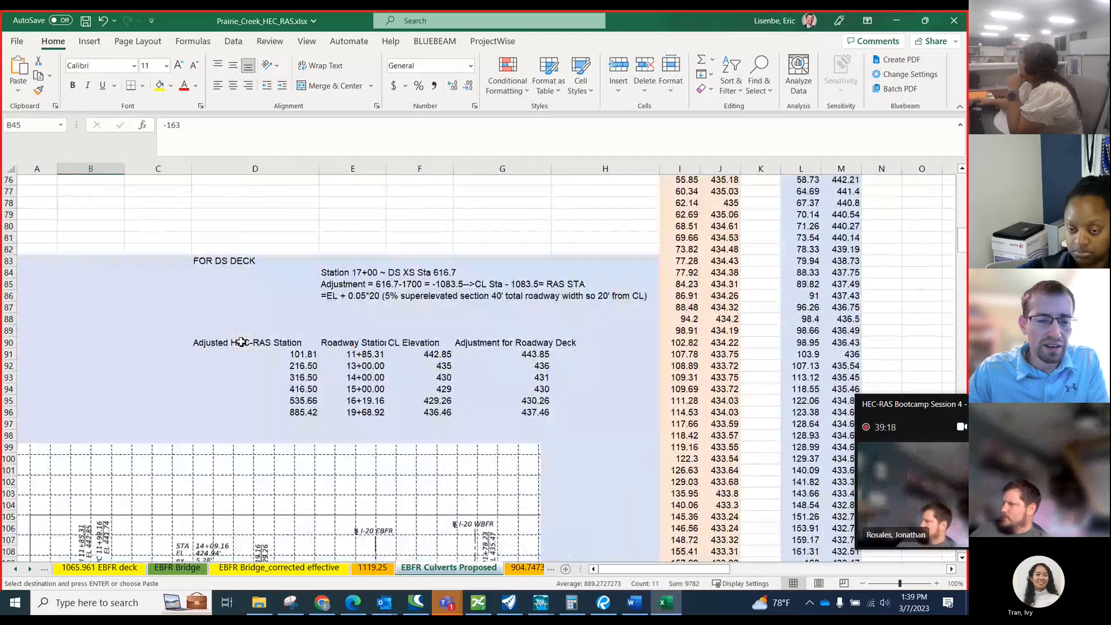
pyautogui.scroll(-9, 241, 343)
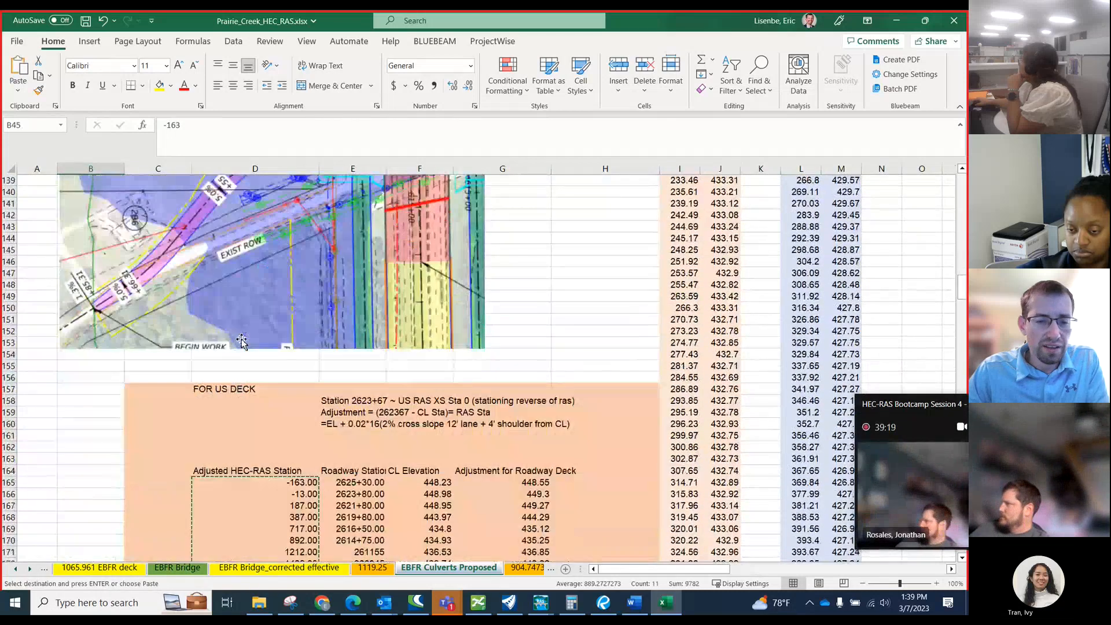
pyautogui.moveTo(504, 297); pyautogui.dragTo(509, 384)
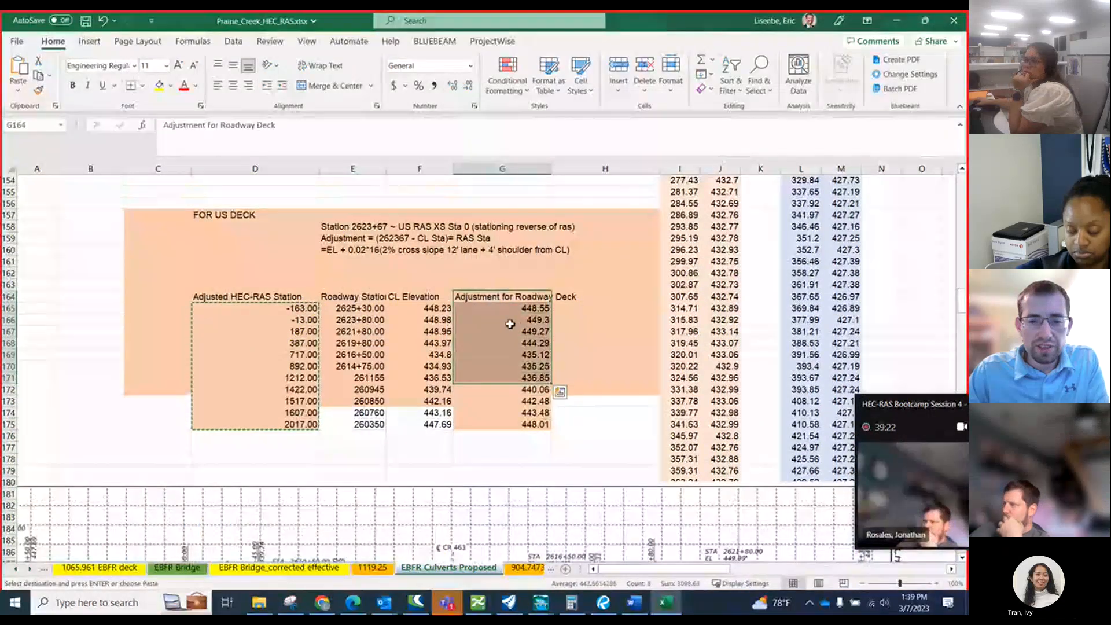
pyautogui.moveTo(509, 310); pyautogui.dragTo(524, 423)
pyautogui.hotkey('ctrl', 'c')
pyautogui.scroll(10, 504, 417)
pyautogui.scroll(20, 503, 416)
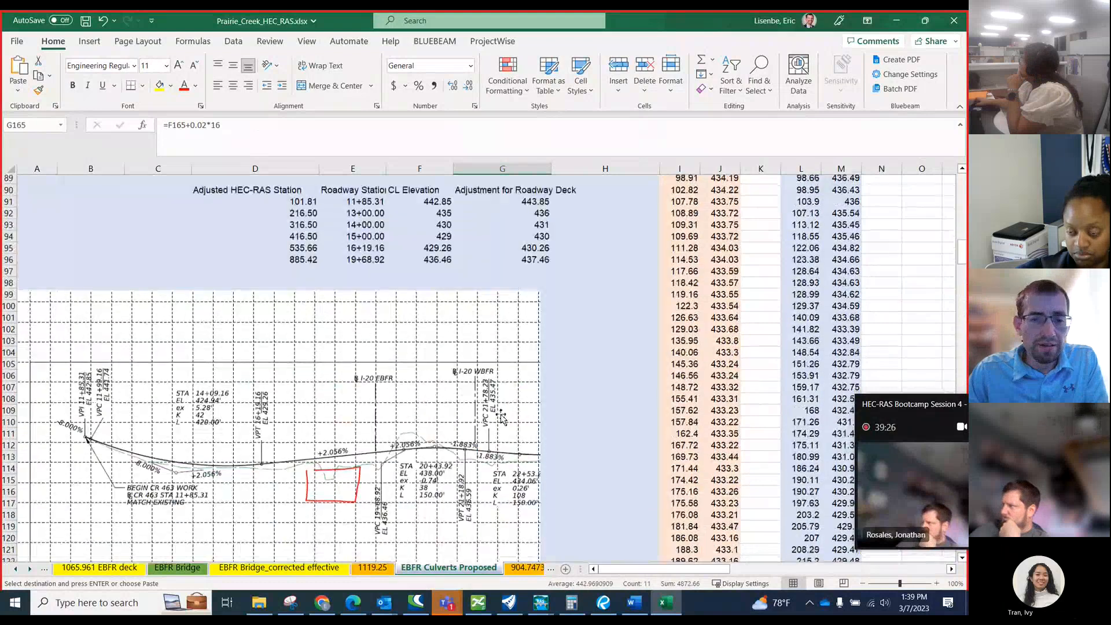
pyautogui.scroll(-2, 496, 407)
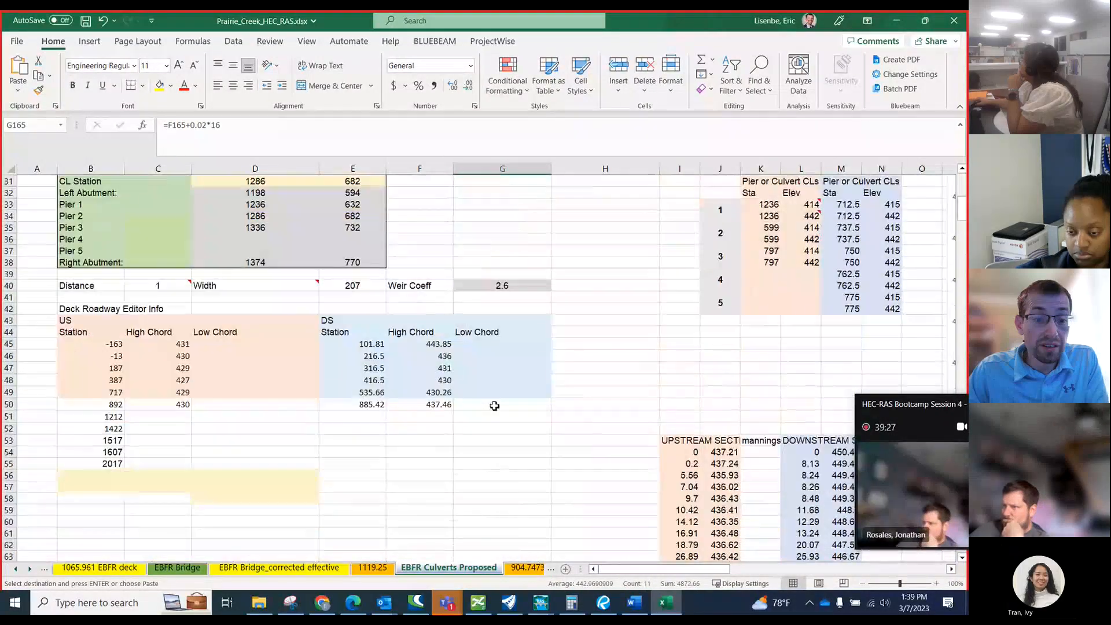
pyautogui.rightClick(169, 343)
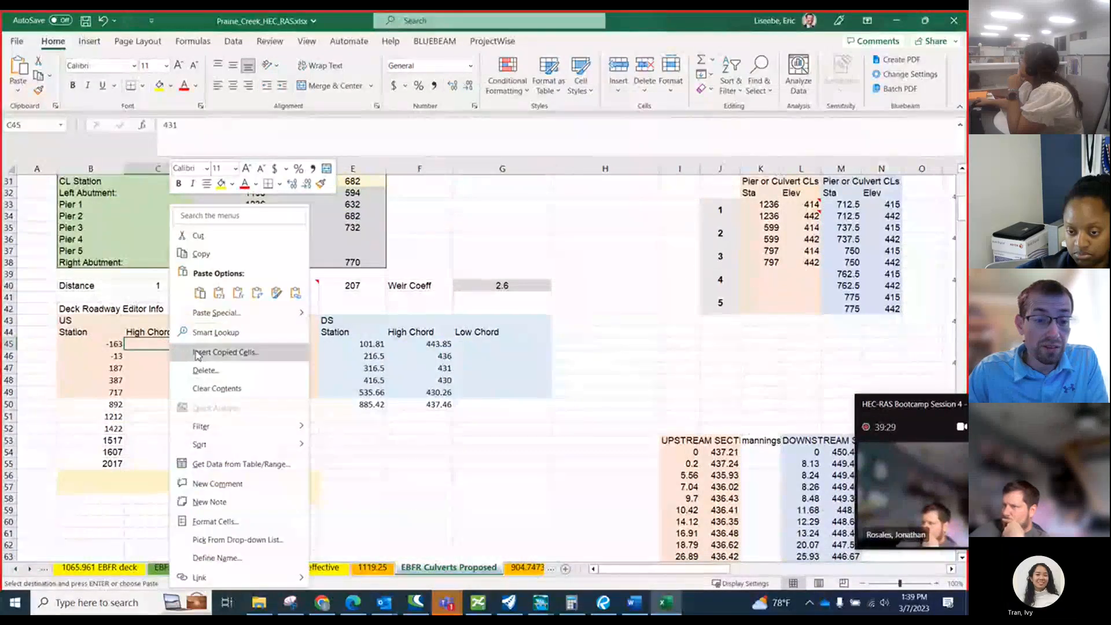
pyautogui.click(219, 294)
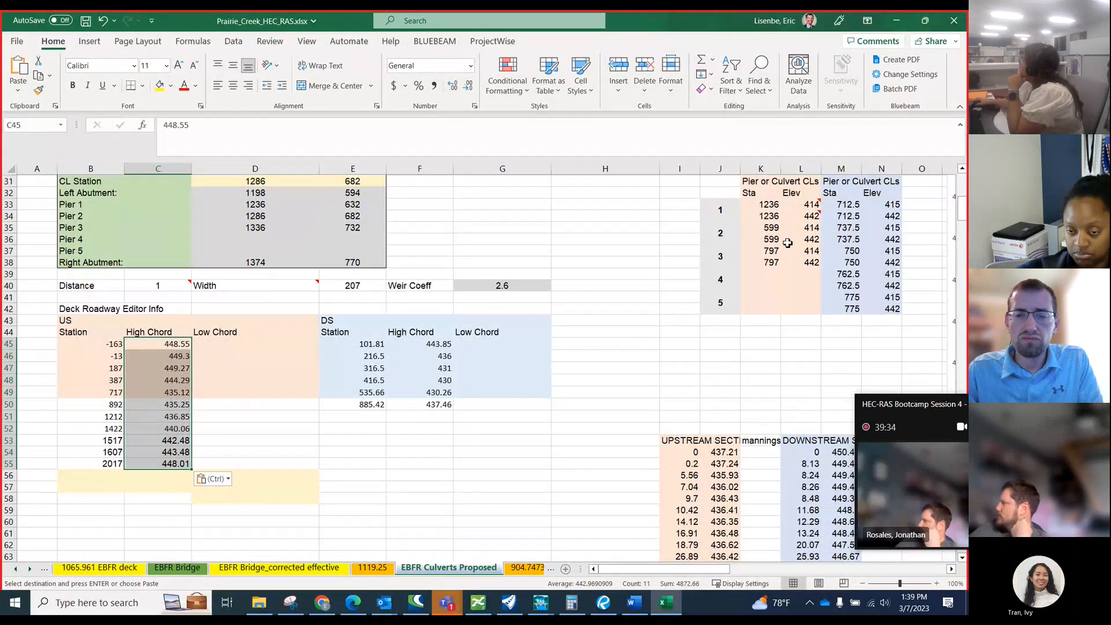
pyautogui.scroll(4, 403, 328)
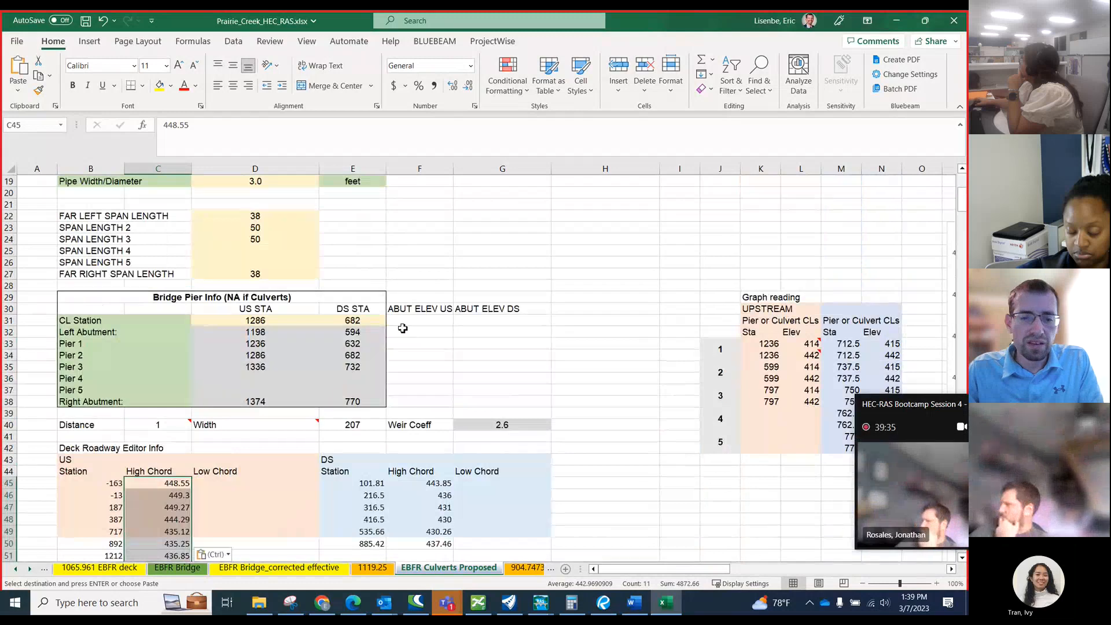
pyautogui.scroll(-2, 614, 283)
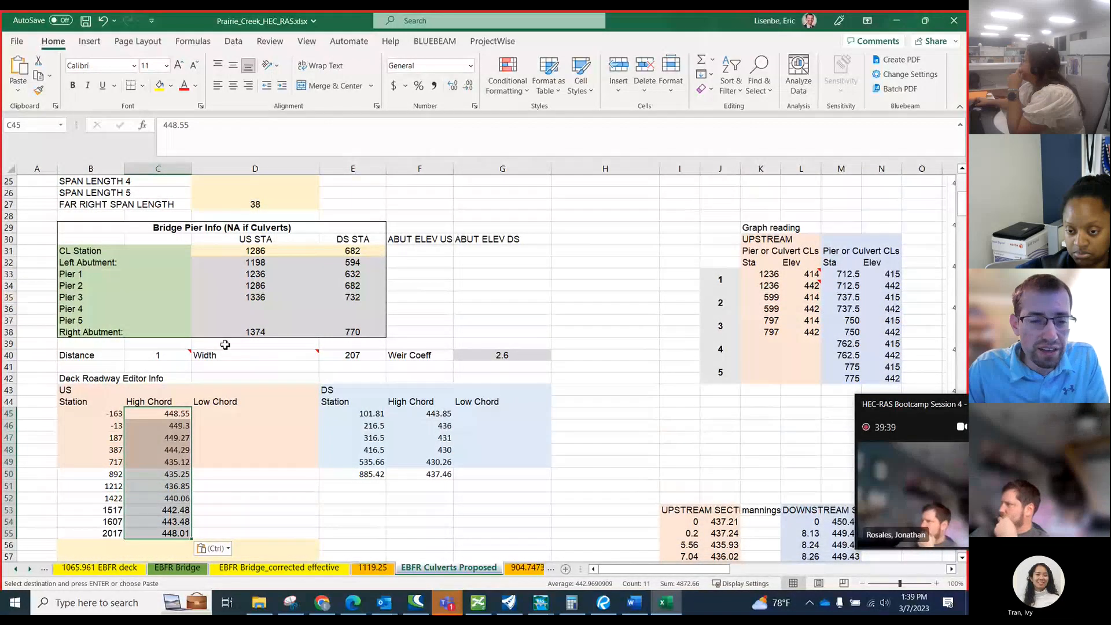
pyautogui.scroll(8, 255, 362)
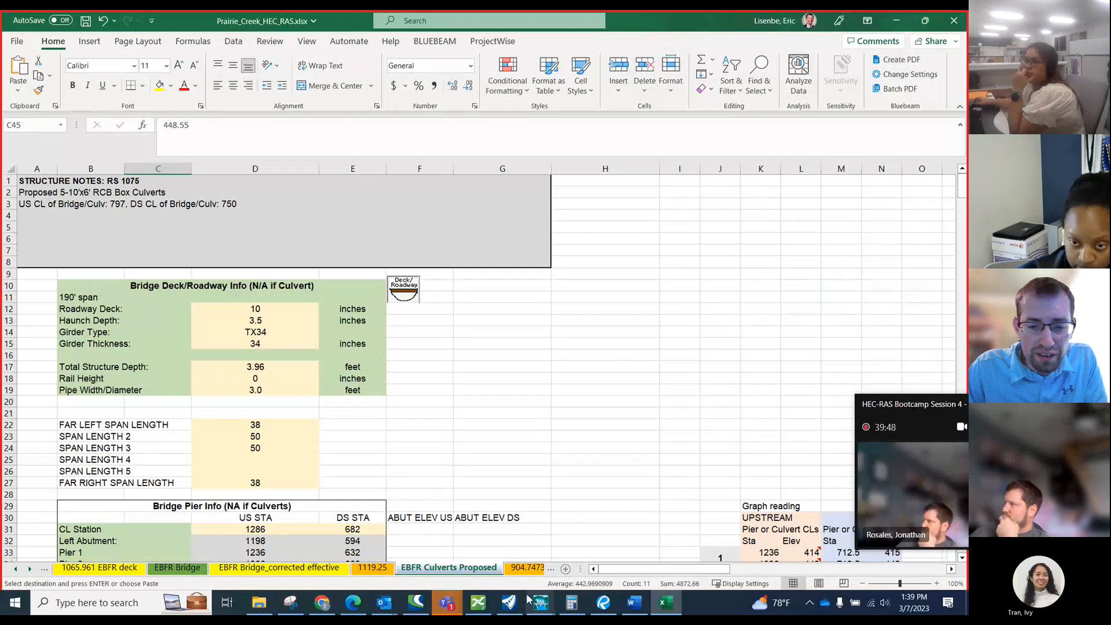
# Switch to OpenRoads and measure from the end of the magenta cross section line just past station 620+00 to the culvert centerline.
pyautogui.hotkey('alt', 'Tab')
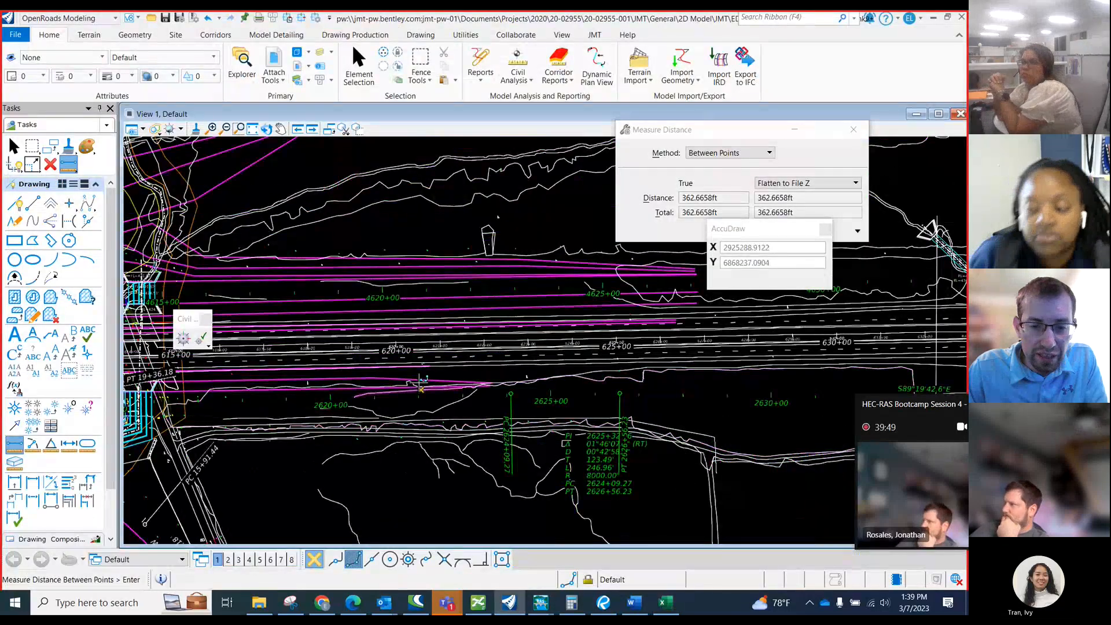
pyautogui.scroll(1, 471, 370)
pyautogui.scroll(-1, 554, 407)
pyautogui.scroll(3, 386, 375)
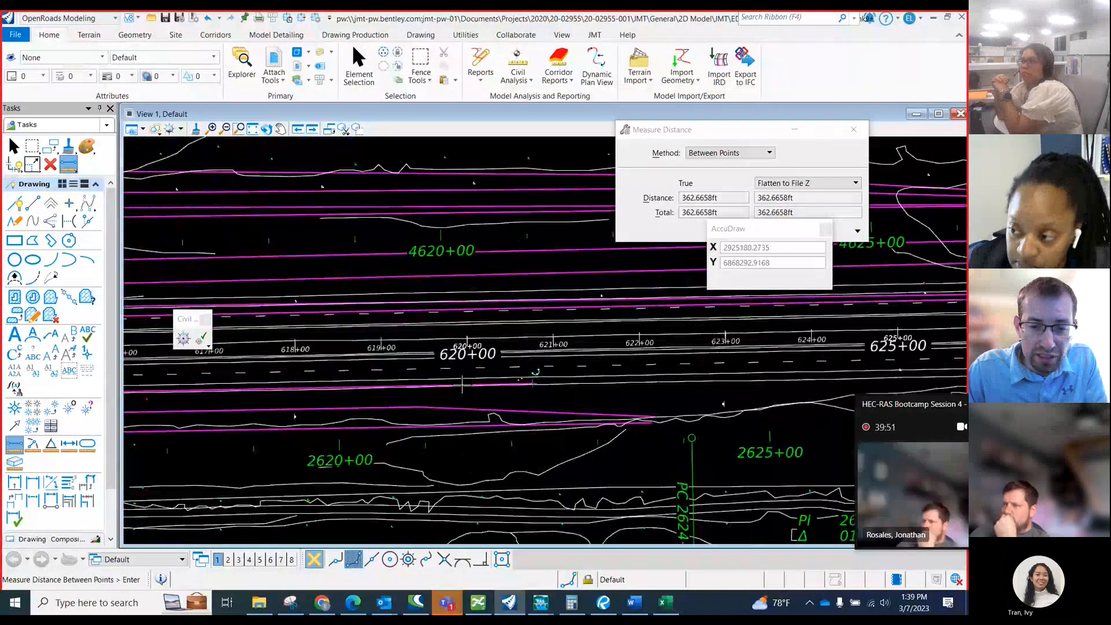
pyautogui.scroll(-2, 764, 427)
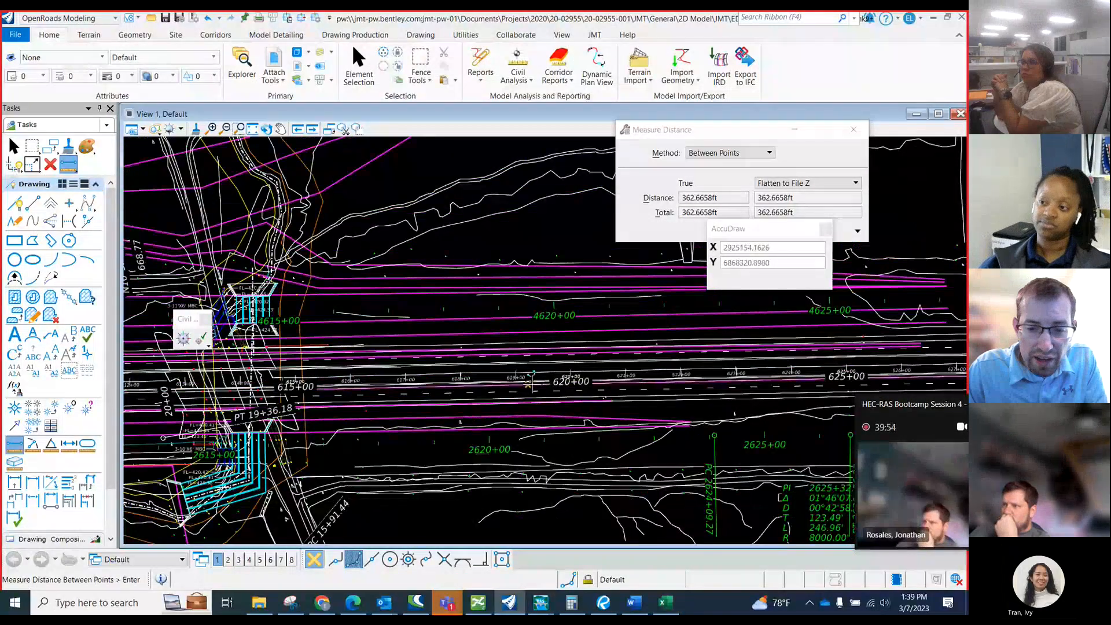
pyautogui.scroll(2, 614, 400)
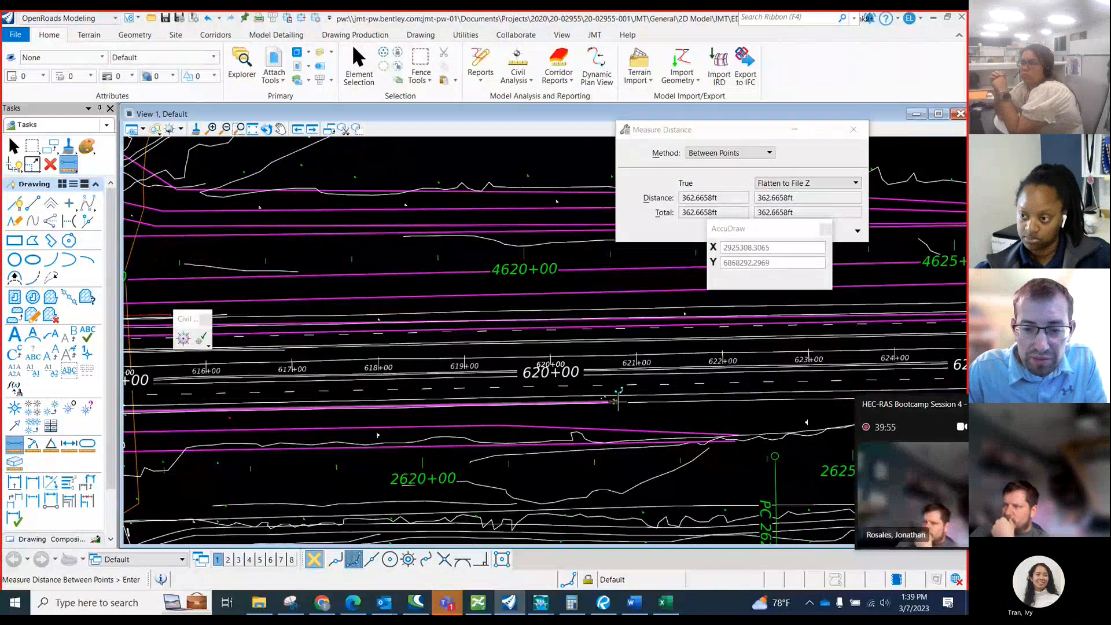
pyautogui.click(618, 398)
pyautogui.scroll(-2, 691, 413)
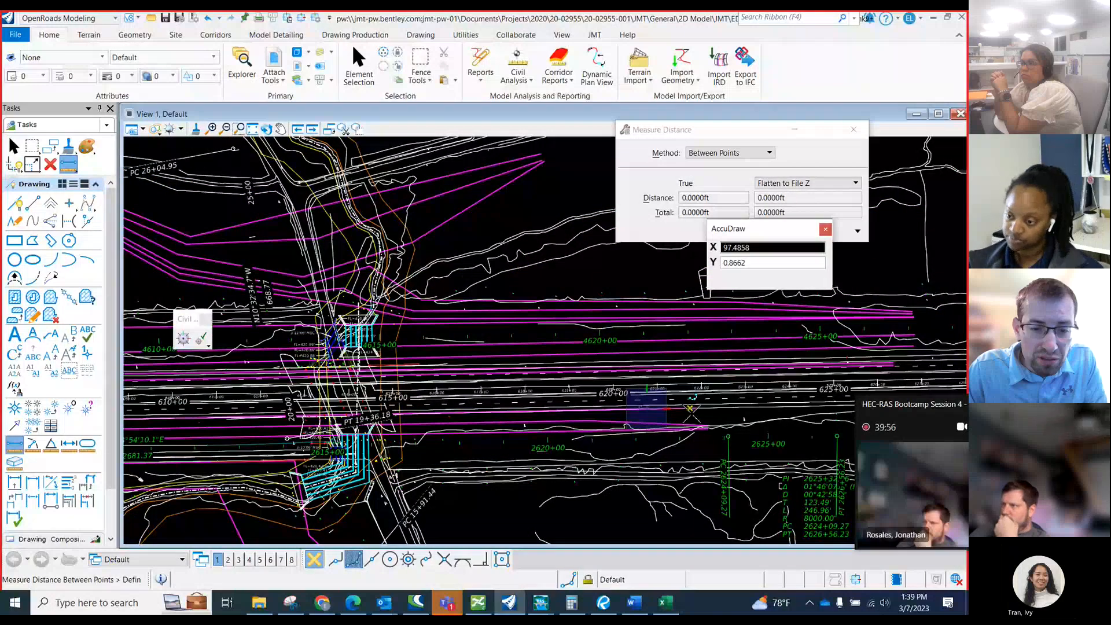
pyautogui.scroll(4, 381, 398)
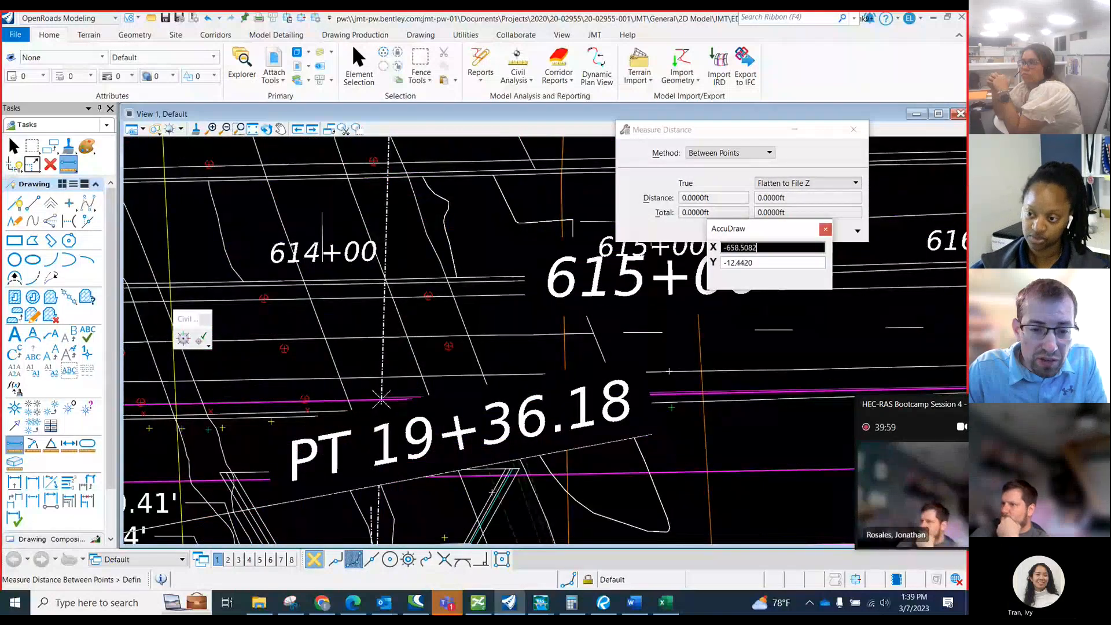
pyautogui.scroll(1, 381, 398)
pyautogui.scroll(-1, 372, 363)
pyautogui.scroll(-1, 372, 363)
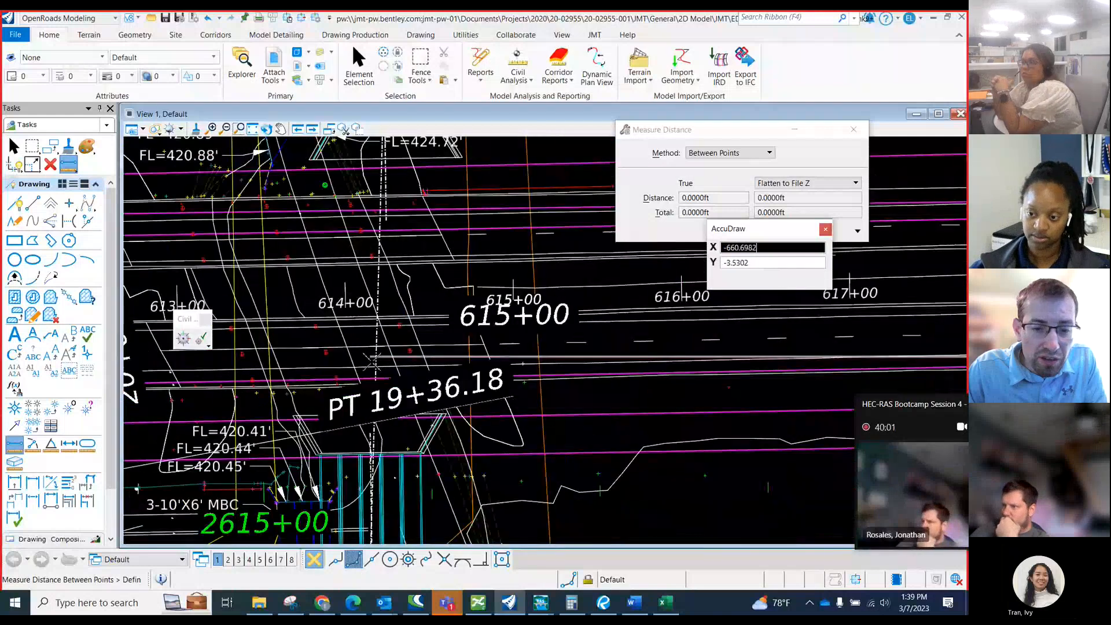
pyautogui.scroll(1, 375, 382)
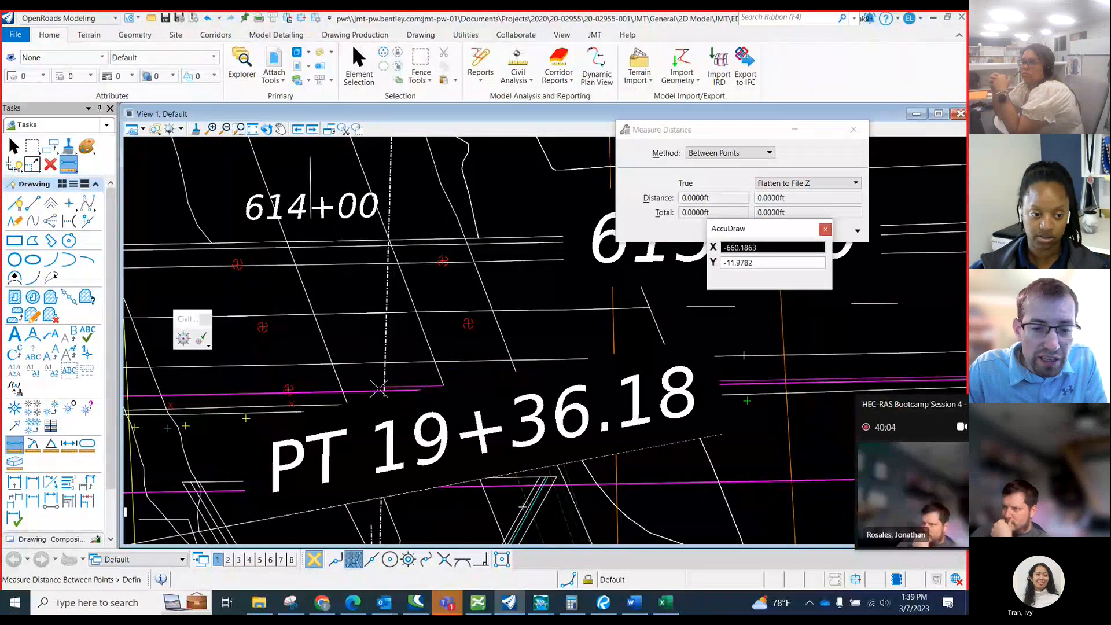
pyautogui.click(378, 391)
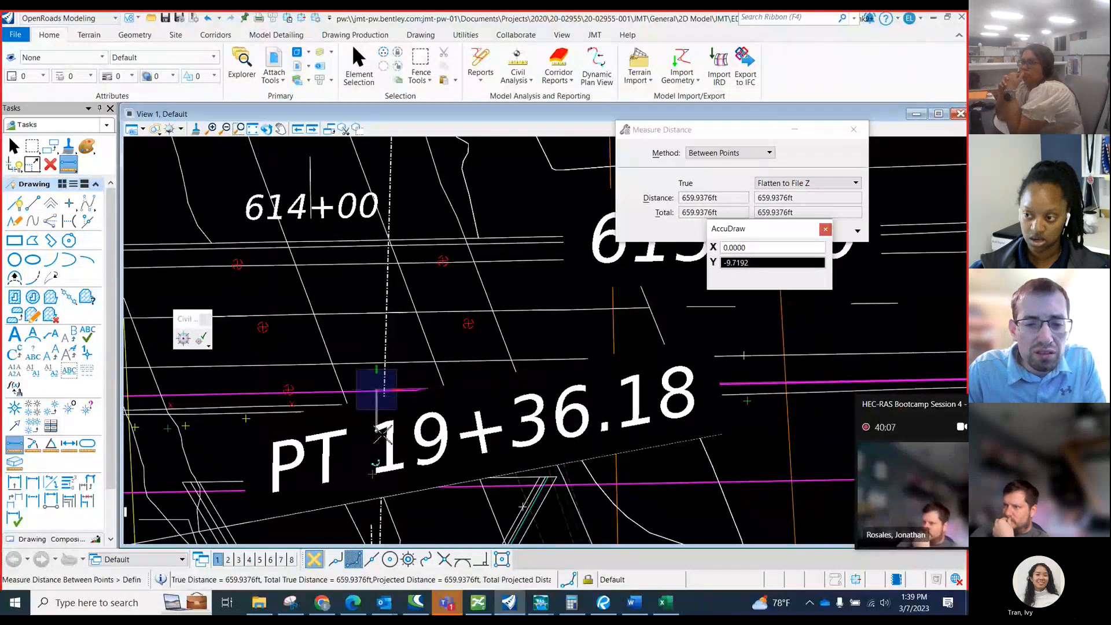
pyautogui.scroll(-2, 345, 295)
pyautogui.scroll(-3, 345, 295)
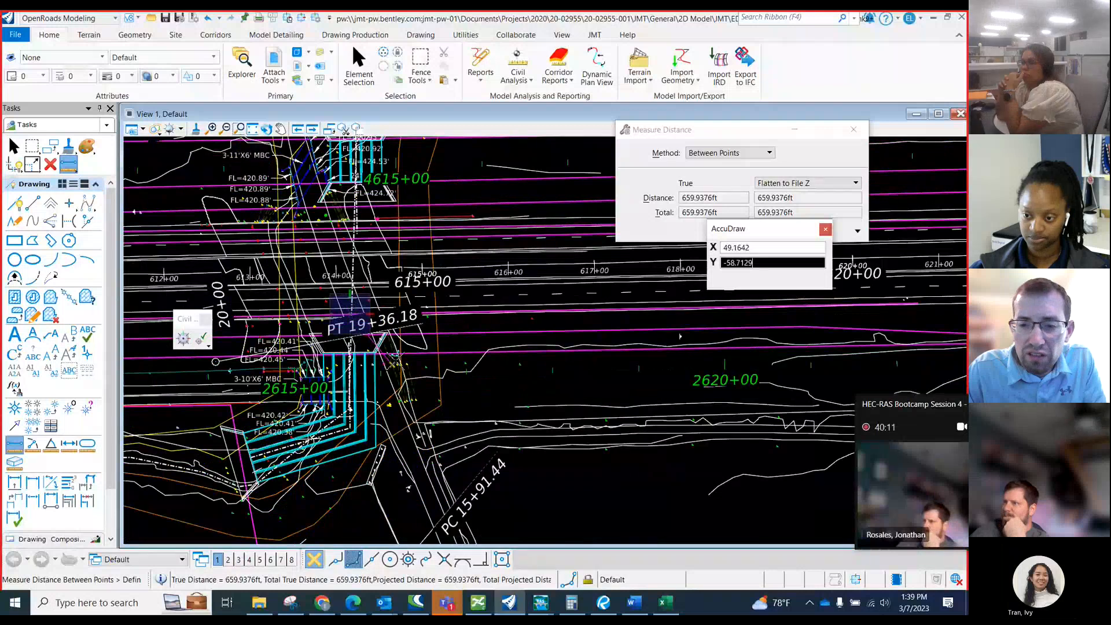
pyautogui.rightClick(386, 354)
# Measure from the end of the magenta cross section line along the frontage road to the centerline of the proposed box culverts.
pyautogui.scroll(-1, 374, 354)
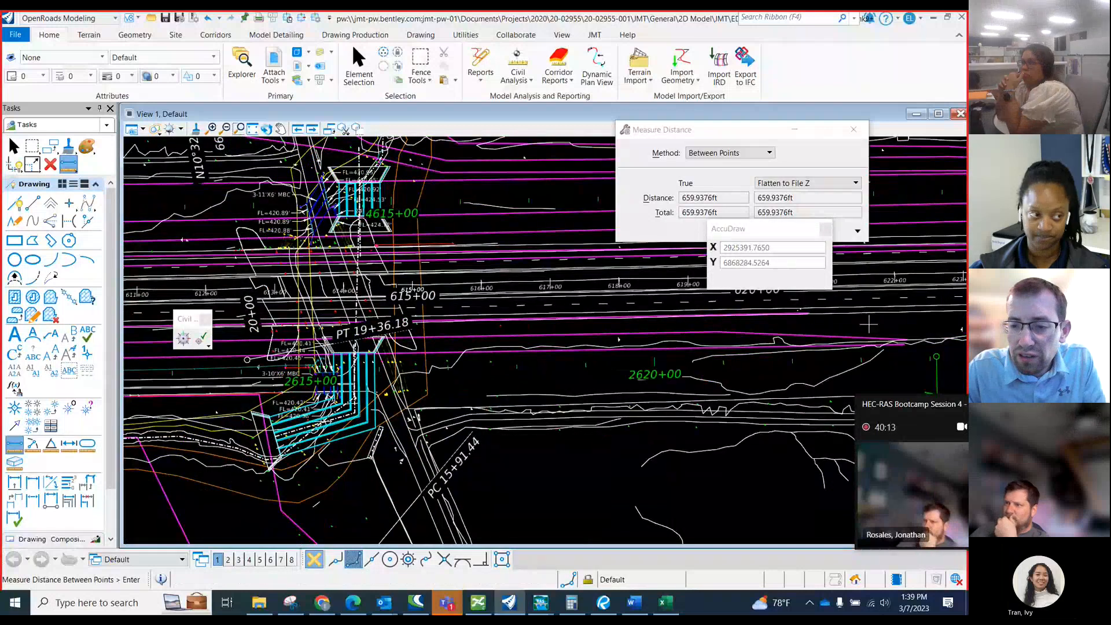
pyautogui.scroll(2, 914, 351)
pyautogui.scroll(2, 897, 335)
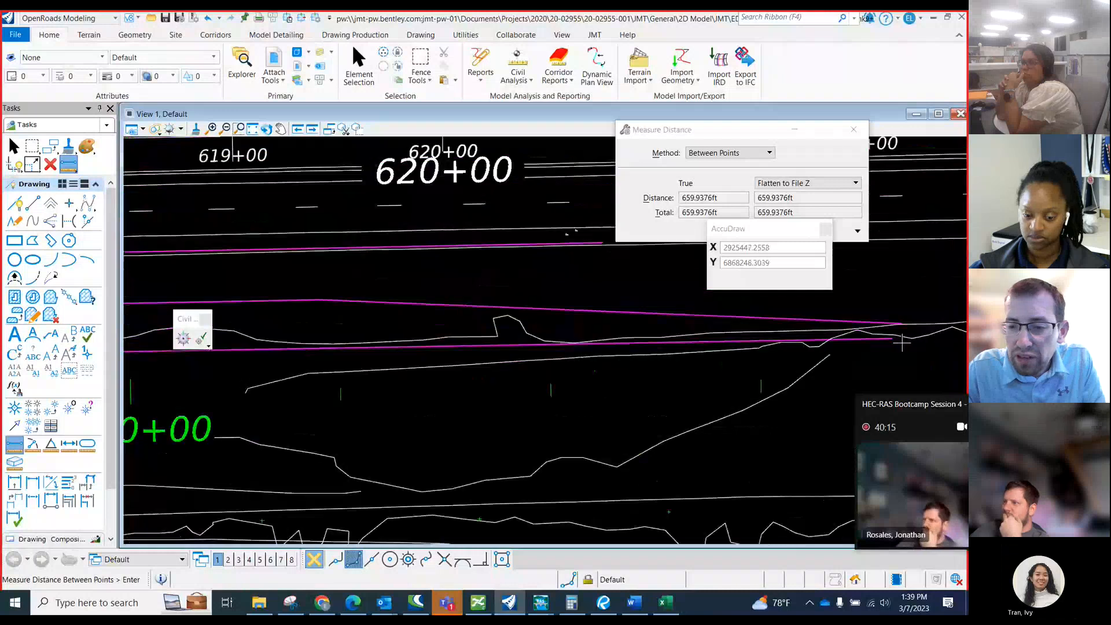
pyautogui.click(895, 335)
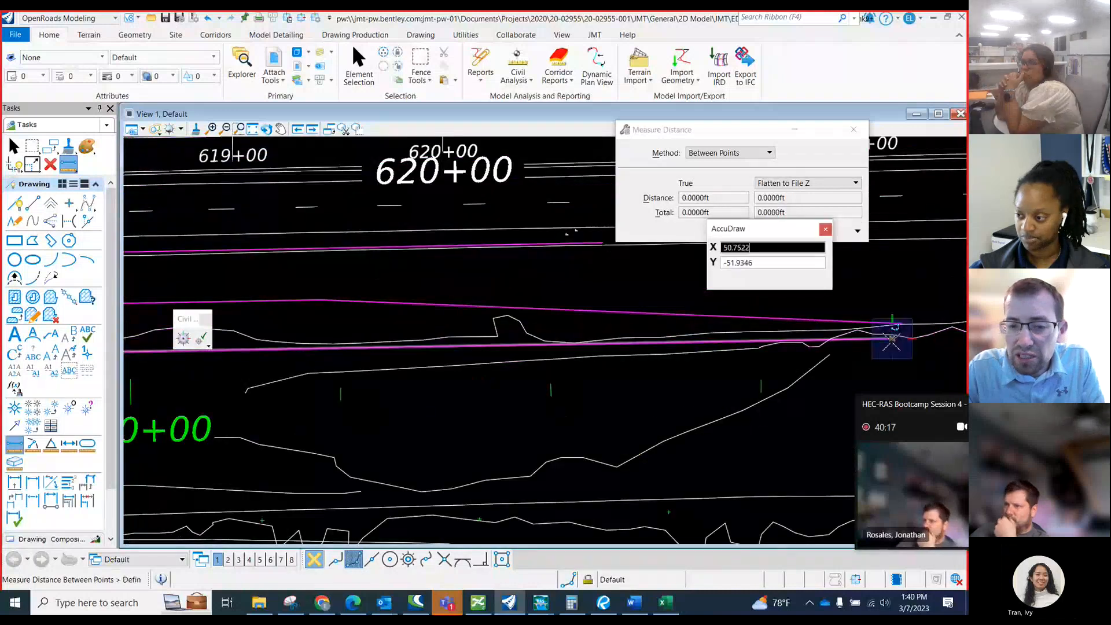
pyautogui.scroll(-1, 888, 356)
pyautogui.scroll(-2, 887, 366)
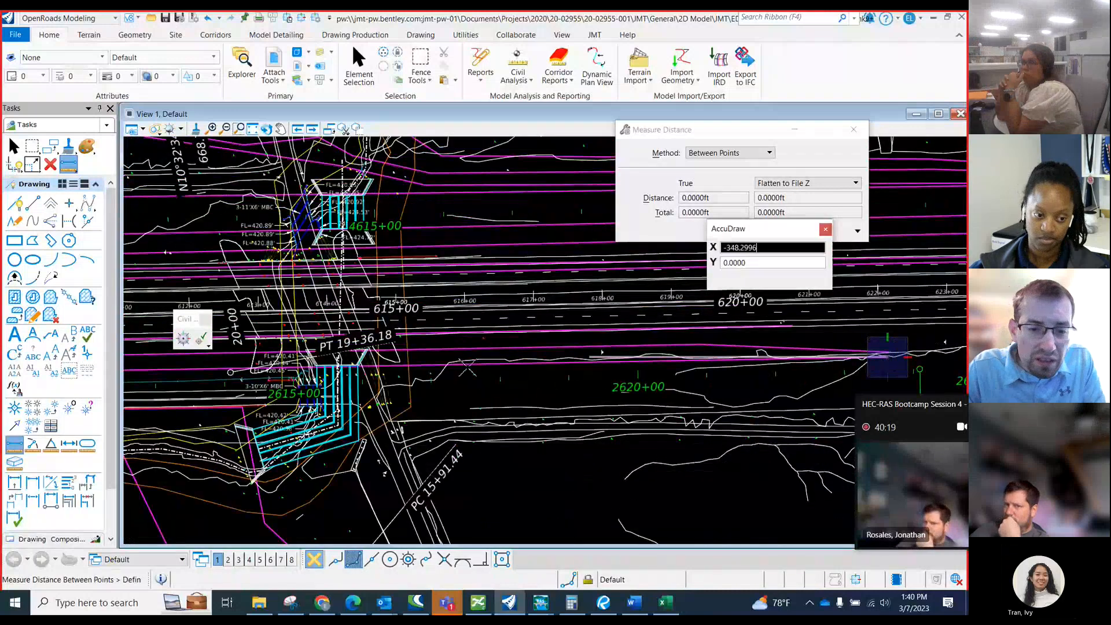
pyautogui.scroll(2, 330, 353)
pyautogui.scroll(3, 379, 379)
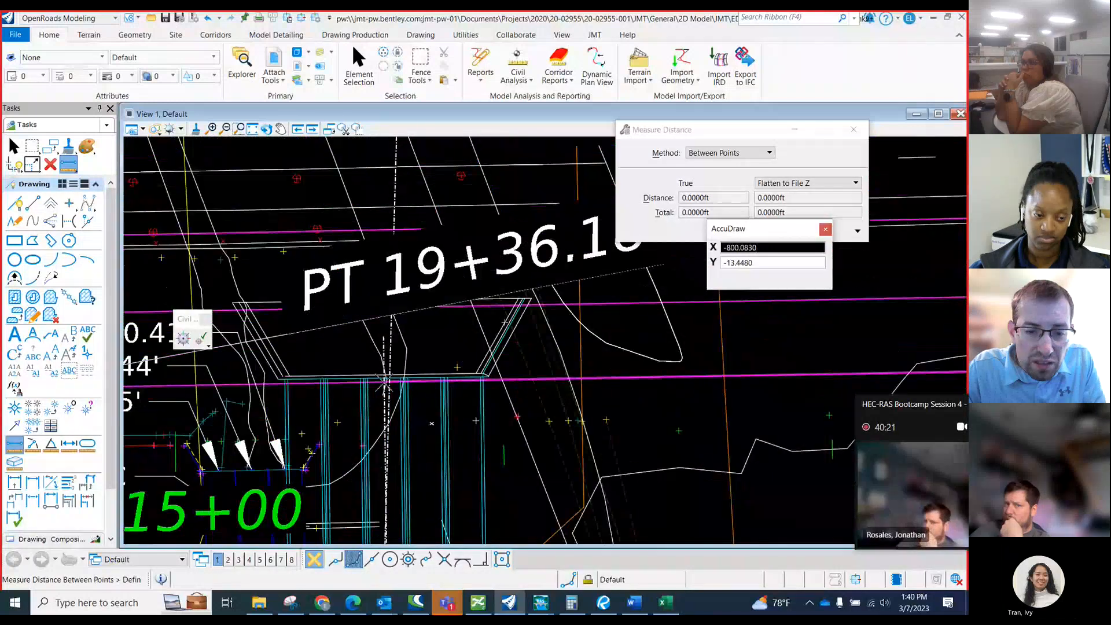
pyautogui.scroll(2, 384, 382)
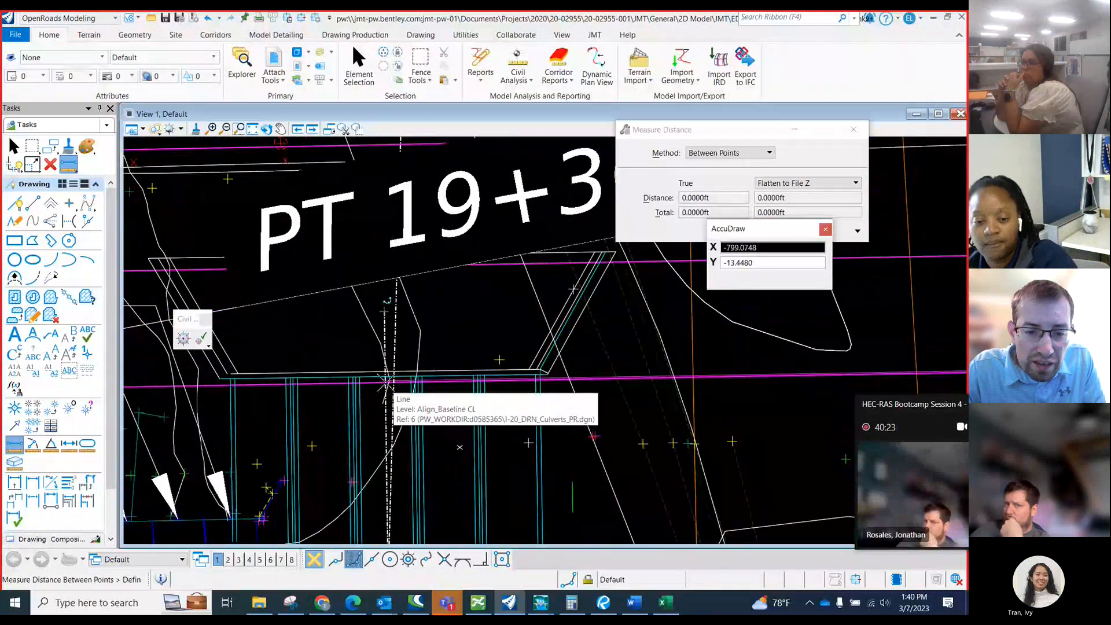
pyautogui.click(385, 382)
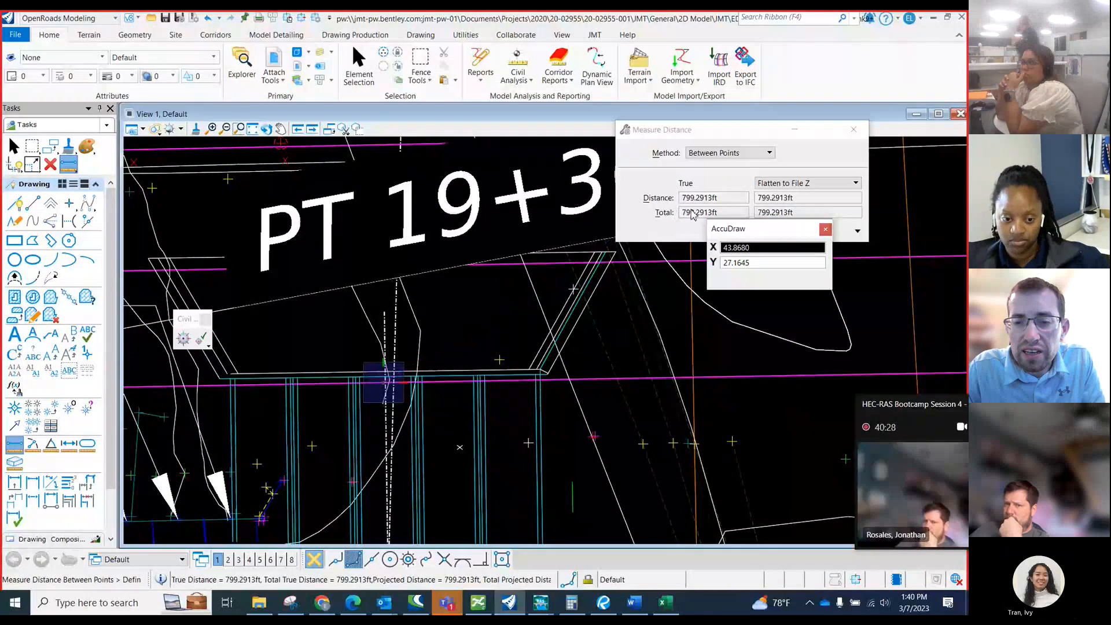
# Switch to the Excel workbook and copy the downstream centerlines of culverts 4 and 5, M39:N42, into the upstream table from K39.
pyautogui.click(651, 603)
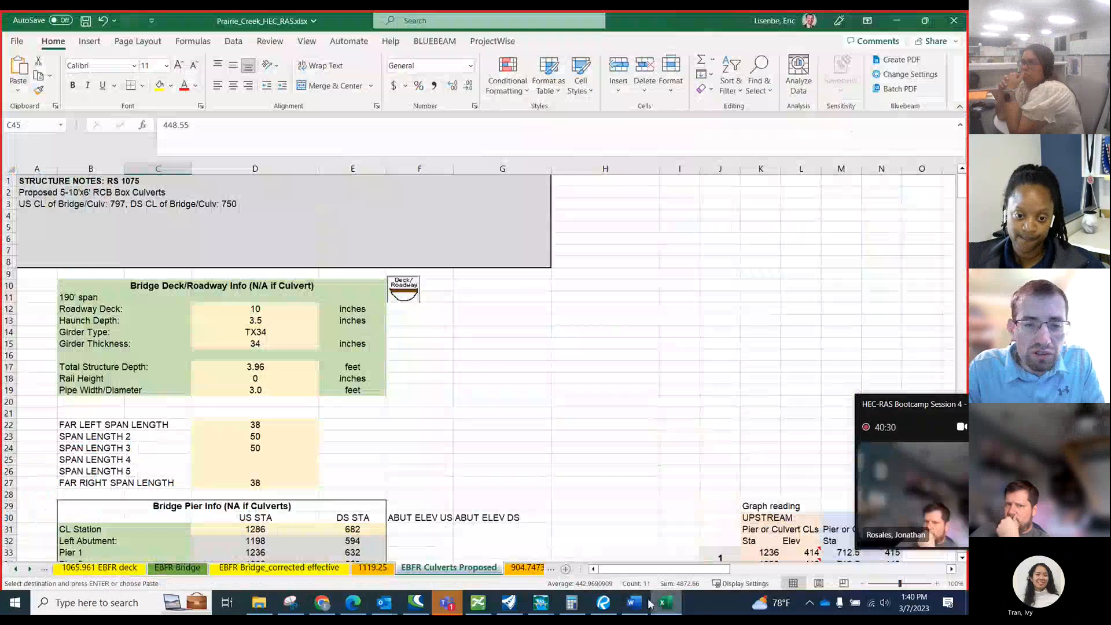
pyautogui.click(125, 201)
pyautogui.scroll(-5, 179, 292)
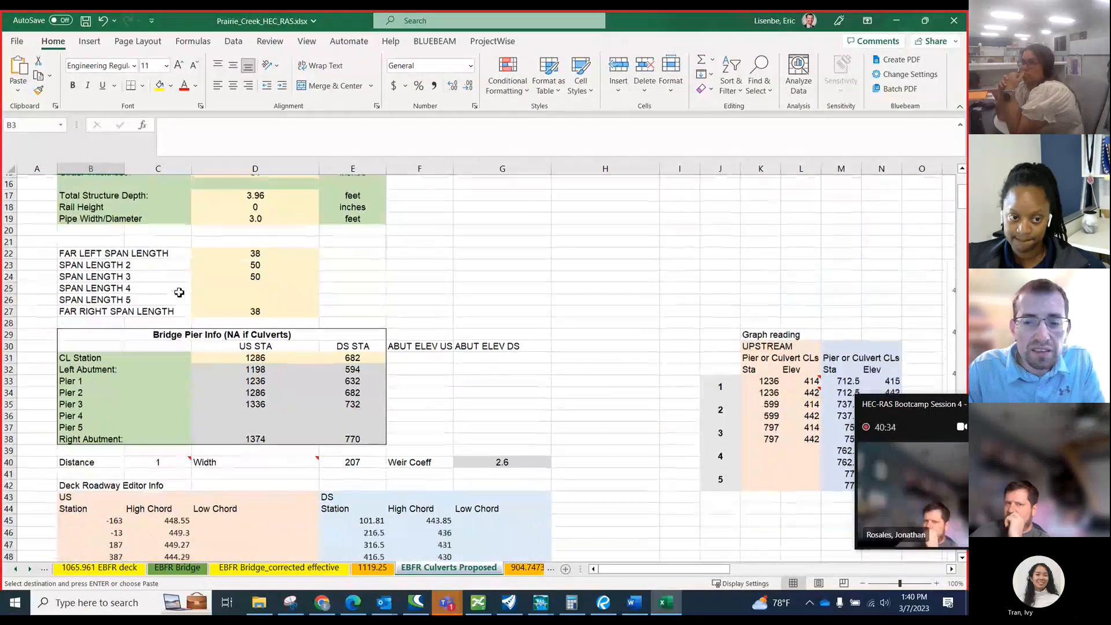
pyautogui.scroll(-2, 179, 292)
pyautogui.click(775, 359)
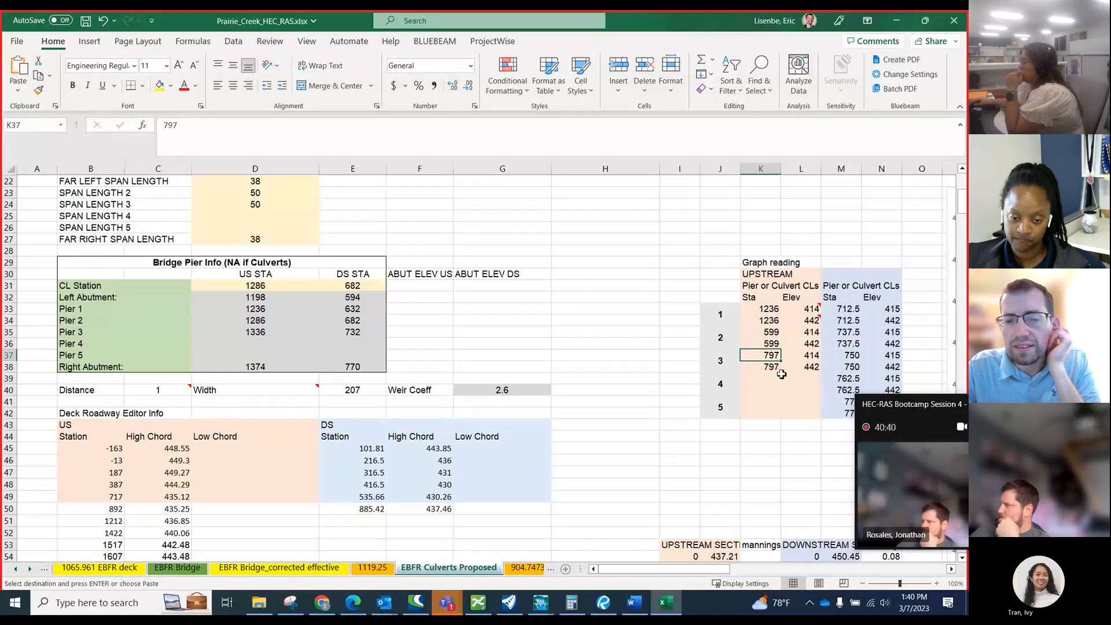
pyautogui.moveTo(844, 378); pyautogui.dragTo(883, 414)
pyautogui.hotkey('ctrl', 'c')
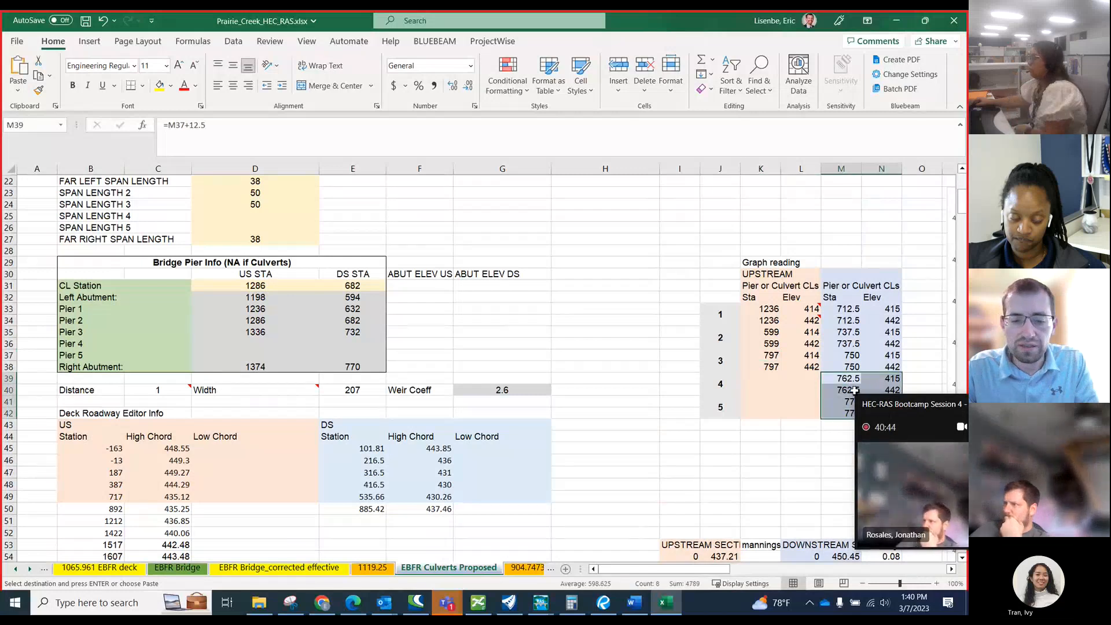
pyautogui.click(765, 378)
pyautogui.hotkey('ctrl', 'v')
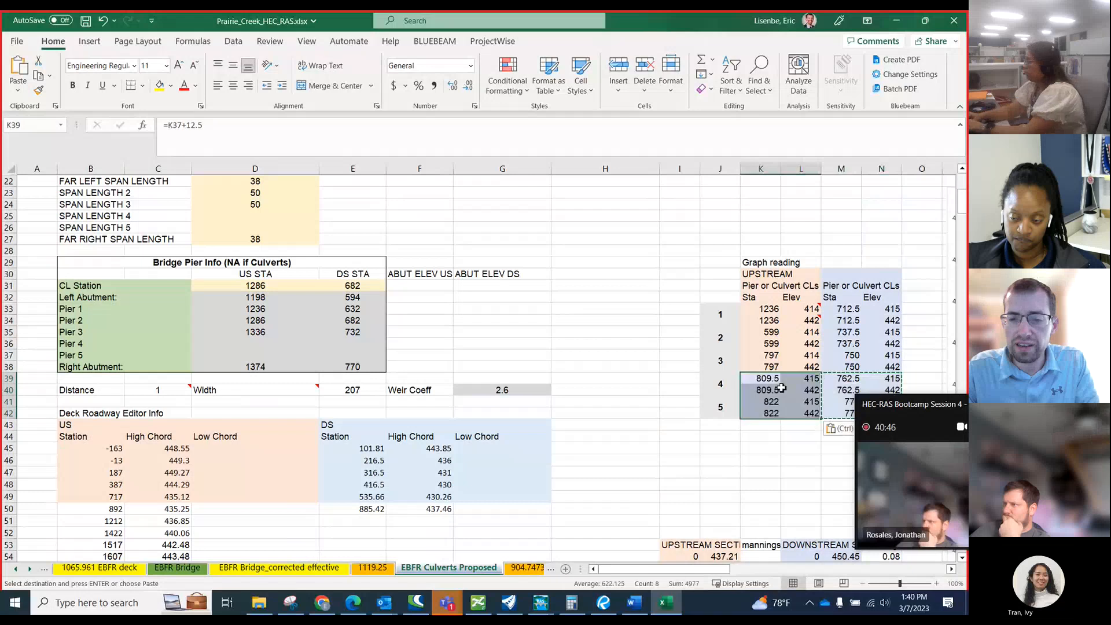
# Fill K38:L42 with the same light orange as the rest of the upstream culvert centerline table.
pyautogui.click(772, 368)
pyautogui.click(762, 357)
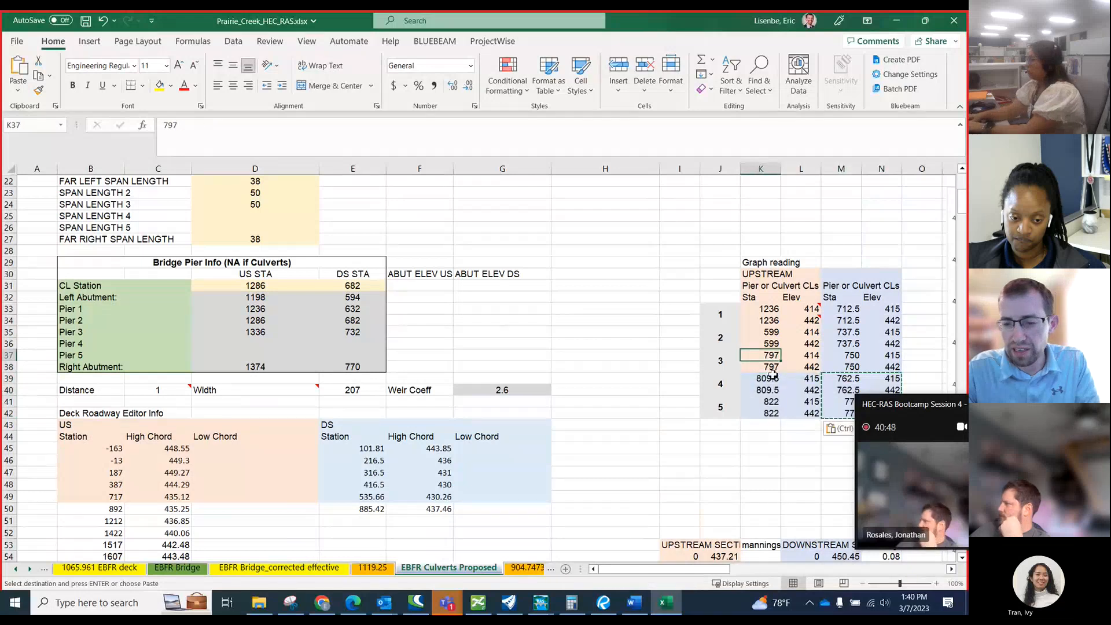
pyautogui.moveTo(765, 367); pyautogui.dragTo(810, 414)
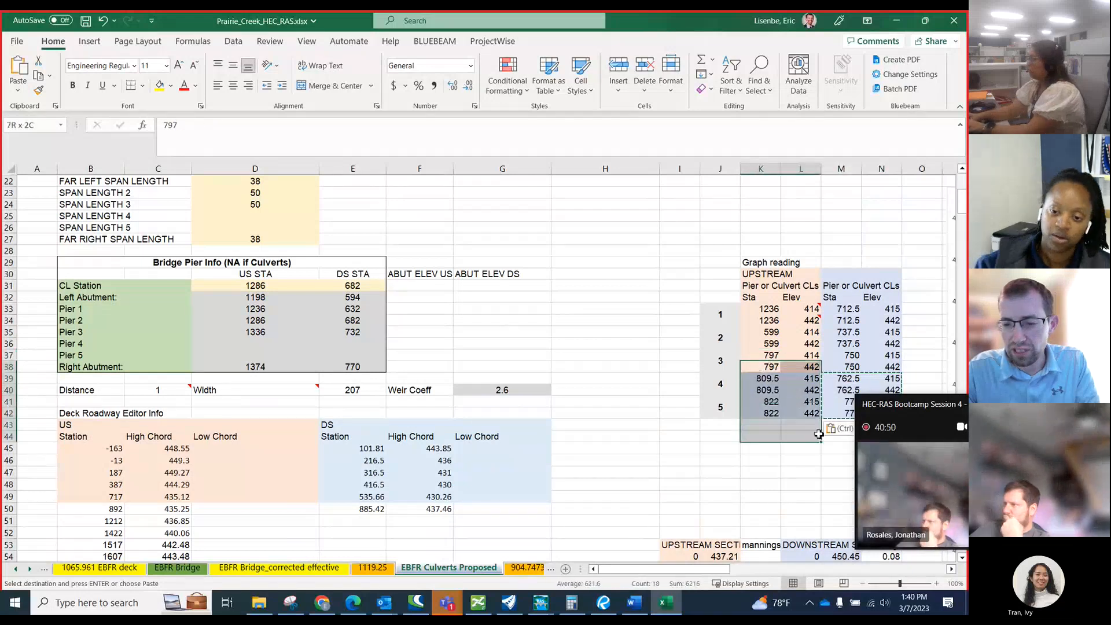
pyautogui.click(171, 86)
pyautogui.click(209, 134)
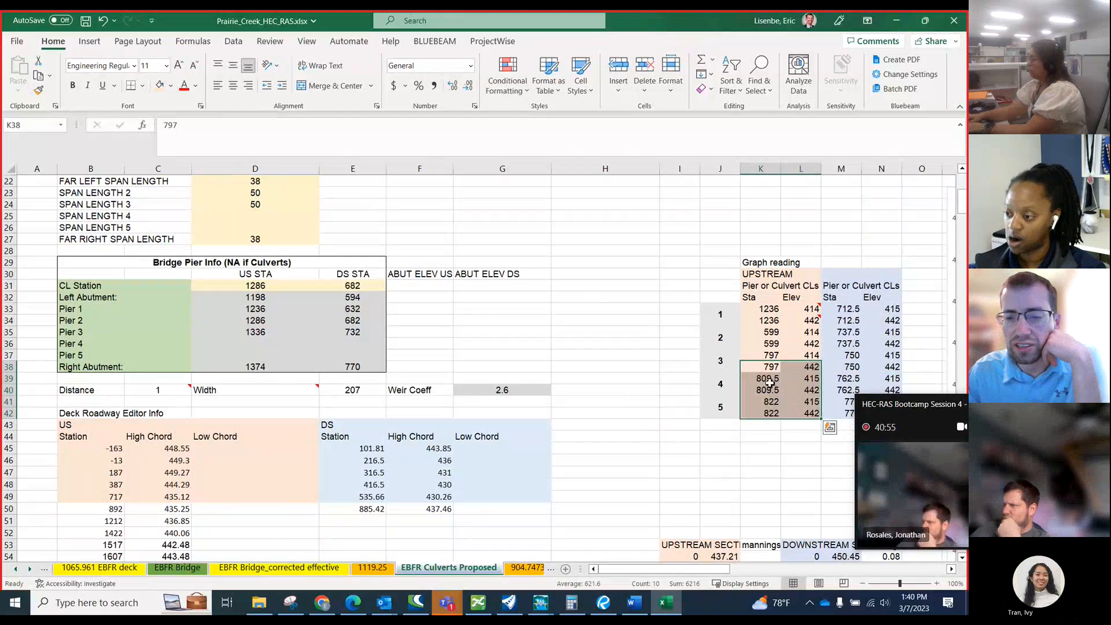
# Enter =K38-12.5 in K36 and fill it up through K33 for the upstream centerline stations of culverts 1 and 2.
pyautogui.click(773, 343)
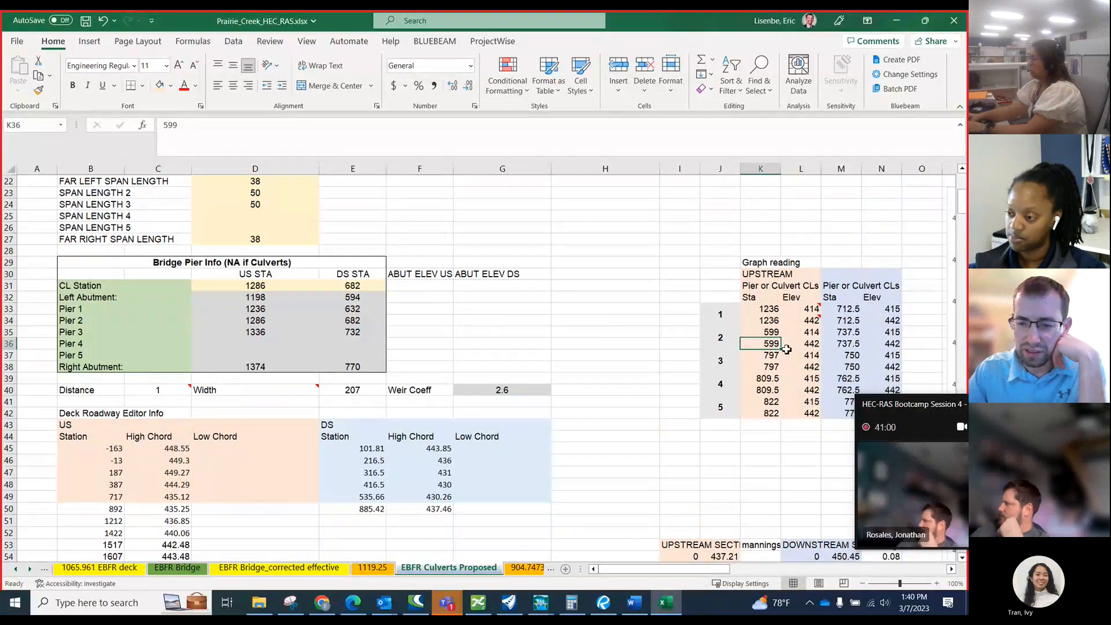
pyautogui.write('=')
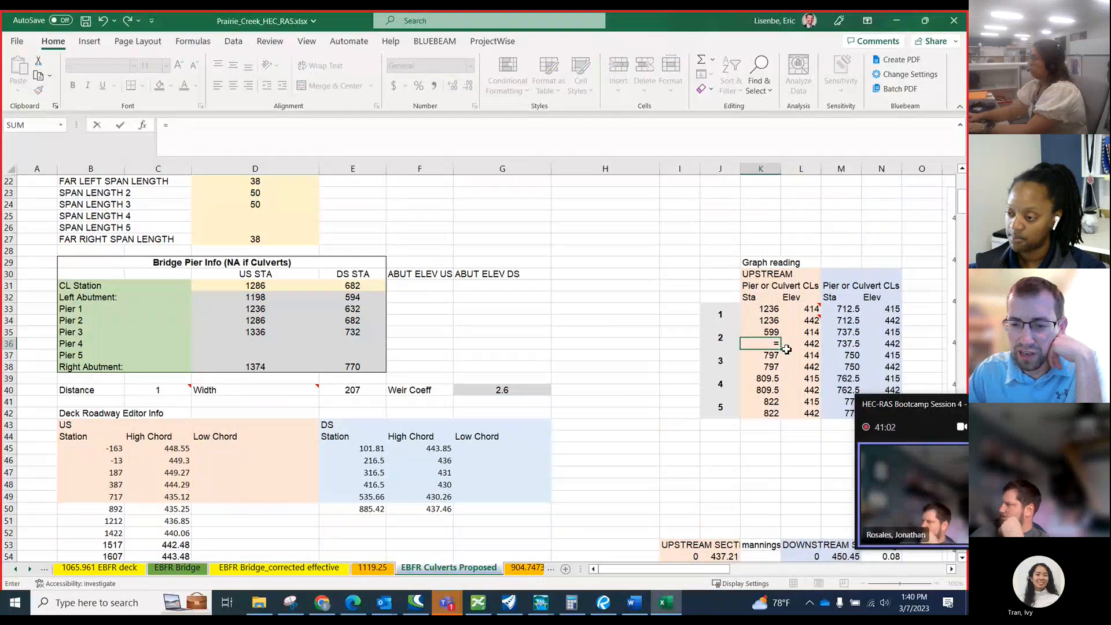
pyautogui.press('Down')
pyautogui.press('Down')
pyautogui.write('-')
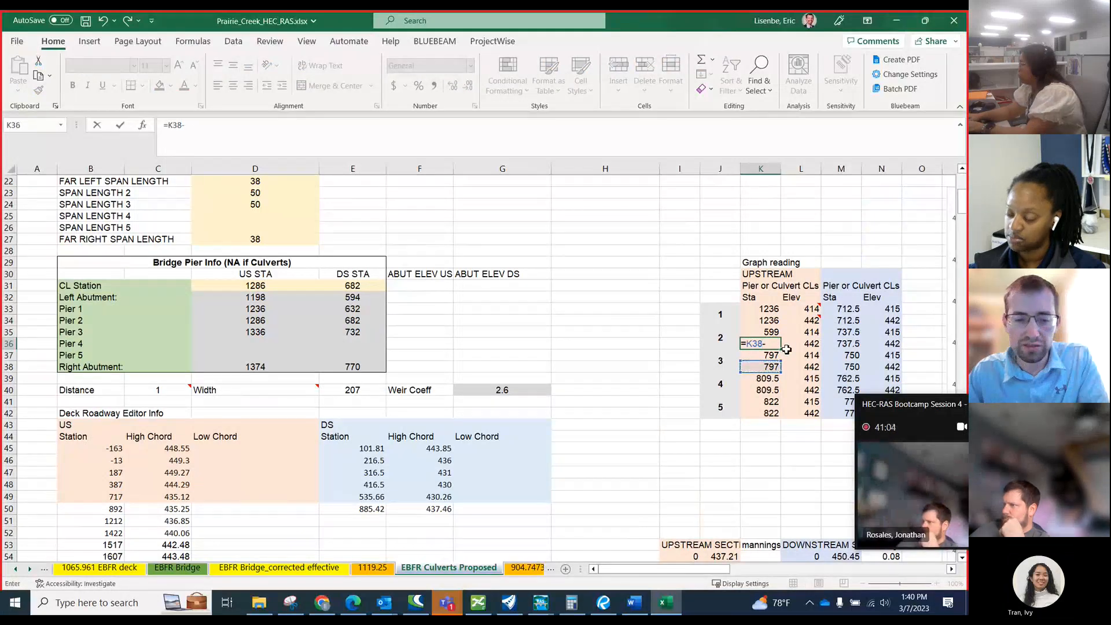
pyautogui.write('12.5')
pyautogui.press('Return')
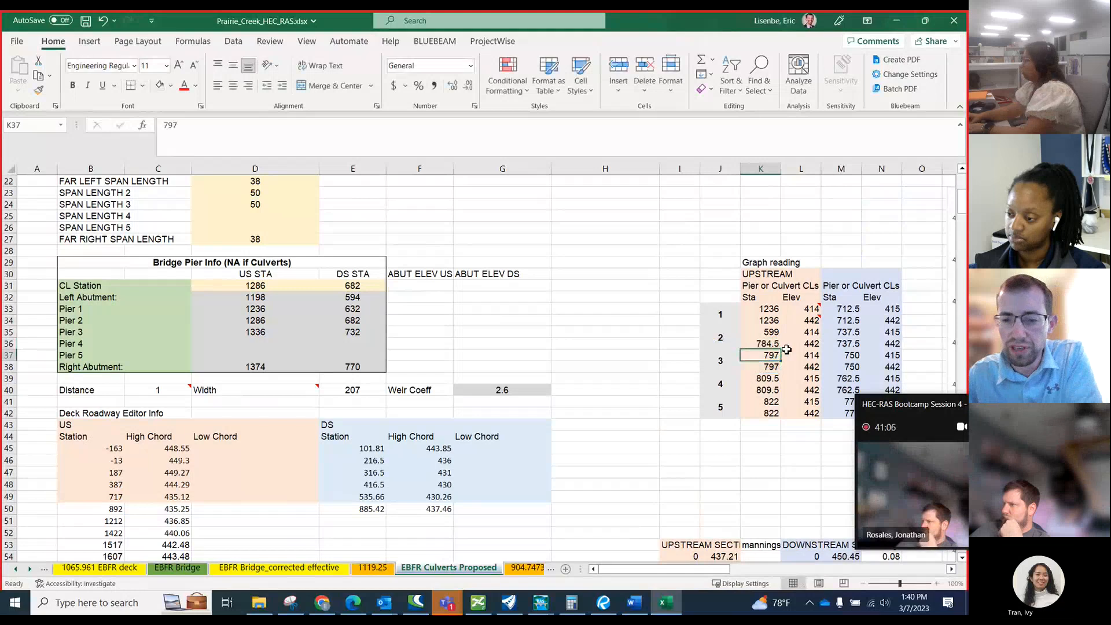
pyautogui.click(770, 341)
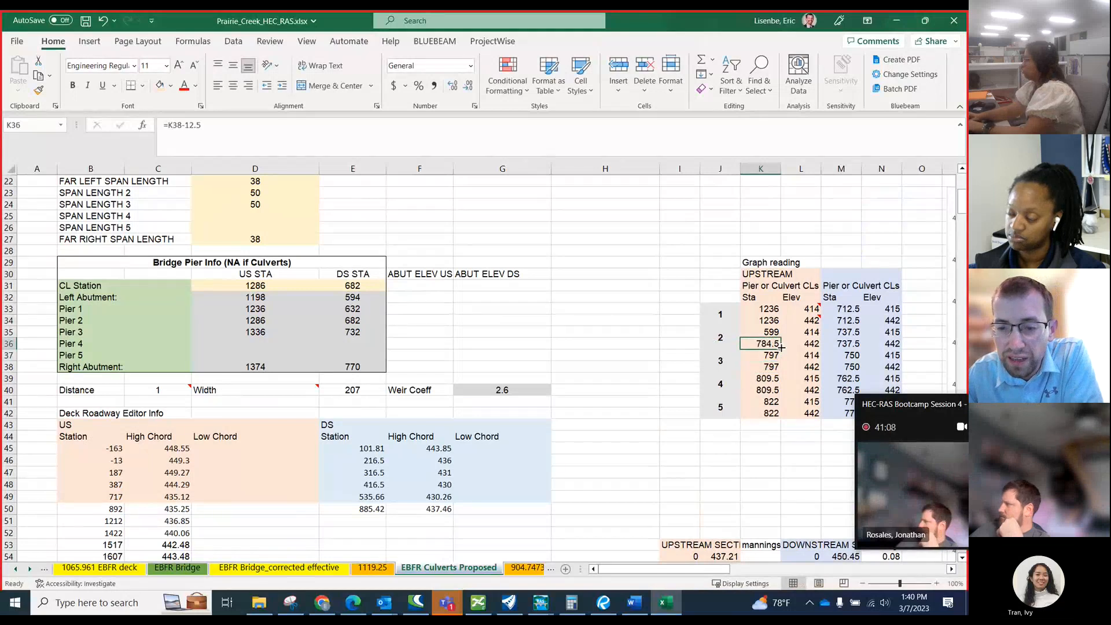
pyautogui.moveTo(770, 341); pyautogui.dragTo(769, 307)
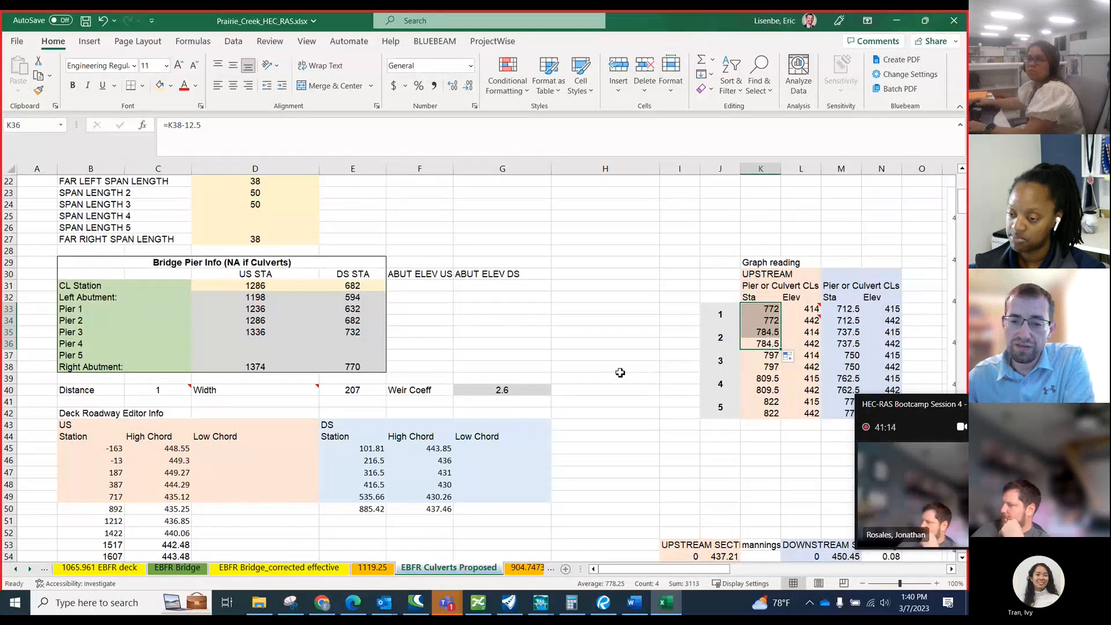
pyautogui.keyDown('ctrl'); pyautogui.scroll(-1, 375, 296); pyautogui.keyUp('ctrl')
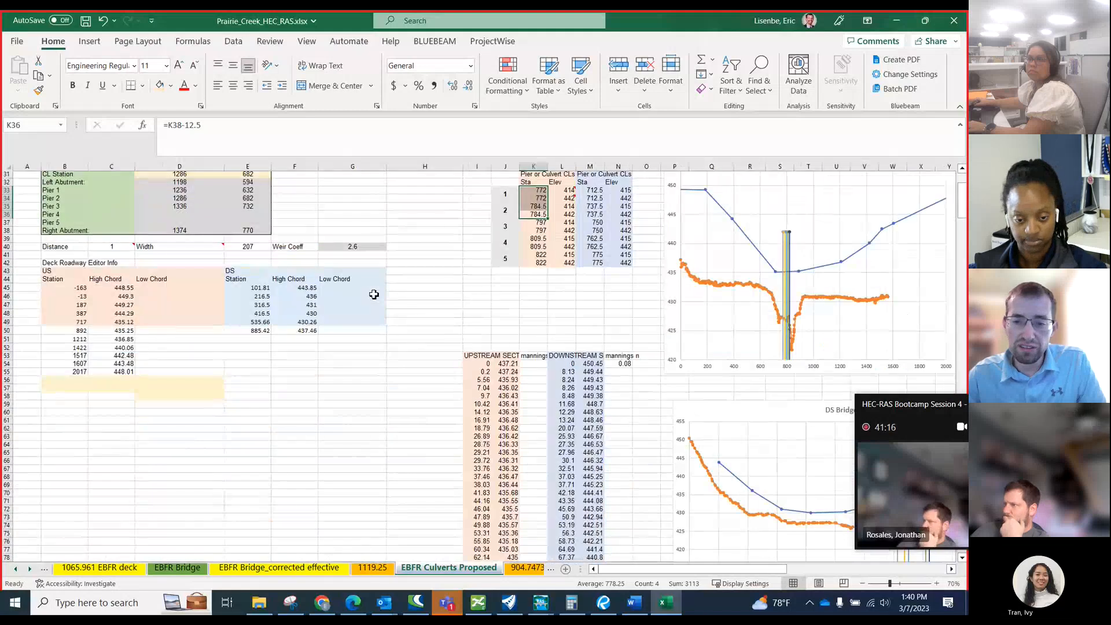
# Switch to the I-20 roll plot 01 in Revu and examine the frontage road profile around the CR 463 crossing.
pyautogui.keyDown('ctrl'); pyautogui.scroll(-1, 375, 293); pyautogui.keyUp('ctrl')
pyautogui.scroll(10, 552, 324)
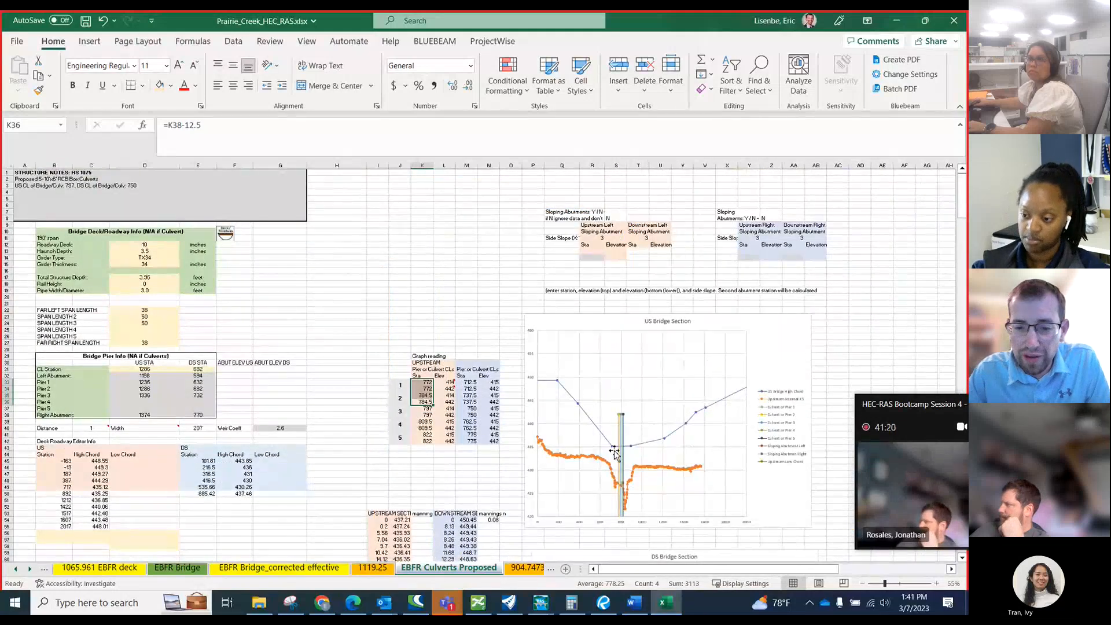
pyautogui.click(602, 603)
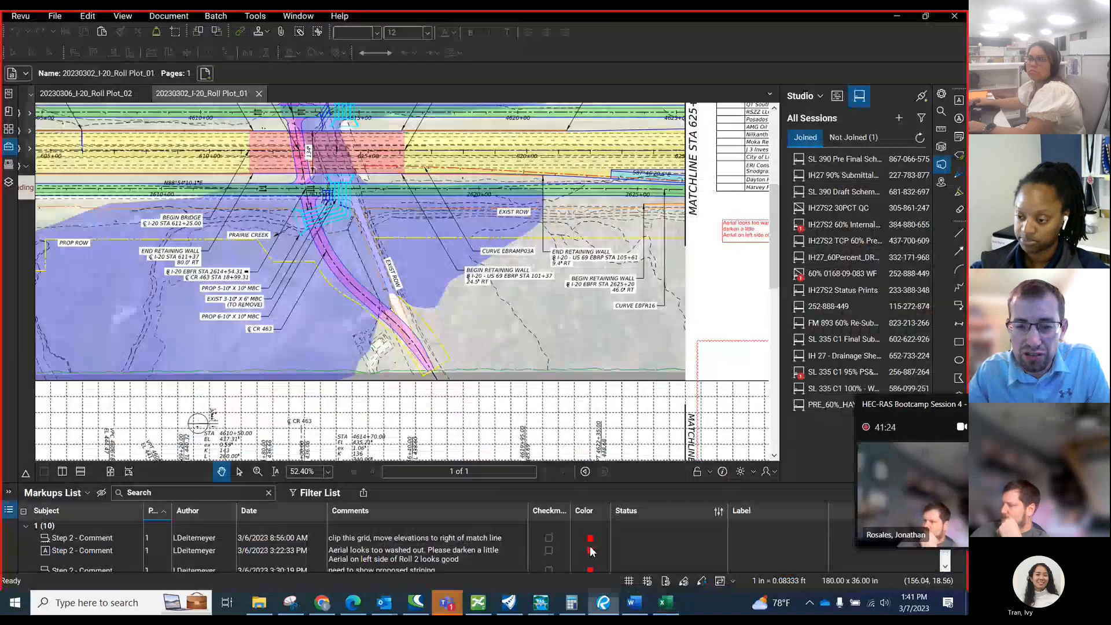
pyautogui.scroll(-2, 415, 217)
pyautogui.scroll(3, 416, 218)
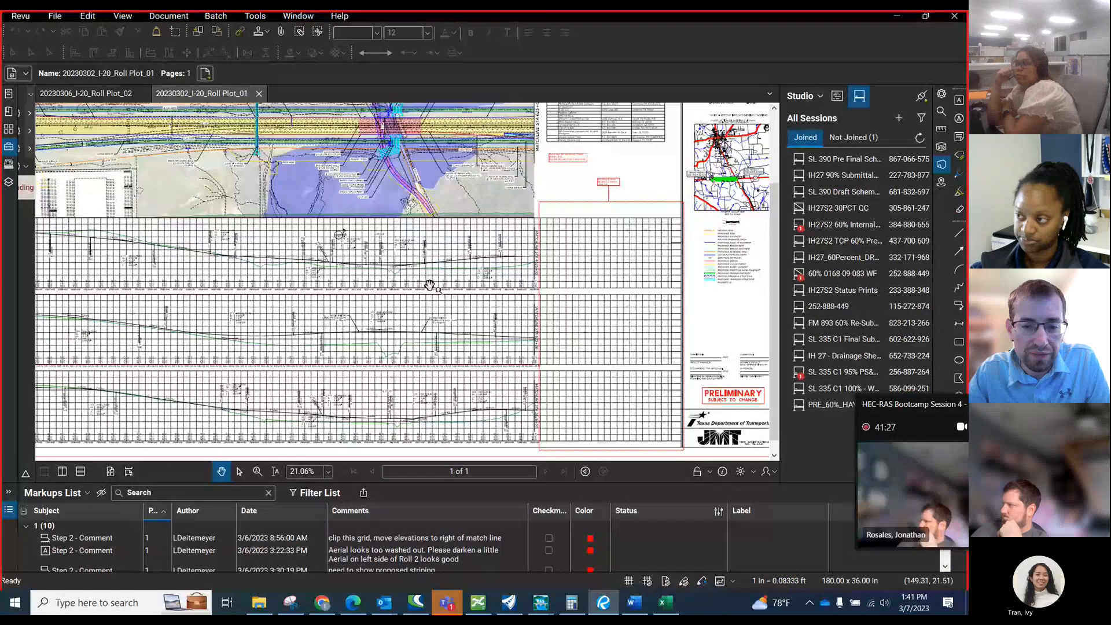
pyautogui.scroll(2, 424, 420)
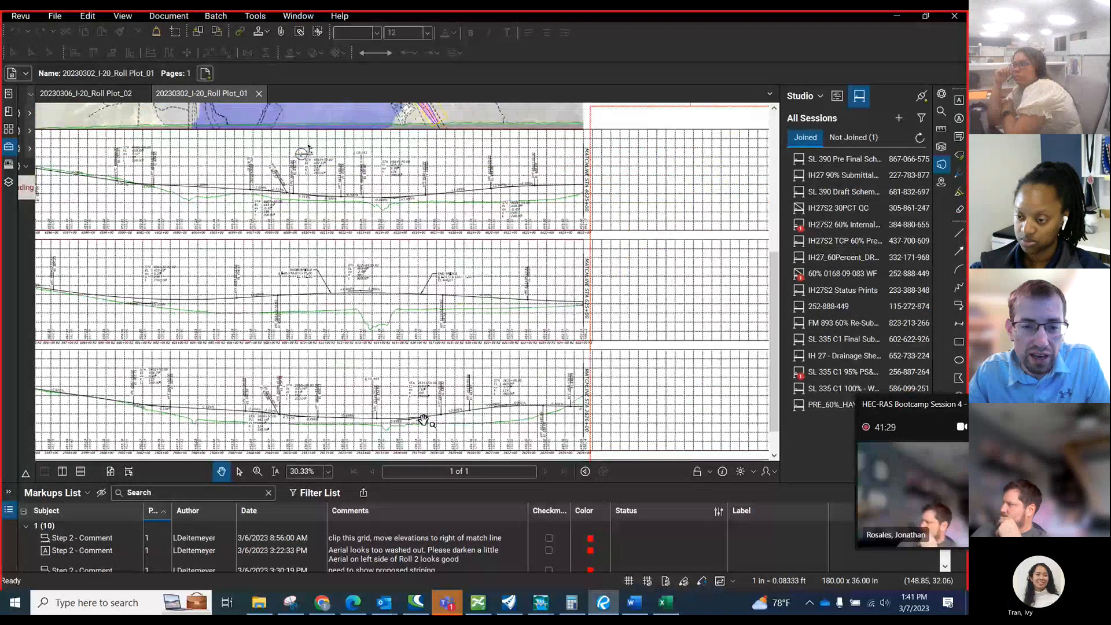
pyautogui.scroll(4, 454, 399)
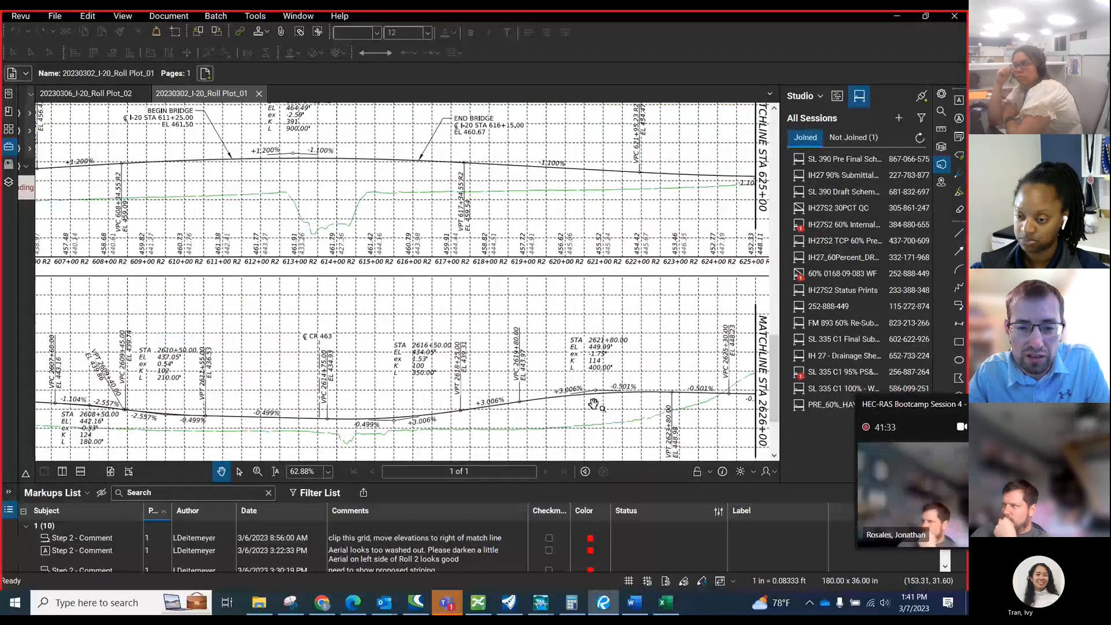
pyautogui.scroll(-2, 596, 404)
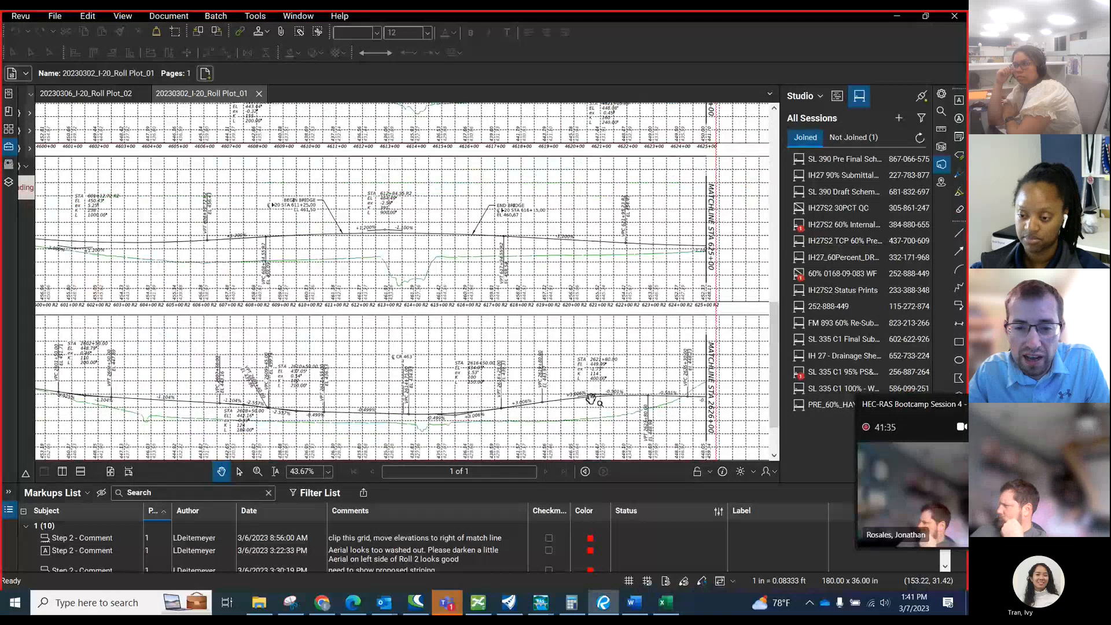
pyautogui.scroll(2, 593, 398)
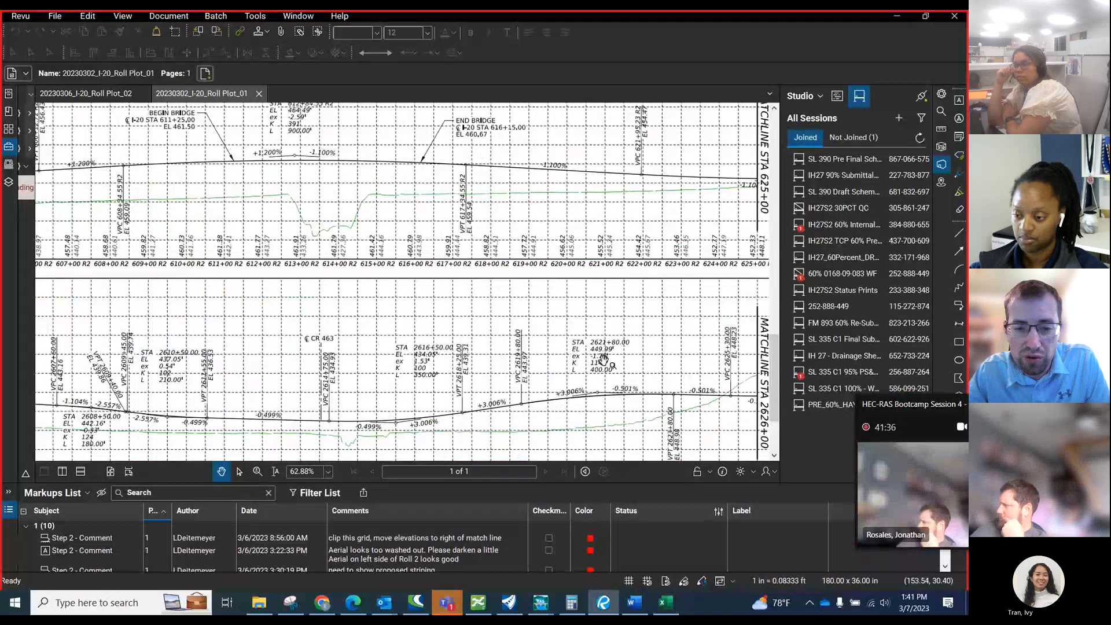
pyautogui.scroll(-3, 603, 361)
pyautogui.scroll(-3, 591, 414)
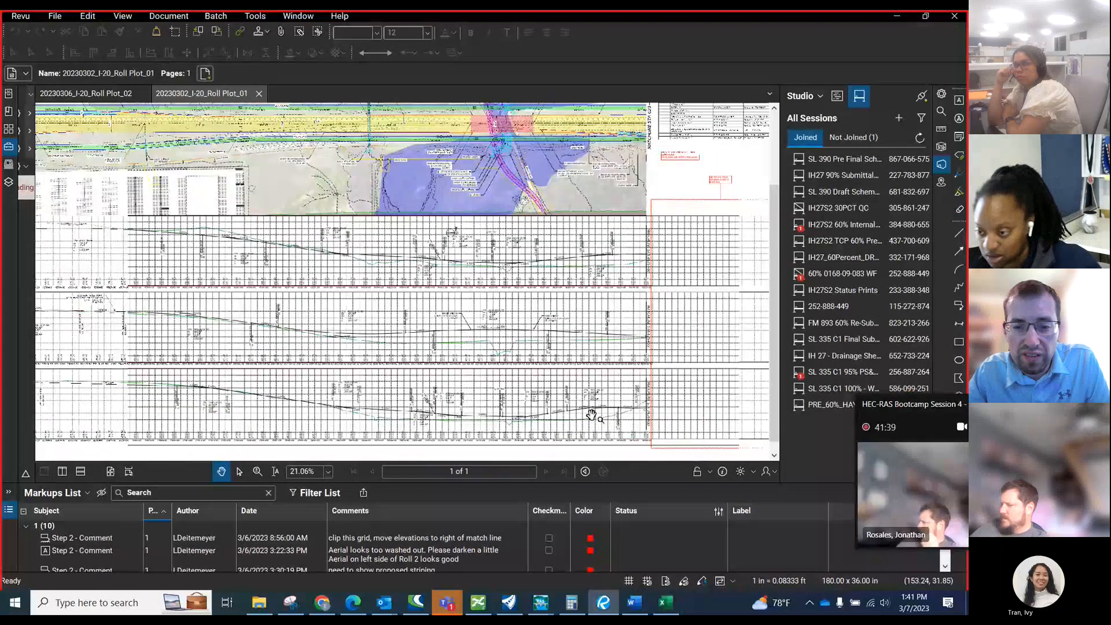
pyautogui.scroll(2, 591, 414)
pyautogui.scroll(2, 593, 411)
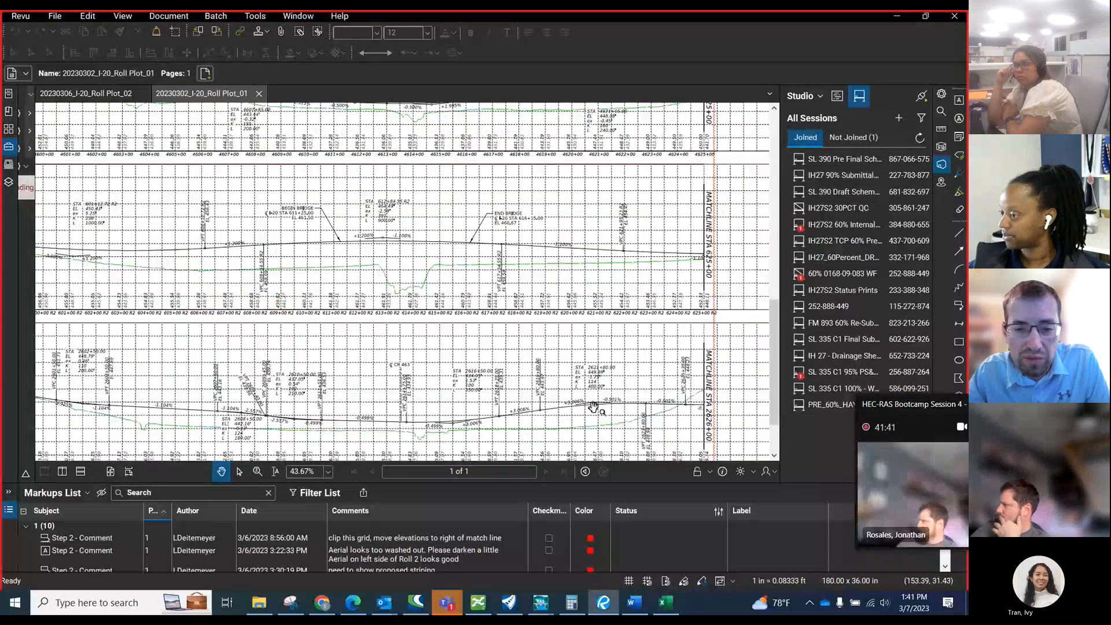
pyautogui.scroll(2, 415, 427)
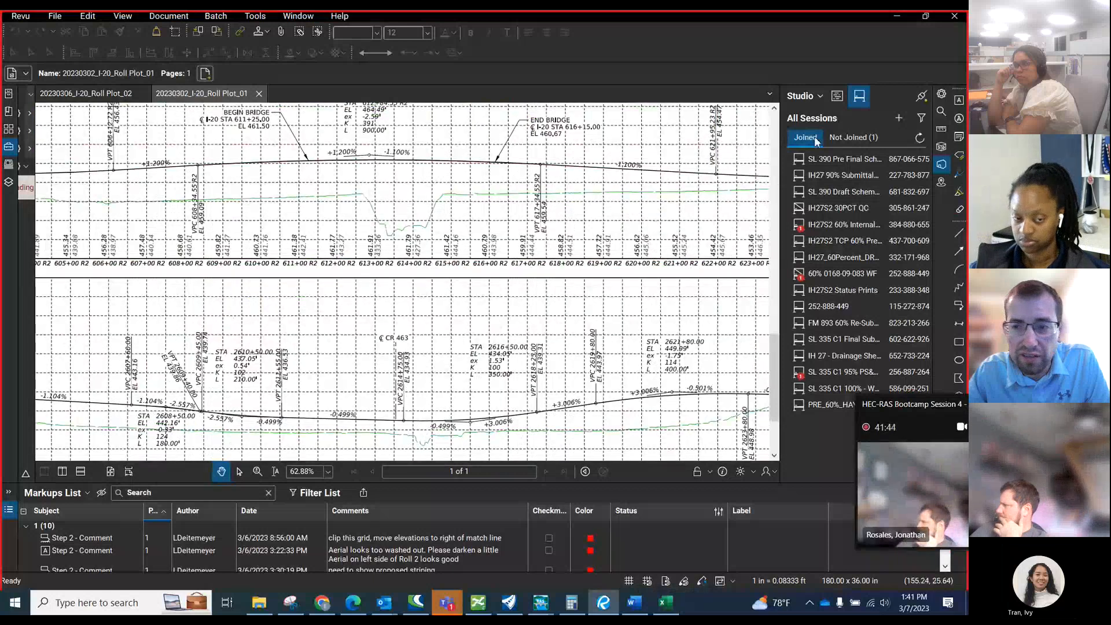
# Return to the Excel workbook and inspect the points of the US Bridge High Chord series beside the culverts in the US Bridge Section chart.
pyautogui.click(894, 15)
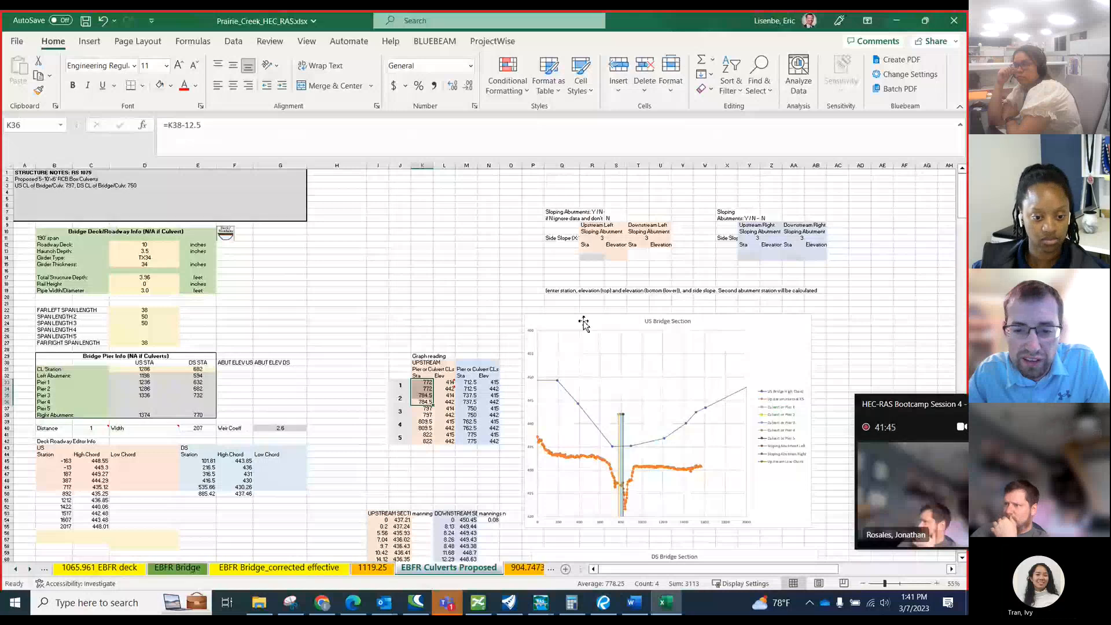
pyautogui.click(557, 384)
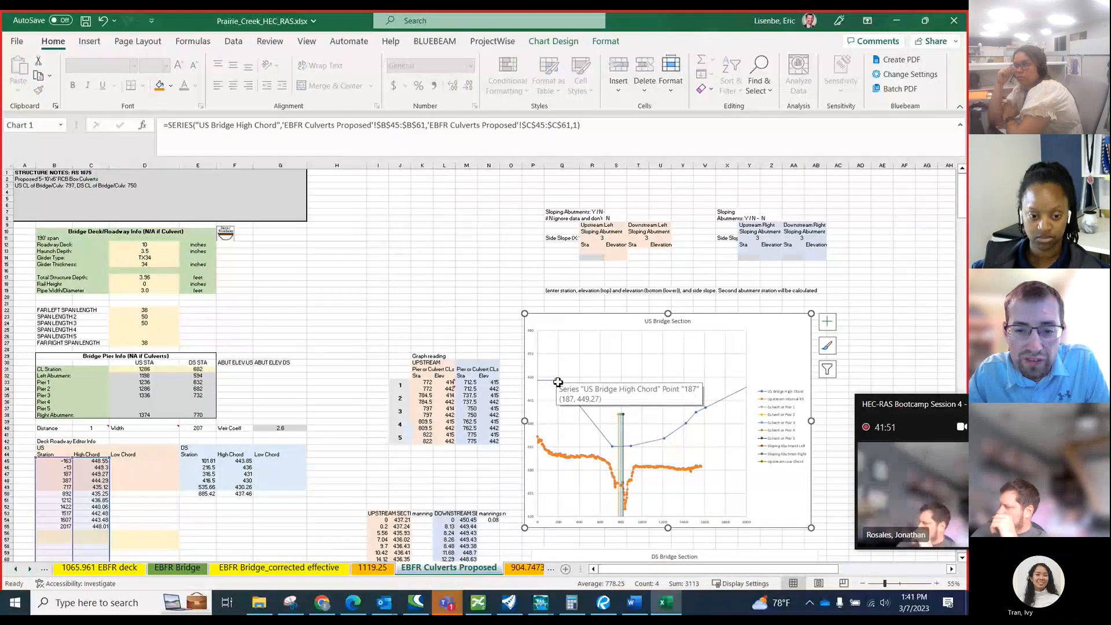
pyautogui.click(630, 446)
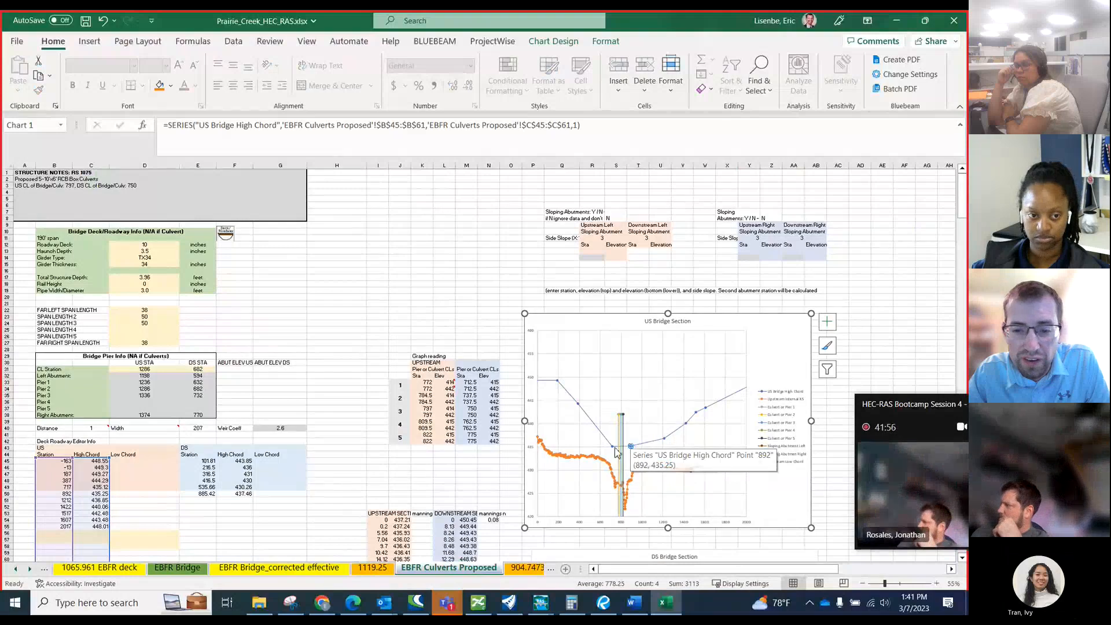
pyautogui.scroll(-3, 617, 438)
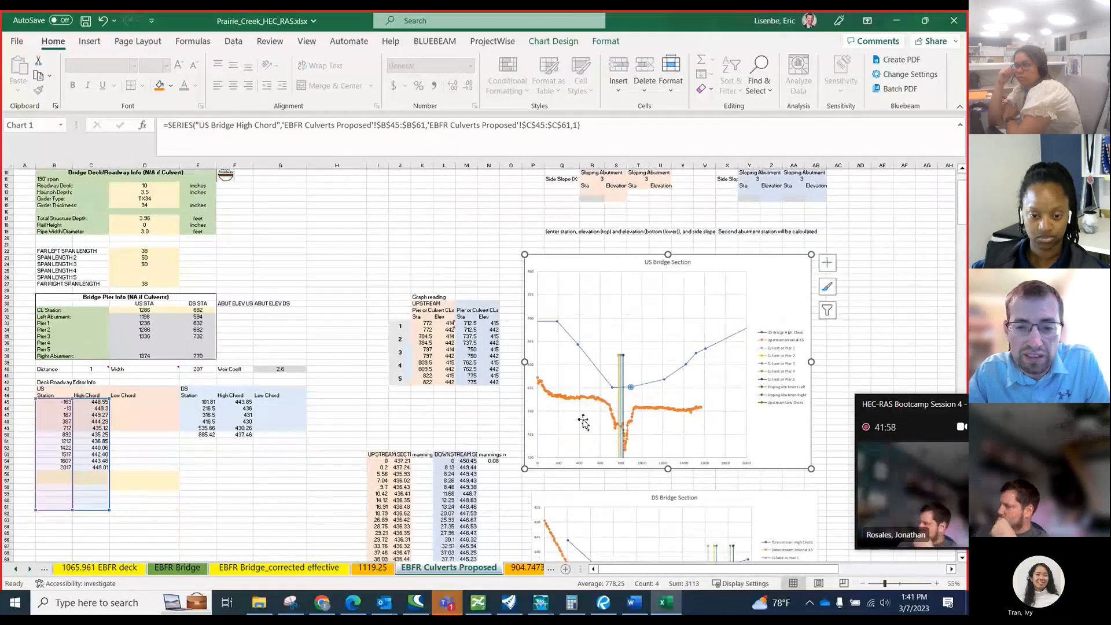
pyautogui.click(323, 251)
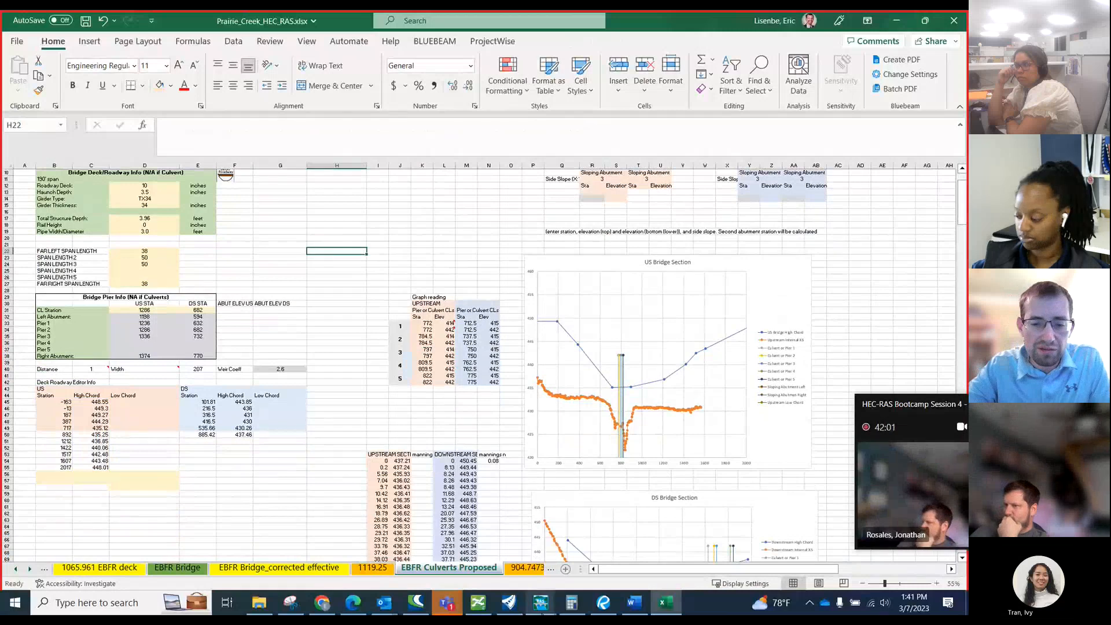
# Switch to the HEC-RAS geometry Proposed_JMT and open the bridge and culvert data editor.
pyautogui.moveTo(542, 613)
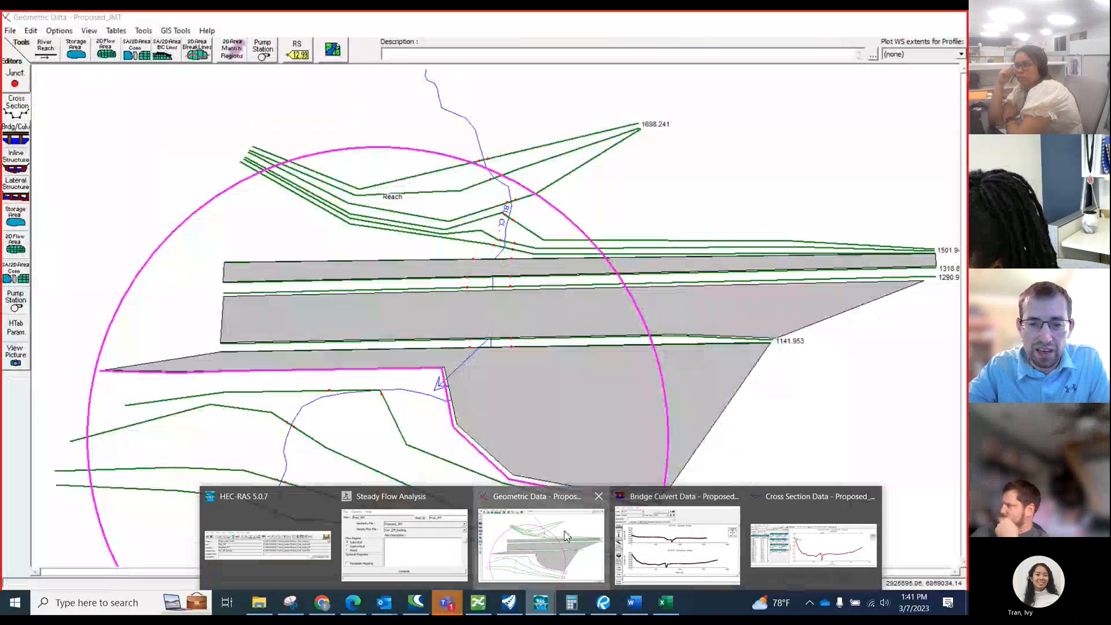
pyautogui.click(541, 541)
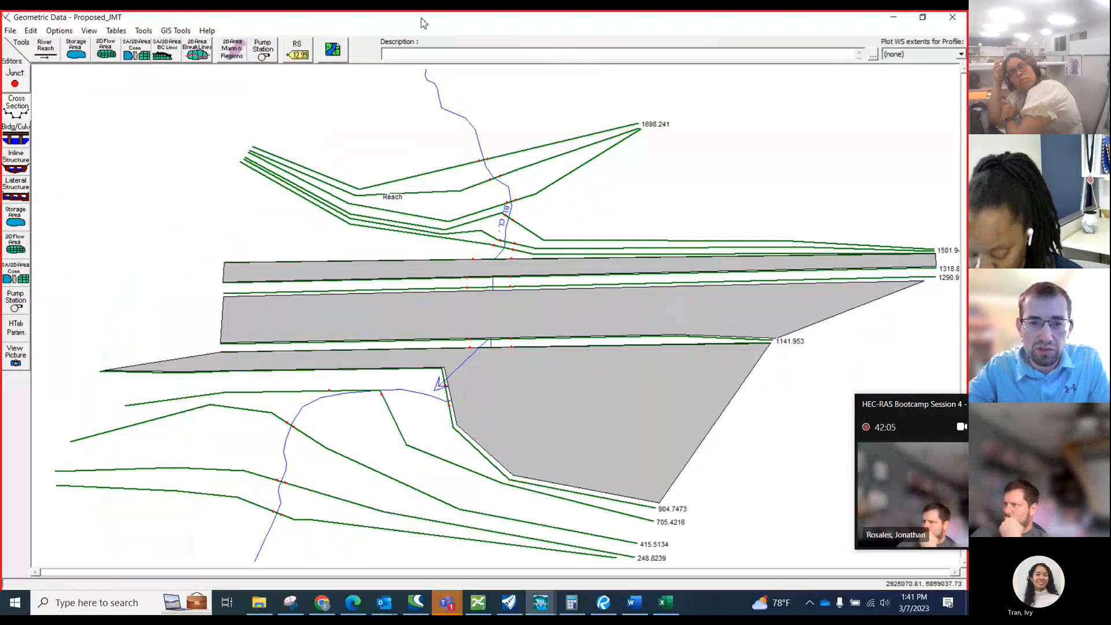
pyautogui.moveTo(421, 19); pyautogui.dragTo(674, 122)
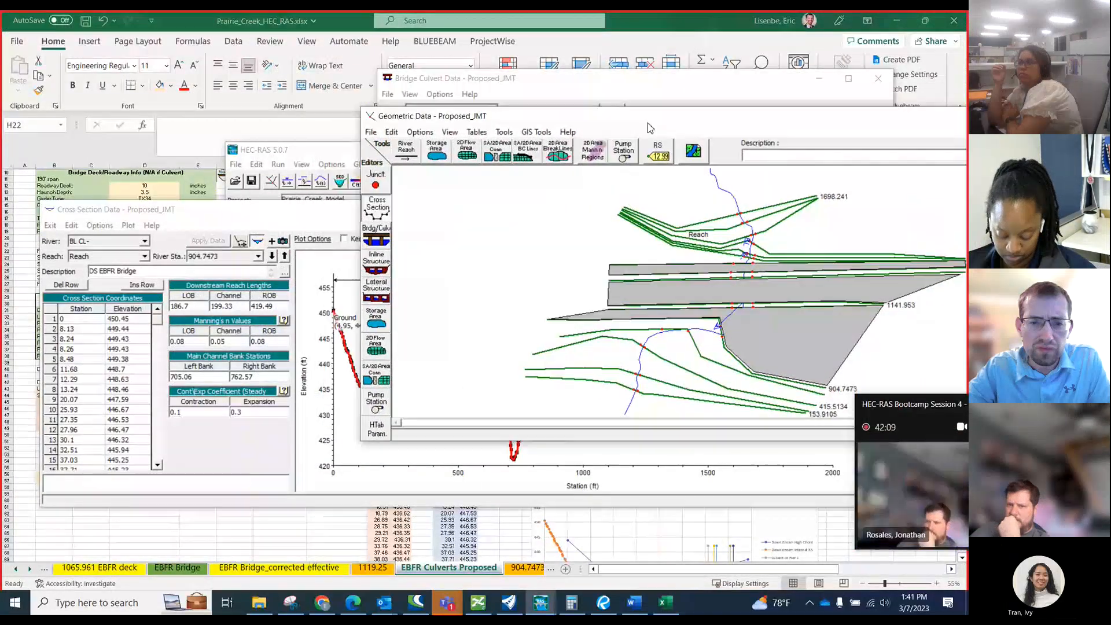
pyautogui.click(383, 241)
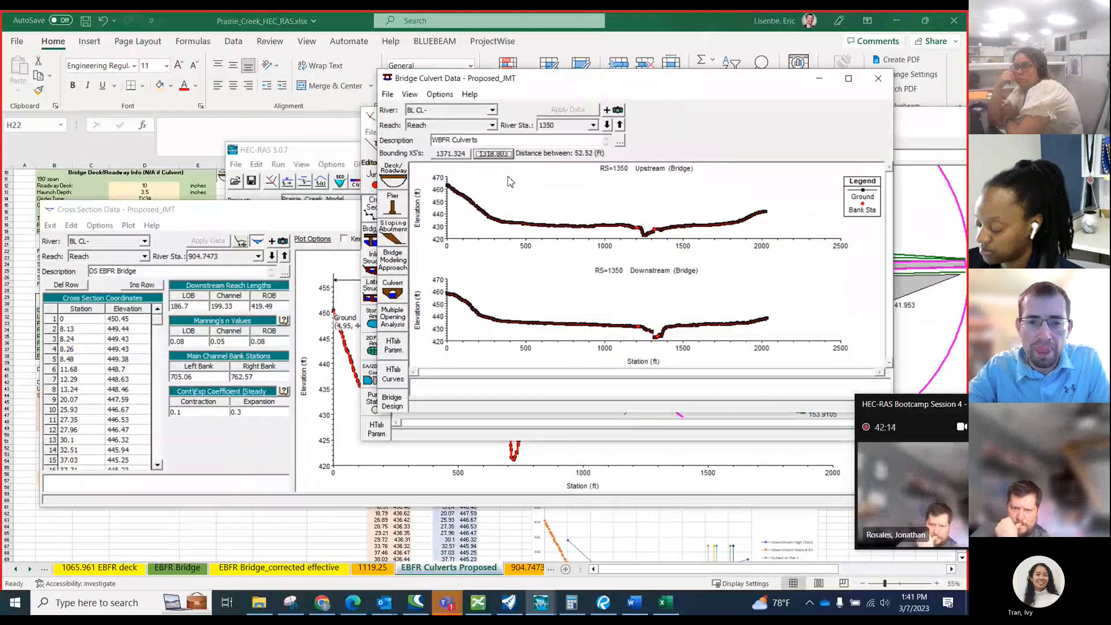
# Display river station 1075 in the bridge culvert data and open its Deck/Roadway data editor.
pyautogui.click(607, 126)
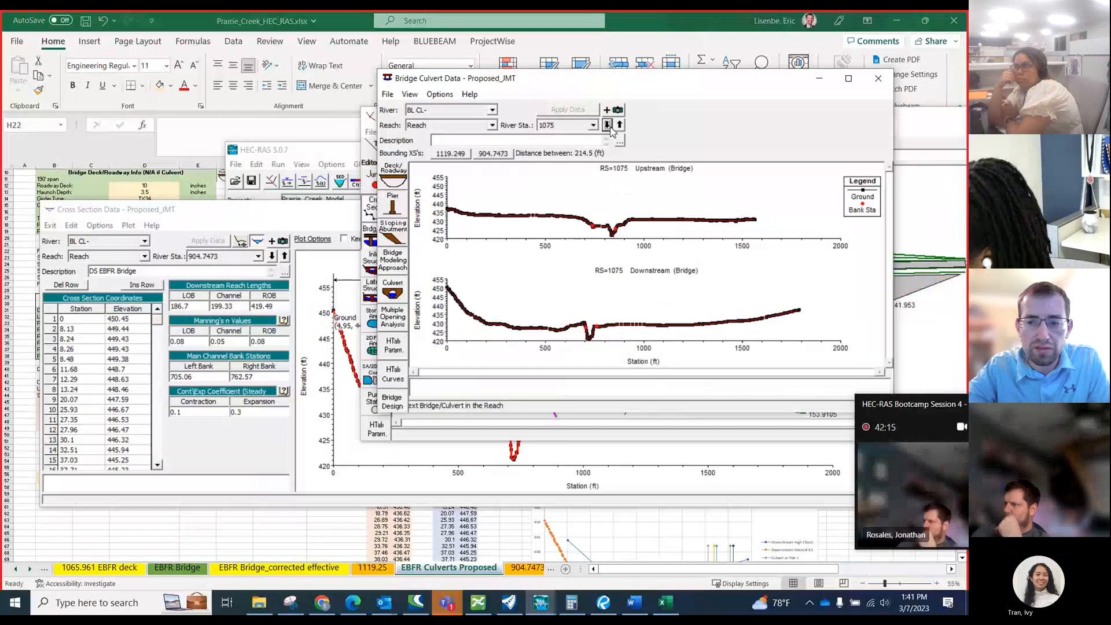
pyautogui.click(620, 126)
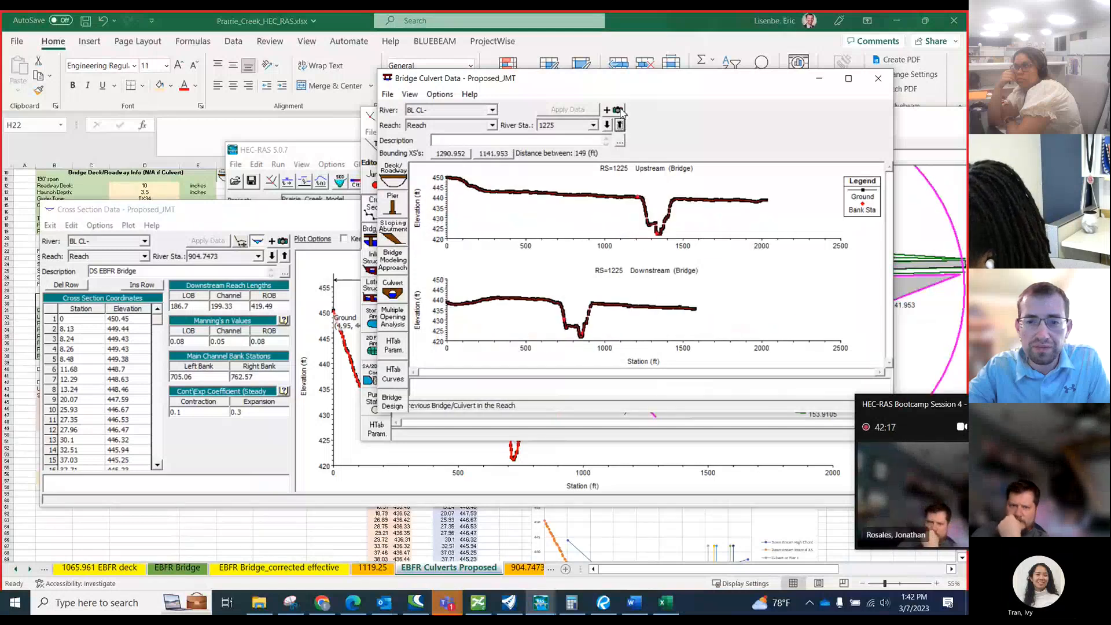
pyautogui.moveTo(627, 84); pyautogui.dragTo(653, 160)
pyautogui.click(631, 201)
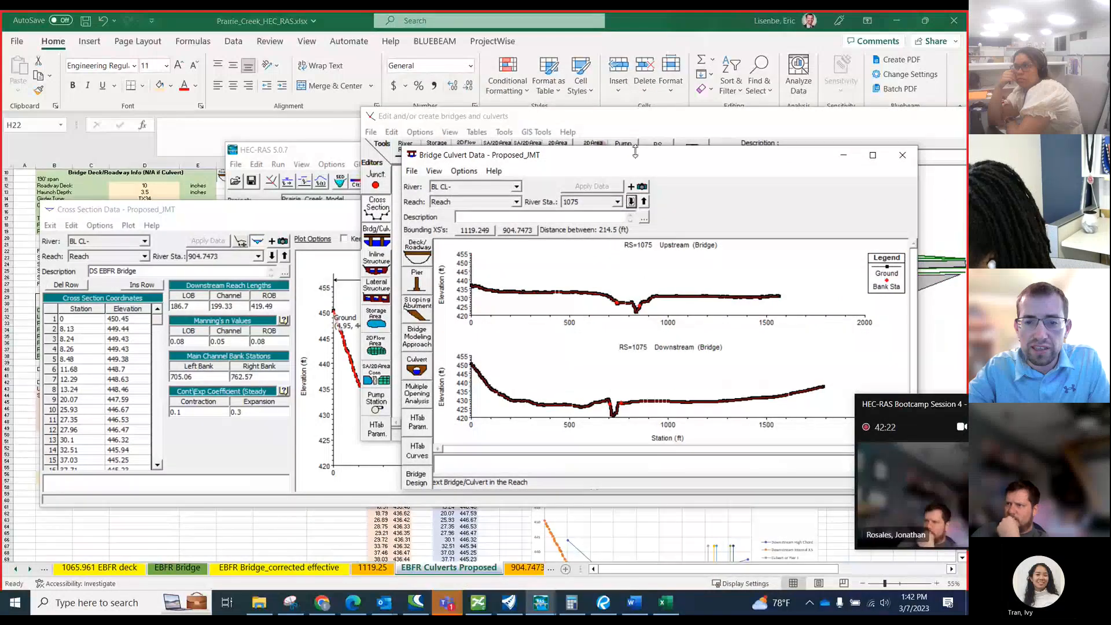
pyautogui.moveTo(636, 162); pyautogui.dragTo(600, 188)
pyautogui.click(837, 181)
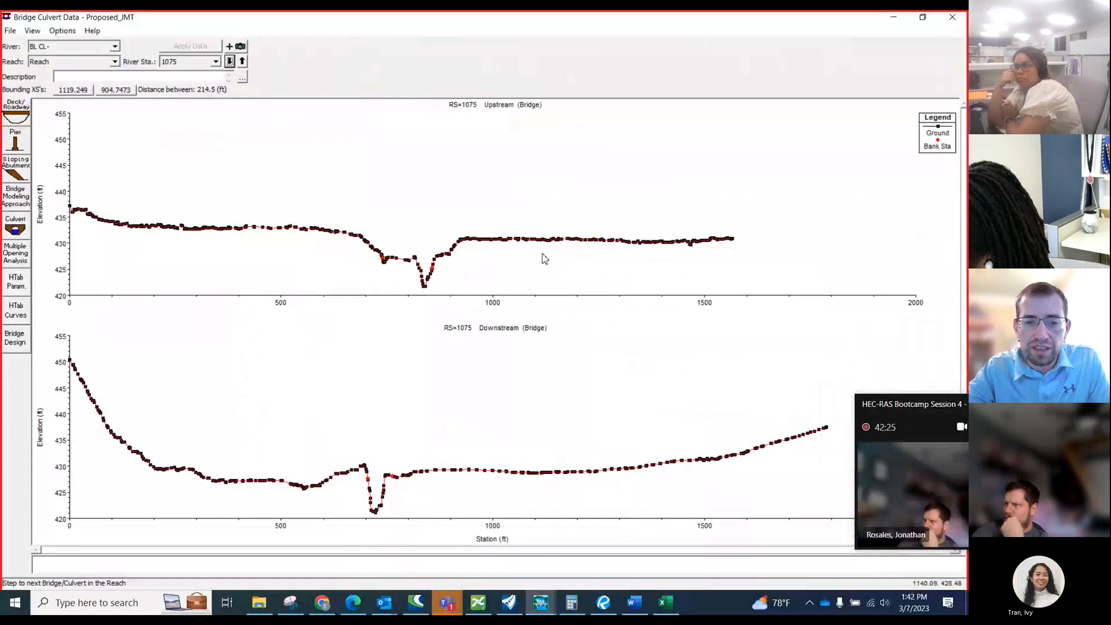
pyautogui.click(923, 18)
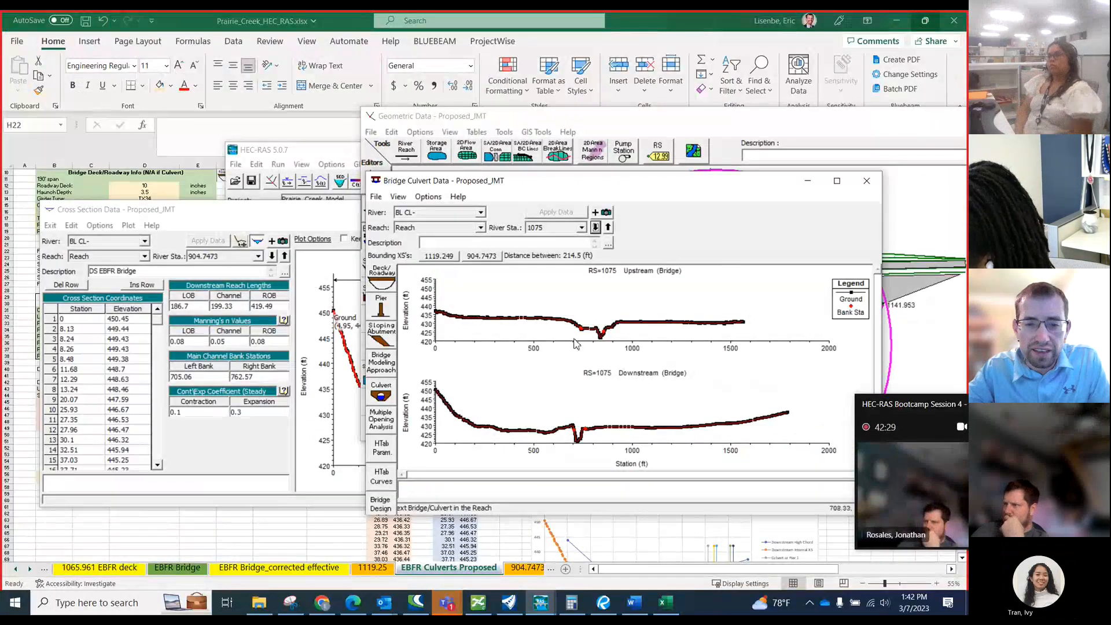
pyautogui.click(385, 281)
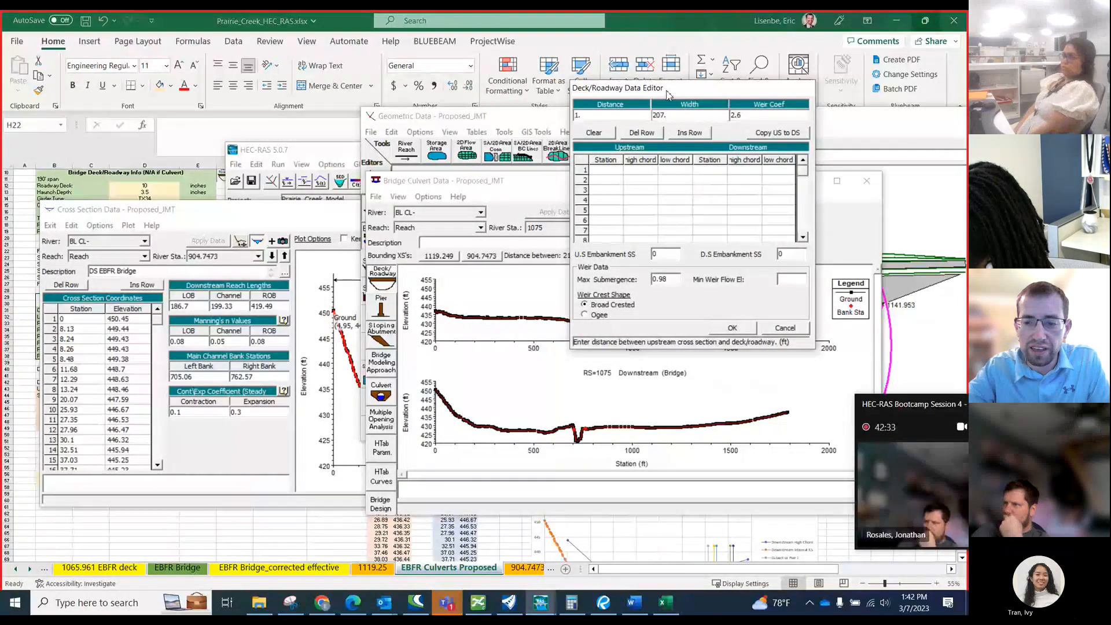
pyautogui.moveTo(667, 94); pyautogui.dragTo(604, 166)
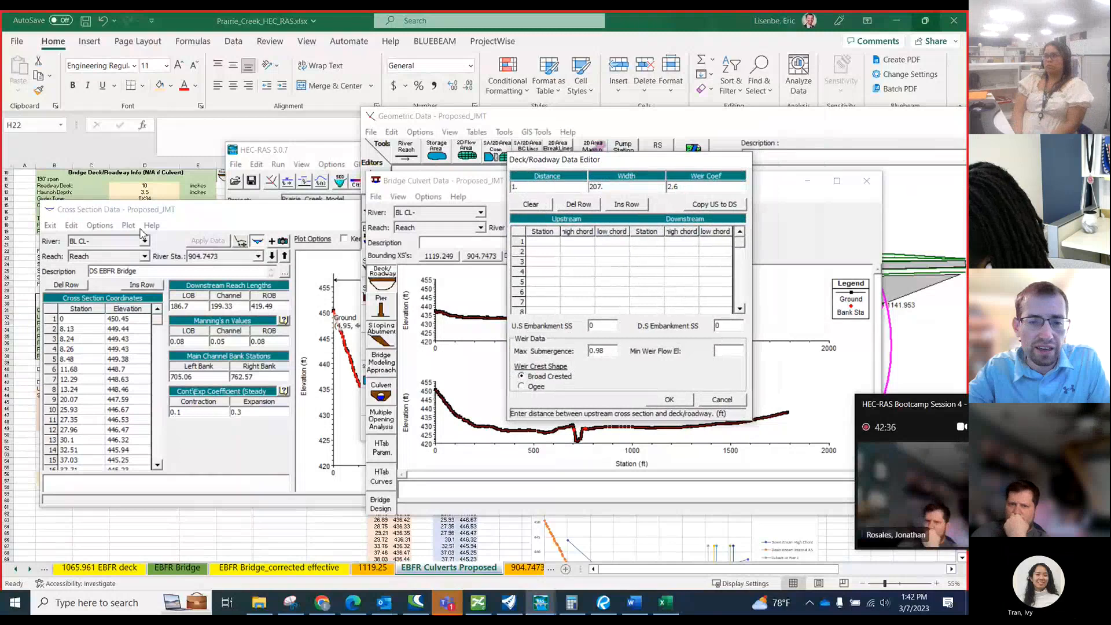
# Switch to the Excel workbook and copy the upstream and downstream deck/roadway stations and high chords, B45:G55.
pyautogui.click(20, 250)
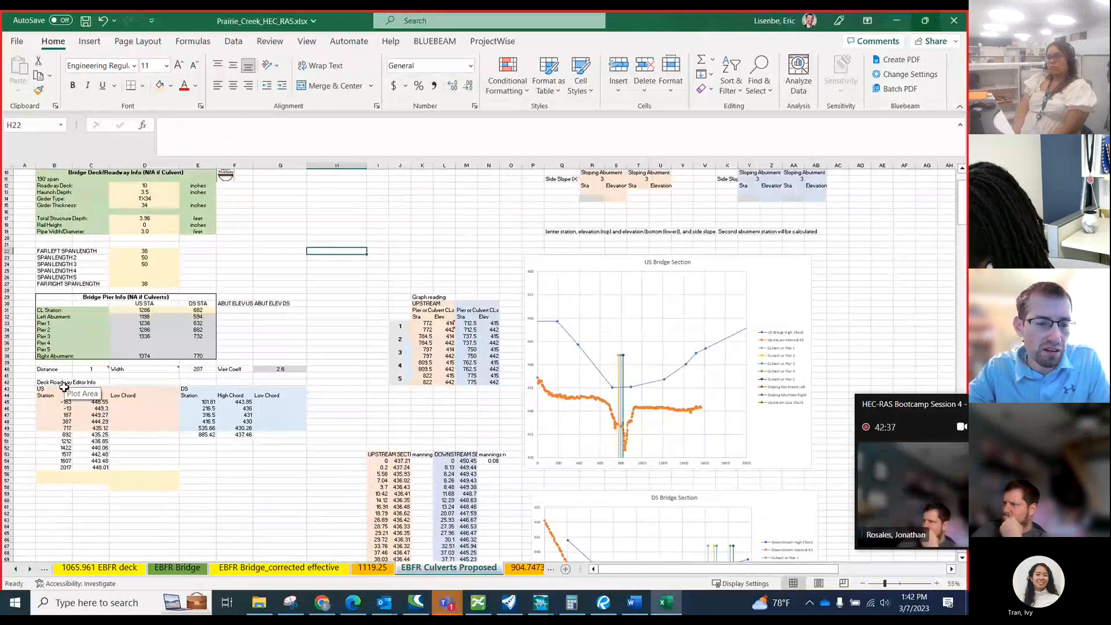
pyautogui.moveTo(51, 405); pyautogui.dragTo(286, 462)
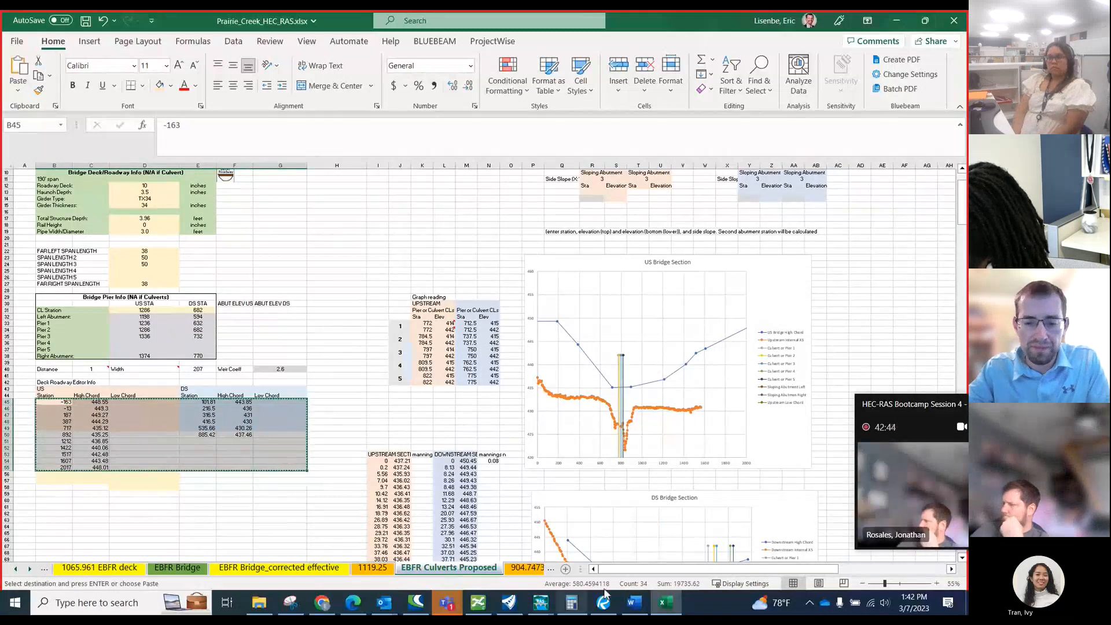
pyautogui.hotkey('ctrl', 'c')
# Back in HEC-RAS, paste the copied stations and high chords into the Deck/Roadway table from row 1 and accept the edits.
pyautogui.click(541, 602)
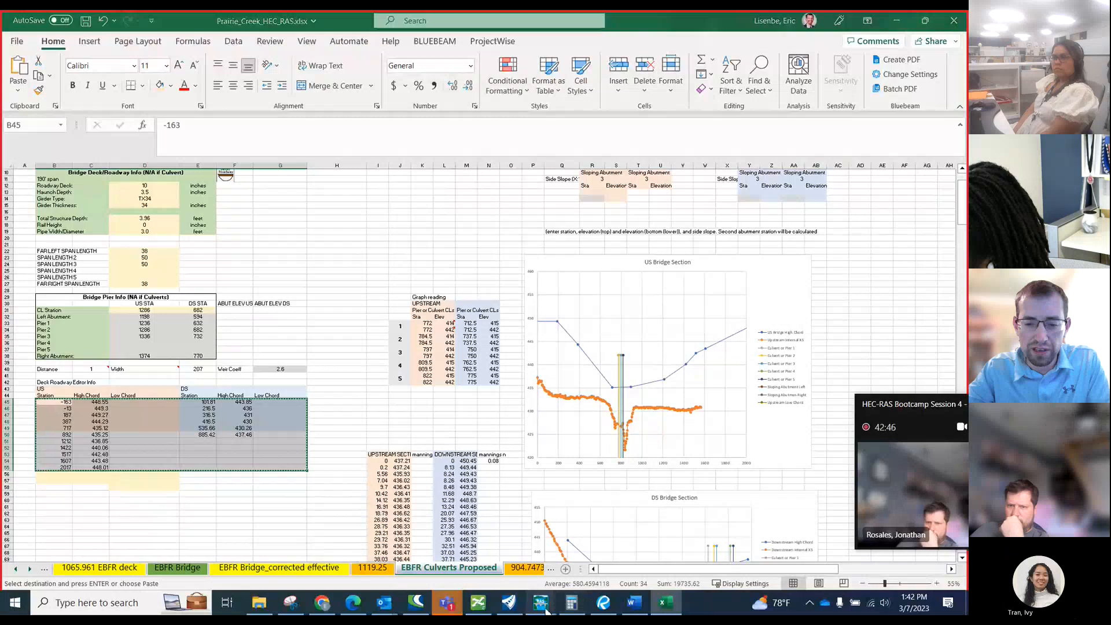
pyautogui.click(810, 521)
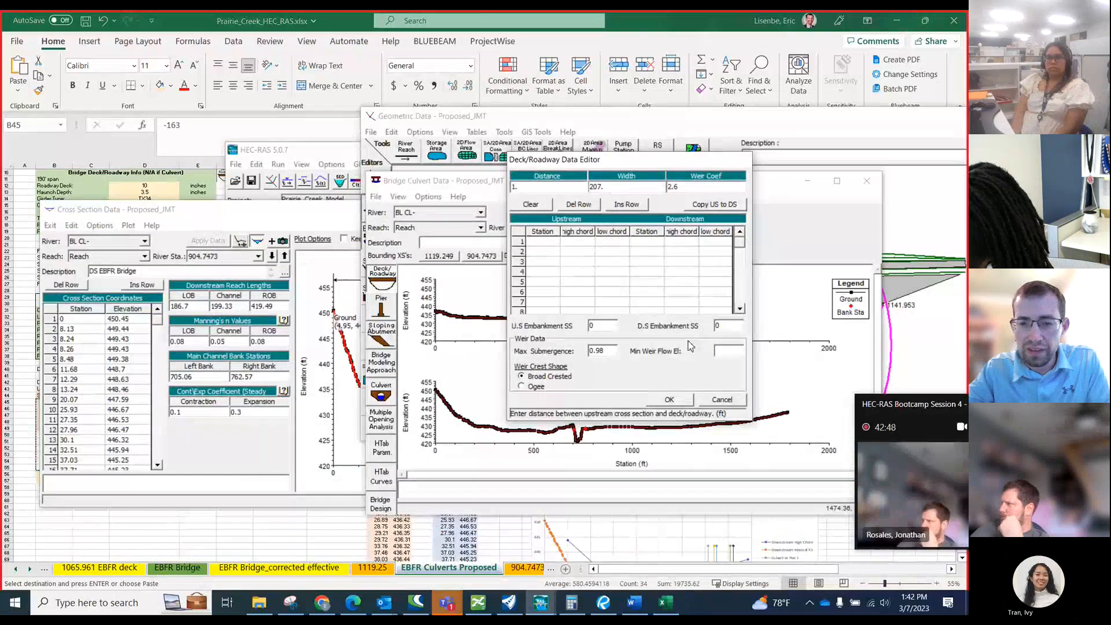
pyautogui.moveTo(544, 239); pyautogui.dragTo(703, 290)
pyautogui.scroll(5, 639, 274)
pyautogui.moveTo(548, 241); pyautogui.dragTo(712, 321)
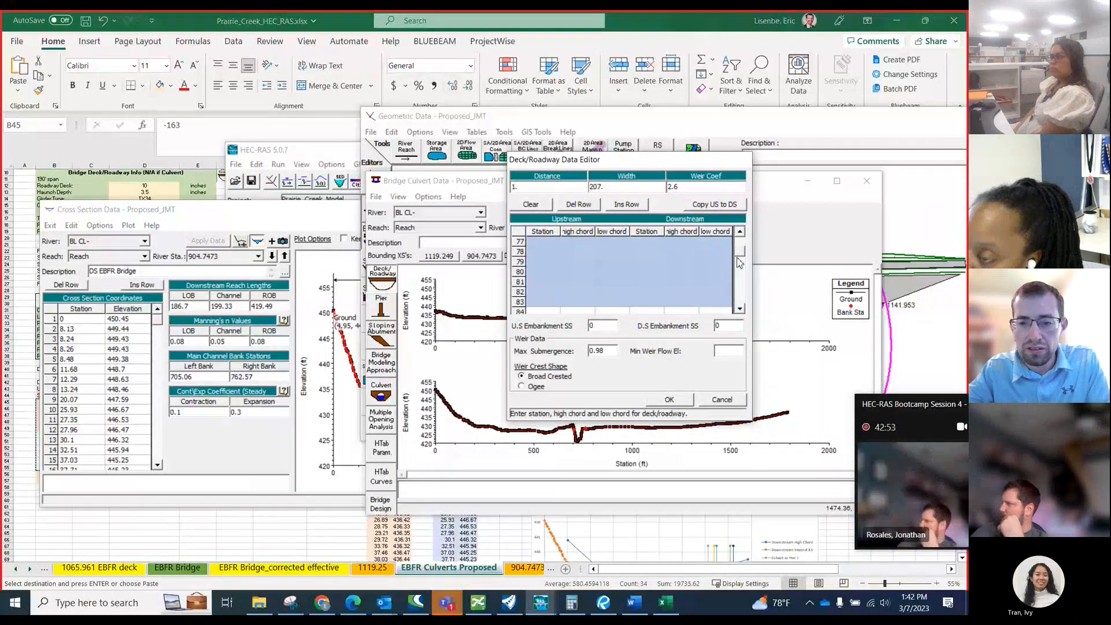
pyautogui.moveTo(739, 254); pyautogui.dragTo(738, 236)
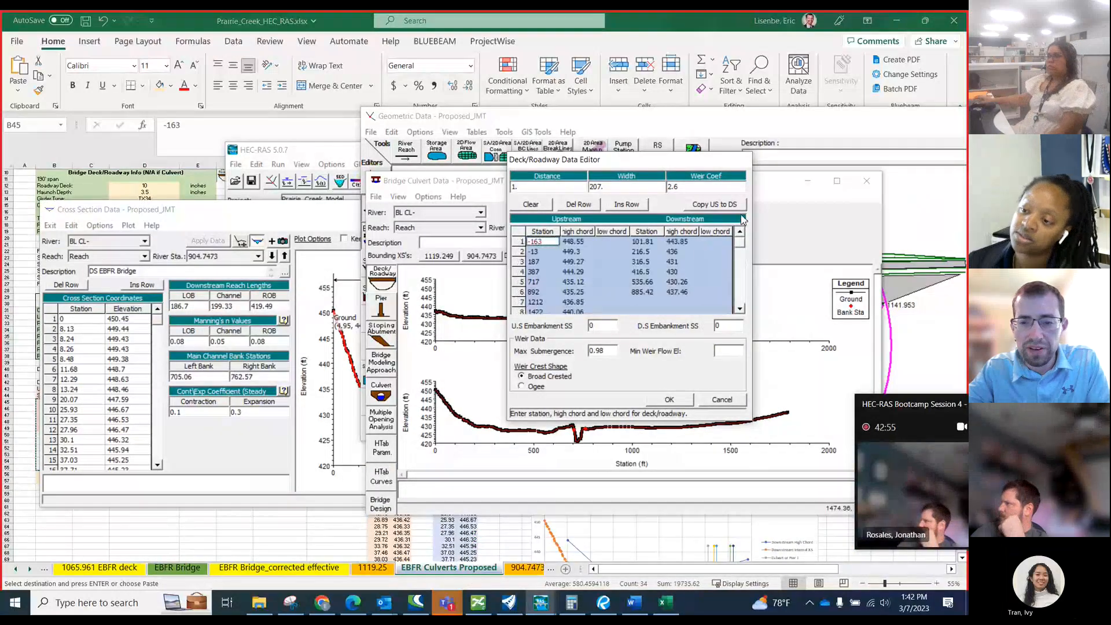
pyautogui.click(670, 401)
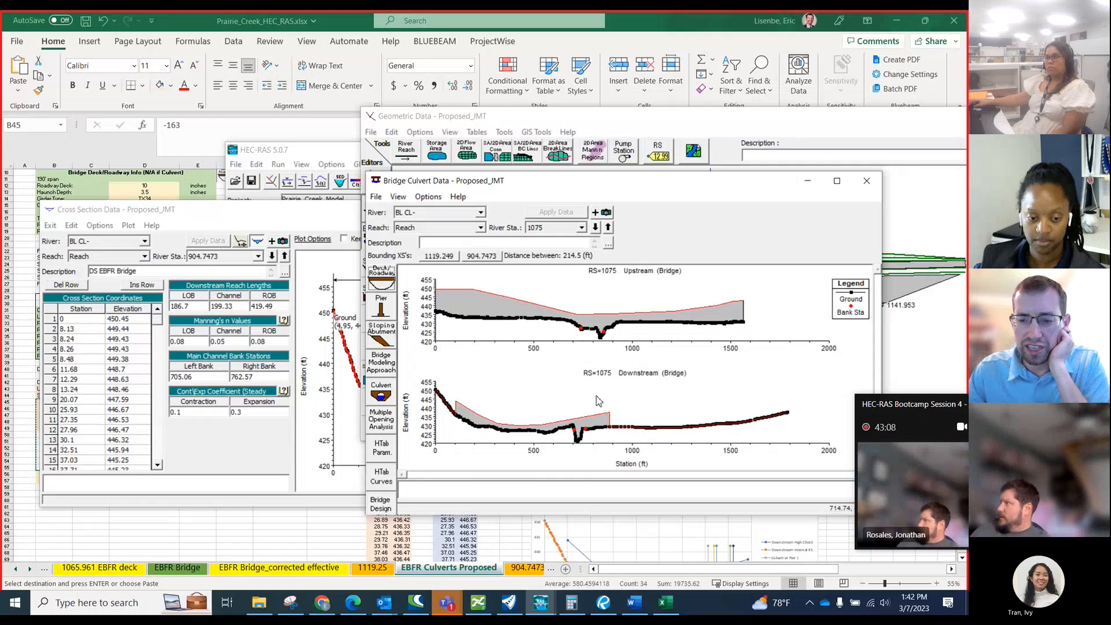
pyautogui.moveTo(900, 408); pyautogui.dragTo(801, 386)
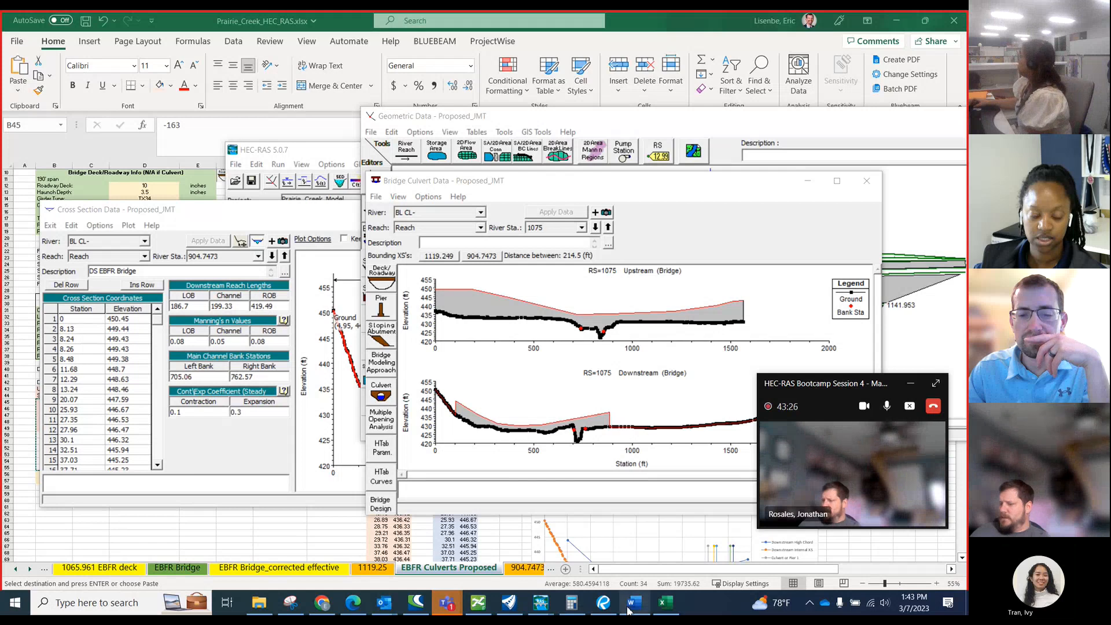
pyautogui.moveTo(540, 603)
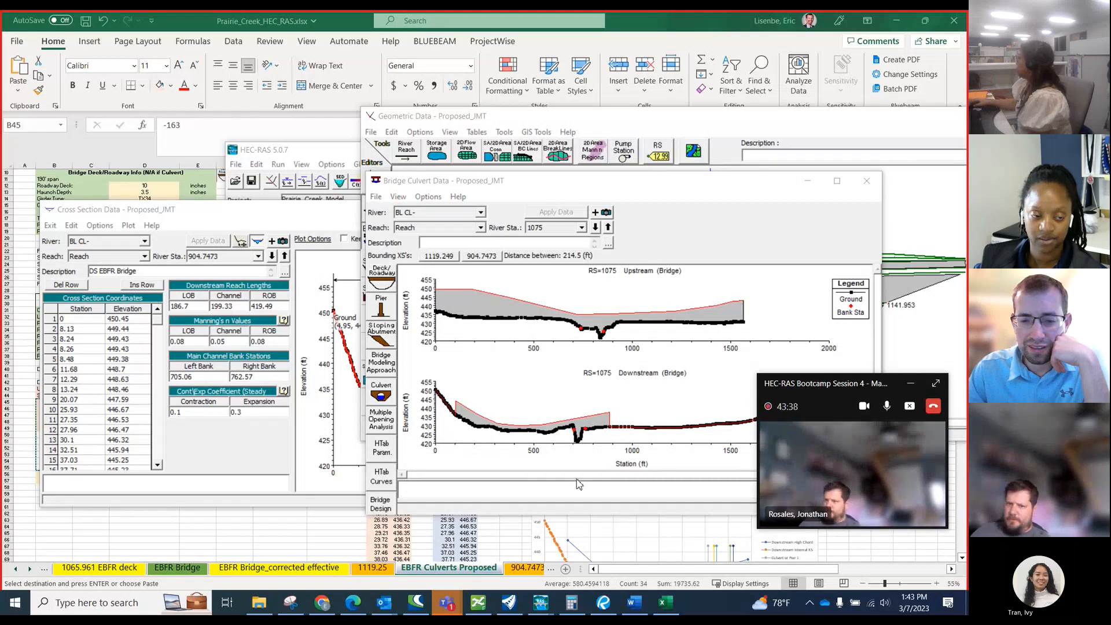
pyautogui.moveTo(455, 611)
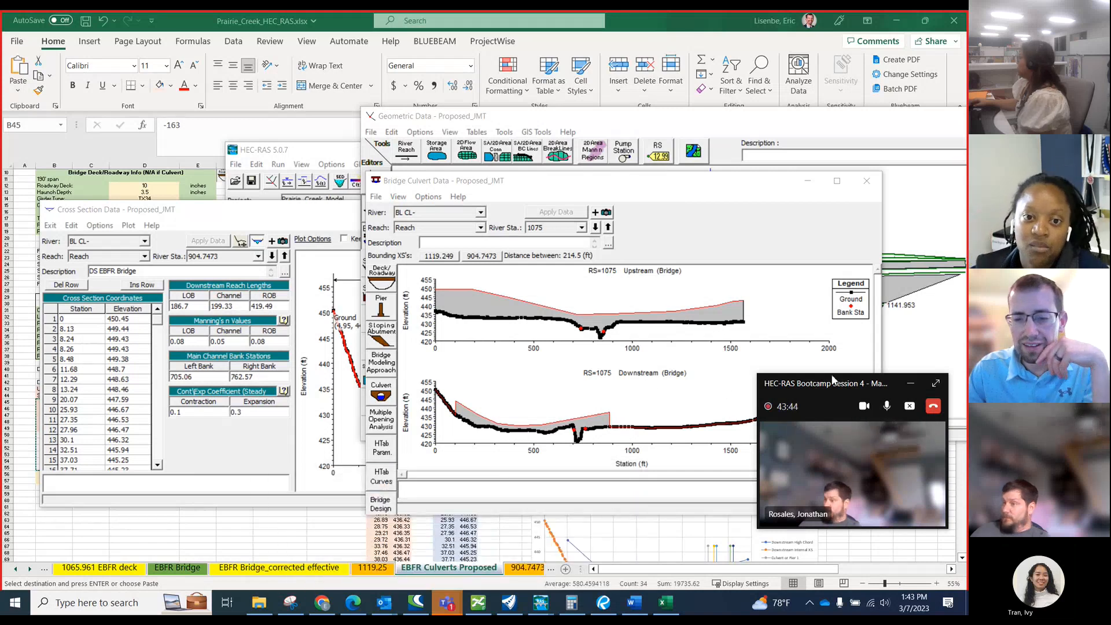
pyautogui.click(934, 386)
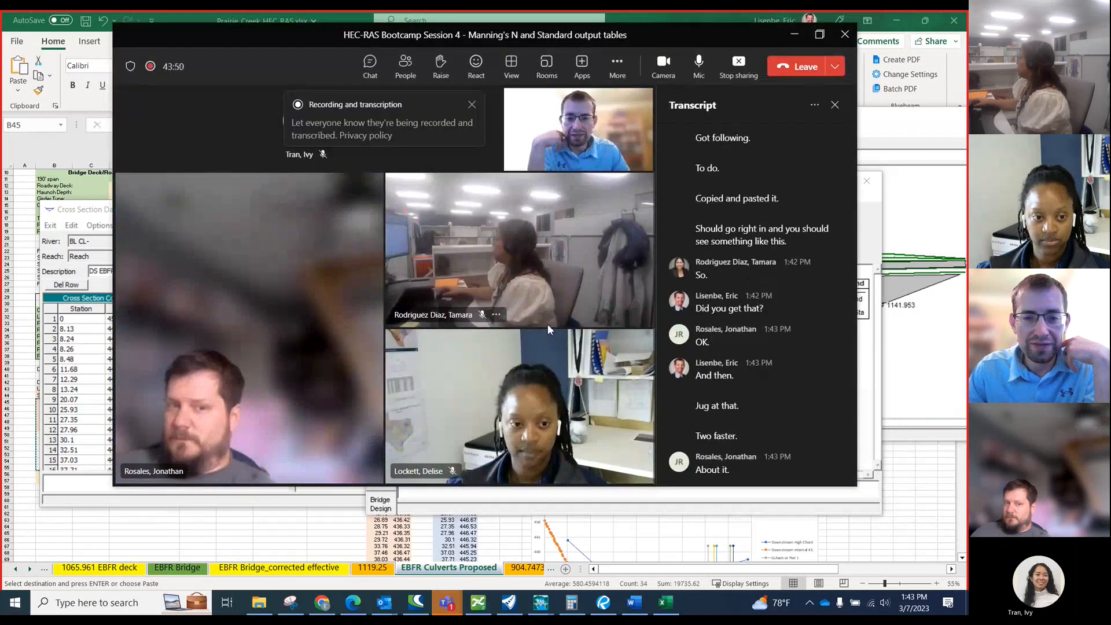
pyautogui.click(794, 39)
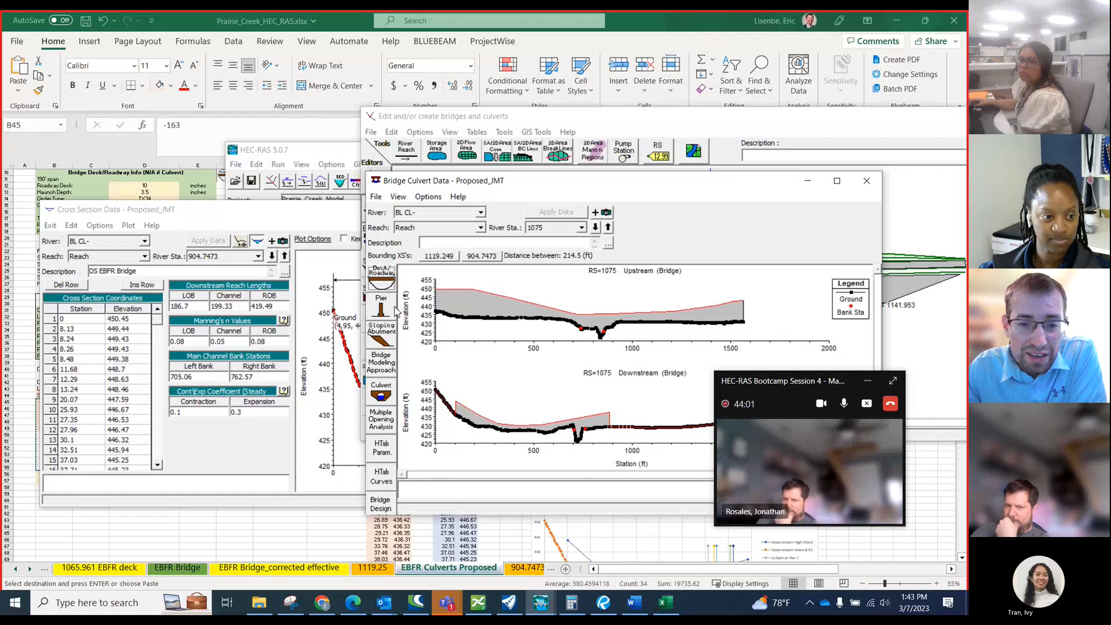
# Open the Culvert Data Editor for river station 1075 and rearrange the windows to expose the Excel culvert centerline stations.
pyautogui.click(388, 389)
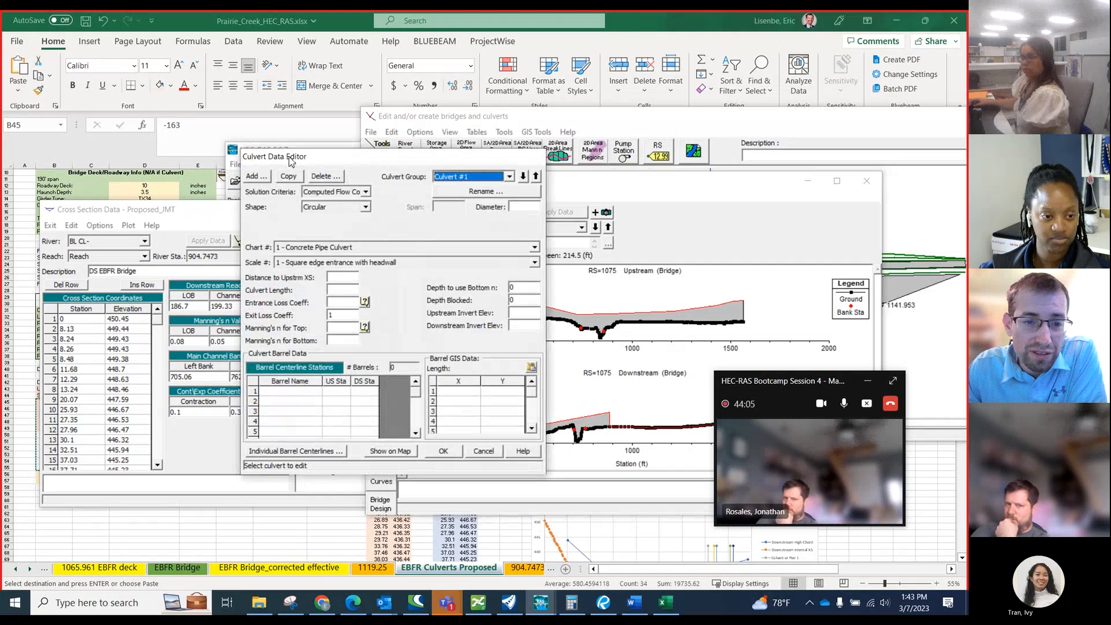
pyautogui.moveTo(332, 157); pyautogui.dragTo(599, 169)
pyautogui.moveTo(275, 213); pyautogui.dragTo(967, 211)
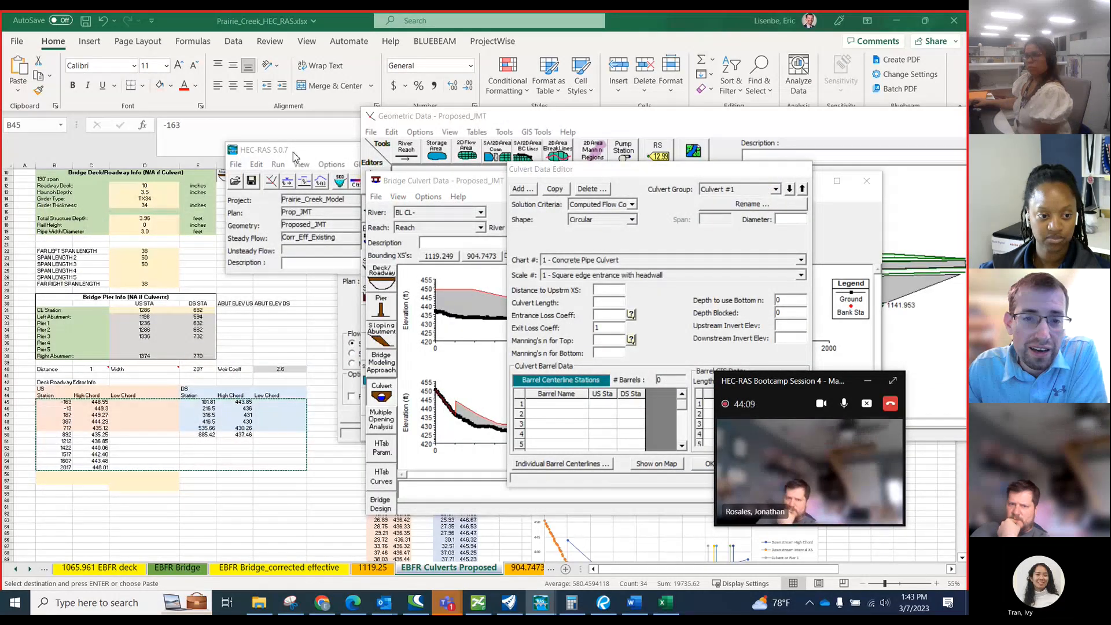
pyautogui.moveTo(296, 157); pyautogui.dragTo(978, 162)
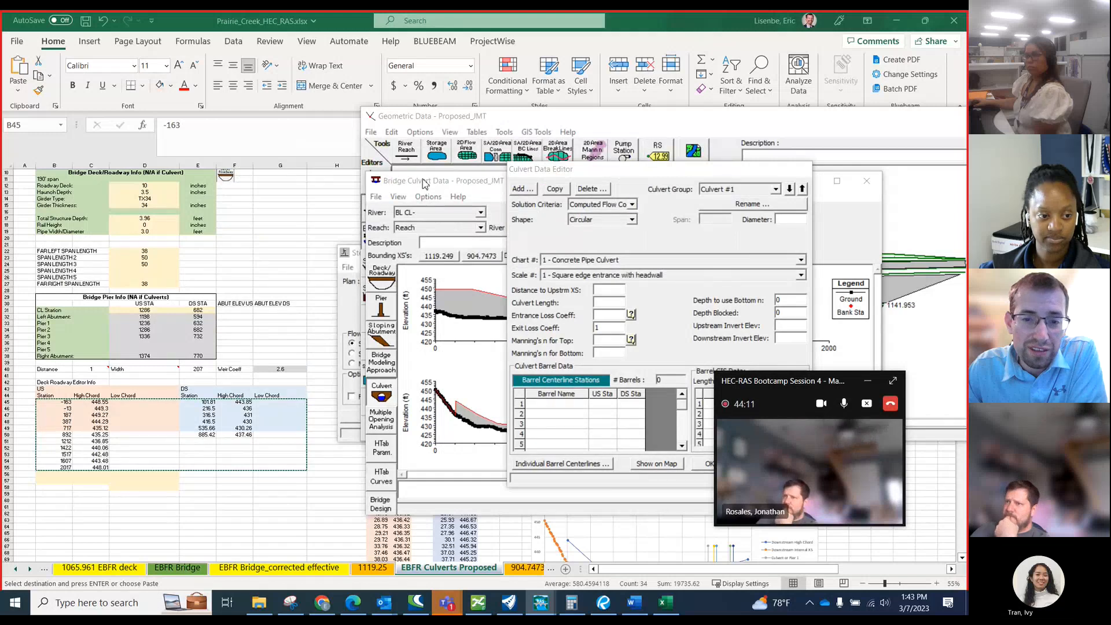
pyautogui.moveTo(461, 180); pyautogui.dragTo(709, 215)
pyautogui.moveTo(527, 120); pyautogui.dragTo(836, 239)
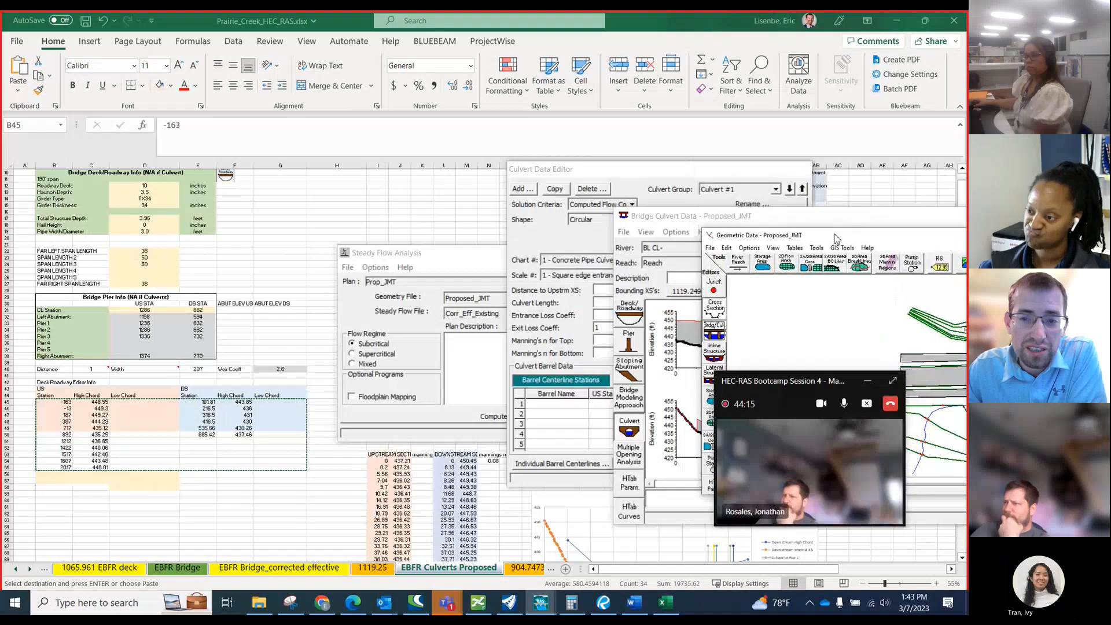
pyautogui.moveTo(658, 216); pyautogui.dragTo(596, 215)
pyautogui.moveTo(589, 174); pyautogui.dragTo(136, 216)
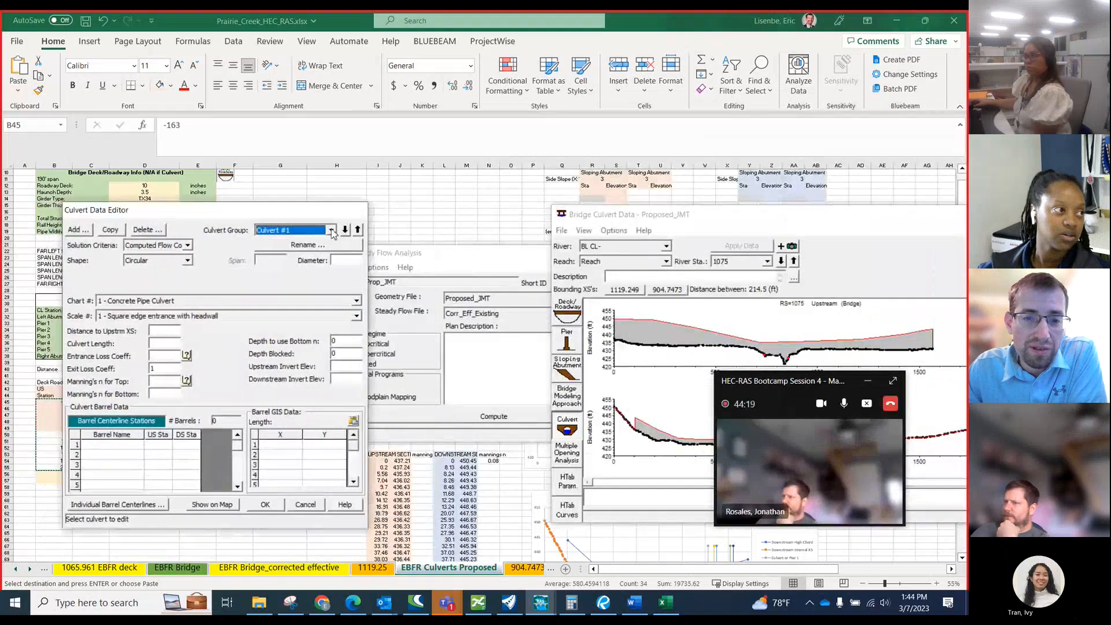
pyautogui.moveTo(435, 253); pyautogui.dragTo(774, 258)
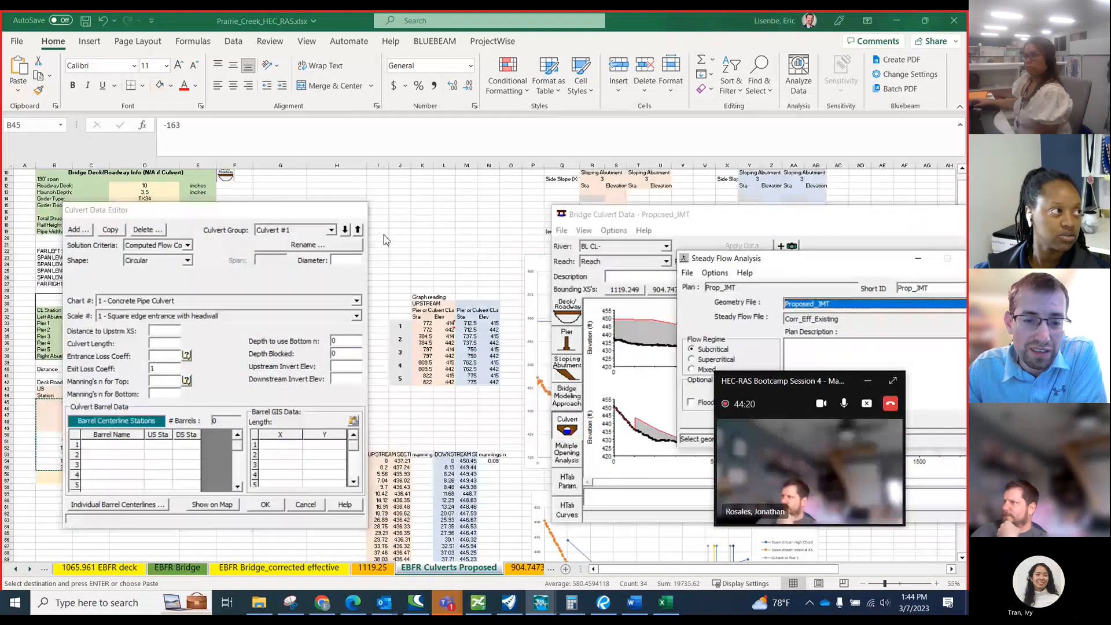
pyautogui.click(213, 215)
pyautogui.moveTo(213, 215); pyautogui.dragTo(193, 178)
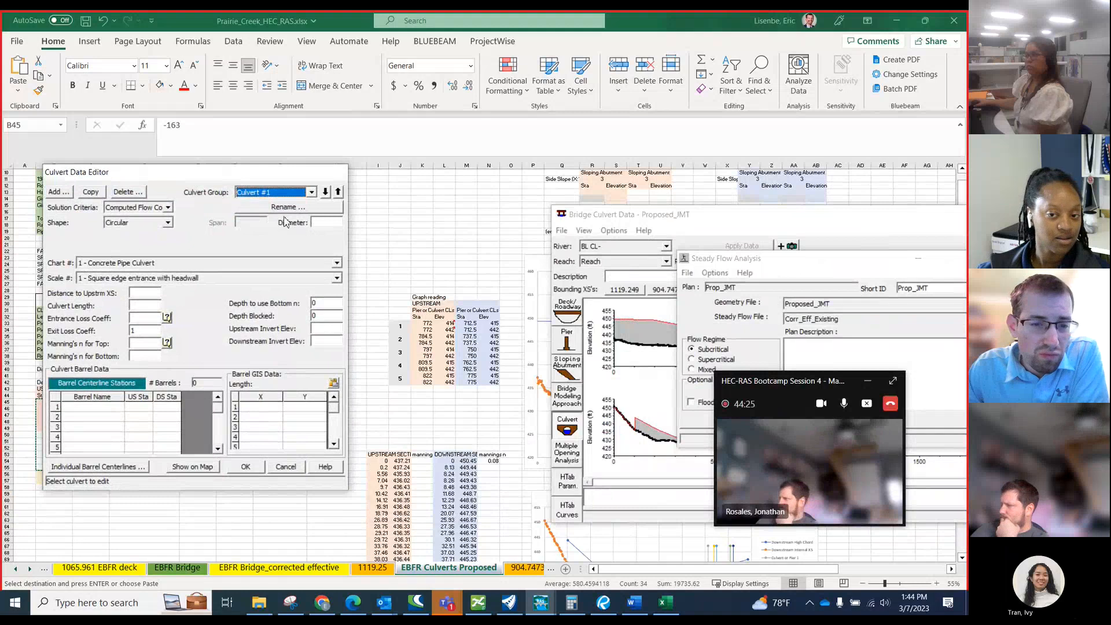
# Set the shape of Culvert #1 to Box and choose chart 8 - flared wingwalls.
pyautogui.click(336, 264)
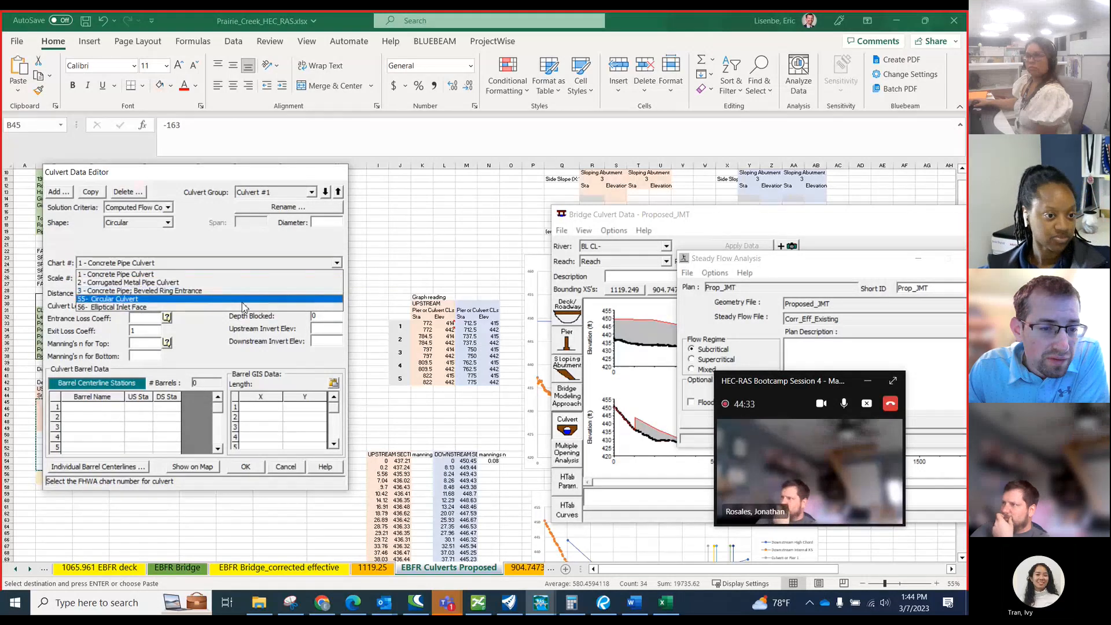
pyautogui.click(185, 230)
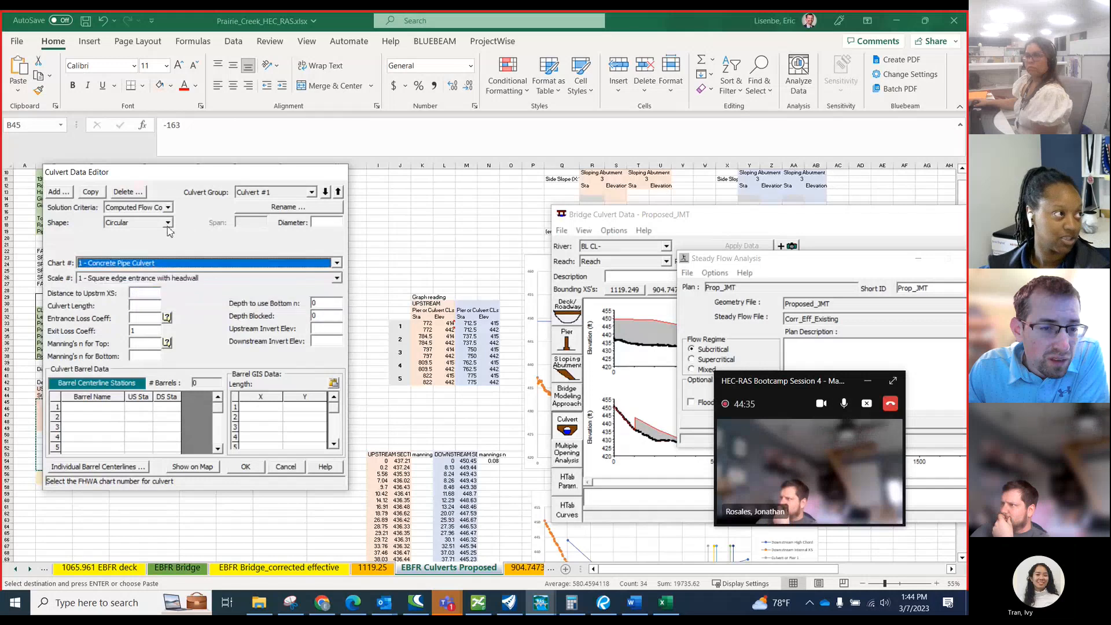
pyautogui.click(167, 222)
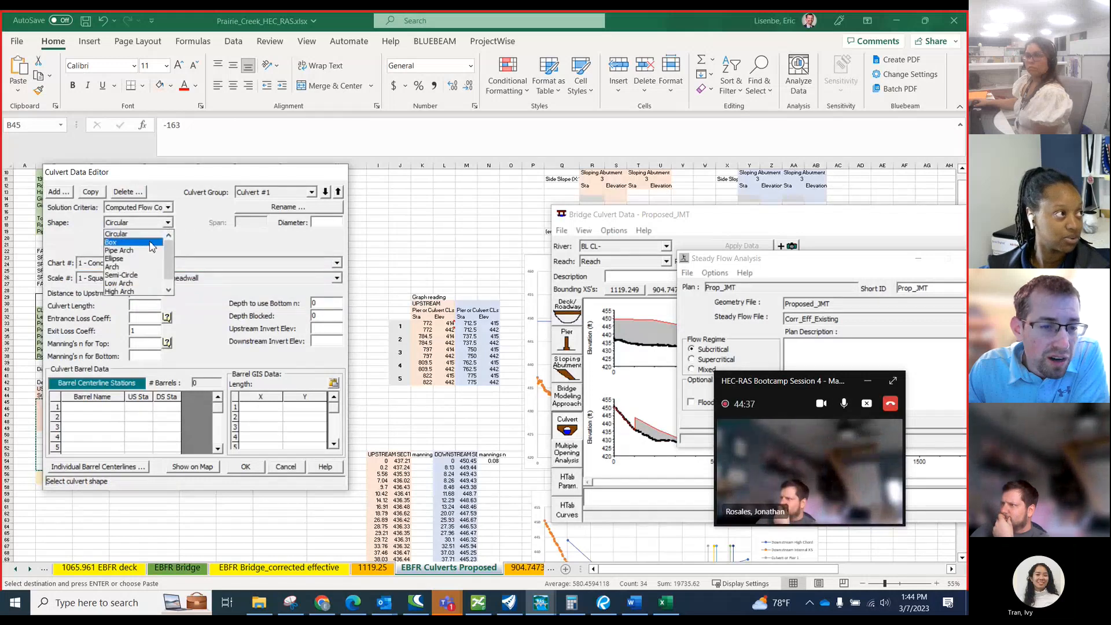
pyautogui.click(155, 243)
pyautogui.click(337, 263)
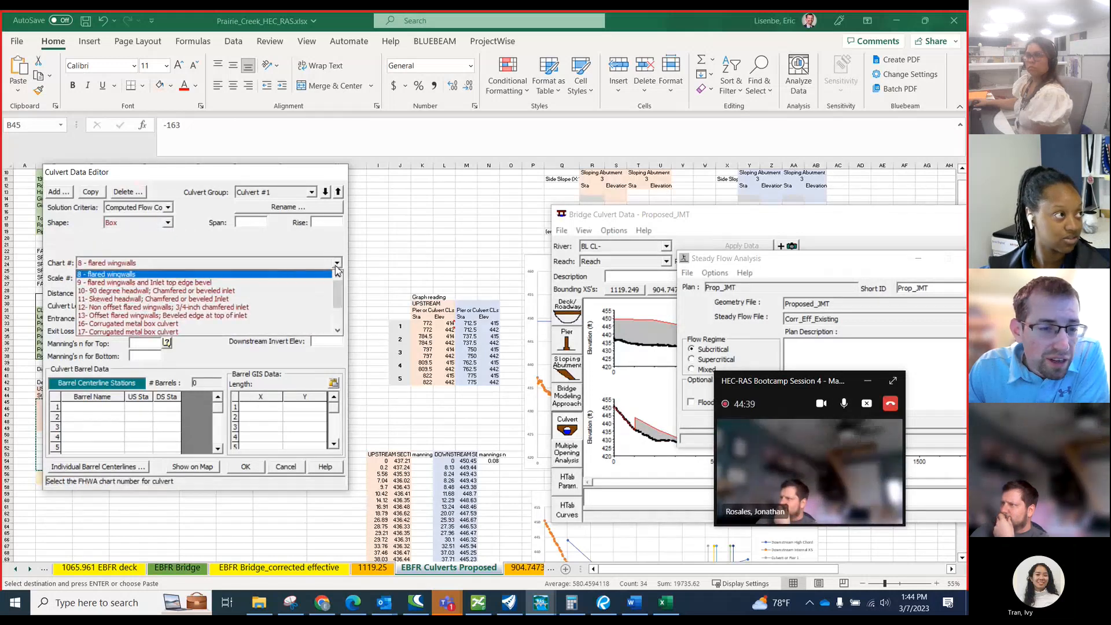
pyautogui.click(264, 276)
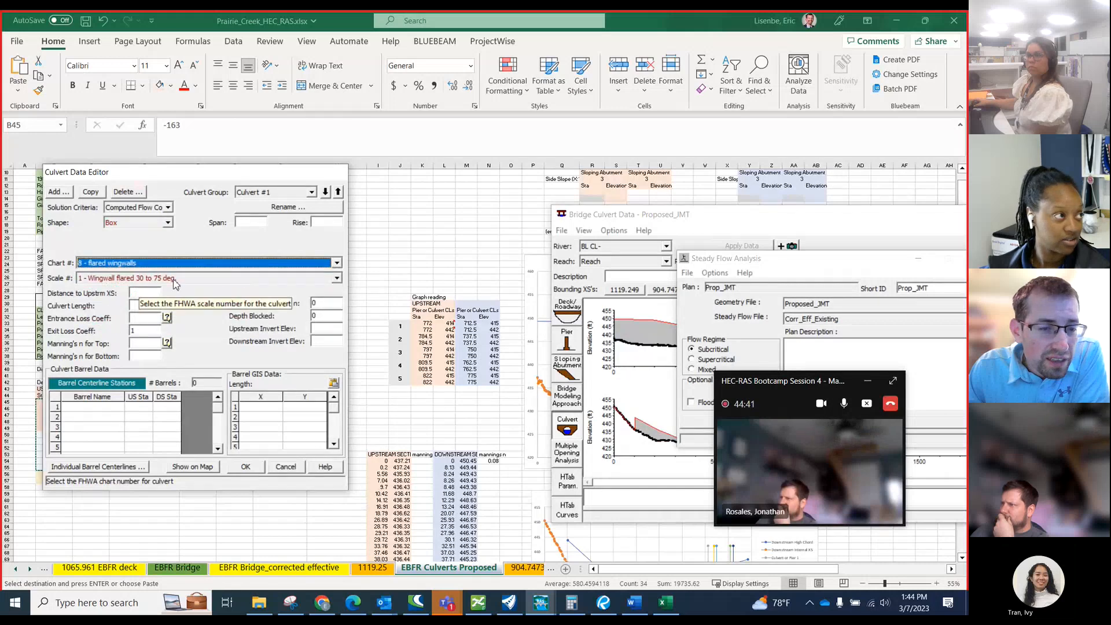
# Set the box culvert's span to 10 ft and its rise to 5 ft.
pyautogui.click(253, 222)
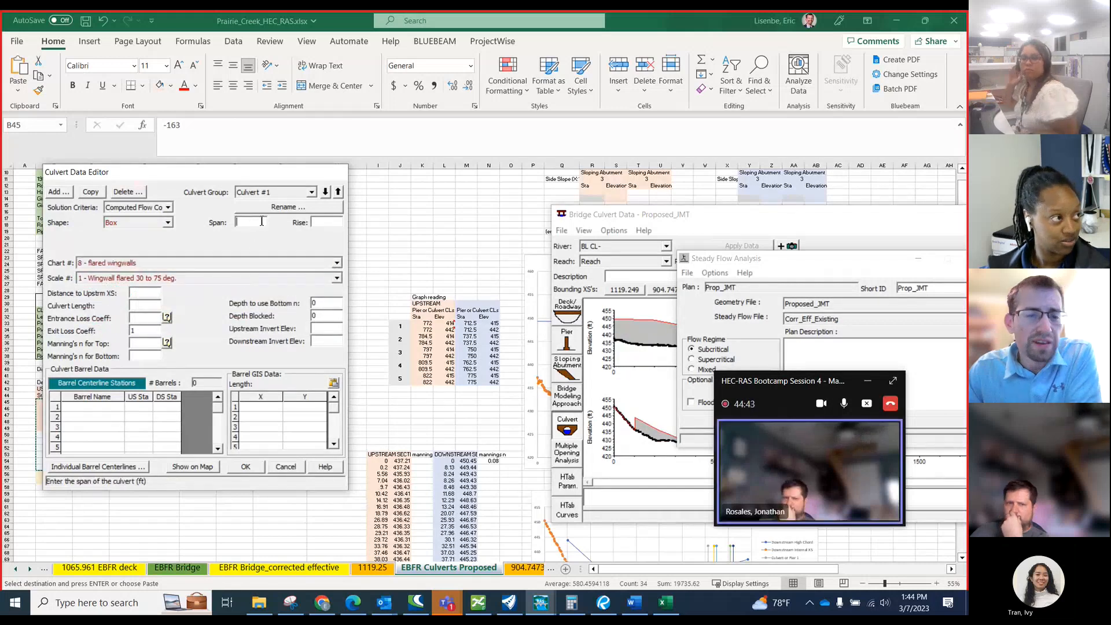
pyautogui.write('10')
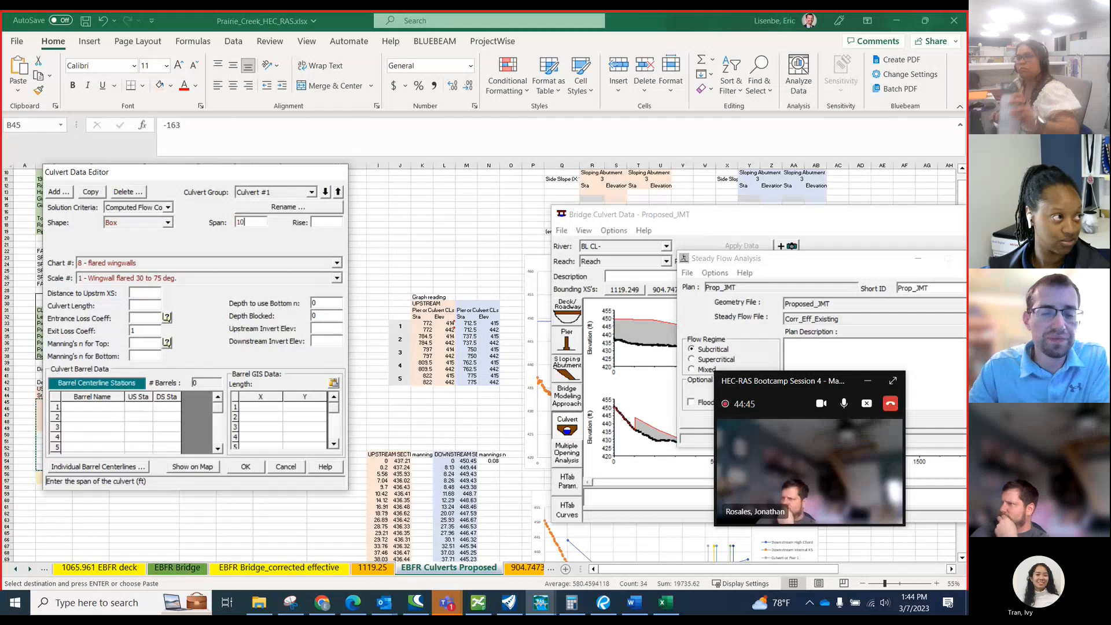
pyautogui.click(325, 223)
pyautogui.write('5')
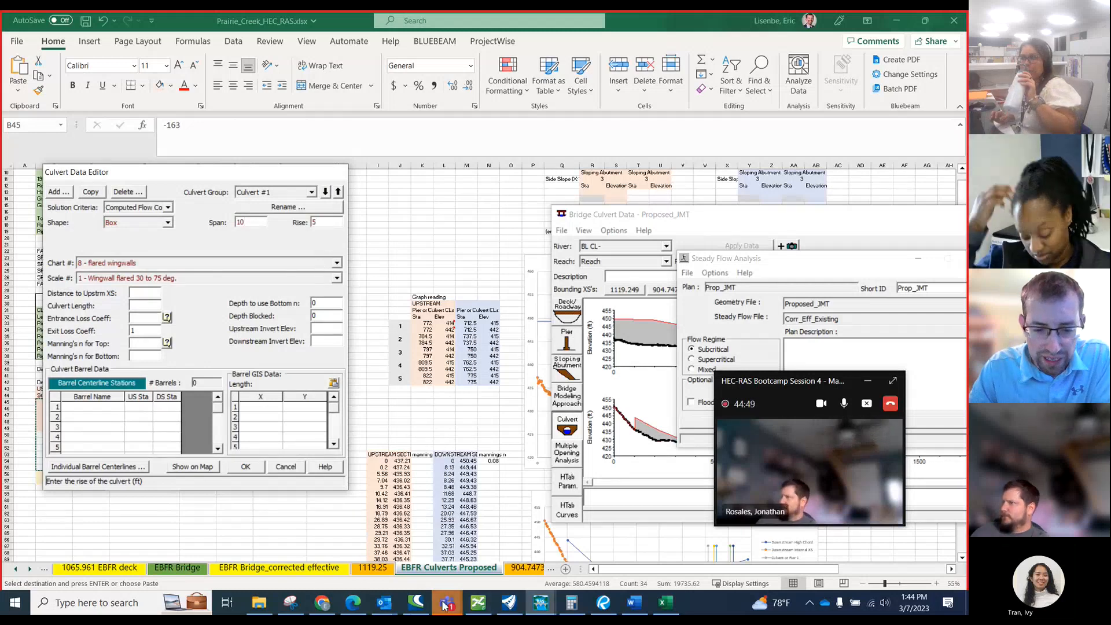
# Switch to Teams and open the plan image in the design engineer's chat to read the culvert flowline elevations.
pyautogui.moveTo(451, 602)
pyautogui.click(324, 520)
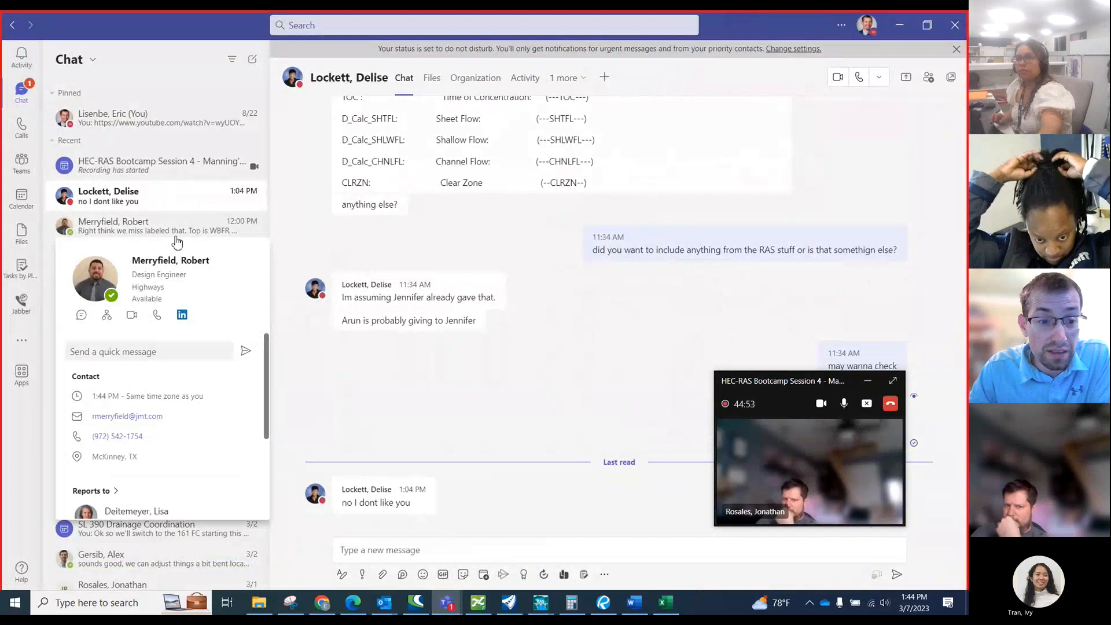
pyautogui.click(219, 227)
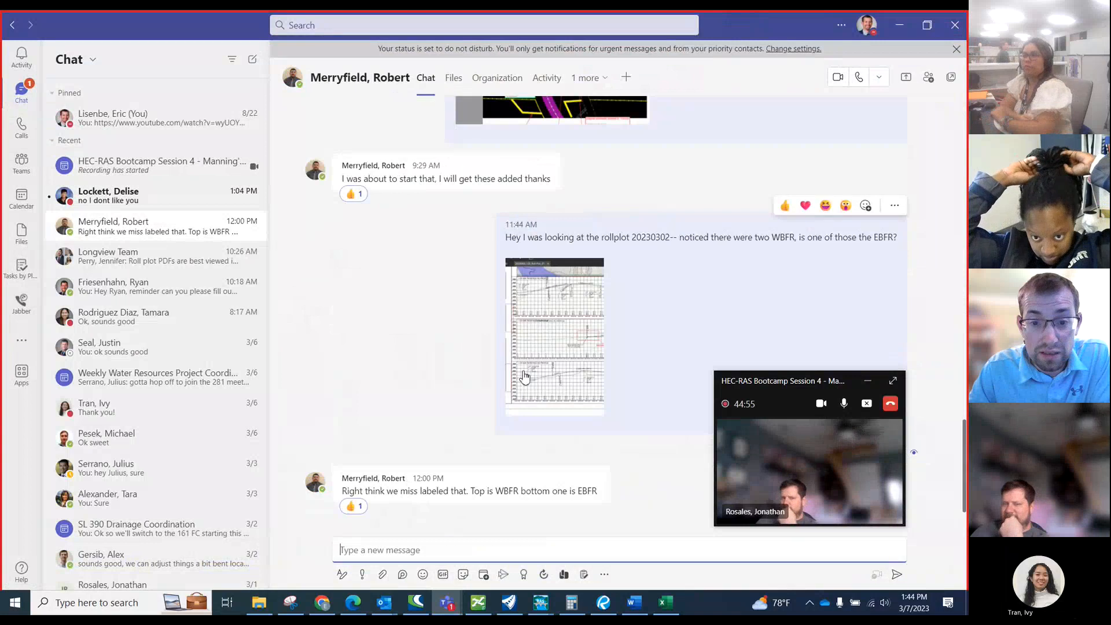
pyautogui.scroll(4, 549, 347)
pyautogui.click(581, 310)
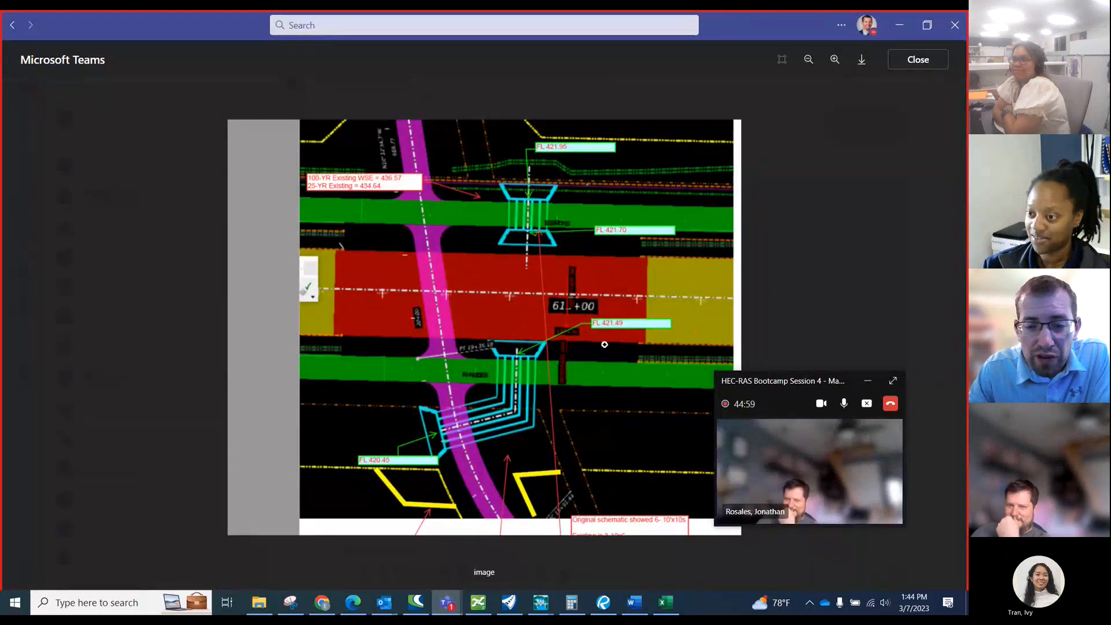
# Return to HEC-RAS and set the culvert's upstream invert elevation to 421.49 ft.
pyautogui.click(899, 24)
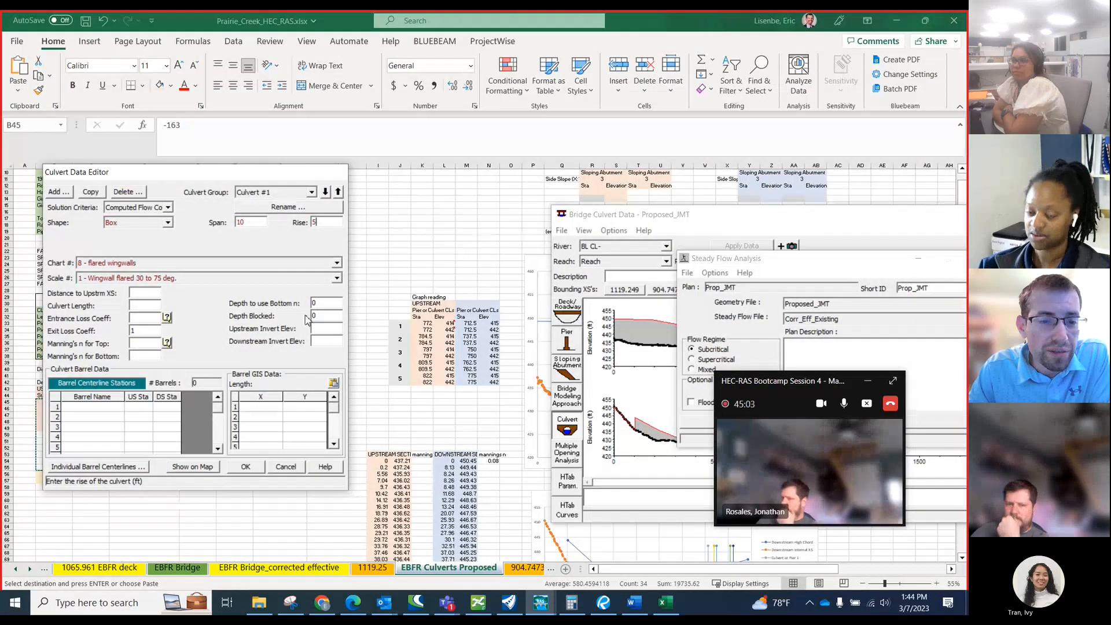
pyautogui.click(324, 328)
pyautogui.write('4')
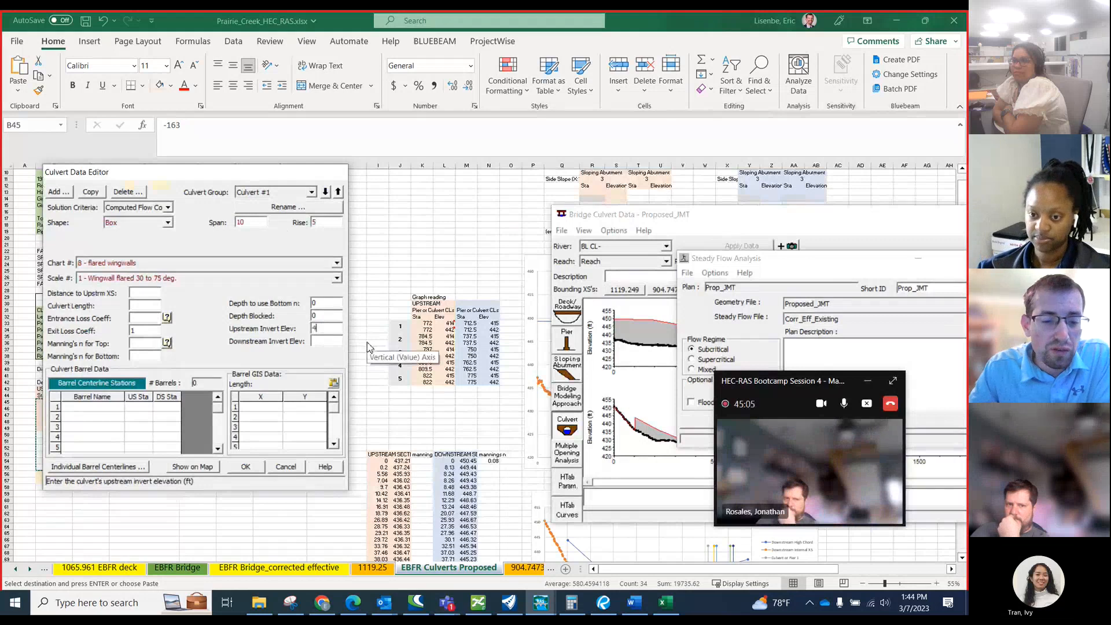
pyautogui.write('21.49')
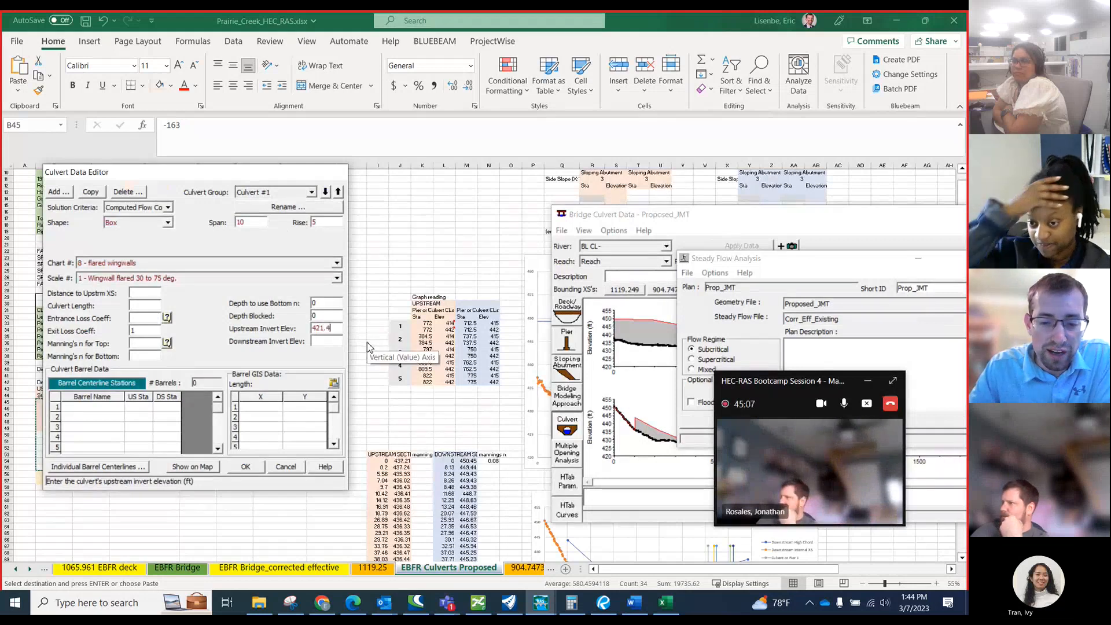
# Recheck the downstream flowline in the Teams plan image and set the culvert's downstream invert elevation to 420.45 ft.
pyautogui.click(320, 340)
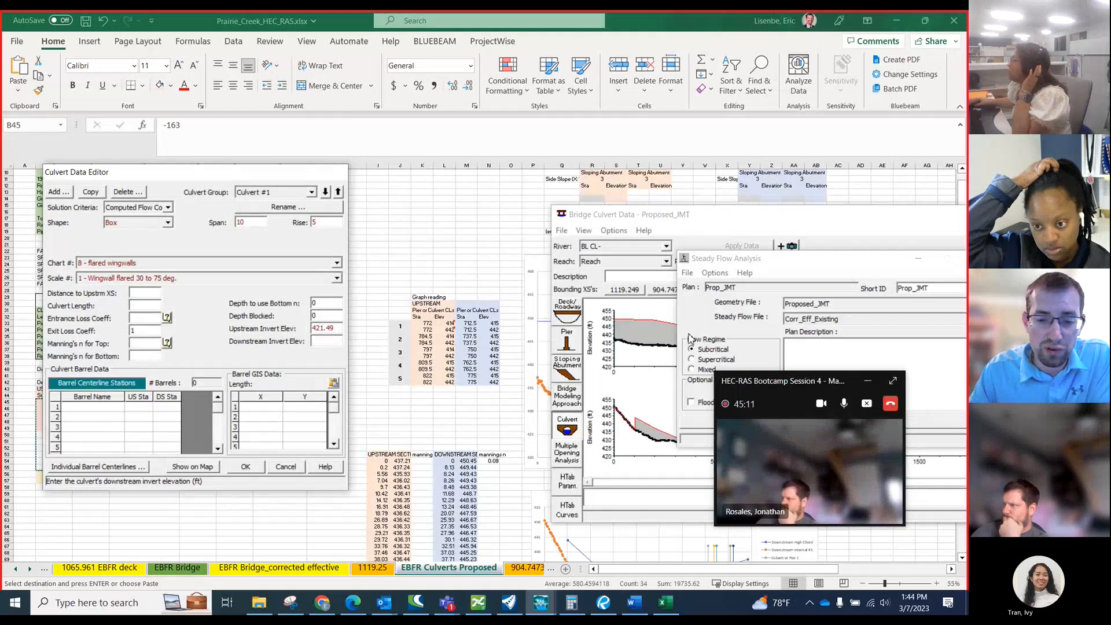
pyautogui.moveTo(604, 605)
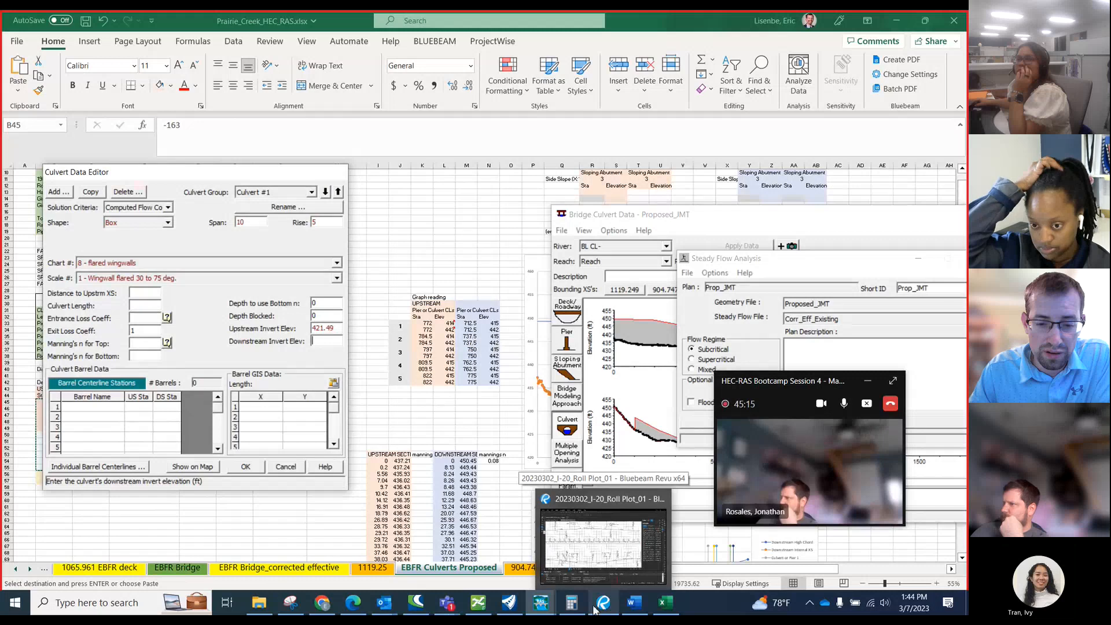
pyautogui.moveTo(457, 609)
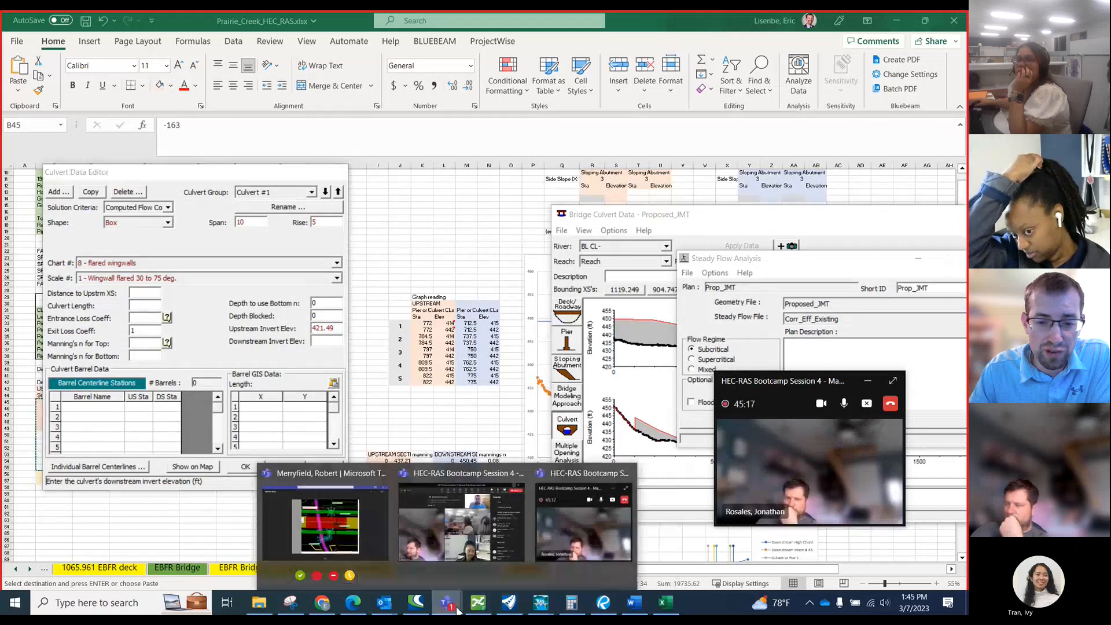
pyautogui.click(359, 543)
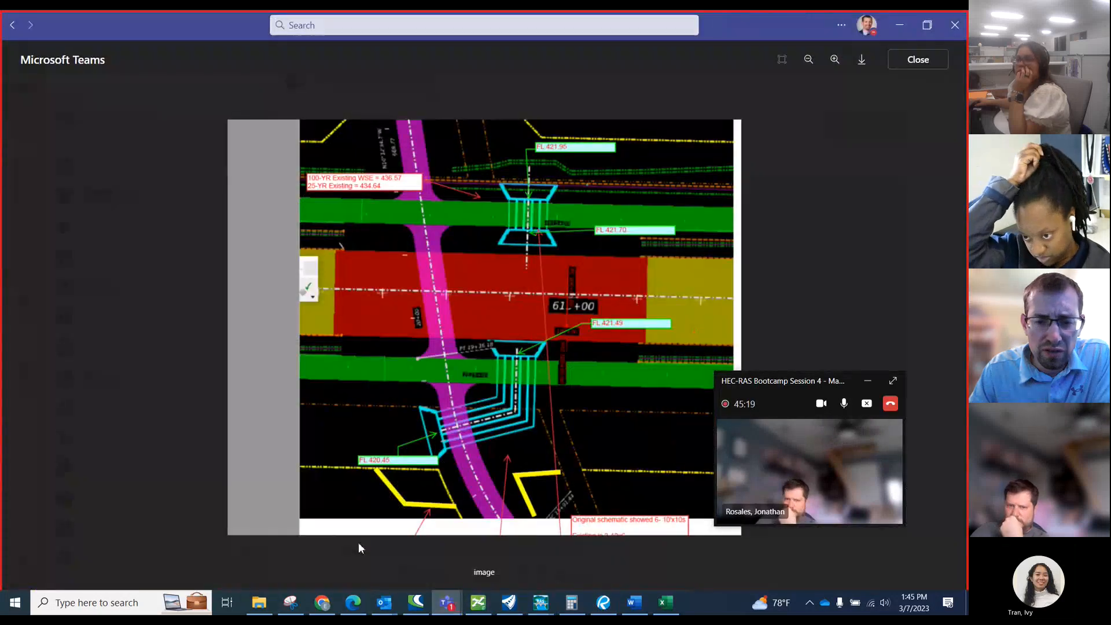
pyautogui.click(899, 25)
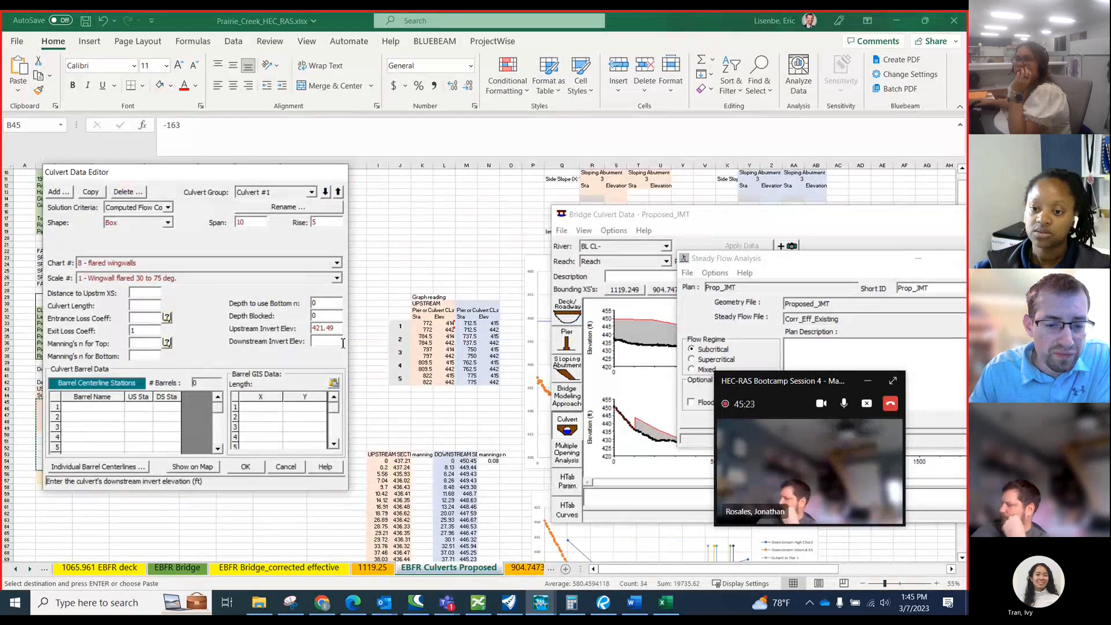
pyautogui.write('42')
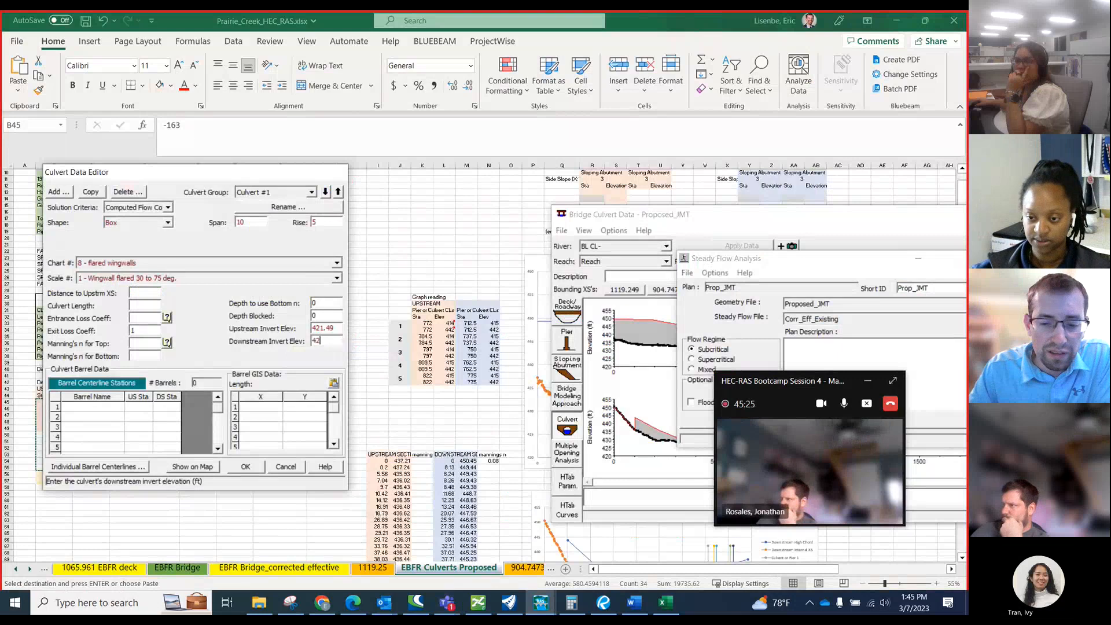
pyautogui.write('0.45')
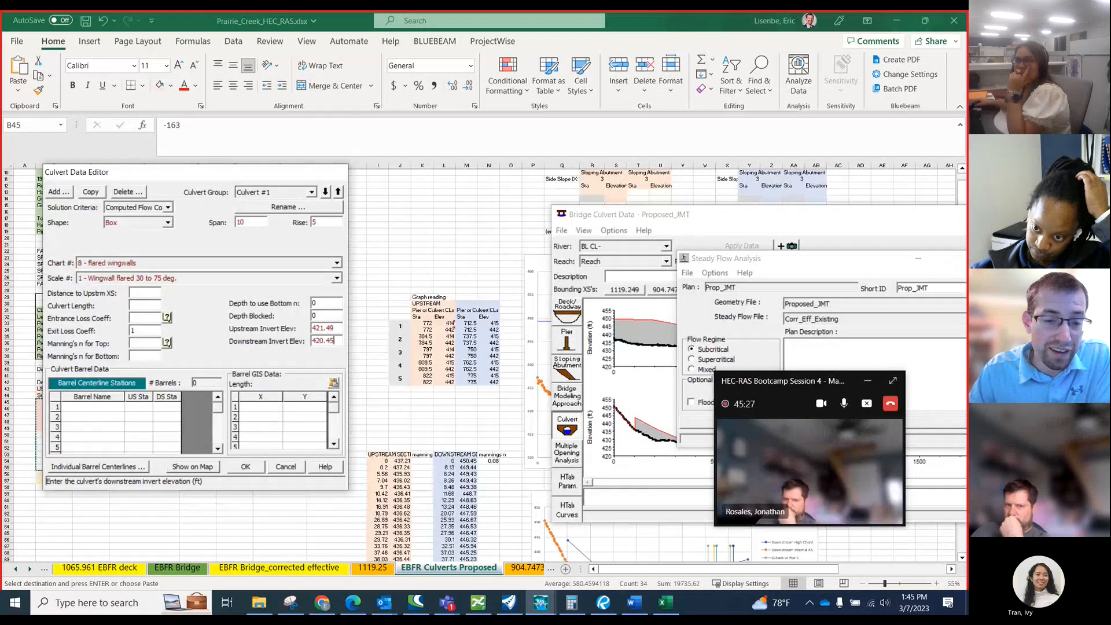
# Name the first culvert barrel Barrel 1 and enter 772 as its upstream centerline station.
pyautogui.click(107, 411)
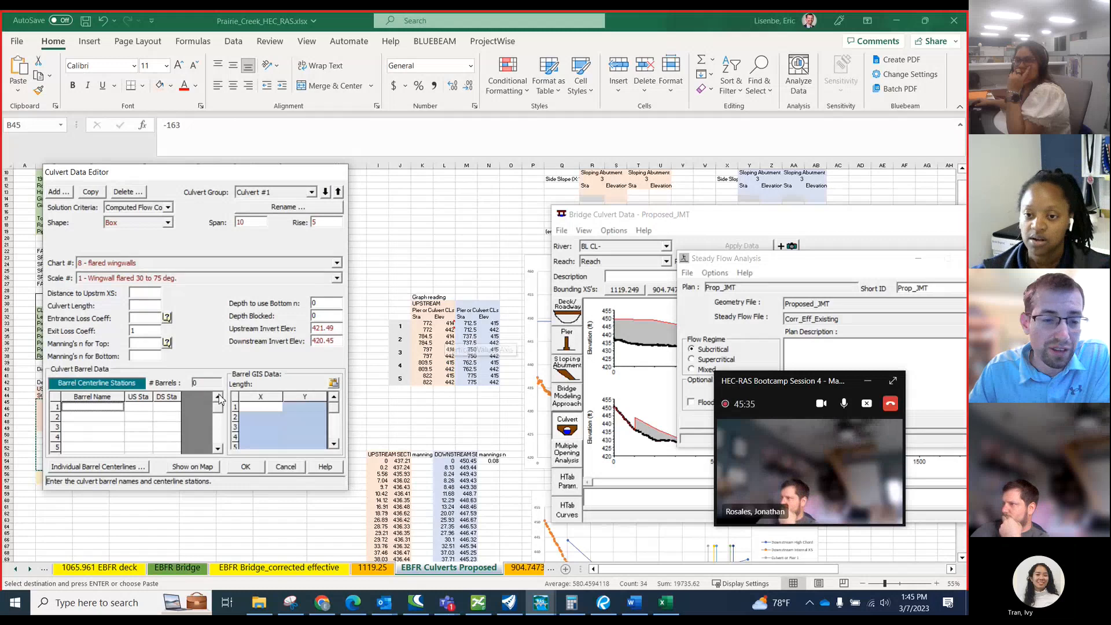
pyautogui.click(260, 407)
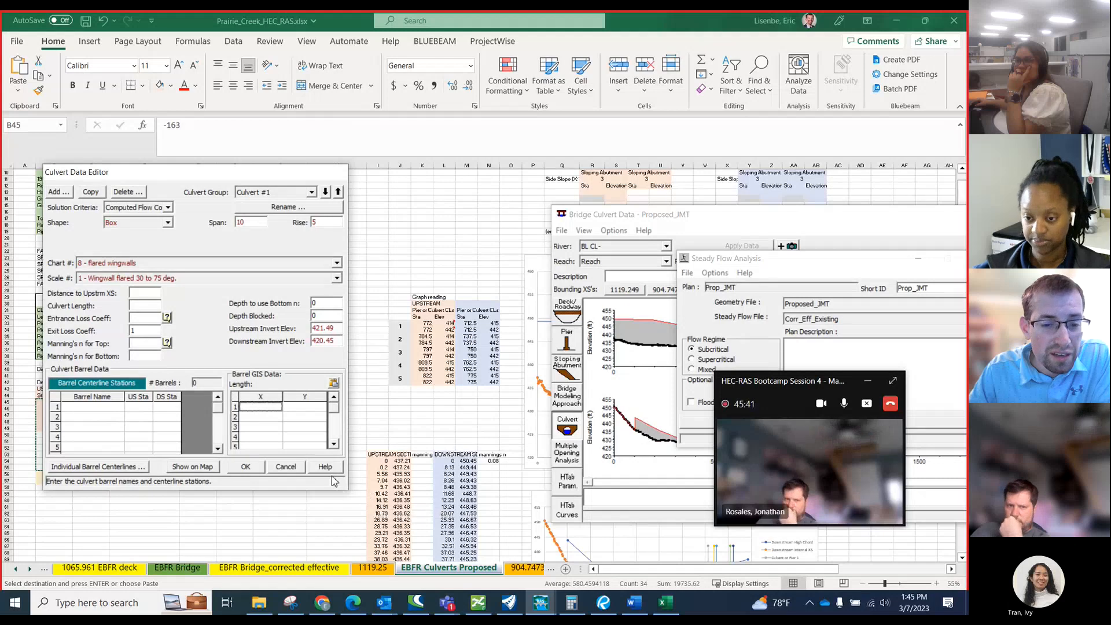
pyautogui.click(144, 408)
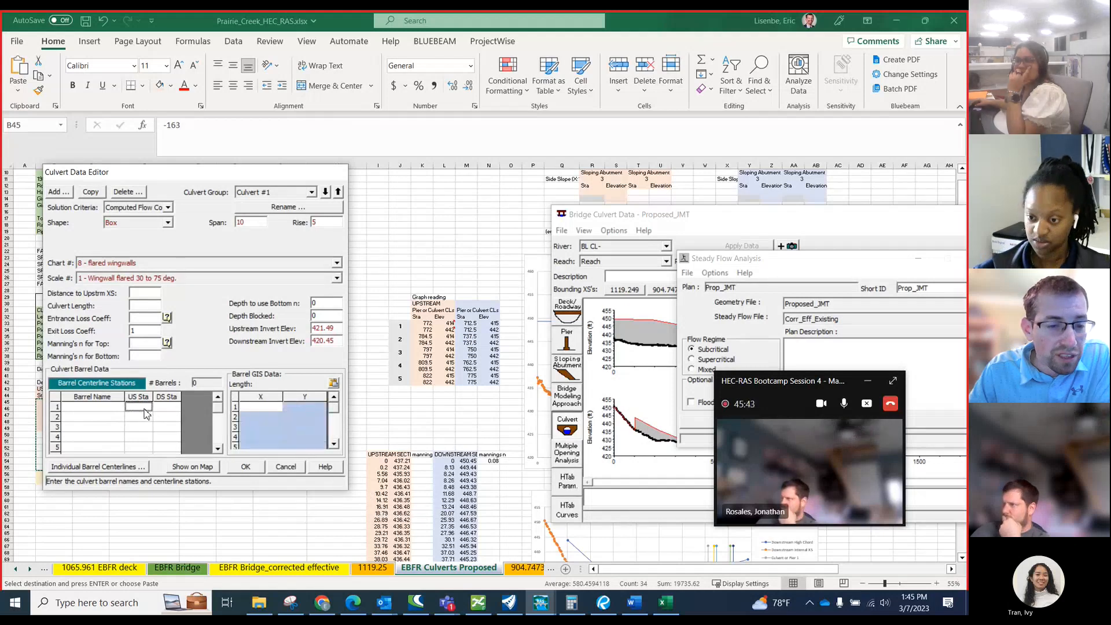
pyautogui.click(167, 408)
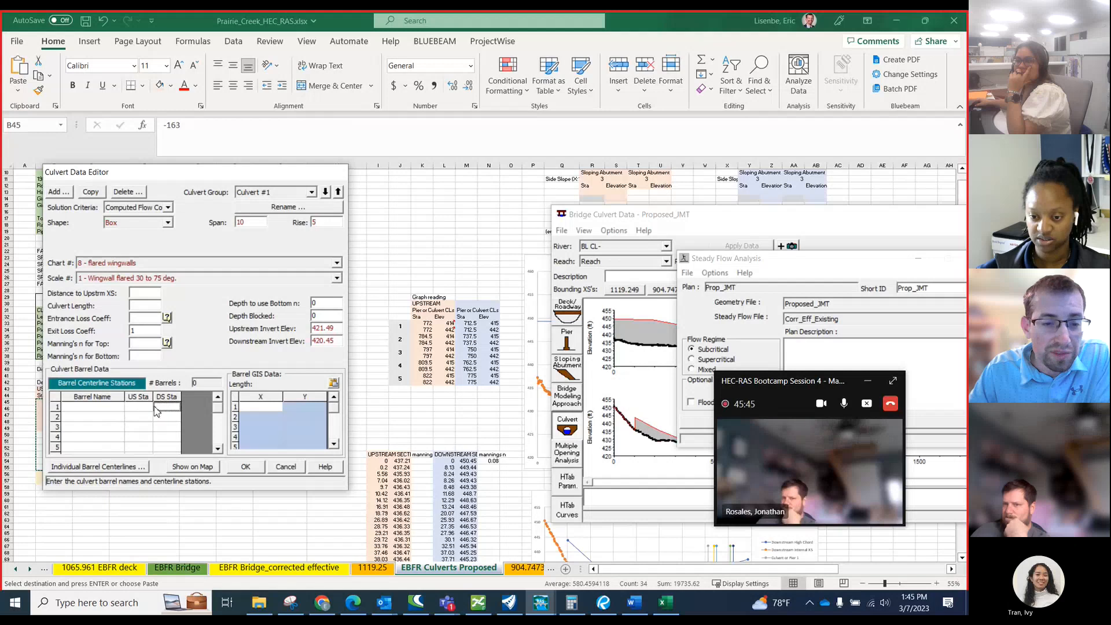
pyautogui.click(98, 407)
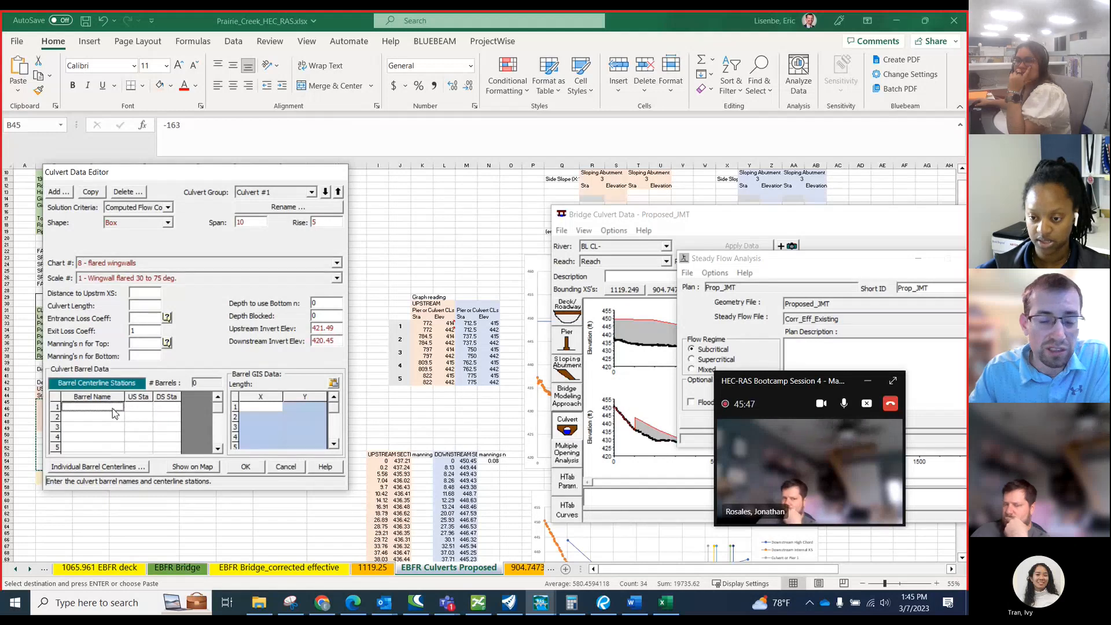
pyautogui.write('Barrel')
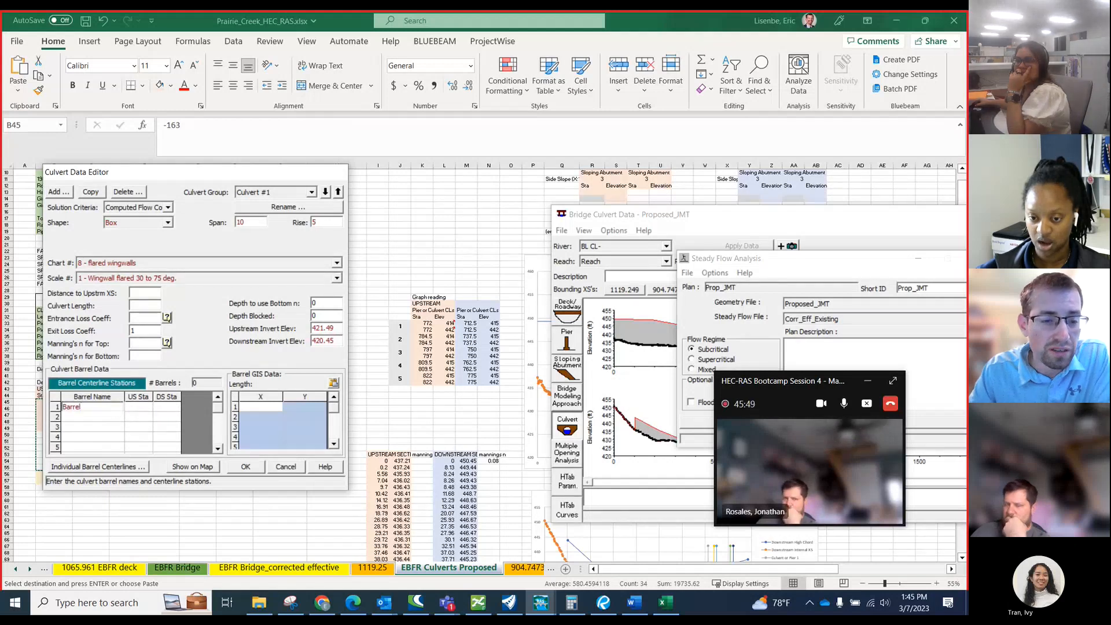
pyautogui.write(' 1')
pyautogui.press('Tab')
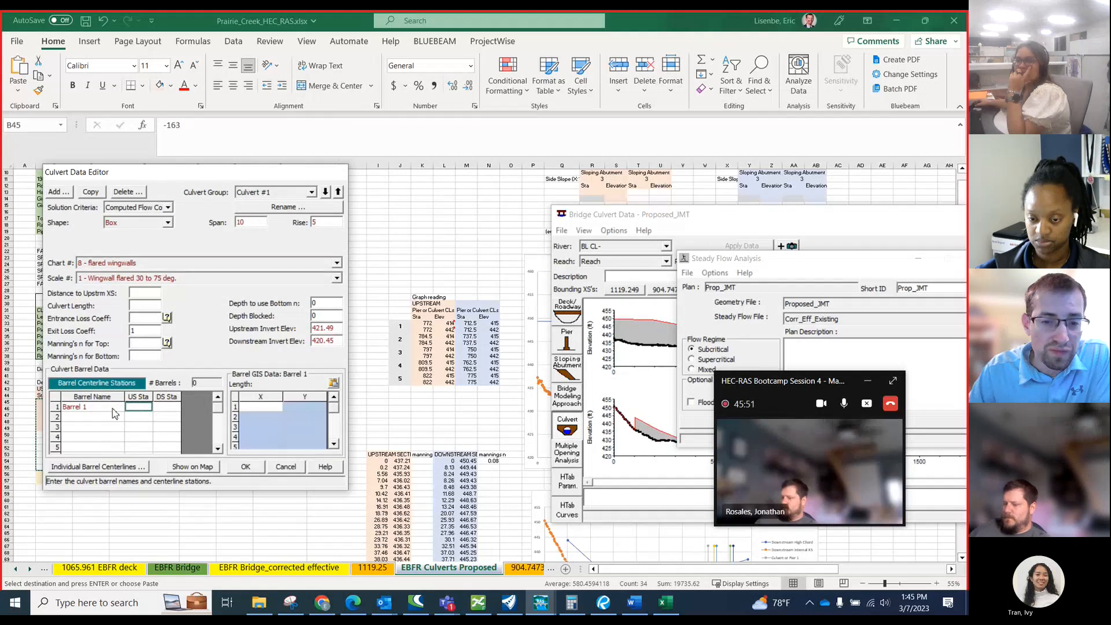
pyautogui.write('772')
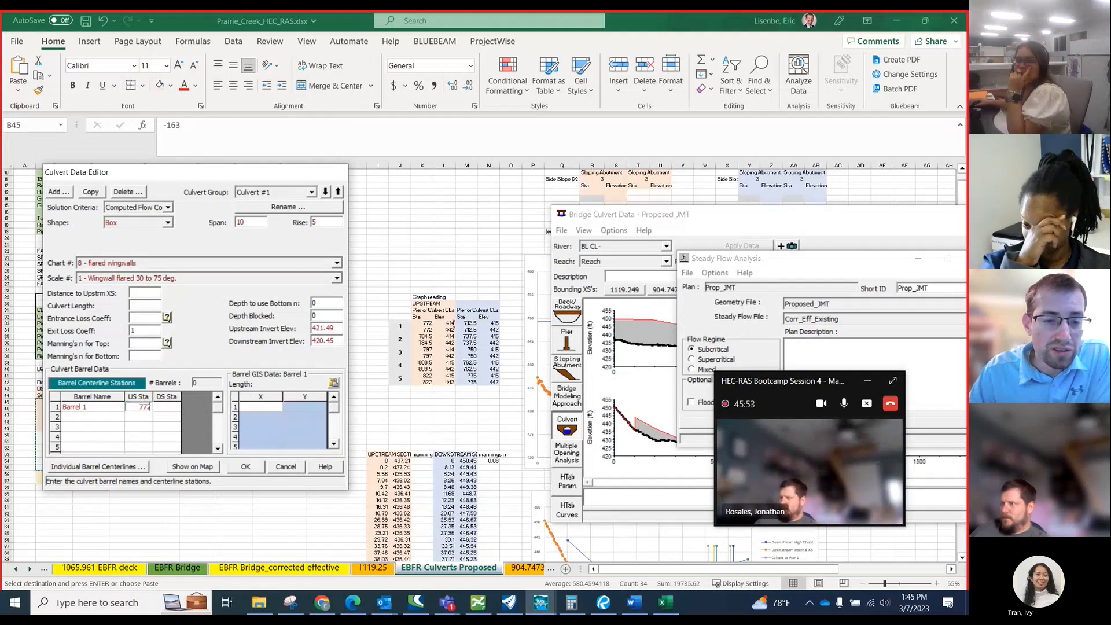
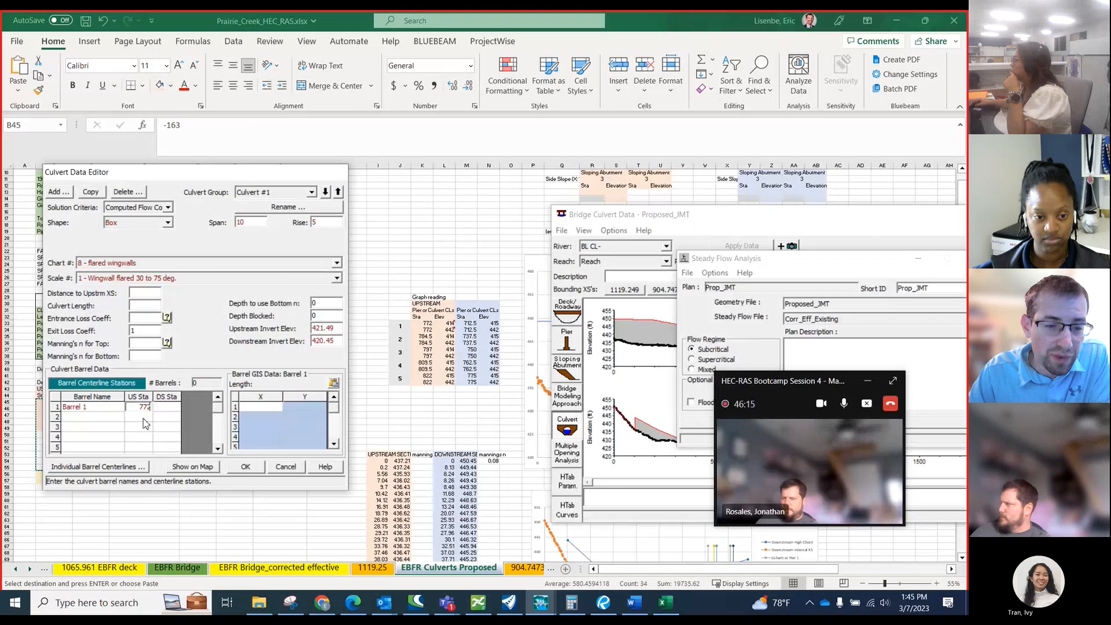
# Enter 712.5 as Barrel 1's downstream centerline station, and 784.5 upstream and 737.5 downstream for the second barrel.
pyautogui.click(167, 408)
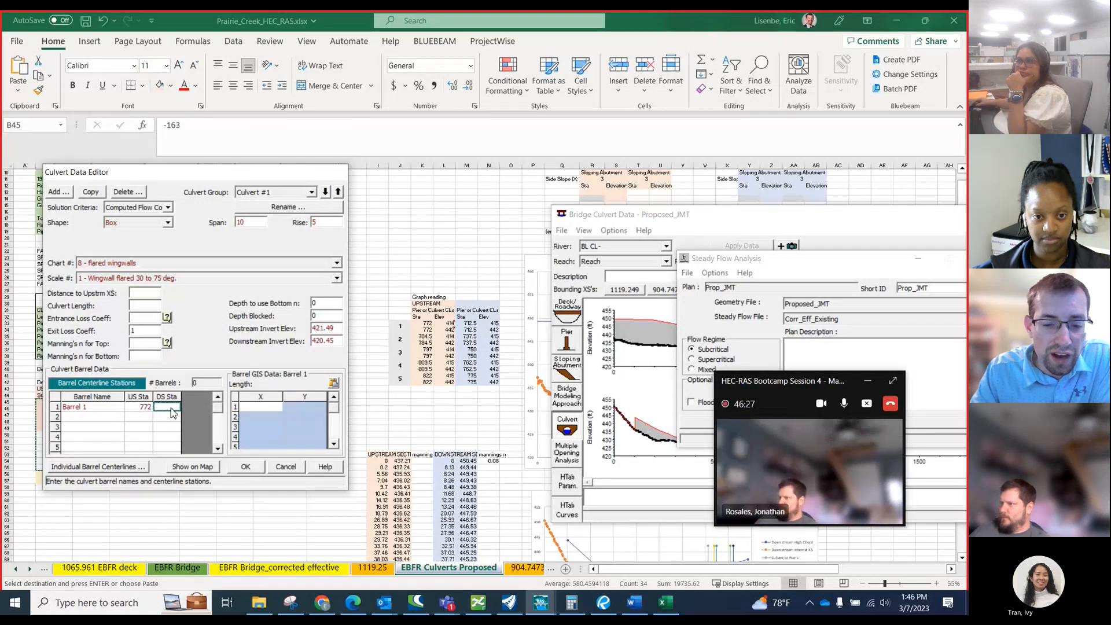
pyautogui.click(172, 409)
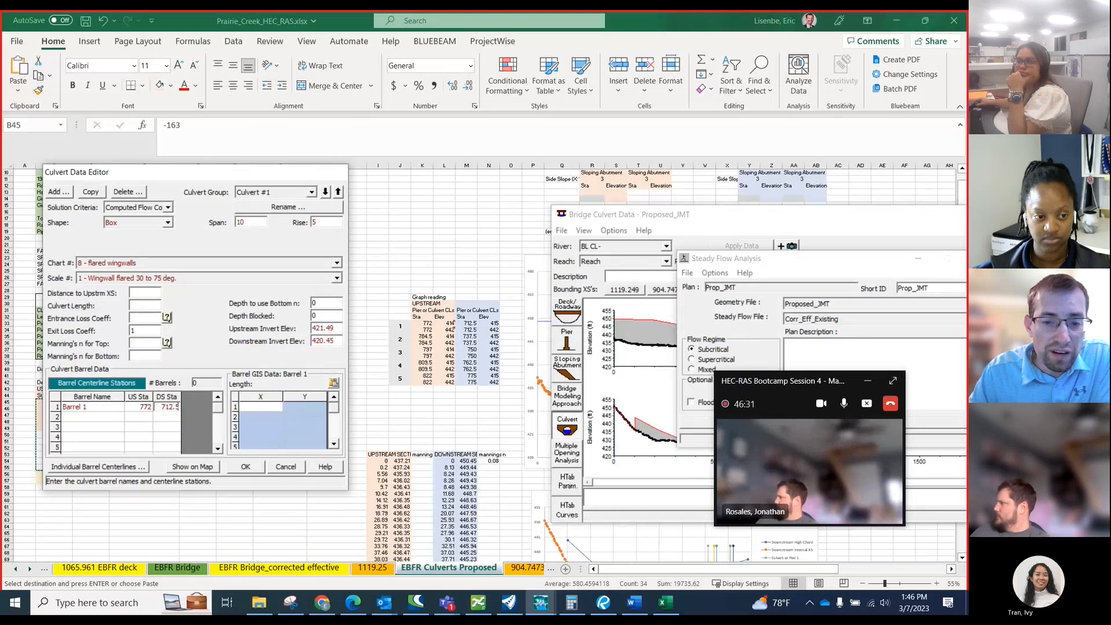
pyautogui.click(139, 416)
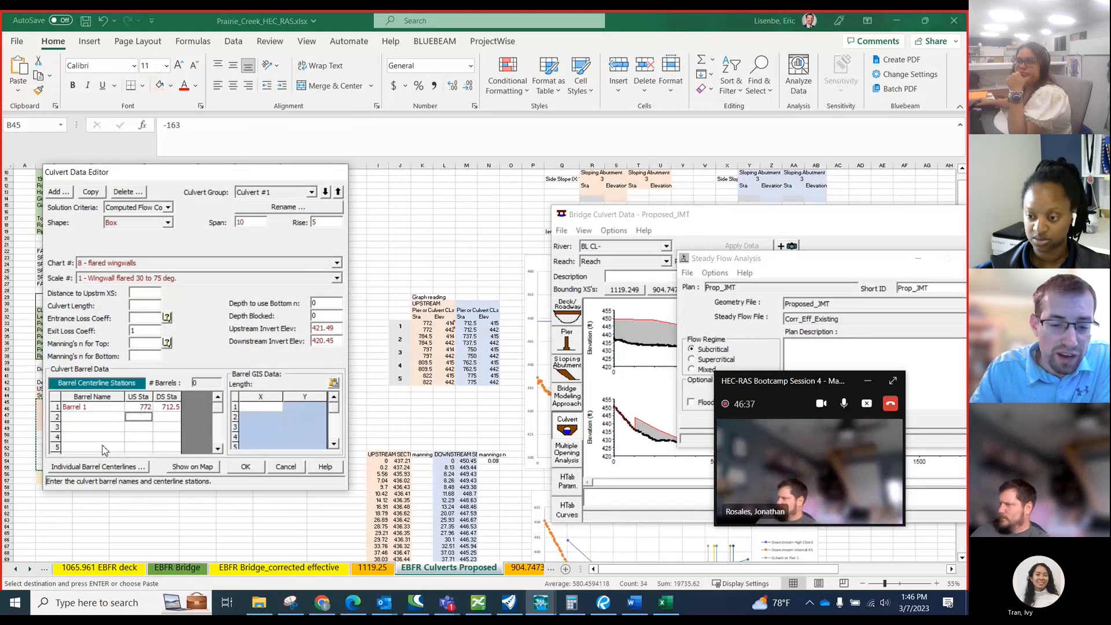
pyautogui.write('75')
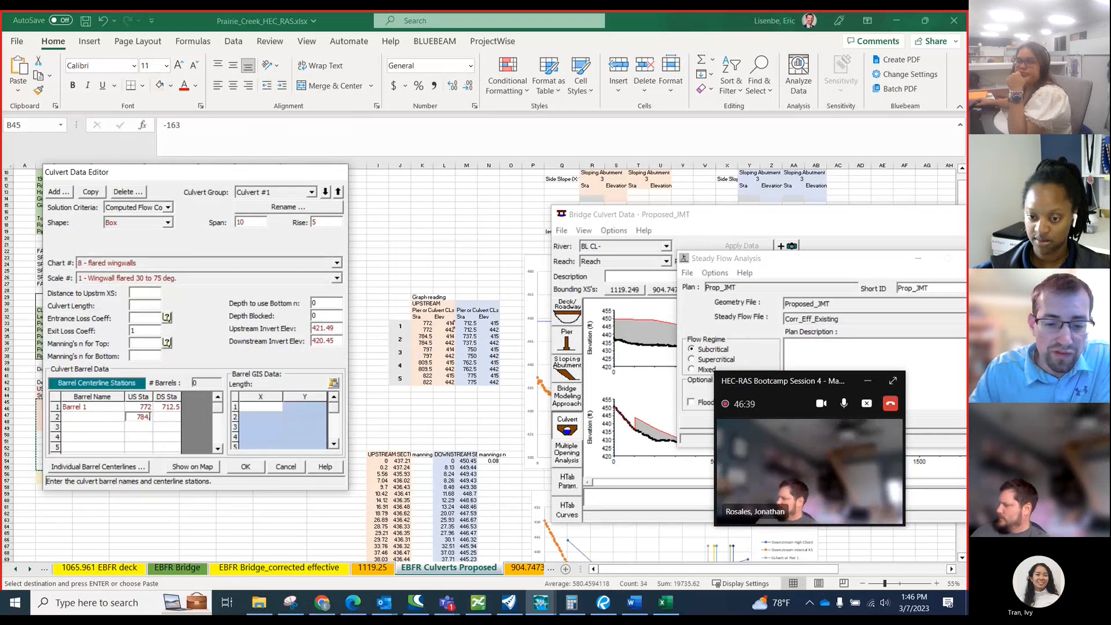
pyautogui.press('Tab')
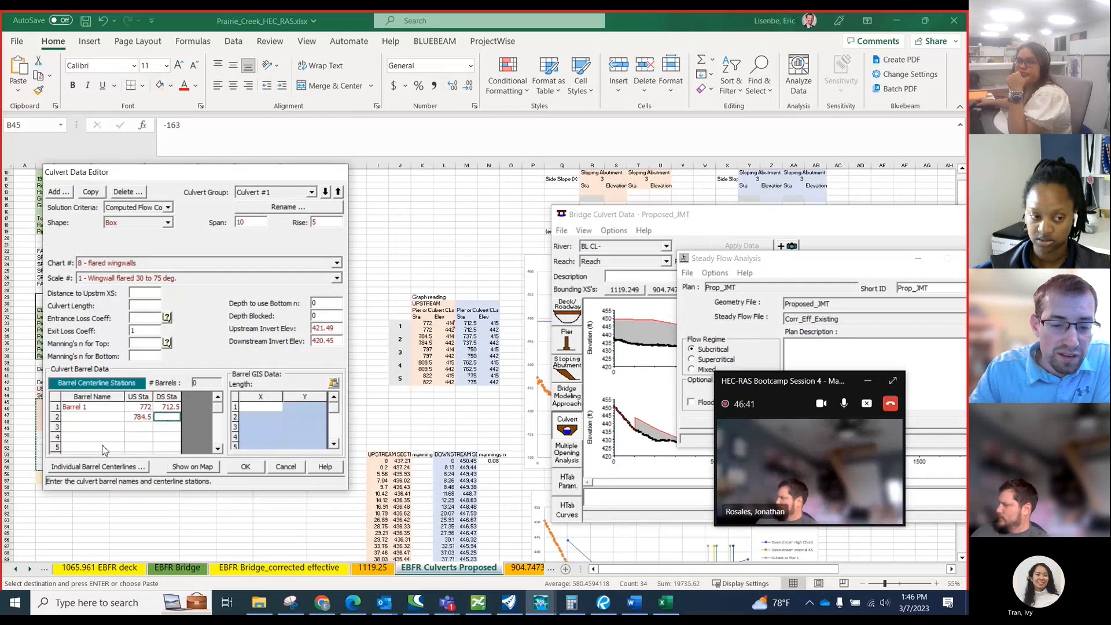
pyautogui.write('73')
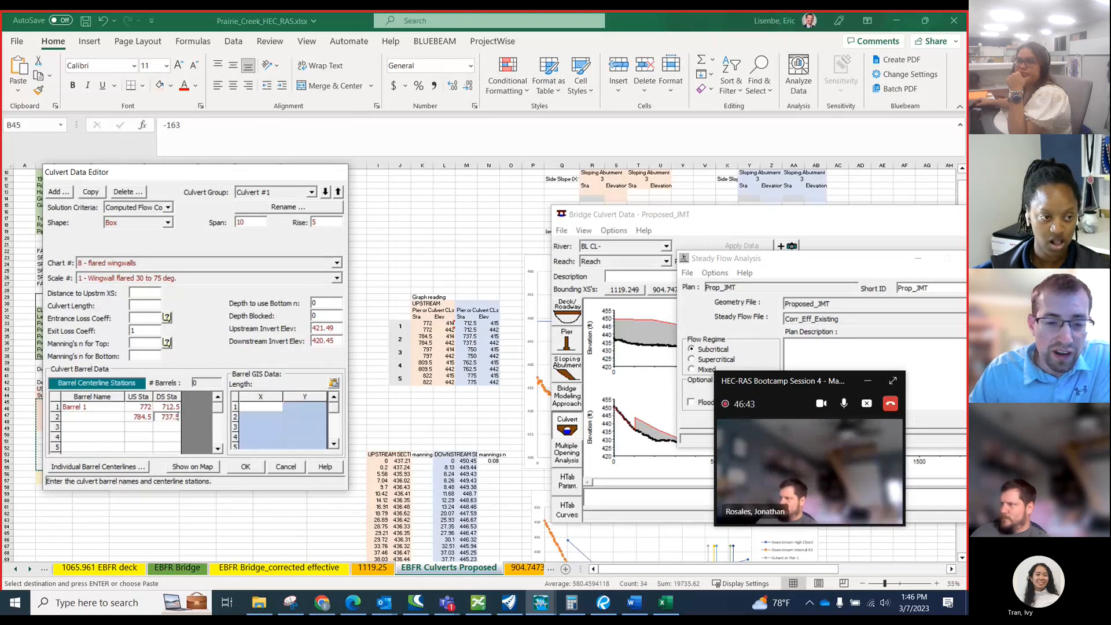
pyautogui.write('7.5')
pyautogui.press('Tab')
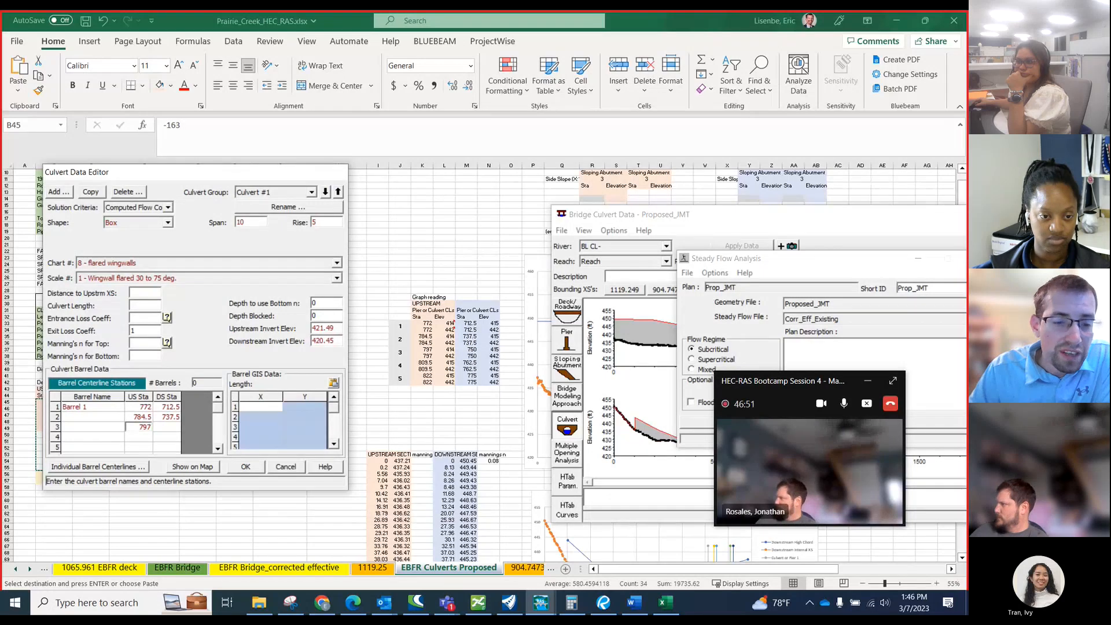
# Enter the third barrel's centerline stations as 797 upstream and 750 downstream, and the fourth's as 809.5 and 762.5.
pyautogui.press('Tab')
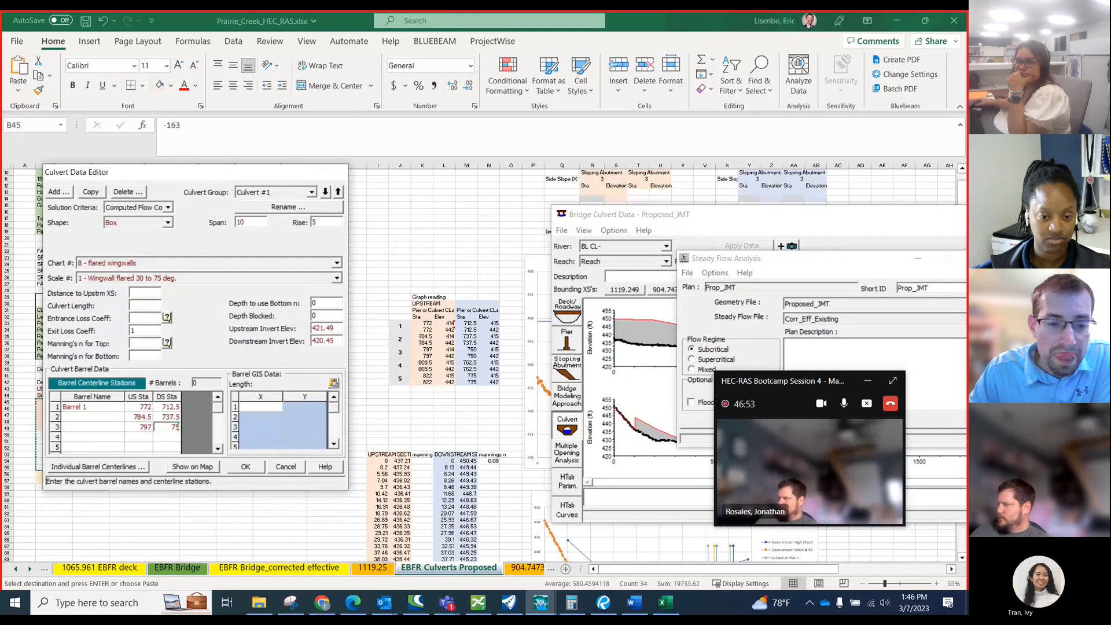
pyautogui.write('750')
pyautogui.press('Tab')
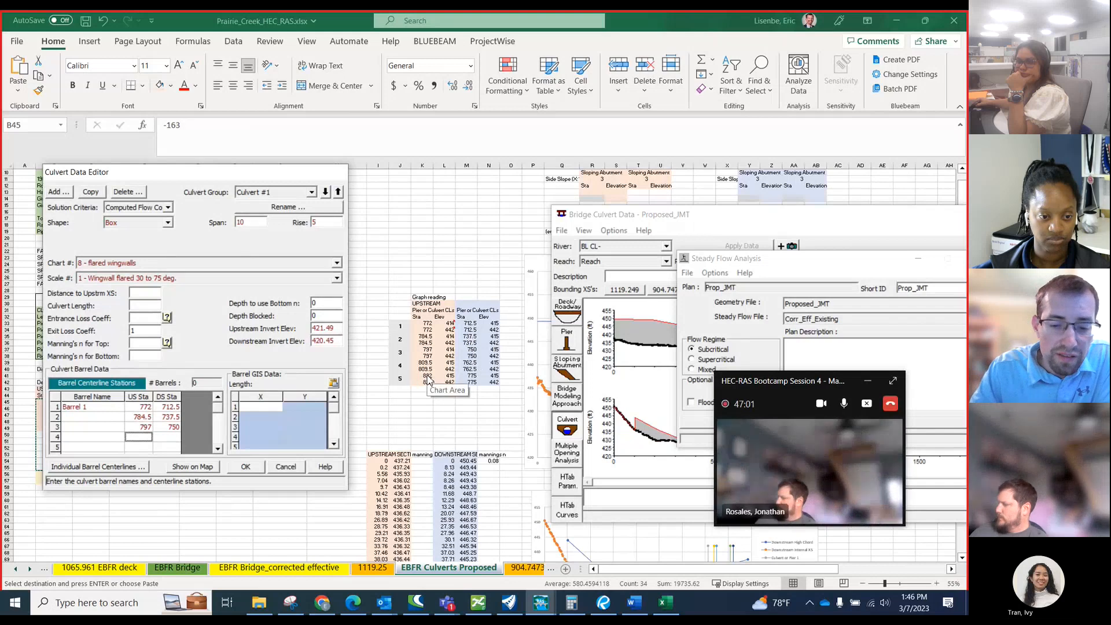
pyautogui.write('809')
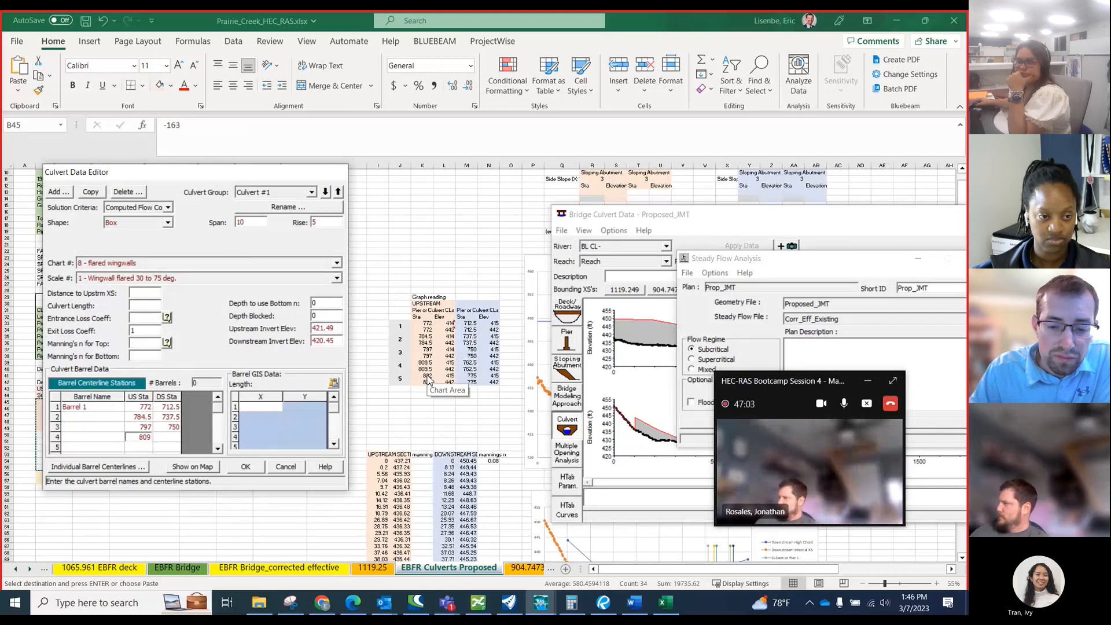
pyautogui.write('.5')
pyautogui.press('Tab')
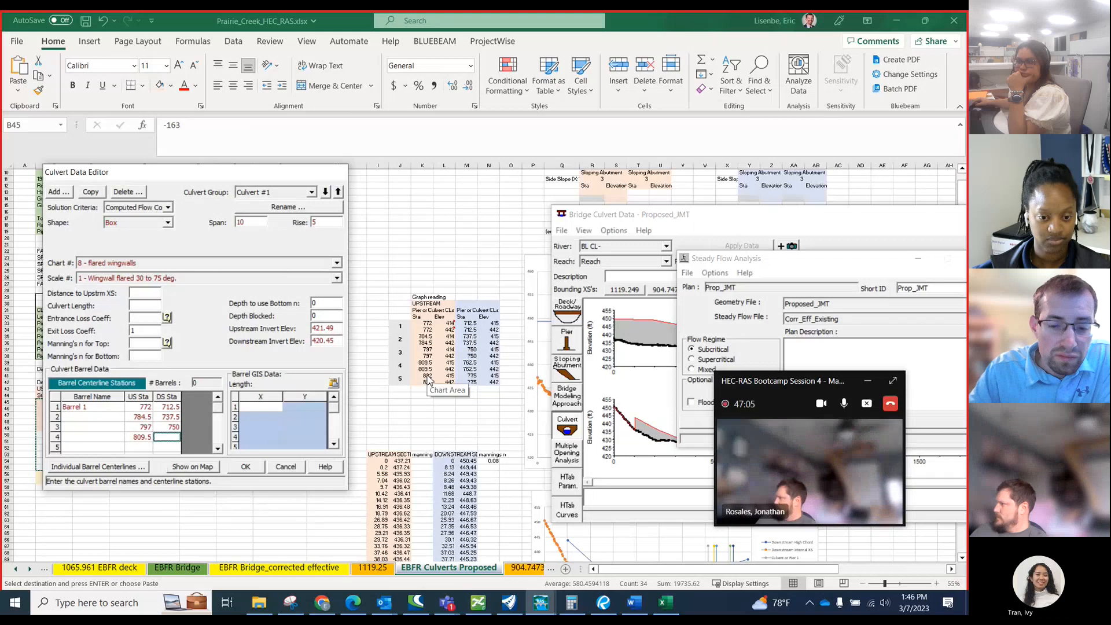
pyautogui.write('76')
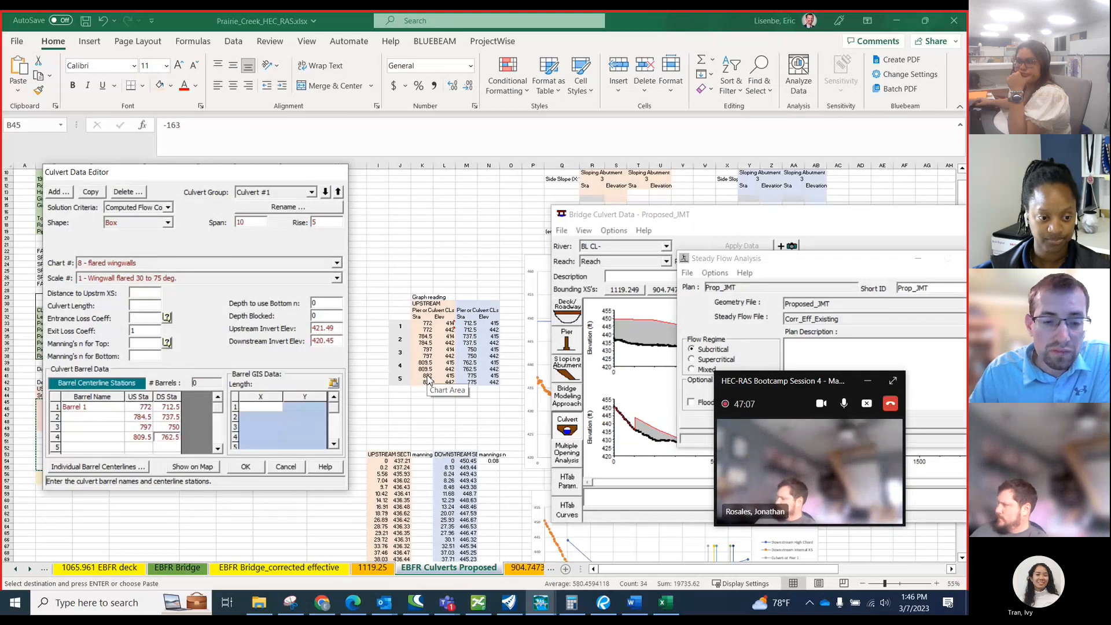
pyautogui.write('2.5')
pyautogui.press('Tab')
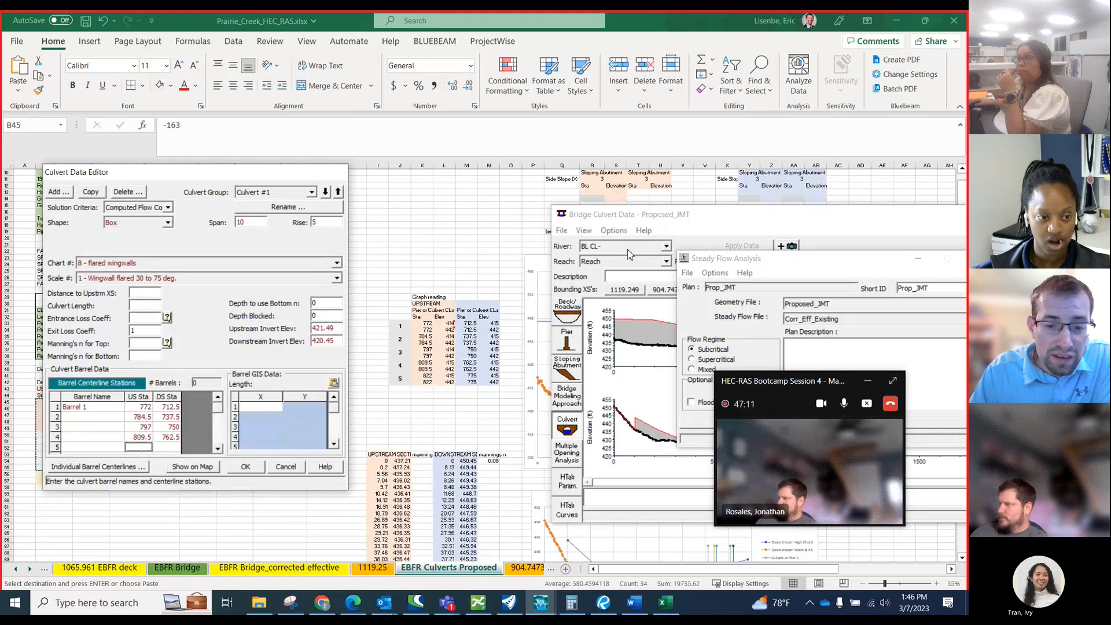
# Enter the fifth barrel's centerline stations as 822 upstream and 775 downstream.
pyautogui.write('822')
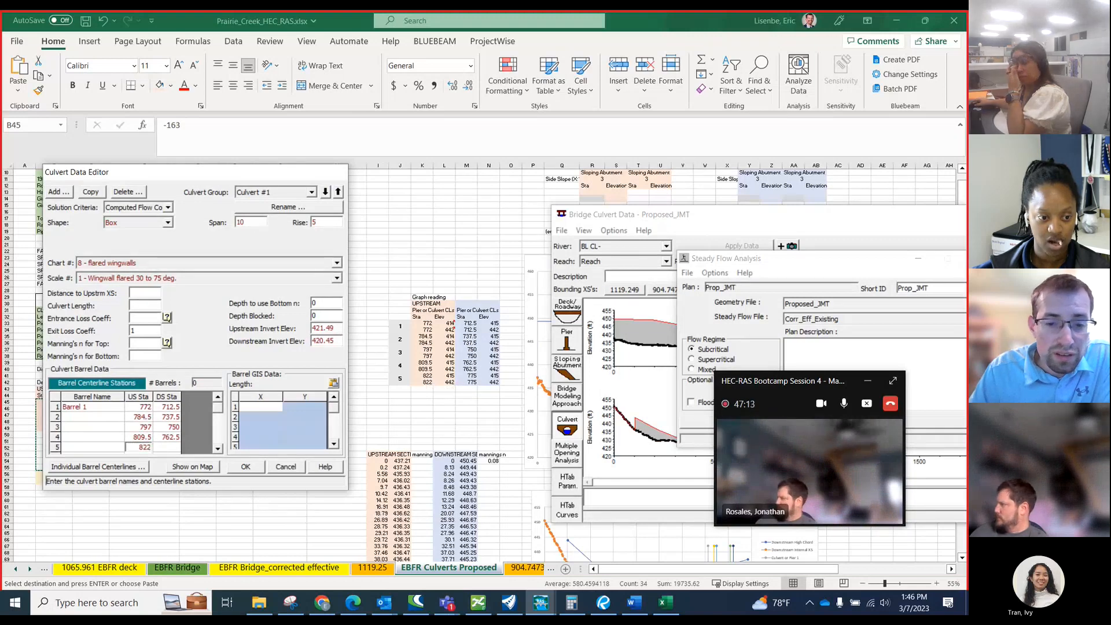
pyautogui.press('Tab')
pyautogui.write('775')
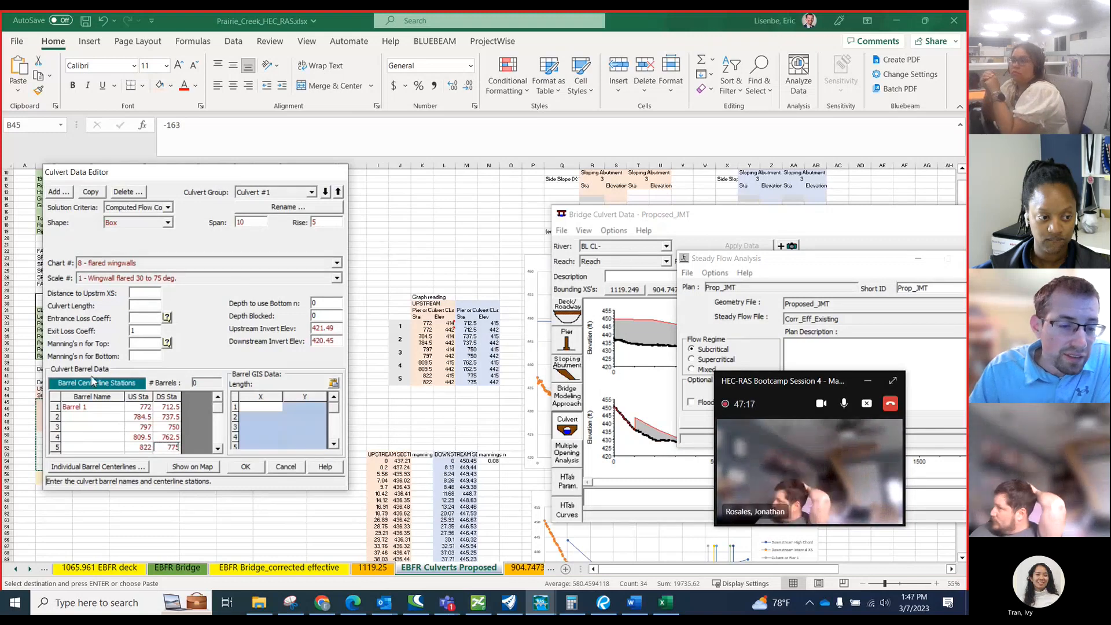
# Name the remaining four culvert barrels Barrel 2, Barrel 3, Barrel 4 and Barrel 5.
pyautogui.click(94, 417)
pyautogui.write('Barrel 2')
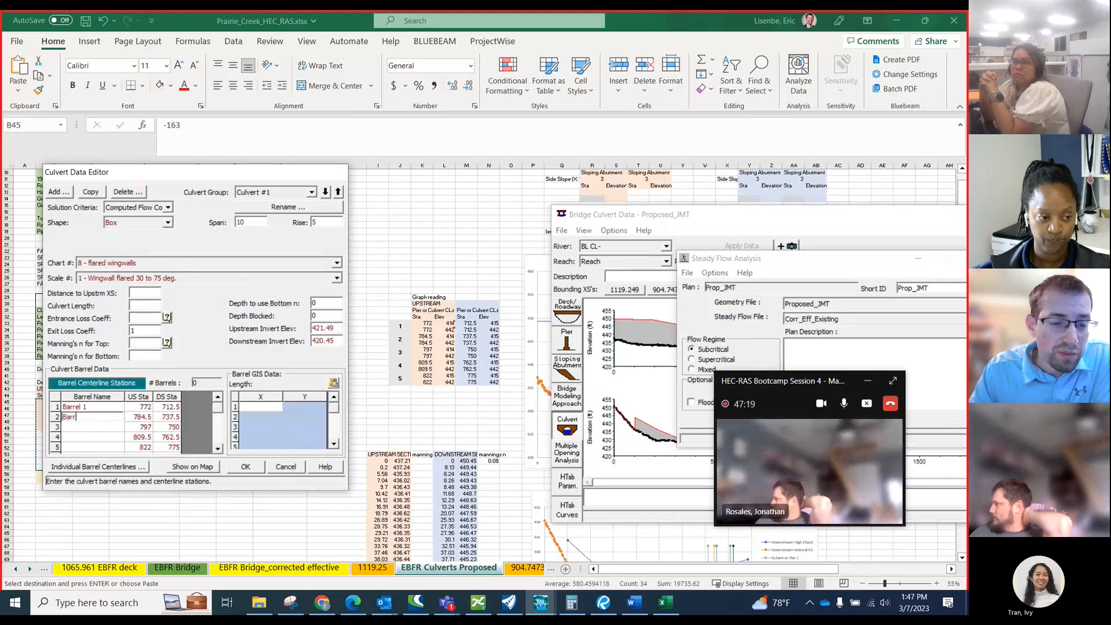
pyautogui.press('Tab')
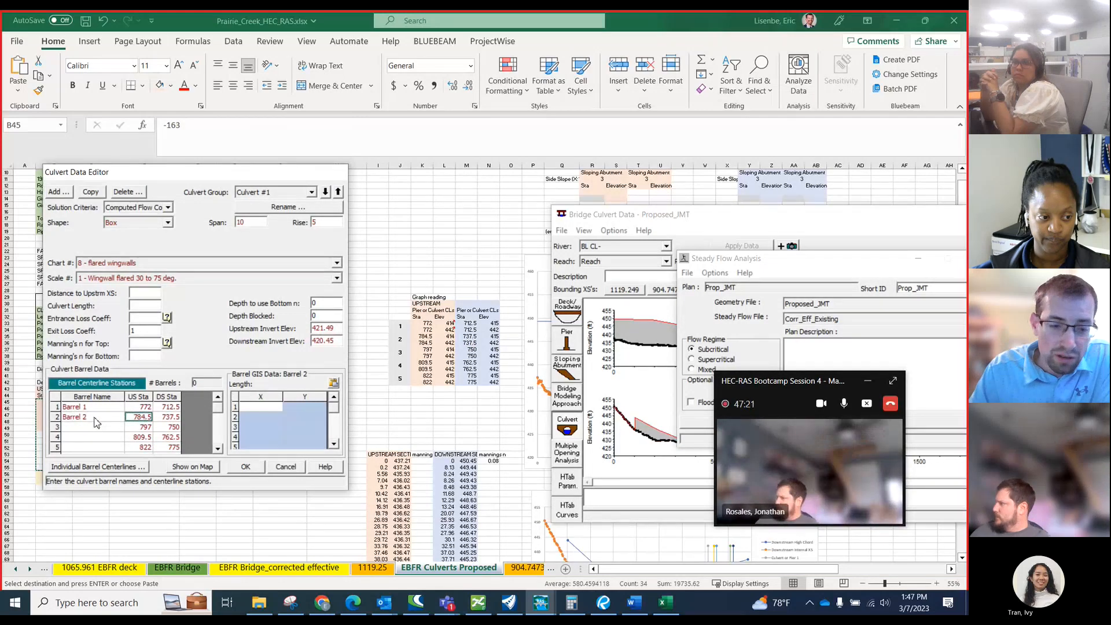
pyautogui.click(95, 423)
pyautogui.write('Barrel 3')
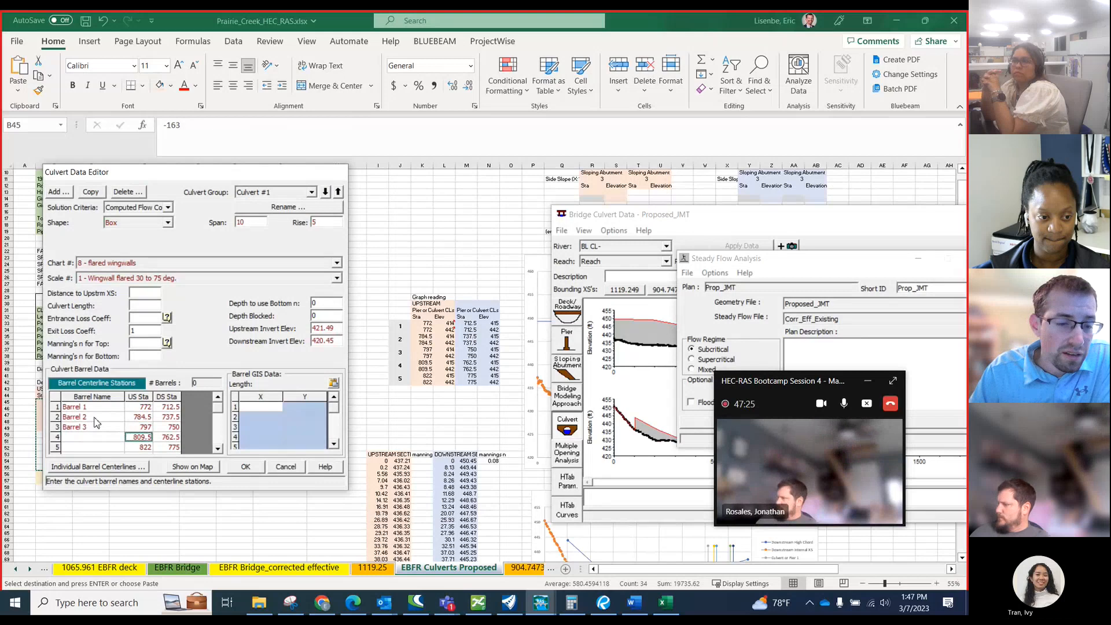
pyautogui.press('Return')
pyautogui.write('B')
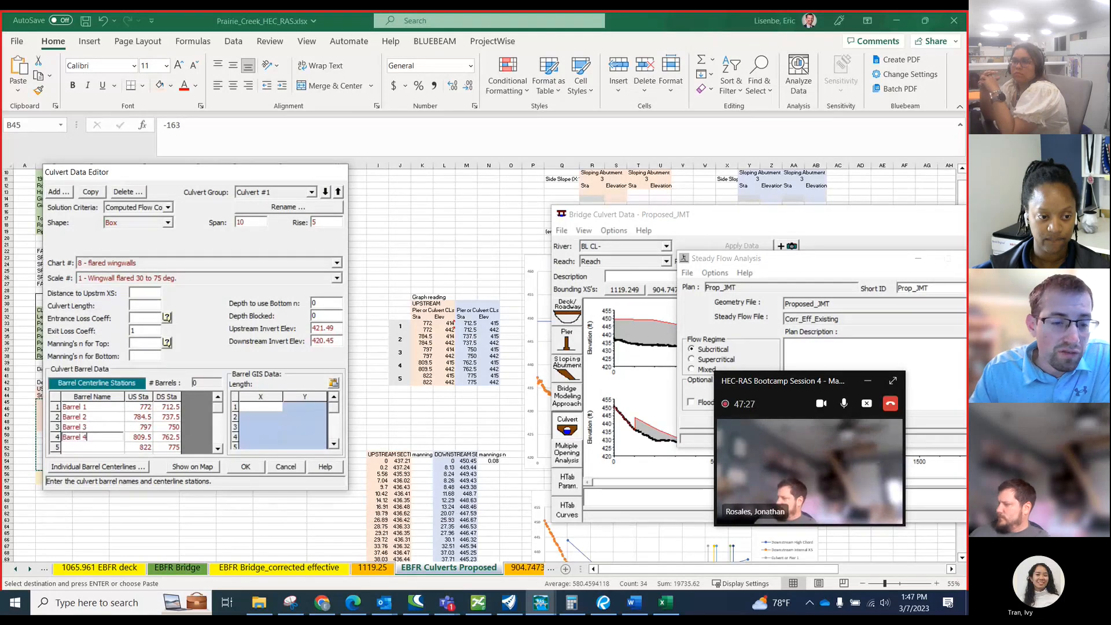
pyautogui.write('arrel 4')
pyautogui.press('Return')
pyautogui.write('Barrel')
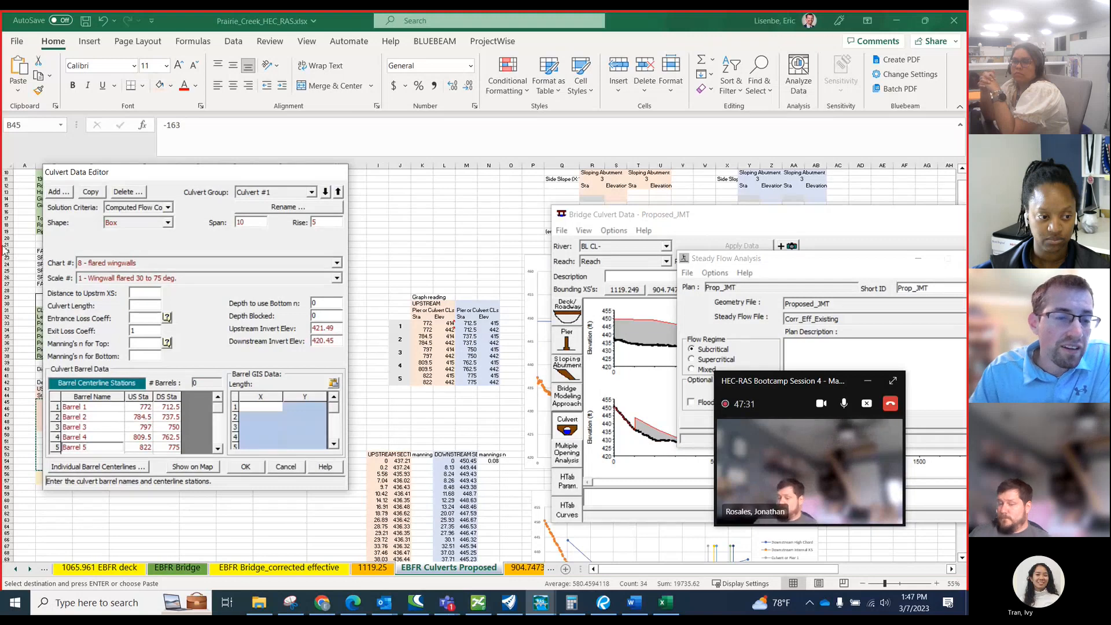
# Set the culvert's distance to the upstream cross section to 1 and its length to 207, per the Excel deck data.
pyautogui.click(143, 294)
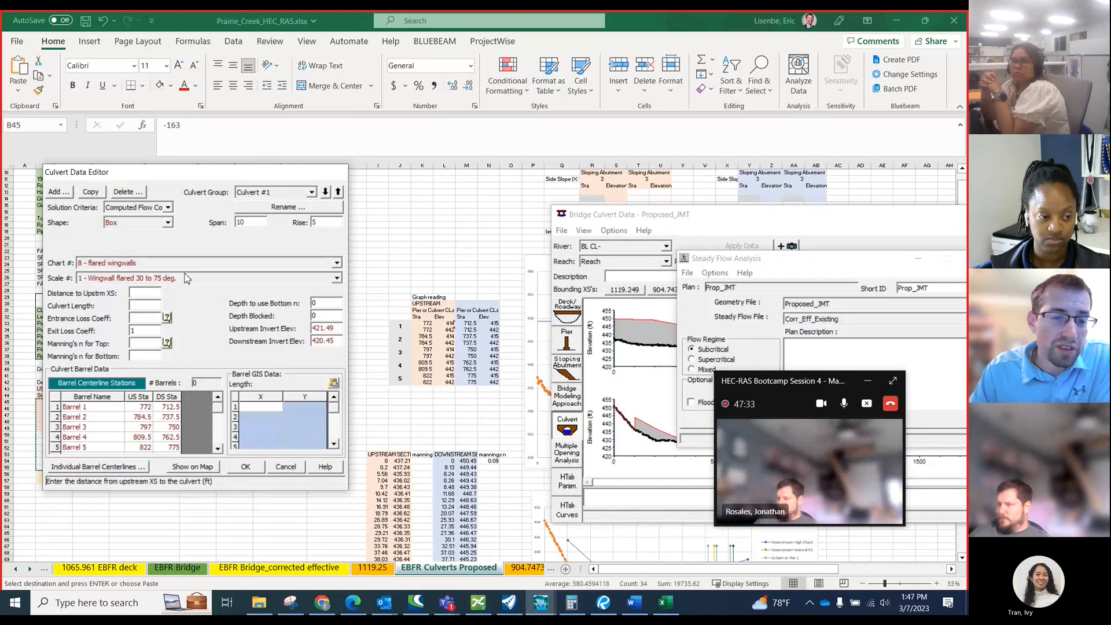
pyautogui.moveTo(184, 173); pyautogui.dragTo(379, 258)
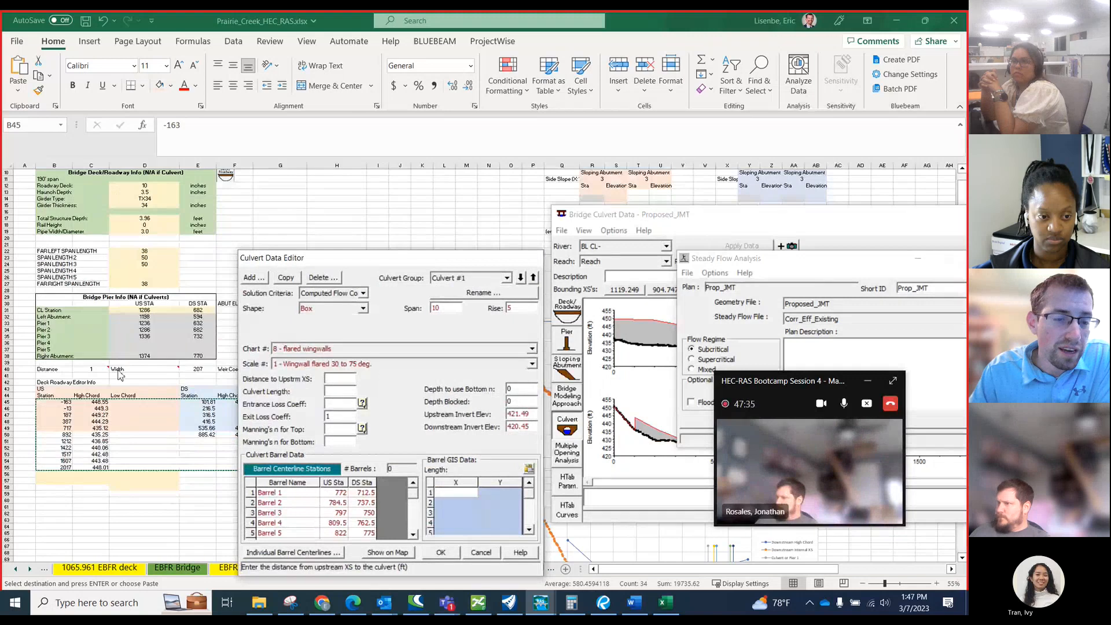
pyautogui.write('1')
pyautogui.click(335, 391)
pyautogui.write('207')
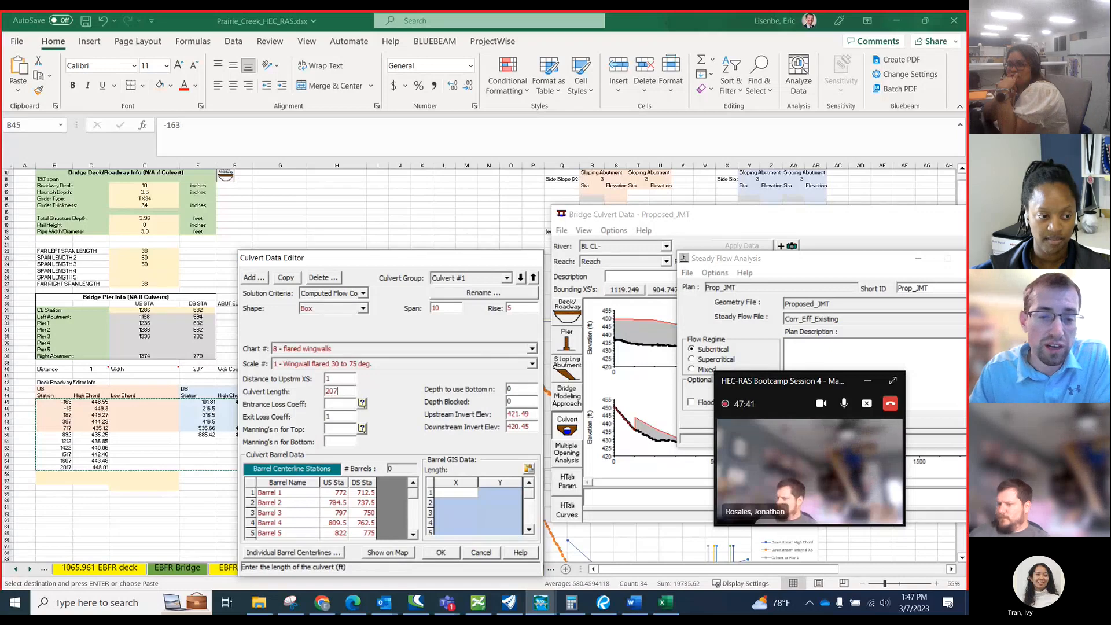
pyautogui.press('Tab')
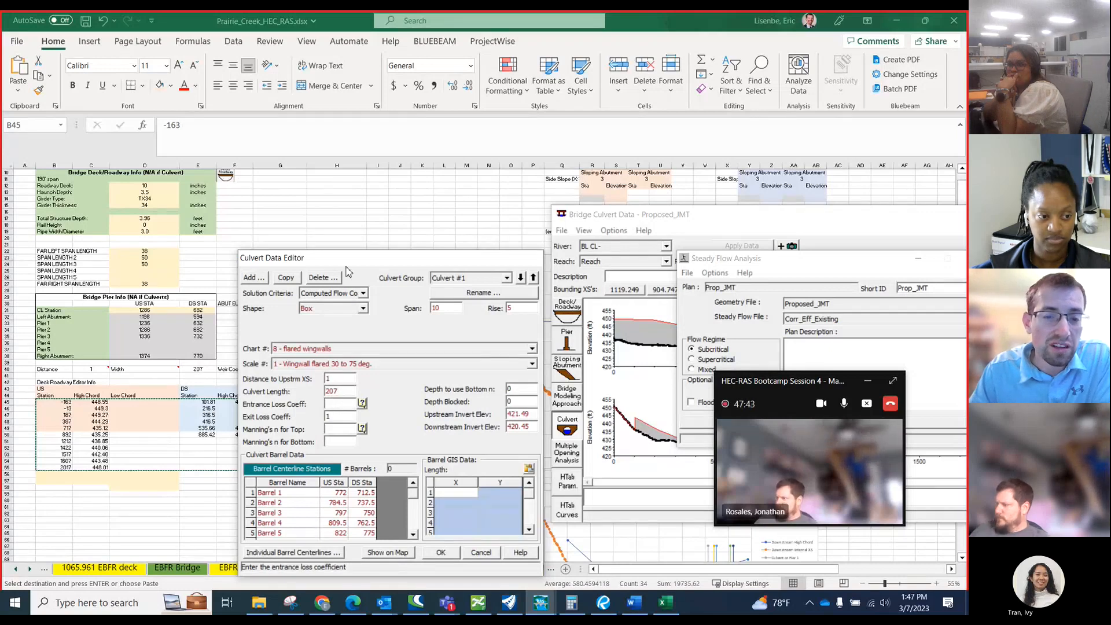
# Set the culvert's entrance loss coefficient to 0.5.
pyautogui.moveTo(346, 258); pyautogui.dragTo(220, 217)
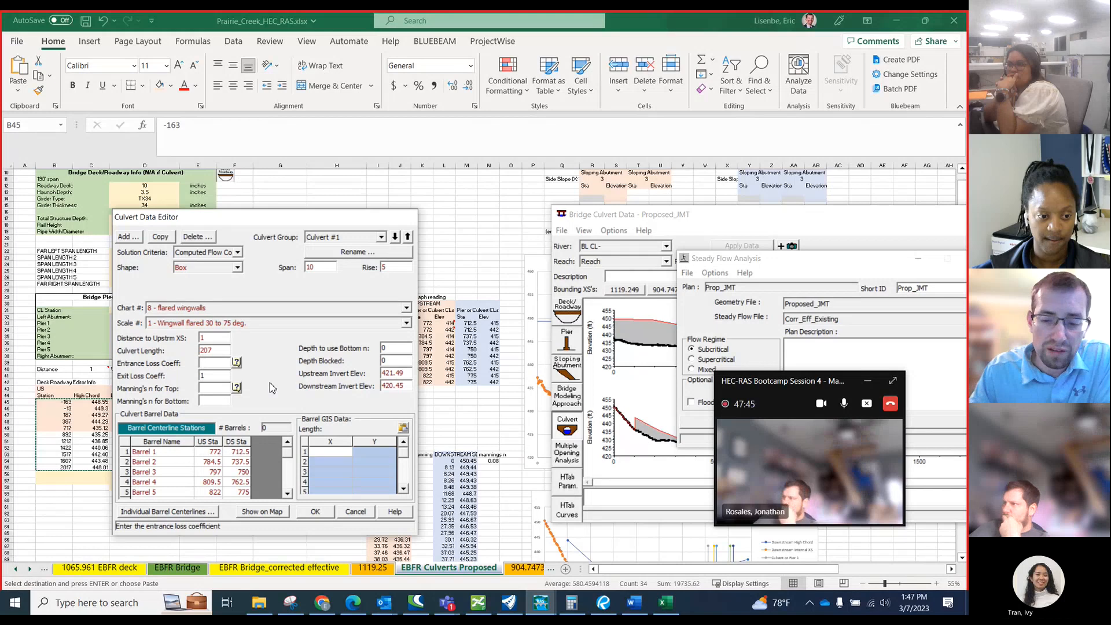
pyautogui.write('0.5')
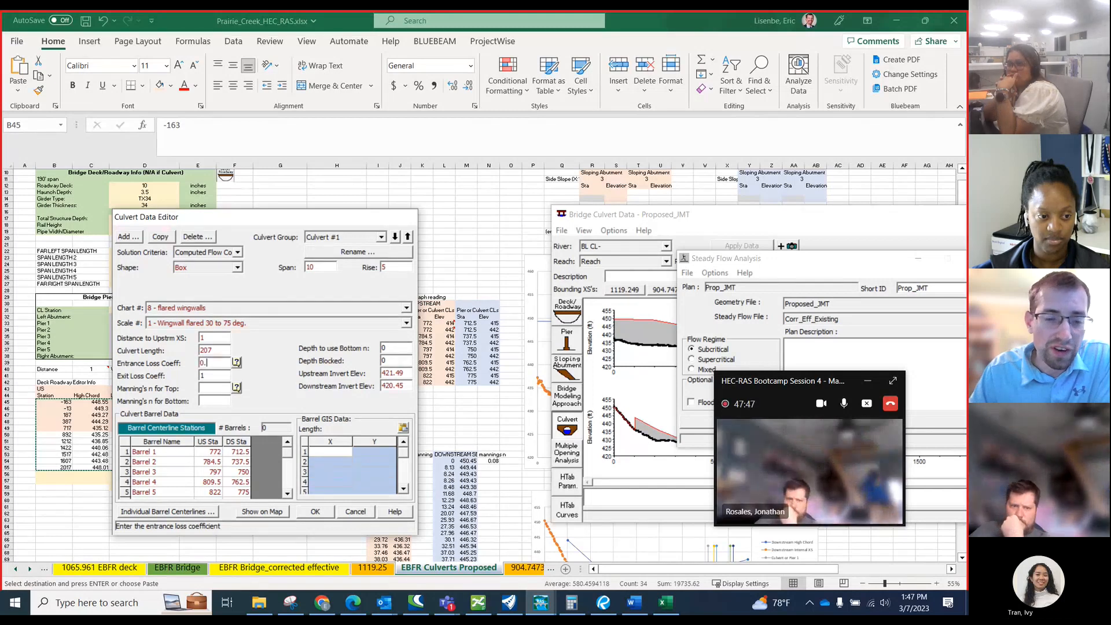
# Open the HEC-RAS reference manual from the entrance loss coefficient help and look through the Modeling Culverts chapter.
pyautogui.click(236, 363)
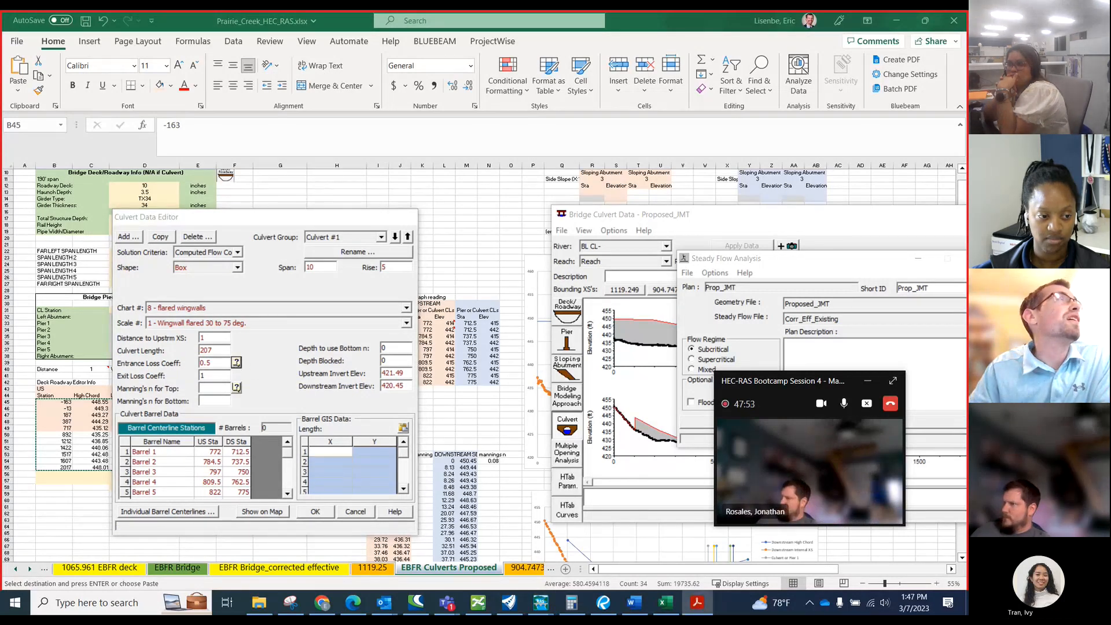
pyautogui.moveTo(535, 110); pyautogui.dragTo(544, 93)
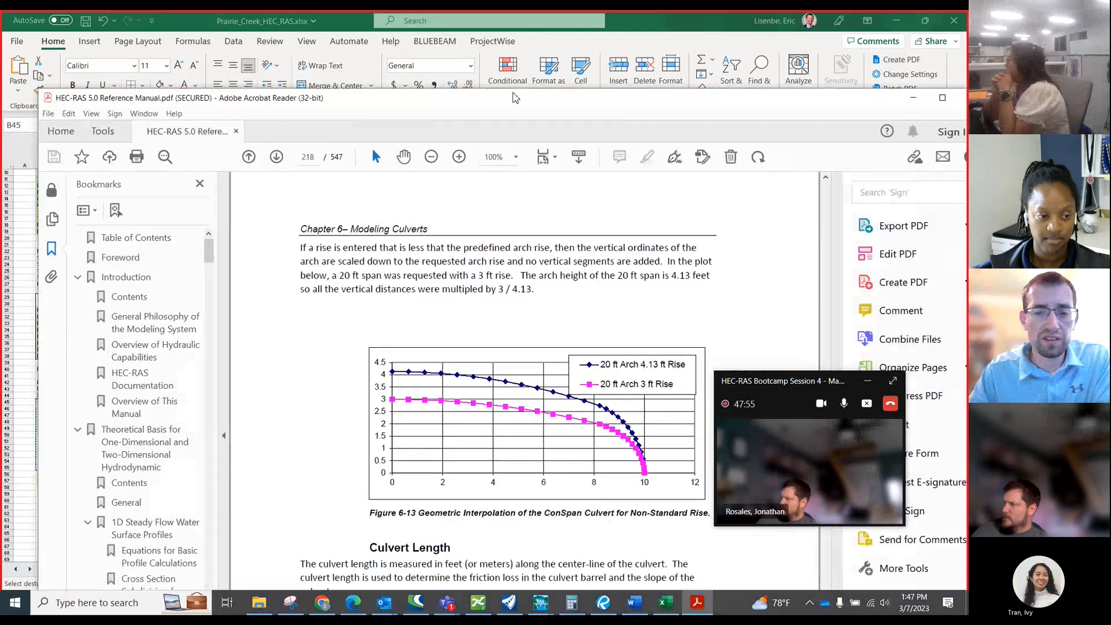
pyautogui.scroll(-10, 452, 294)
pyautogui.scroll(-10, 452, 294)
pyautogui.scroll(-10, 452, 294)
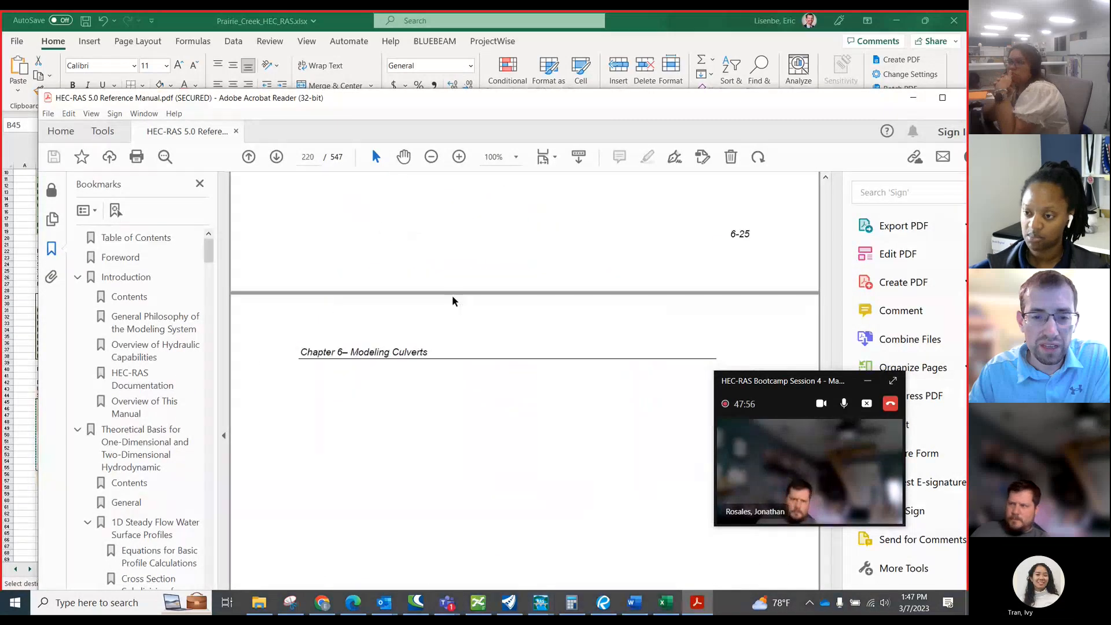
pyautogui.scroll(-2, 410, 281)
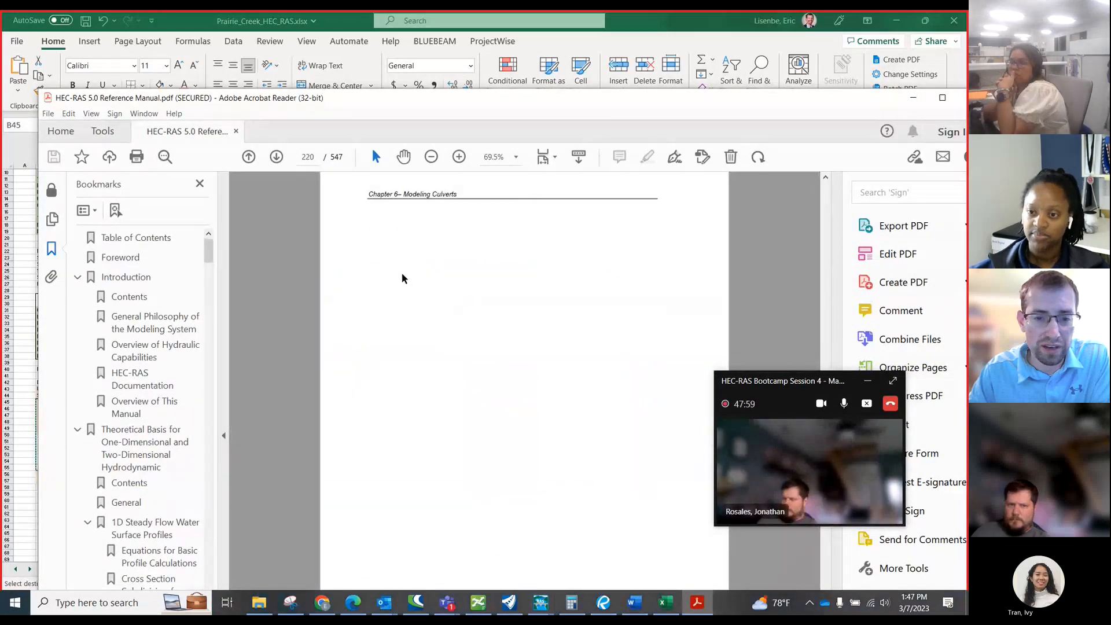
# Search the manual for "entrance loss" and examine the coefficient table for concrete pipe with headwall or wingwalls.
pyautogui.hotkey('ctrl', 'f')
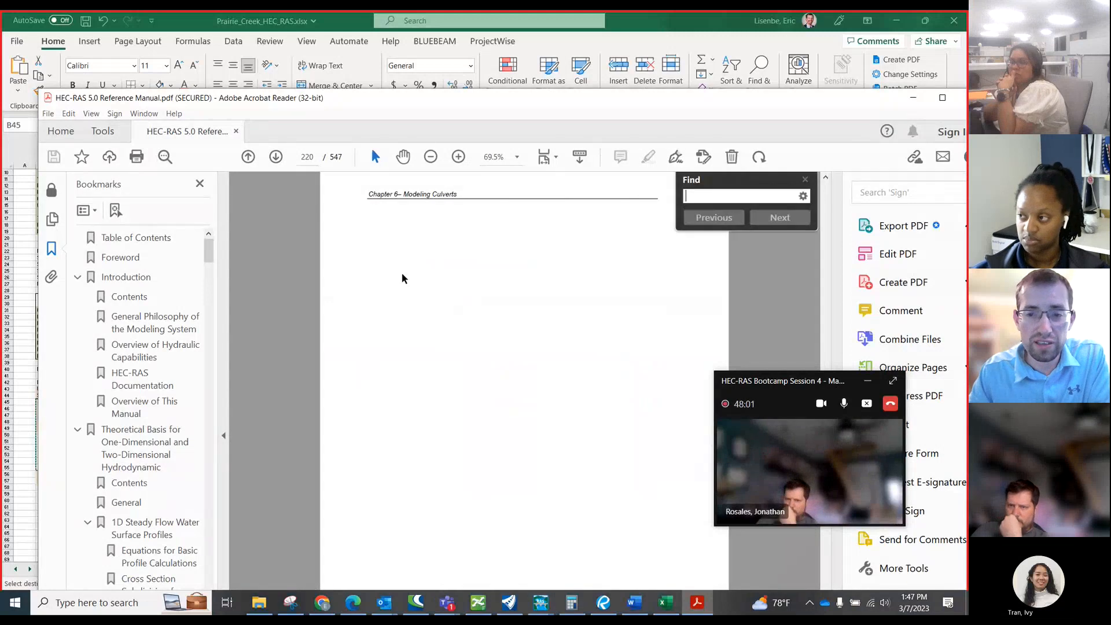
pyautogui.write('entrance la')
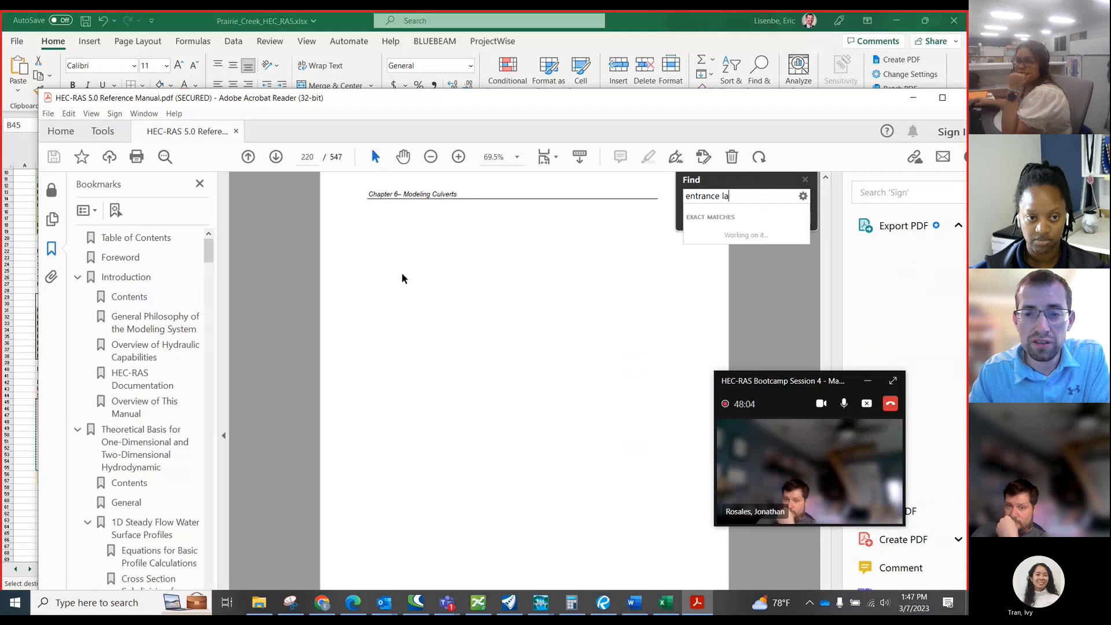
pyautogui.press('BackSpace')
pyautogui.write('oss')
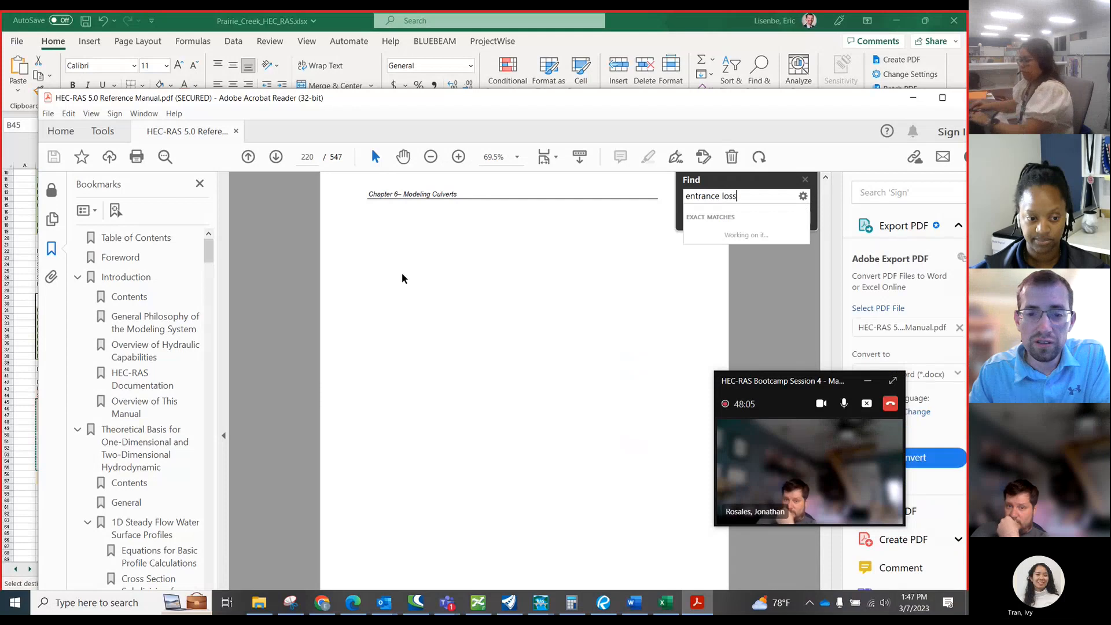
pyautogui.press('Return')
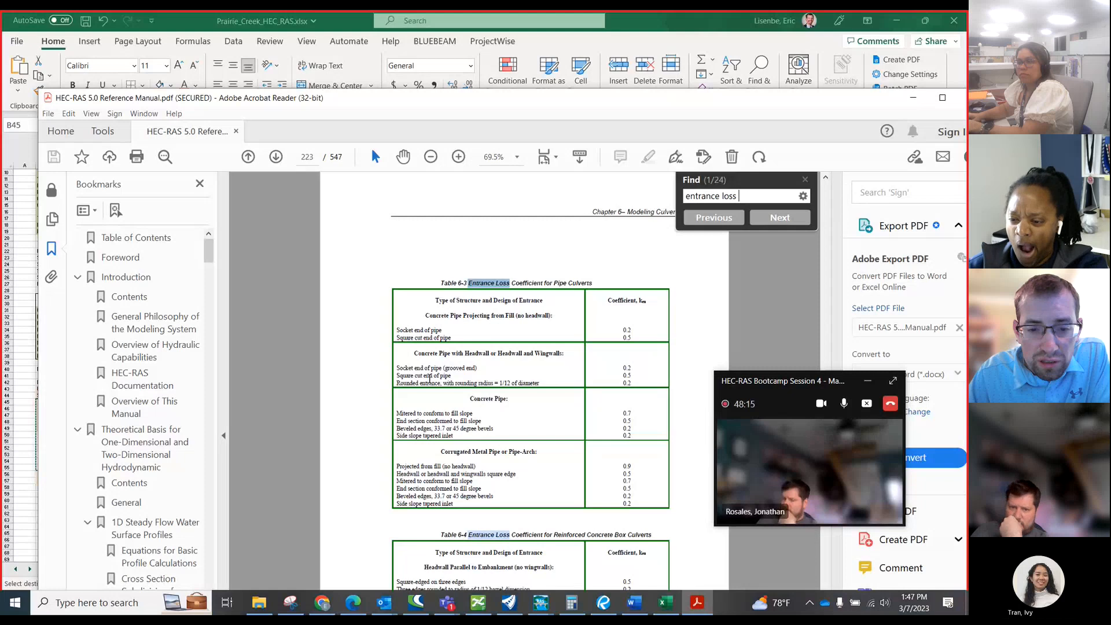
pyautogui.moveTo(415, 375); pyautogui.dragTo(478, 383)
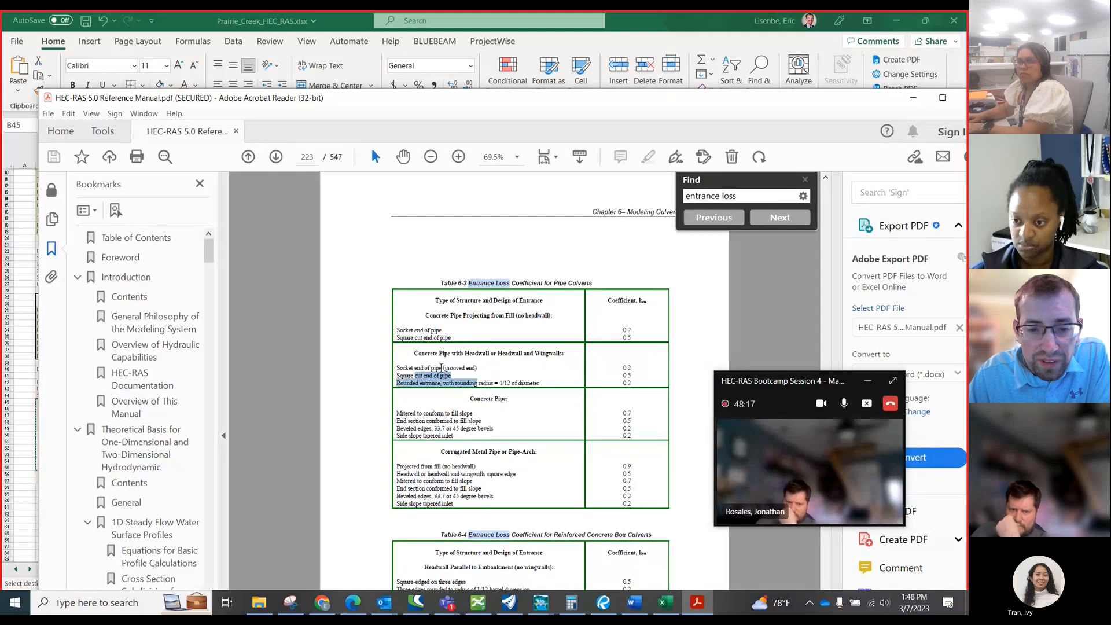
# Examine the manual's entrance loss coefficients for concrete pipe with headwall or wingwalls and for reinforced concrete box culverts.
pyautogui.click(454, 383)
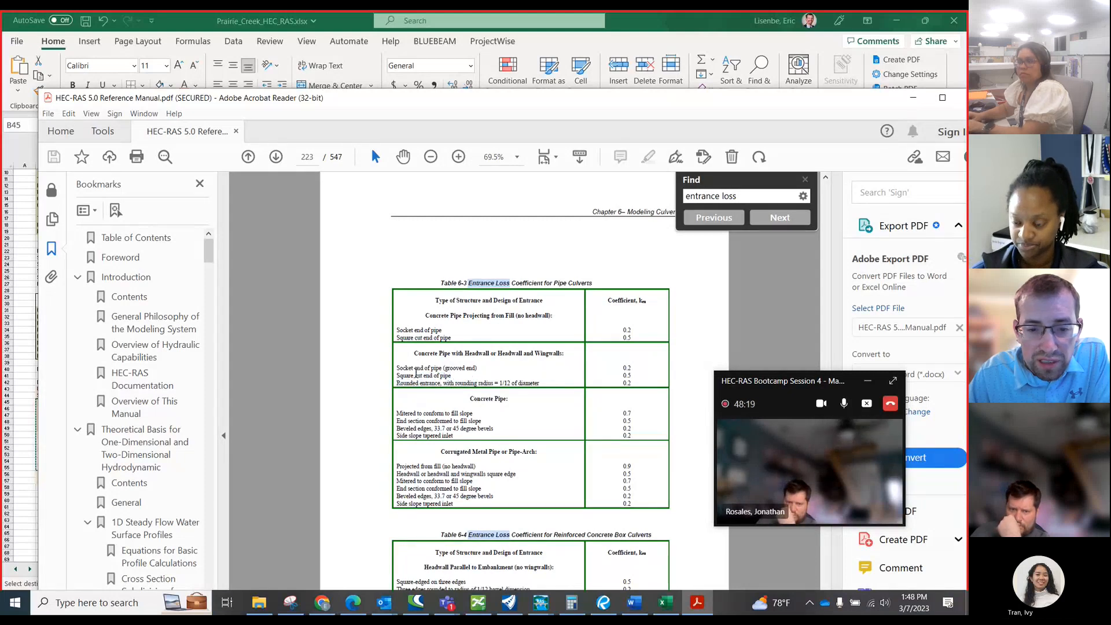
pyautogui.moveTo(414, 376); pyautogui.dragTo(631, 382)
pyautogui.click(631, 378)
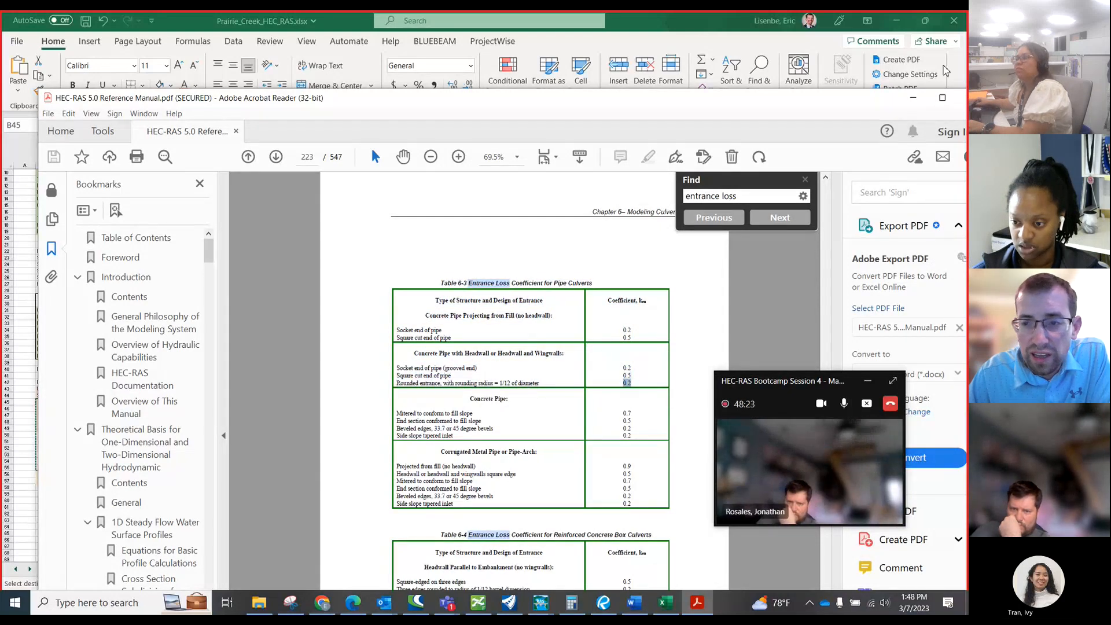
pyautogui.scroll(-10, 511, 461)
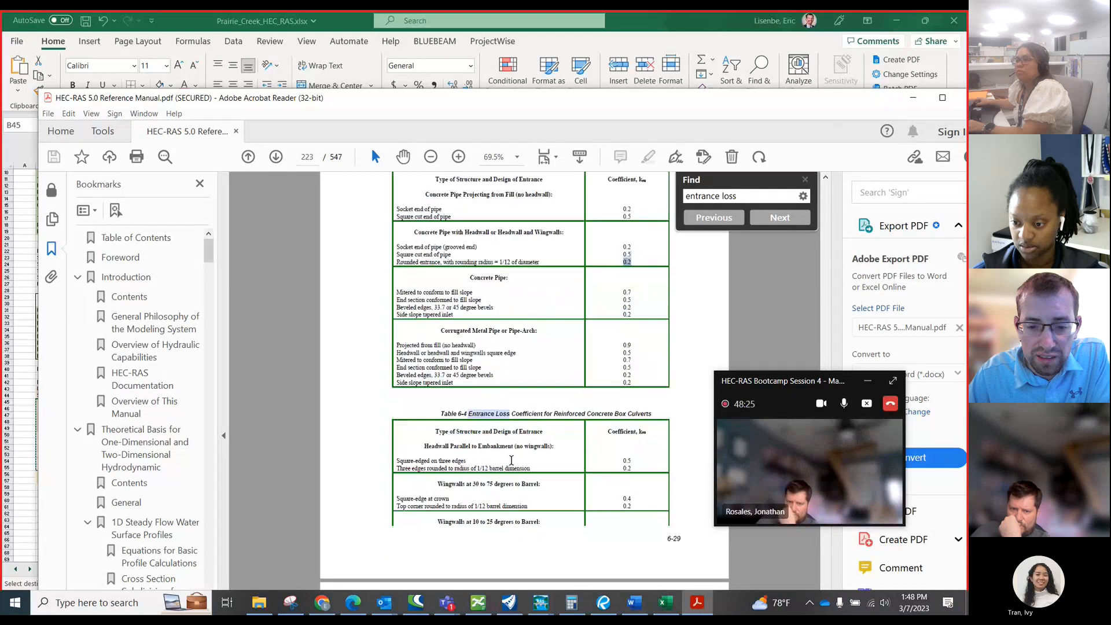
# Return from the manual to the Culvert Data Editor and set Manning's n for the culvert's top and bottom to 0.013.
pyautogui.click(912, 98)
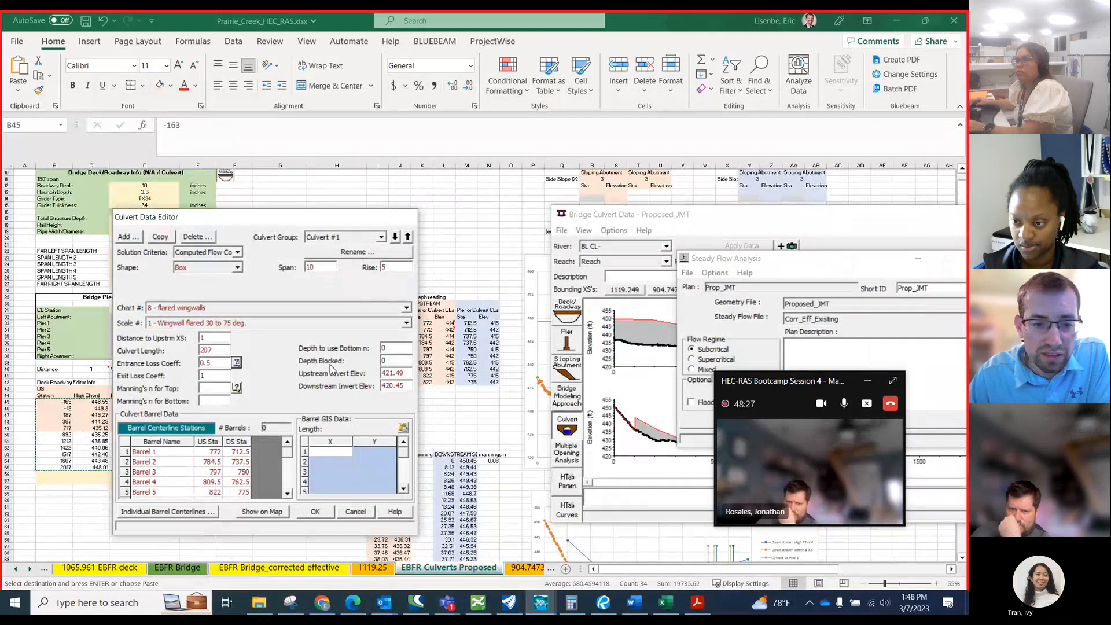
pyautogui.click(205, 388)
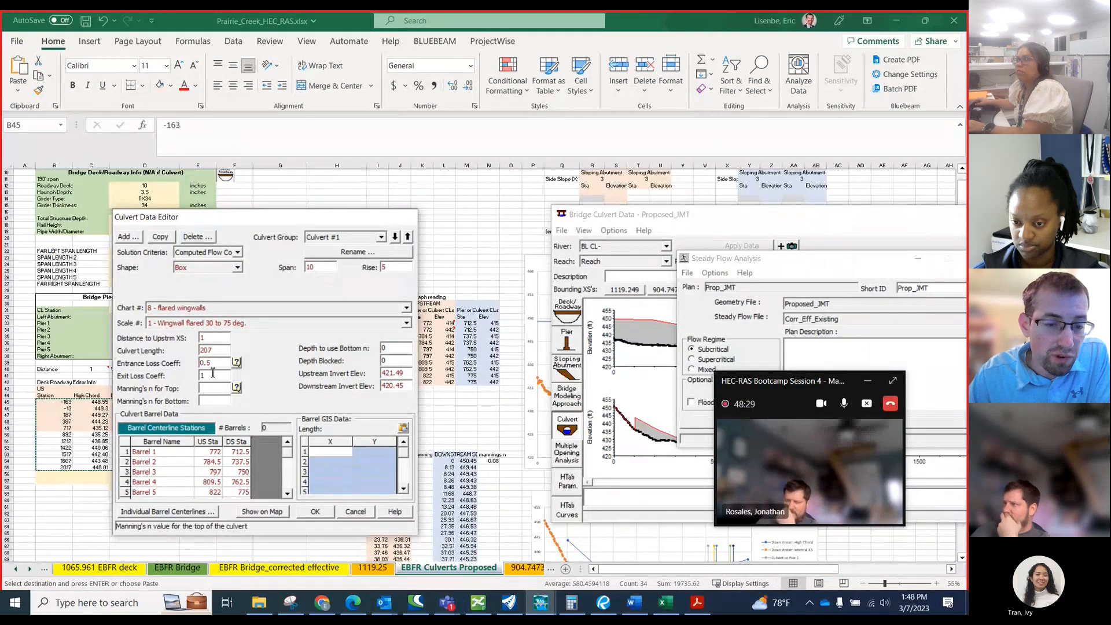
pyautogui.write('0.013')
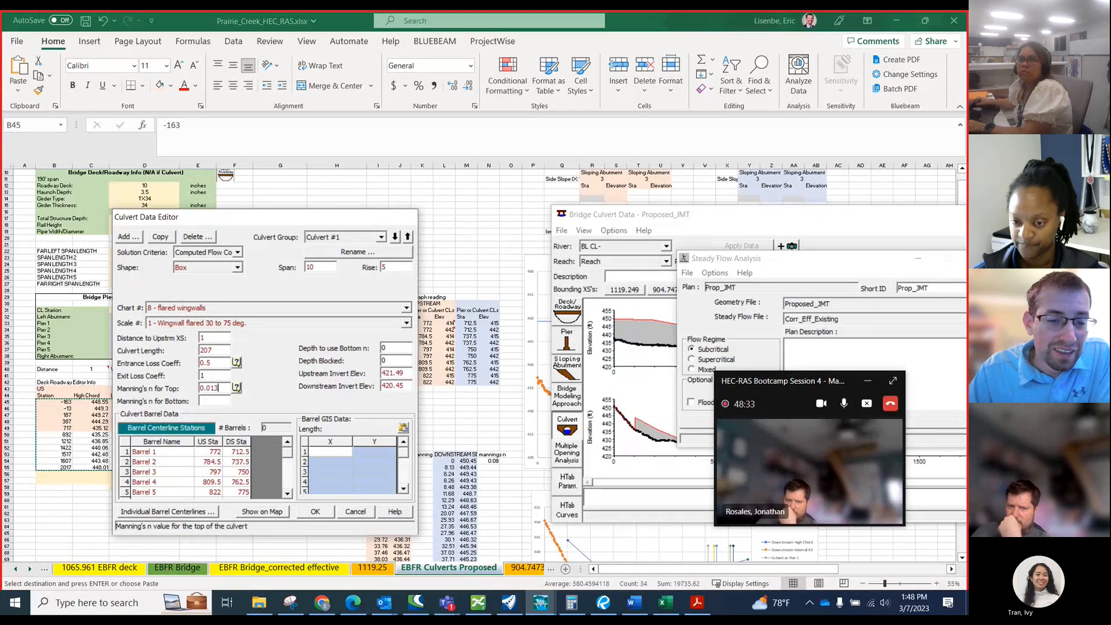
pyautogui.click(215, 400)
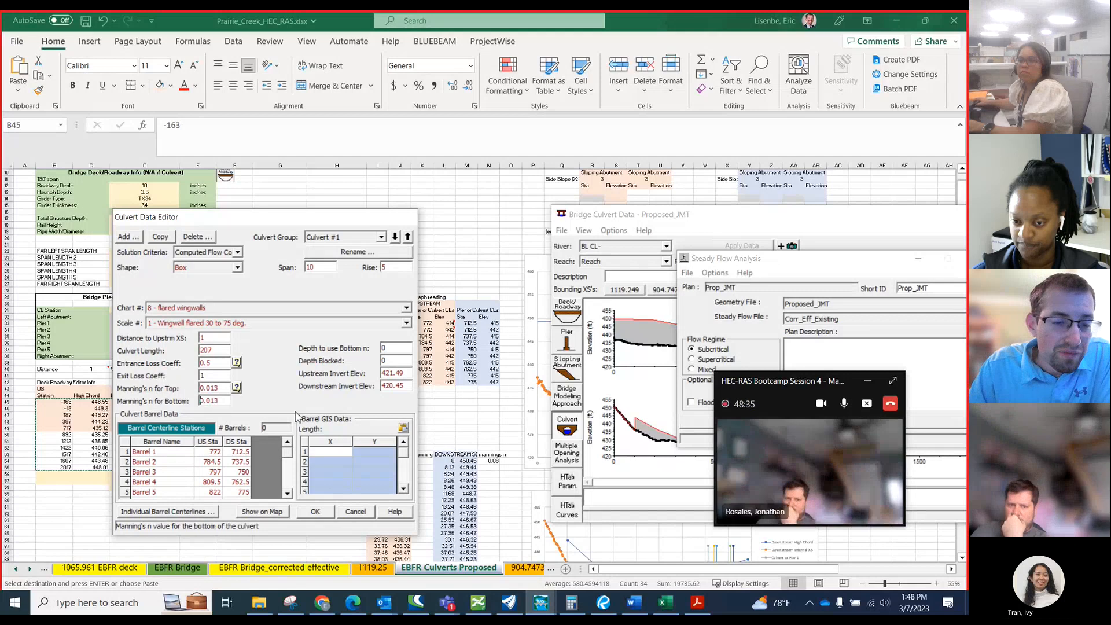
# Check the culvert's depth to use bottom n and depth blocked, keep both at 0, and accept the culvert data.
pyautogui.click(390, 349)
pyautogui.doubleClick(390, 348)
pyautogui.click(390, 360)
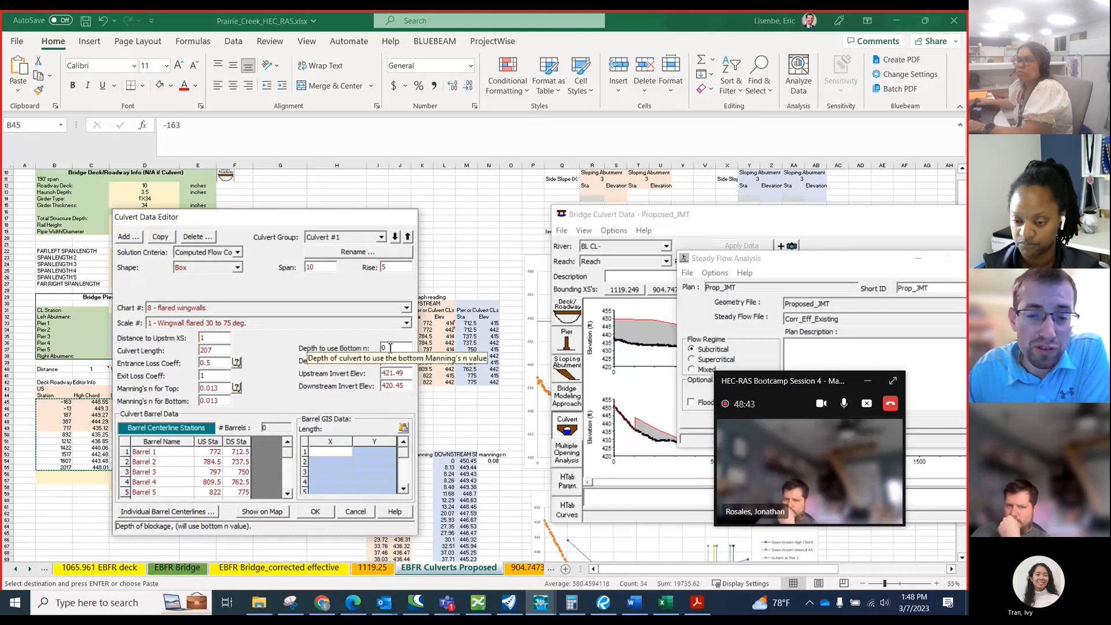
pyautogui.click(391, 349)
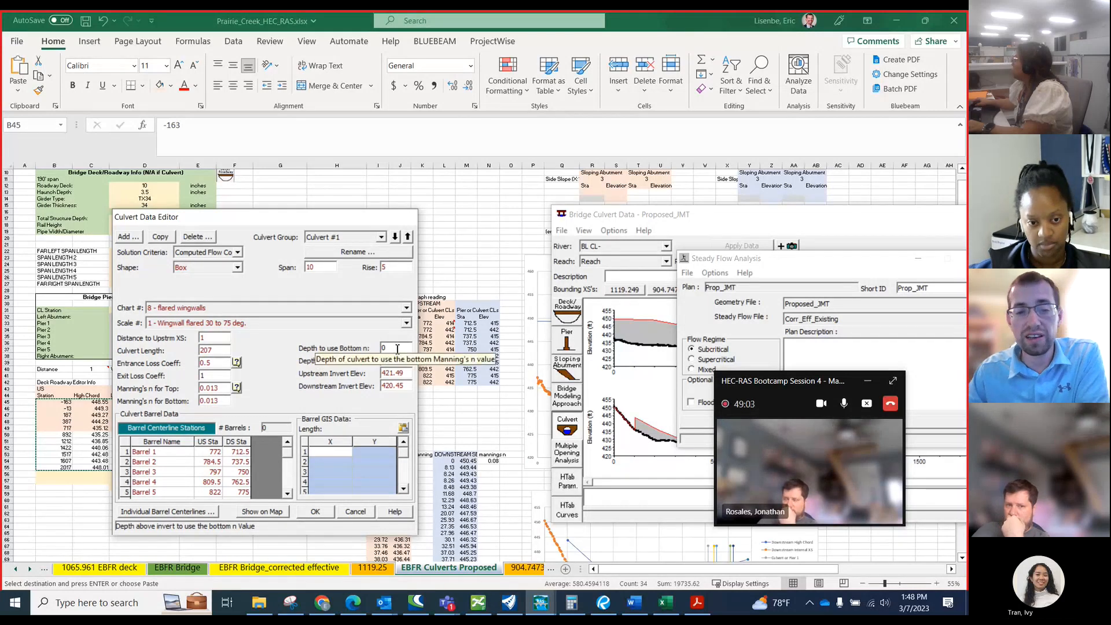
pyautogui.click(397, 350)
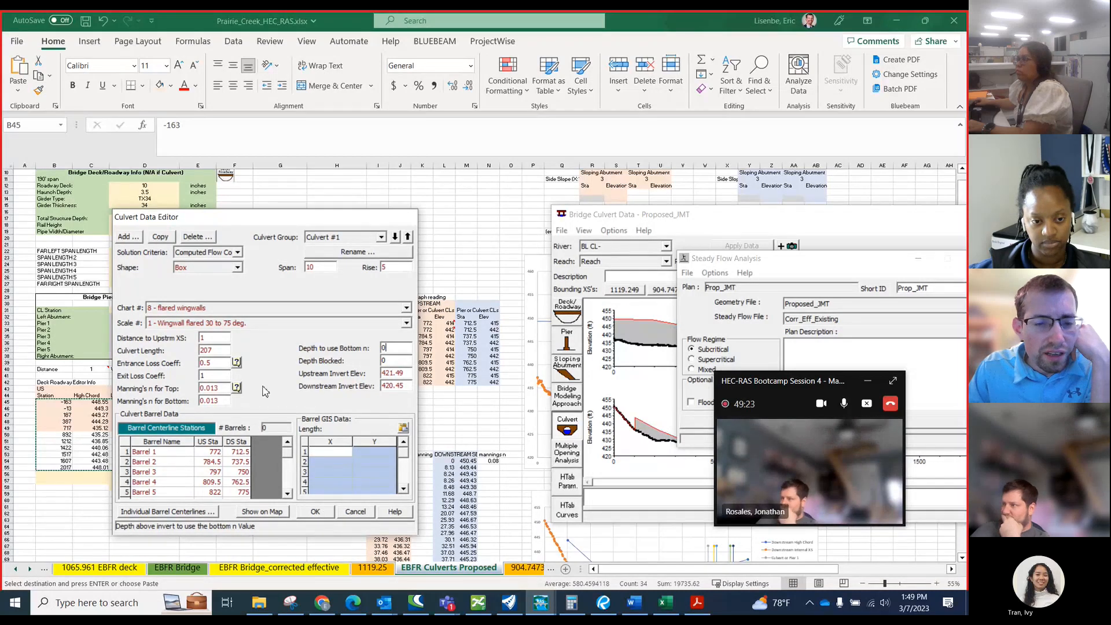
pyautogui.click(329, 513)
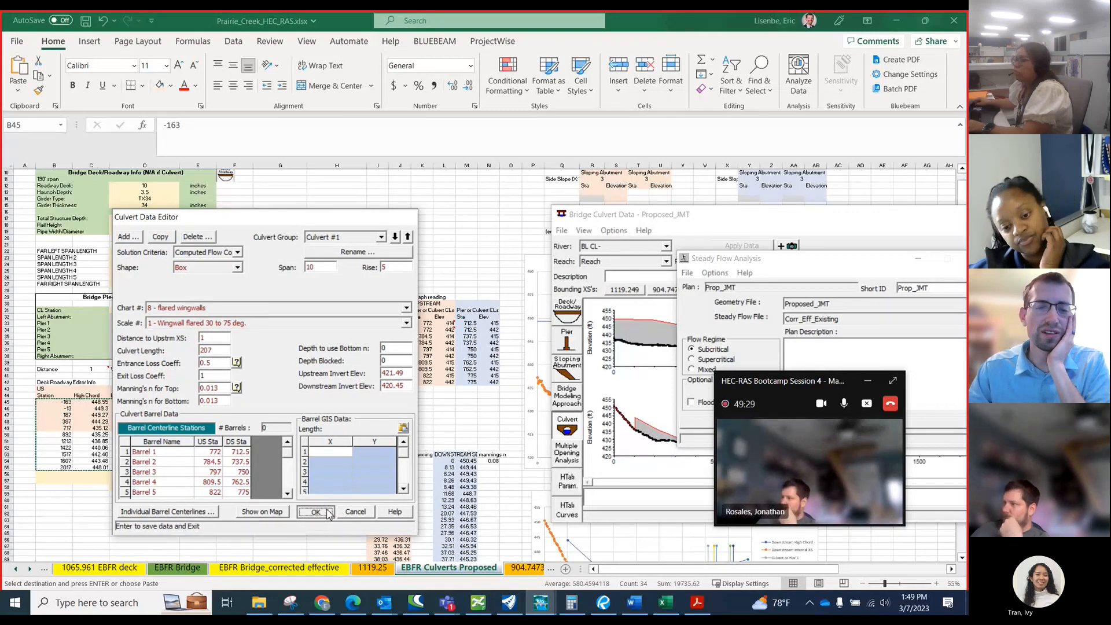
# Bring the bridge culvert plot for station 1075 into view and zoom in on the upstream and downstream culvert barrels.
pyautogui.moveTo(721, 224); pyautogui.dragTo(357, 184)
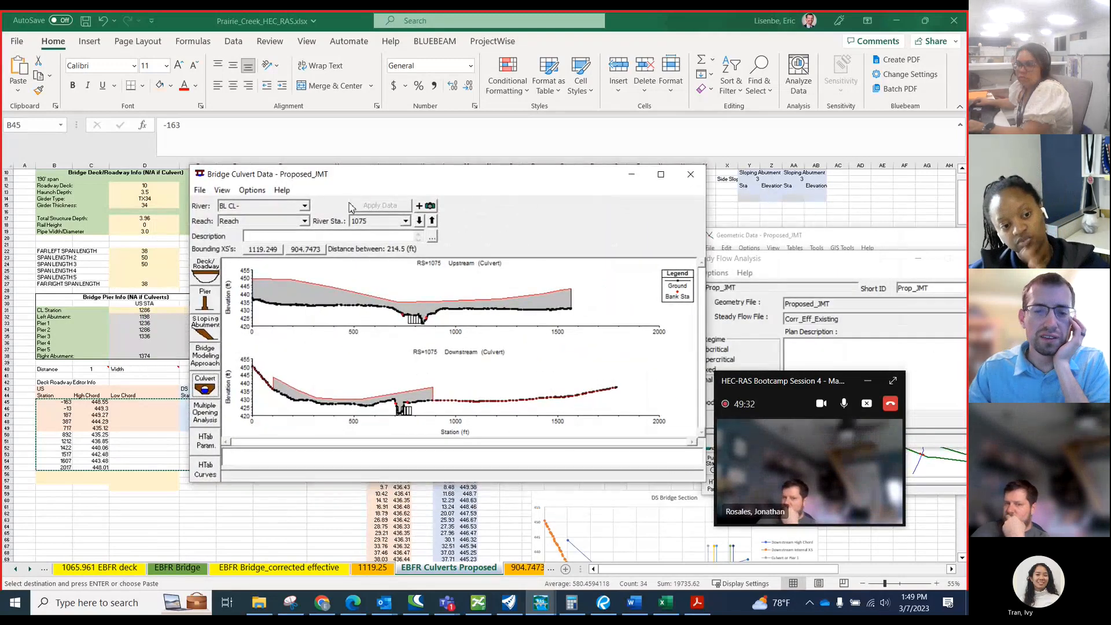
pyautogui.rightClick(450, 330)
pyautogui.click(485, 335)
pyautogui.moveTo(358, 282); pyautogui.dragTo(469, 327)
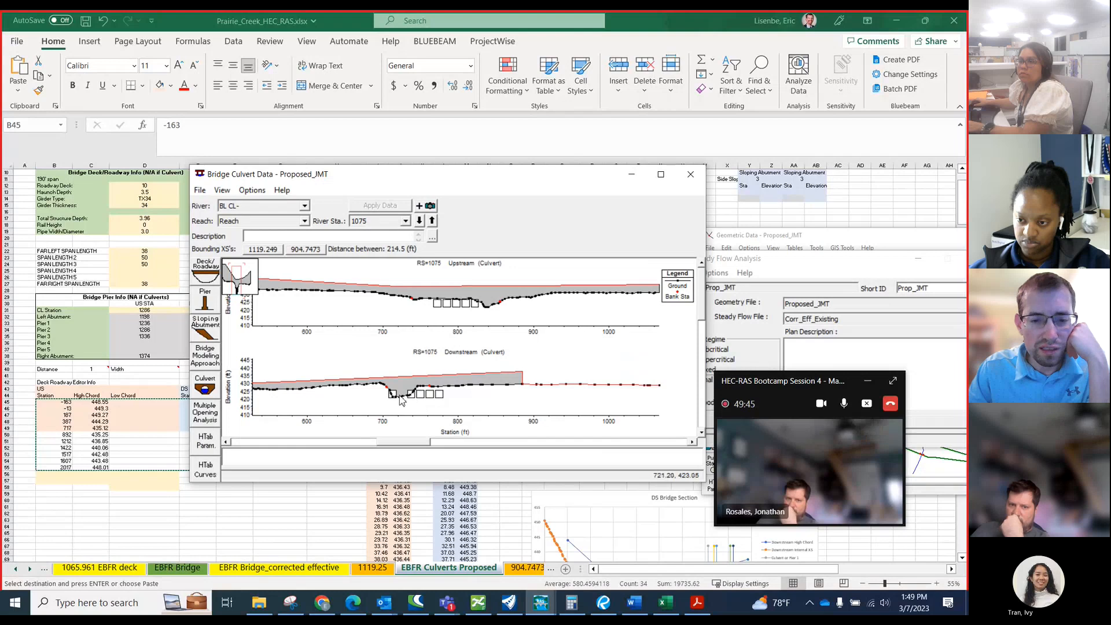
pyautogui.moveTo(445, 181); pyautogui.dragTo(235, 188)
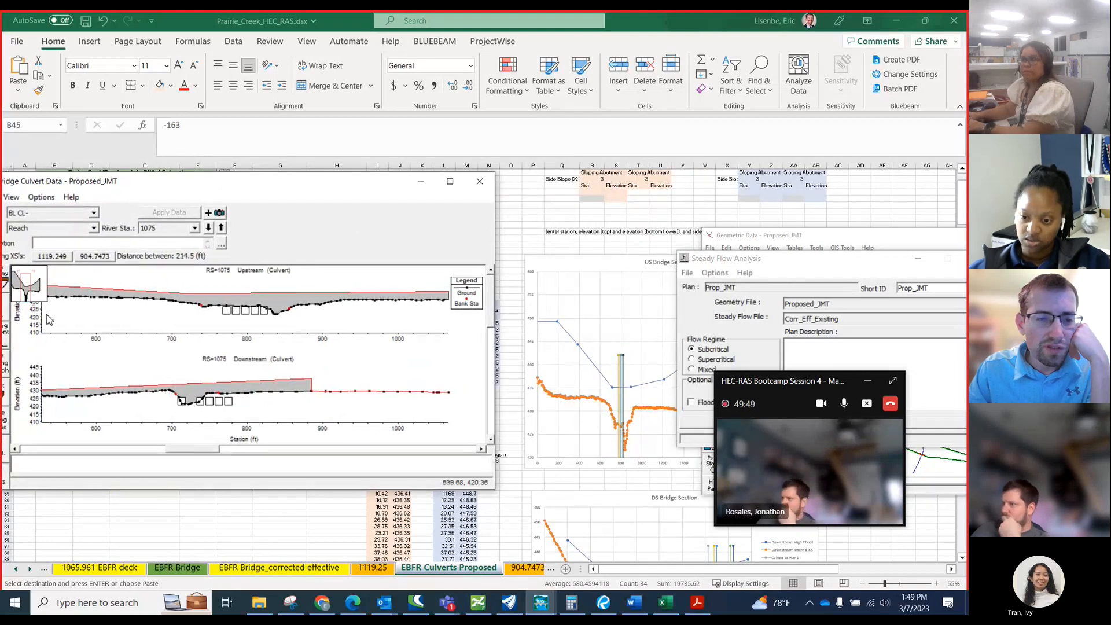
pyautogui.moveTo(116, 183); pyautogui.dragTo(177, 182)
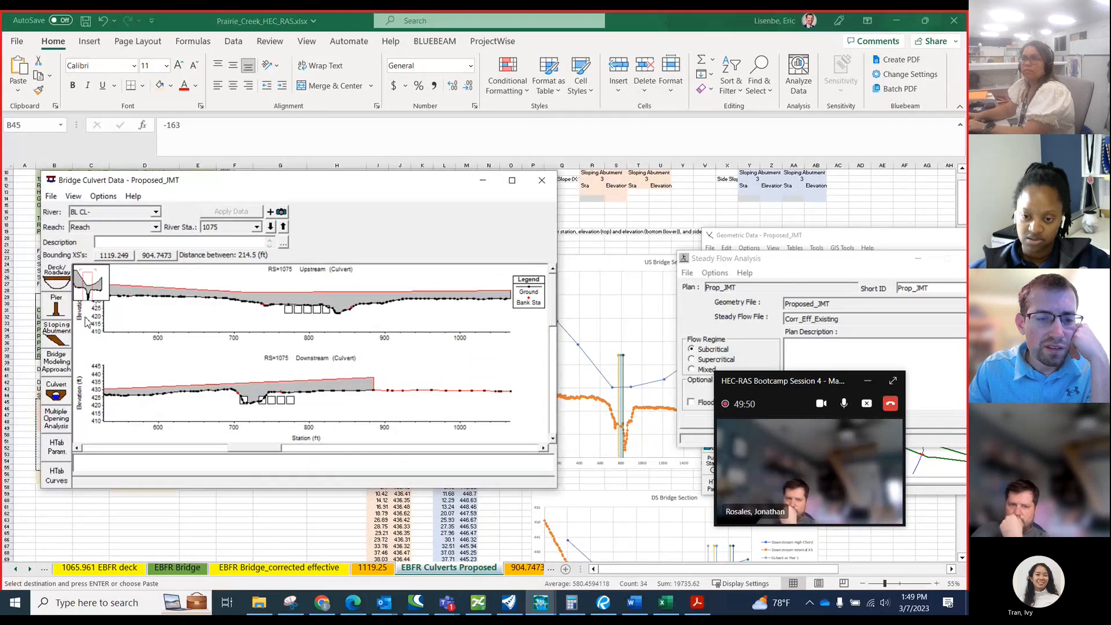
# Reopen the culvert data and compare the barrels' centerline stations with the plotted barrels, checking Barrel 1's downstream position.
pyautogui.click(56, 393)
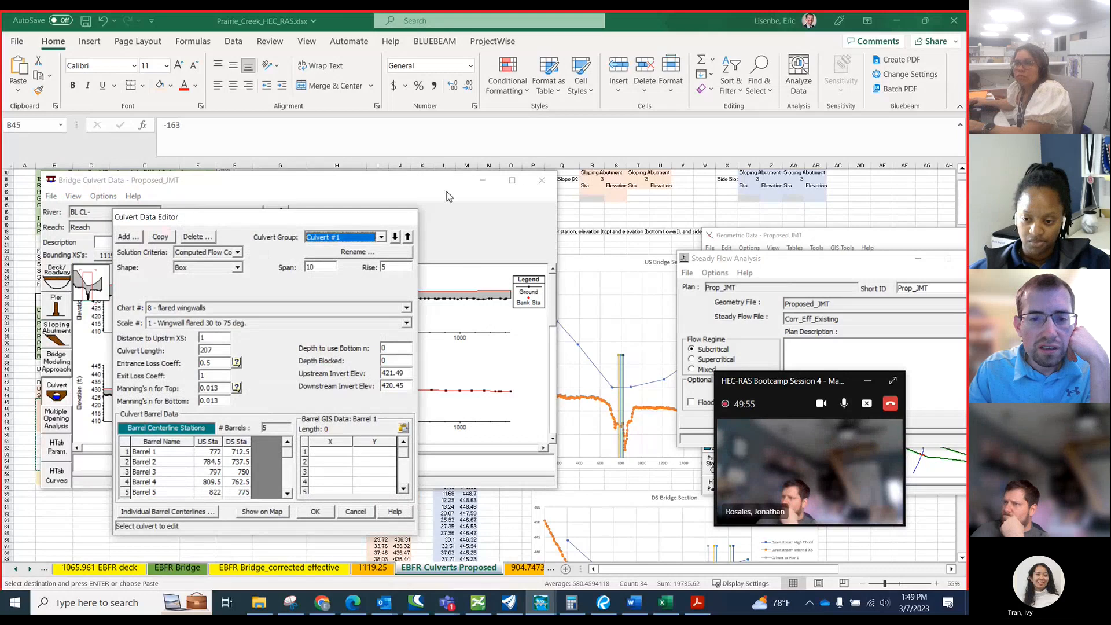
pyautogui.moveTo(447, 188); pyautogui.dragTo(283, 373)
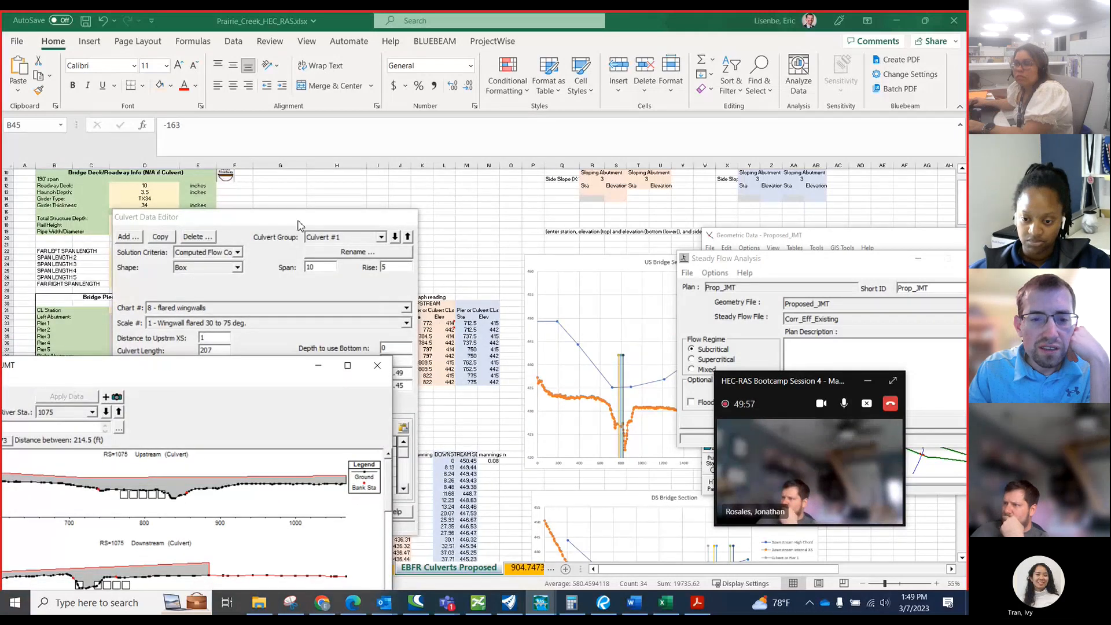
pyautogui.moveTo(299, 225); pyautogui.dragTo(272, 190)
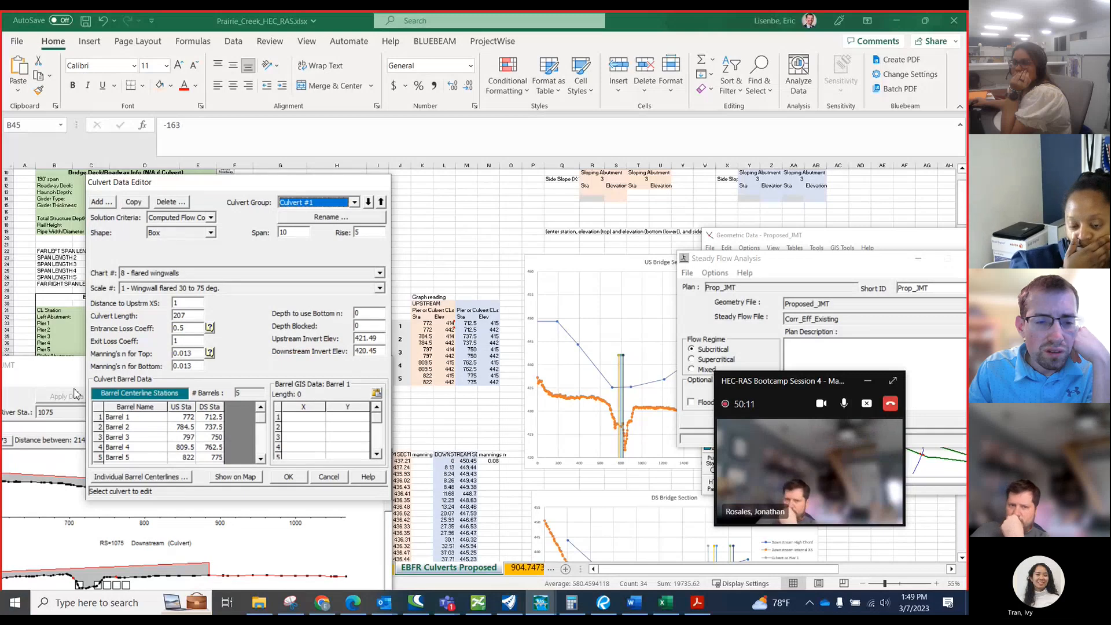
pyautogui.moveTo(73, 372); pyautogui.dragTo(213, 304)
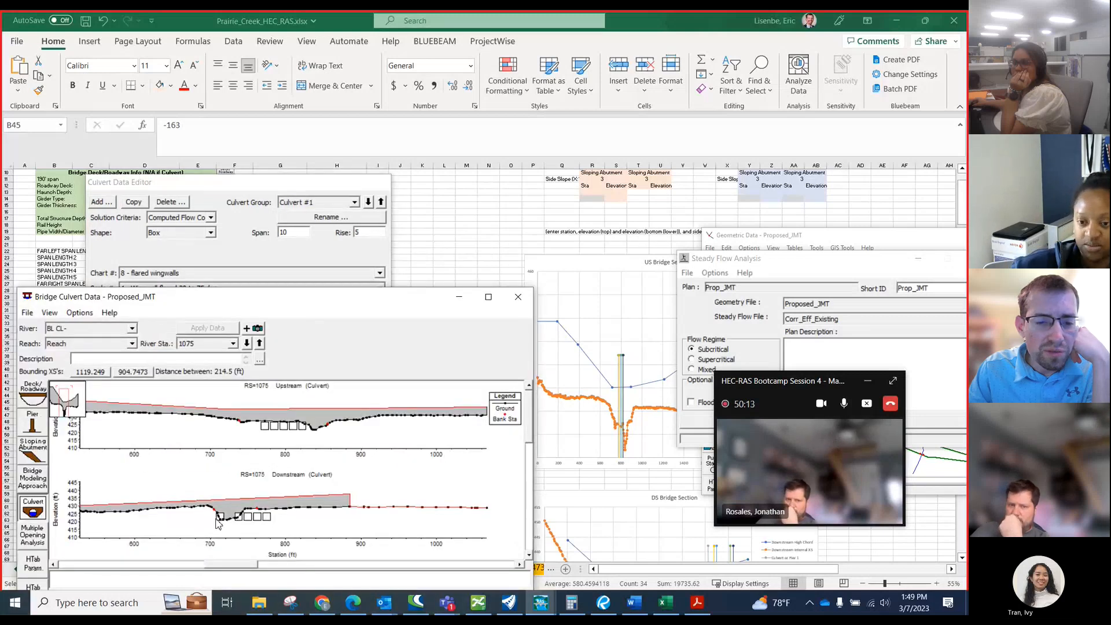
pyautogui.moveTo(217, 524)
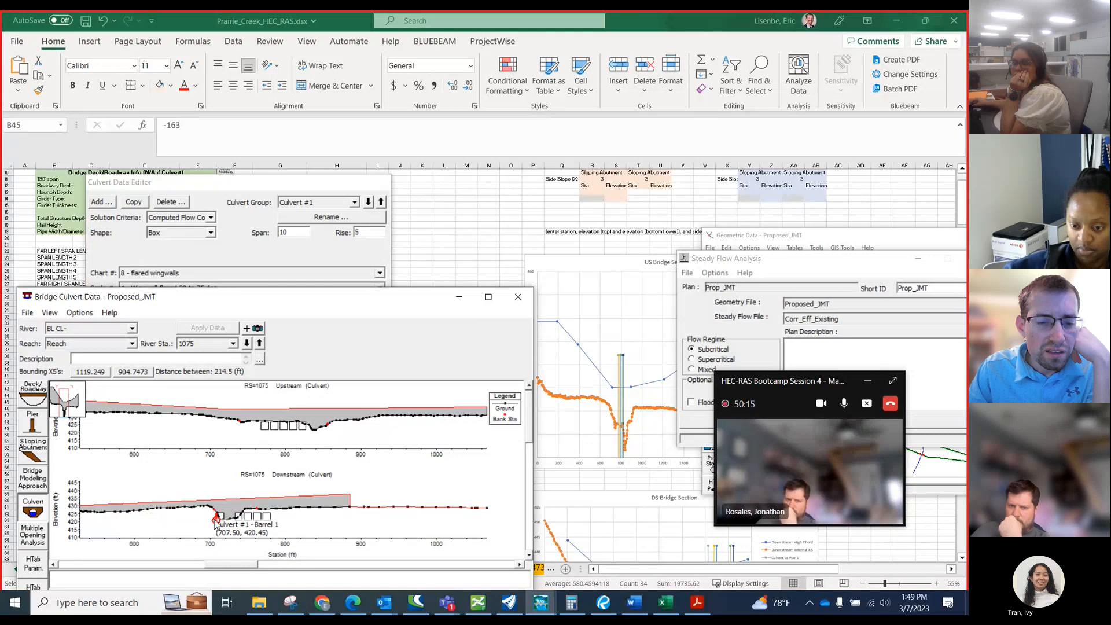
pyautogui.click(247, 260)
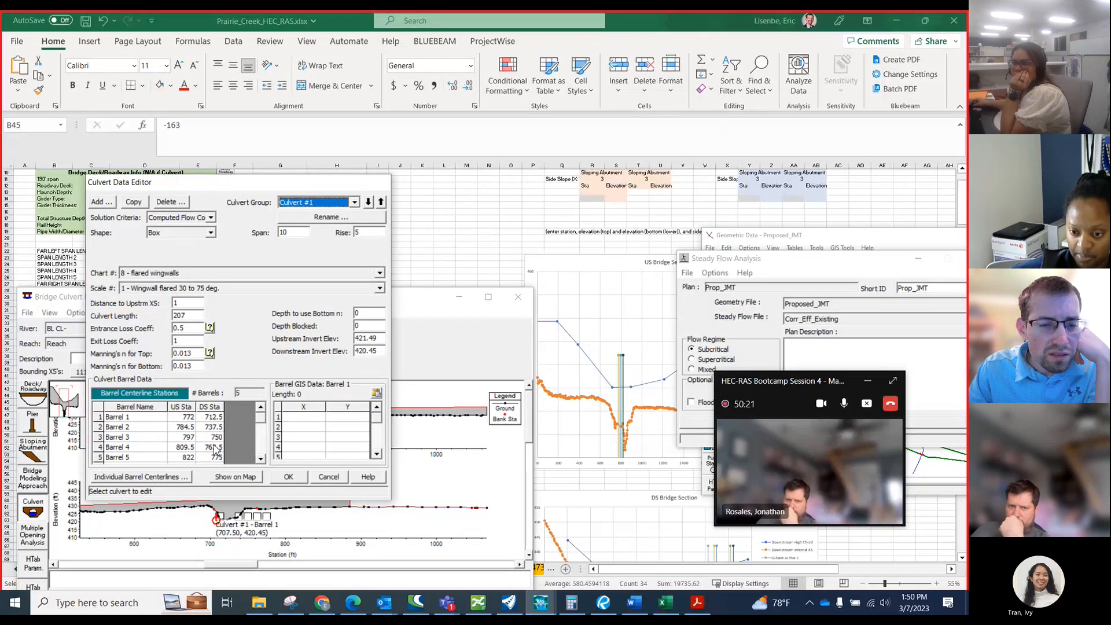
pyautogui.click(214, 447)
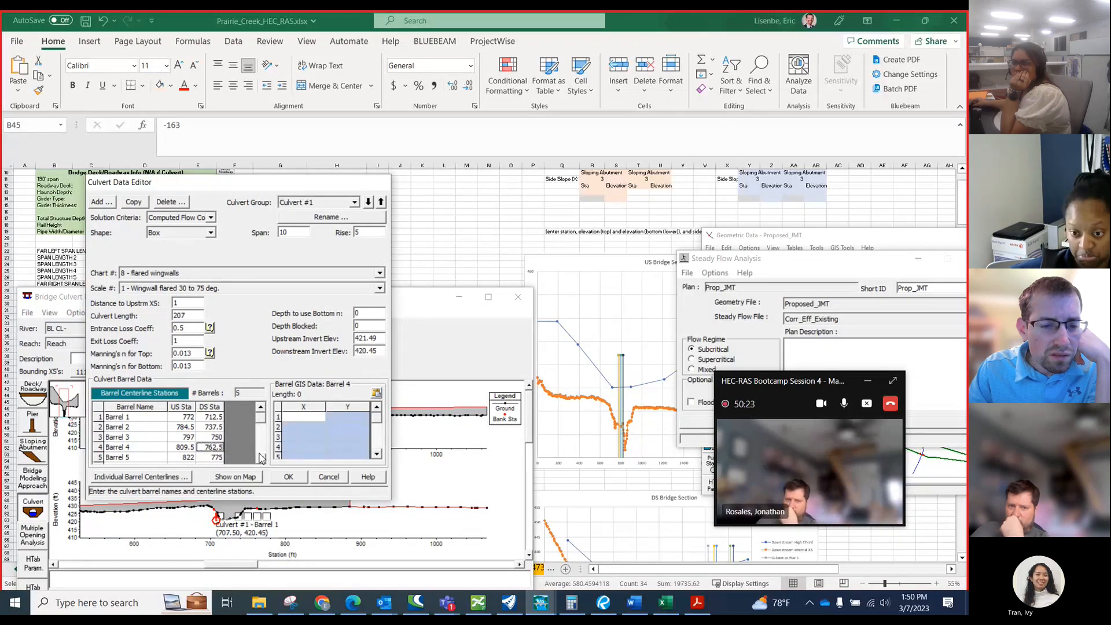
pyautogui.click(261, 458)
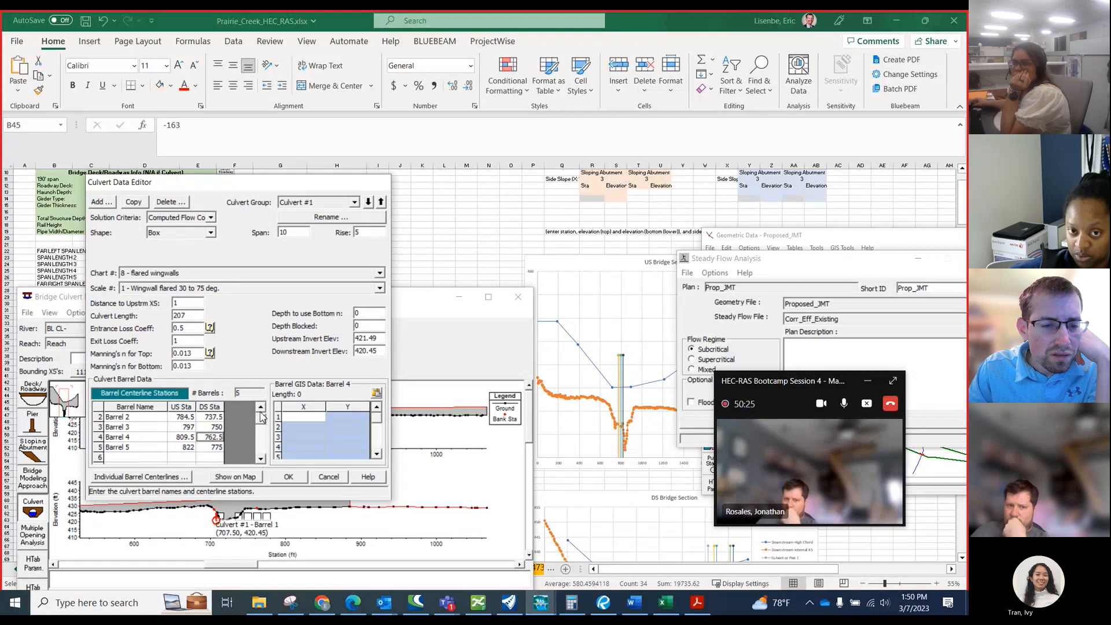
pyautogui.click(261, 407)
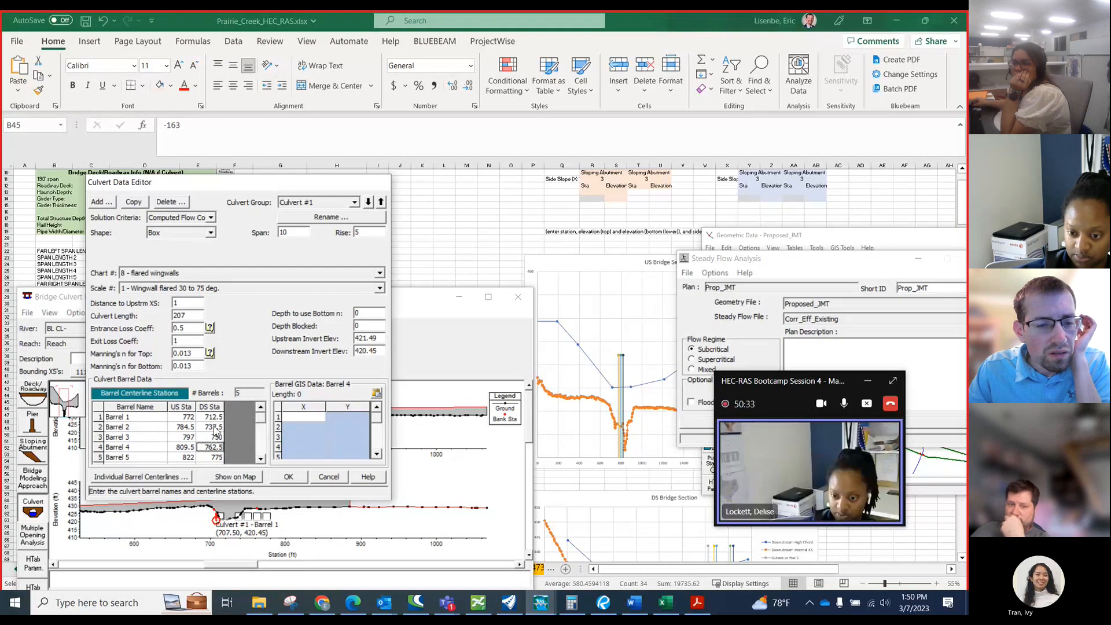
pyautogui.click(213, 418)
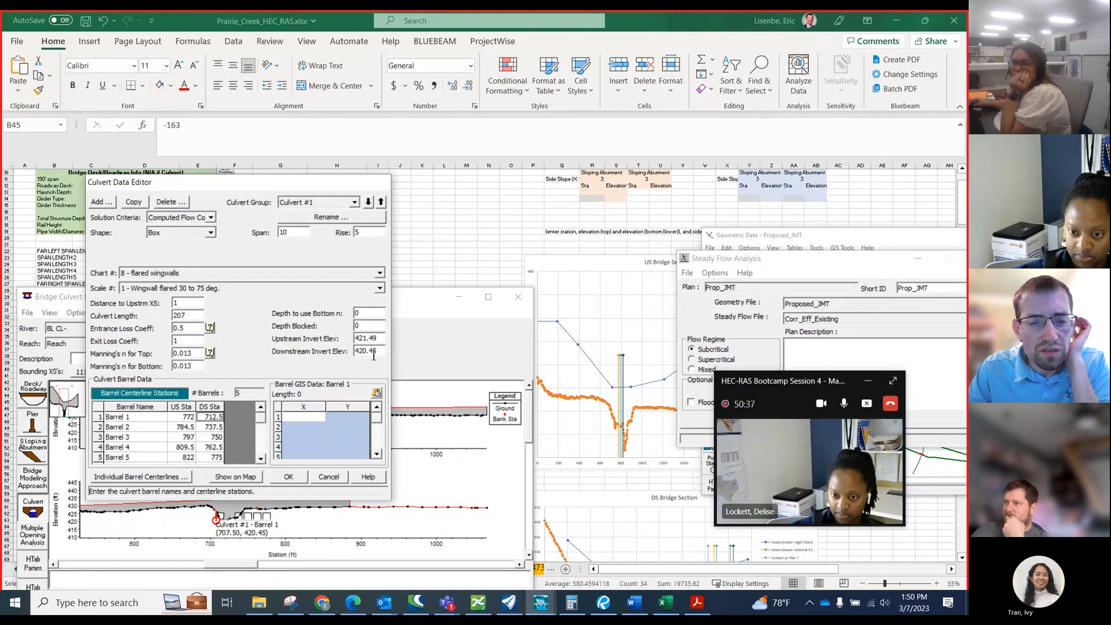
# Switch to the Excel culvert sheet and correct culvert 1's two downstream station cells to 725, using =M35-12.5 in M34.
pyautogui.click(443, 279)
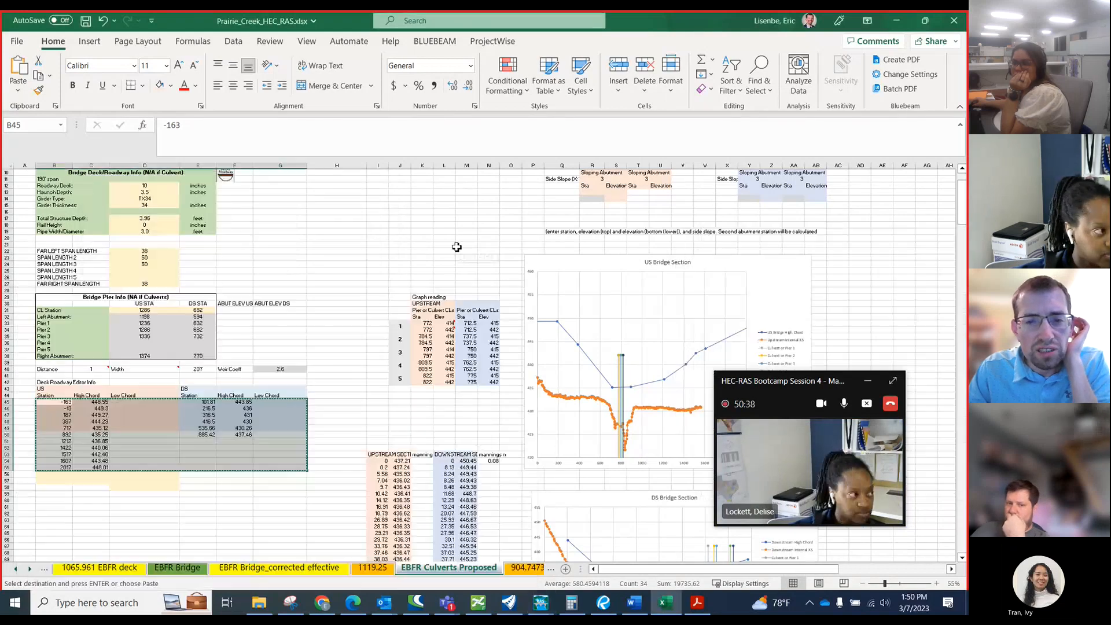
pyautogui.click(468, 330)
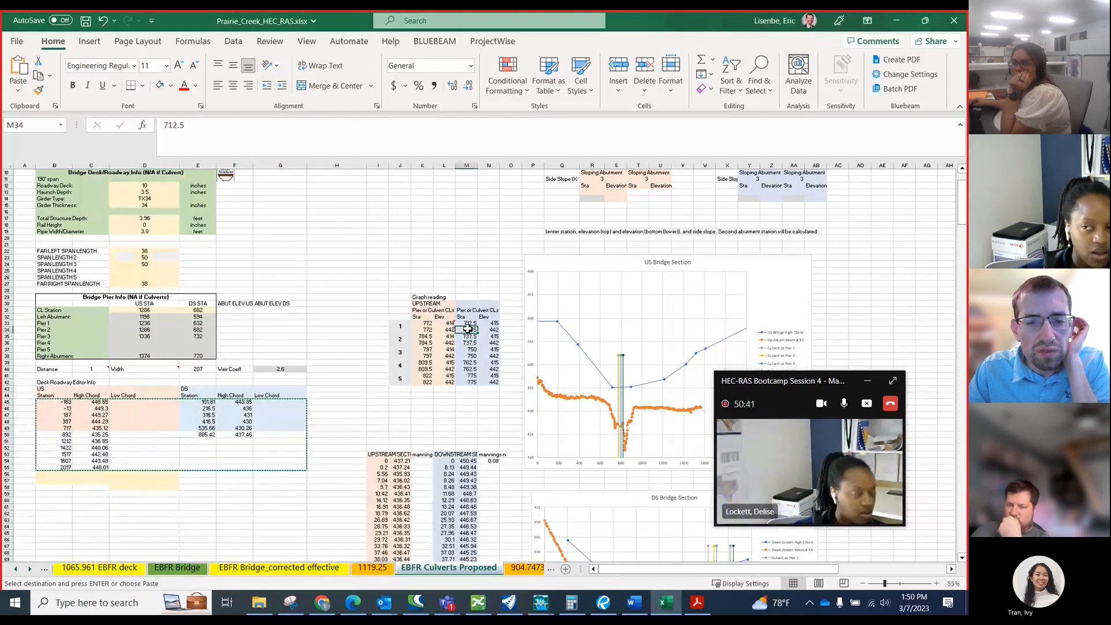
pyautogui.write('=')
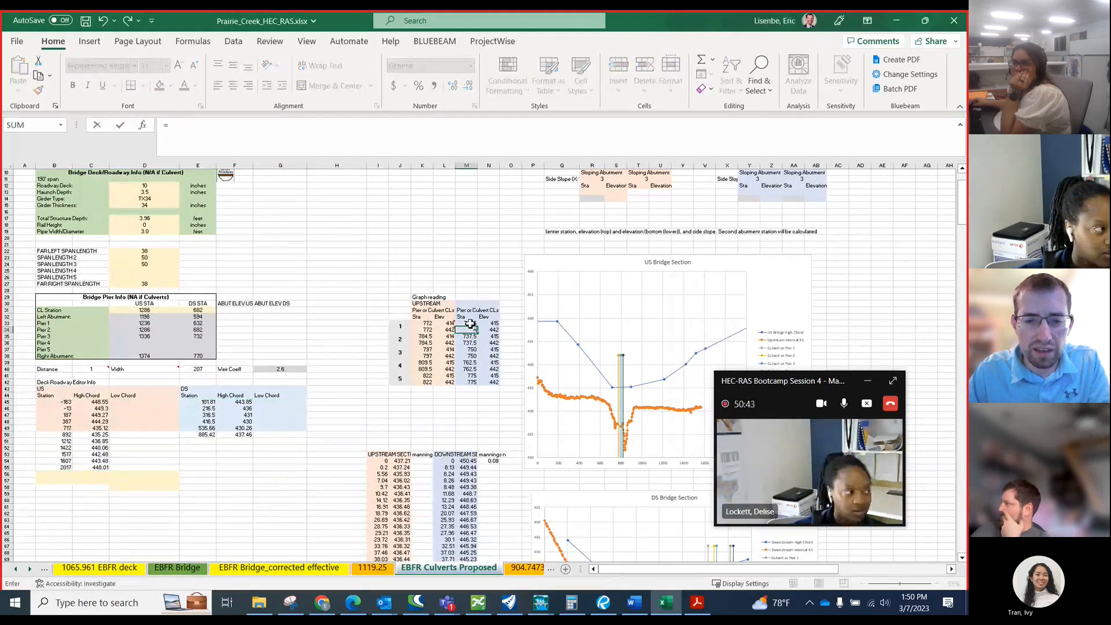
pyautogui.press('Down')
pyautogui.write('-')
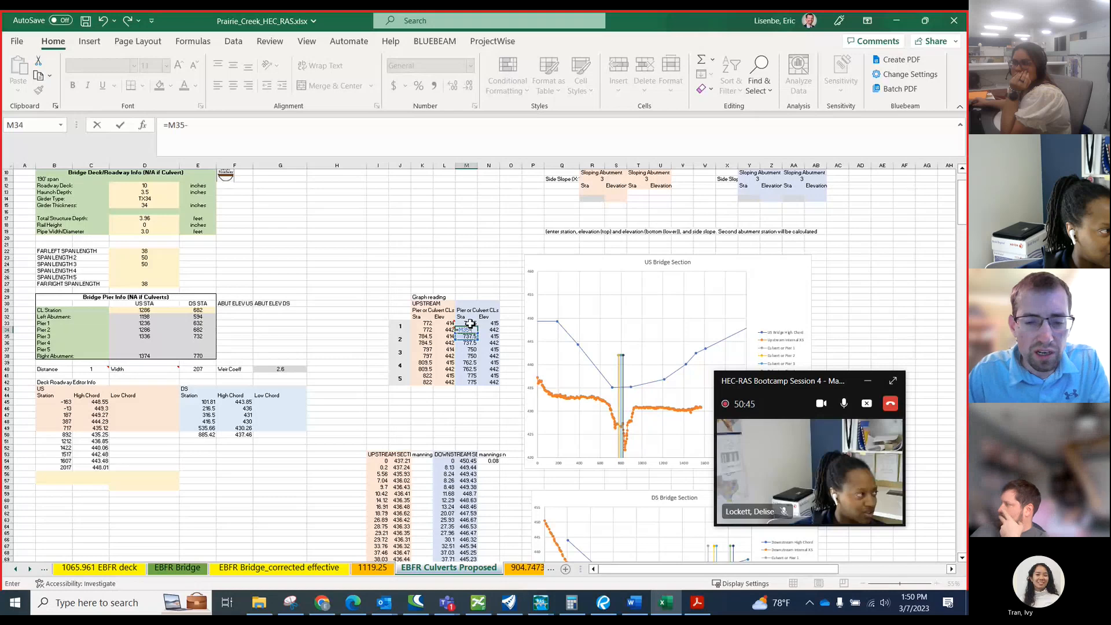
pyautogui.write('12.')
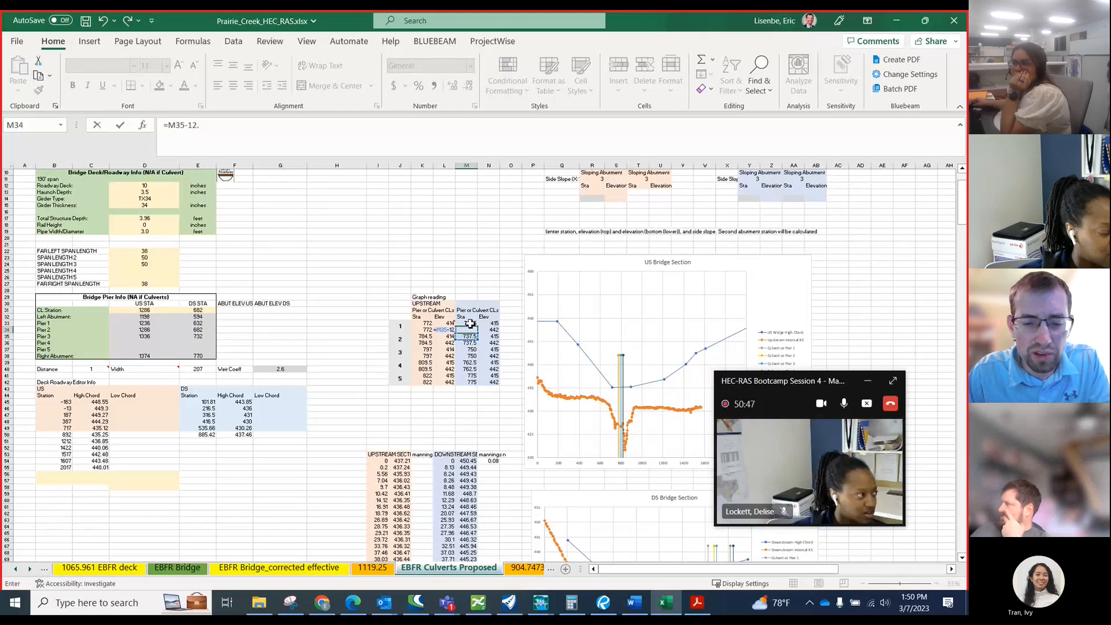
pyautogui.press('Return')
pyautogui.press('Up')
pyautogui.press('Up')
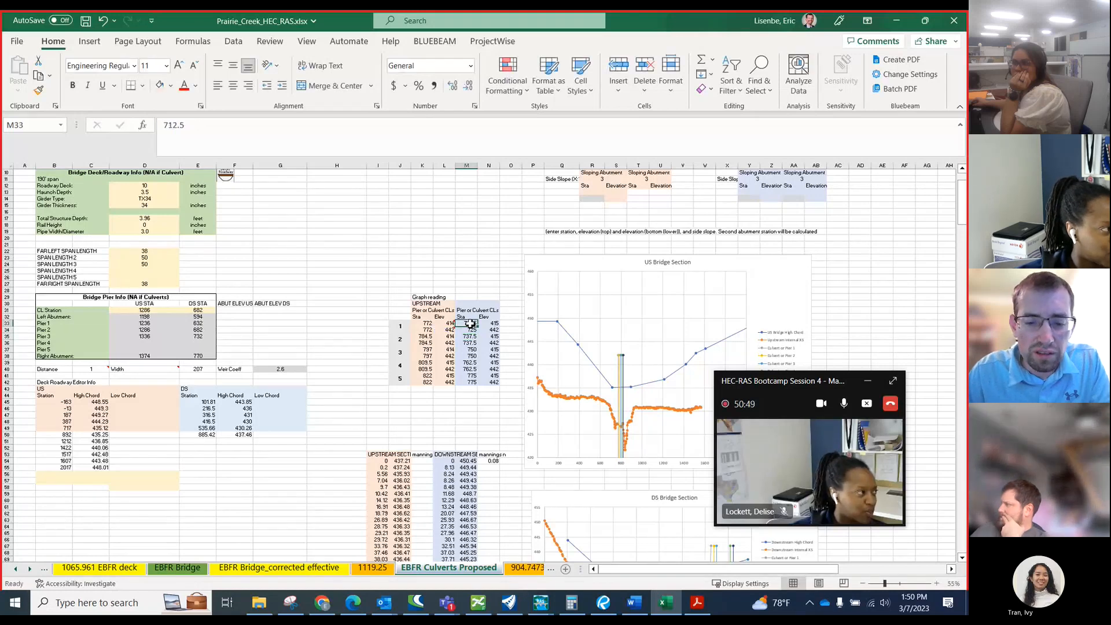
pyautogui.press('Down')
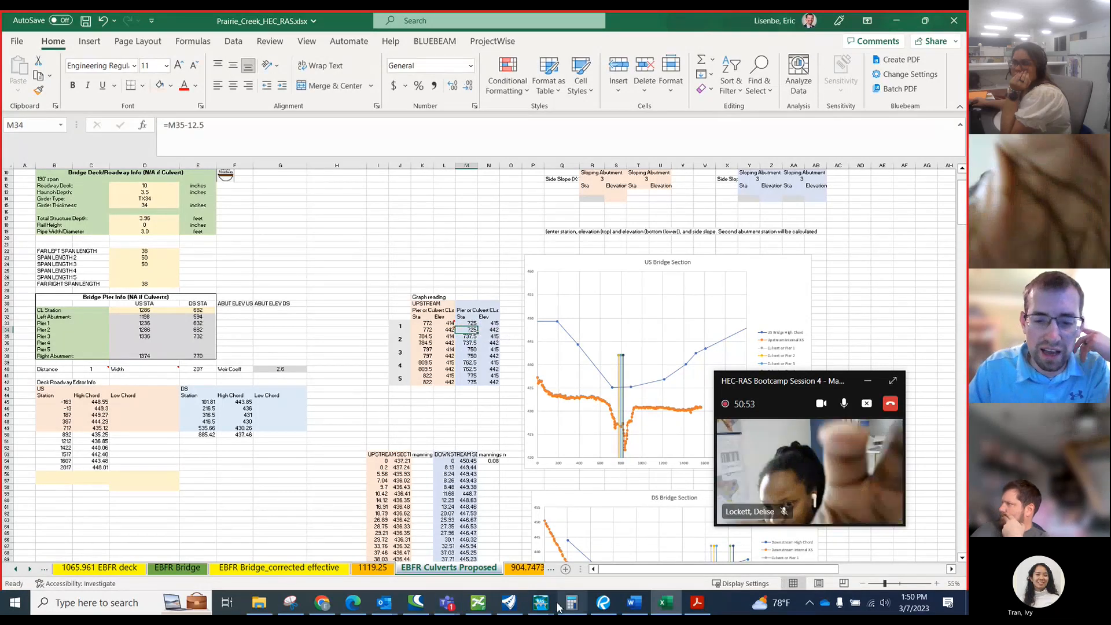
# Switch to HEC-RAS, set Barrel 1's downstream centerline station to 725 in Culvert #1, and accept the culvert data.
pyautogui.moveTo(546, 598)
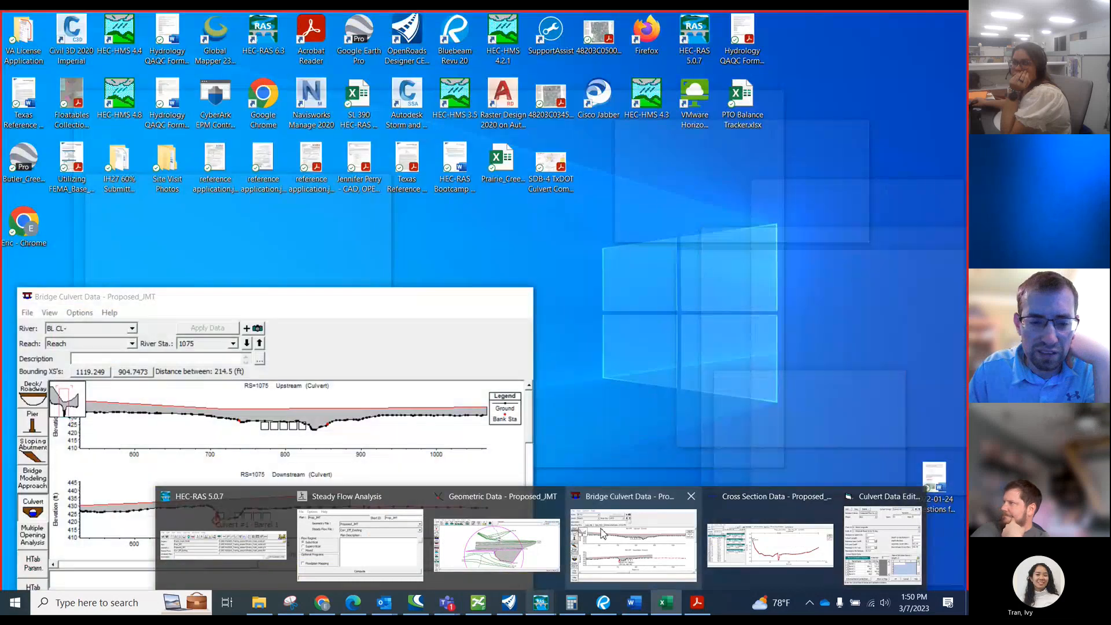
pyautogui.click(602, 533)
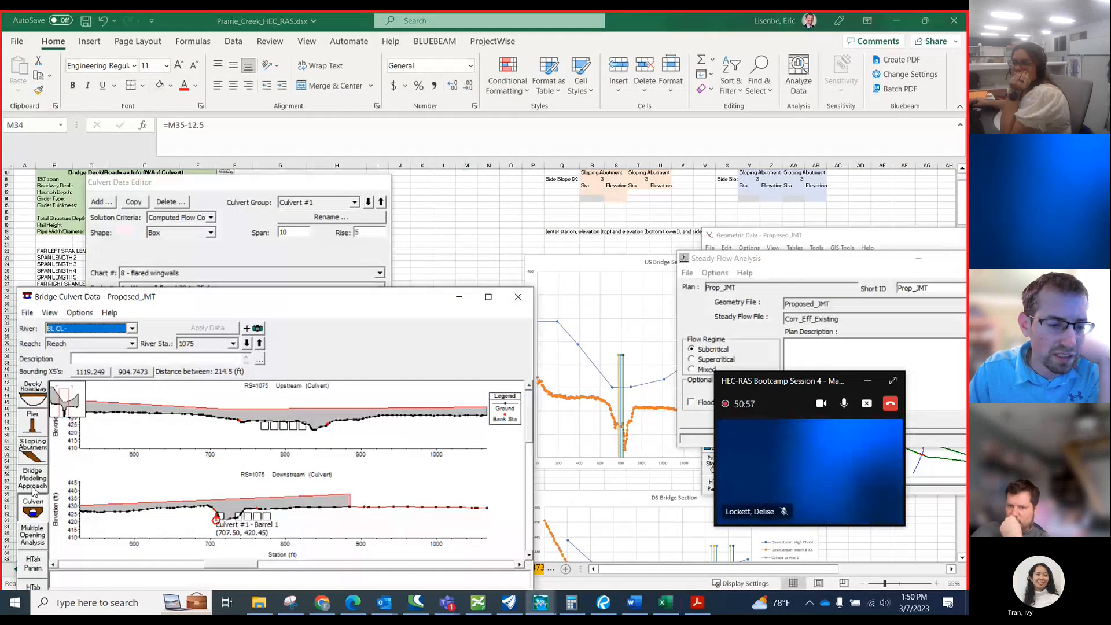
pyautogui.click(33, 508)
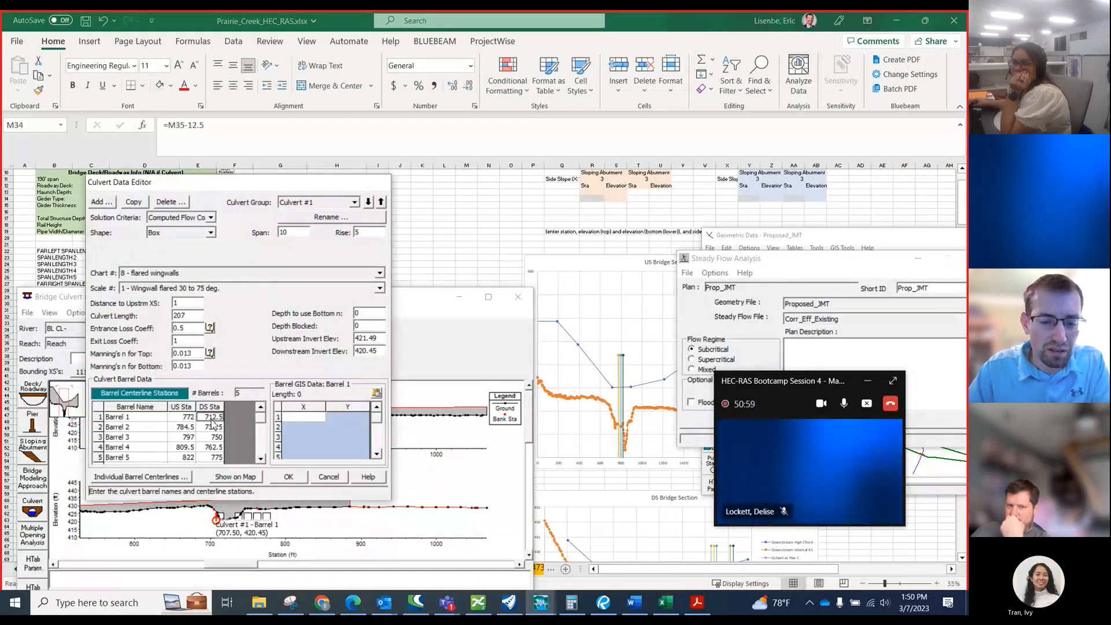
pyautogui.write('725')
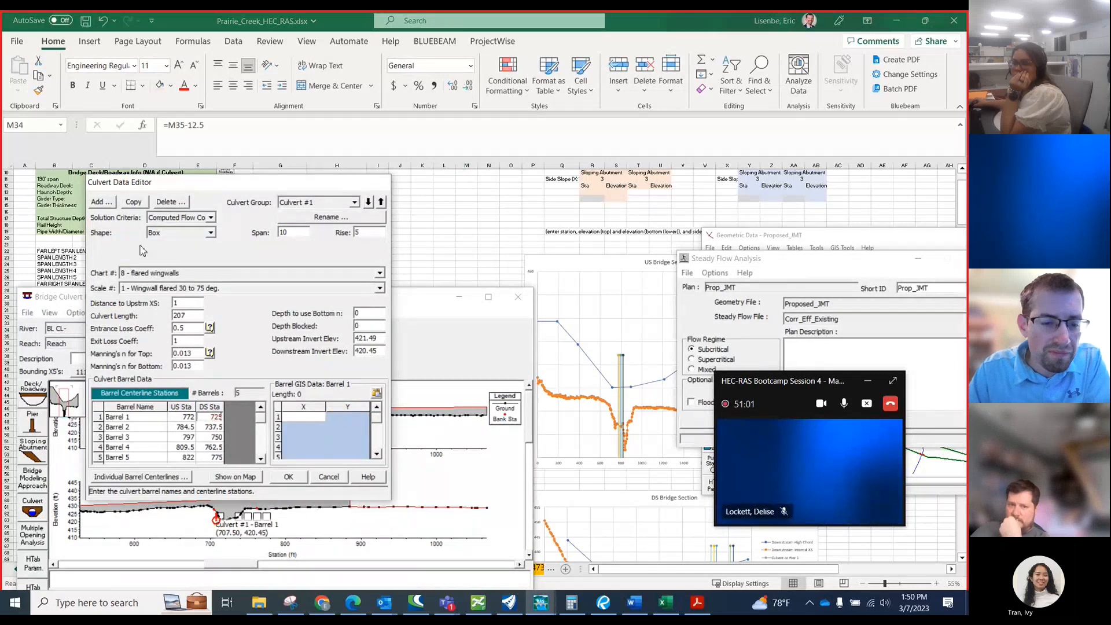
pyautogui.click(288, 476)
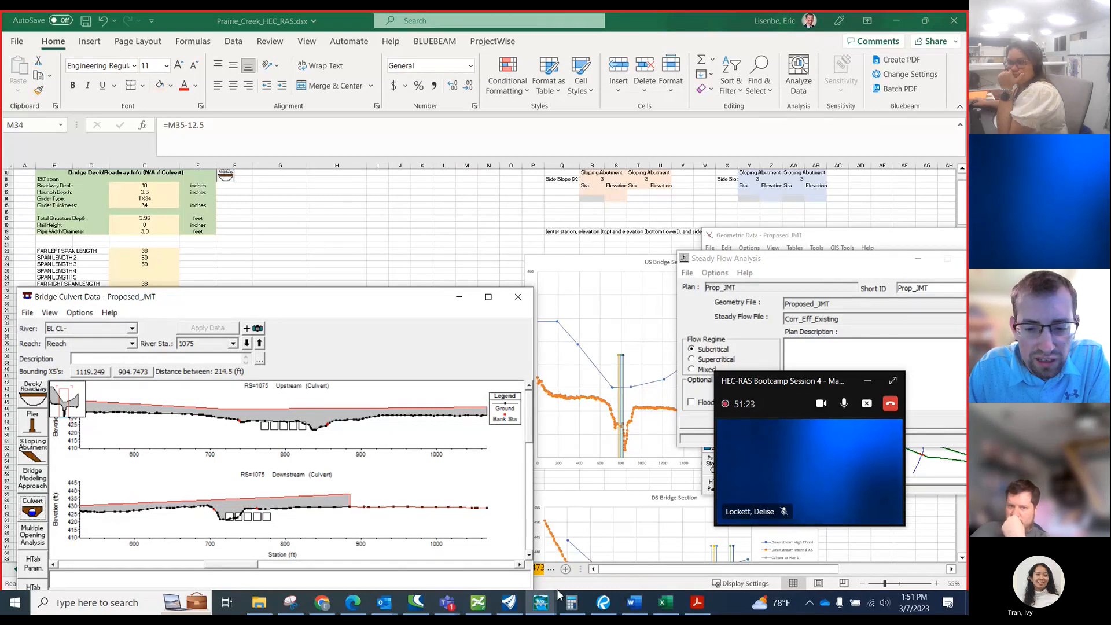
# Switch to OpenRoads and examine the proposed culvert layout near PT 19+36.18 and the surrounding roadway in plan.
pyautogui.click(508, 602)
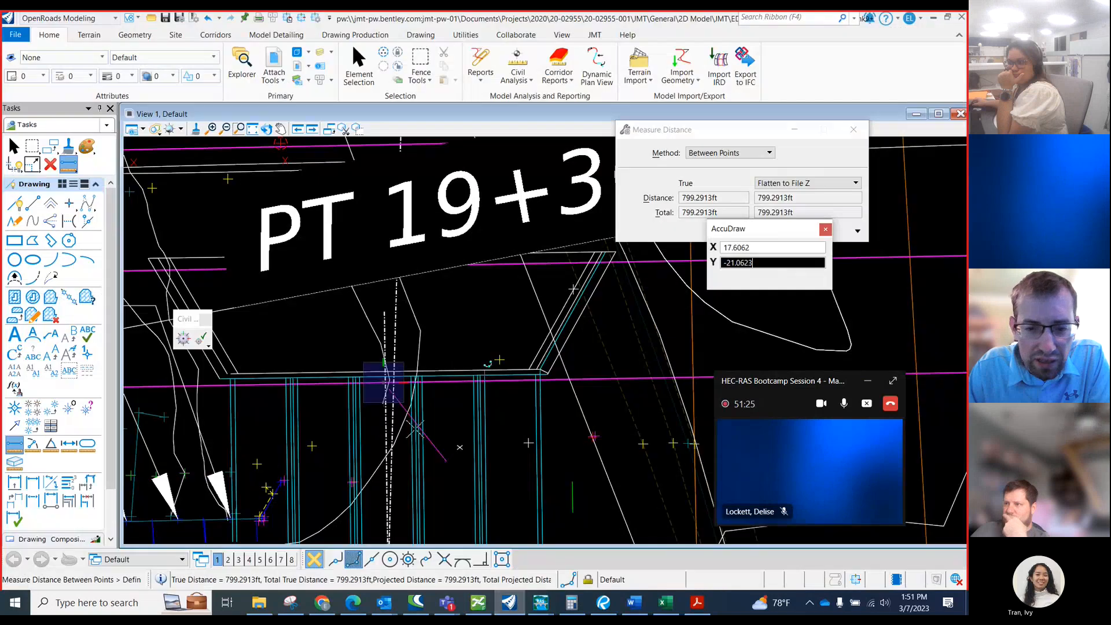
pyautogui.scroll(-6, 488, 363)
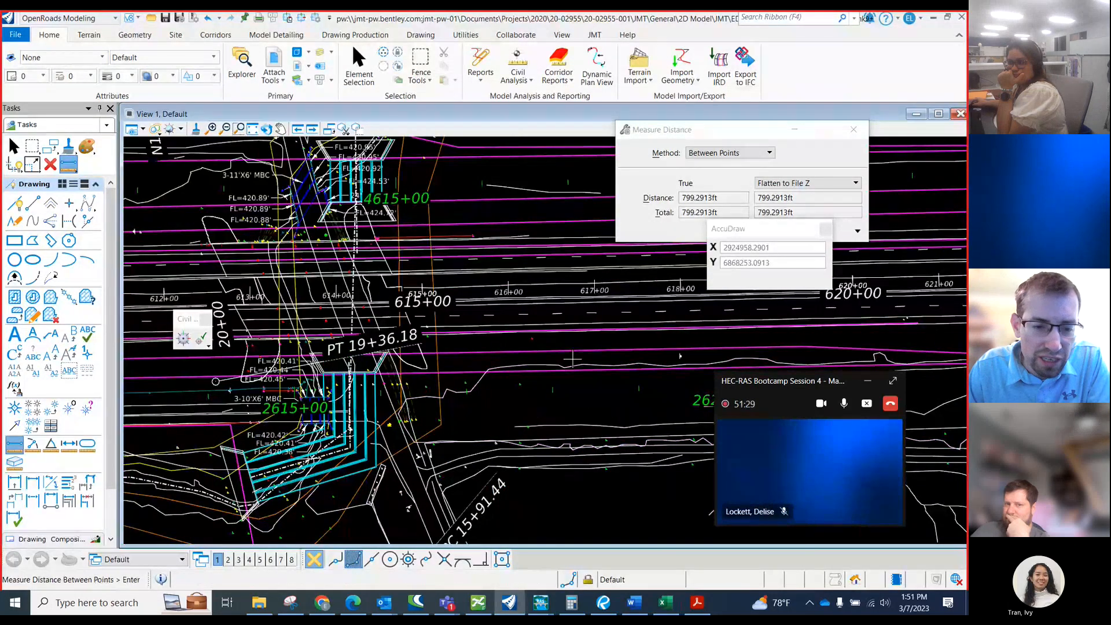
pyautogui.scroll(1, 261, 394)
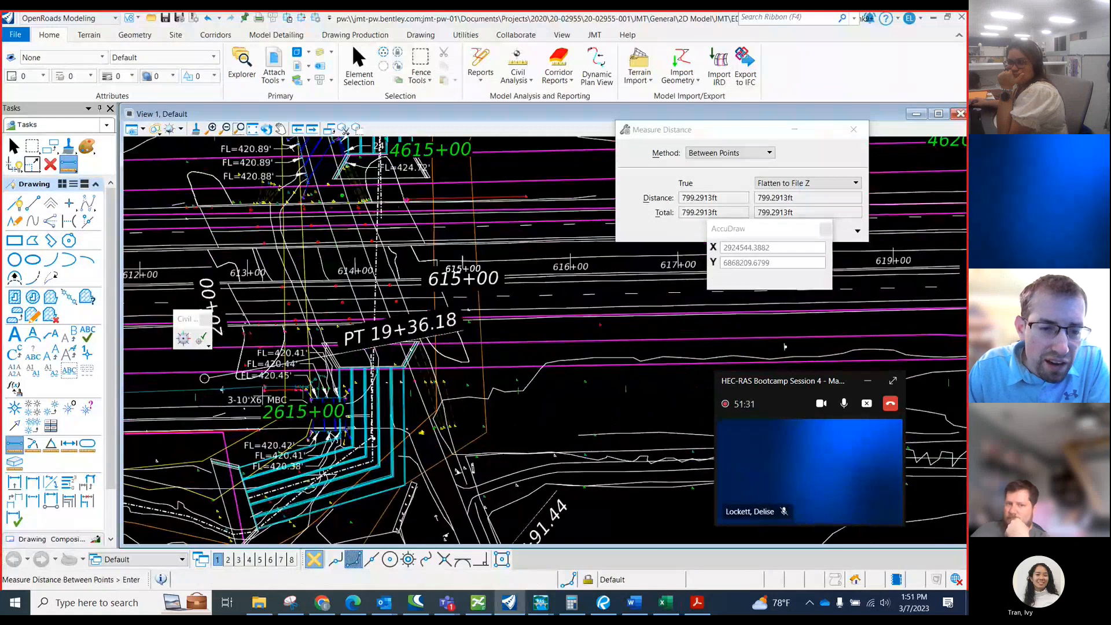
pyautogui.scroll(1, 336, 383)
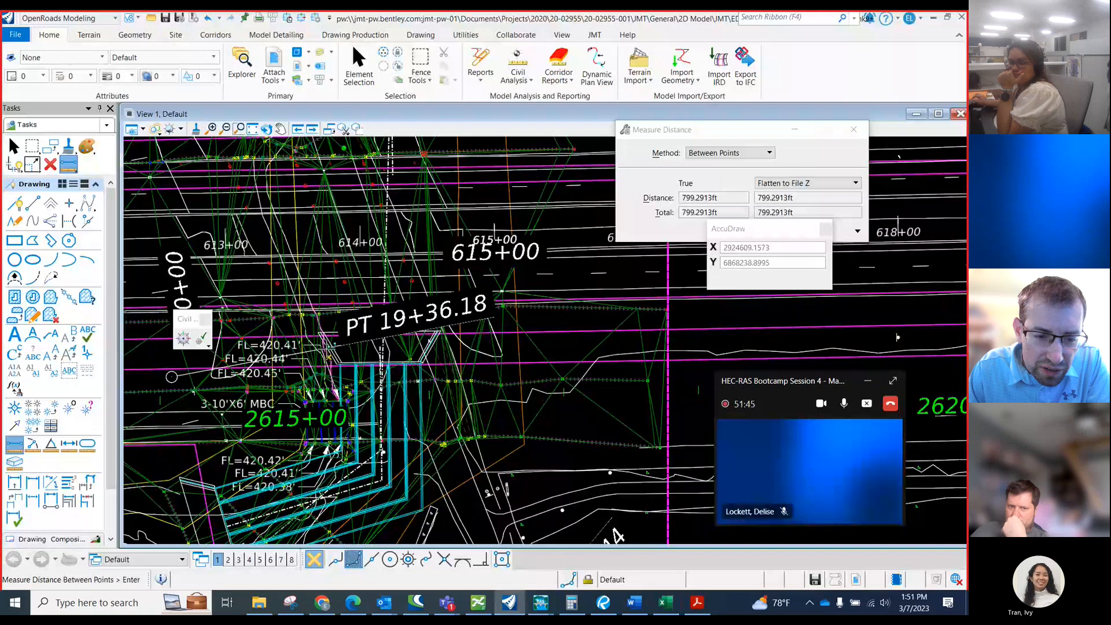
pyautogui.scroll(-2, 672, 329)
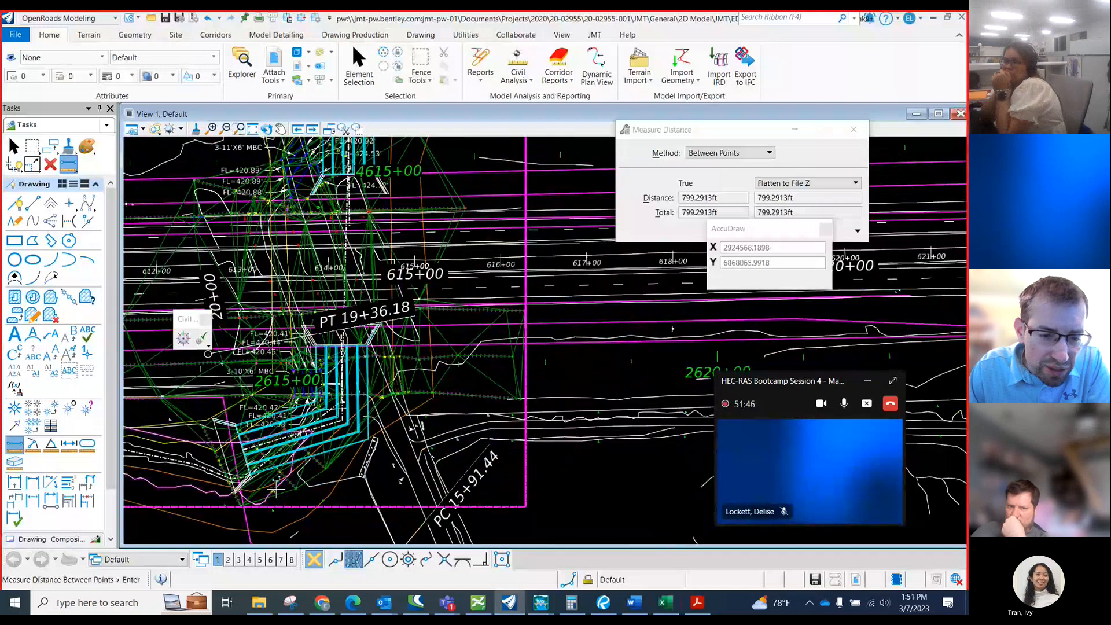
pyautogui.scroll(1, 284, 501)
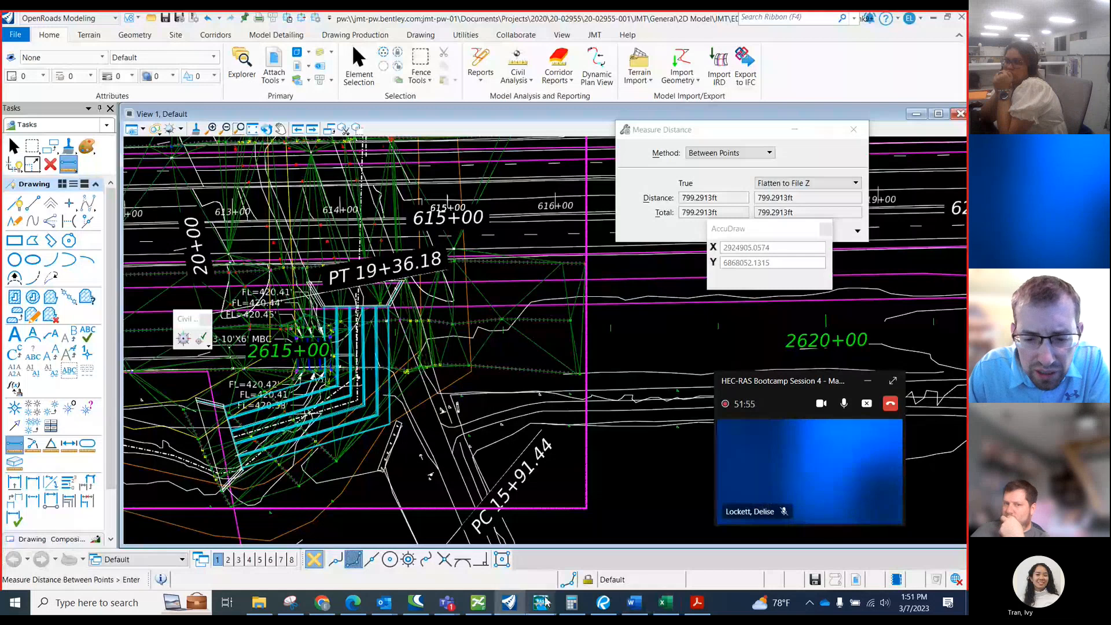
# Return to the HEC-RAS culvert plot, then check the I-20 roll plot's roadway profiles in Bluebeam and put it away.
pyautogui.moveTo(543, 602)
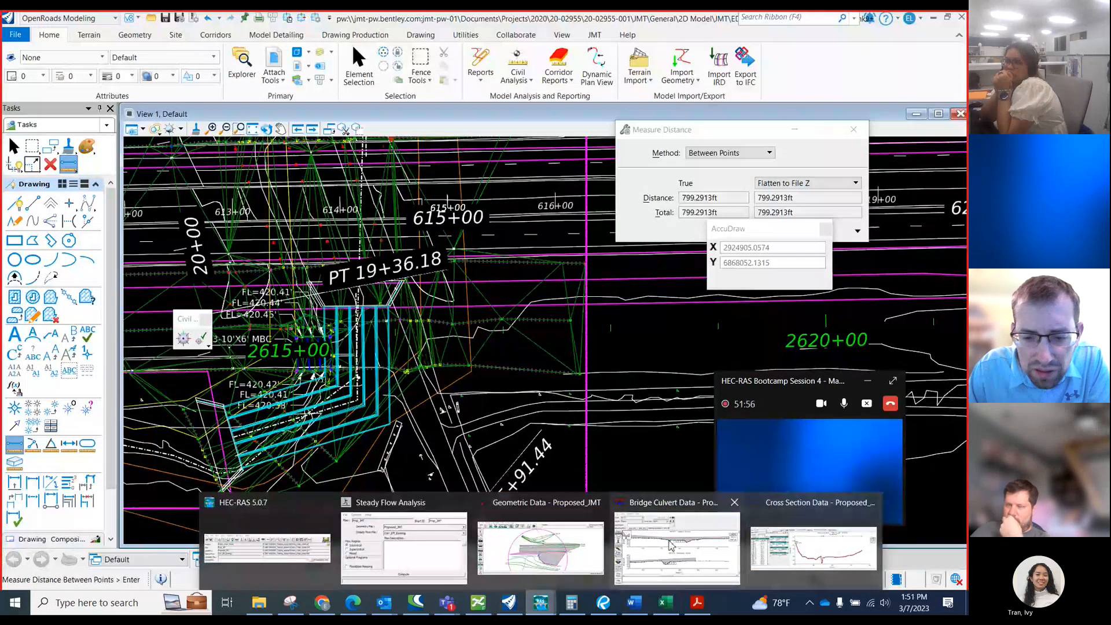
pyautogui.click(285, 542)
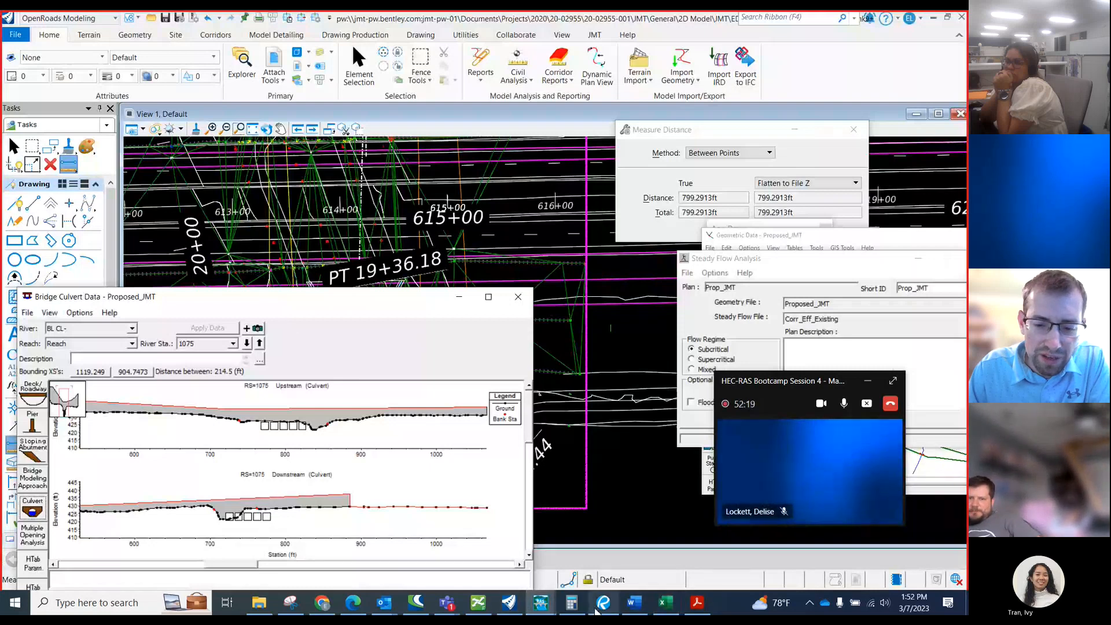
pyautogui.click(596, 611)
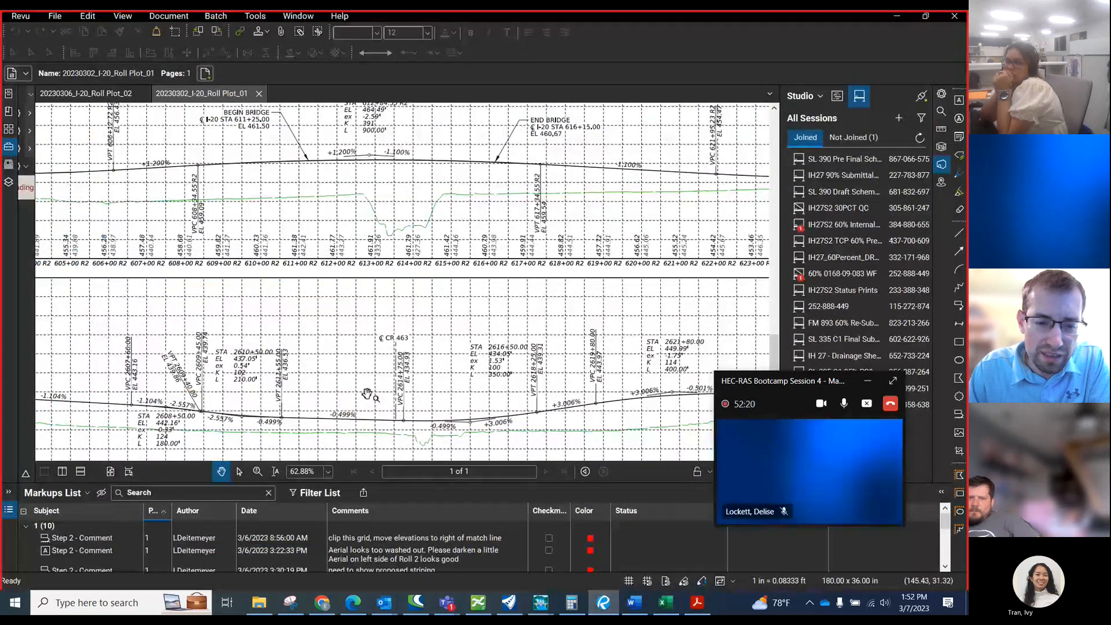
pyautogui.scroll(-3, 367, 394)
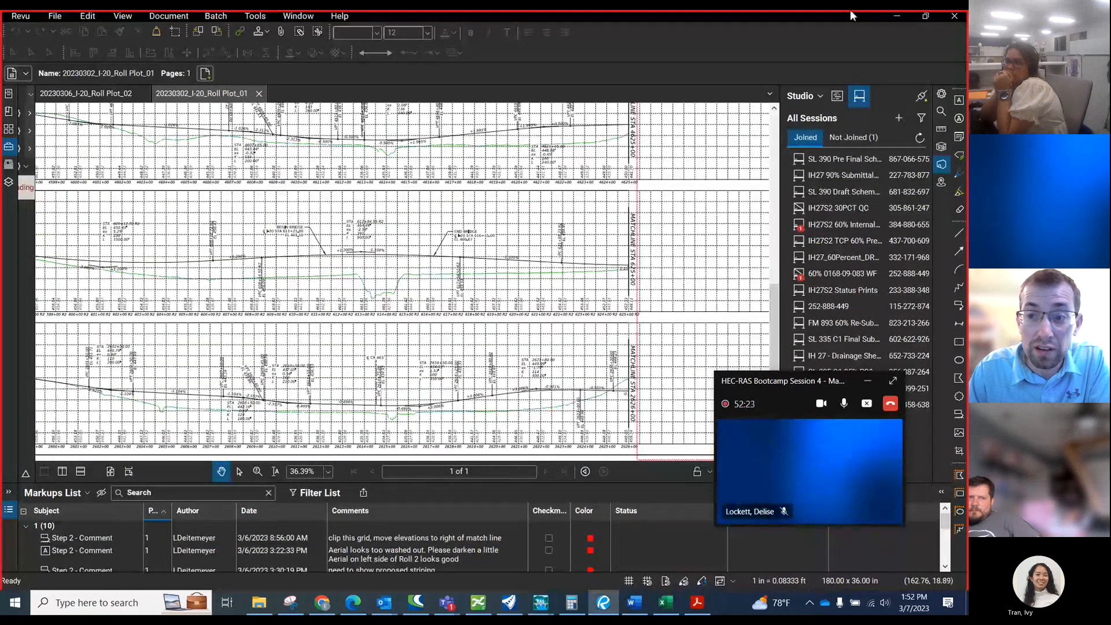
pyautogui.click(891, 18)
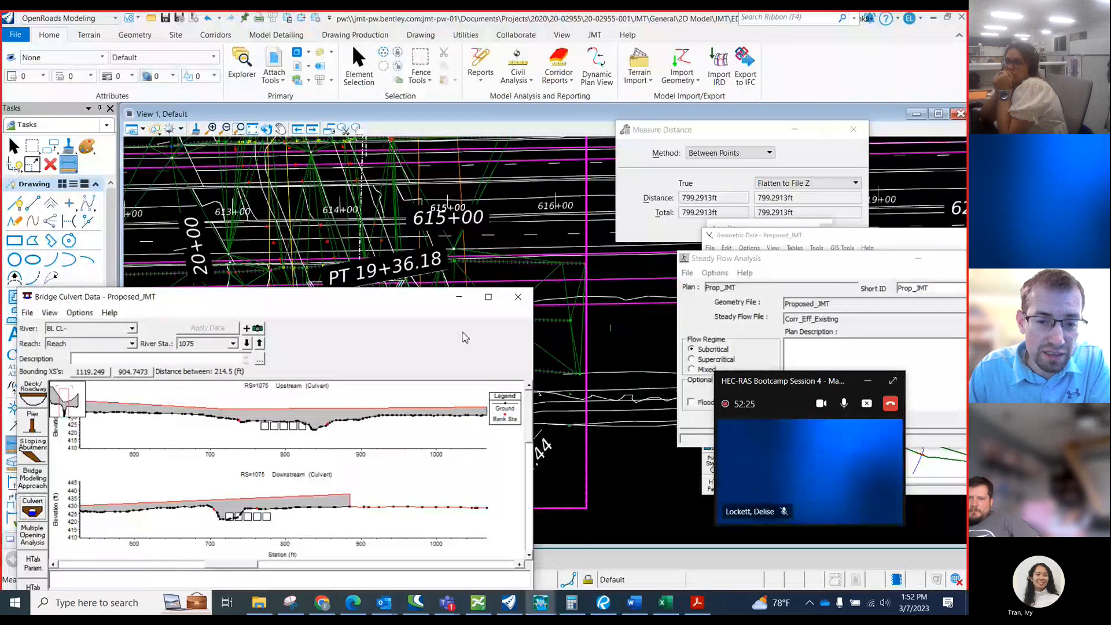
# Enlarge the Bridge Culvert Data window and show the full upstream and downstream plots unobstructed for station 1075.
pyautogui.click(488, 296)
pyautogui.rightClick(340, 492)
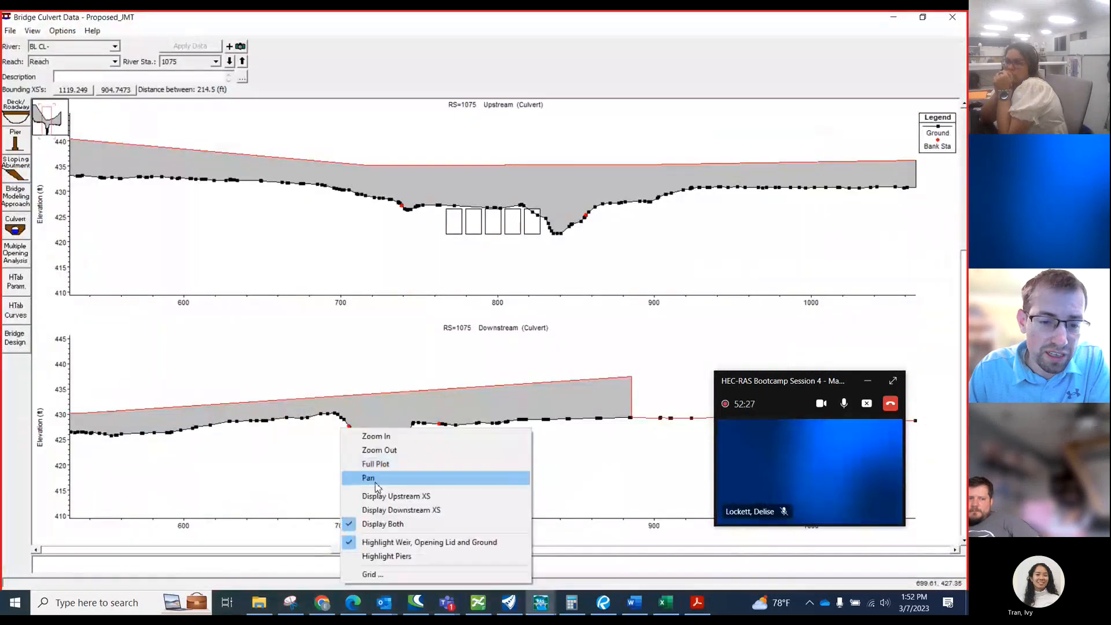
pyautogui.click(382, 461)
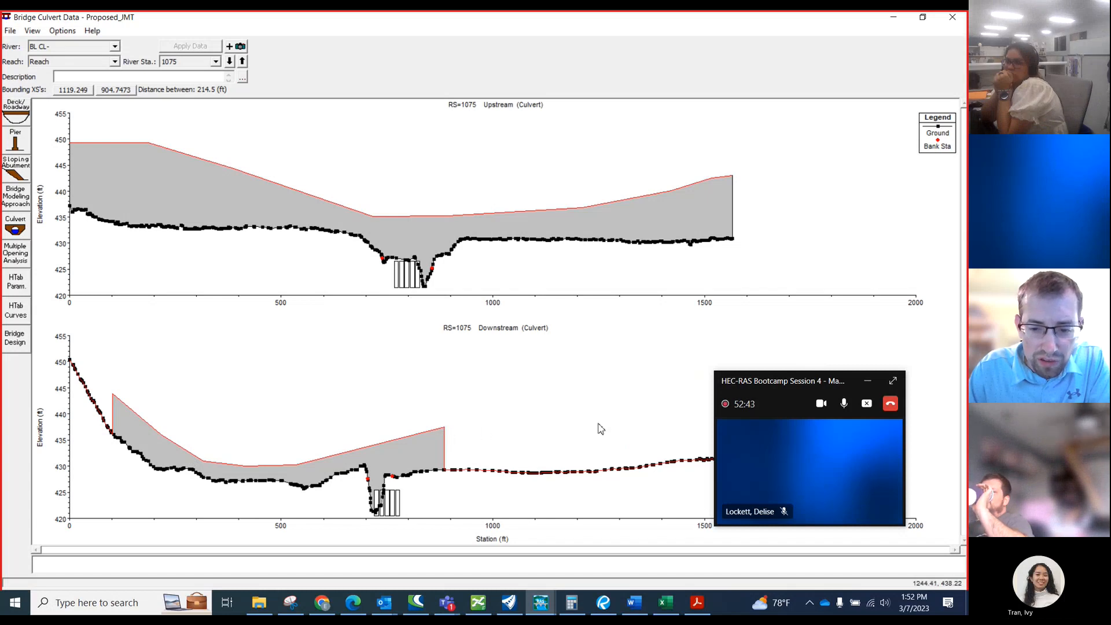
pyautogui.click(869, 382)
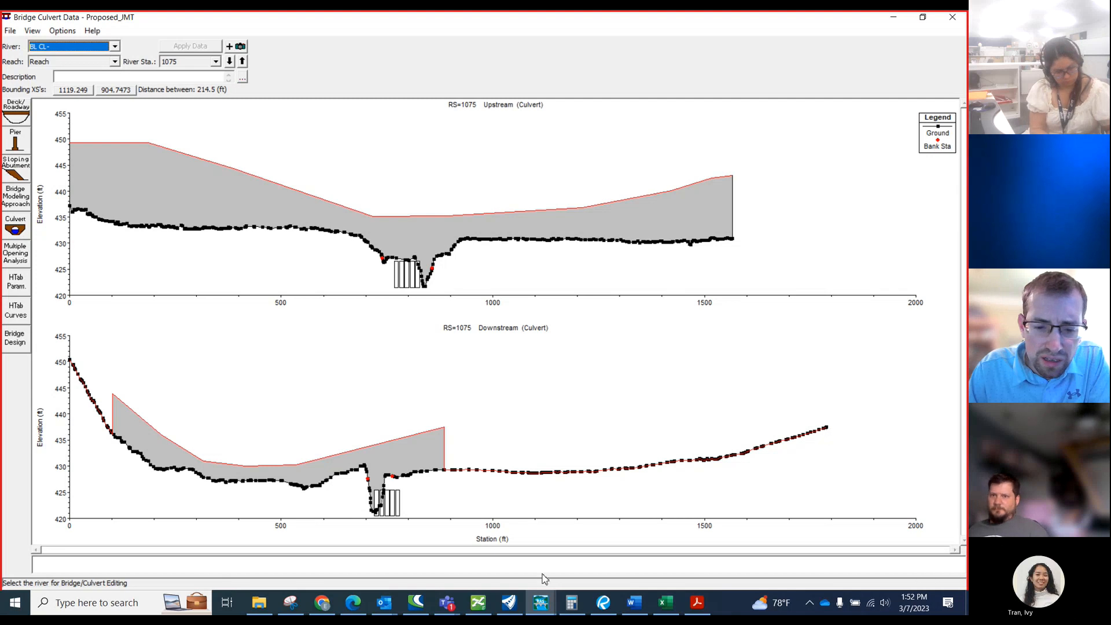
# Compare the upstream and downstream section charts on Excel's EBFR Culverts Proposed sheet with the HEC-RAS bridge culvert plots.
pyautogui.click(666, 604)
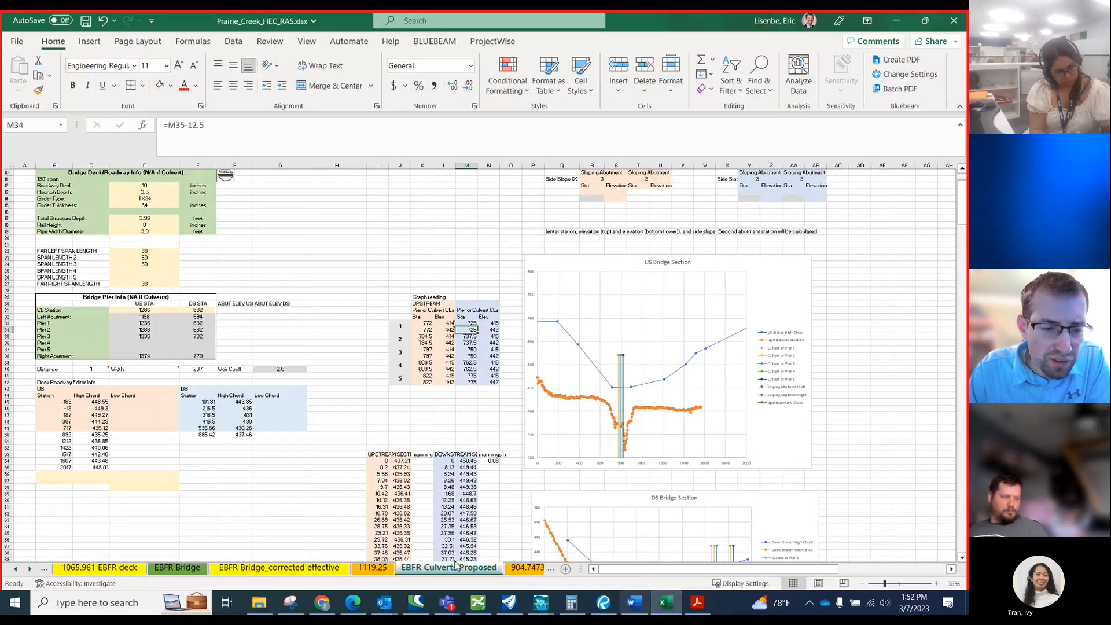
pyautogui.scroll(-4, 111, 459)
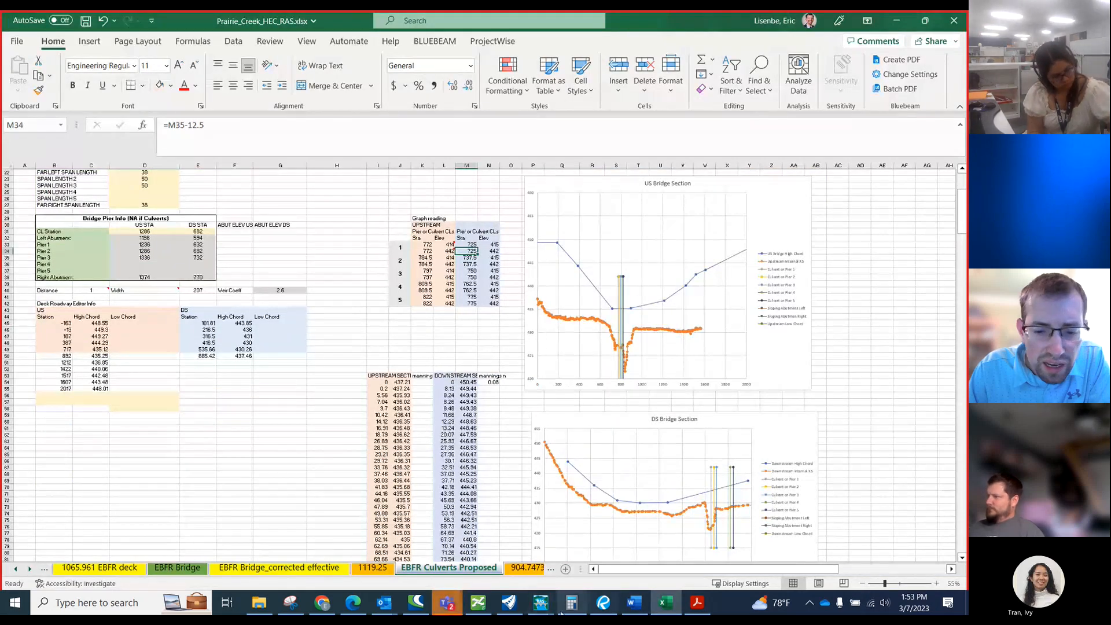
pyautogui.moveTo(540, 602)
pyautogui.click(716, 562)
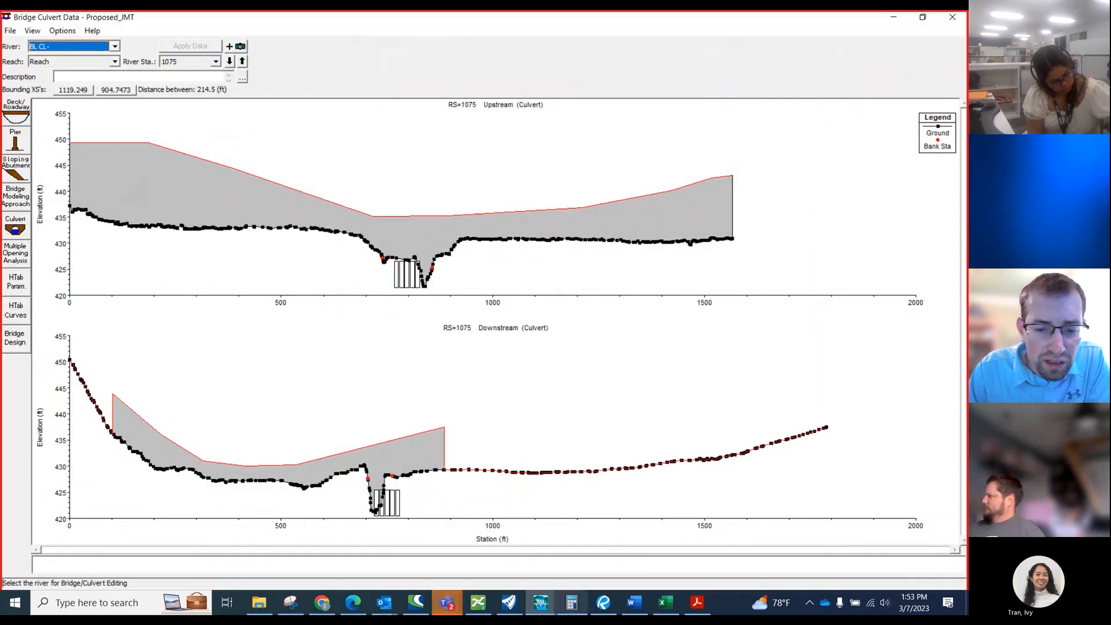
pyautogui.click(541, 602)
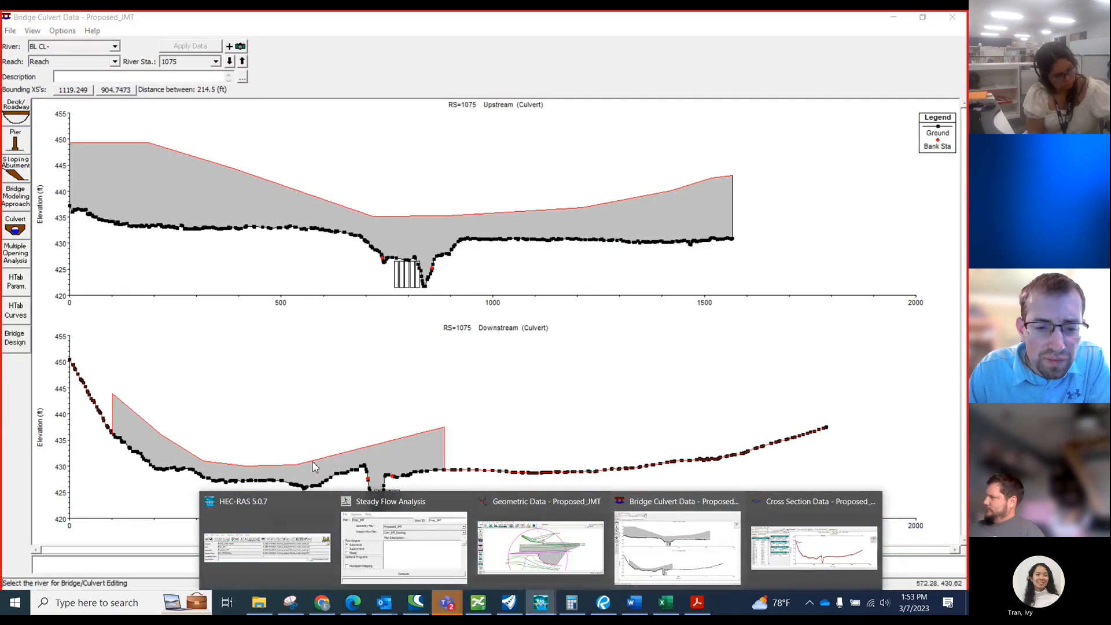
pyautogui.click(392, 397)
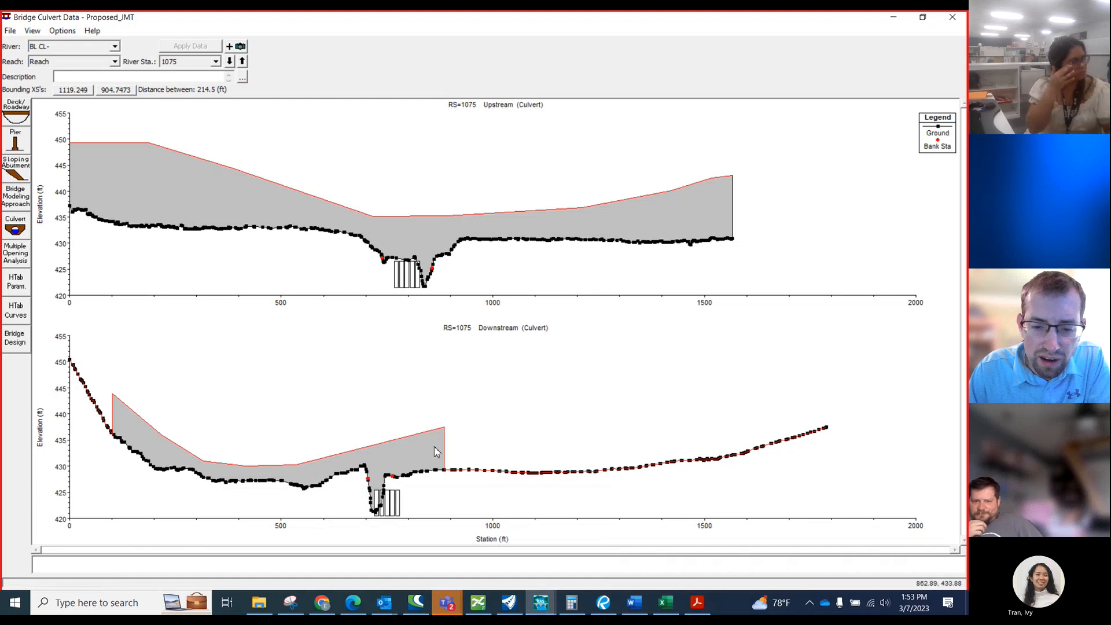
# Switch to OpenRoads and examine how the culverts and cross section lines sit relative to the frontage roads and main lanes.
pyautogui.moveTo(604, 601)
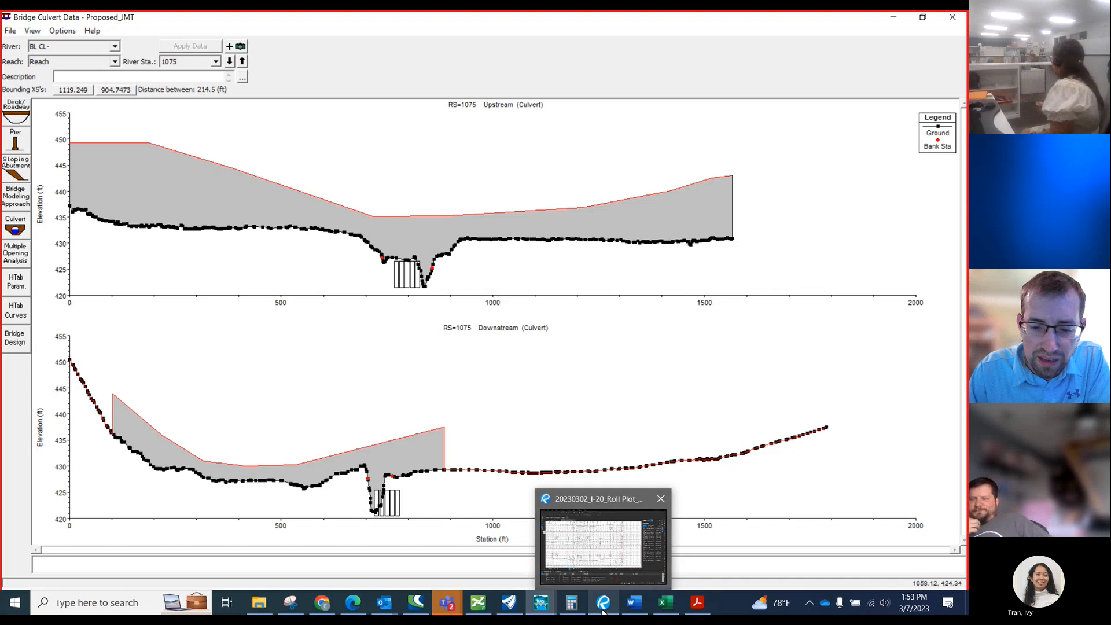
pyautogui.click(508, 603)
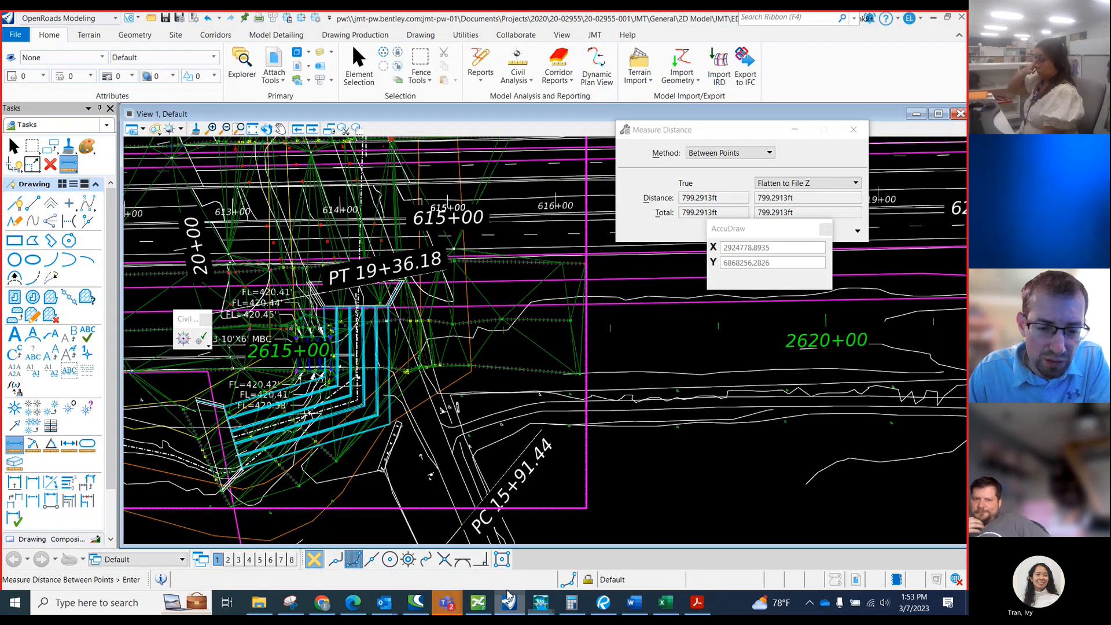
pyautogui.scroll(-5, 353, 383)
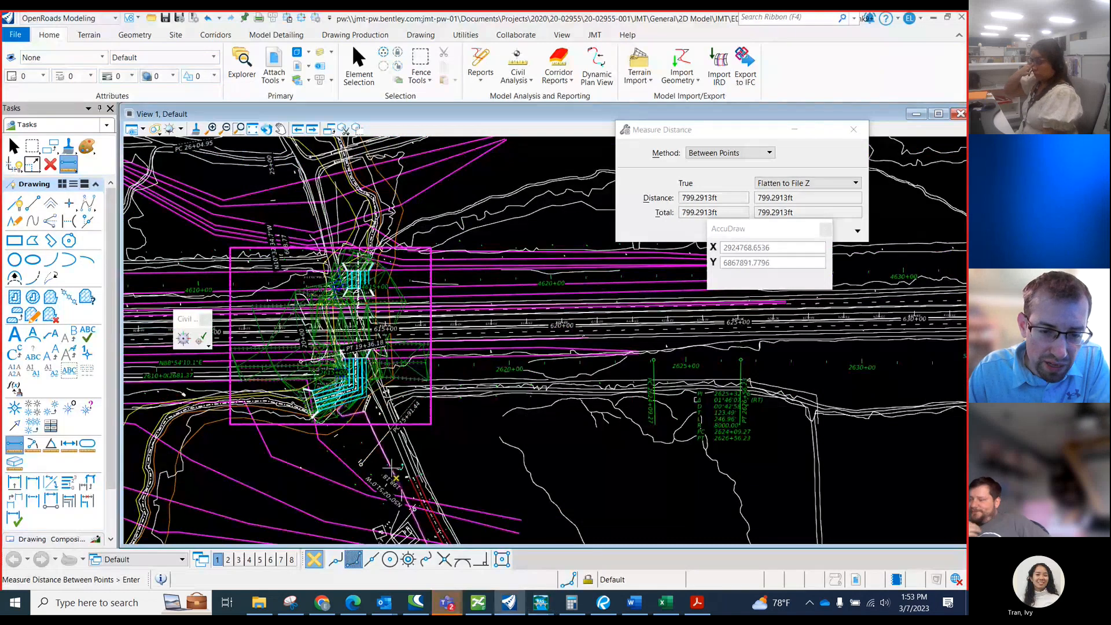
pyautogui.scroll(1, 339, 342)
pyautogui.scroll(-1, 373, 375)
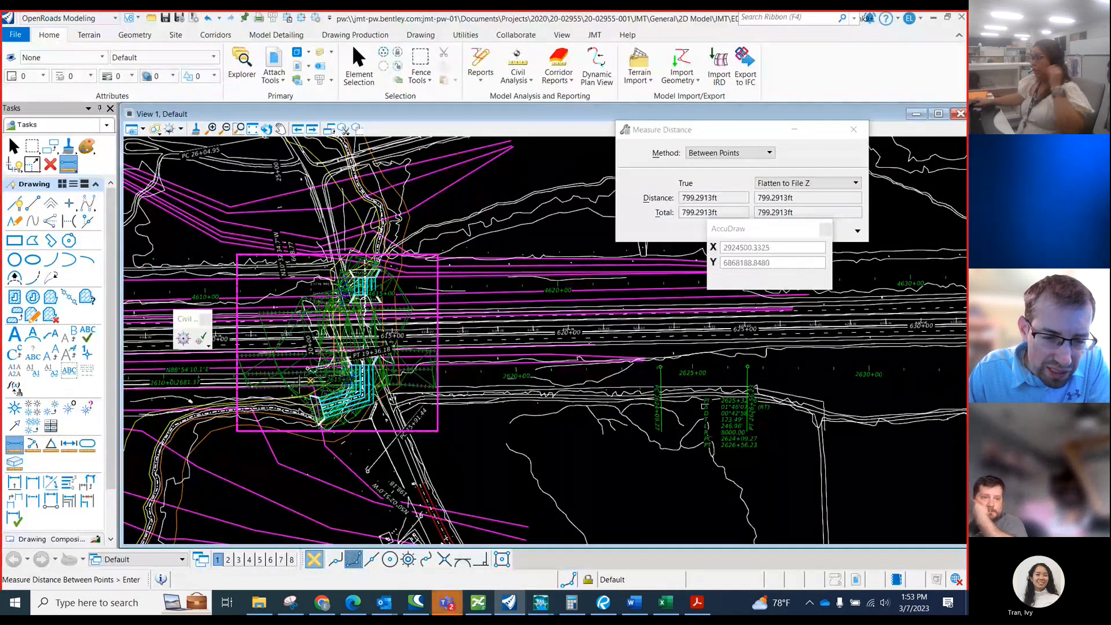
pyautogui.scroll(-1, 532, 420)
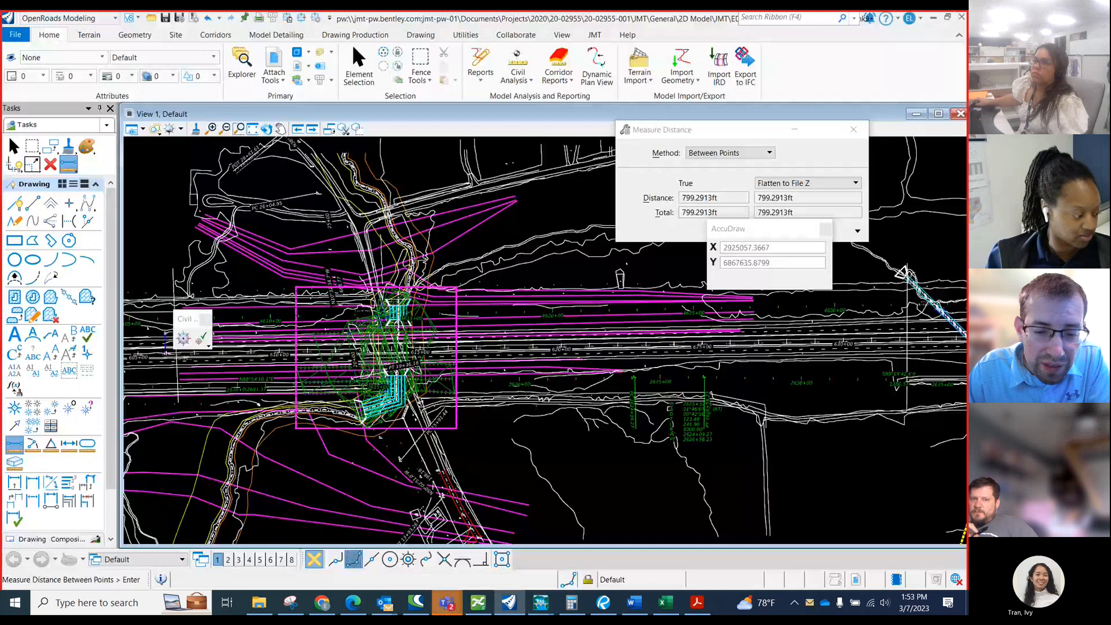
# Switch to Bluebeam and examine the roadway profiles around CR 463 and the I-20 bridge on the roll plot.
pyautogui.click(603, 602)
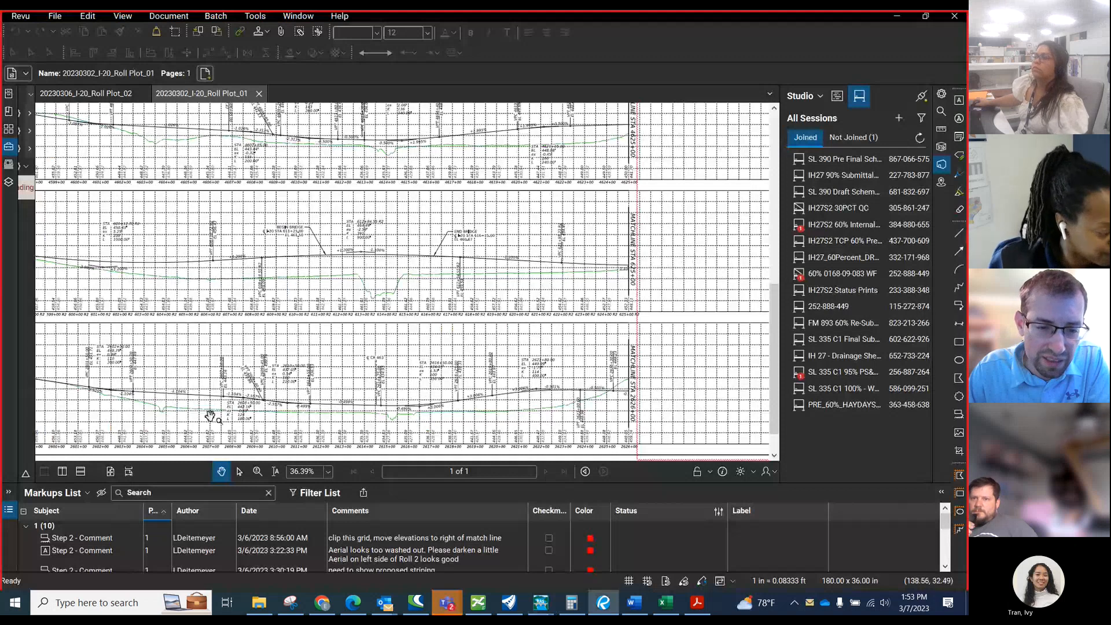
pyautogui.scroll(3, 210, 415)
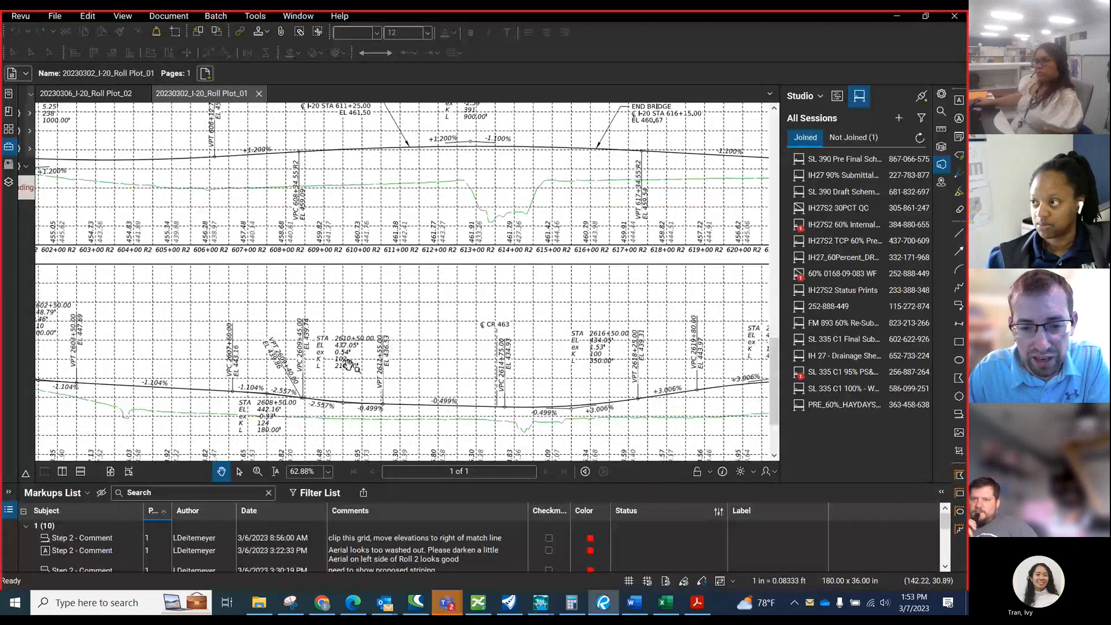
pyautogui.scroll(-1, 347, 365)
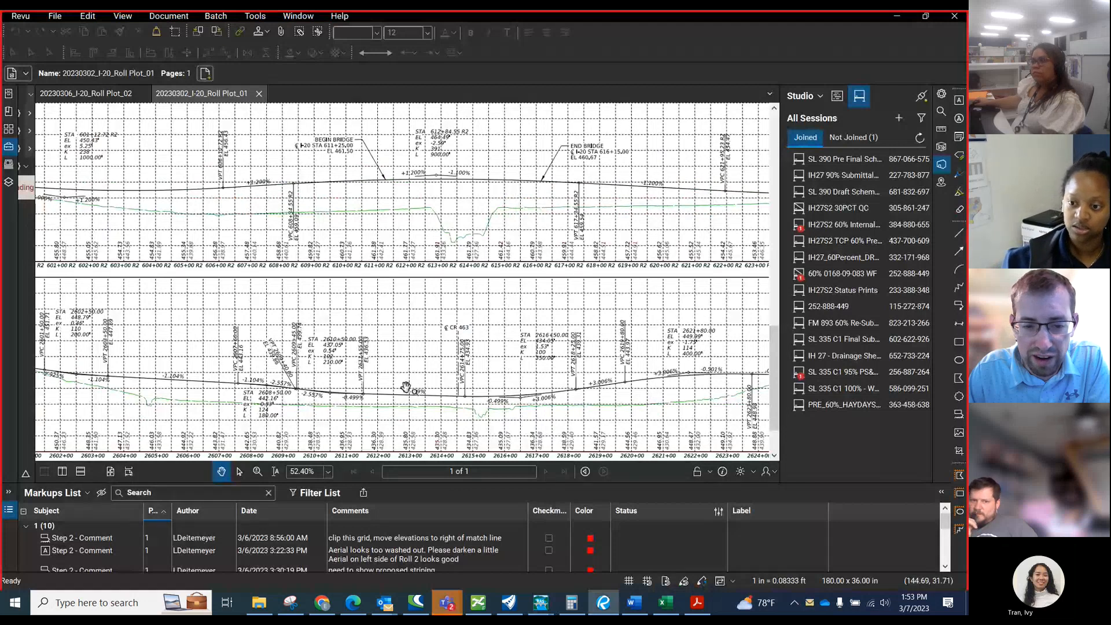
pyautogui.scroll(-4, 406, 387)
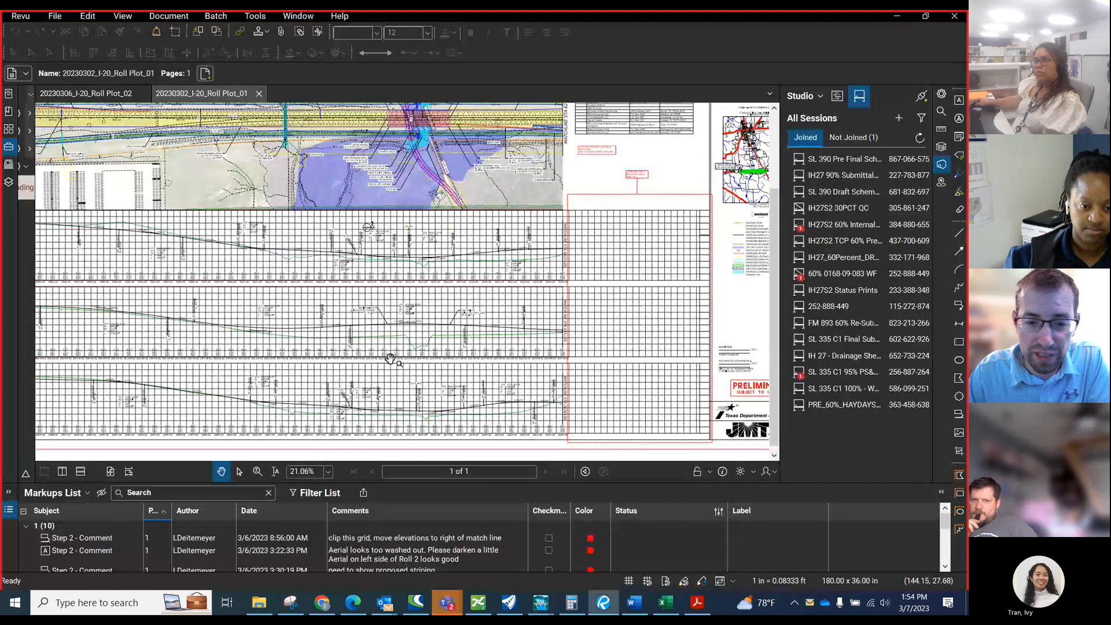
pyautogui.scroll(2, 351, 415)
pyautogui.scroll(1, 351, 415)
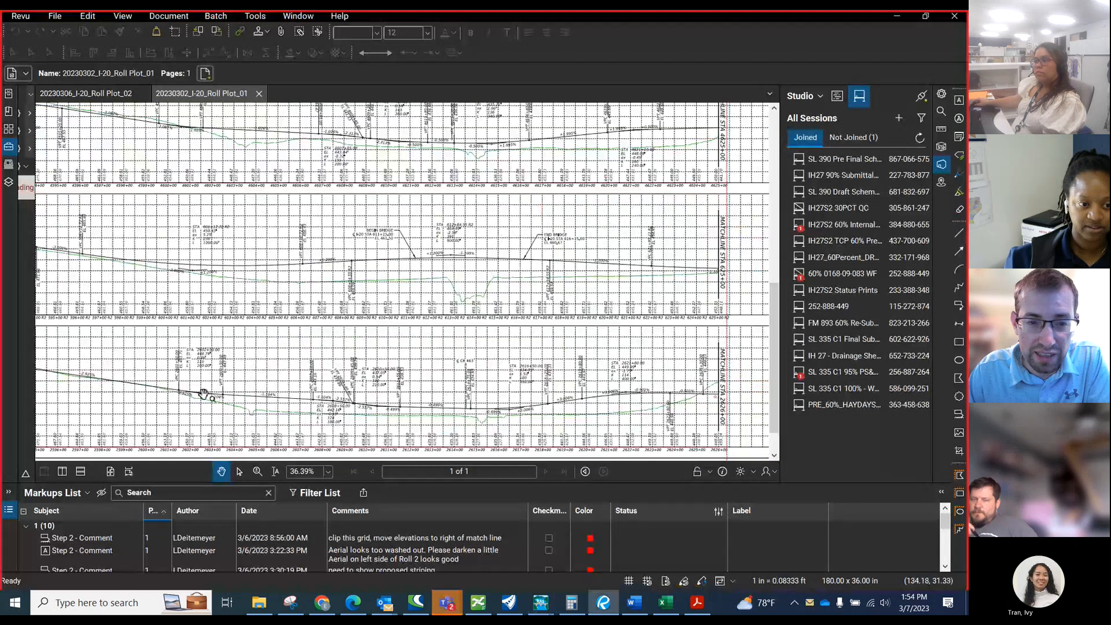
pyautogui.scroll(-2, 204, 395)
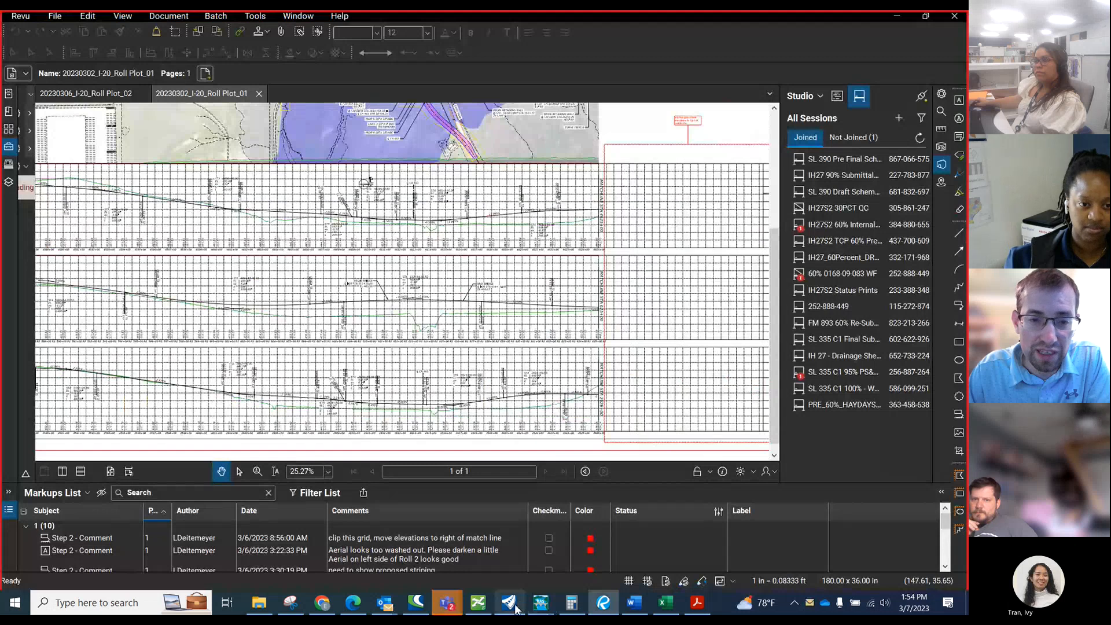
pyautogui.scroll(-1, 339, 175)
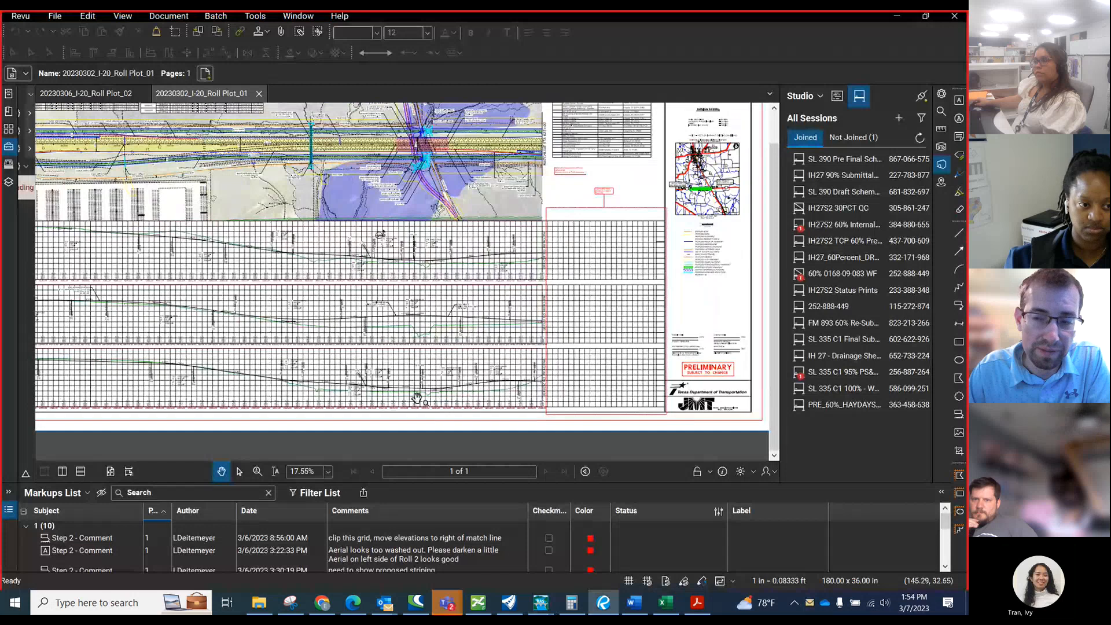
pyautogui.click(897, 18)
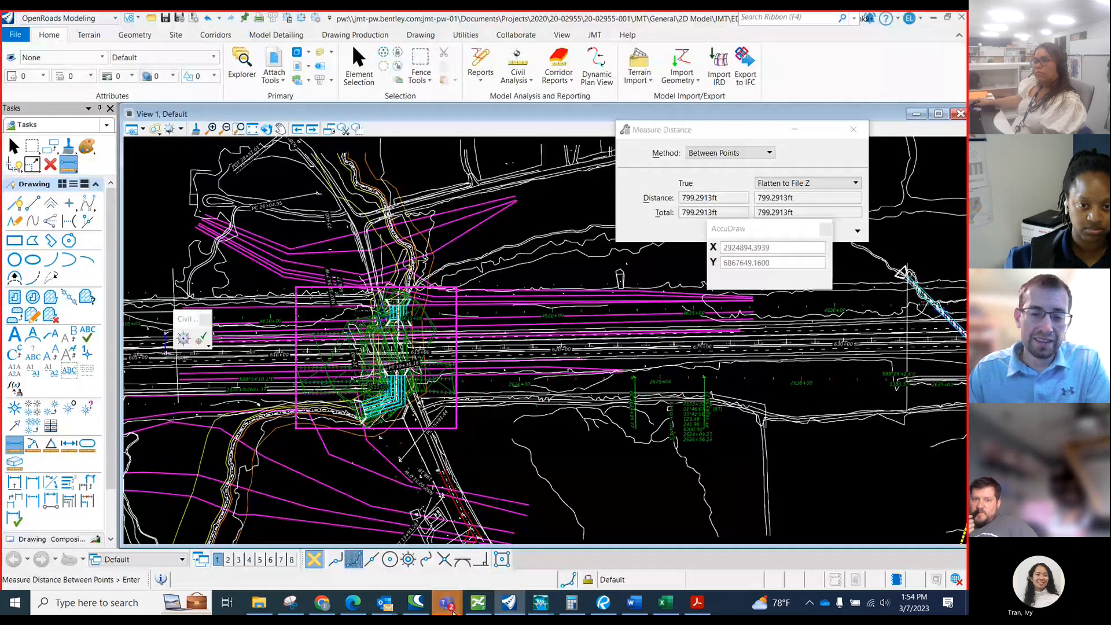
# Switch to the Teams meeting window and leave the meeting.
pyautogui.click(453, 612)
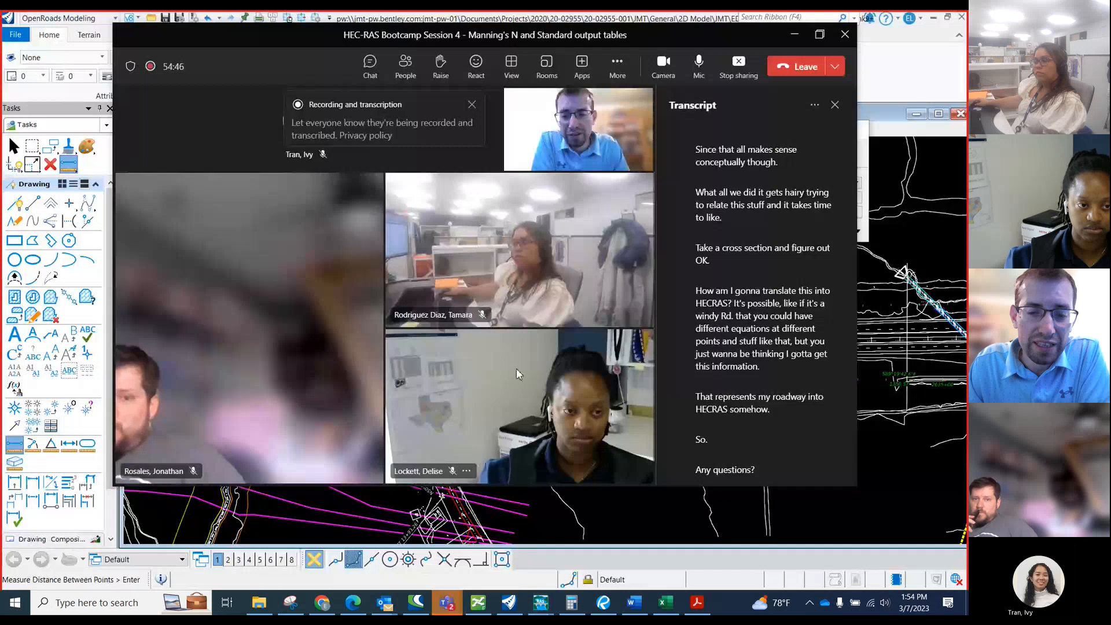
pyautogui.moveTo(535, 612)
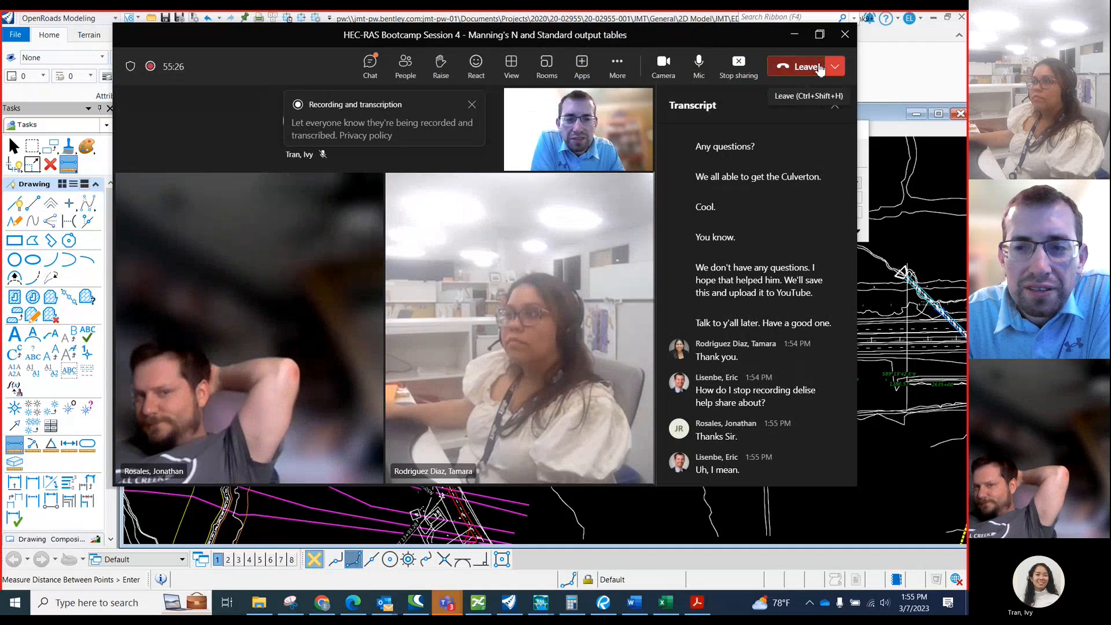
pyautogui.click(784, 68)
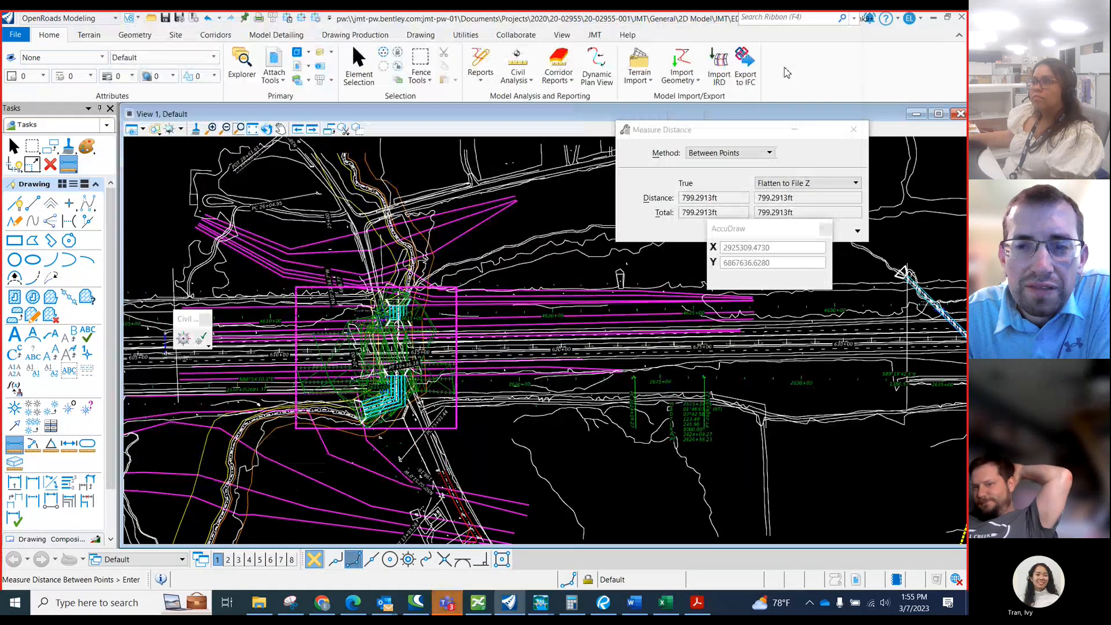